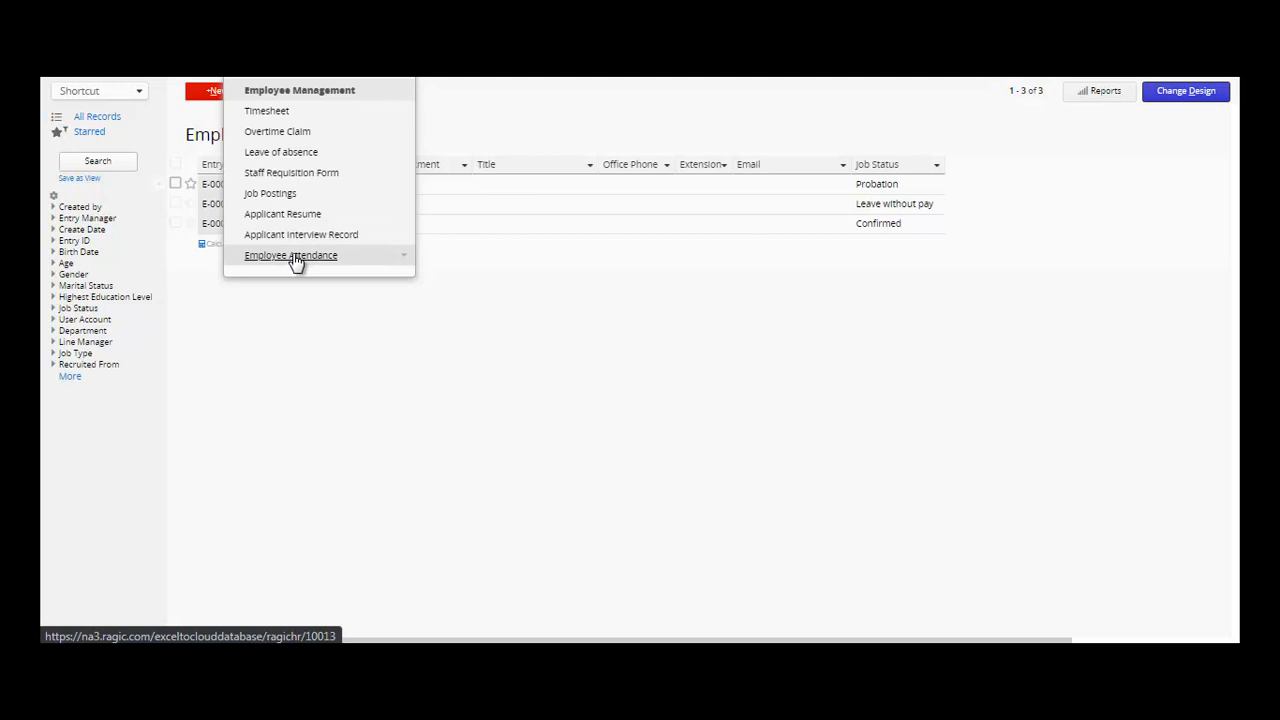
- Open the employee record from the Employee Management list and select its blank First Name field
{"action": "mouse_move", "coordinate": [314, 78]}
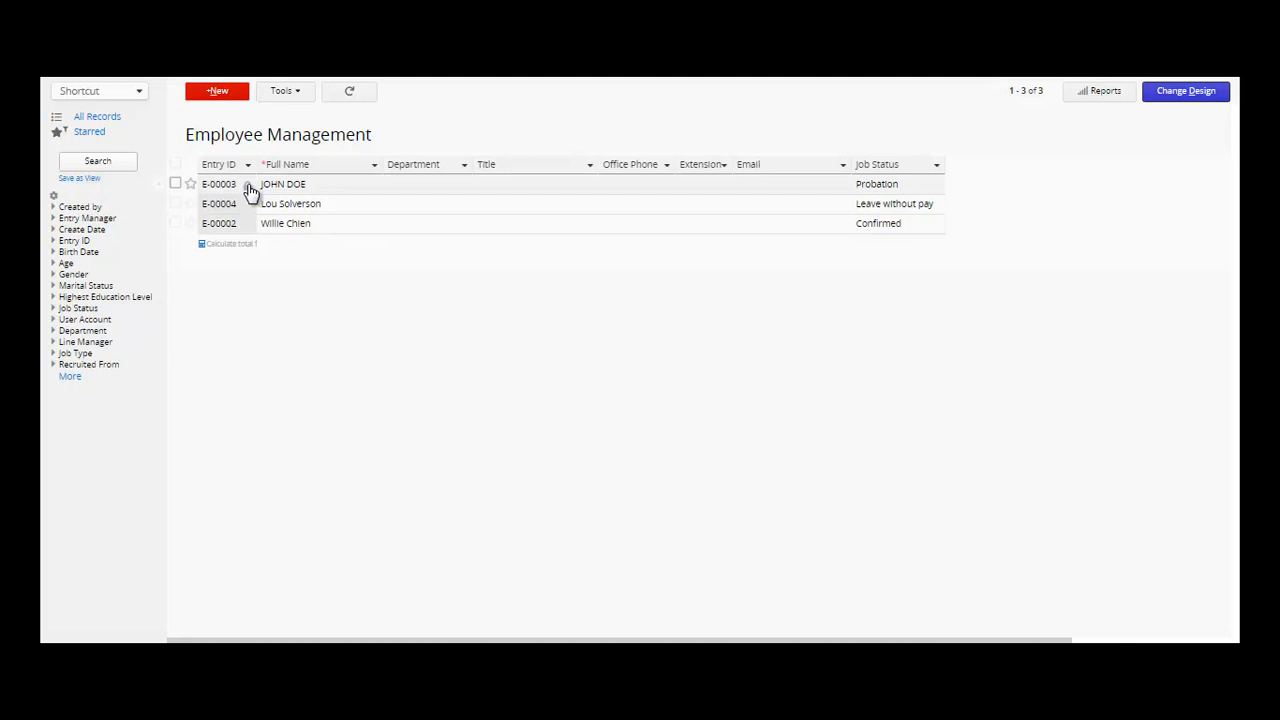
{"action": "left_click", "coordinate": [332, 192]}
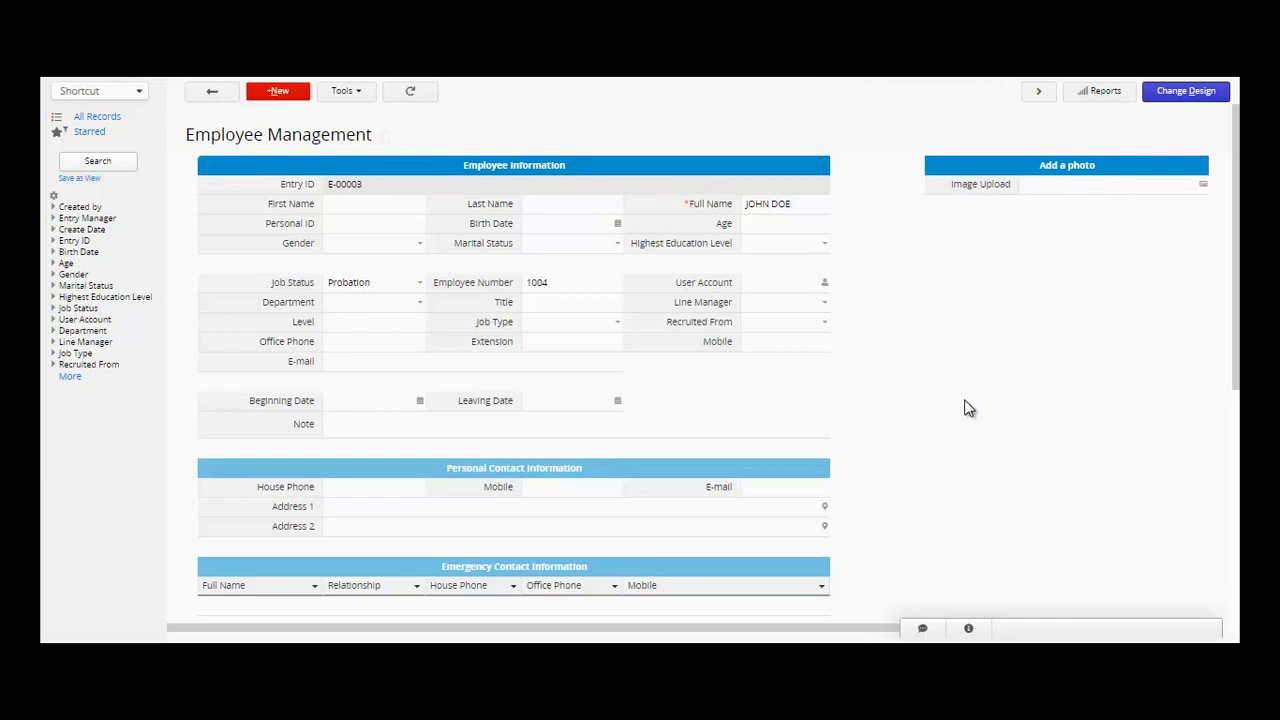
{"action": "left_click", "coordinate": [214, 94]}
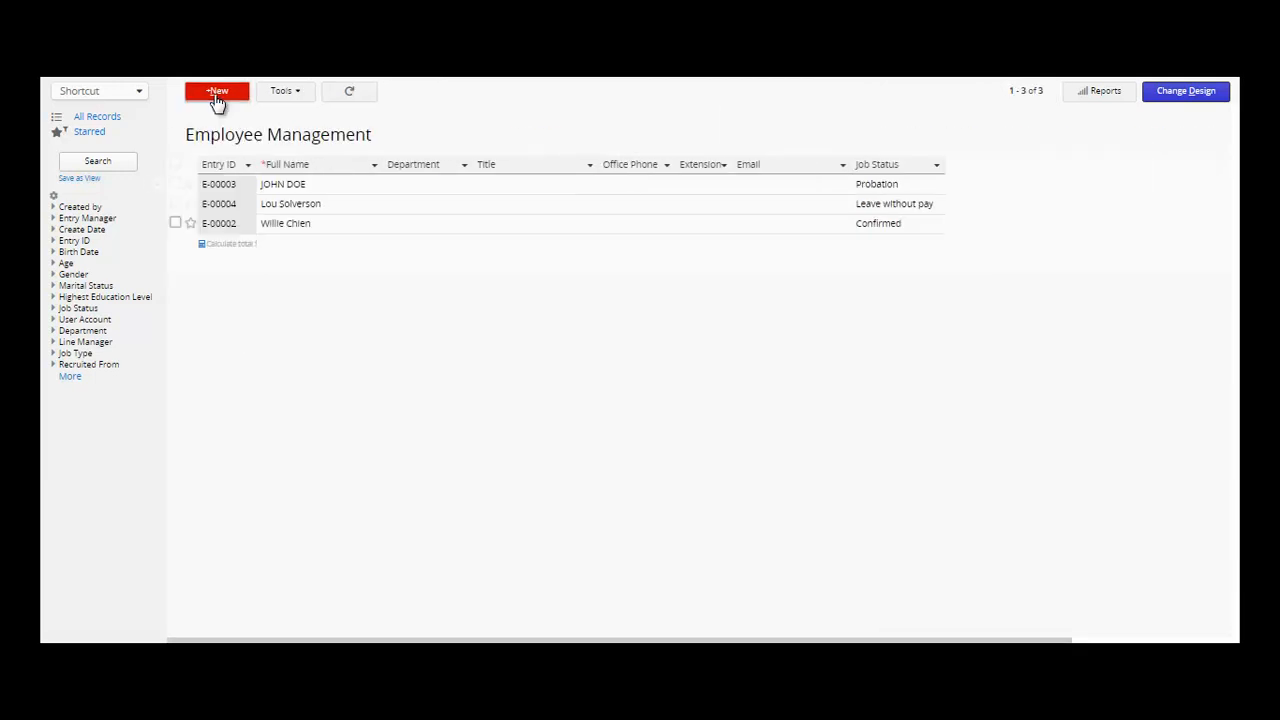
{"action": "left_click", "coordinate": [334, 194]}
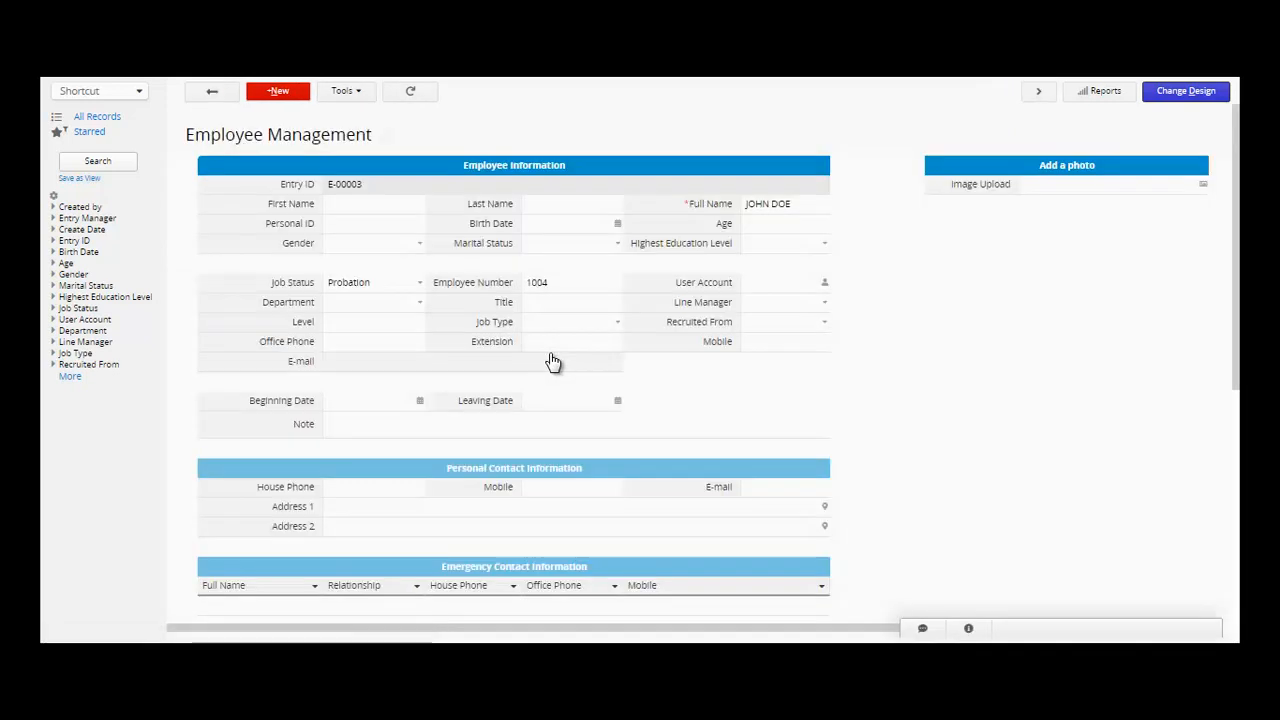
{"action": "left_click", "coordinate": [367, 206]}
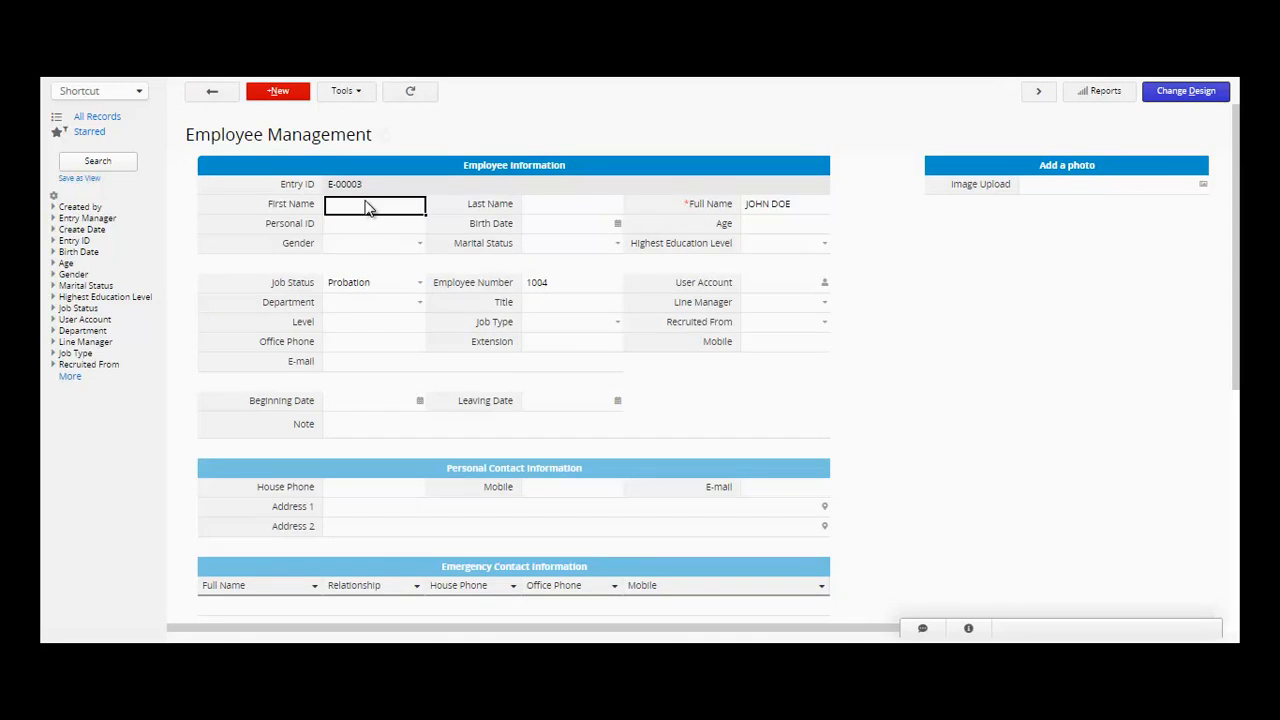
- Enter the employee's first and last name so Full Name fills in automatically
{"action": "type", "text": "John"}
{"action": "key", "text": "BackSpace"}
{"action": "key", "text": "BackSpace"}
{"action": "key", "text": "BackSpace"}
{"action": "key", "text": "BackSpace"}
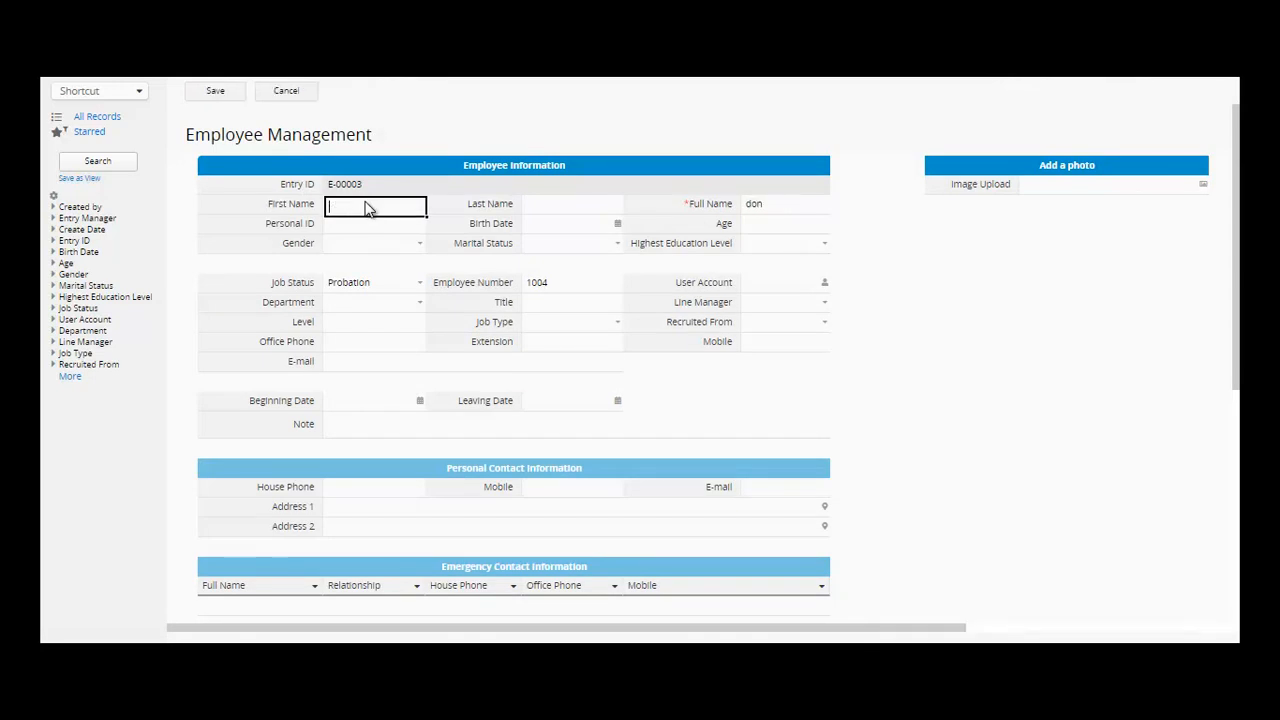
{"action": "key", "text": "Tab"}
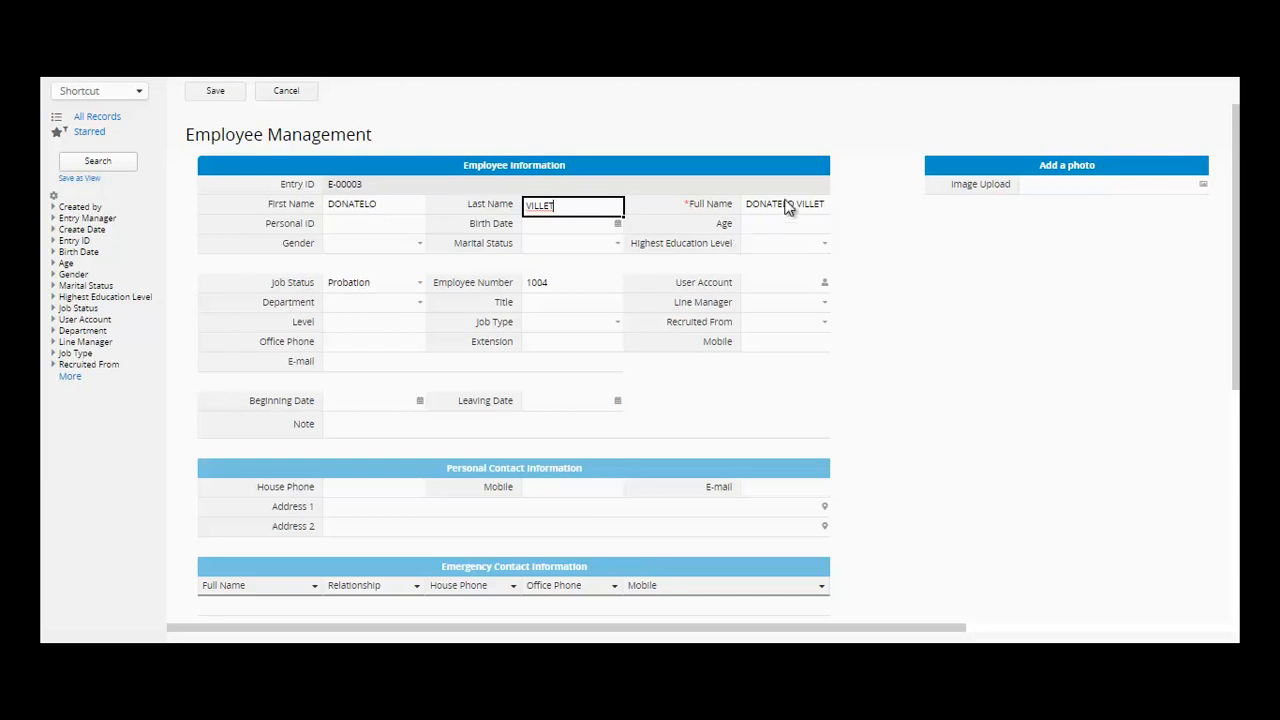
{"action": "left_click", "coordinate": [788, 205]}
- Enter the employee's Personal ID
{"action": "left_click", "coordinate": [382, 234]}
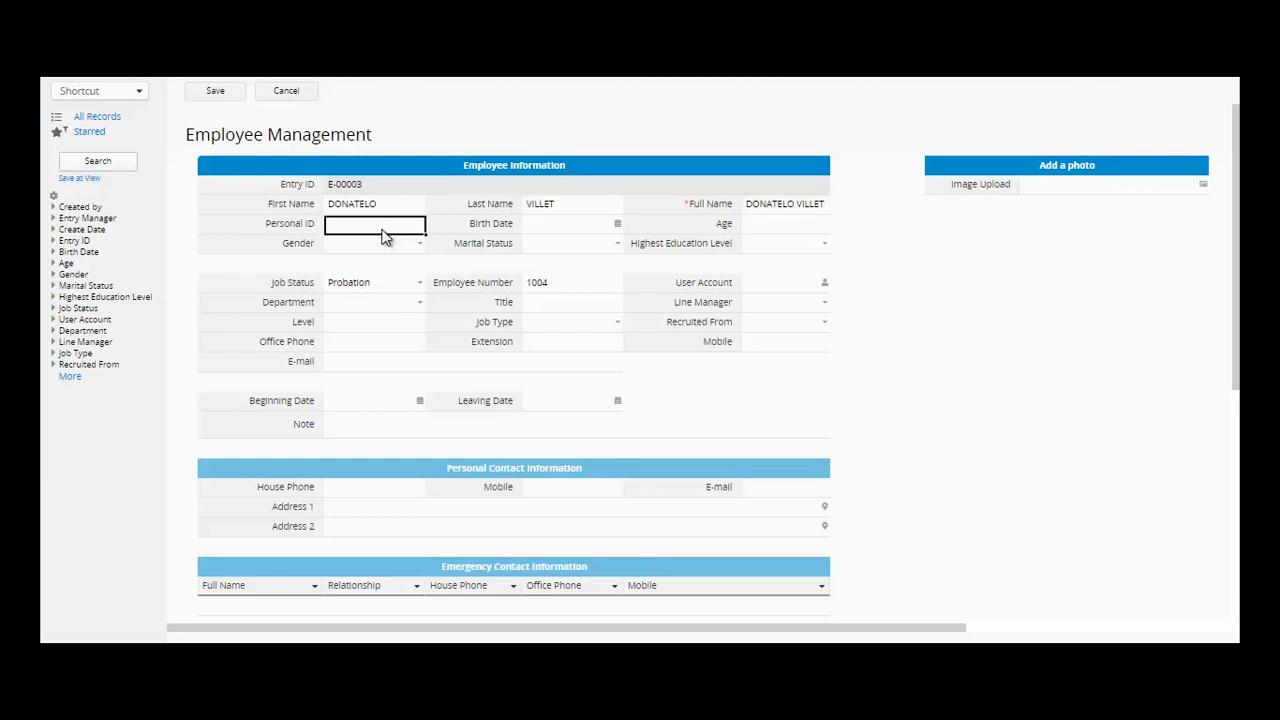
{"action": "type", "text": "1001"}
{"action": "left_click", "coordinate": [610, 226]}
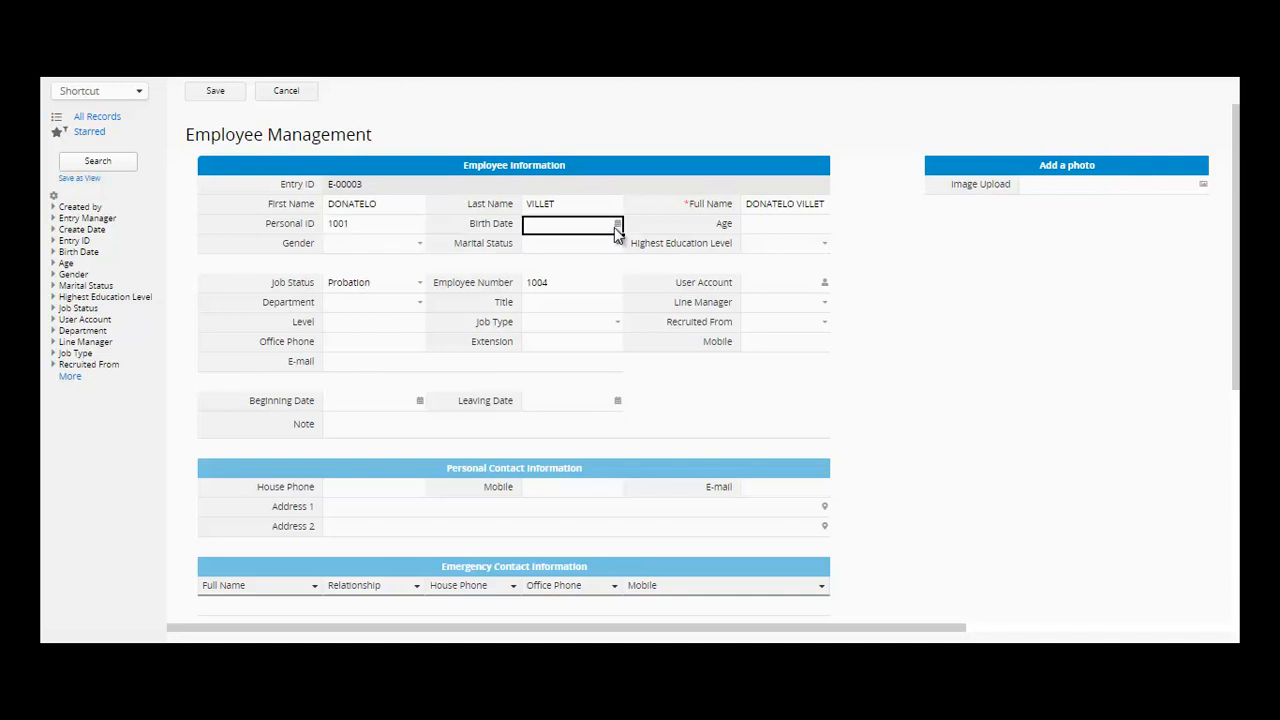
- Set Birth Date to 2020/07/14 with the calendar picker, giving an Age of 0
{"action": "left_click", "coordinate": [617, 226]}
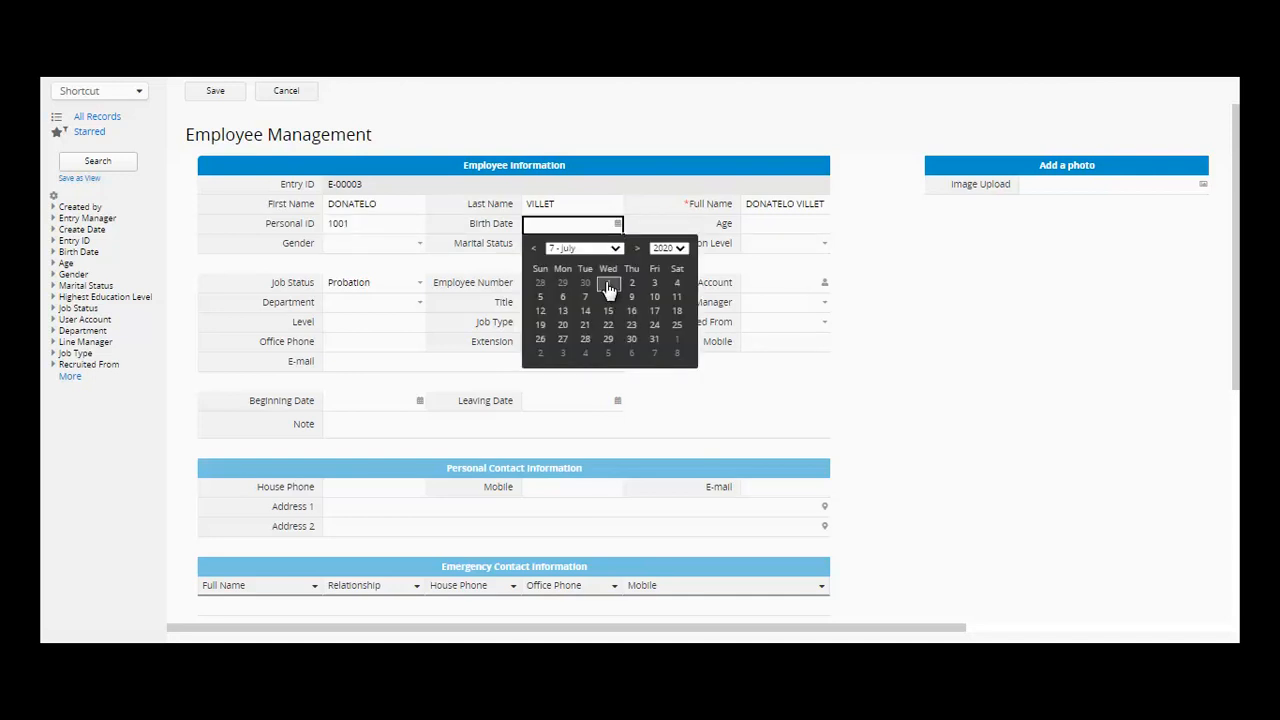
{"action": "left_click", "coordinate": [585, 310]}
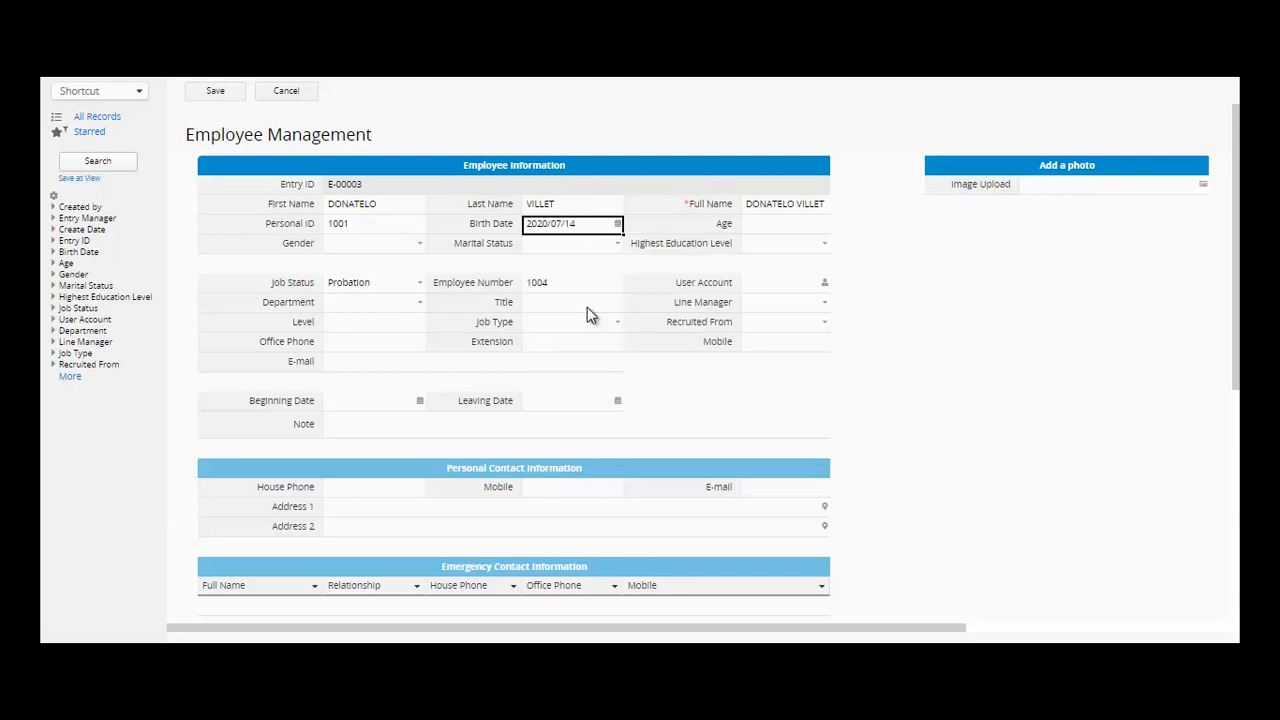
{"action": "left_click", "coordinate": [617, 224]}
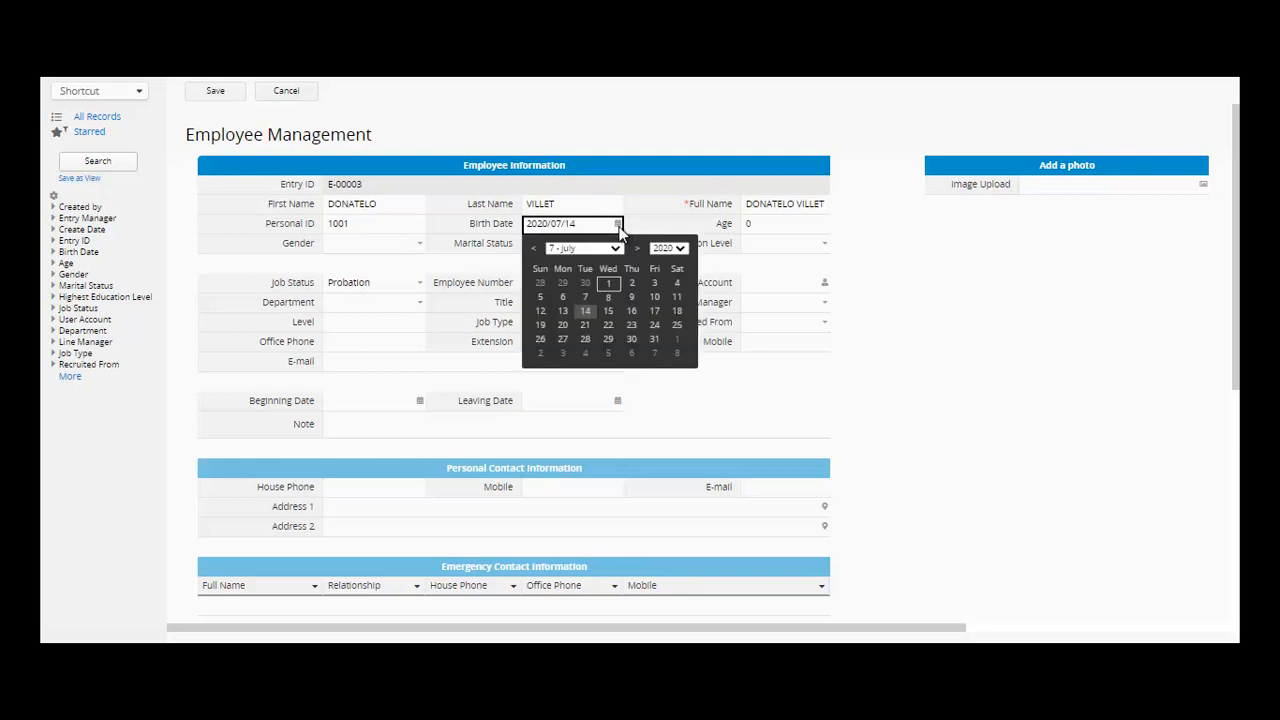
{"action": "left_click", "coordinate": [682, 250]}
{"action": "left_click", "coordinate": [682, 265]}
{"action": "left_click", "coordinate": [682, 265]}
{"action": "scroll", "coordinate": [682, 265], "scroll_direction": "up", "scroll_amount": 3}
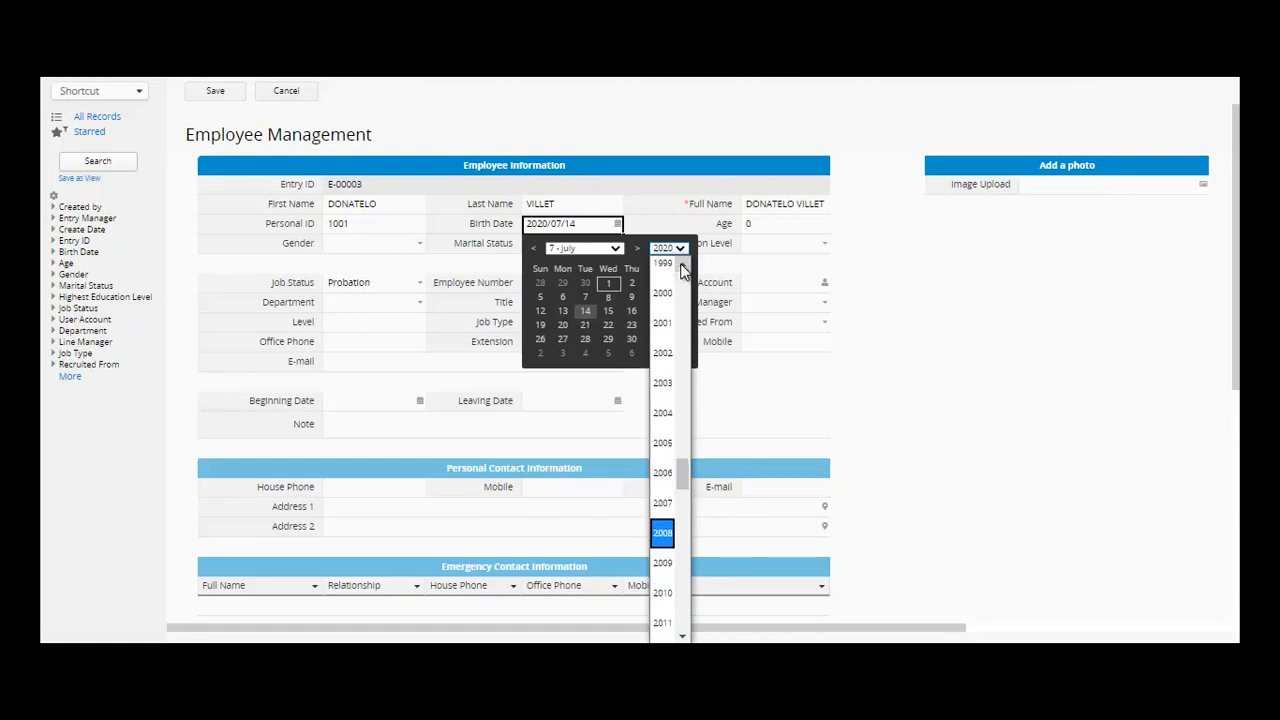
{"action": "scroll", "coordinate": [682, 268], "scroll_direction": "up", "scroll_amount": 2}
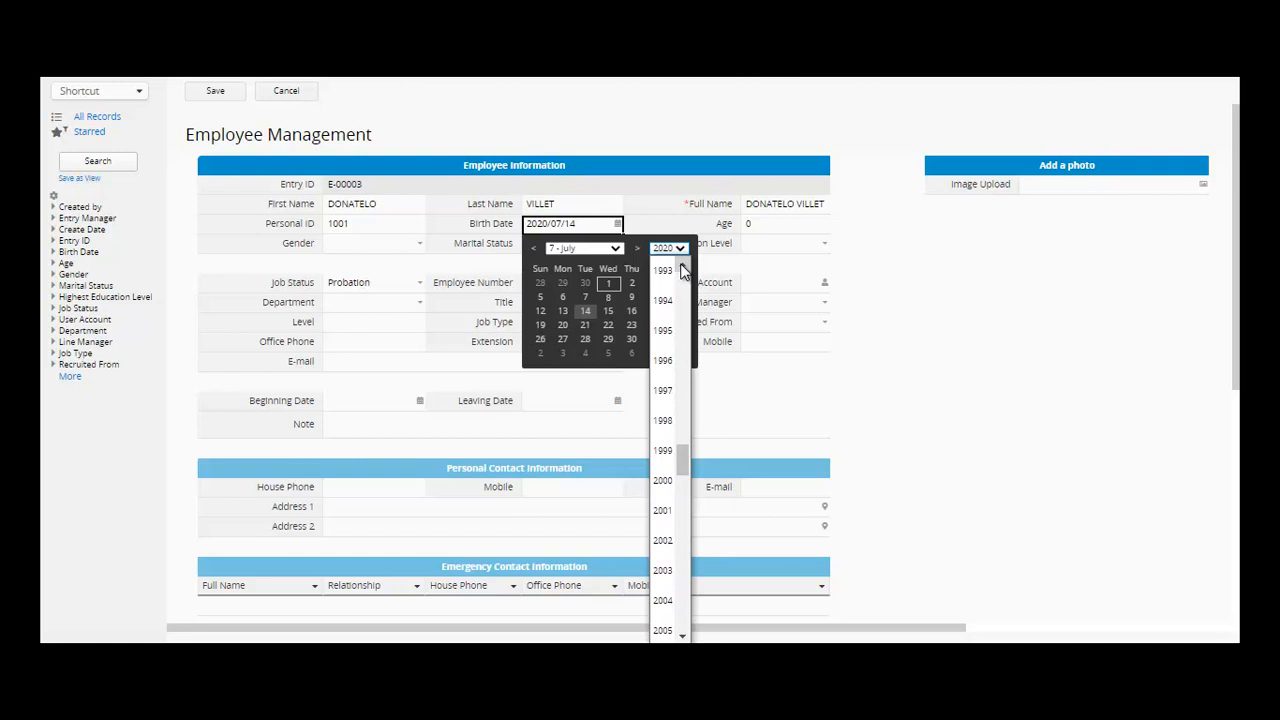
{"action": "left_click", "coordinate": [682, 265]}
{"action": "left_click", "coordinate": [682, 265]}
{"action": "left_click", "coordinate": [682, 265]}
{"action": "left_click", "coordinate": [682, 265]}
{"action": "left_click", "coordinate": [682, 265]}
{"action": "left_click", "coordinate": [682, 265]}
{"action": "left_click", "coordinate": [682, 265]}
{"action": "left_click", "coordinate": [667, 264]}
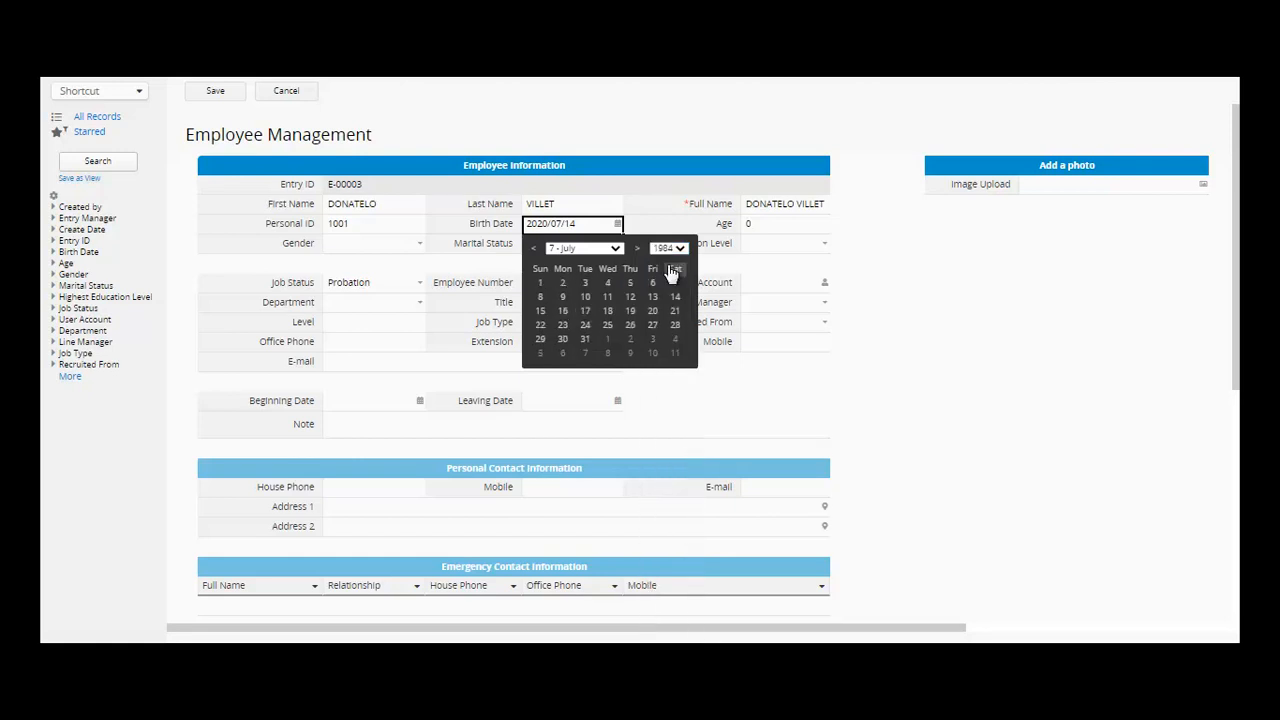
{"action": "left_click", "coordinate": [777, 244]}
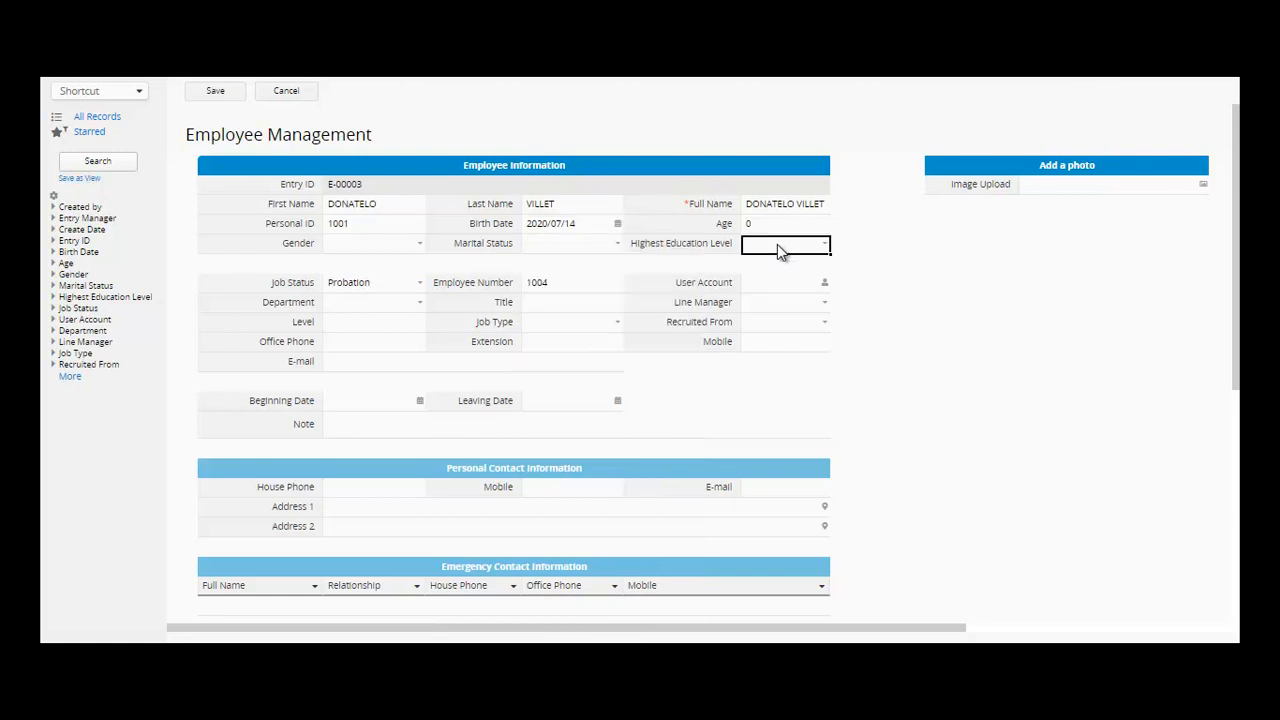
- Set Highest Education Level to Bachelor
{"action": "left_click", "coordinate": [763, 227]}
{"action": "left_click", "coordinate": [822, 243]}
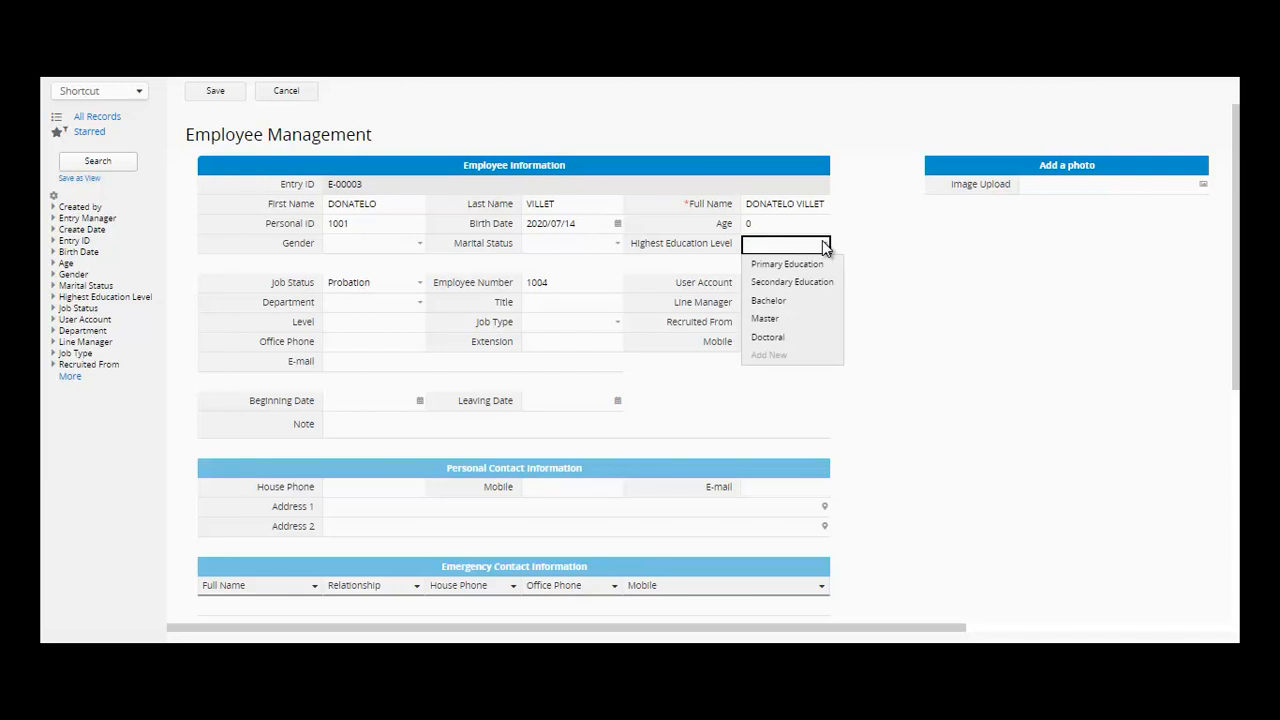
{"action": "left_click", "coordinate": [810, 302]}
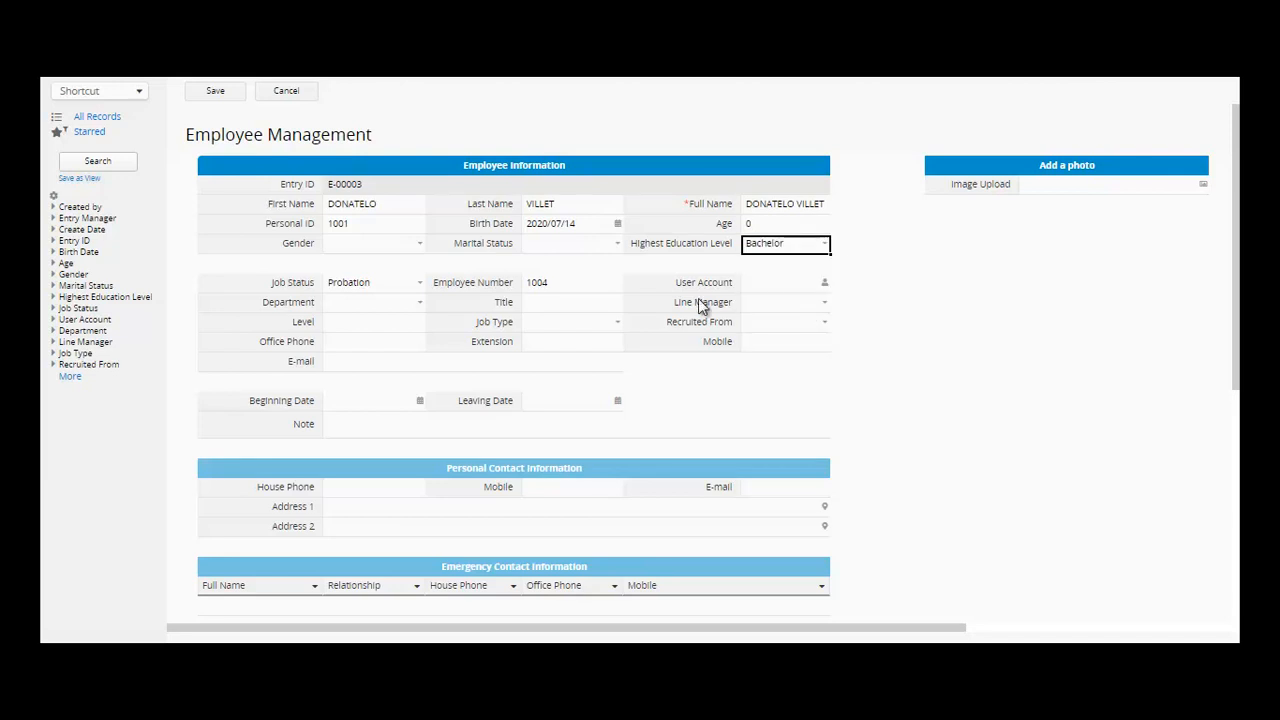
{"action": "left_click", "coordinate": [618, 245]}
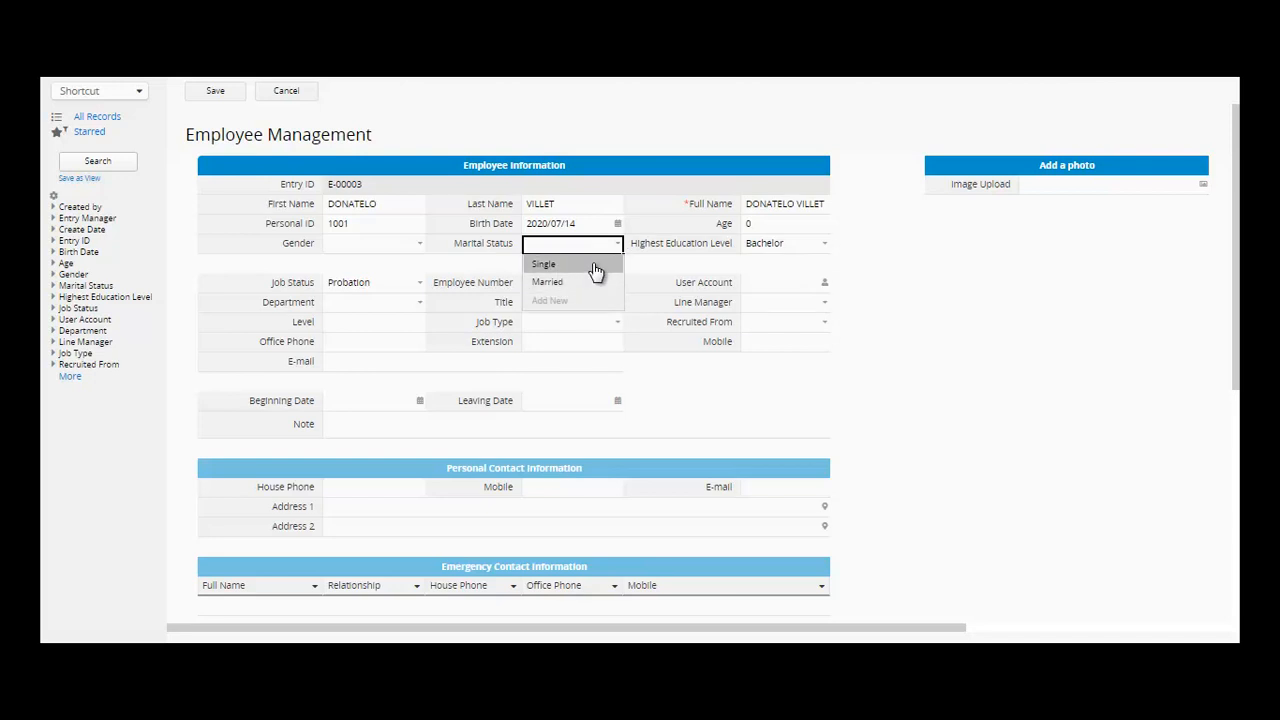
{"action": "left_click", "coordinate": [590, 308]}
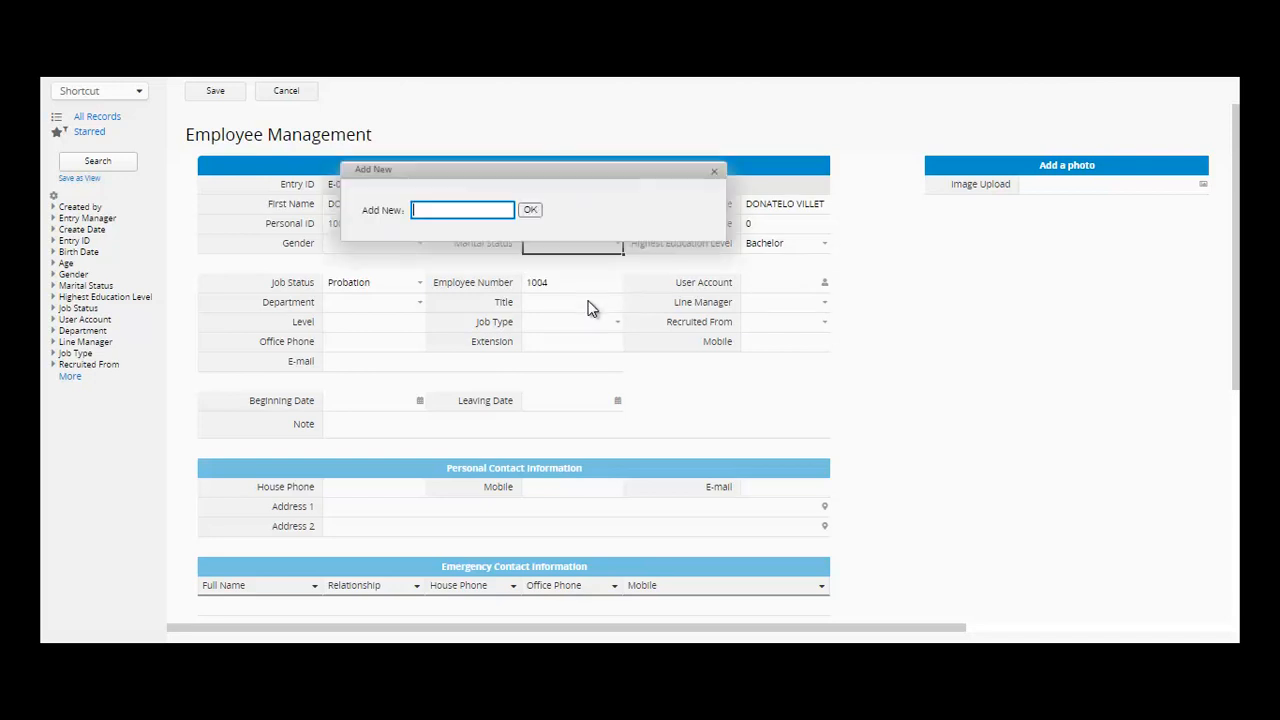
{"action": "left_click", "coordinate": [718, 175]}
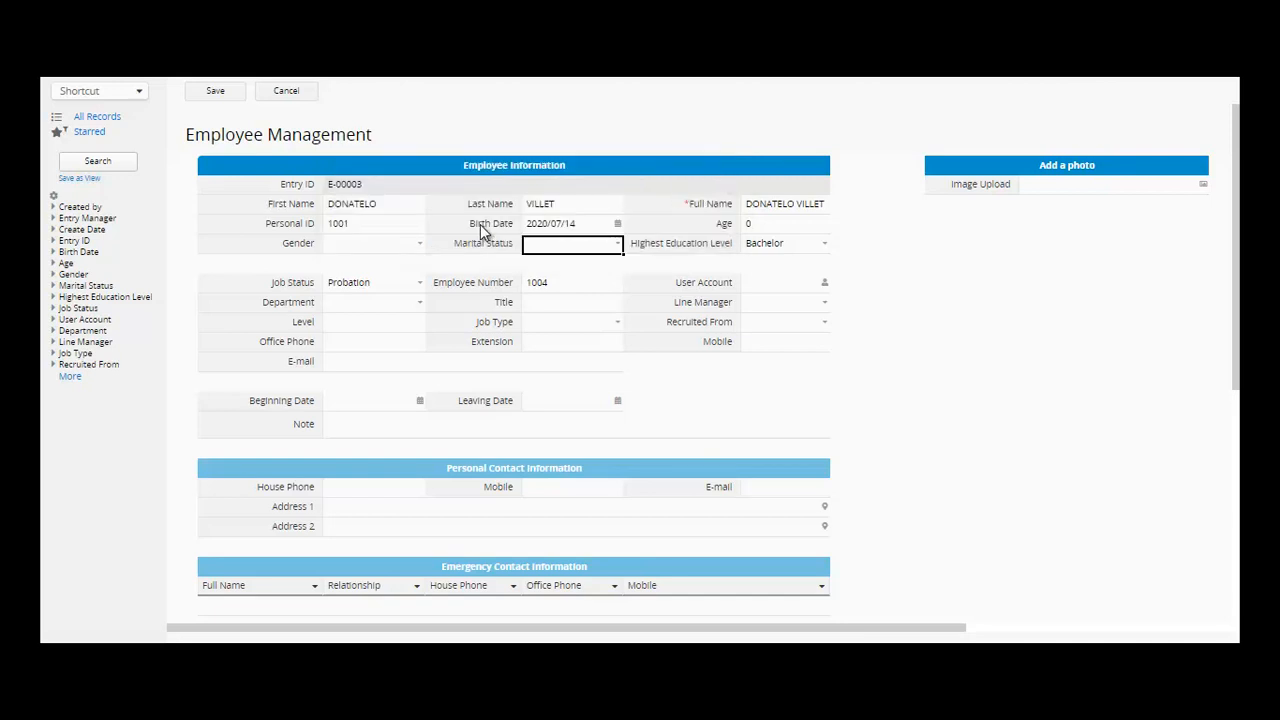
- Set Gender to Male and Marital Status to Single
{"action": "left_click", "coordinate": [419, 248]}
{"action": "left_click", "coordinate": [417, 243]}
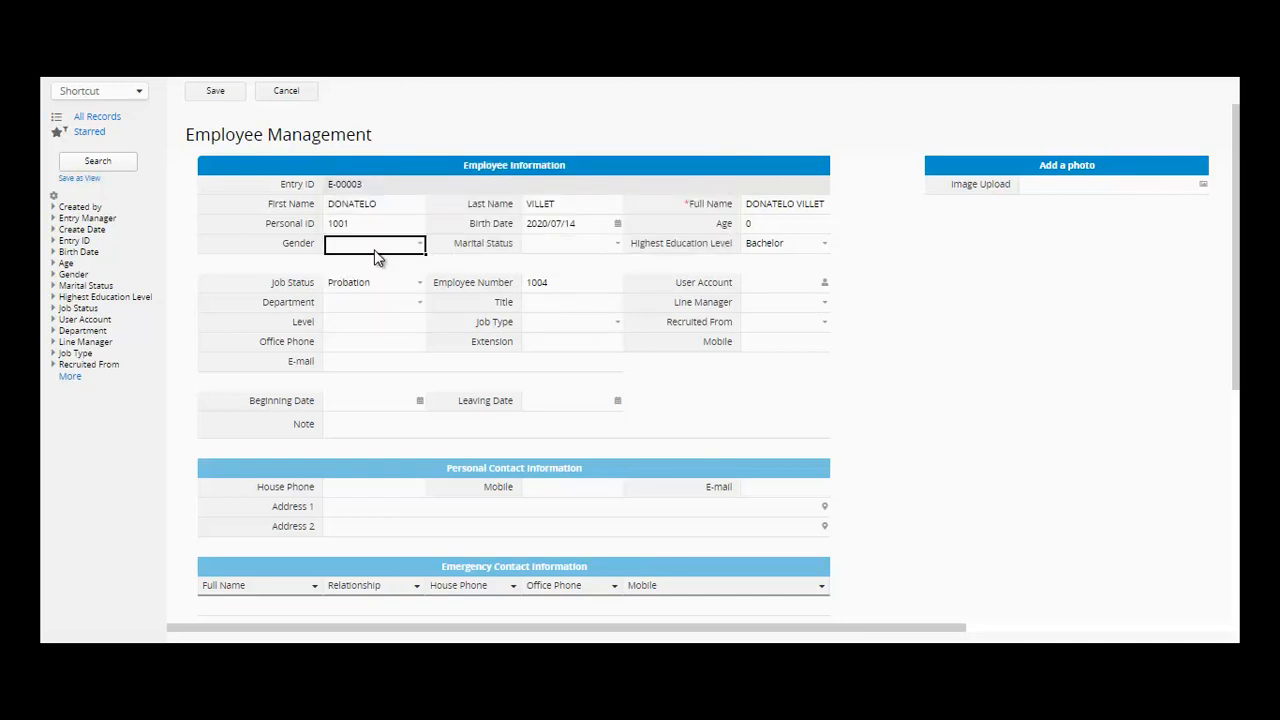
{"action": "left_click", "coordinate": [374, 249]}
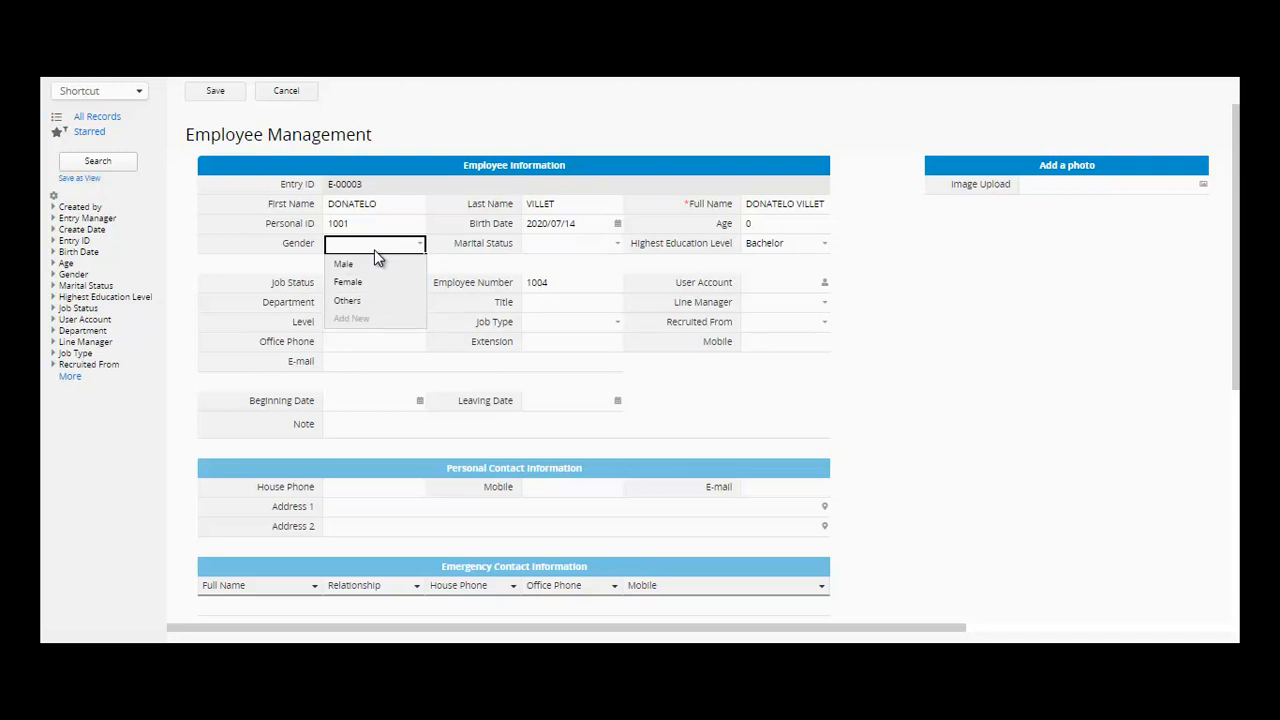
{"action": "type", "text": "M"}
{"action": "left_click", "coordinate": [375, 262]}
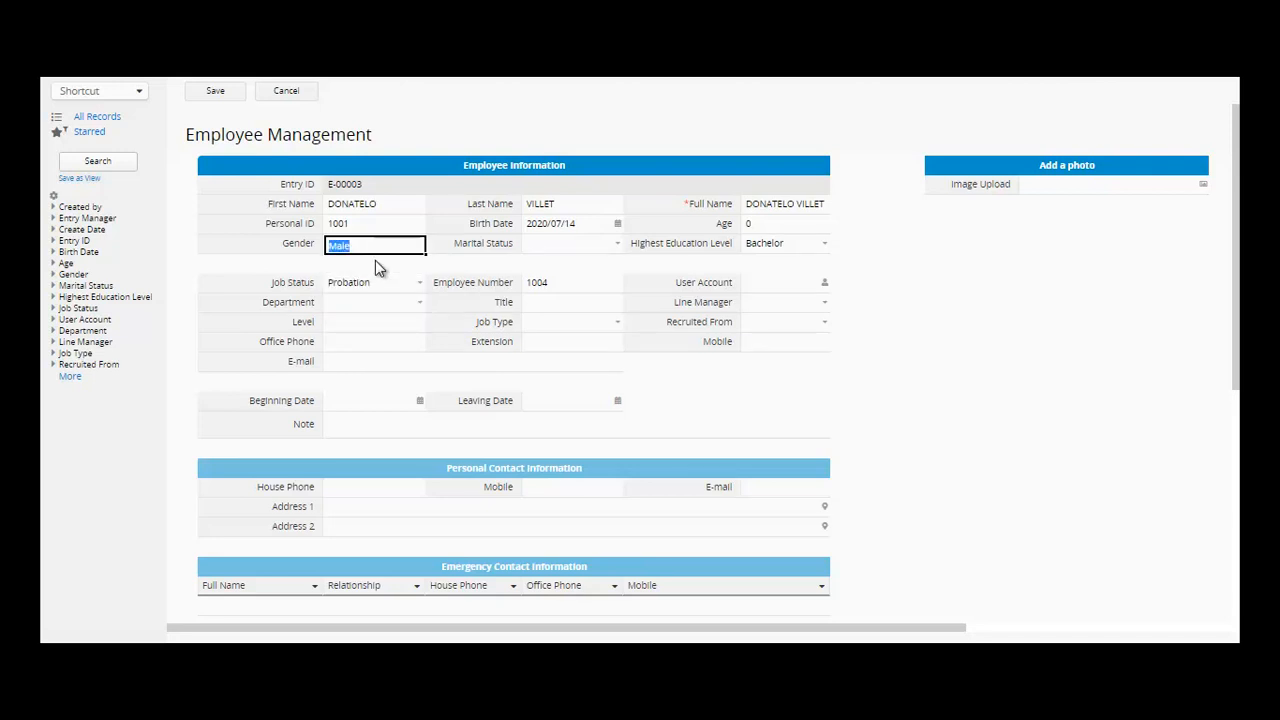
{"action": "left_click", "coordinate": [590, 250]}
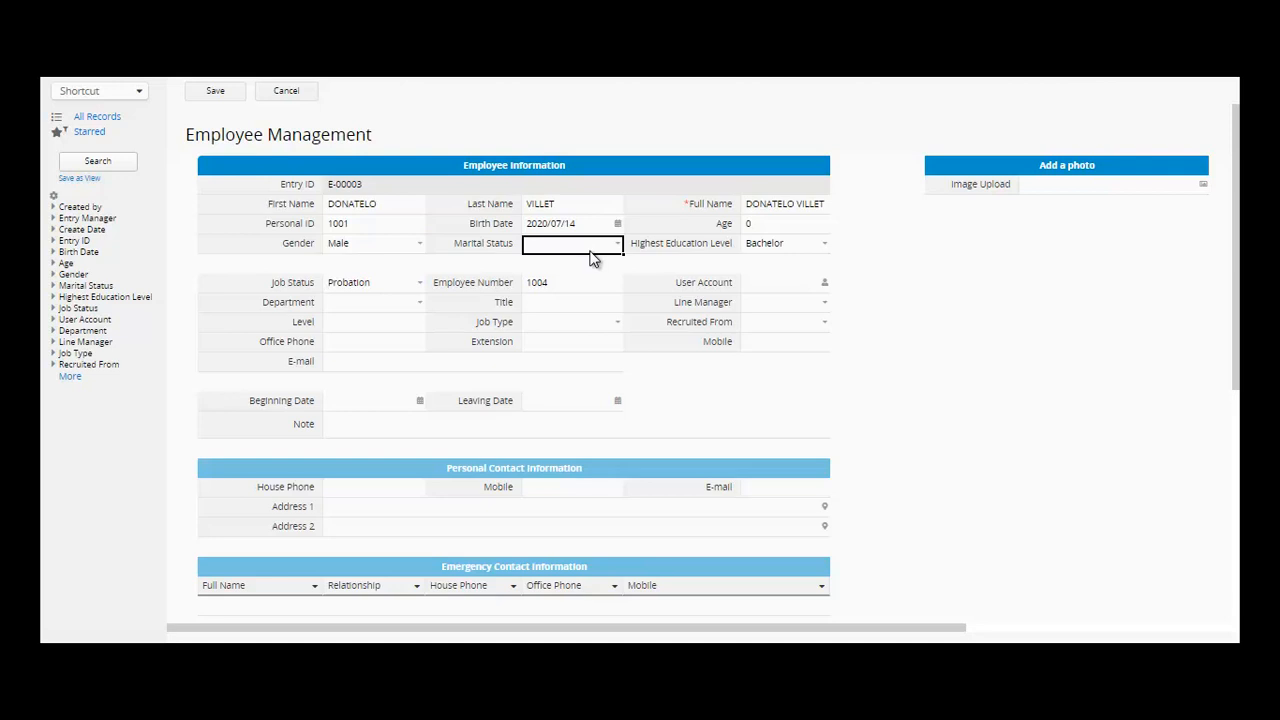
{"action": "type", "text": "S"}
{"action": "left_click", "coordinate": [587, 264]}
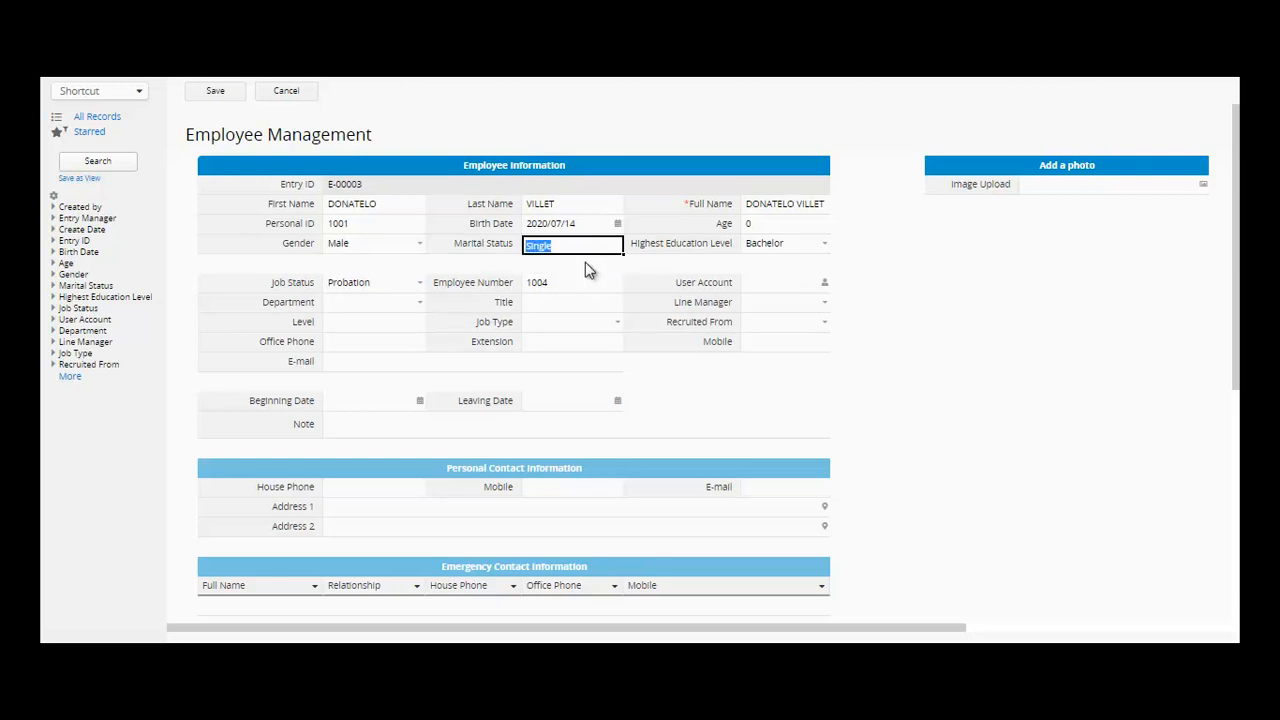
{"action": "left_click", "coordinate": [420, 284]}
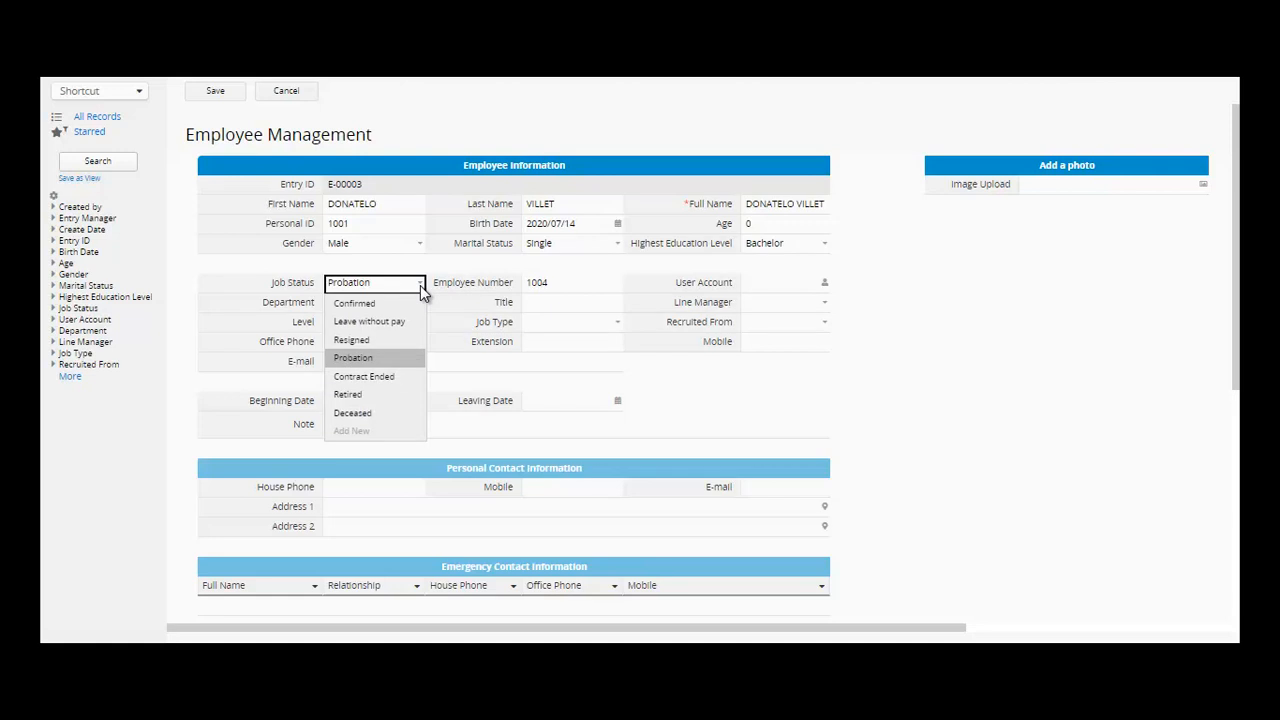
- Link the suggested user account and set Department to Production
{"action": "left_click", "coordinate": [376, 433]}
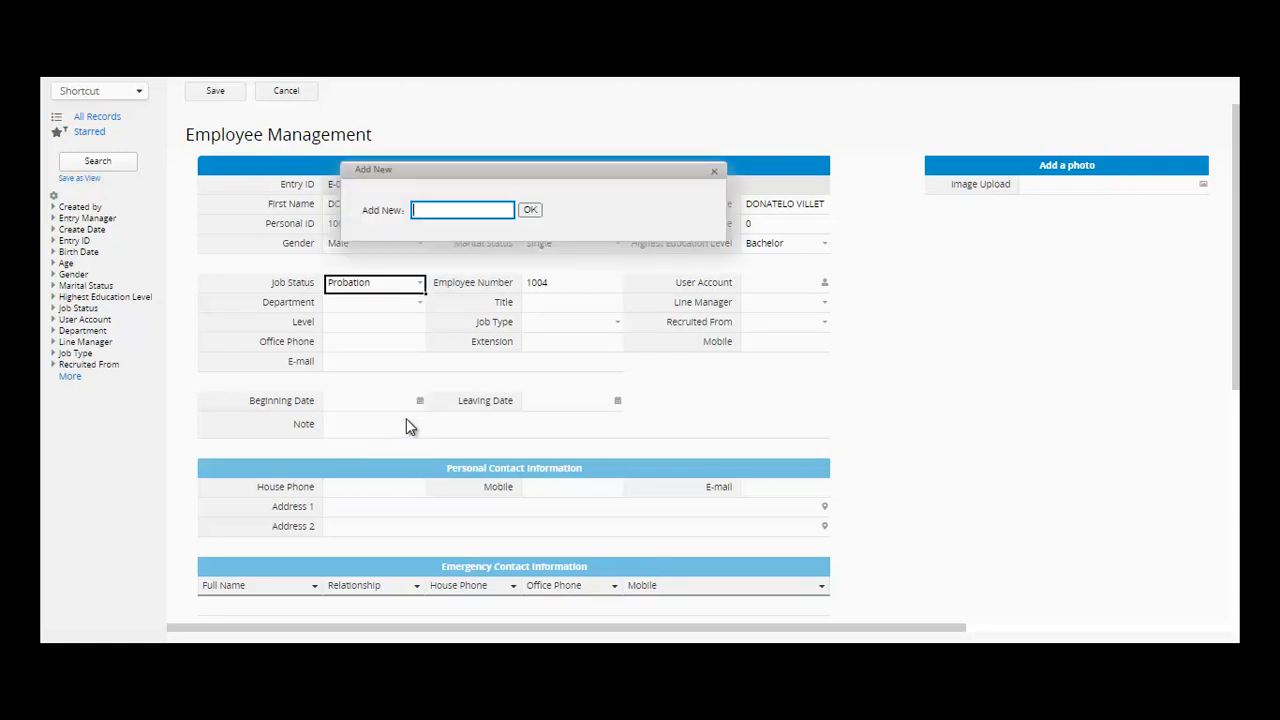
{"action": "left_click", "coordinate": [716, 174]}
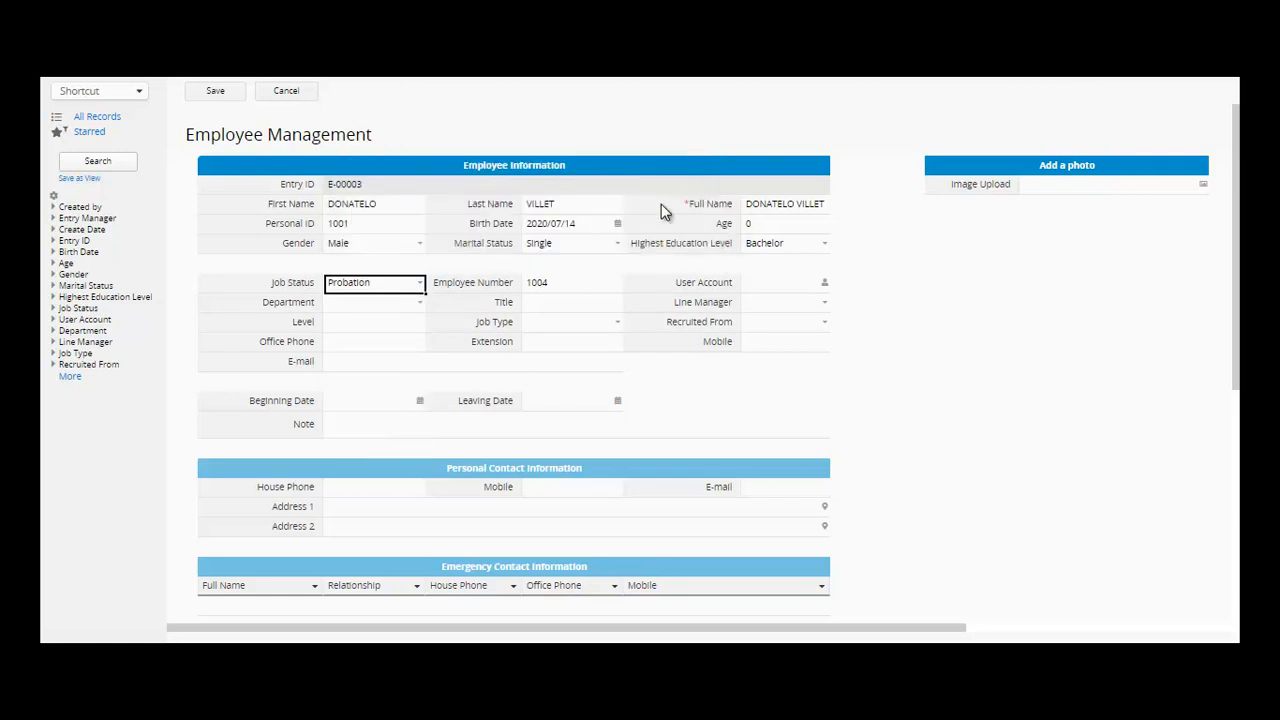
{"action": "left_click", "coordinate": [824, 284]}
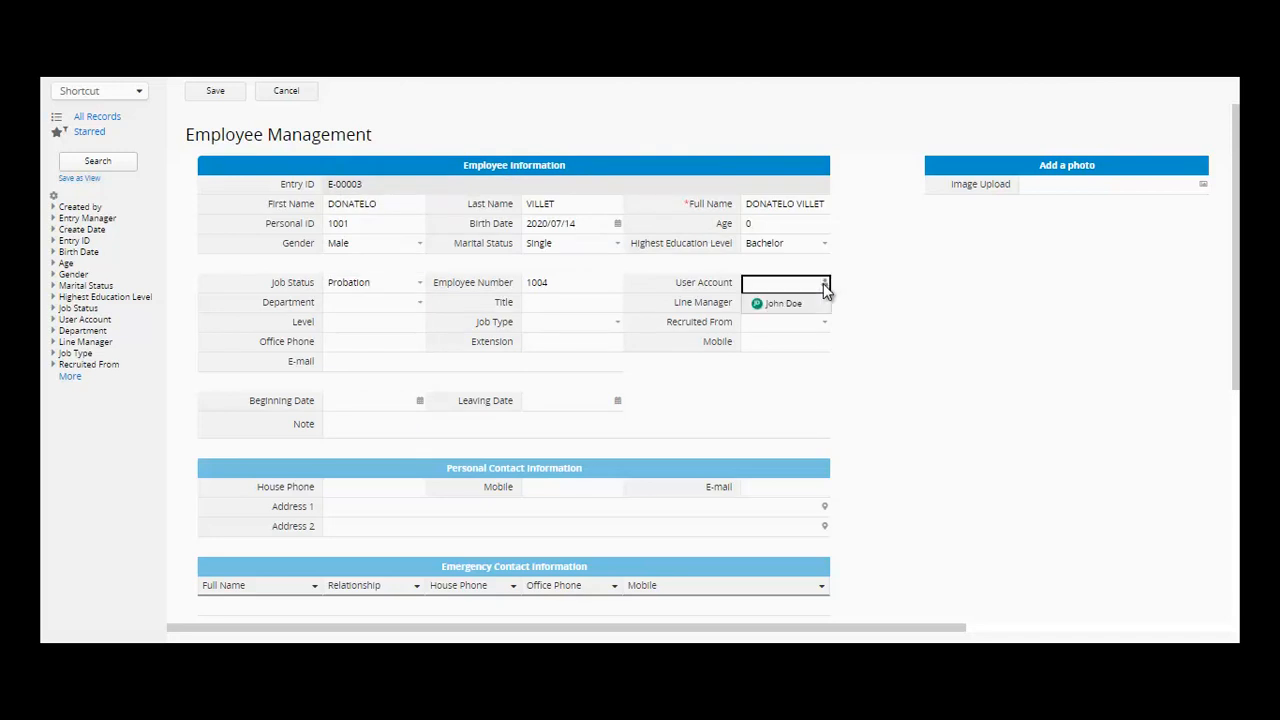
{"action": "left_click", "coordinate": [815, 307]}
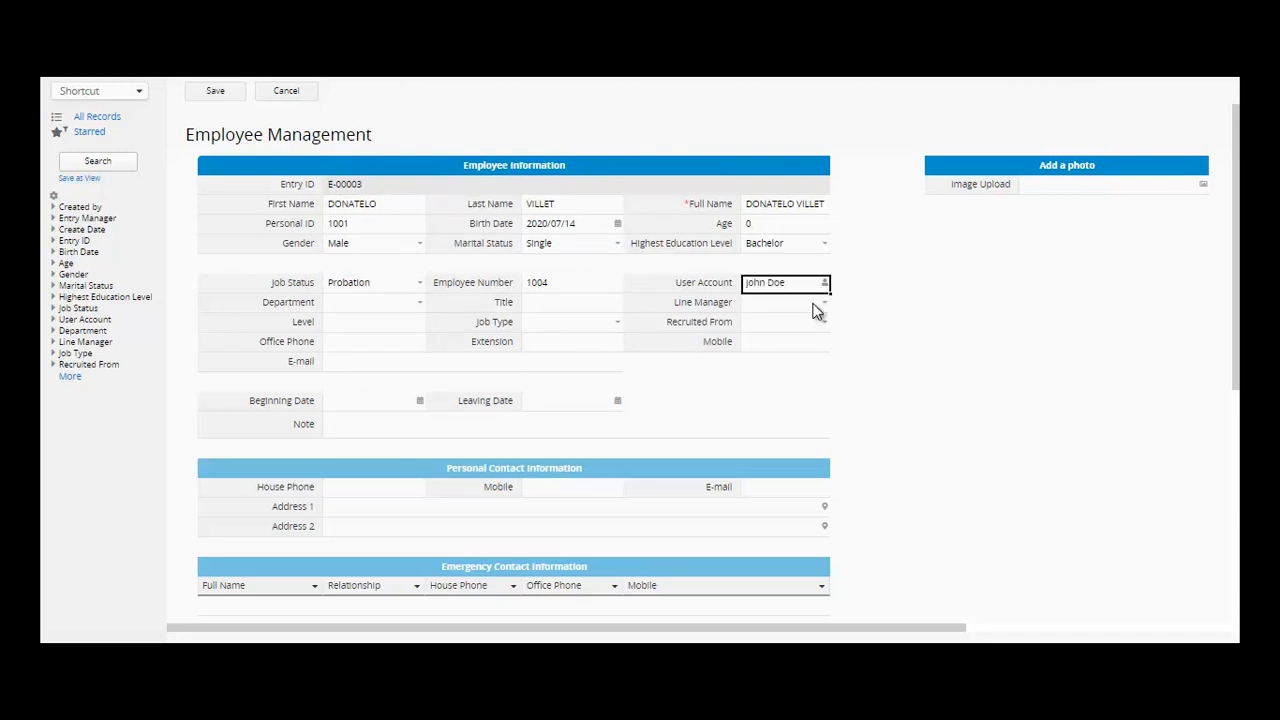
{"action": "left_click", "coordinate": [405, 308]}
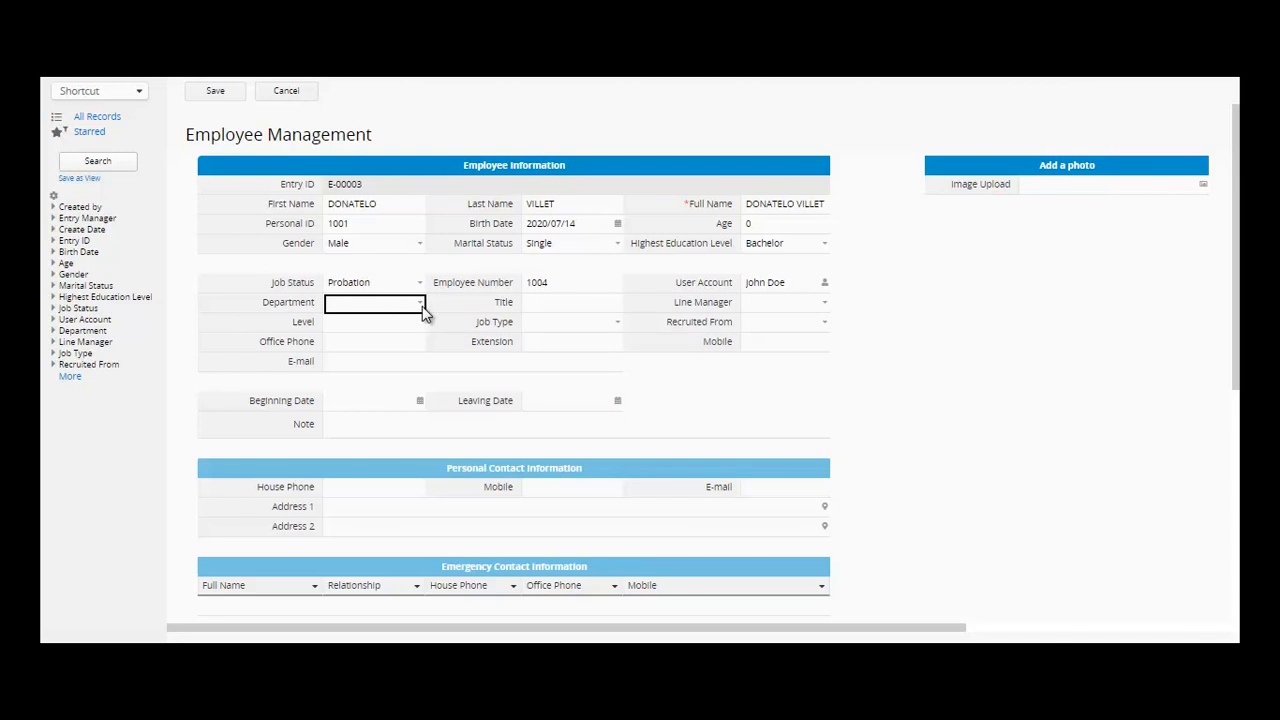
{"action": "left_click", "coordinate": [420, 303]}
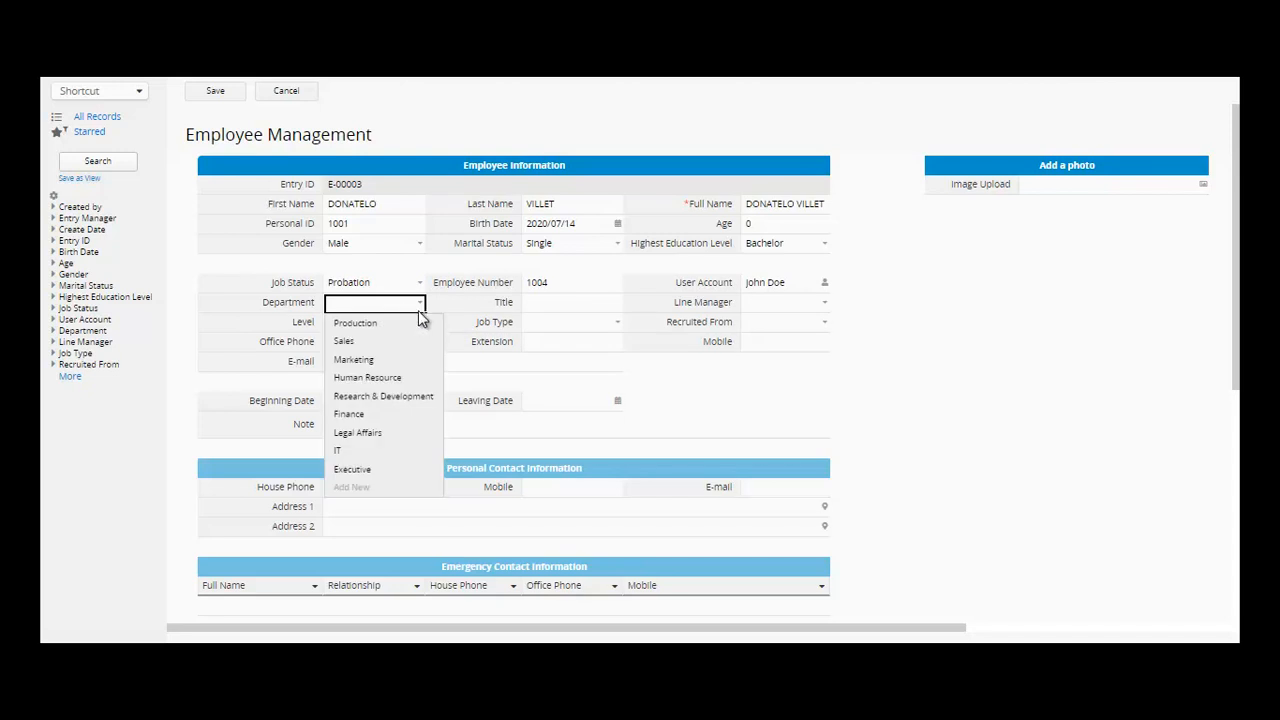
{"action": "left_click", "coordinate": [415, 325]}
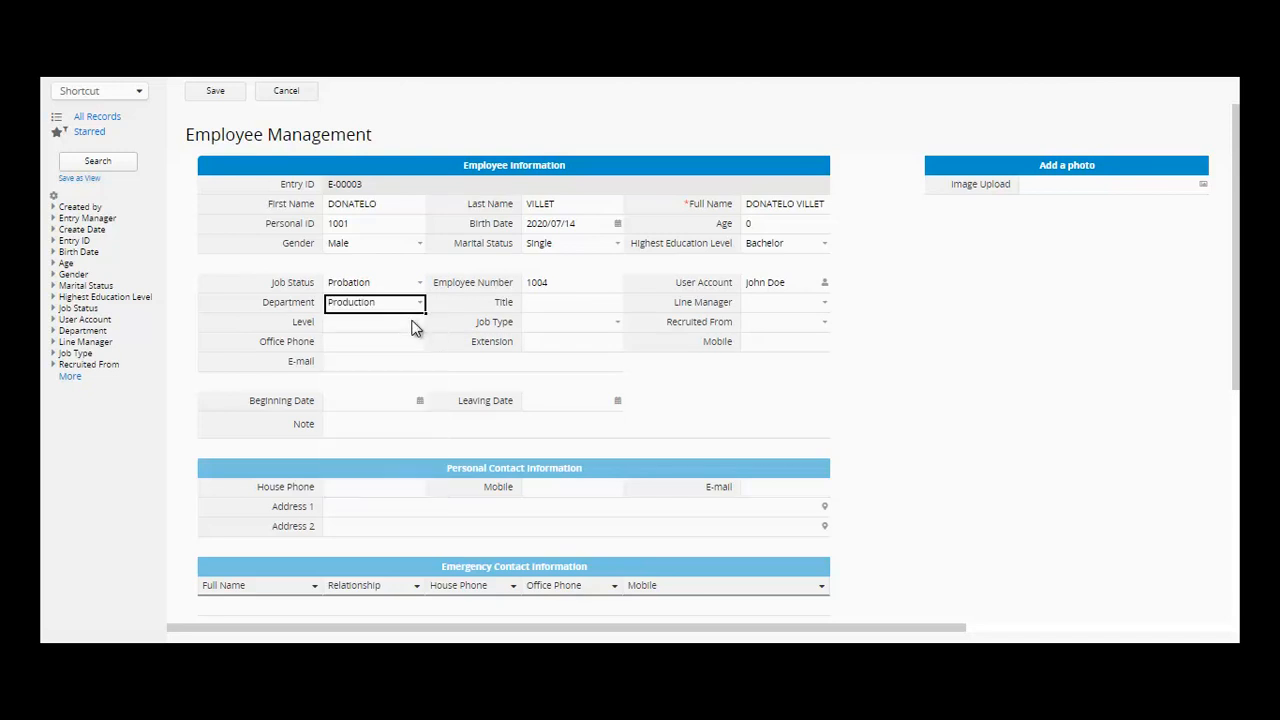
- Set Title to MR, pick a Line Manager from the employee list, and enter Level 3RD
{"action": "left_click", "coordinate": [582, 305]}
{"action": "type", "text": "MR"}
{"action": "key", "text": "Tab"}
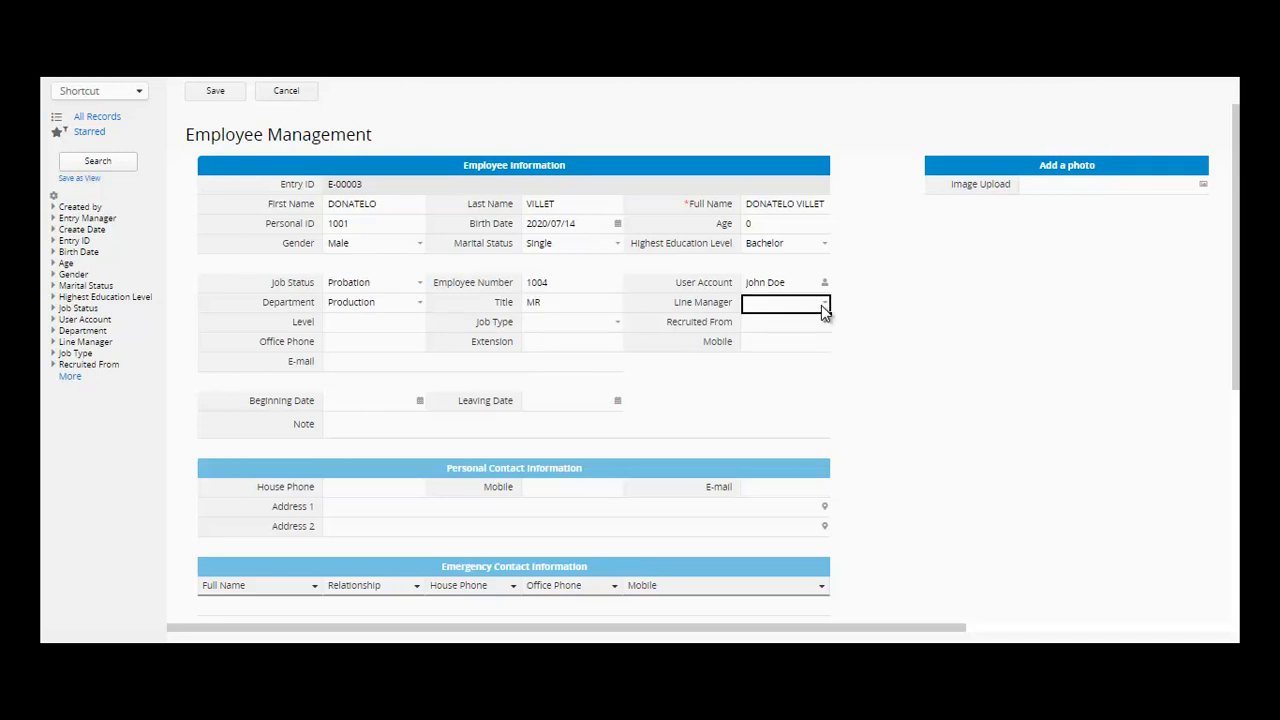
{"action": "left_click", "coordinate": [824, 306]}
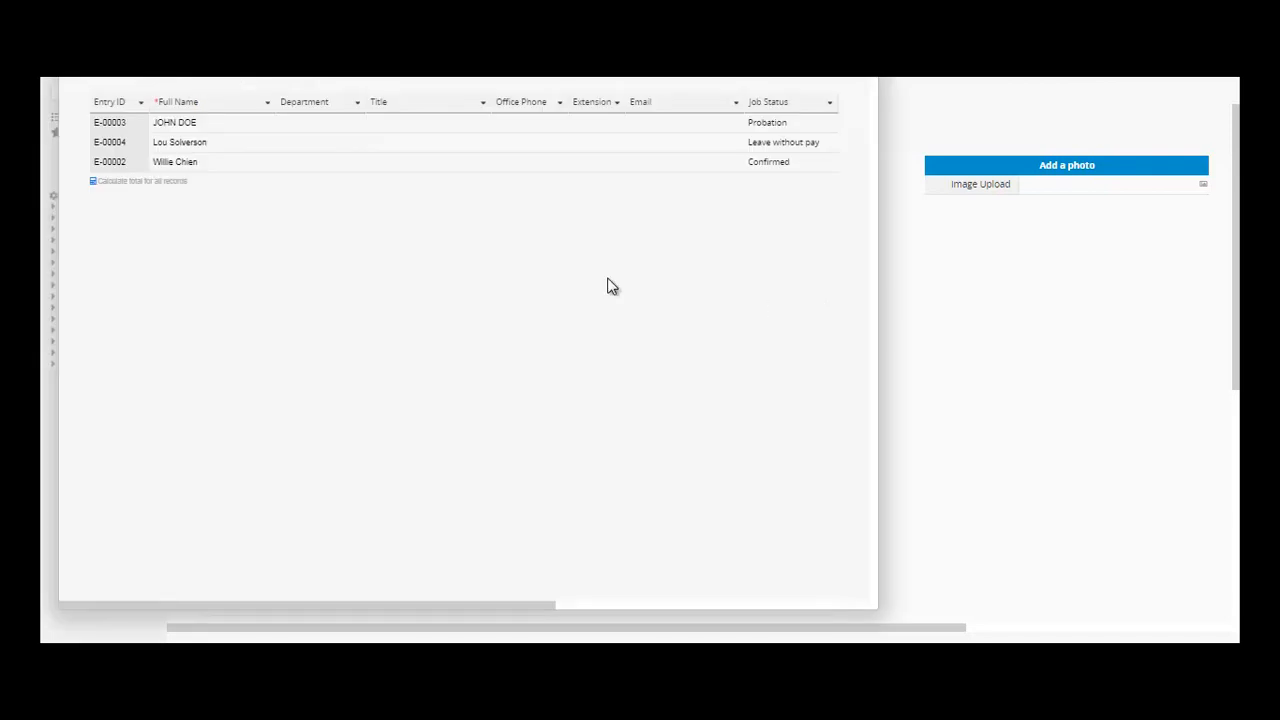
{"action": "double_click", "coordinate": [137, 141]}
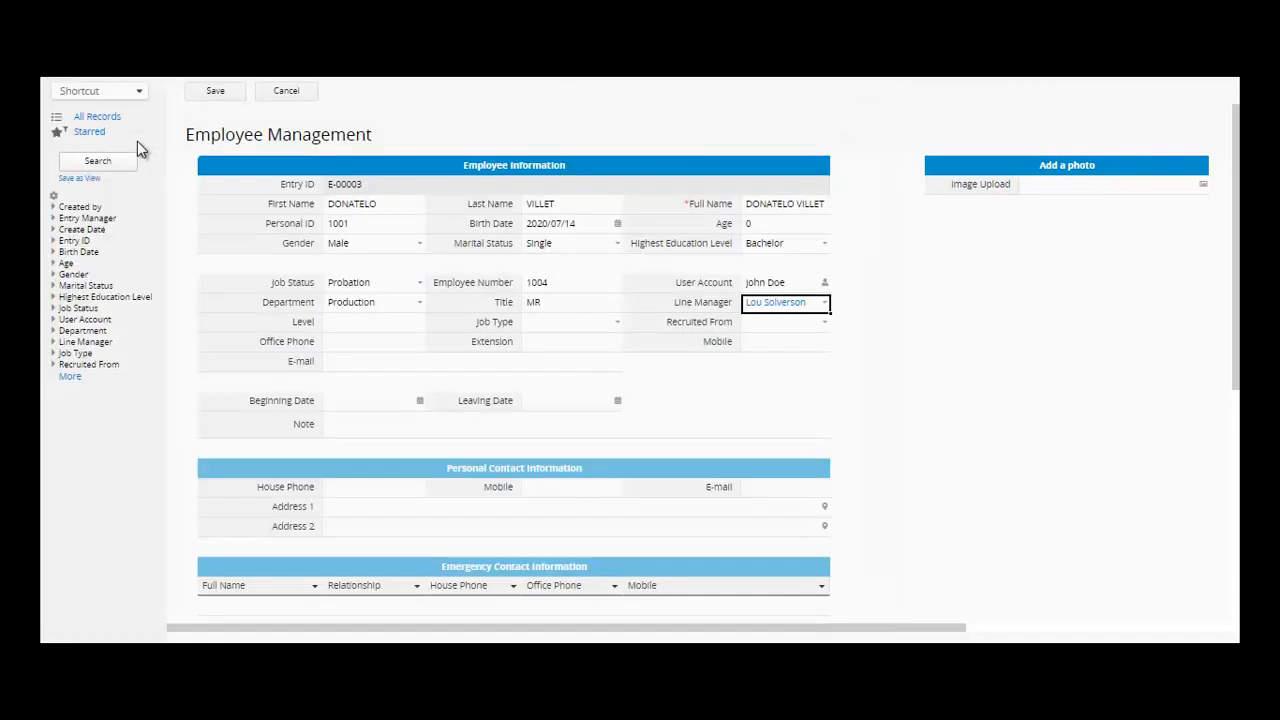
{"action": "left_click", "coordinate": [357, 328]}
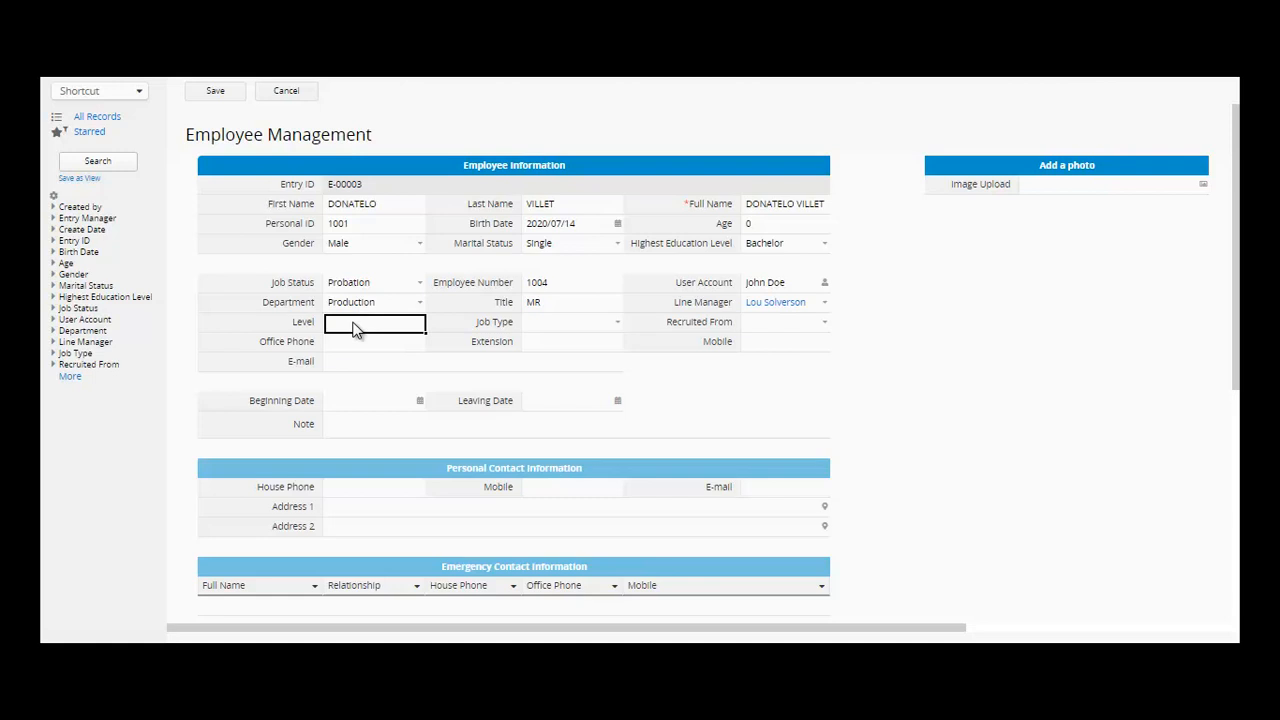
{"action": "type", "text": "3RD"}
- Set Job Type to Permanent and Recruited From to Direct Application
{"action": "left_click", "coordinate": [617, 328]}
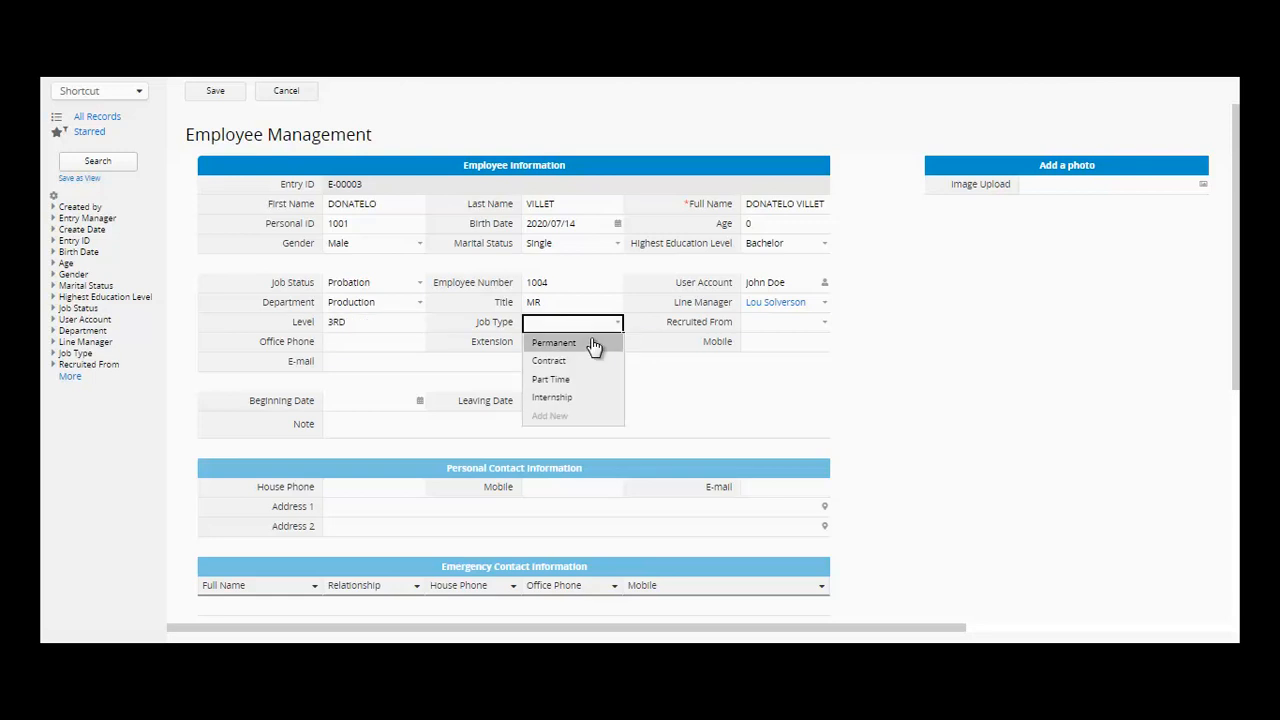
{"action": "left_click", "coordinate": [593, 344]}
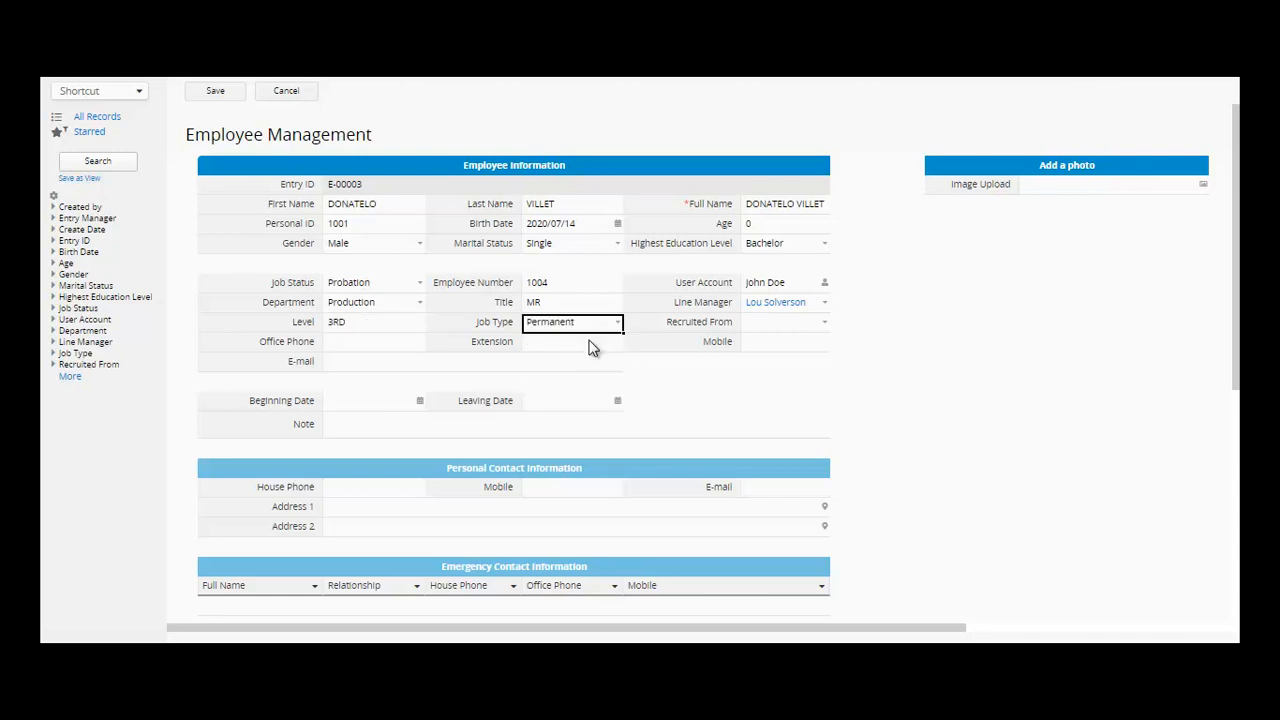
{"action": "left_click", "coordinate": [618, 328]}
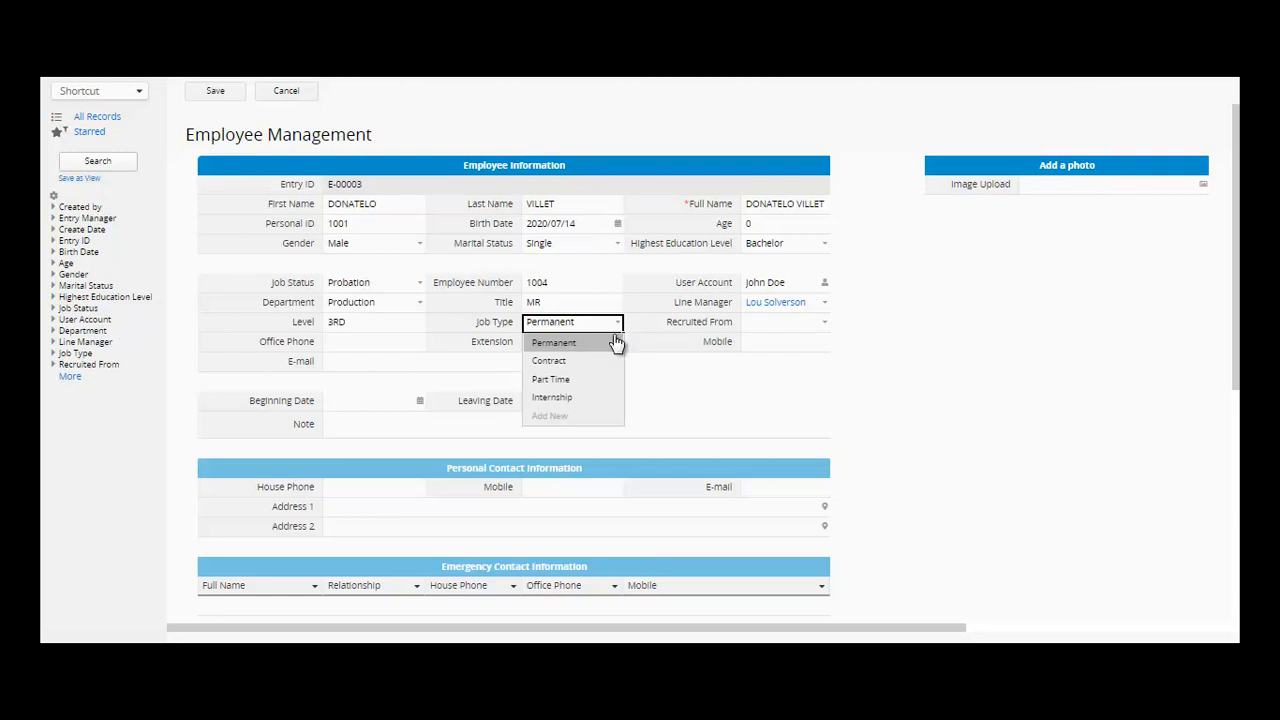
{"action": "left_click", "coordinate": [567, 420]}
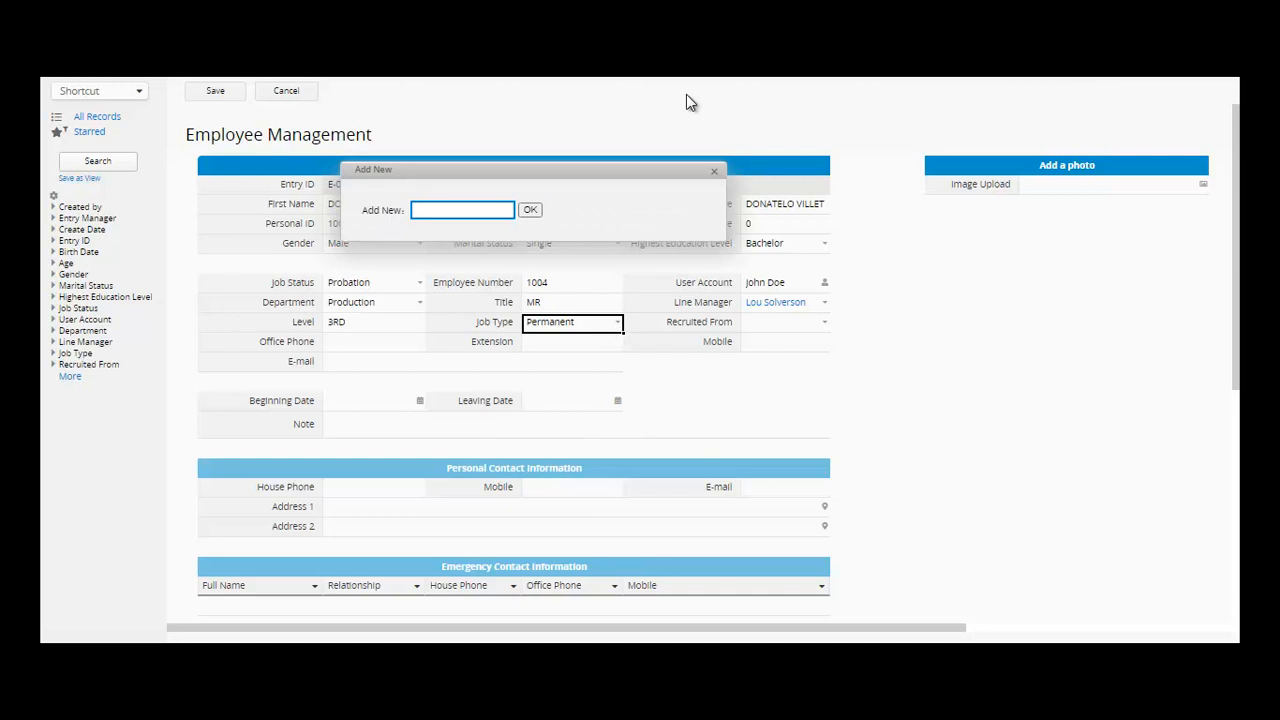
{"action": "left_click", "coordinate": [714, 172]}
{"action": "left_click", "coordinate": [797, 321]}
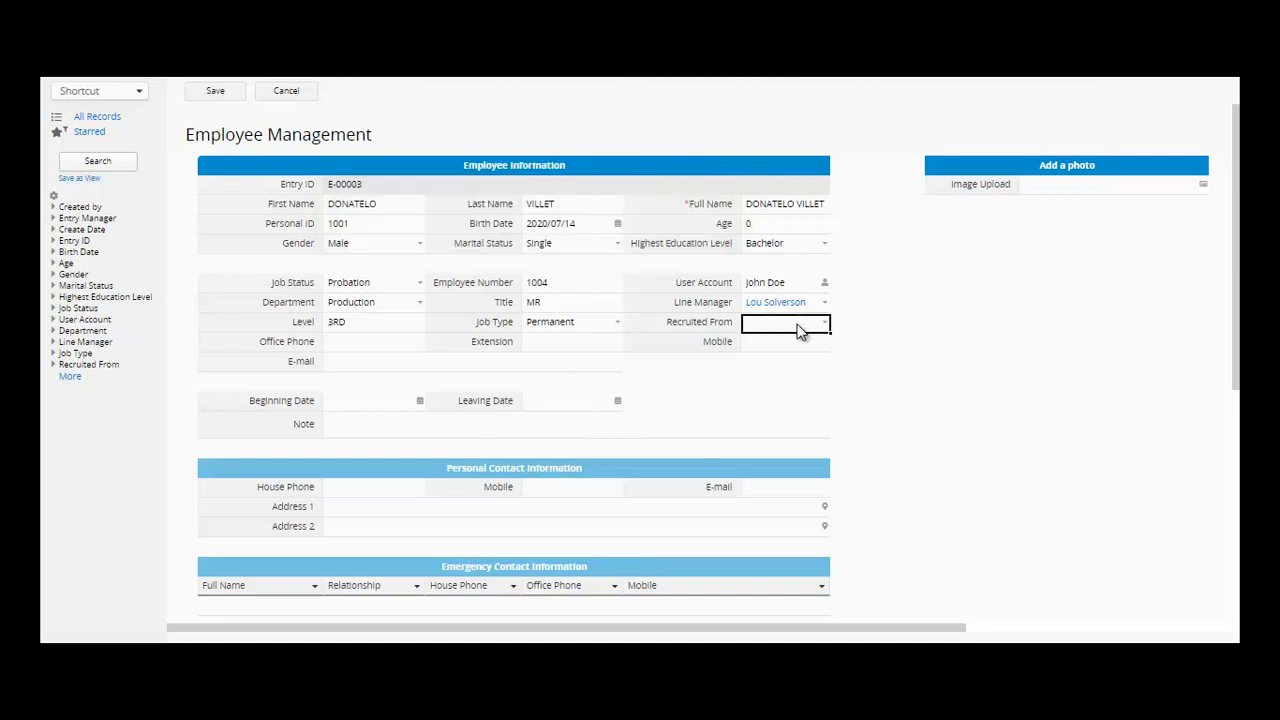
{"action": "left_click", "coordinate": [820, 324]}
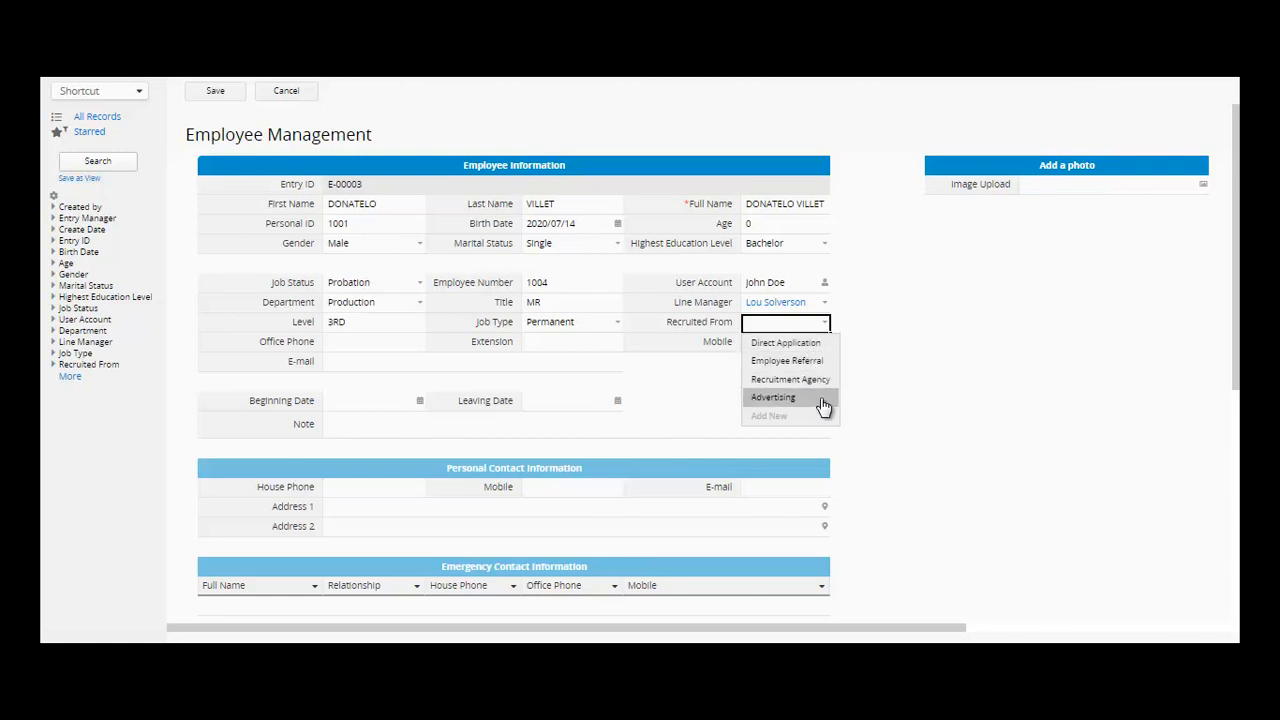
{"action": "left_click", "coordinate": [819, 344]}
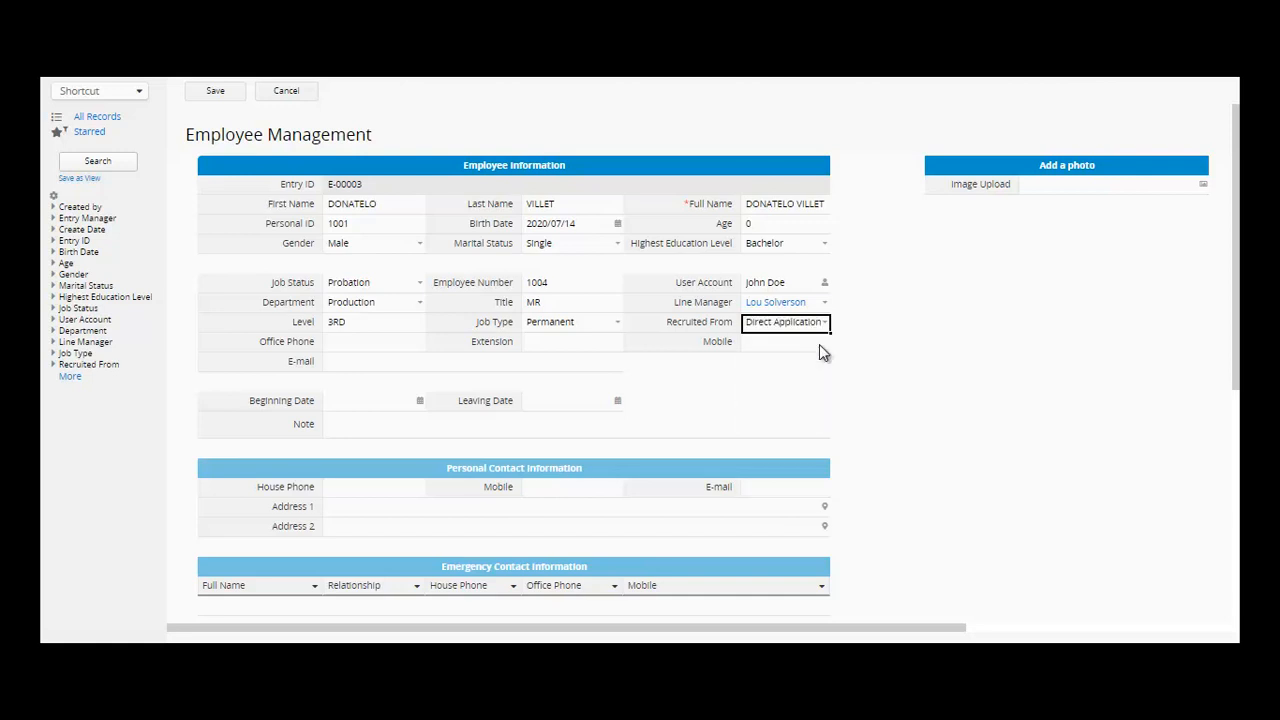
{"action": "left_click", "coordinate": [376, 346]}
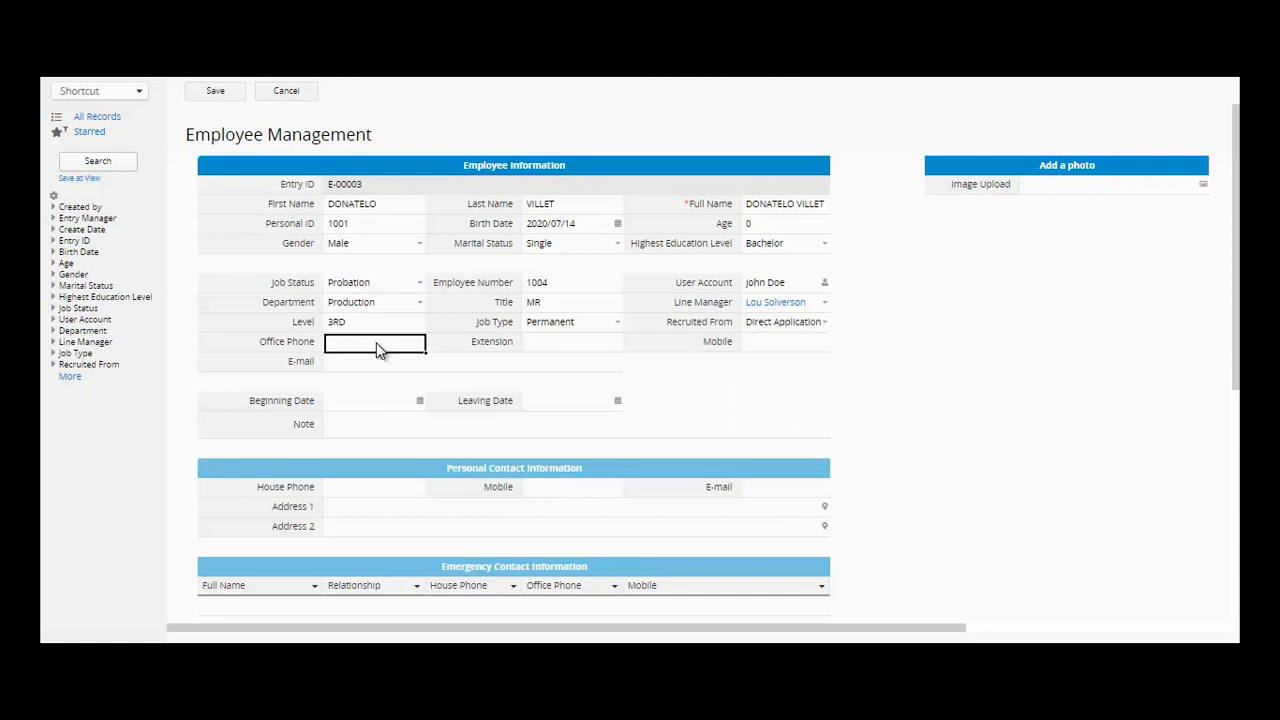
- Enter the employee's office phone number
{"action": "type", "text": "545-123-4"}
{"action": "type", "text": "0"}
{"action": "left_click", "coordinate": [556, 346]}
{"action": "left_click", "coordinate": [787, 347]}
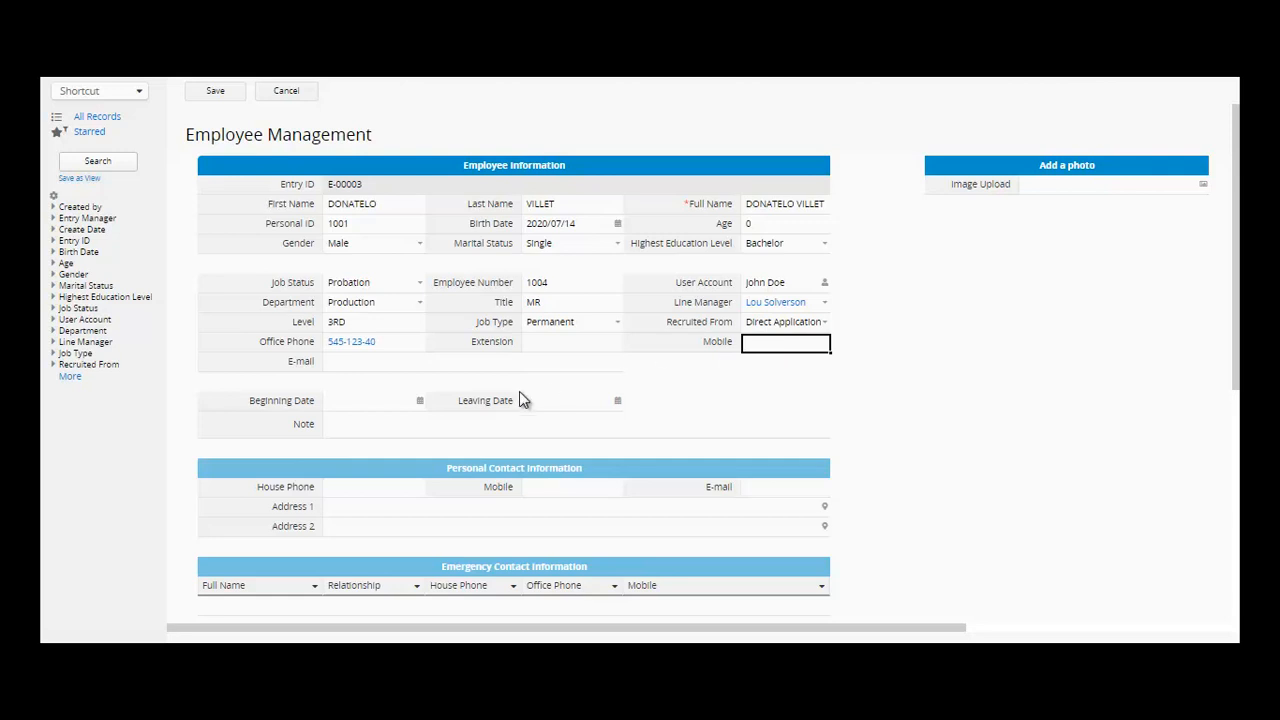
- Set Leaving Date to 2020/07/30, leaving Beginning Date empty
{"action": "left_click", "coordinate": [421, 403]}
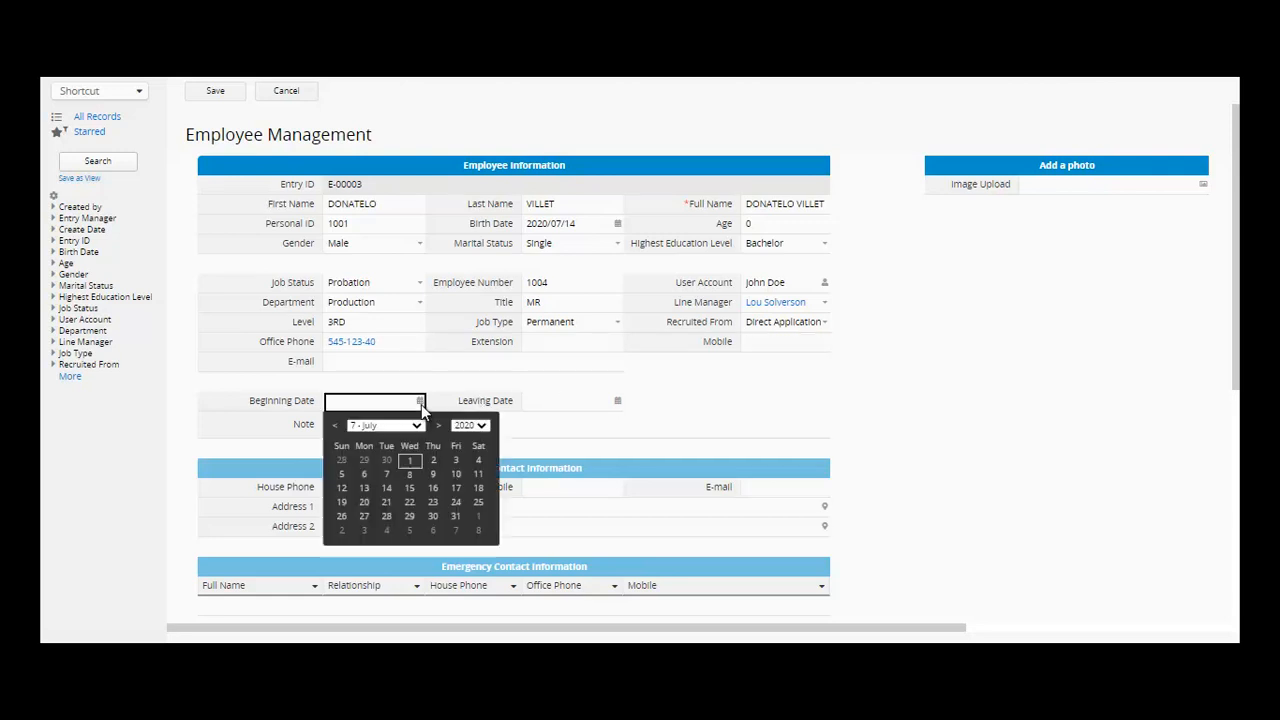
{"action": "left_click", "coordinate": [480, 429]}
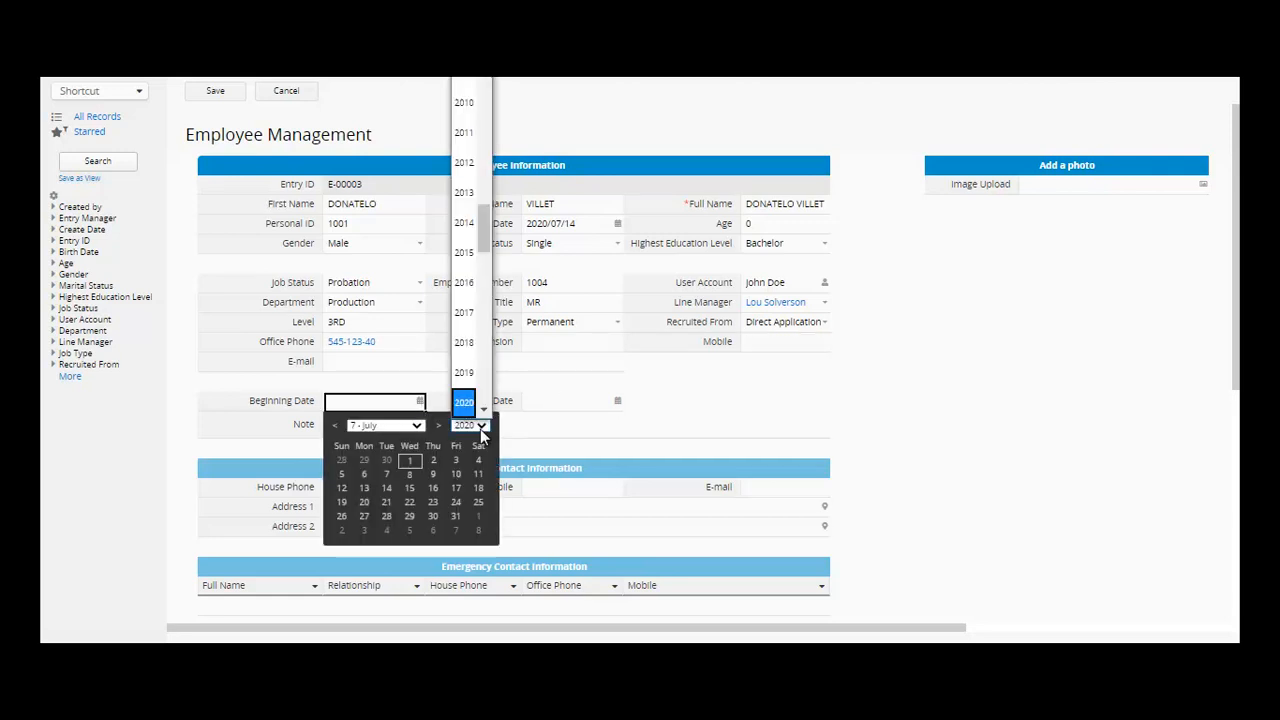
{"action": "left_click", "coordinate": [465, 252]}
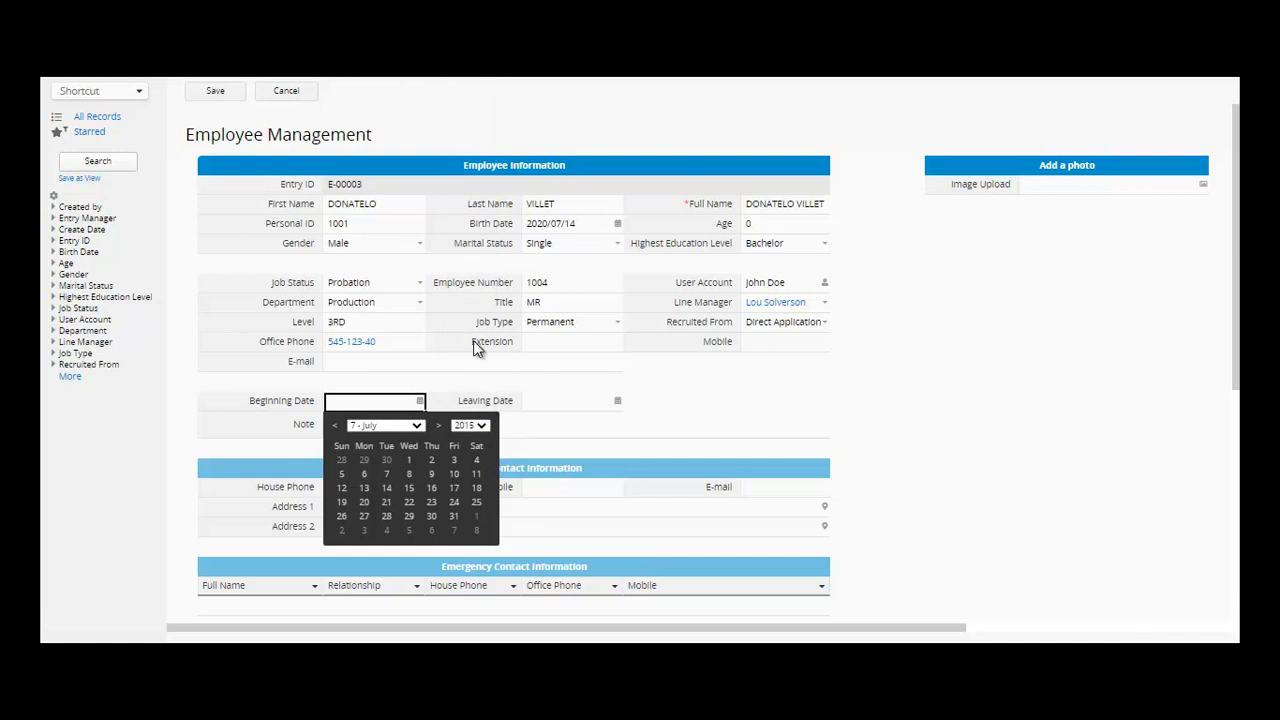
{"action": "left_click", "coordinate": [617, 401]}
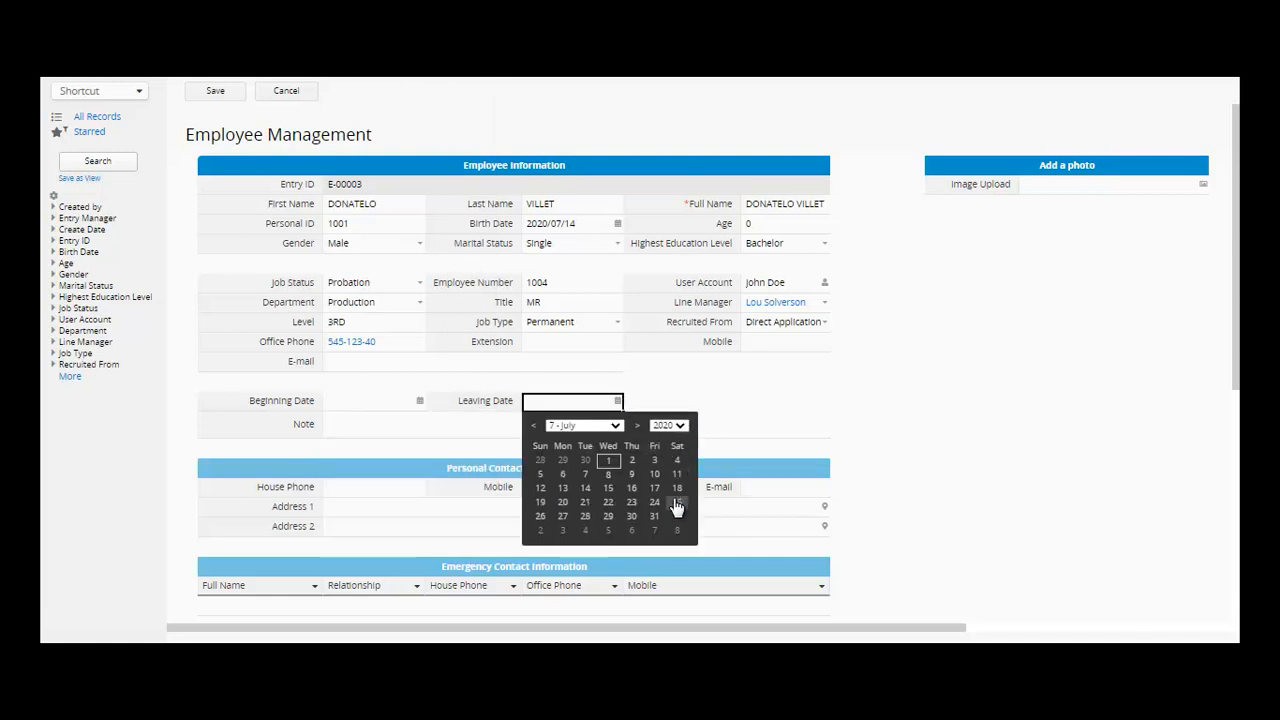
{"action": "left_click", "coordinate": [641, 519]}
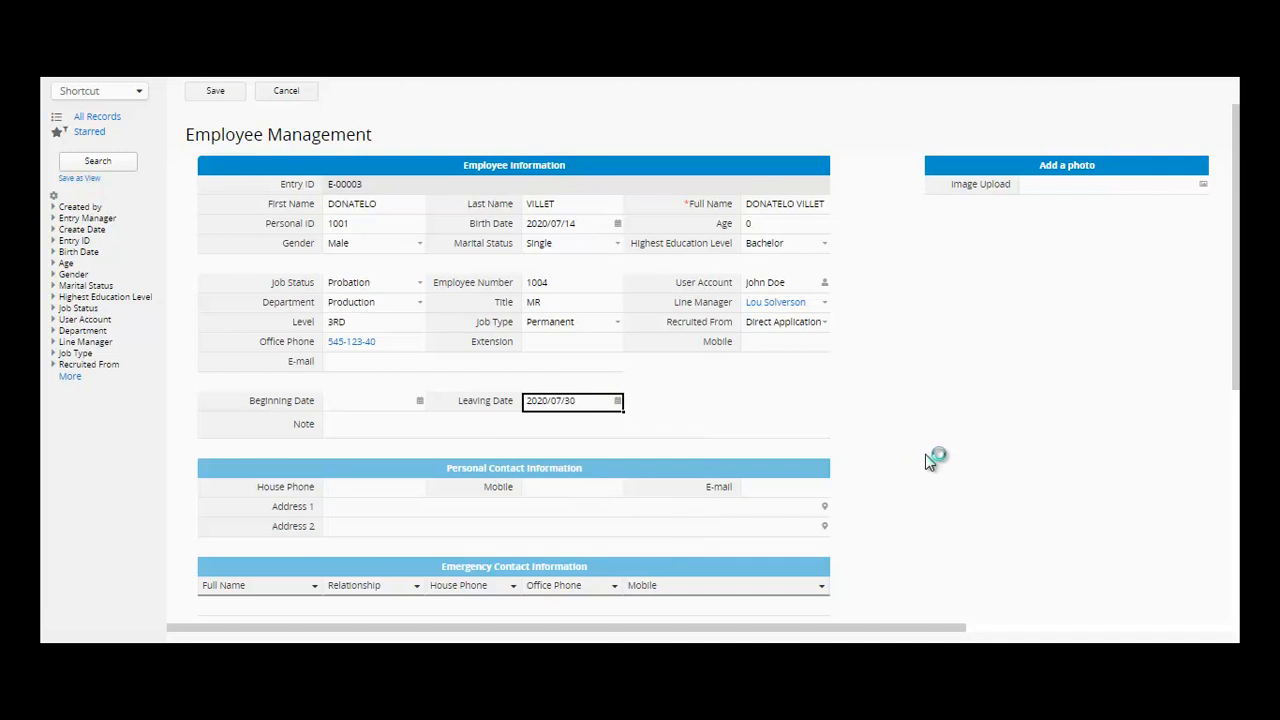
- Enter the employee's house phone number and first address line
{"action": "left_click", "coordinate": [367, 489]}
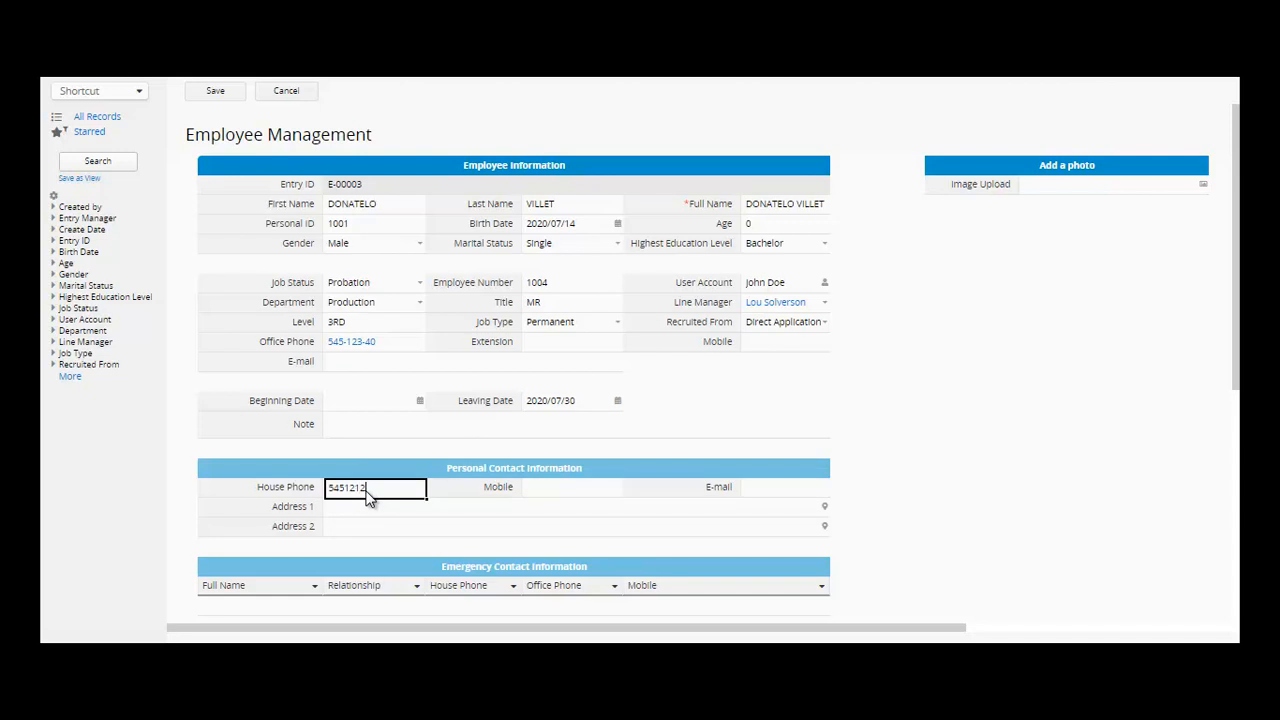
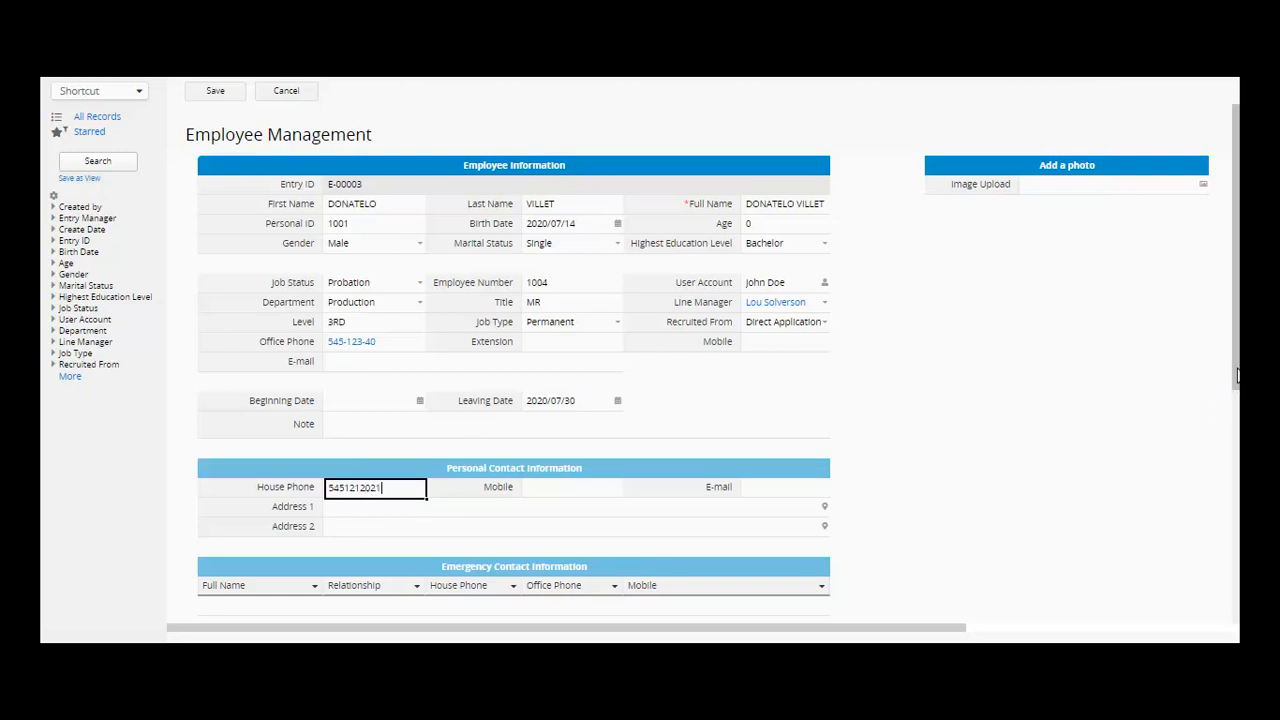
{"action": "scroll", "coordinate": [1223, 376], "scroll_direction": "down", "scroll_amount": 2}
{"action": "left_click", "coordinate": [559, 368]}
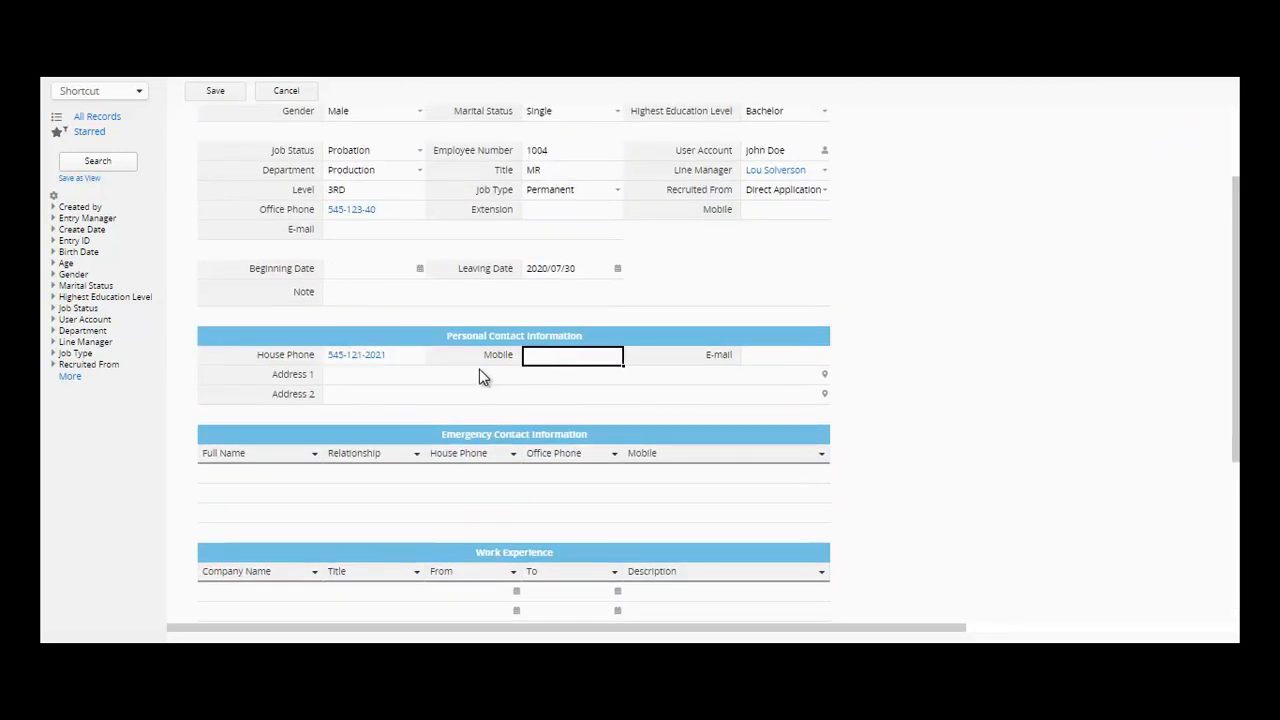
{"action": "left_click", "coordinate": [445, 384]}
{"action": "type", "text": "MAK"}
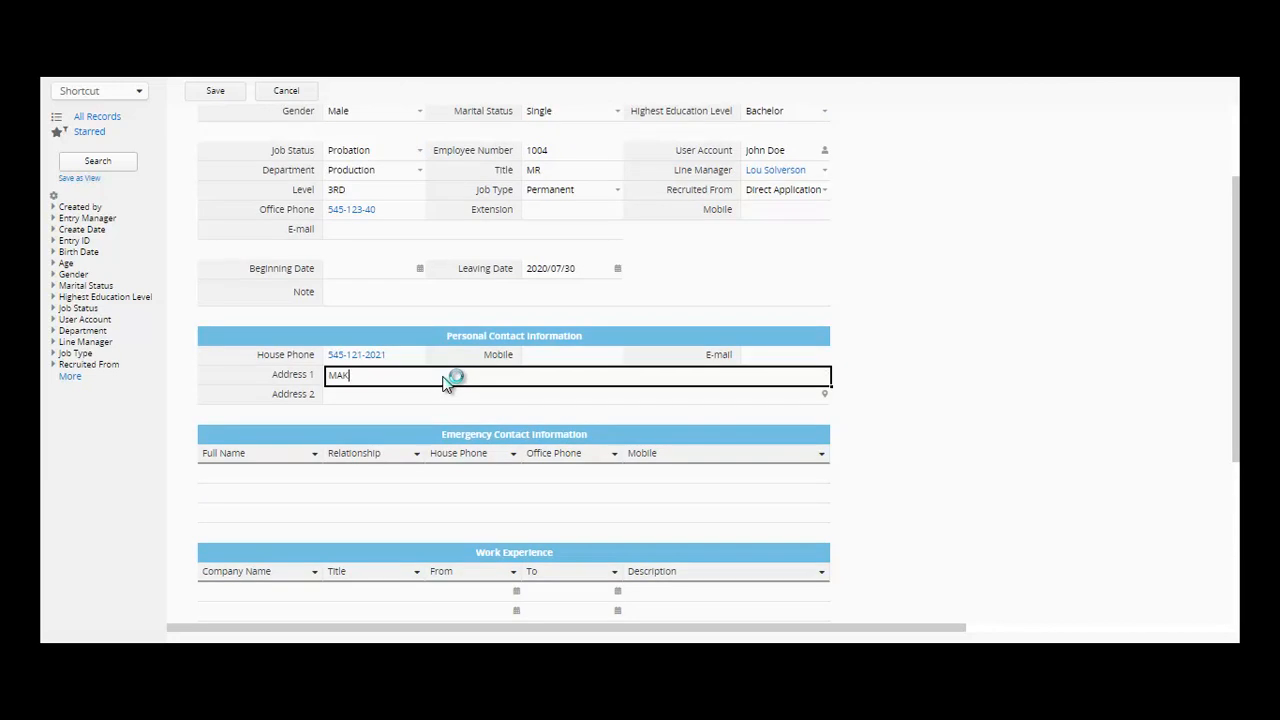
{"action": "type", "text": "ATI NETRO MANILA"}
{"action": "left_click", "coordinate": [536, 358]}
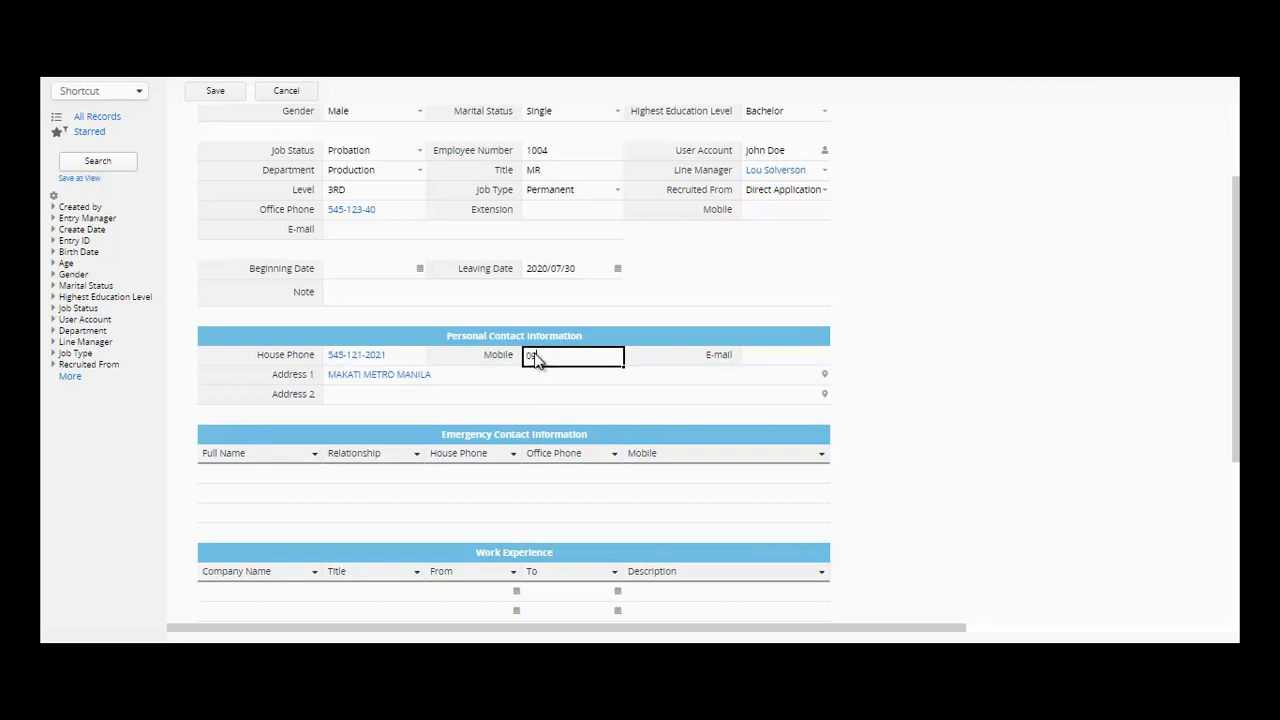
- Enter the employee's mobile number and e-mail address
{"action": "left_click", "coordinate": [791, 360]}
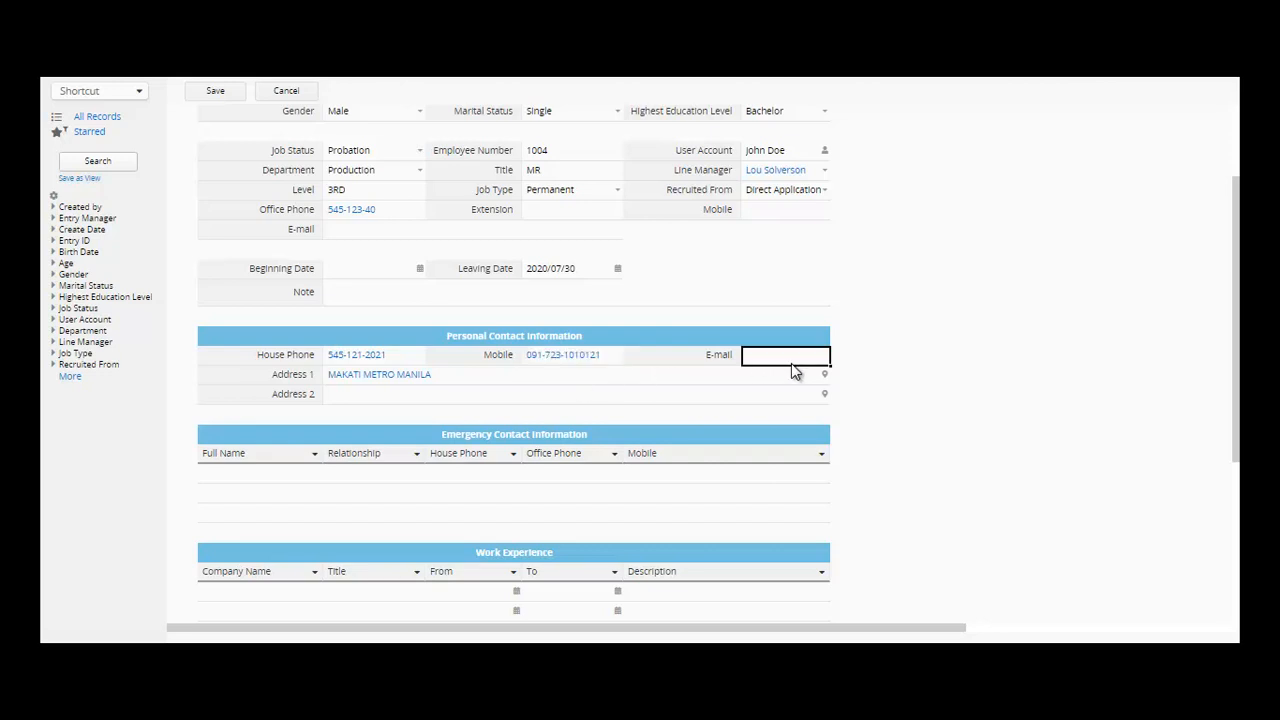
{"action": "type", "text": "DON"}
{"action": "type", "text": "do"}
{"action": "type", "text": ".com"}
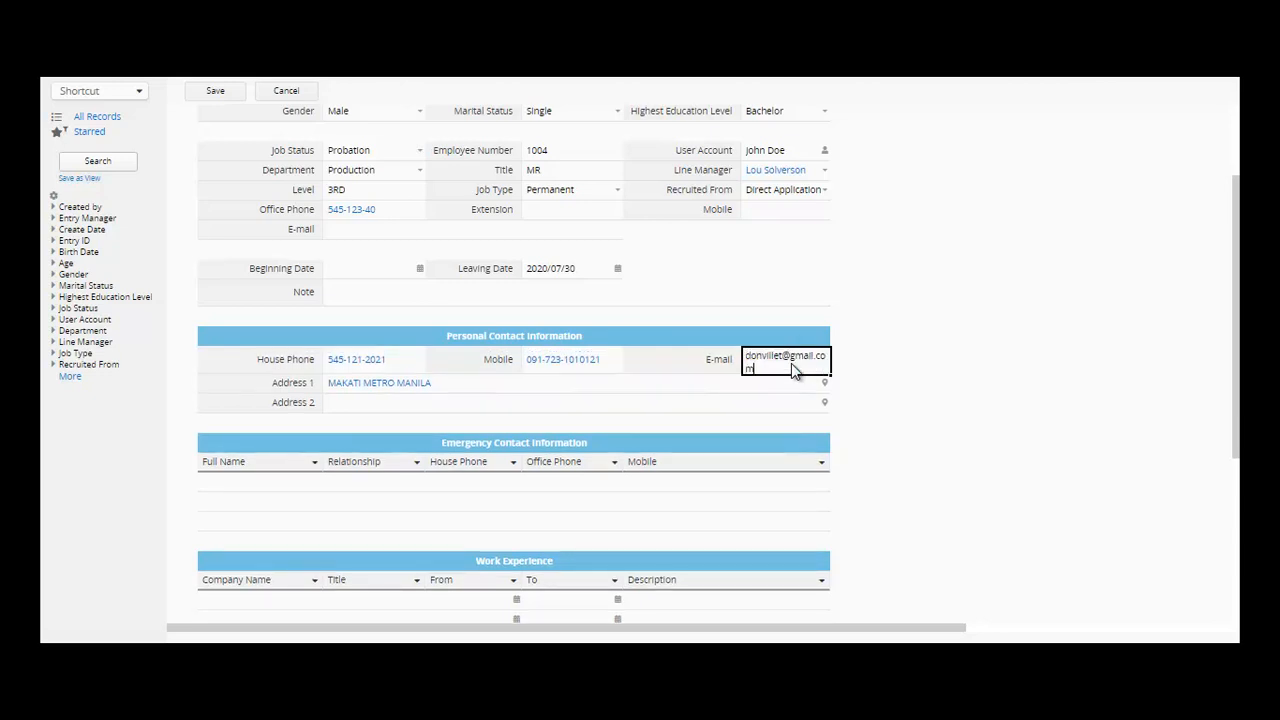
{"action": "key", "text": "Tab"}
- Fill in Address 2 with the employee's second address
{"action": "left_click", "coordinate": [395, 404]}
{"action": "type", "text": "calo"}
{"action": "key", "text": "BackSpace"}
{"action": "key", "text": "BackSpace"}
{"action": "key", "text": "BackSpace"}
{"action": "key", "text": "BackSpace"}
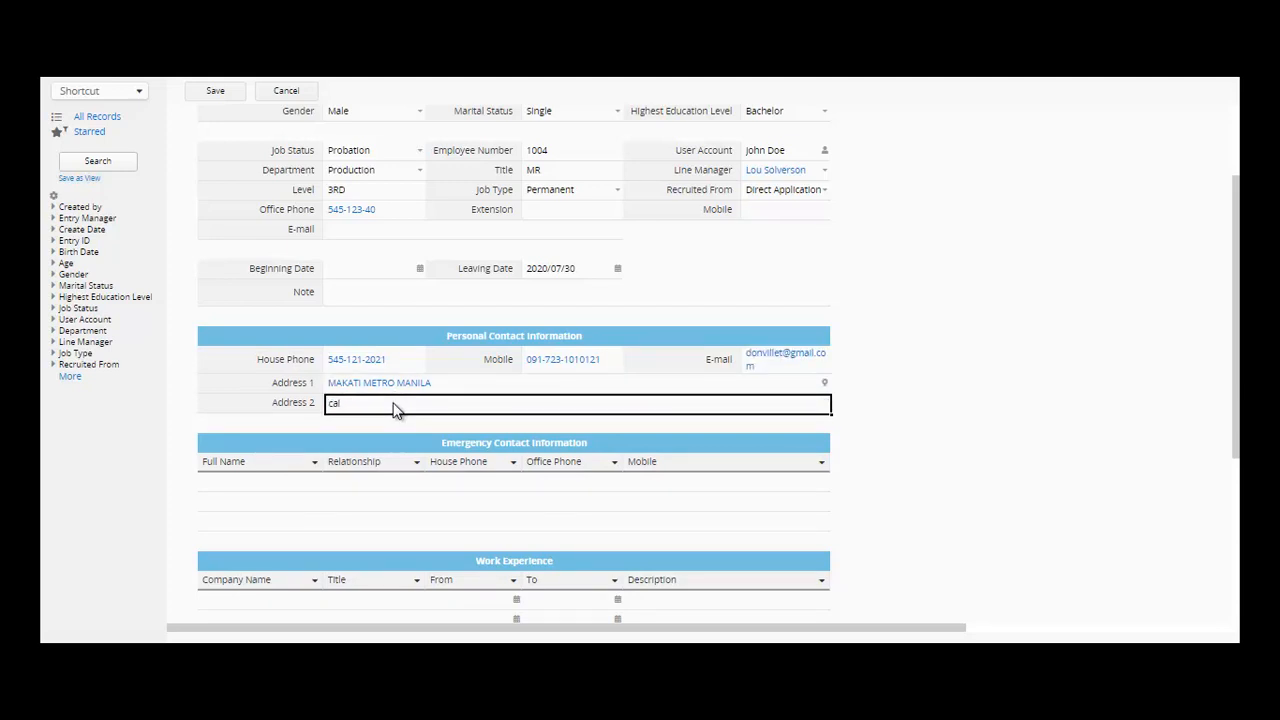
{"action": "type", "text": "TGAUOI"}
{"action": "key", "text": "BackSpace"}
{"action": "key", "text": "BackSpace"}
{"action": "key", "text": "BackSpace"}
{"action": "key", "text": "BackSpace"}
{"action": "key", "text": "BackSpace"}
{"action": "type", "text": "AGUIDGG METRO MANILA"}
{"action": "left_click", "coordinate": [240, 488]}
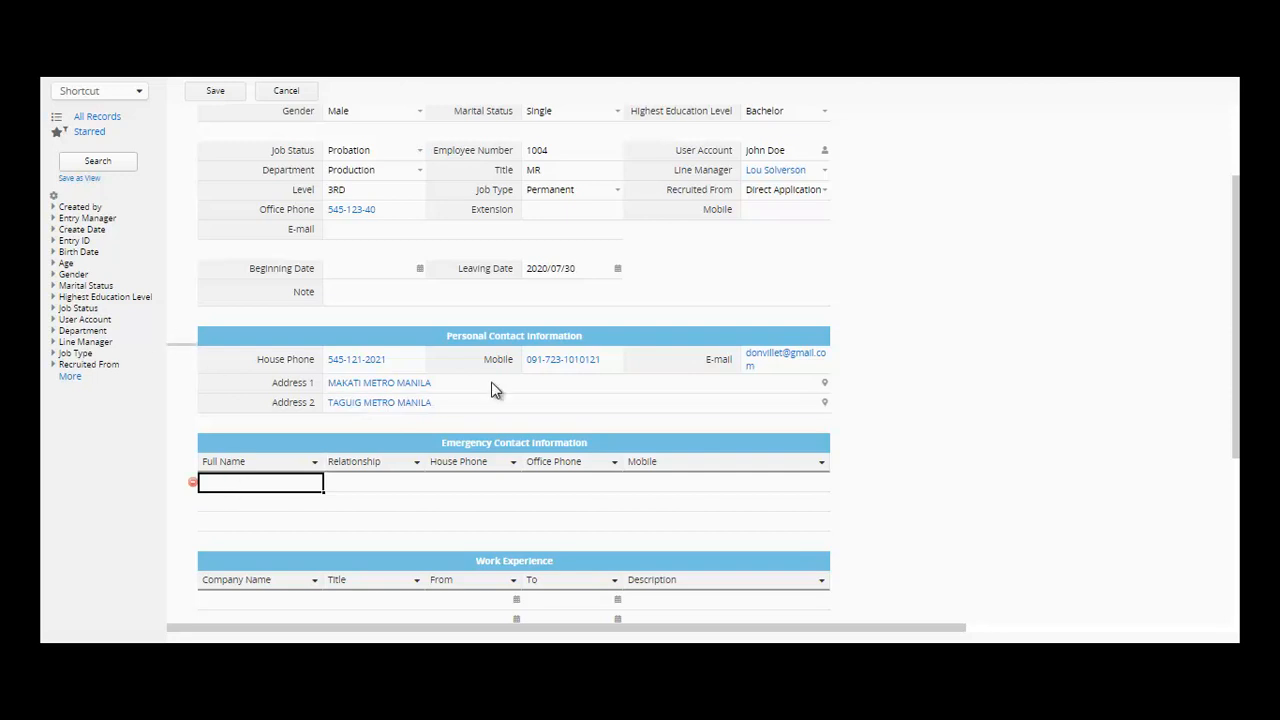
- Add an emergency contact row: the father's full name, relationship FATHER, and house, office and mobile numbers
{"action": "left_click_drag", "start_coordinate": [1233, 340], "coordinate": [1233, 400]}
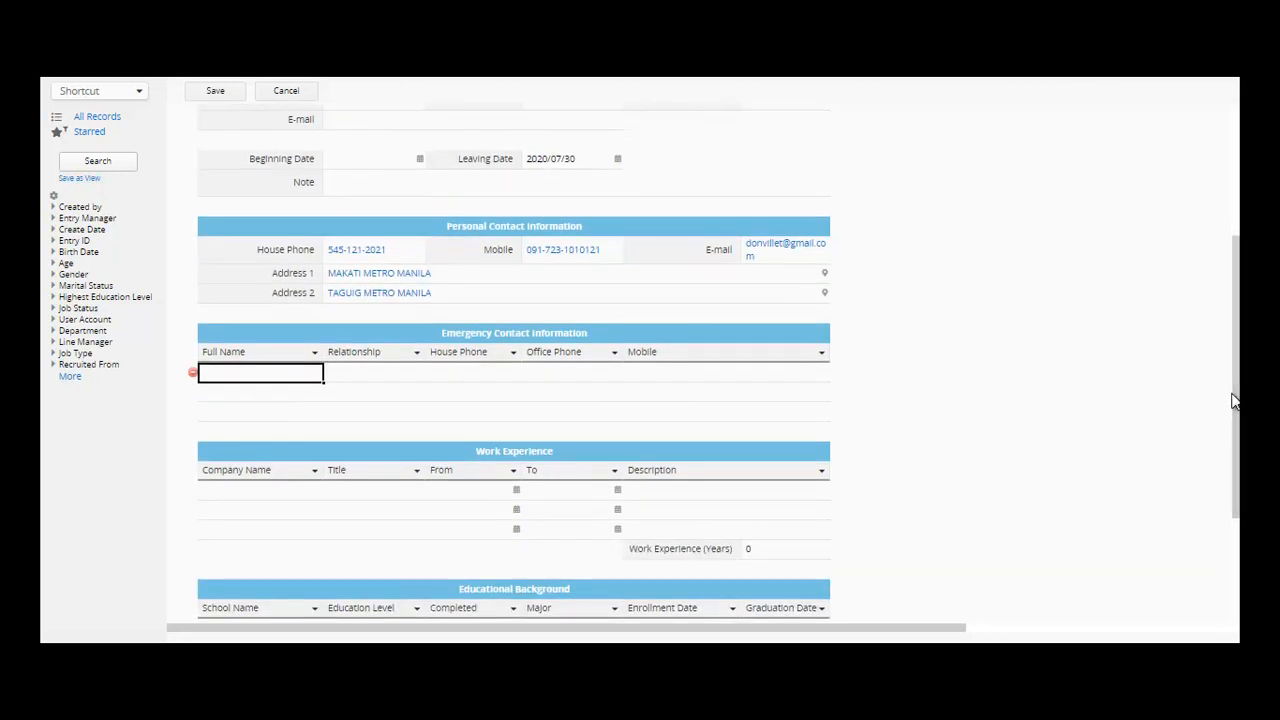
{"action": "key", "text": "Tab"}
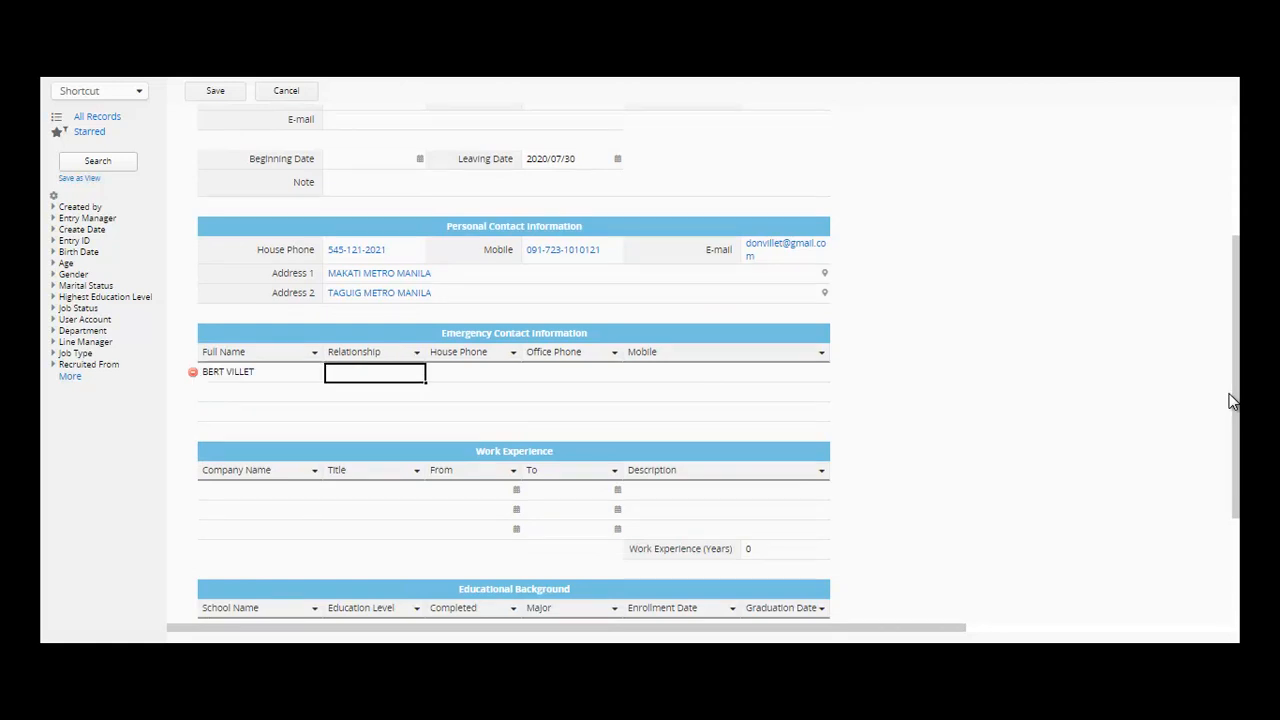
{"action": "type", "text": "FATHER"}
{"action": "key", "text": "Tab"}
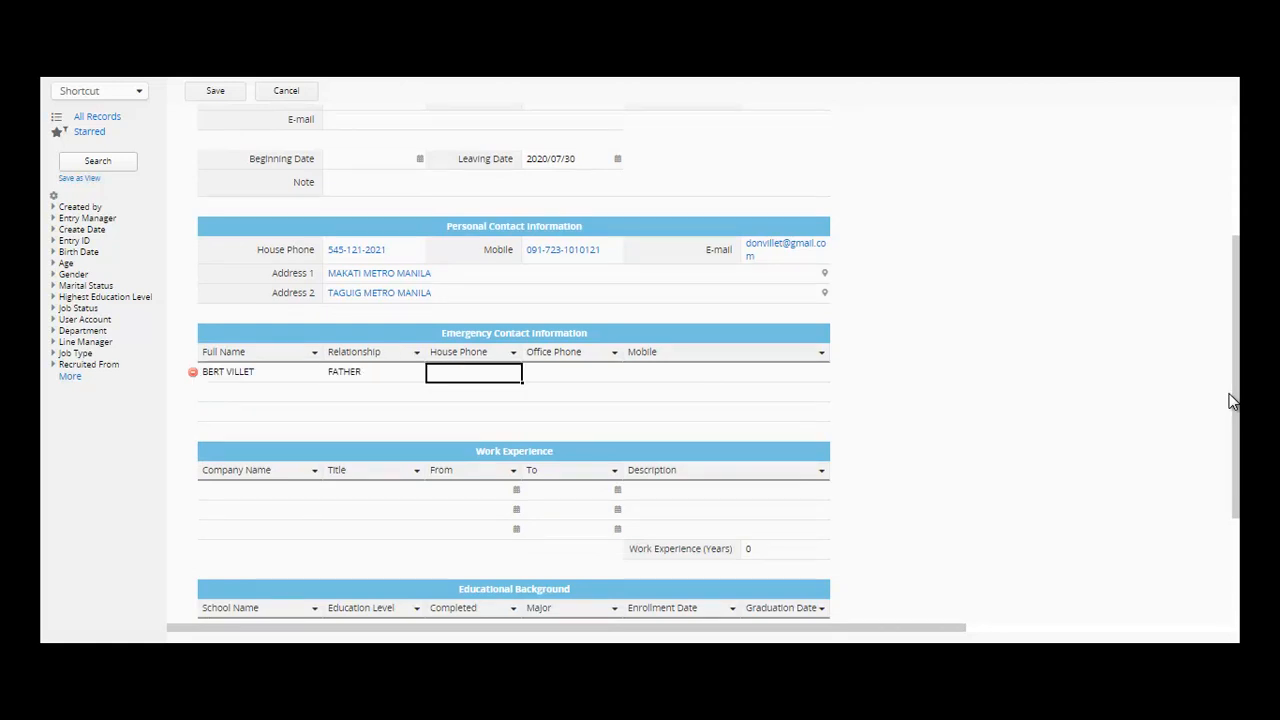
{"action": "type", "text": "123456-7"}
{"action": "key", "text": "Tab"}
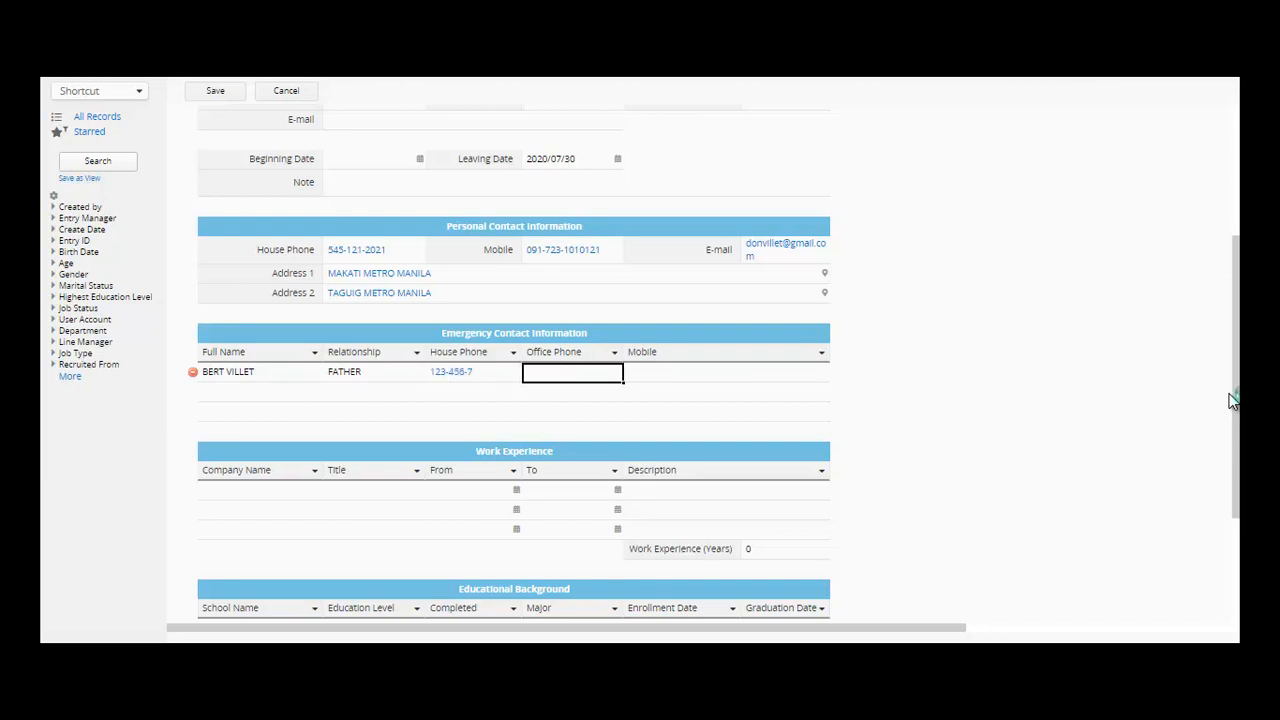
{"action": "type", "text": "54312345"}
{"action": "left_click", "coordinate": [779, 372]}
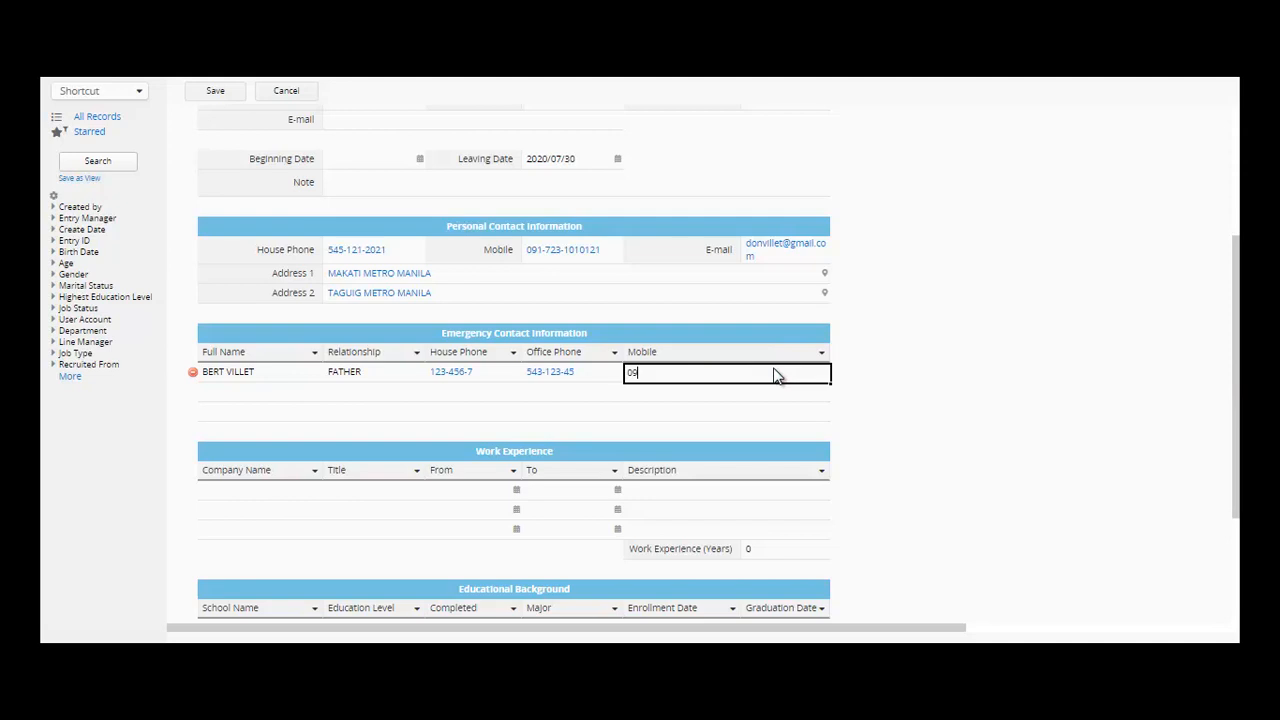
{"action": "left_click", "coordinate": [262, 496]}
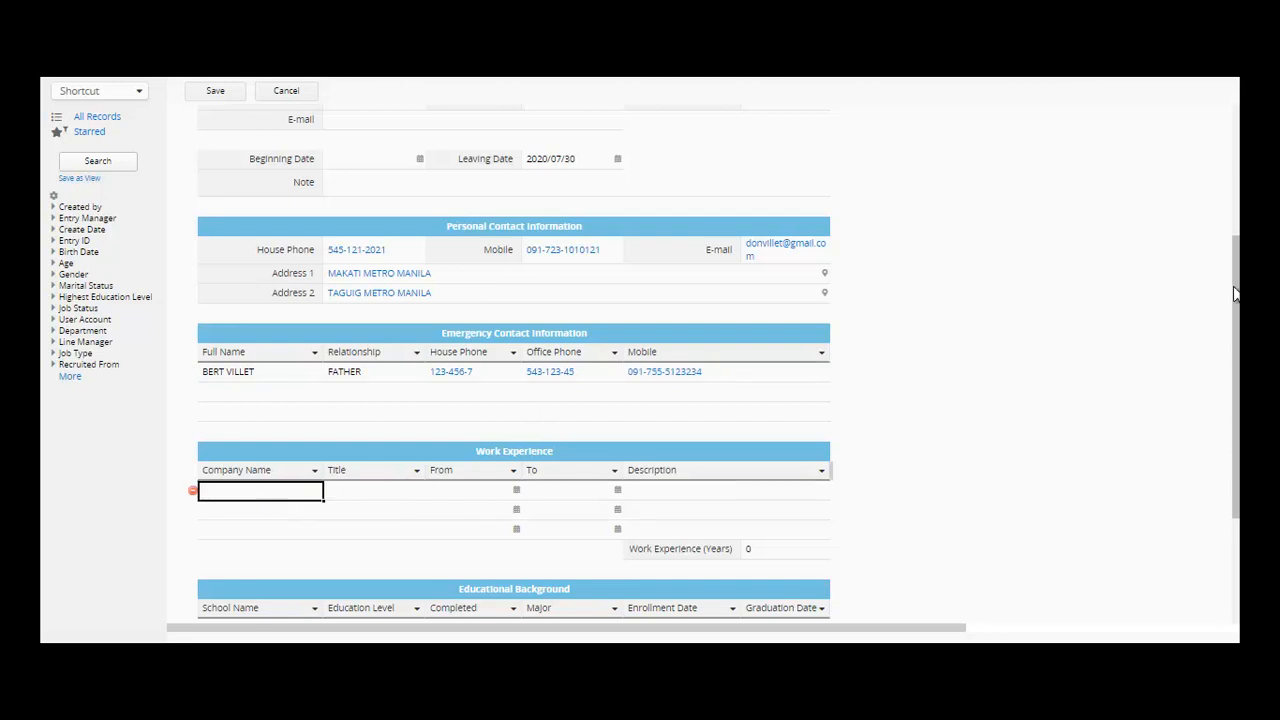
- Start a Work Experience row with company AUTOMOBILE PARTS LAGUNA and title ASSEMBLER
{"action": "left_click_drag", "start_coordinate": [1236, 299], "coordinate": [1236, 346]}
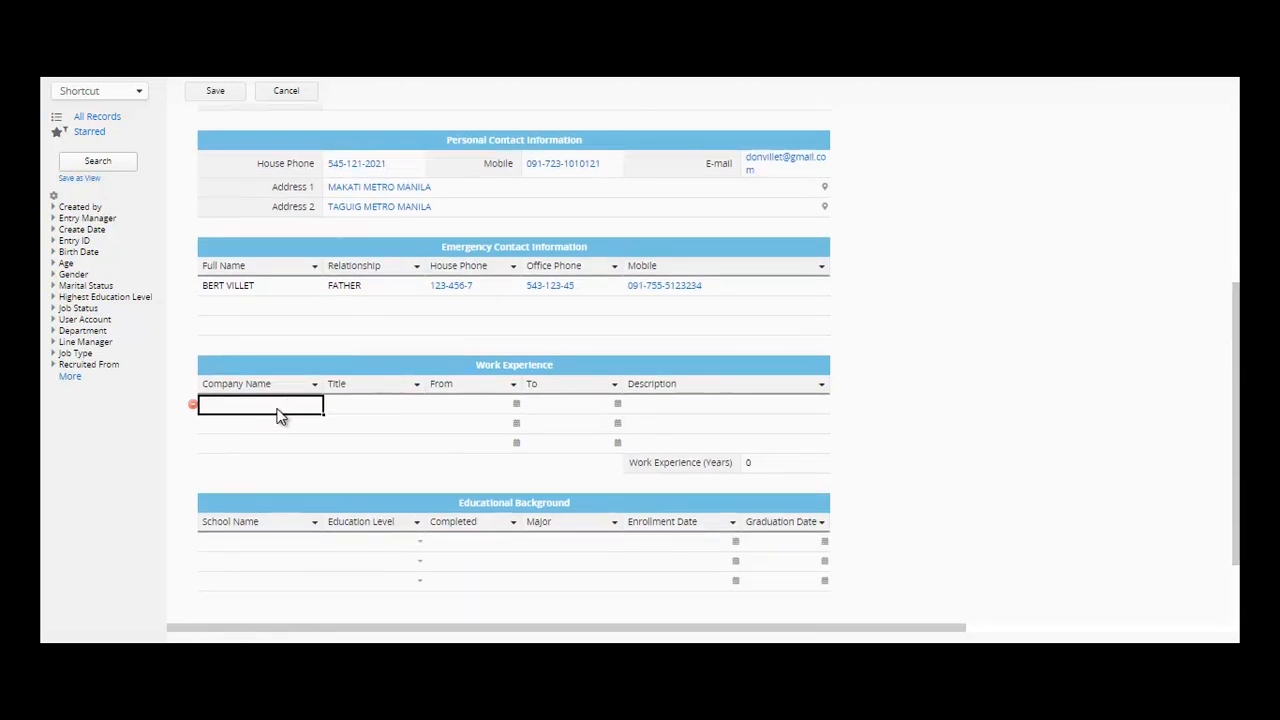
{"action": "type", "text": "AUTOMO"}
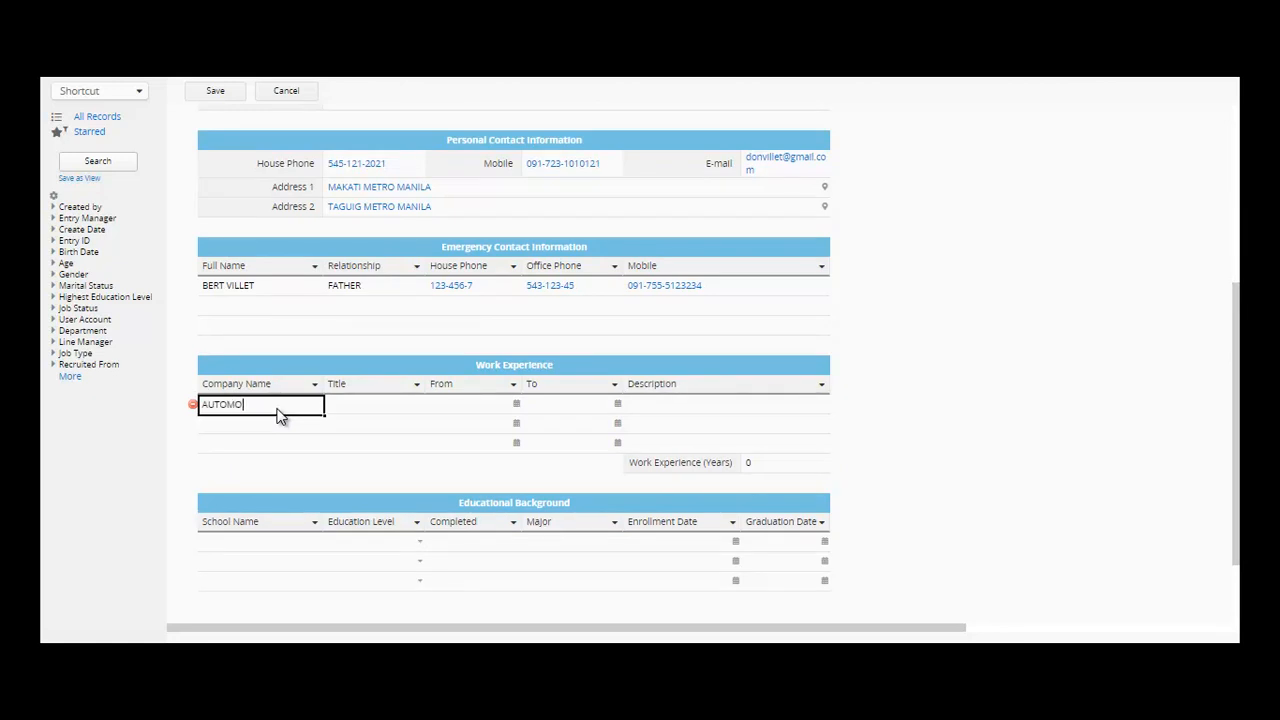
{"action": "type", "text": "BILE PARTS LAGUNA"}
{"action": "key", "text": "Tab"}
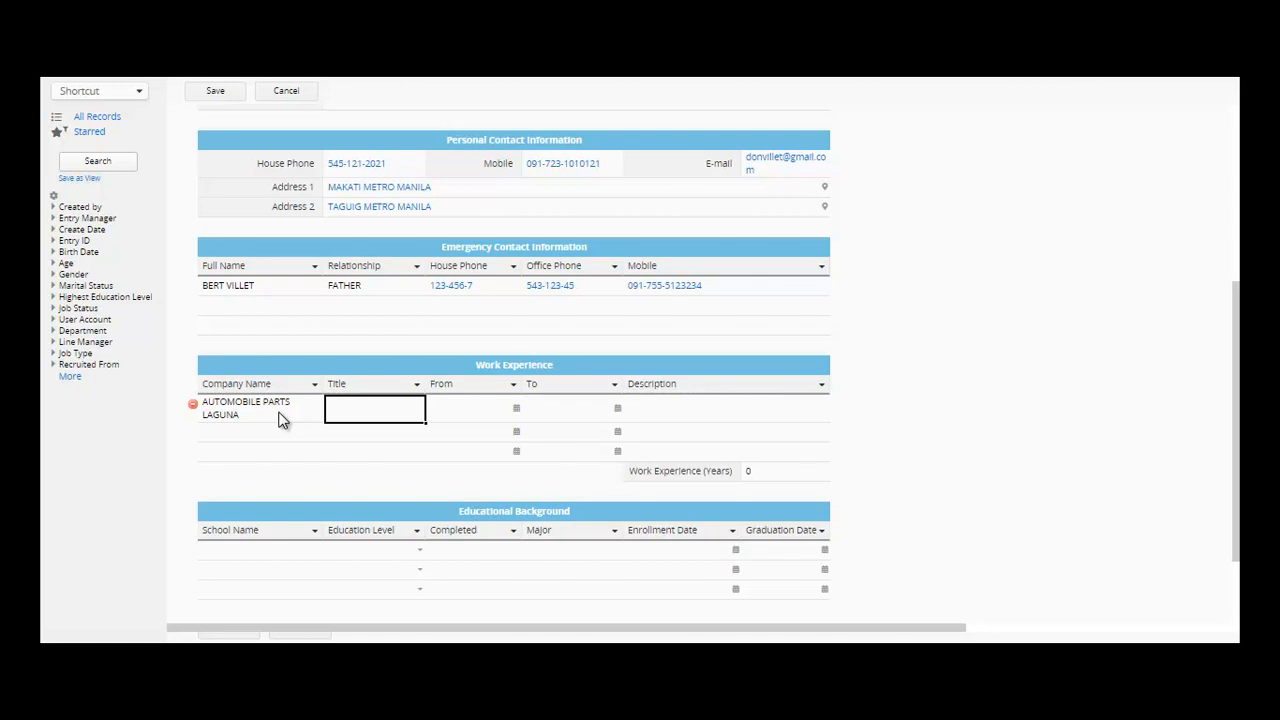
{"action": "type", "text": "ASSEMBLER"}
{"action": "key", "text": "Tab"}
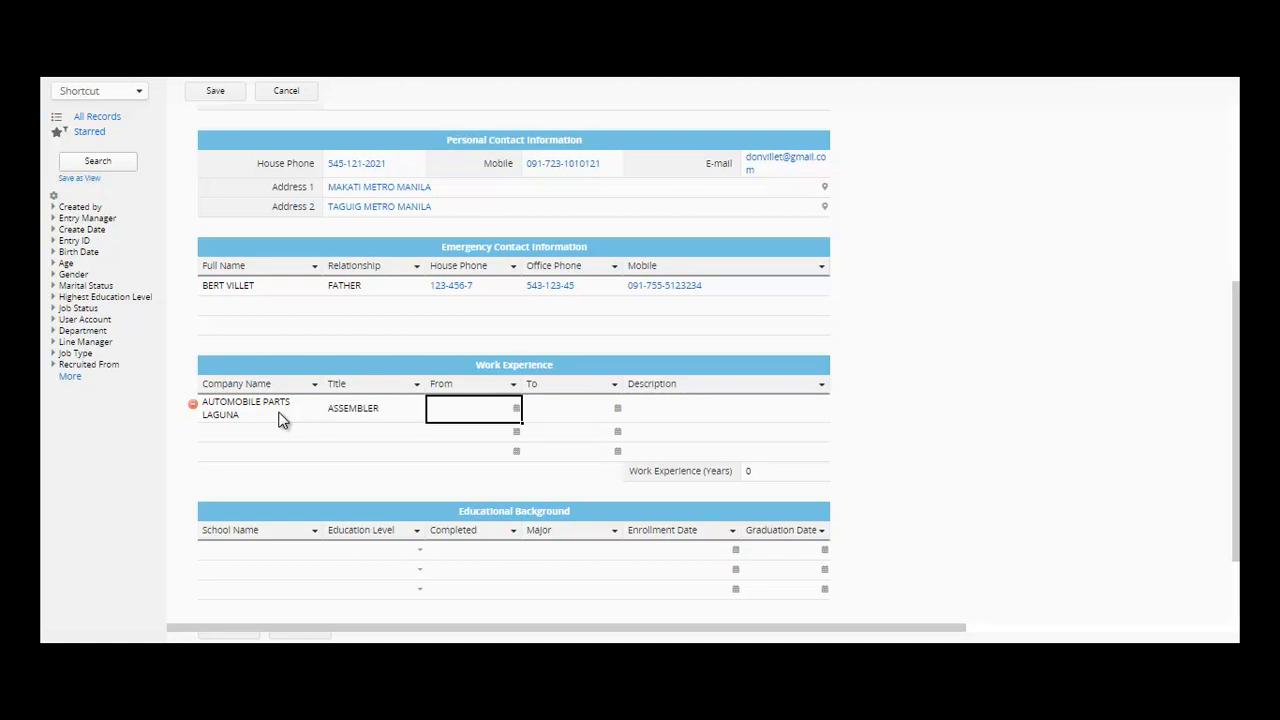
- Set the work period from 2007/07/11 to 2009/07/08 with the calendar pickers
{"action": "type", "text": "V"}
{"action": "left_click", "coordinate": [528, 412]}
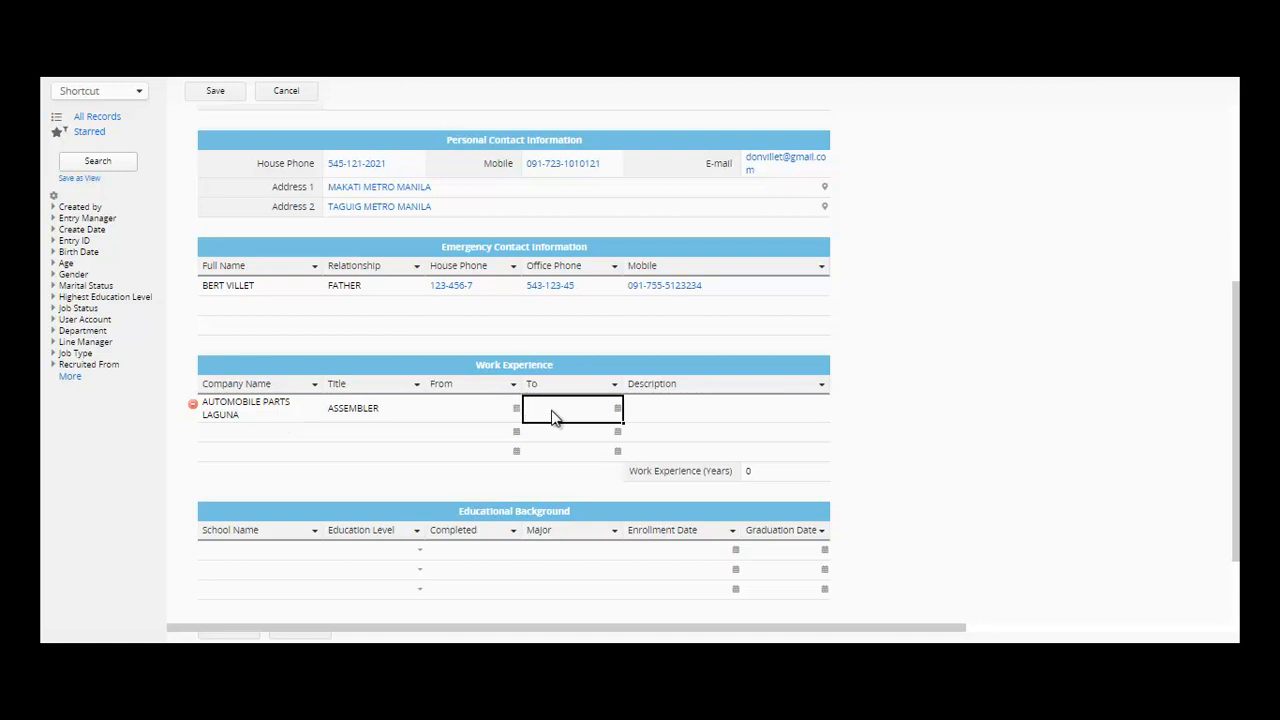
{"action": "left_click", "coordinate": [515, 415]}
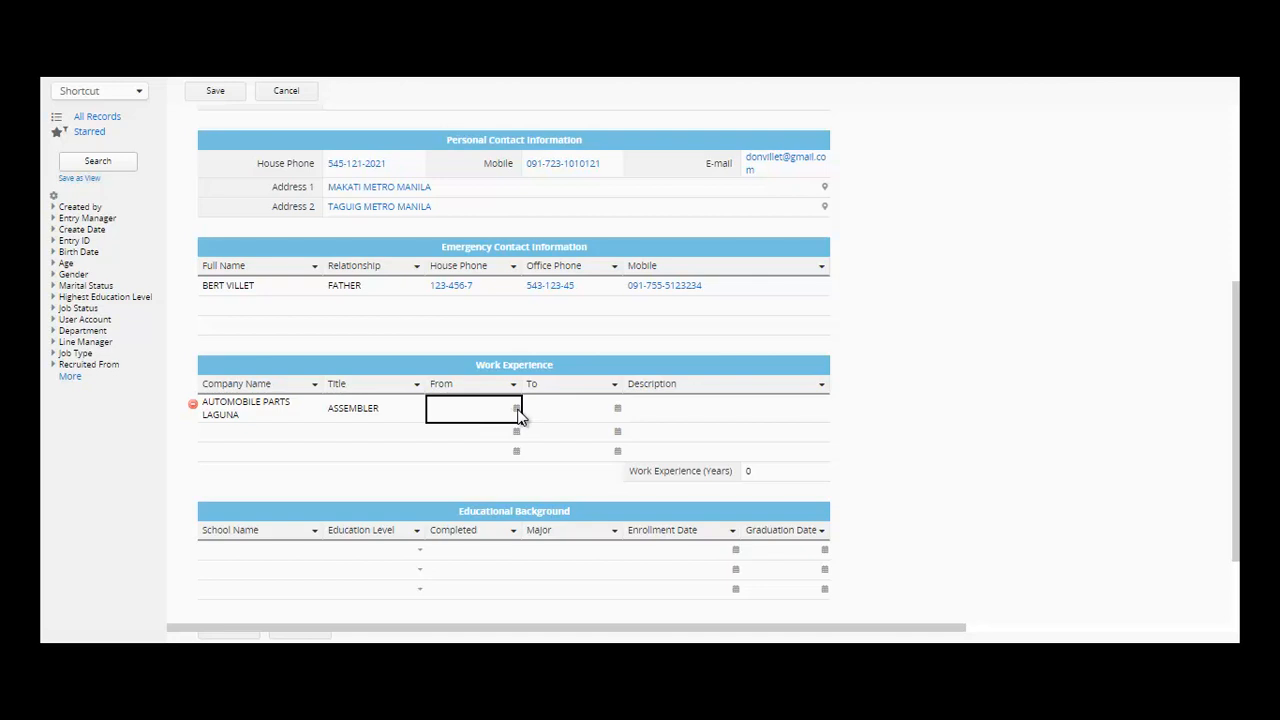
{"action": "left_click", "coordinate": [516, 410]}
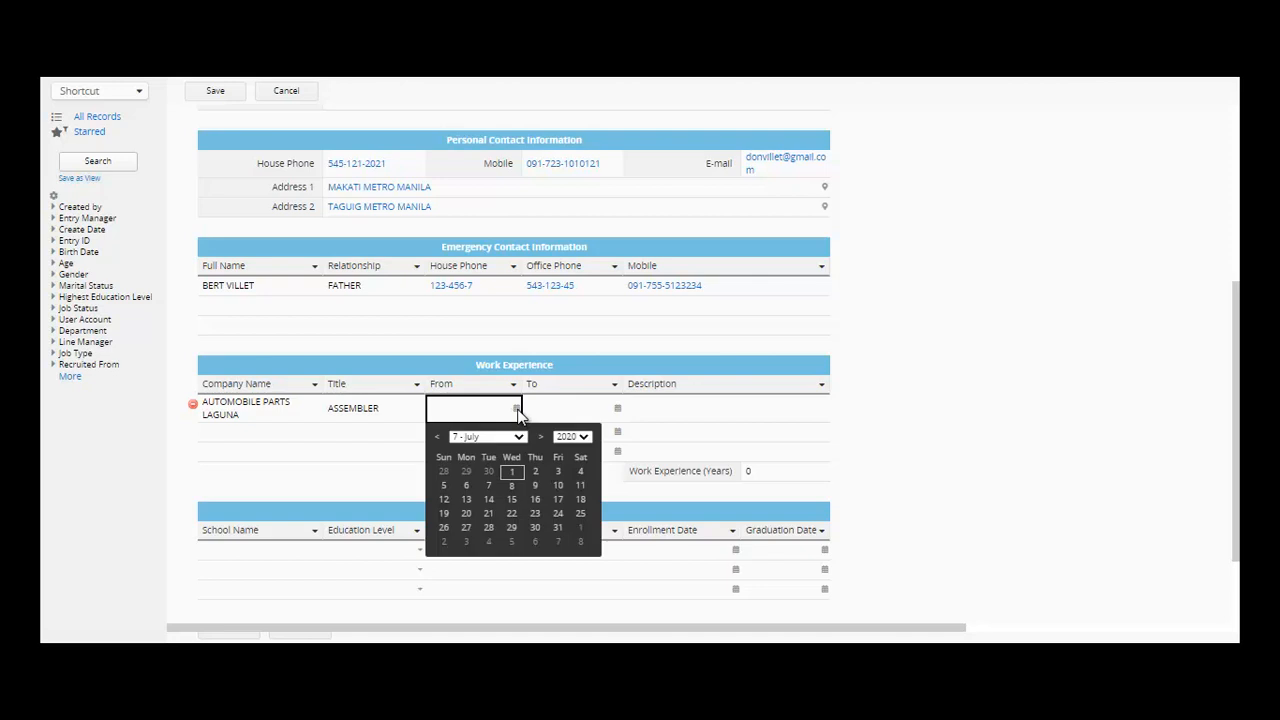
{"action": "left_click", "coordinate": [577, 439]}
{"action": "left_click", "coordinate": [566, 88]}
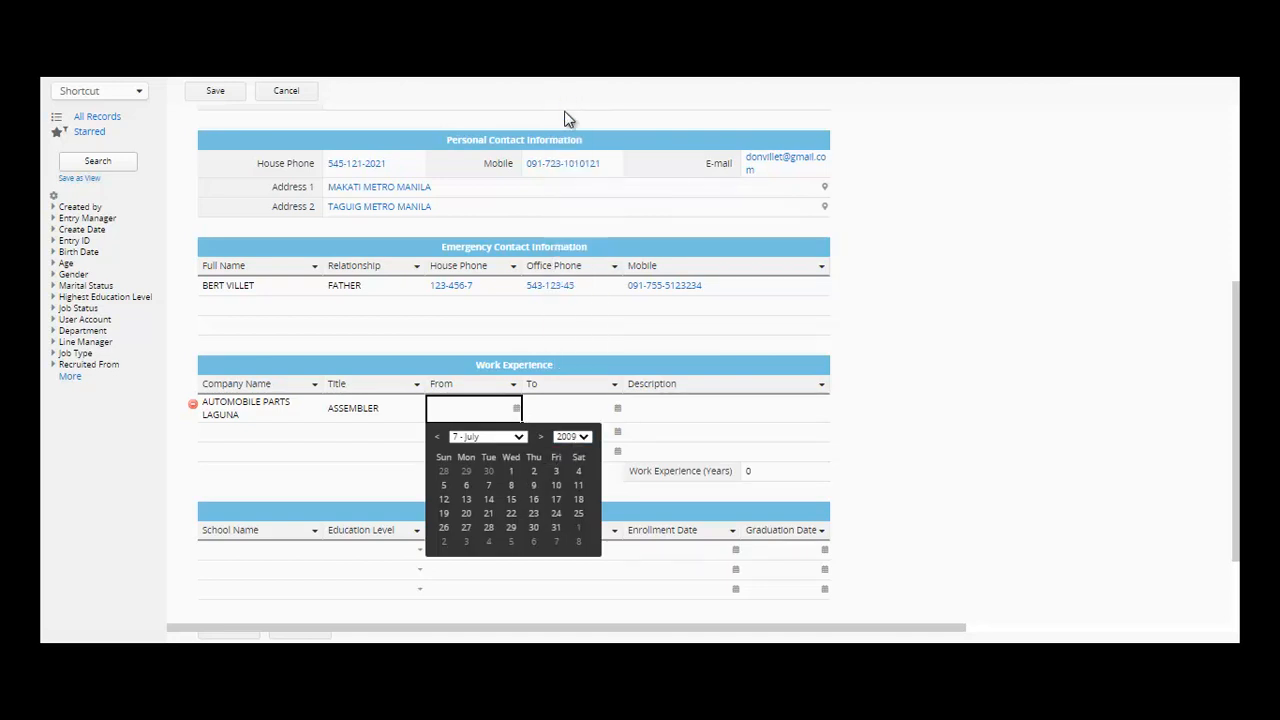
{"action": "left_click", "coordinate": [616, 418]}
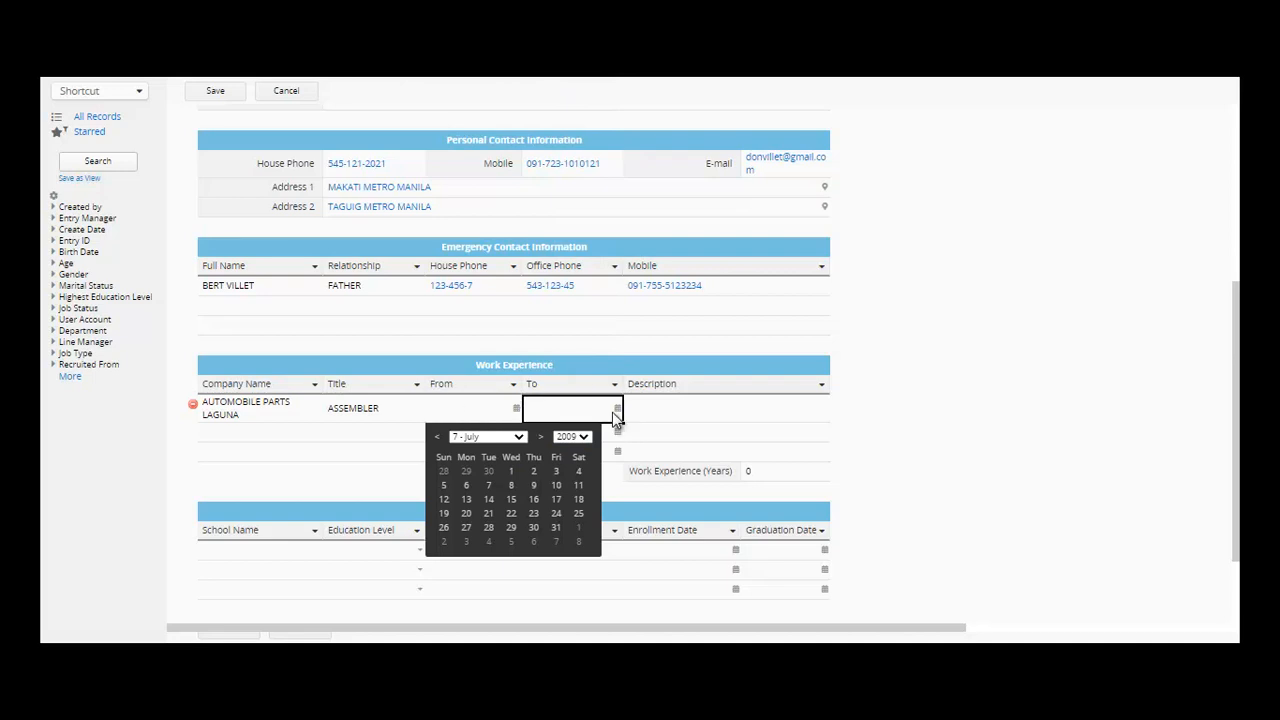
{"action": "left_click", "coordinate": [511, 492]}
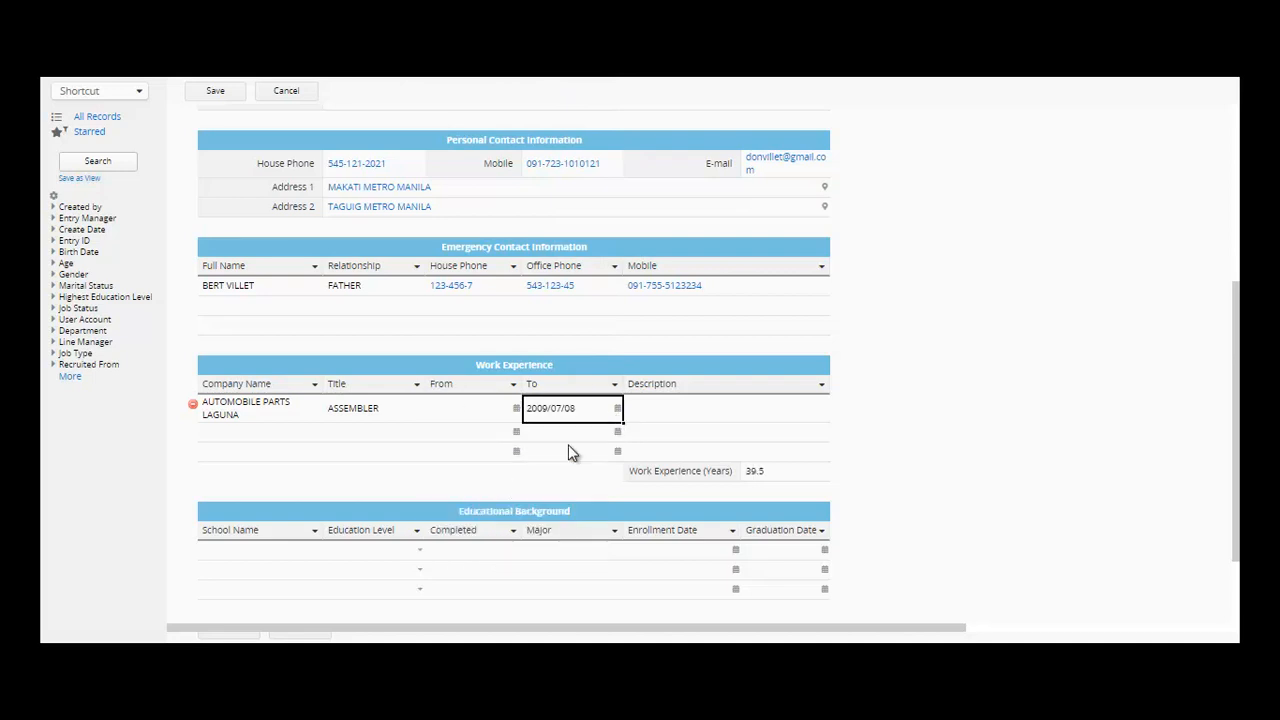
{"action": "left_click", "coordinate": [516, 416]}
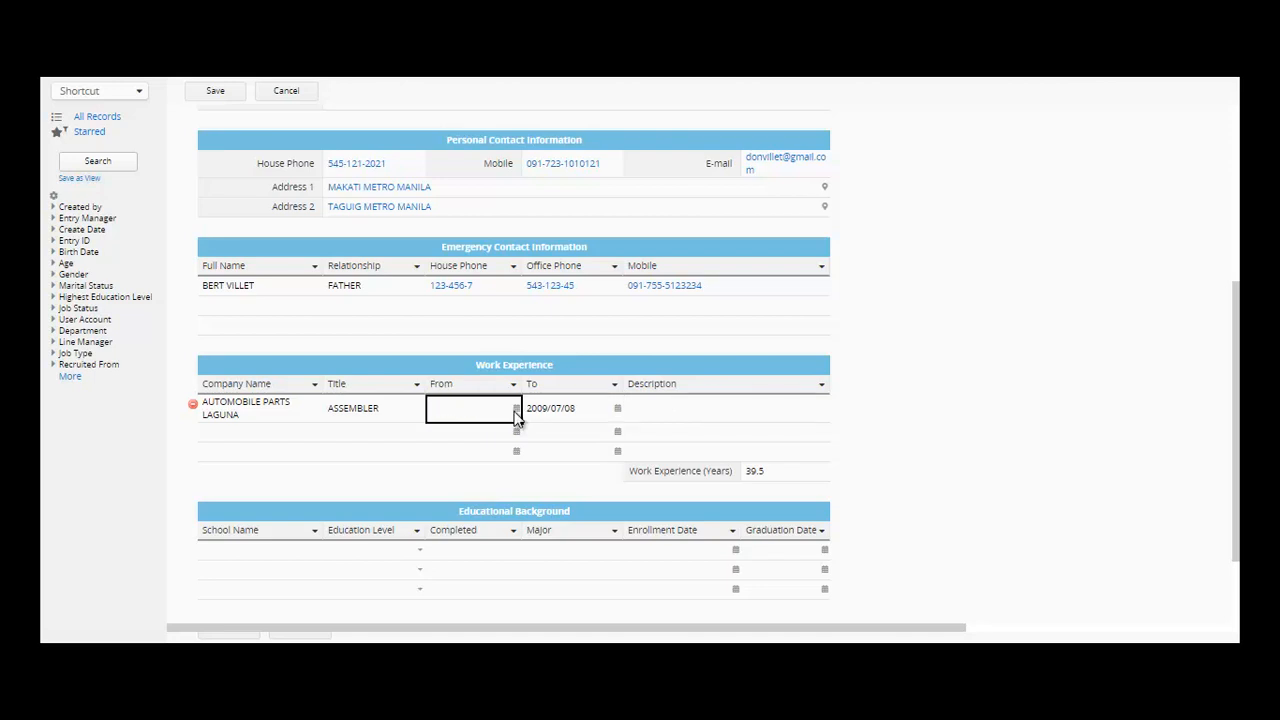
{"action": "left_click", "coordinate": [575, 441]}
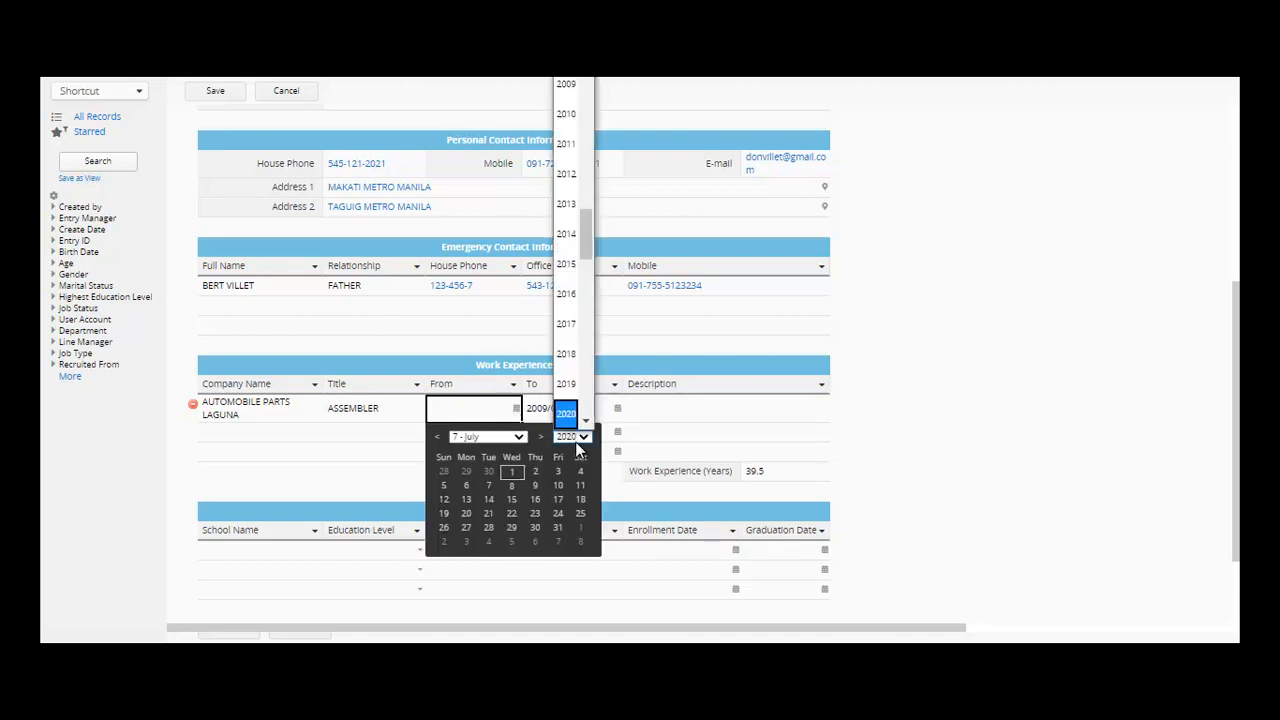
{"action": "left_click", "coordinate": [566, 24]}
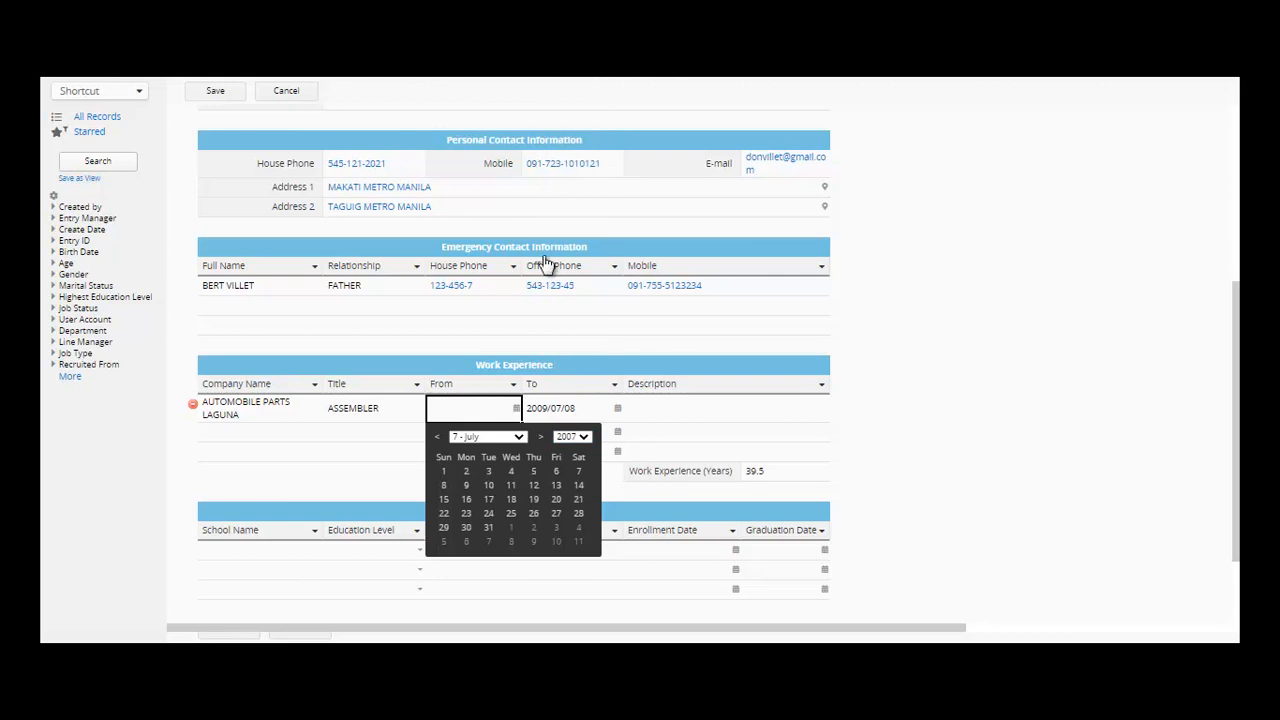
{"action": "left_click", "coordinate": [512, 489]}
- Enter OKAY as the job description
{"action": "left_click", "coordinate": [671, 410]}
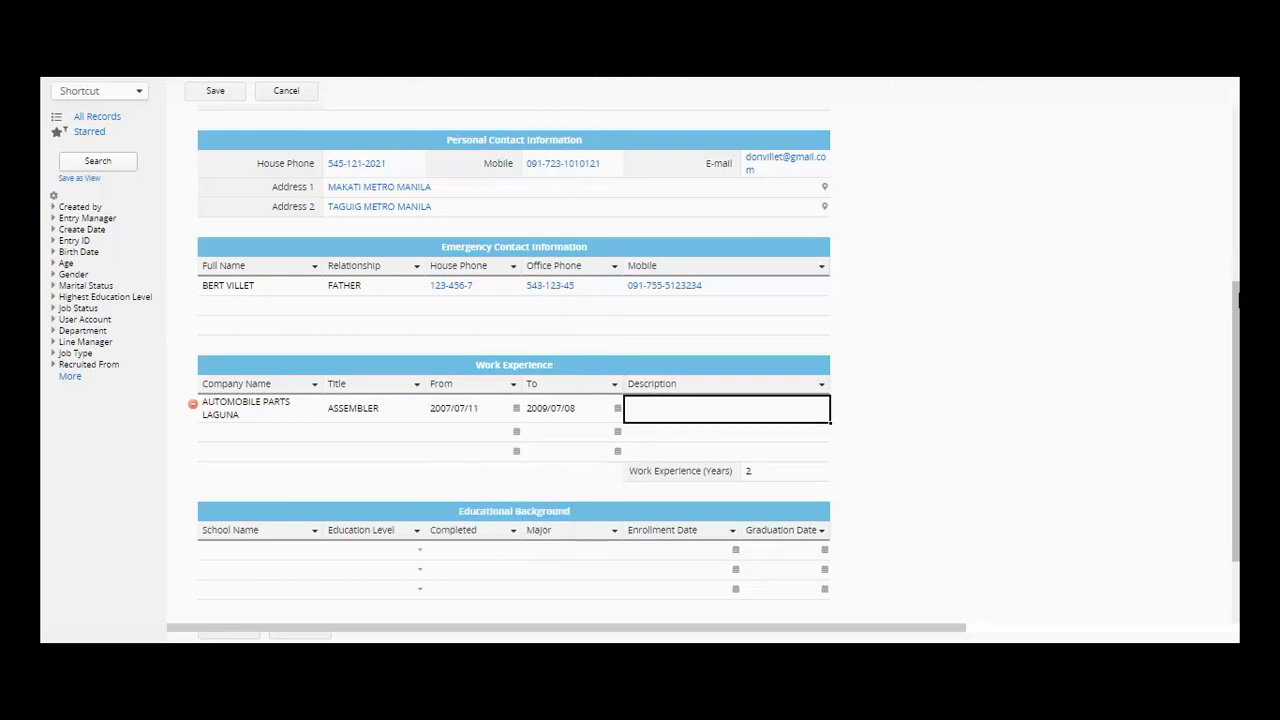
{"action": "scroll", "coordinate": [1174, 351], "scroll_direction": "down", "scroll_amount": 1}
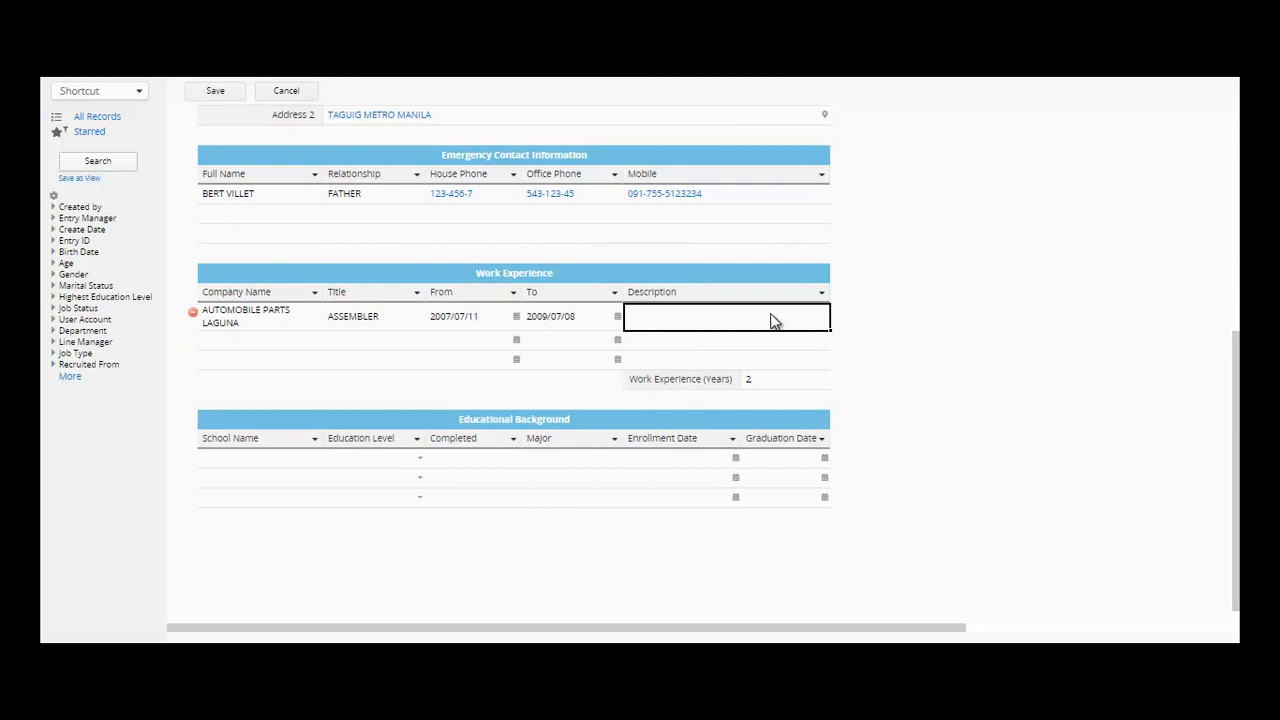
{"action": "type", "text": "OKAY"}
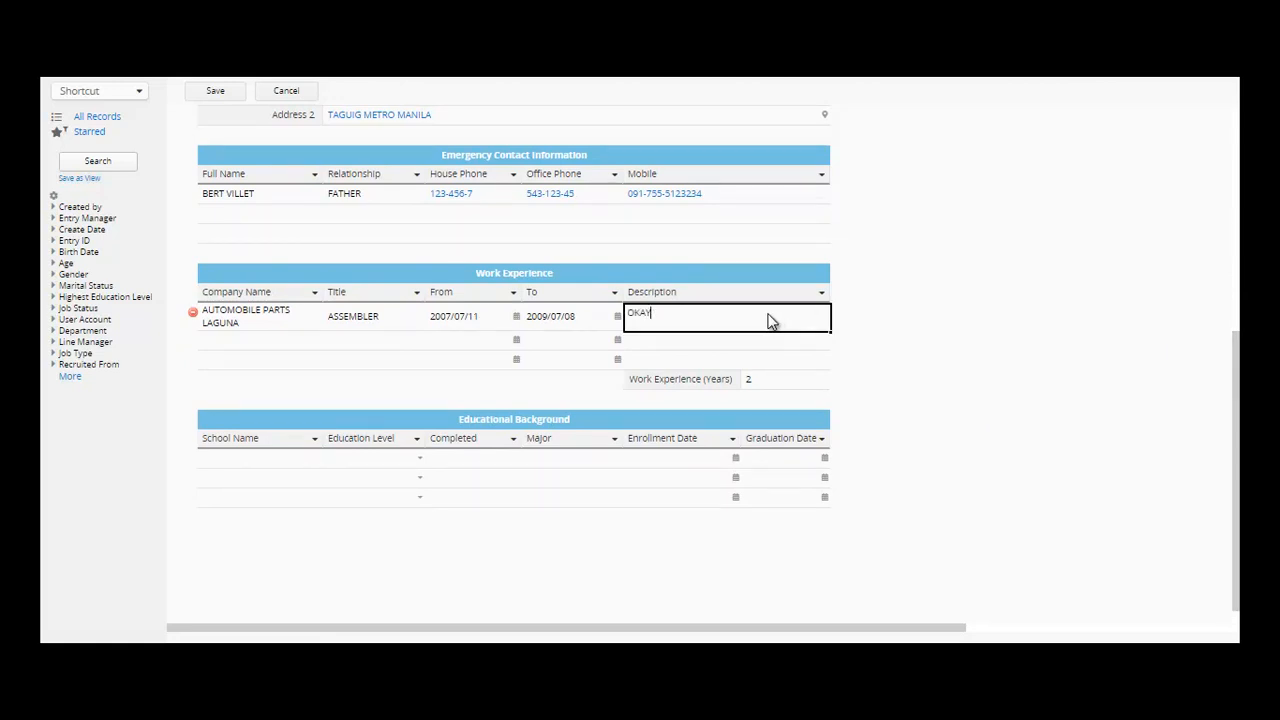
{"action": "left_click", "coordinate": [253, 464]}
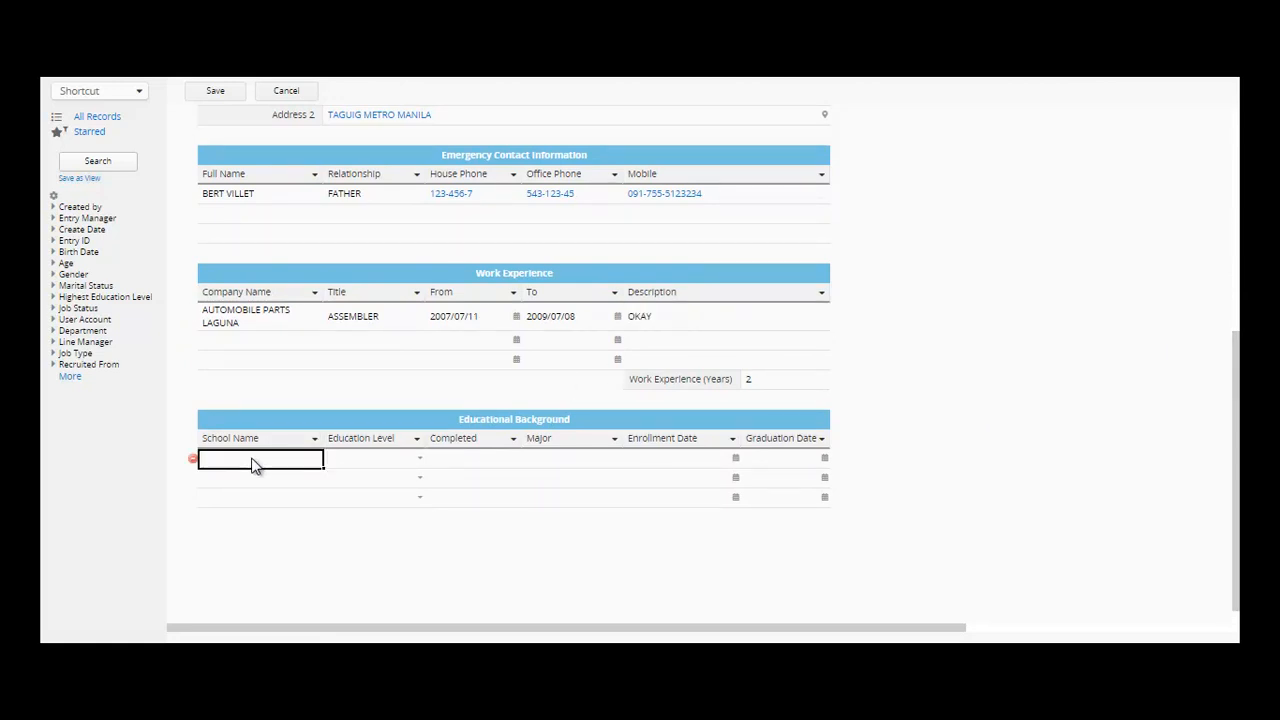
- Add an Educational Background row for ELEMENTARY SCHOOL OF PALANAN with Education Level Bachelor
{"action": "type", "text": "ELEMENTARY SCHOOL OF"}
{"action": "type", "text": "PALANAN"}
{"action": "key", "text": "Tab"}
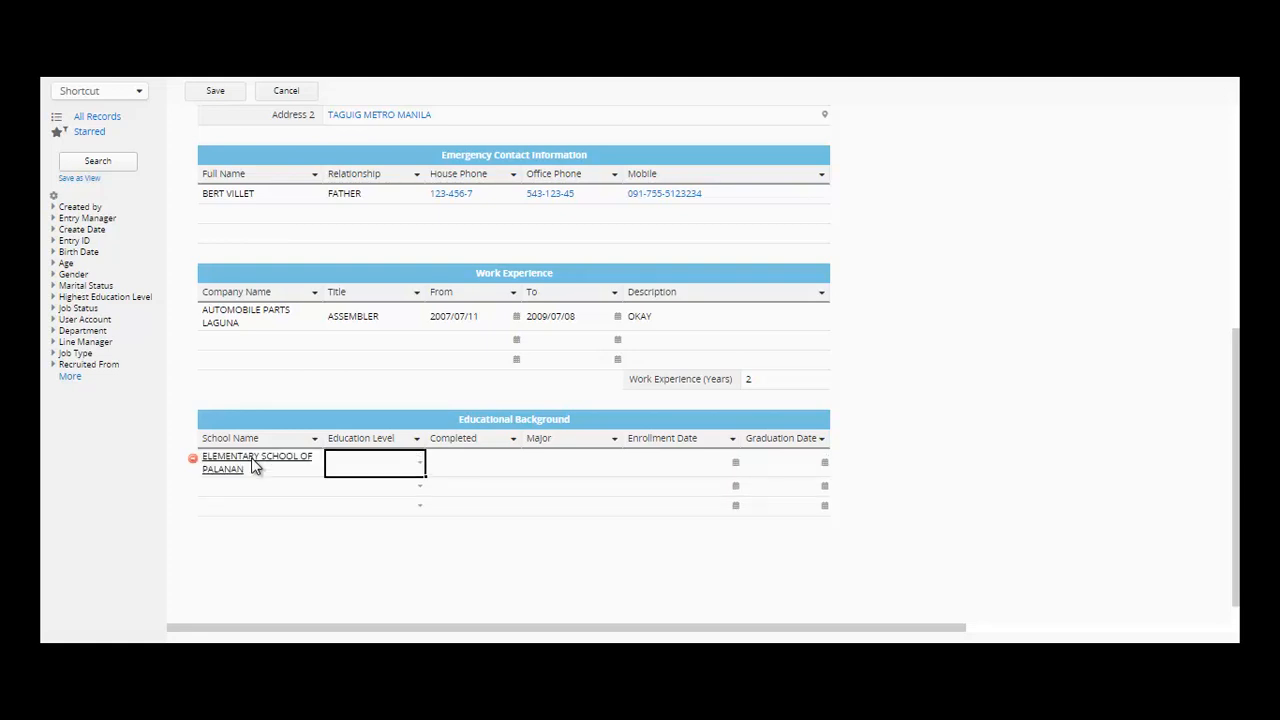
{"action": "left_click", "coordinate": [418, 463]}
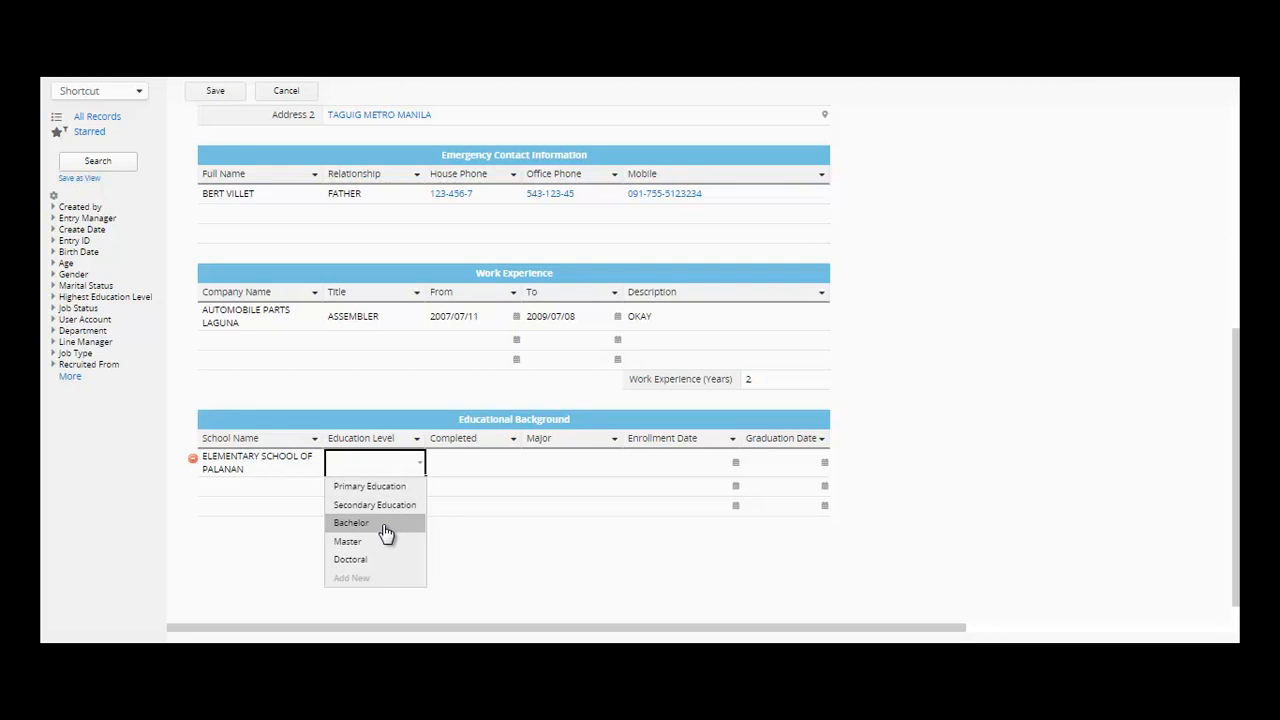
{"action": "left_click", "coordinate": [384, 526]}
{"action": "left_click", "coordinate": [448, 465]}
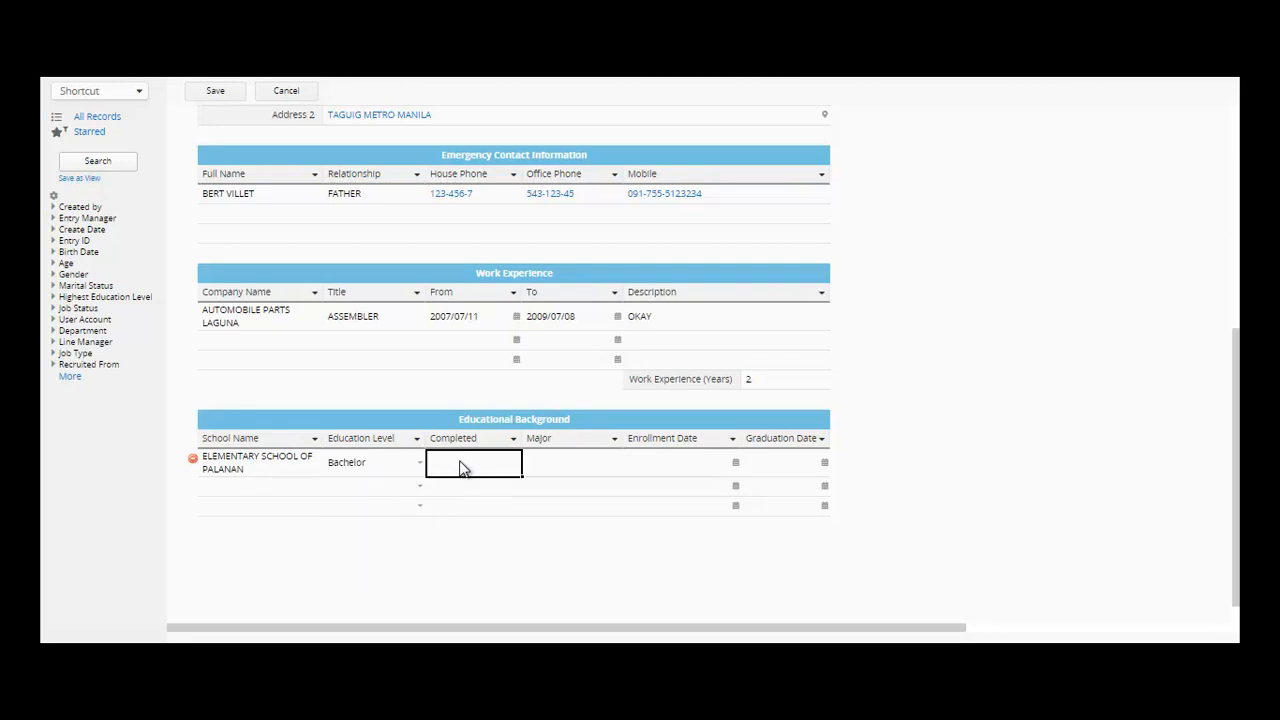
{"action": "left_click", "coordinate": [565, 467]}
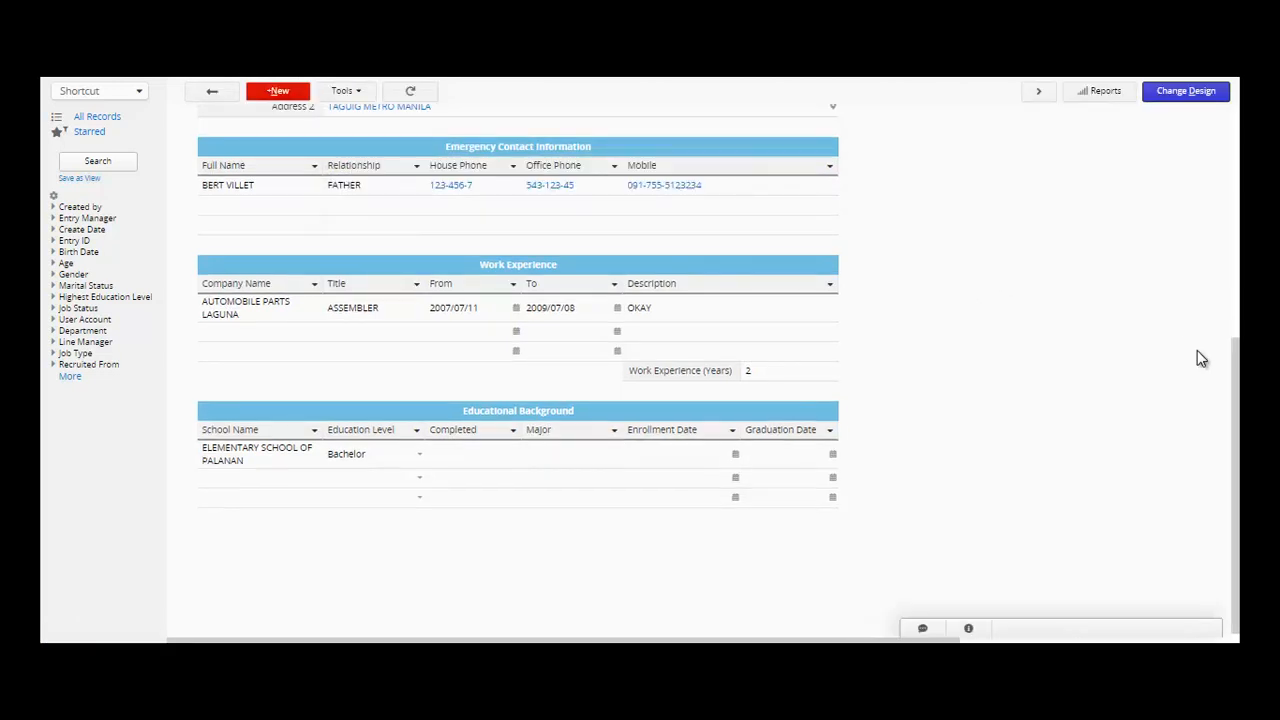
- Set Highest Education Level to Bachelor, Marital Status to Single and Gender to Male, then save the record
{"action": "left_click_drag", "start_coordinate": [1236, 393], "coordinate": [1236, 130]}
{"action": "left_click", "coordinate": [834, 246]}
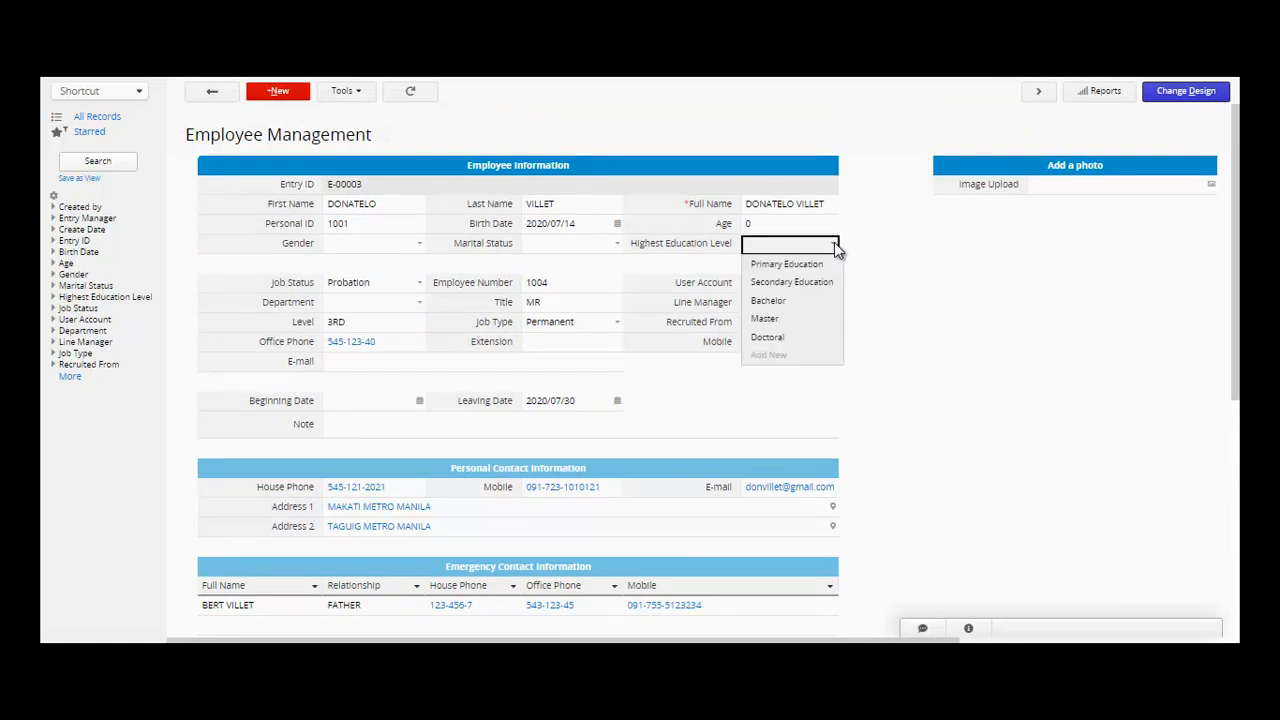
{"action": "left_click", "coordinate": [618, 247]}
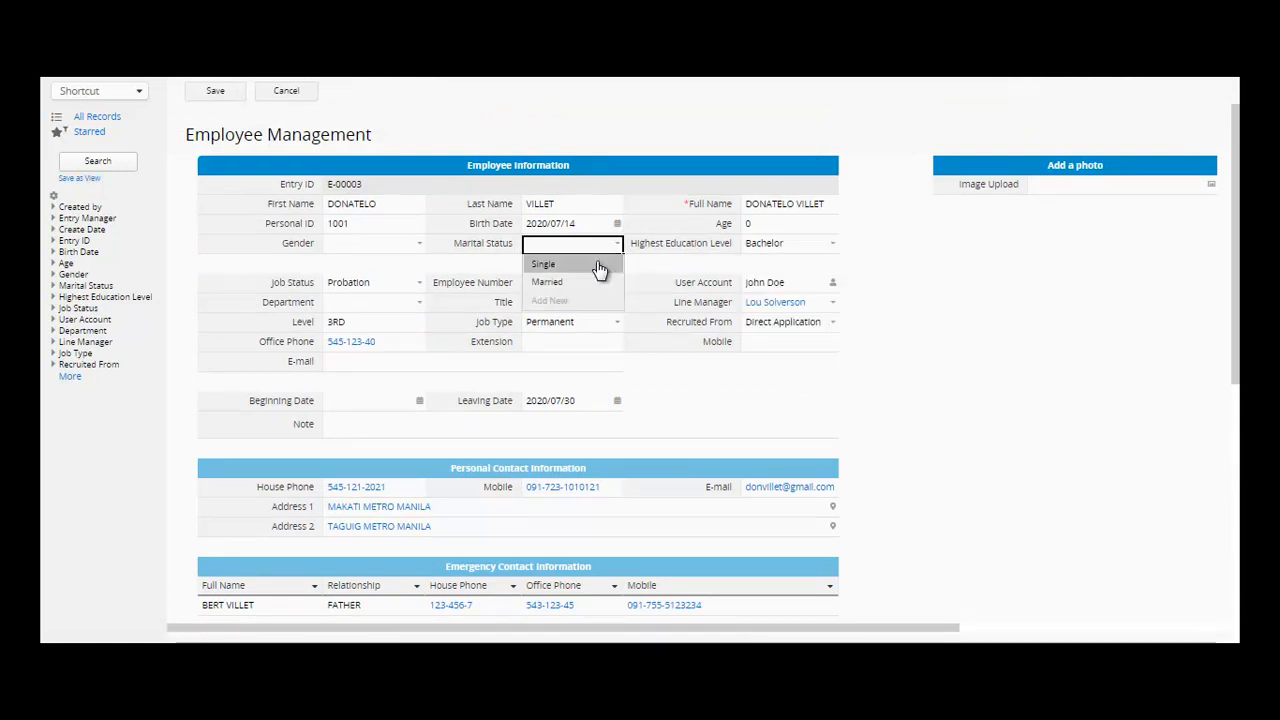
{"action": "left_click", "coordinate": [597, 266]}
{"action": "left_click", "coordinate": [420, 245]}
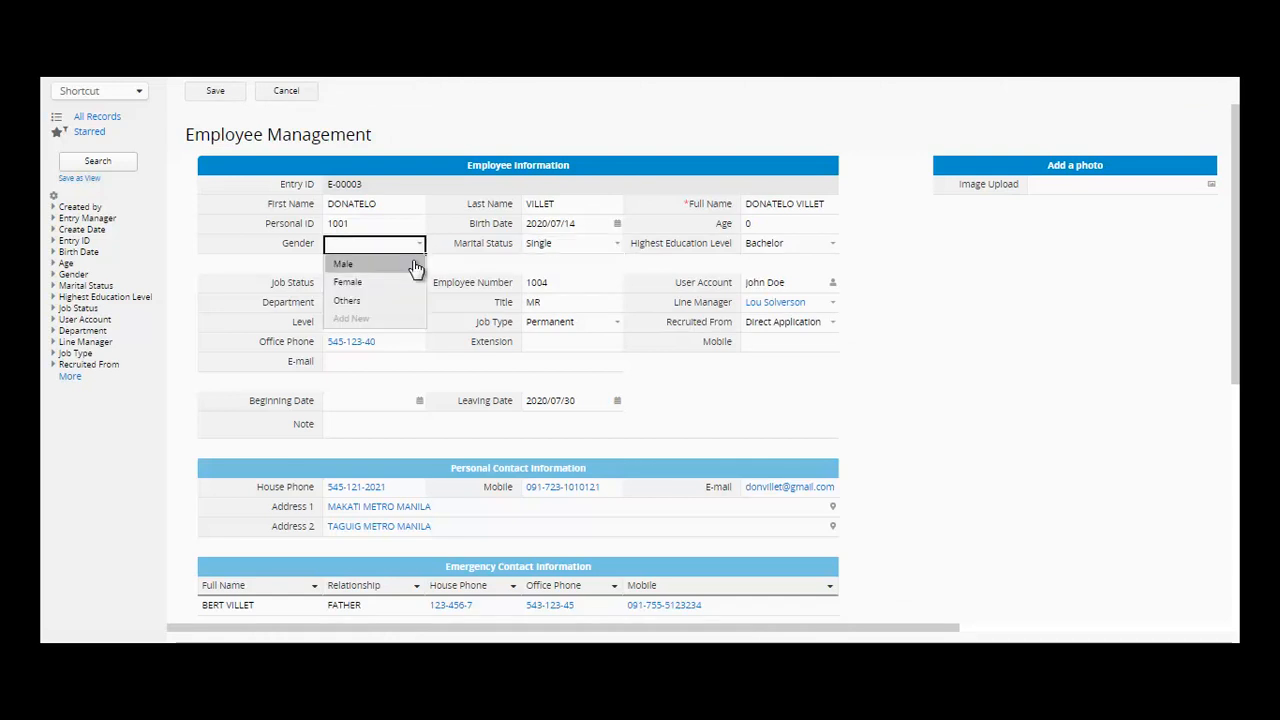
{"action": "left_click", "coordinate": [415, 265]}
{"action": "left_click", "coordinate": [237, 95]}
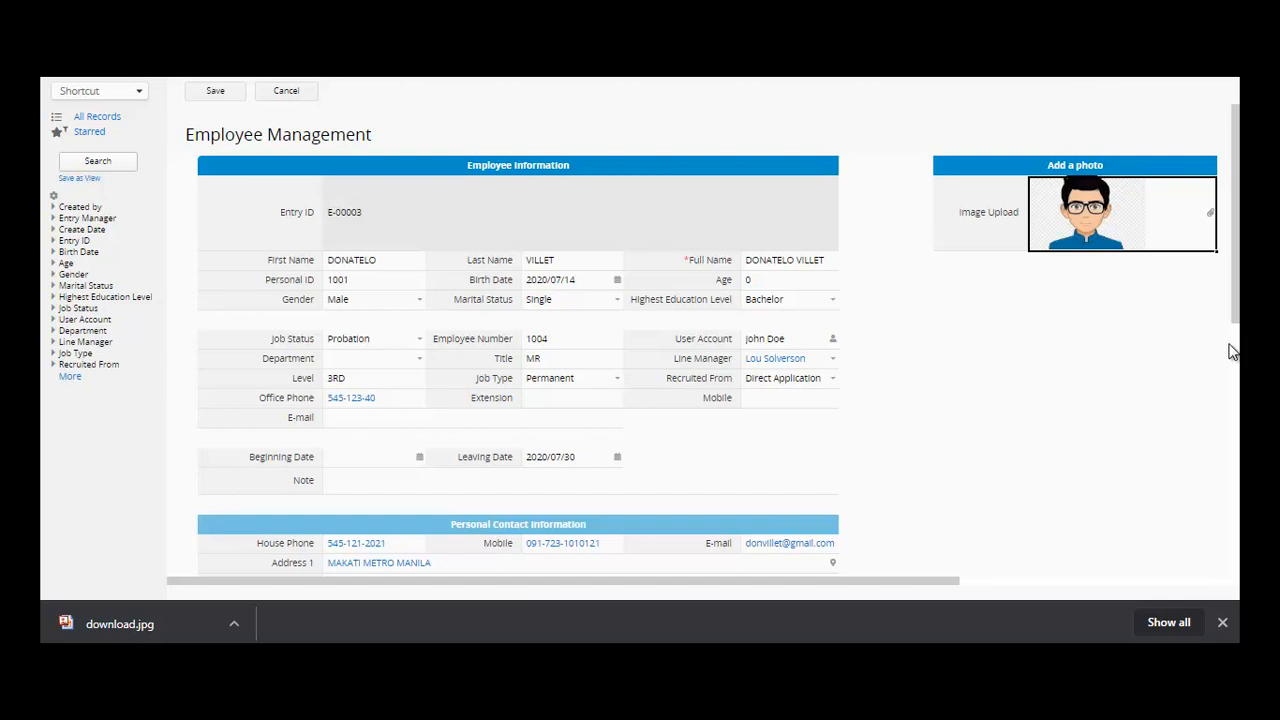
{"action": "scroll", "coordinate": [713, 340], "scroll_direction": "down", "scroll_amount": 3}
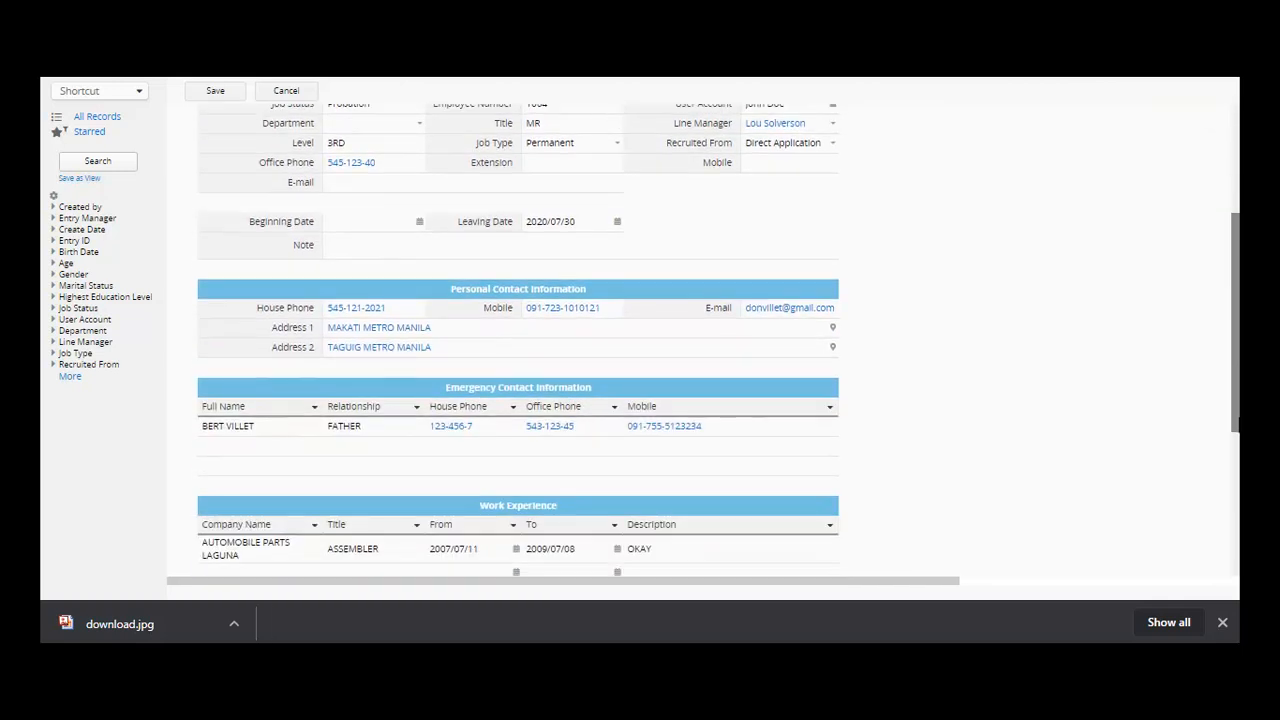
{"action": "scroll", "coordinate": [1234, 383], "scroll_direction": "up", "scroll_amount": 2}
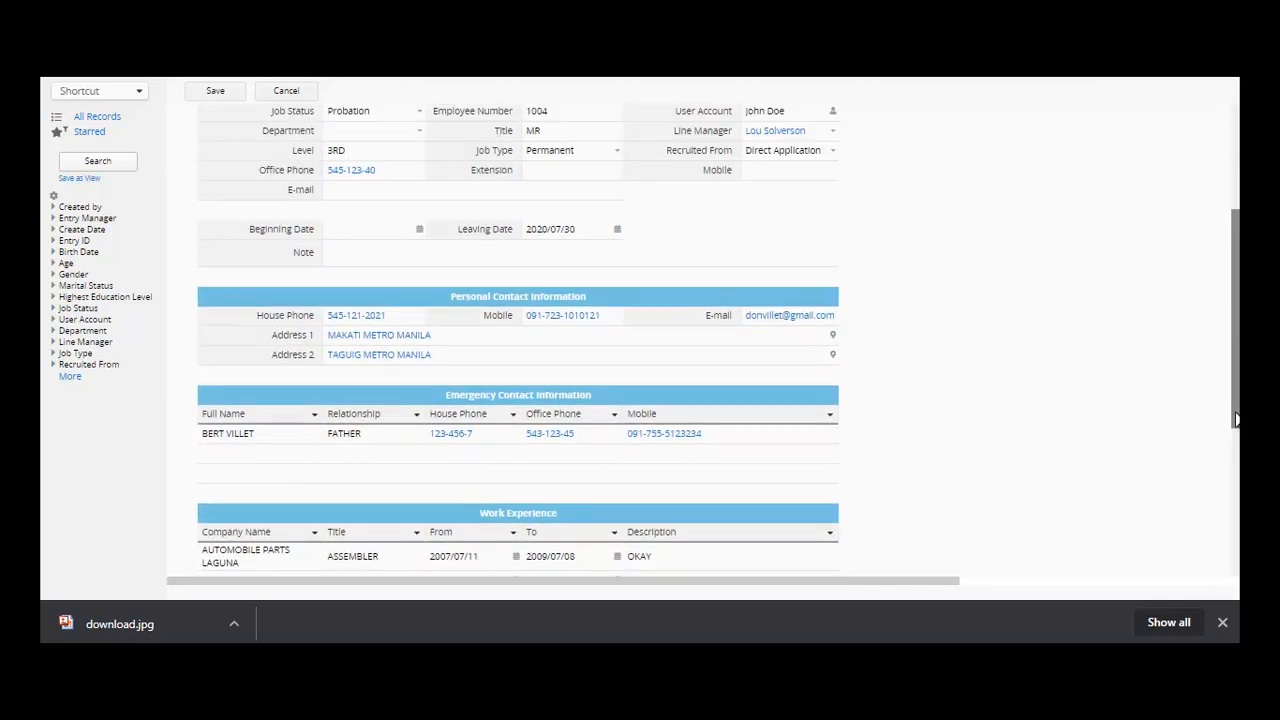
{"action": "scroll", "coordinate": [1234, 383], "scroll_direction": "up", "scroll_amount": 2}
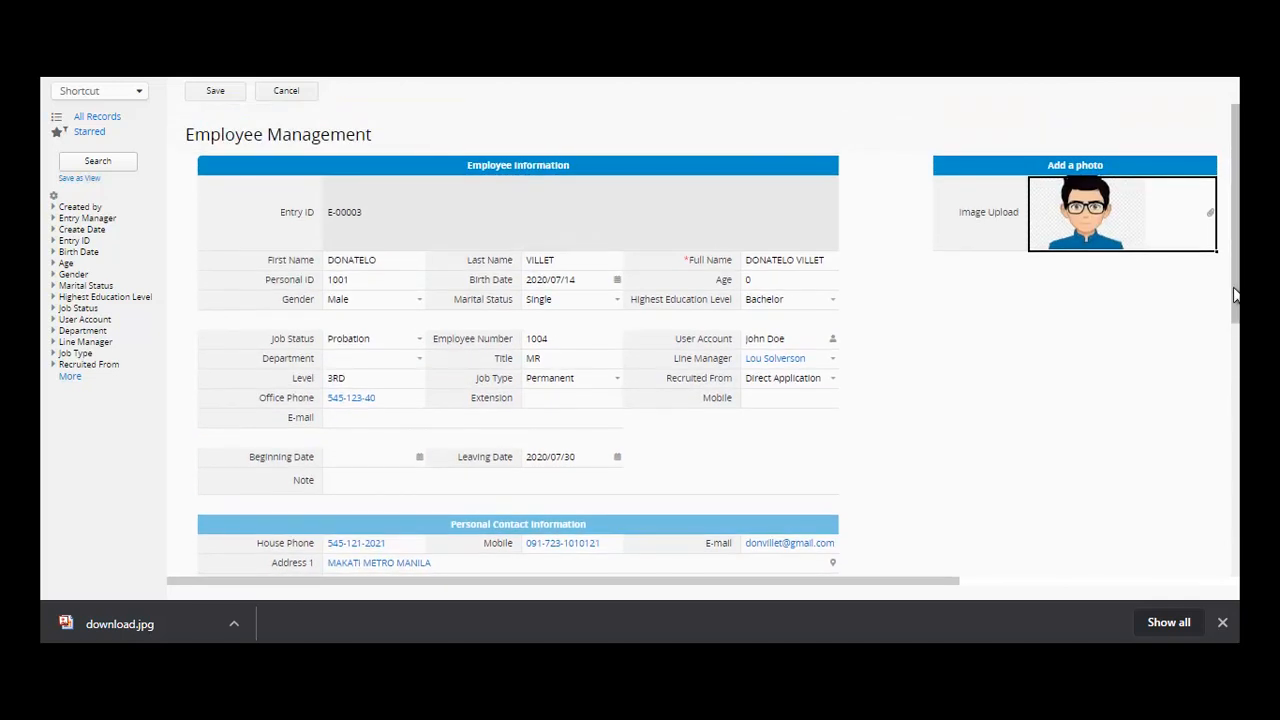
{"action": "left_click", "coordinate": [777, 359]}
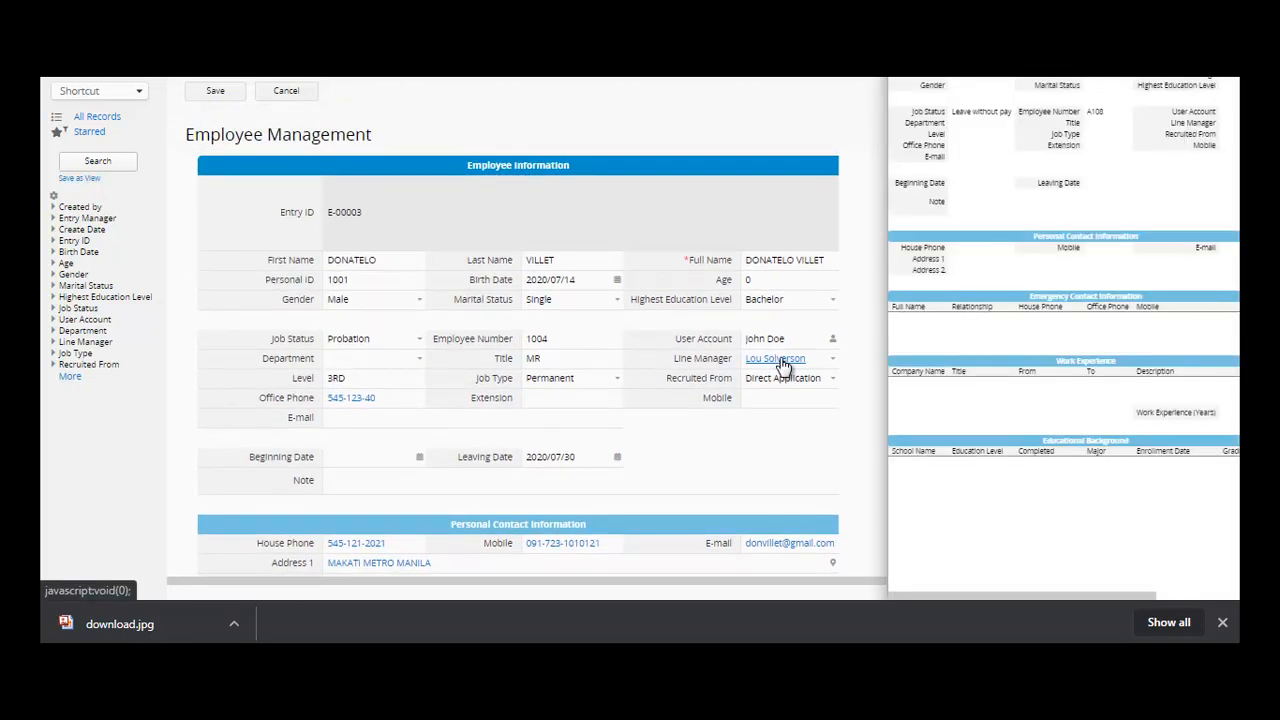
{"action": "left_click", "coordinate": [774, 462]}
{"action": "left_click_drag", "start_coordinate": [1237, 228], "coordinate": [1237, 328]}
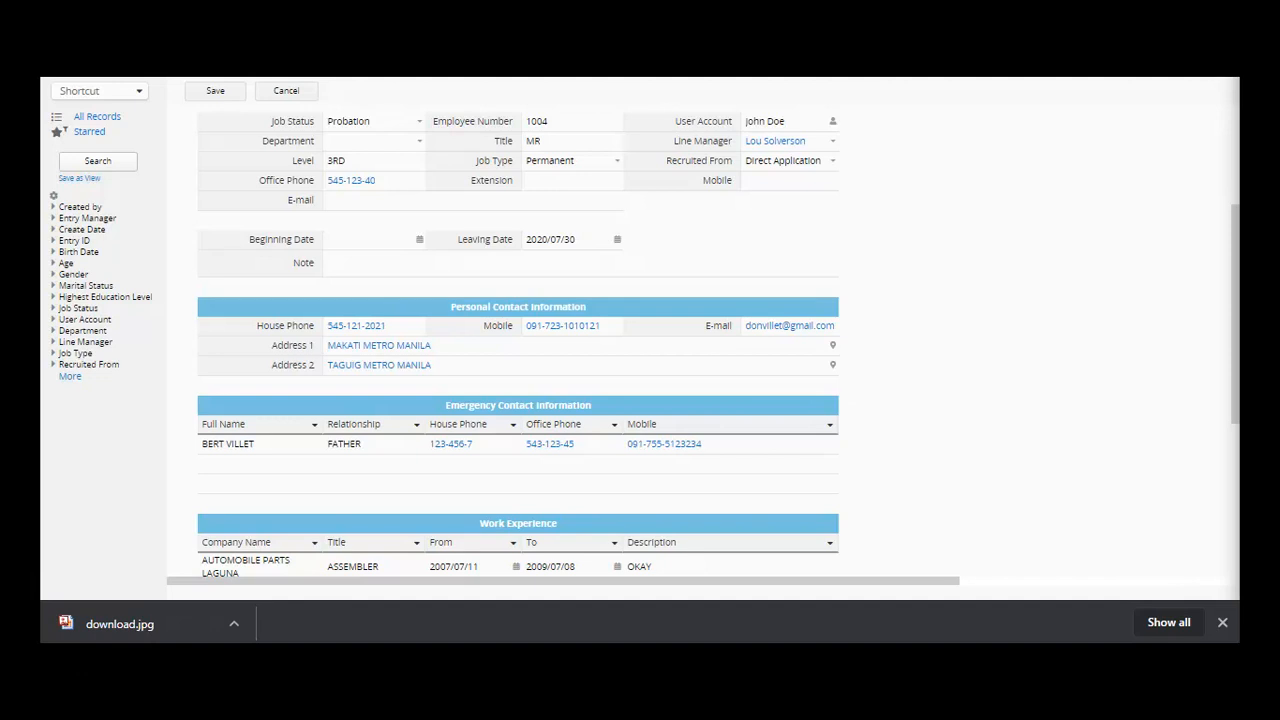
{"action": "key", "text": "ctrl+Tab"}
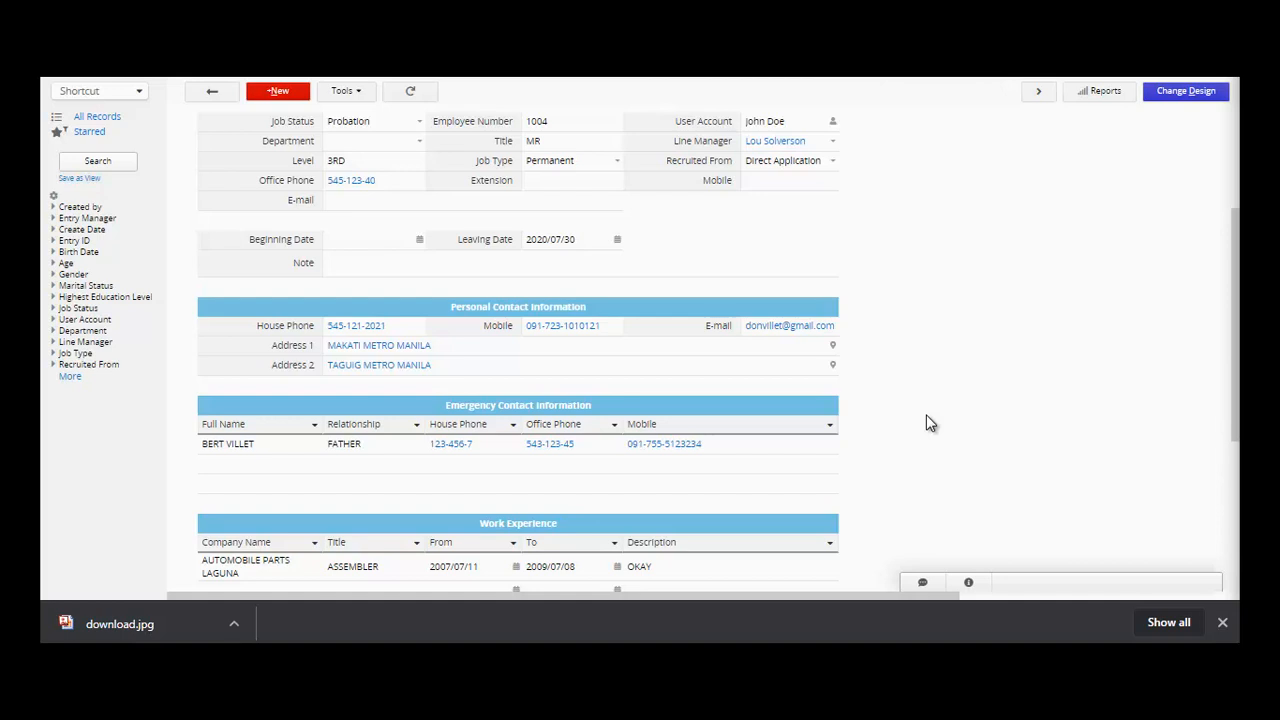
{"action": "double_click", "coordinate": [620, 162]}
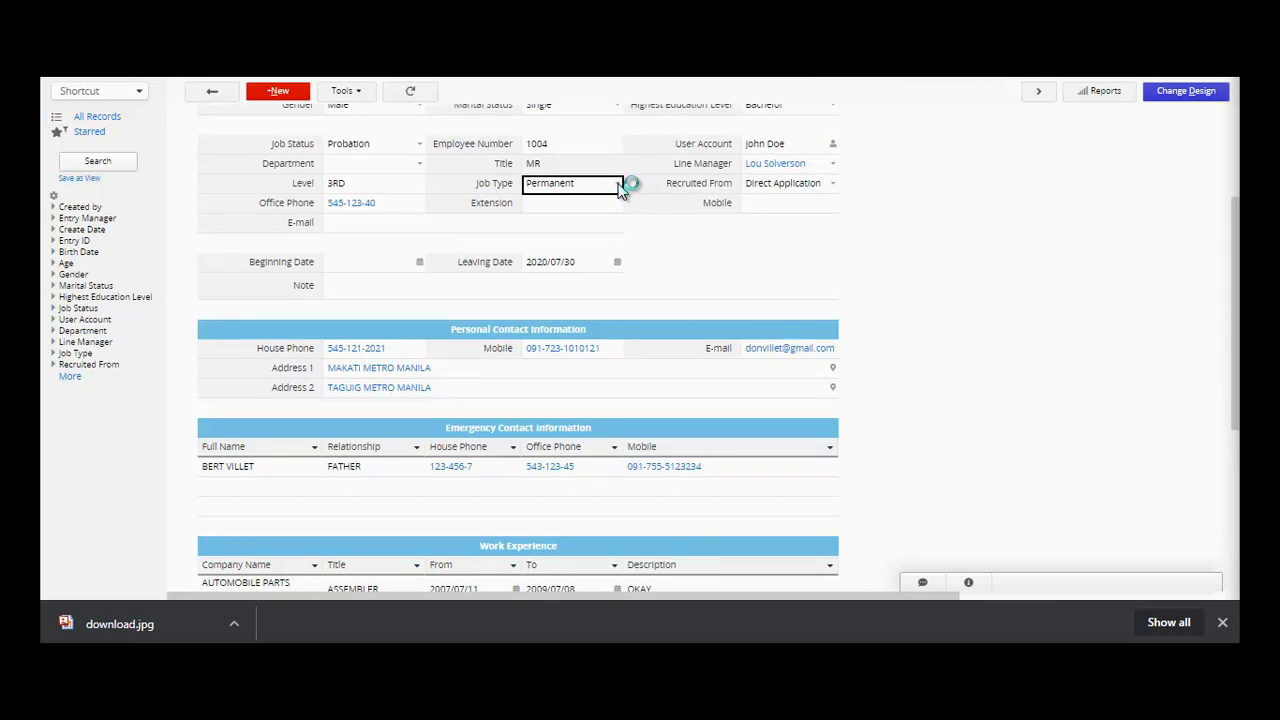
{"action": "left_click", "coordinate": [619, 189]}
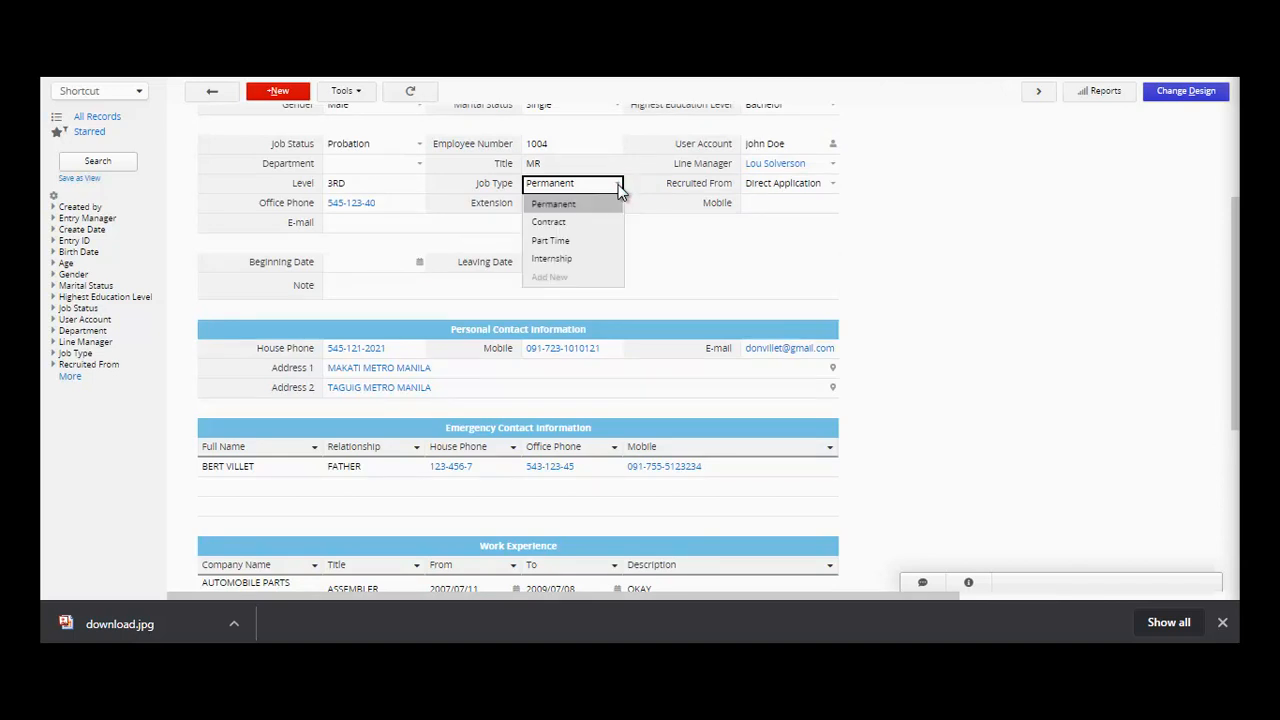
{"action": "left_click", "coordinate": [619, 189]}
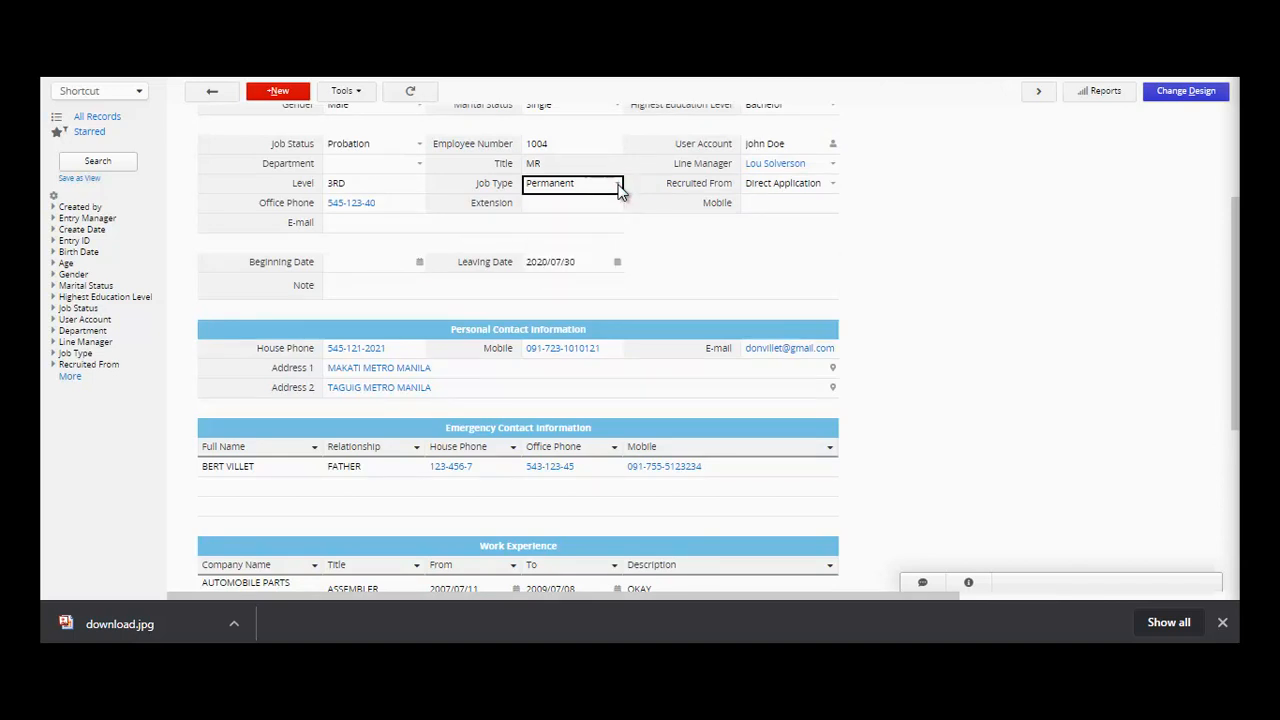
{"action": "left_click", "coordinate": [836, 188]}
{"action": "left_click", "coordinate": [950, 279]}
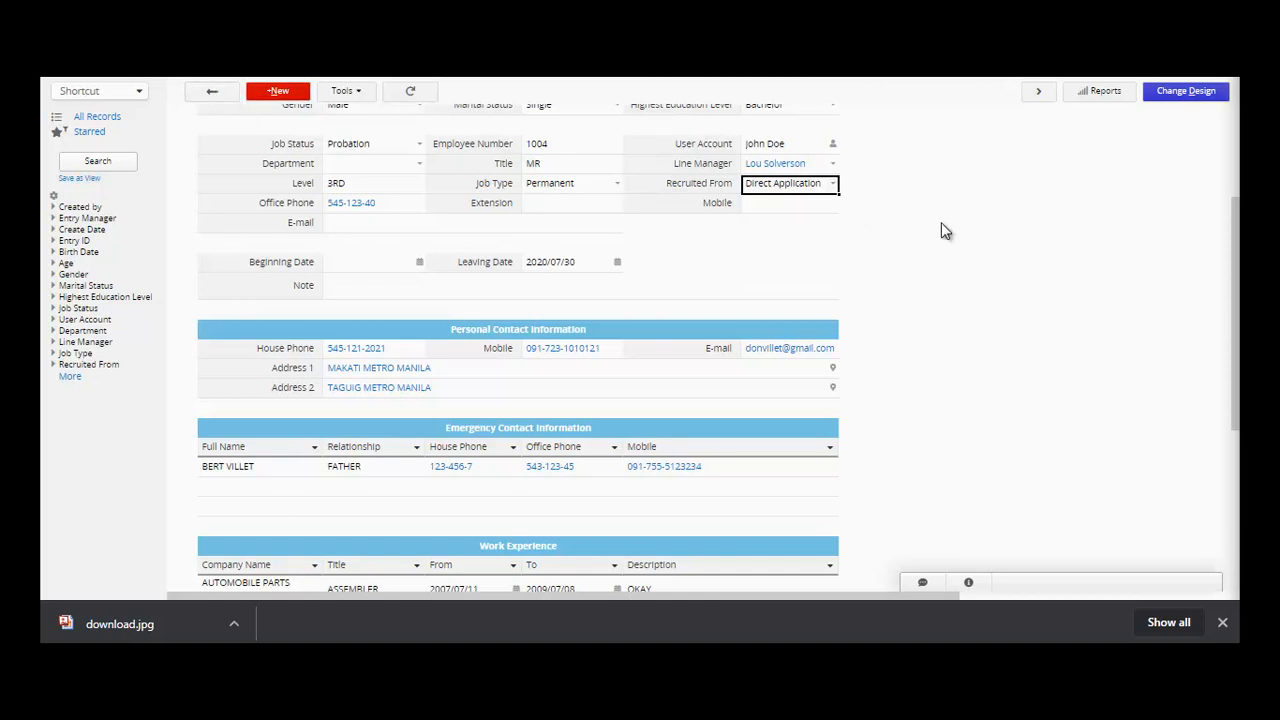
- Post the comment 'WELCOME TO HR DEPT PLEASE BE ADVISE' on the employee record
{"action": "left_click", "coordinate": [924, 583]}
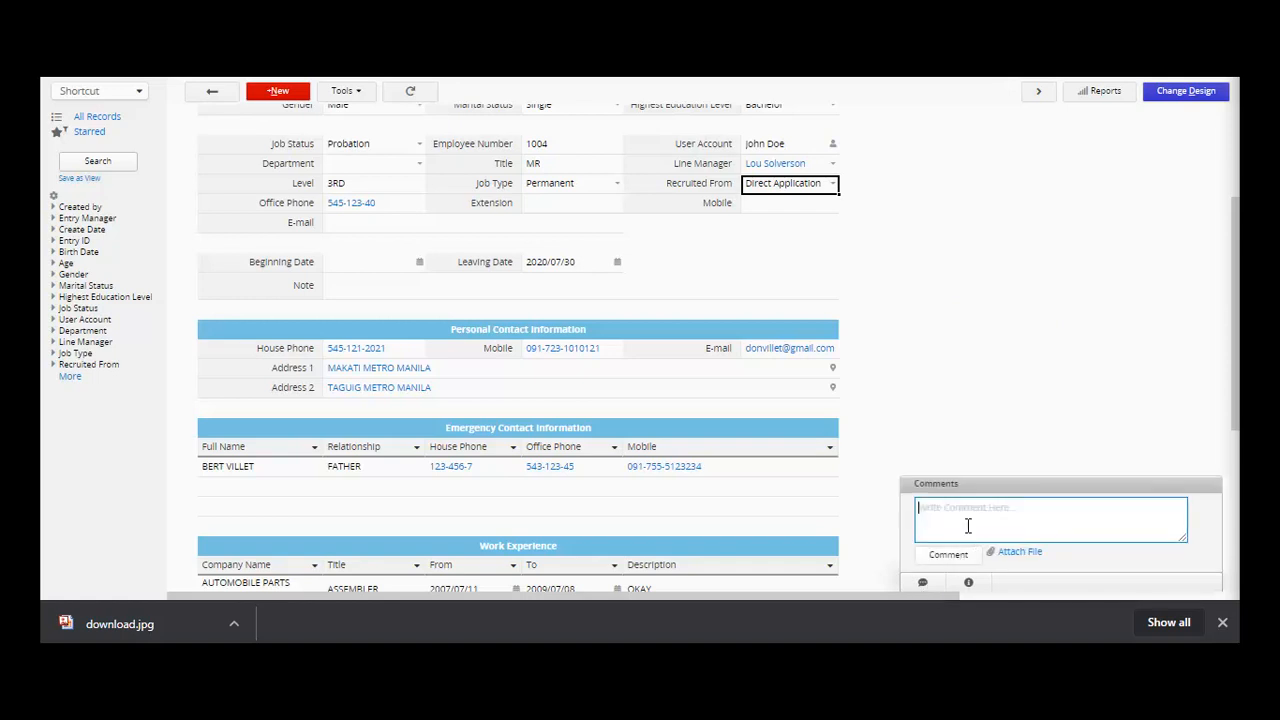
{"action": "type", "text": "WeLCOME TO HR DEPT PLEASE BE ADVISE"}
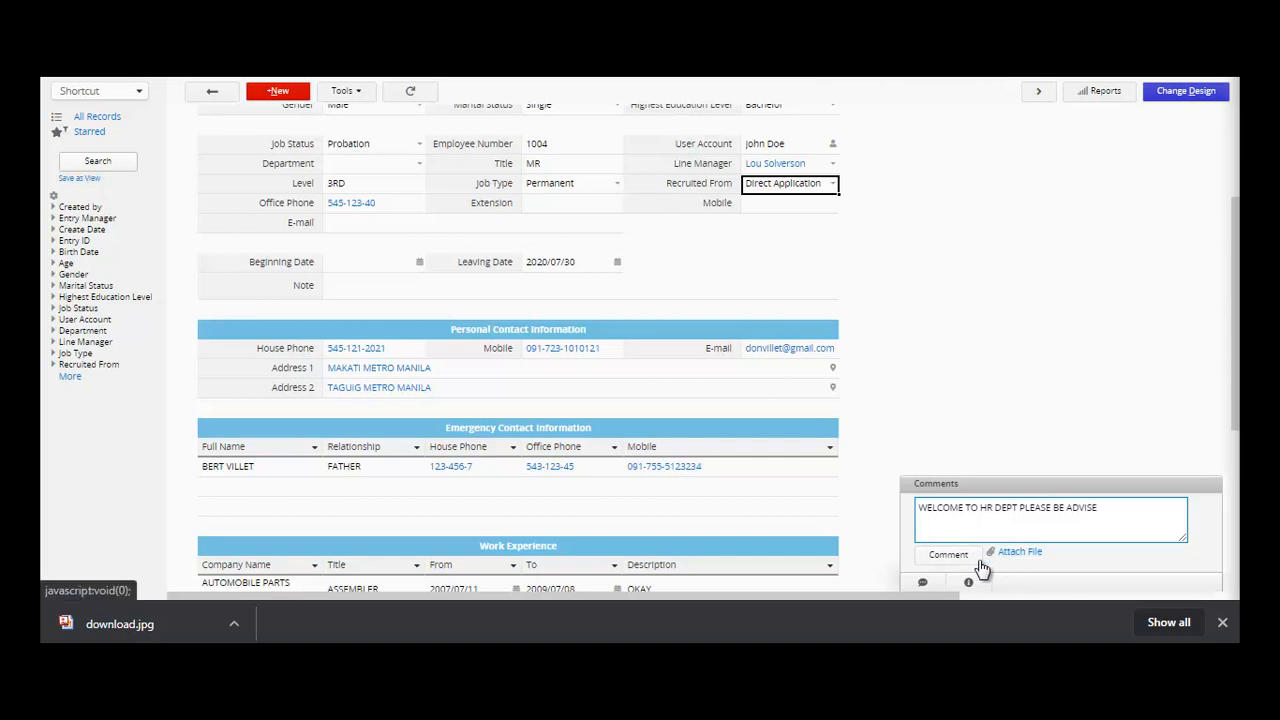
{"action": "left_click", "coordinate": [930, 558]}
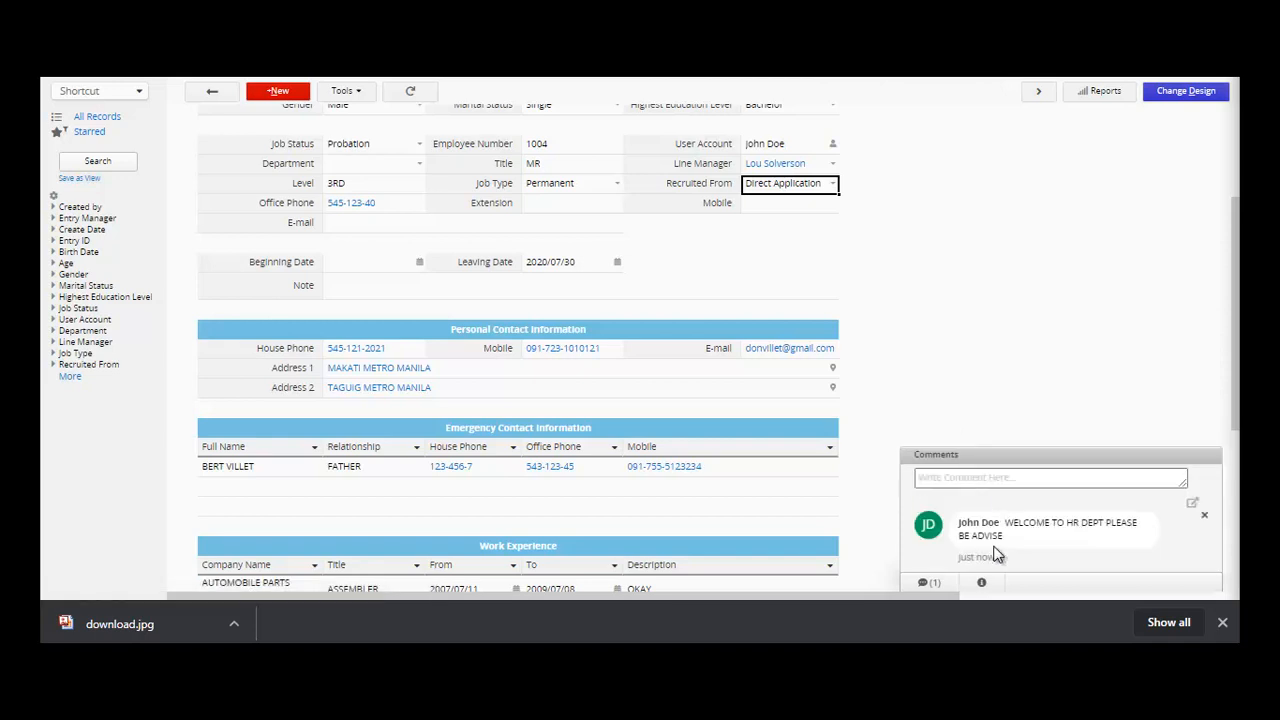
{"action": "left_click", "coordinate": [982, 584]}
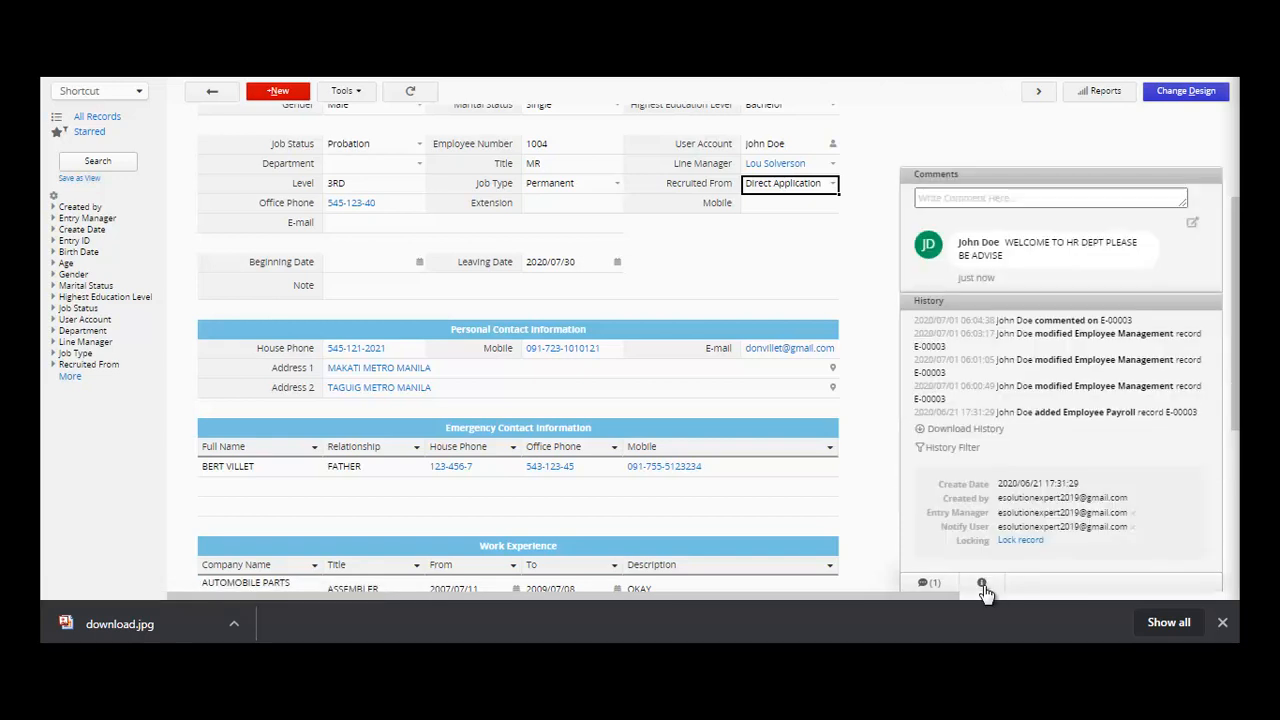
{"action": "left_click", "coordinate": [1035, 342]}
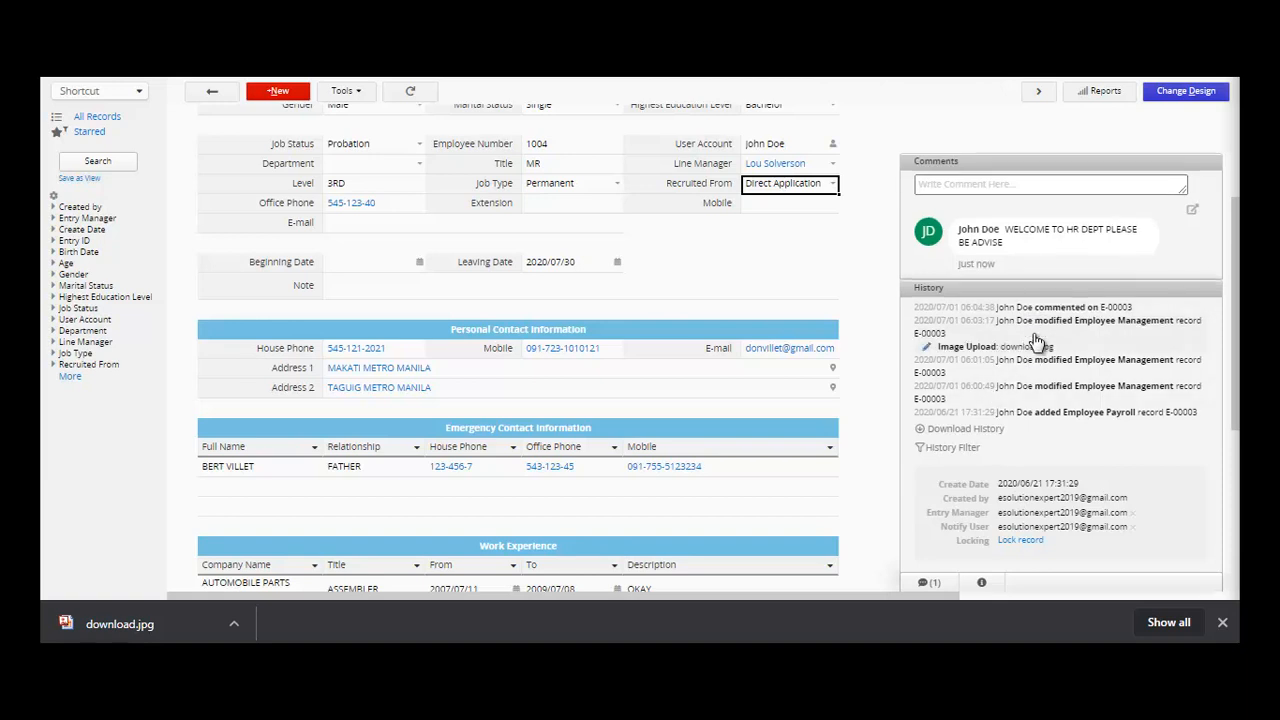
{"action": "left_click", "coordinate": [1022, 370]}
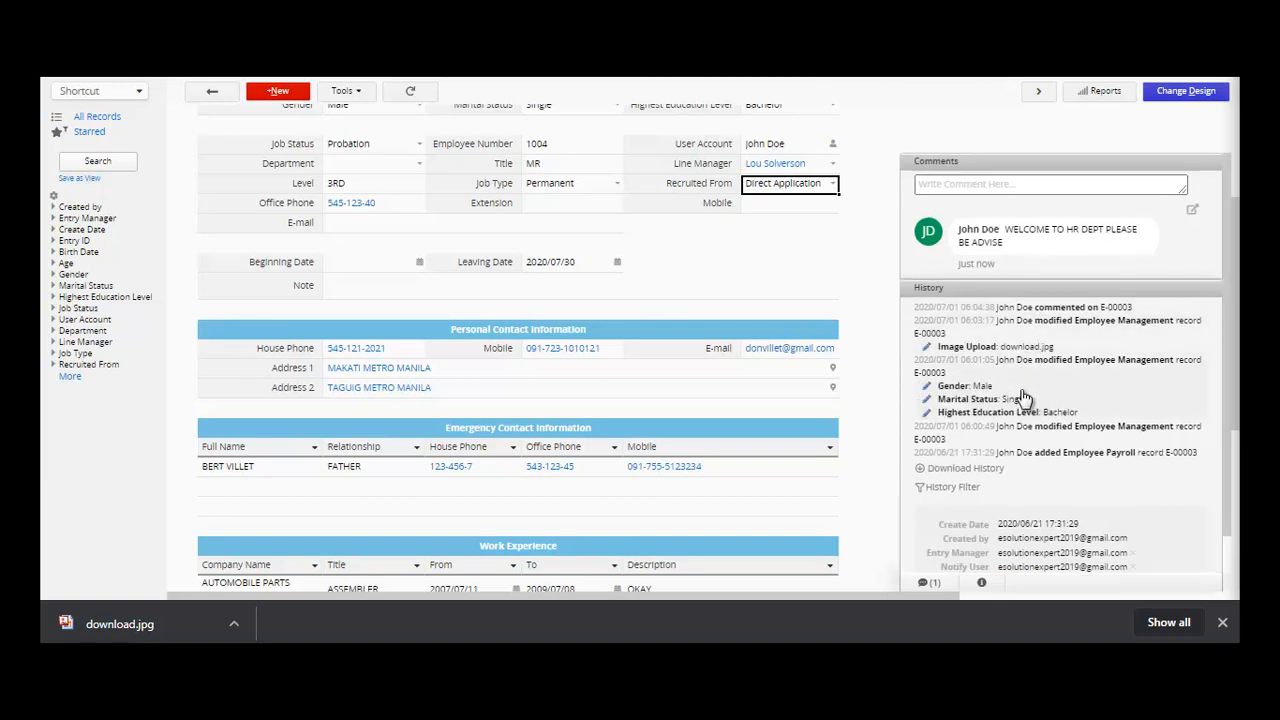
{"action": "left_click", "coordinate": [1077, 430]}
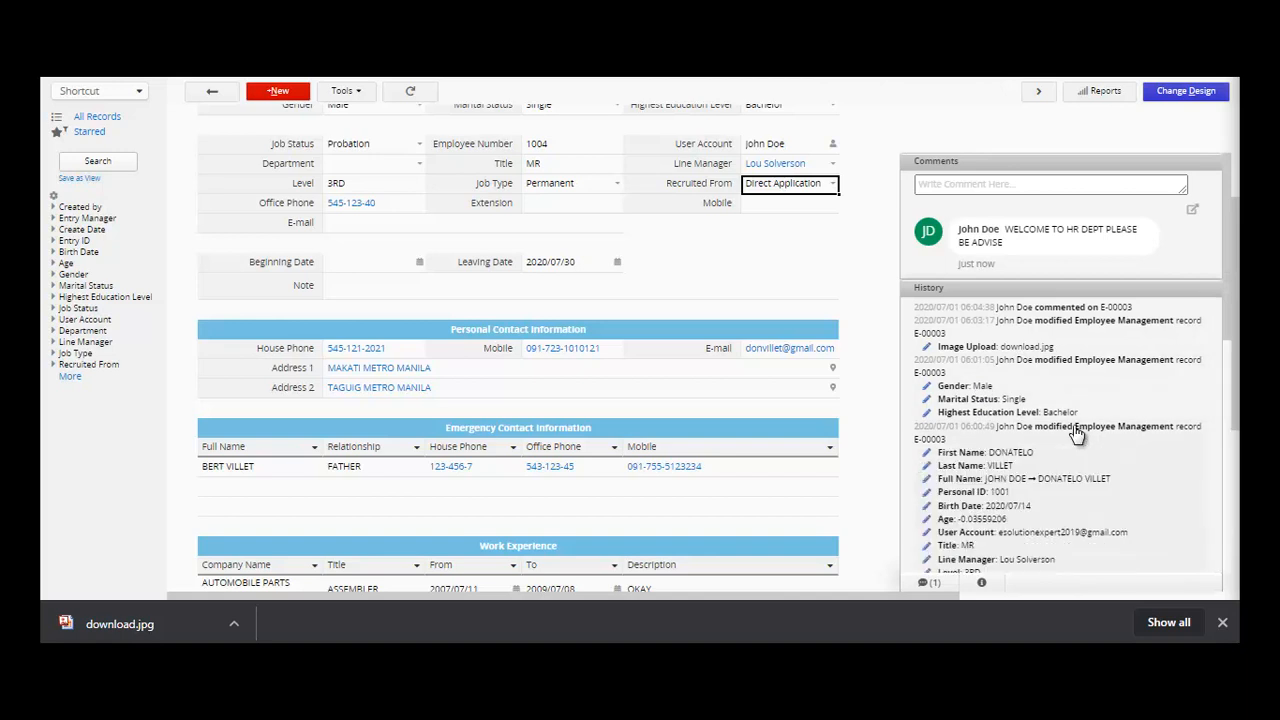
{"action": "scroll", "coordinate": [1227, 329], "scroll_direction": "down", "scroll_amount": 10}
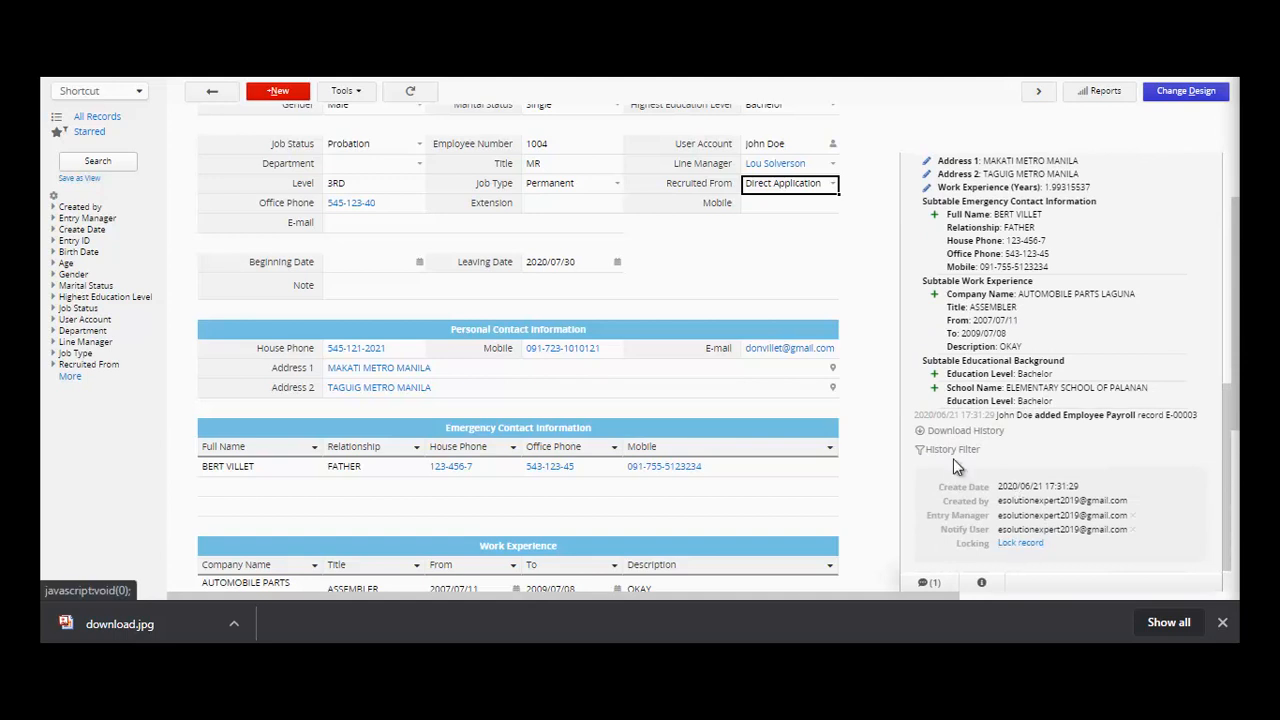
{"action": "left_click", "coordinate": [1020, 544]}
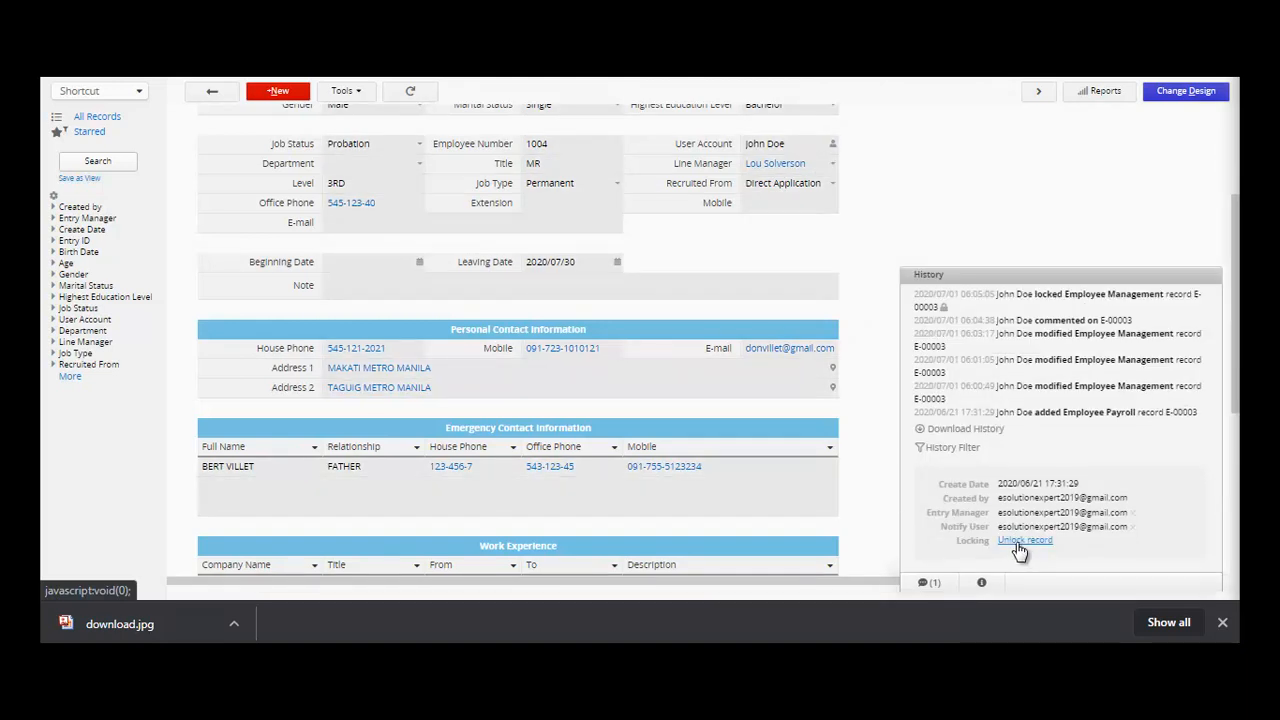
{"action": "left_click", "coordinate": [1022, 541]}
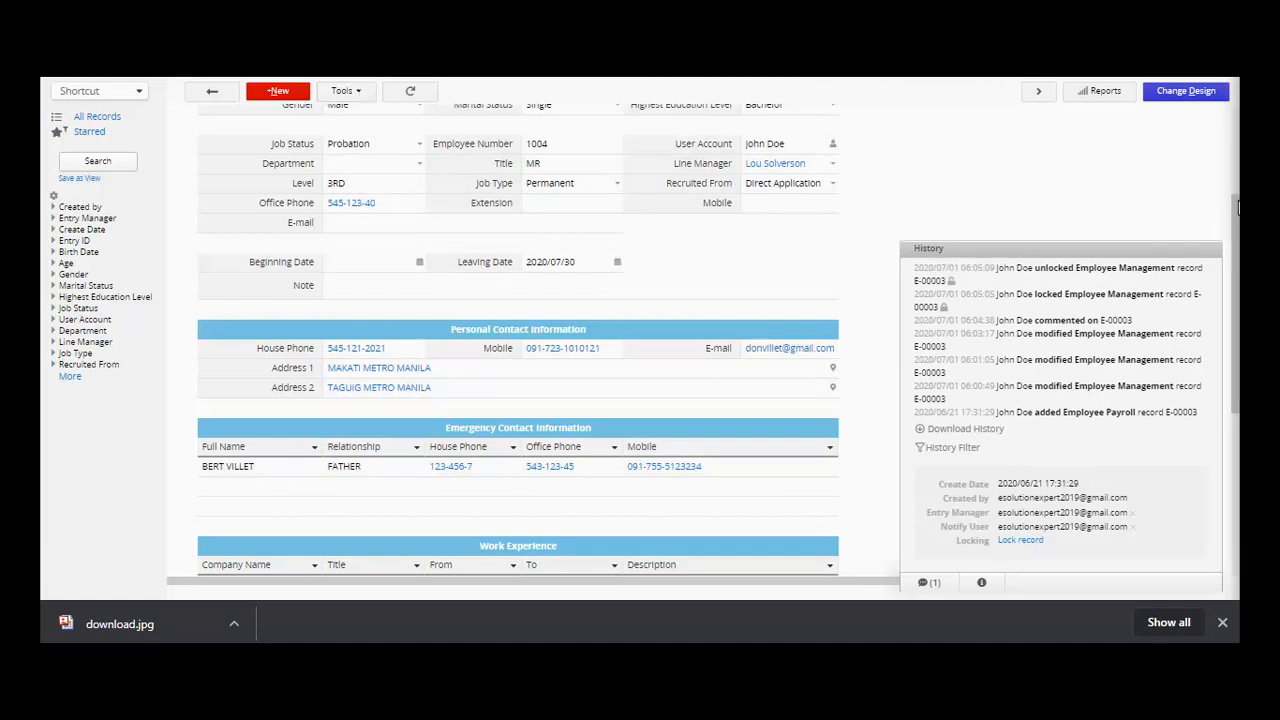
{"action": "scroll", "coordinate": [1238, 205], "scroll_direction": "up", "scroll_amount": 2}
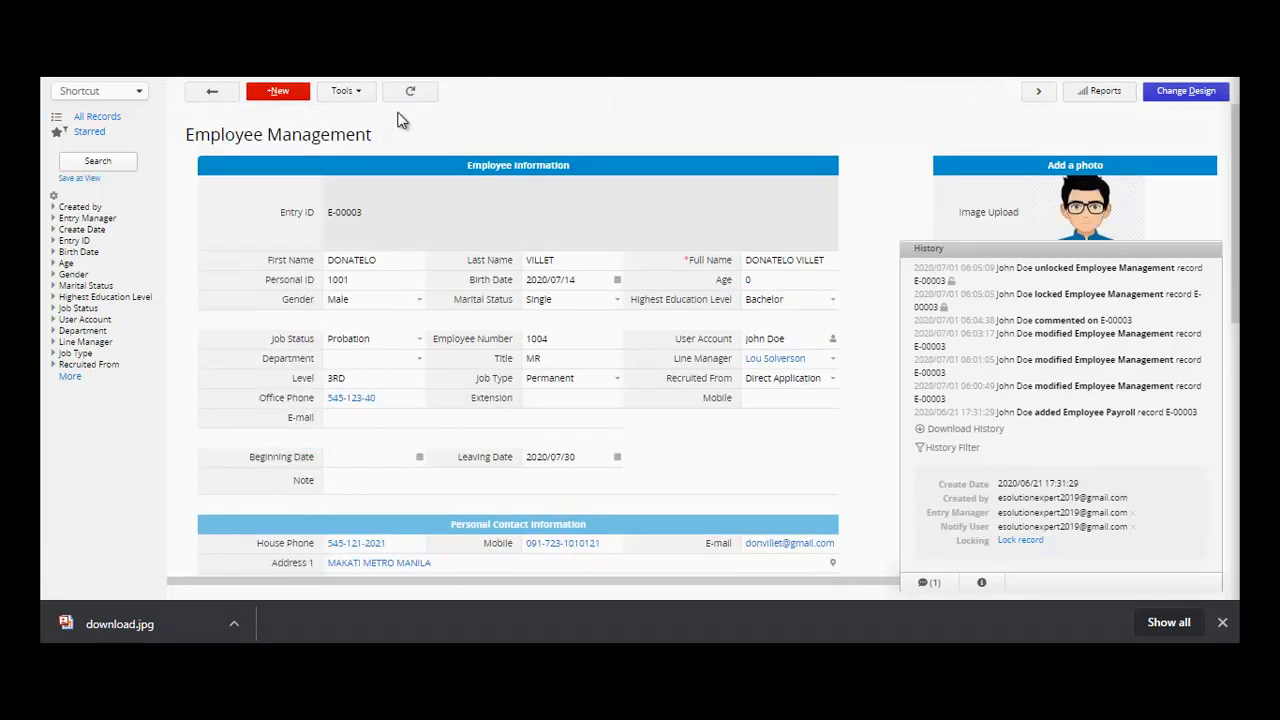
- Review the record's Notification Settings from Tools and close them unchanged
{"action": "left_click", "coordinate": [352, 92]}
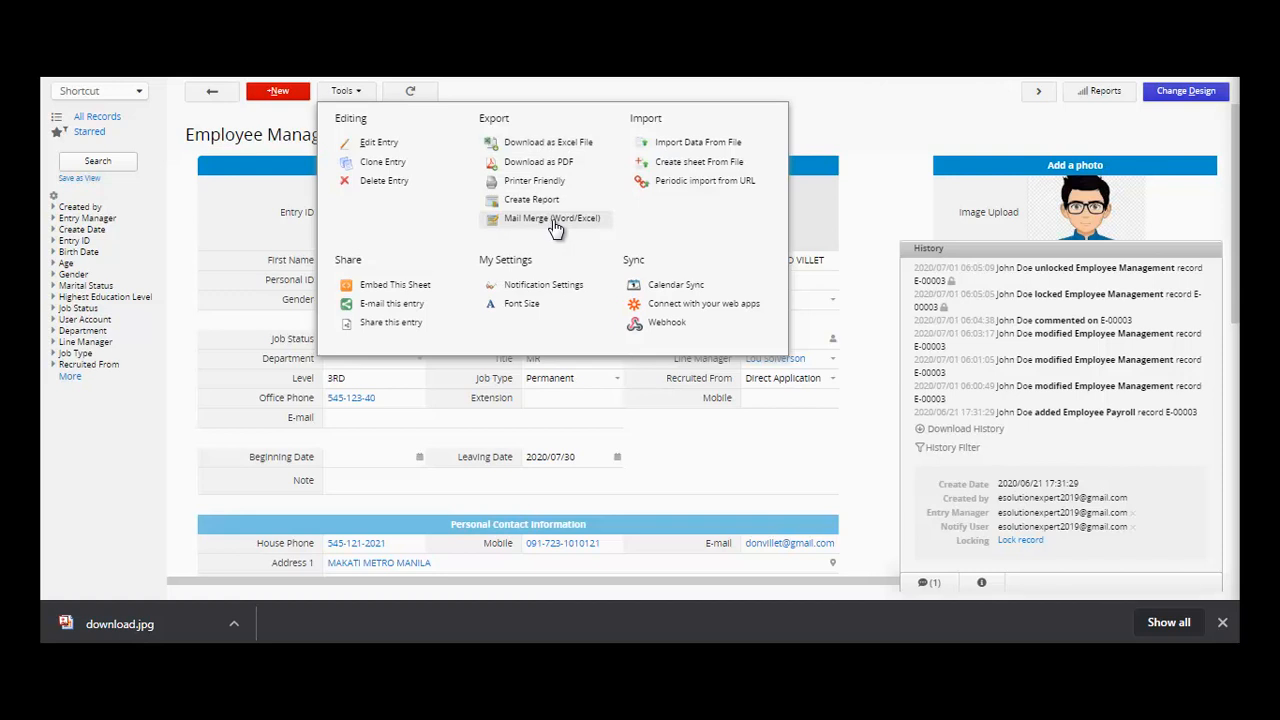
{"action": "left_click", "coordinate": [526, 287]}
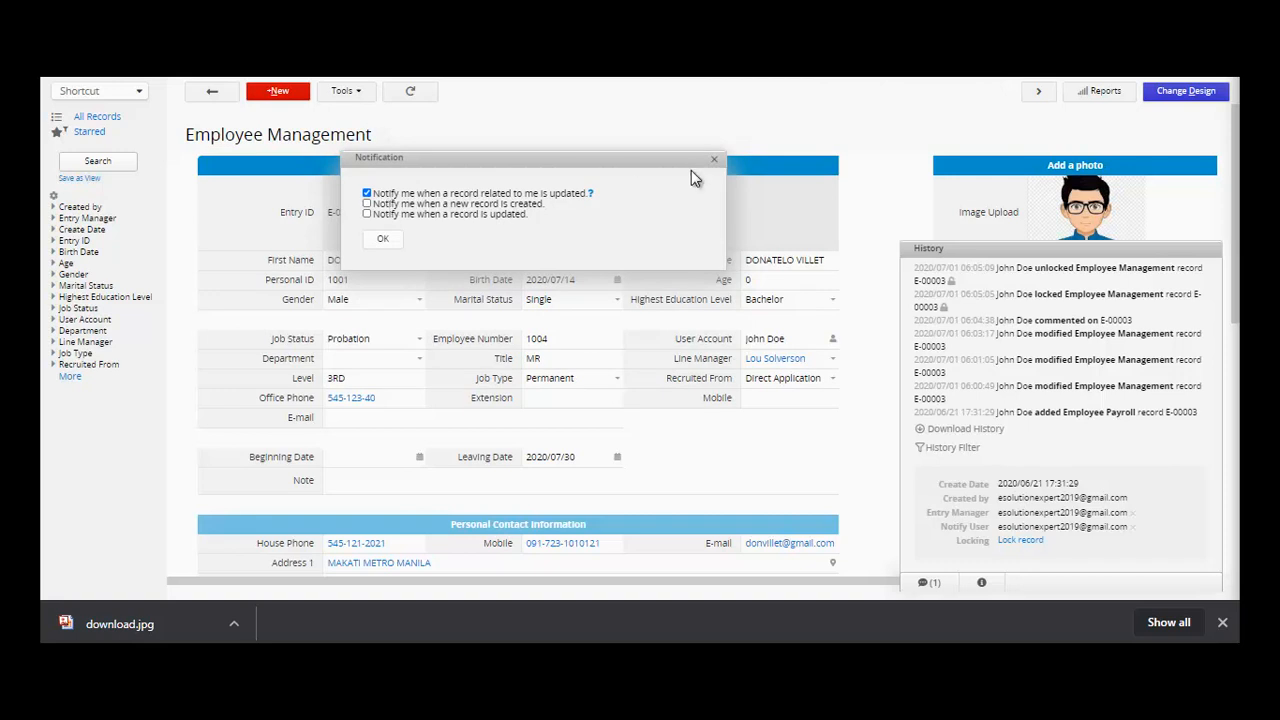
{"action": "left_click", "coordinate": [715, 160]}
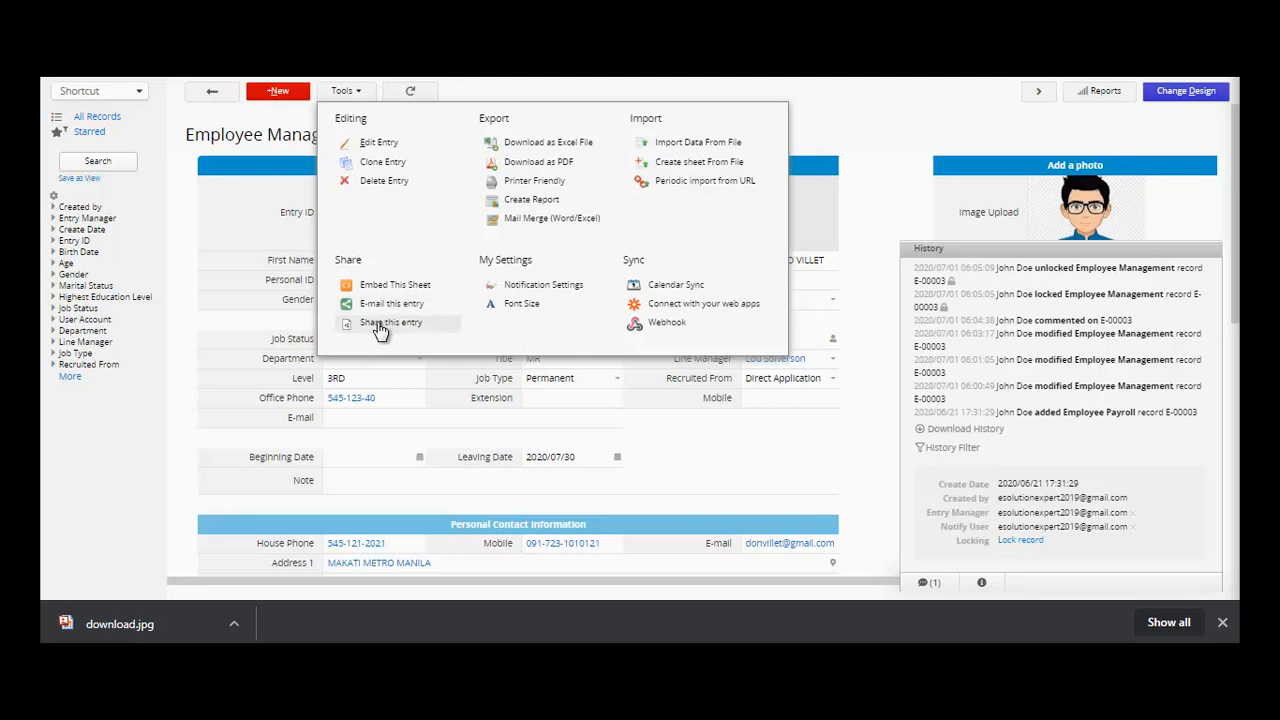
- Dismiss the Tools menu and hide the history and details side panel
{"action": "left_click", "coordinate": [479, 80]}
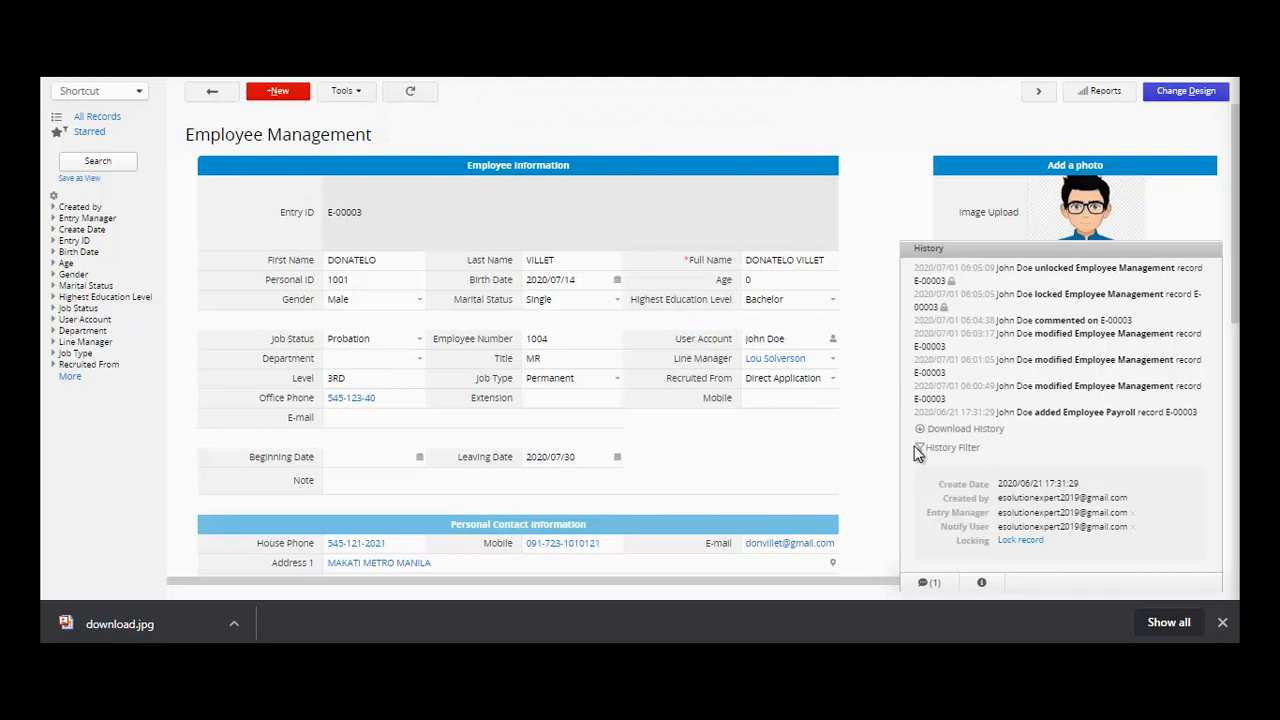
{"action": "left_click", "coordinate": [981, 583]}
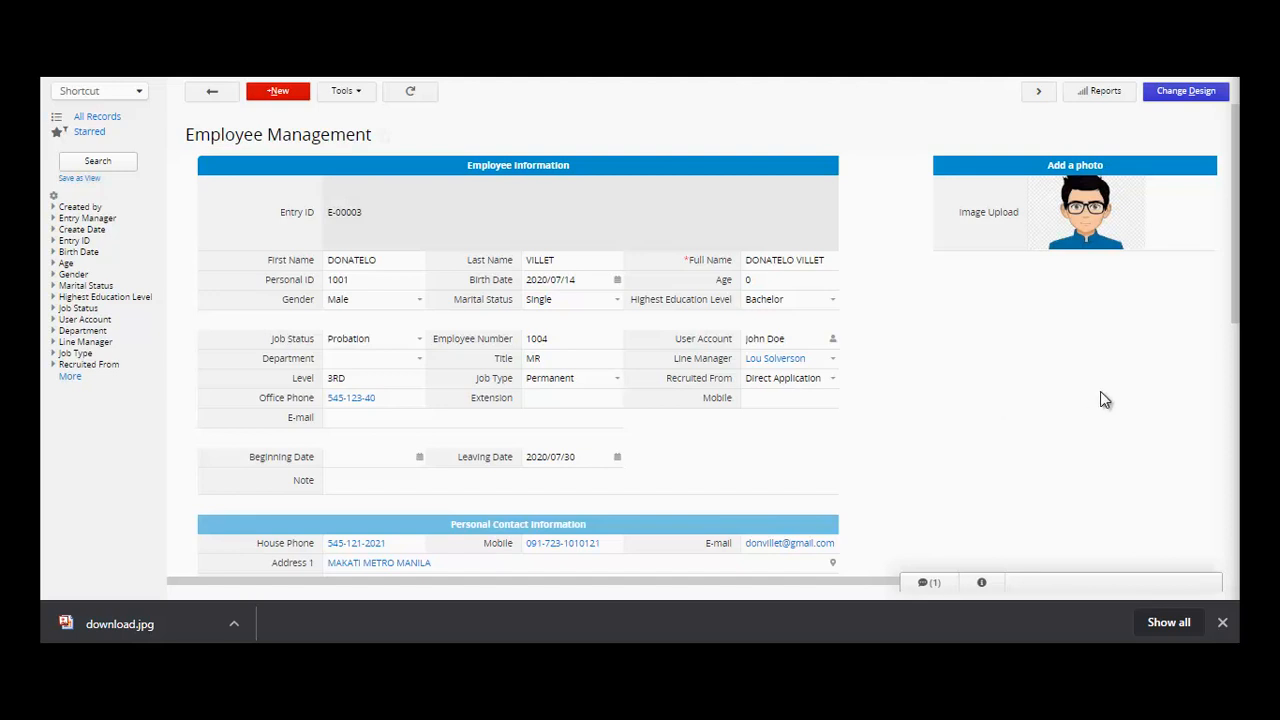
- Enter the form designer and look through the components, field settings and form settings panels
{"action": "left_click", "coordinate": [1186, 92]}
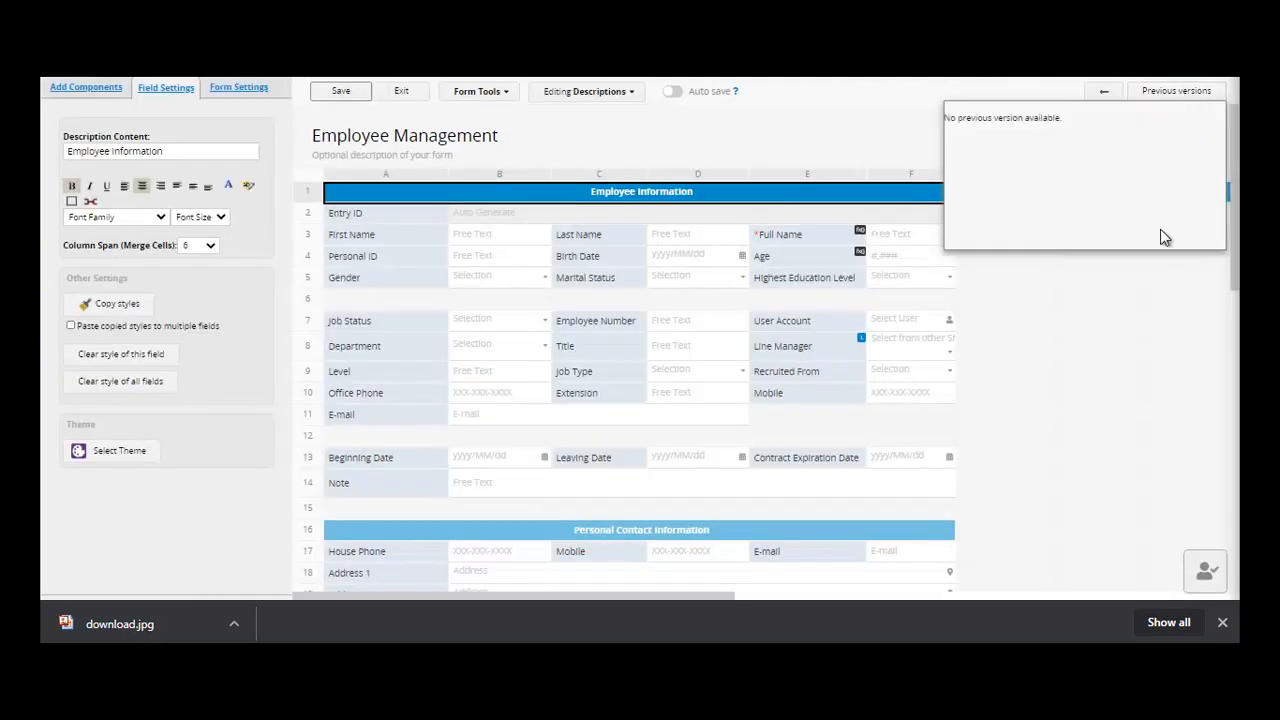
{"action": "left_click", "coordinate": [729, 140]}
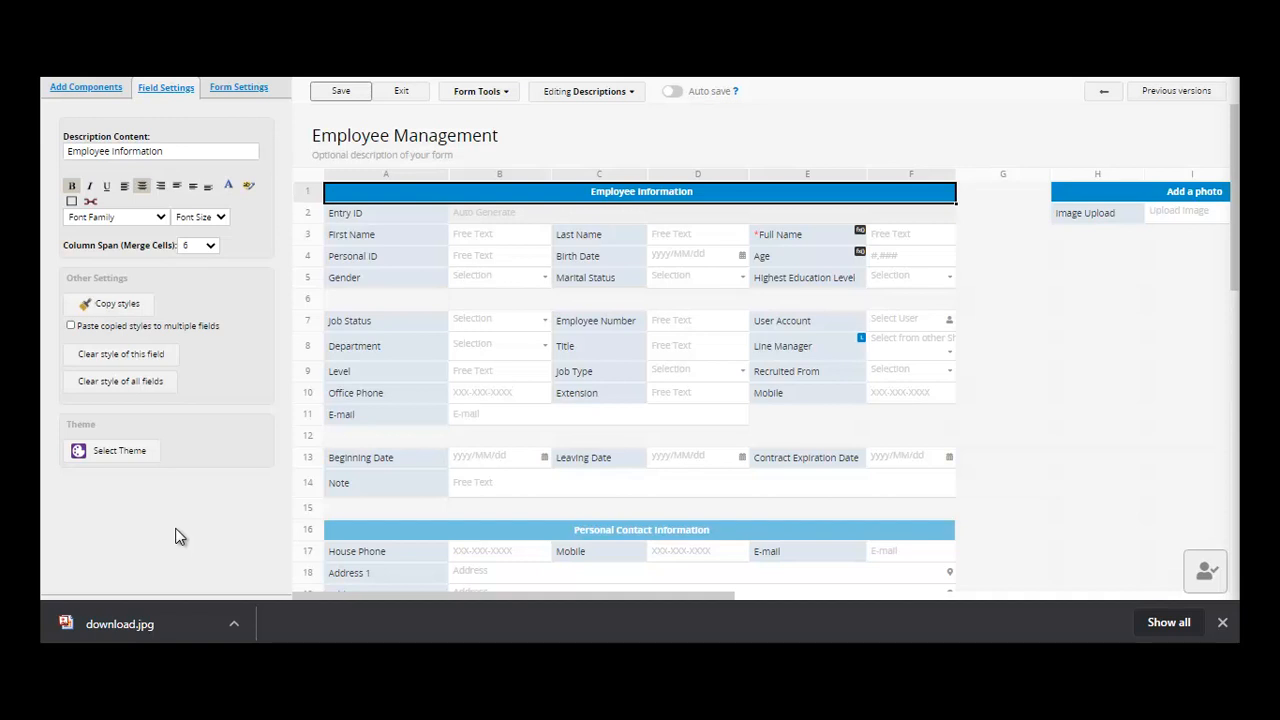
{"action": "left_click", "coordinate": [90, 89]}
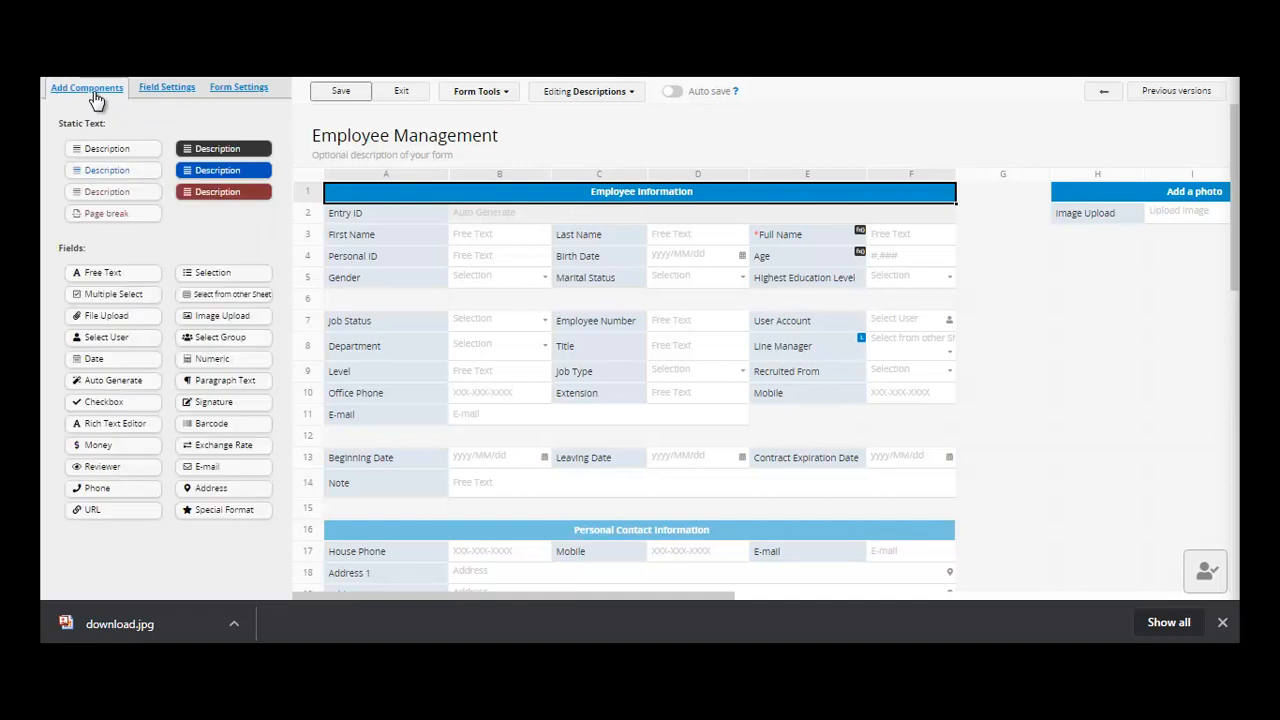
{"action": "left_click", "coordinate": [160, 92]}
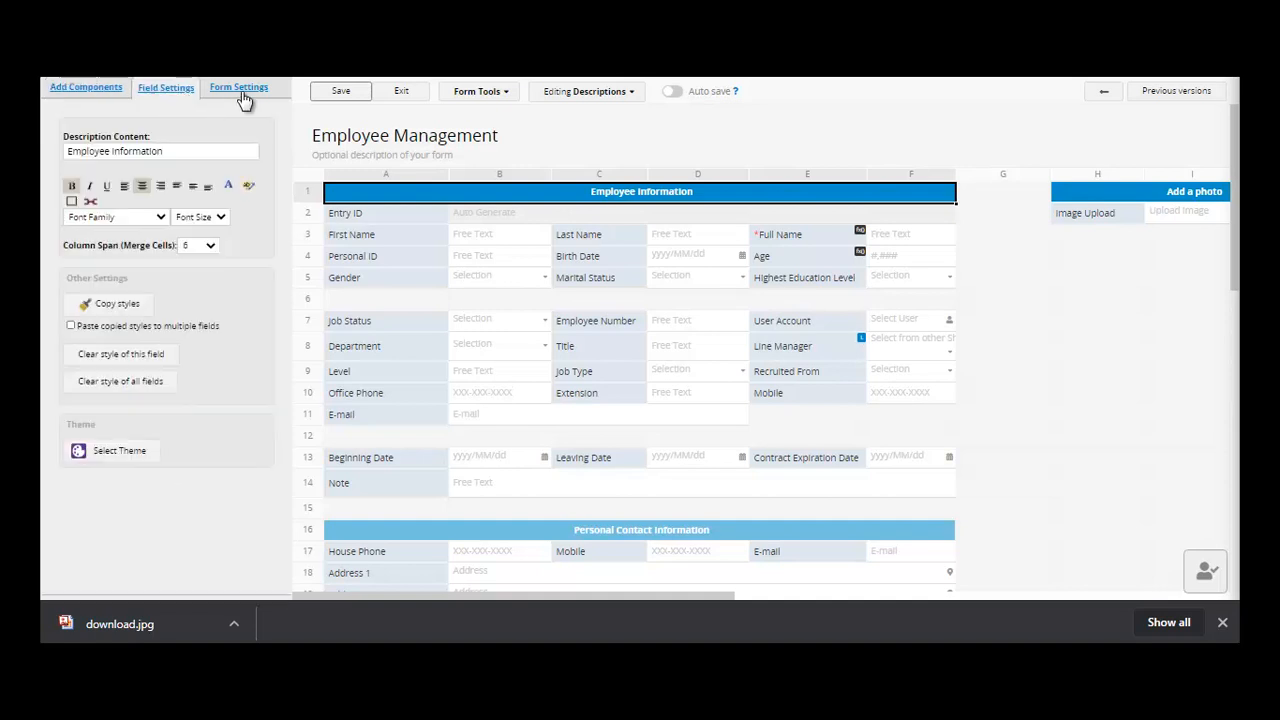
{"action": "left_click", "coordinate": [240, 90]}
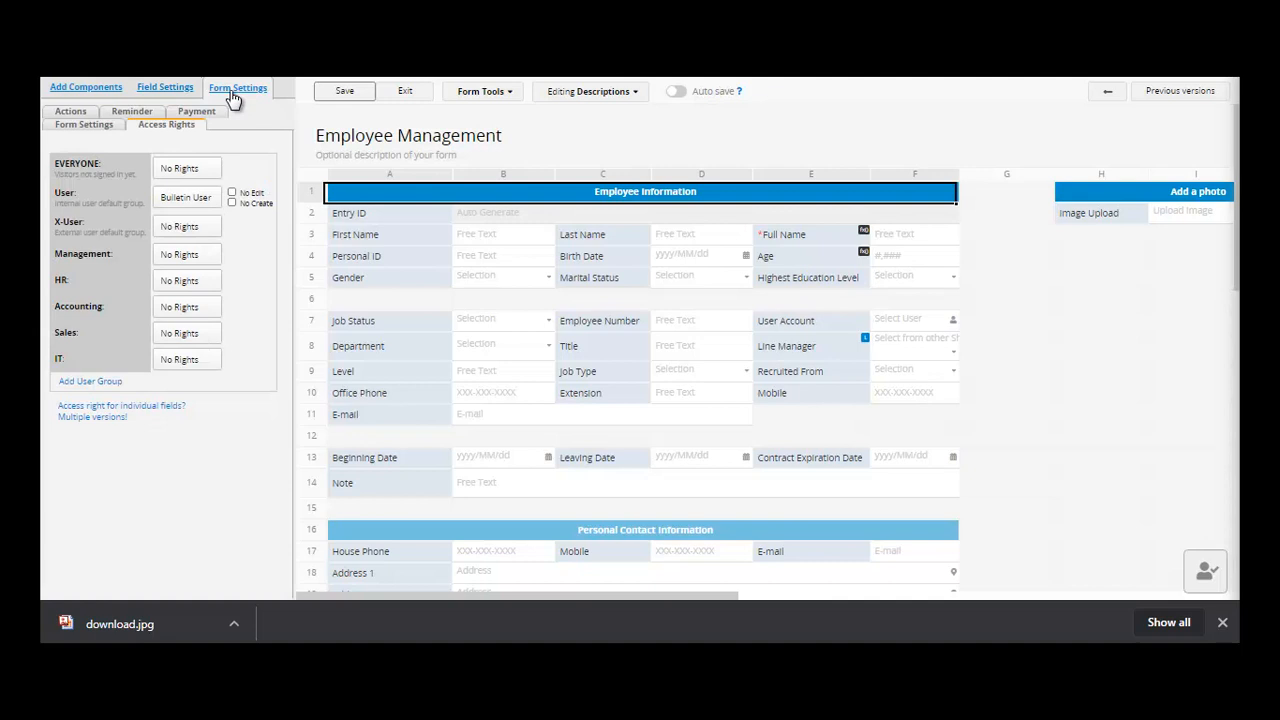
- Add a REMARKS free-text field in cell A15, save the design and exit
{"action": "left_click", "coordinate": [87, 90]}
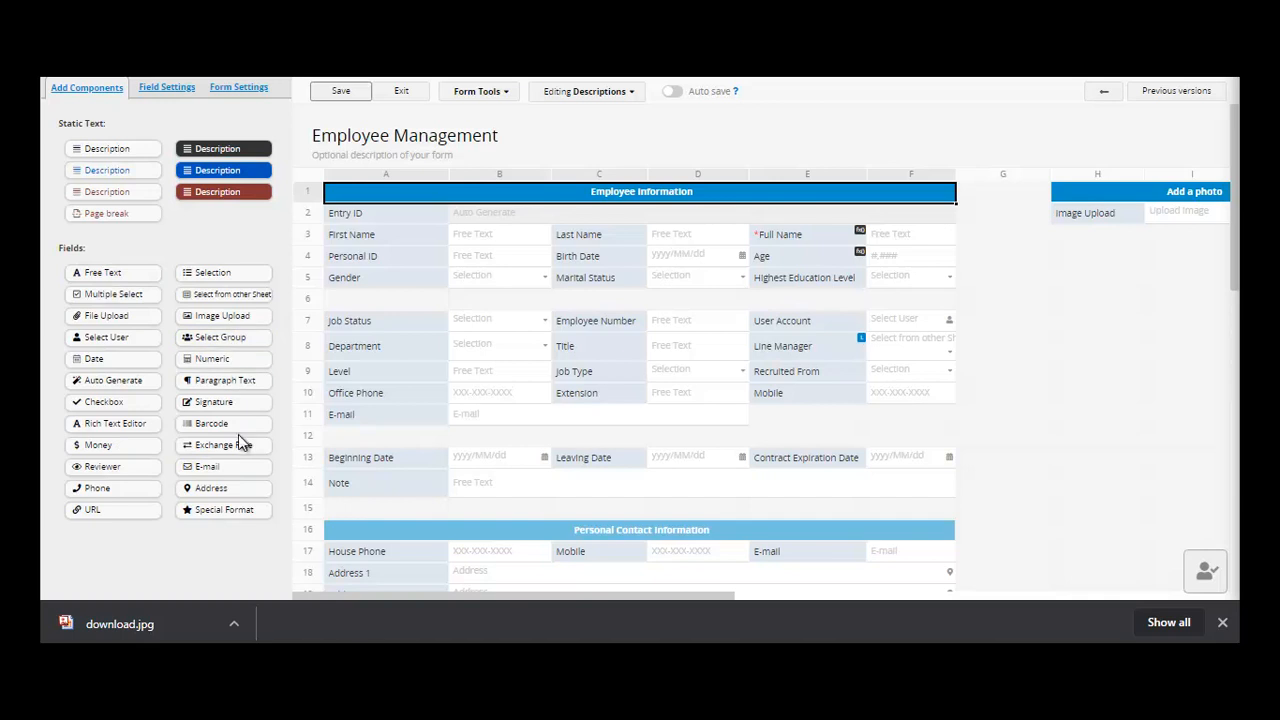
{"action": "left_click", "coordinate": [92, 276]}
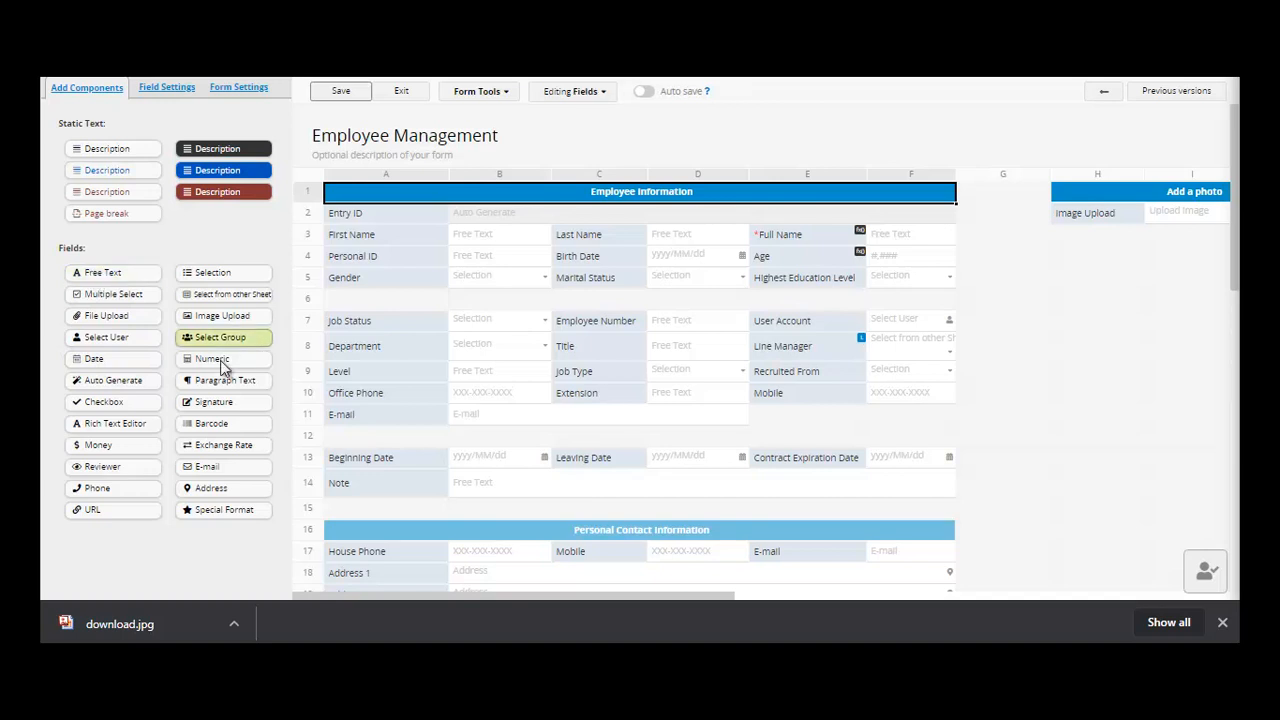
{"action": "left_click", "coordinate": [373, 516]}
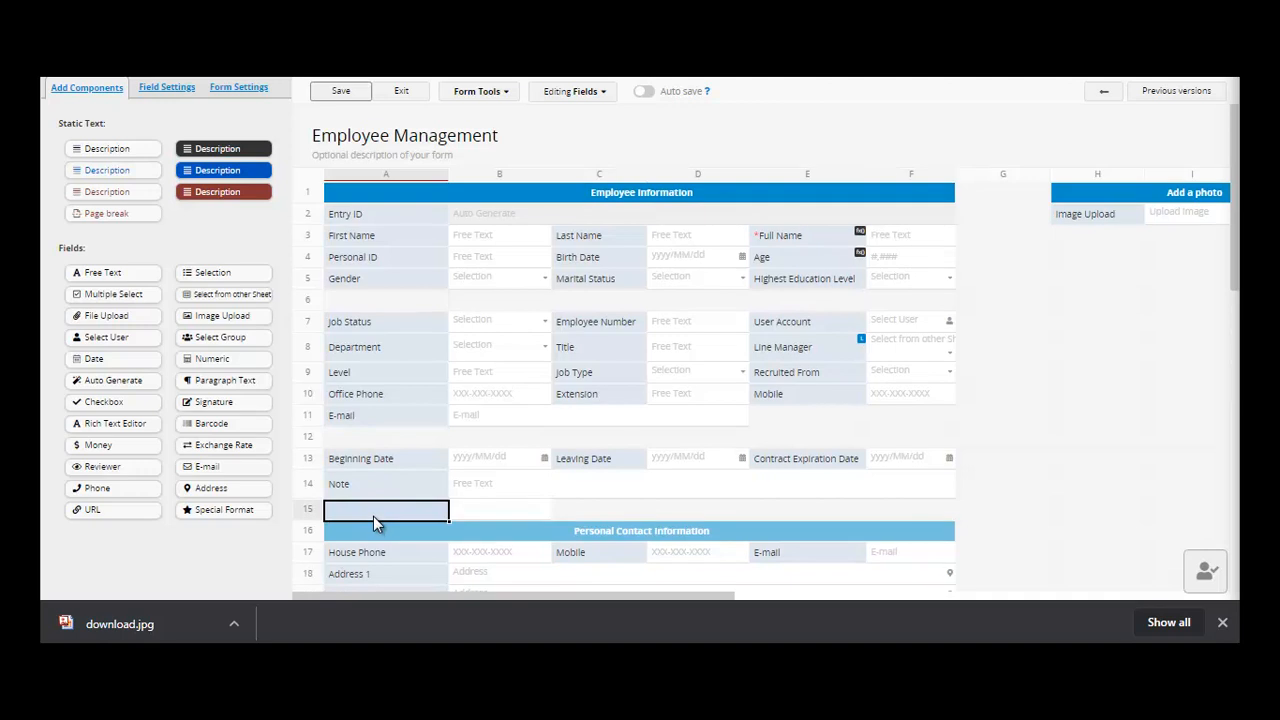
{"action": "type", "text": "REMARKS"}
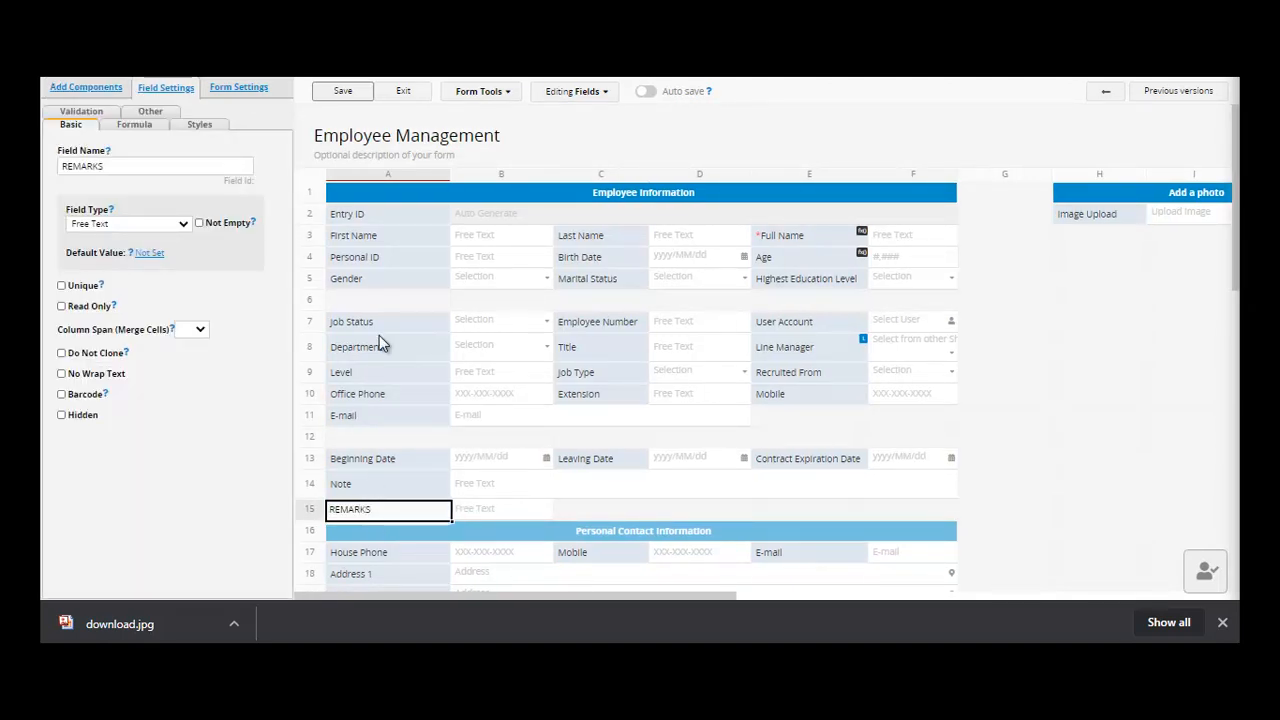
{"action": "left_click", "coordinate": [340, 91]}
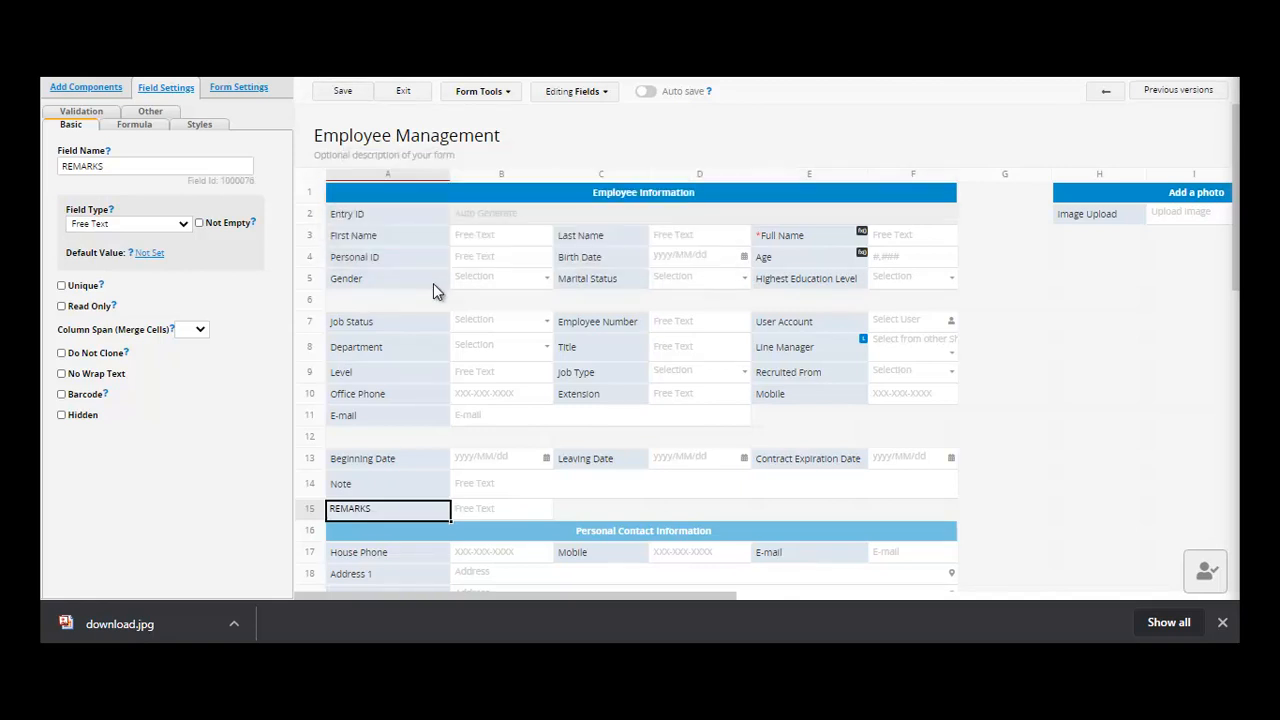
{"action": "left_click", "coordinate": [405, 93]}
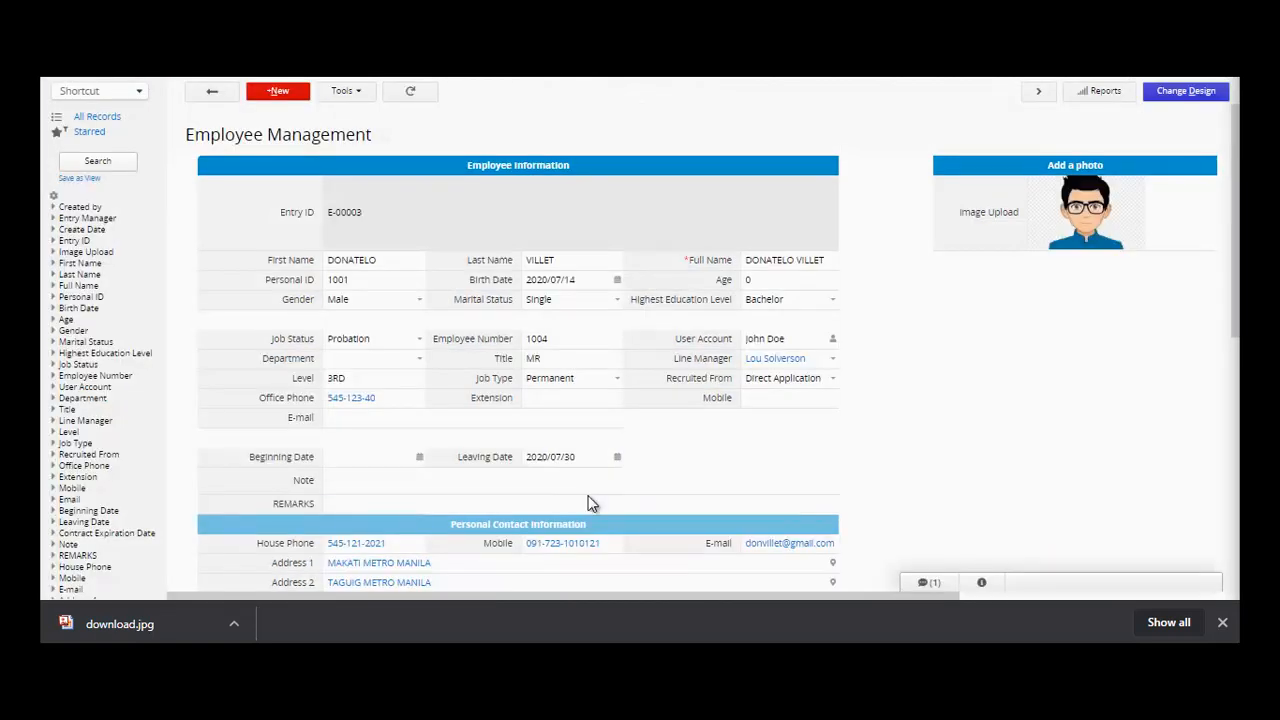
- Enter 'THIS IS MY REMARK' in the REMARKS field and save the record
{"action": "left_click", "coordinate": [361, 510]}
{"action": "type", "text": "THIS IS"}
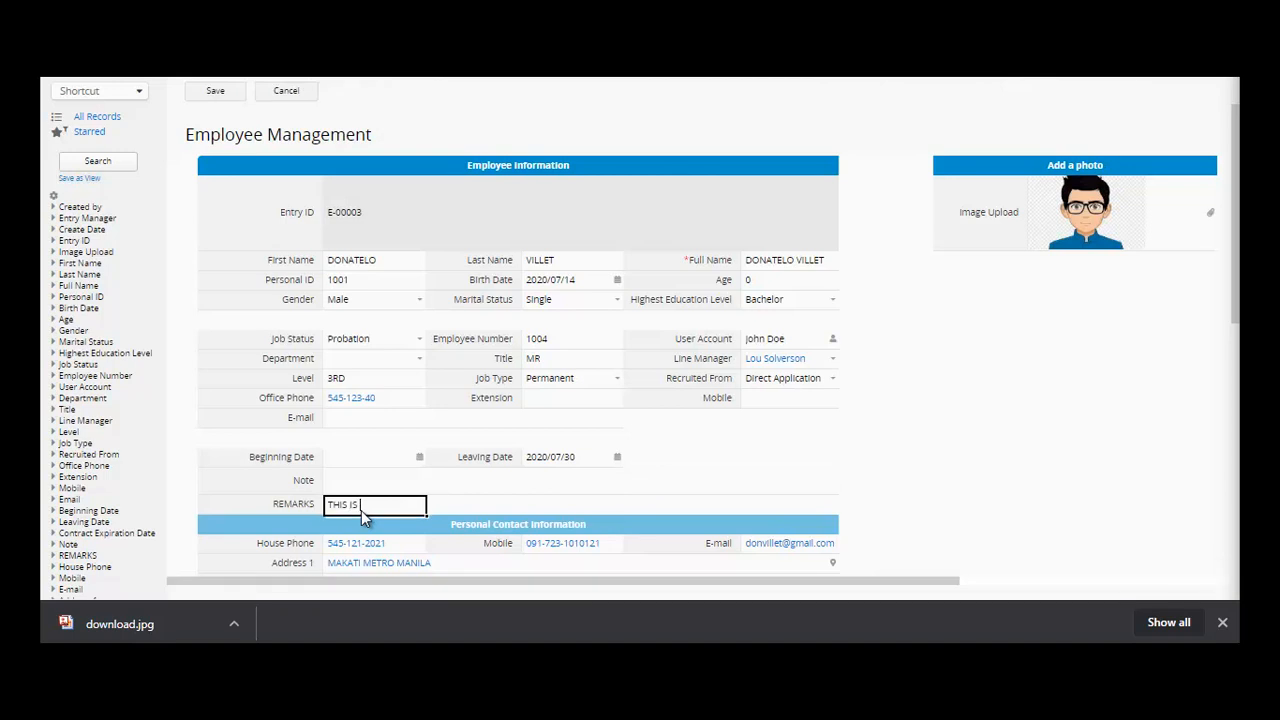
{"action": "type", "text": " MY REMARK"}
{"action": "left_click", "coordinate": [214, 96]}
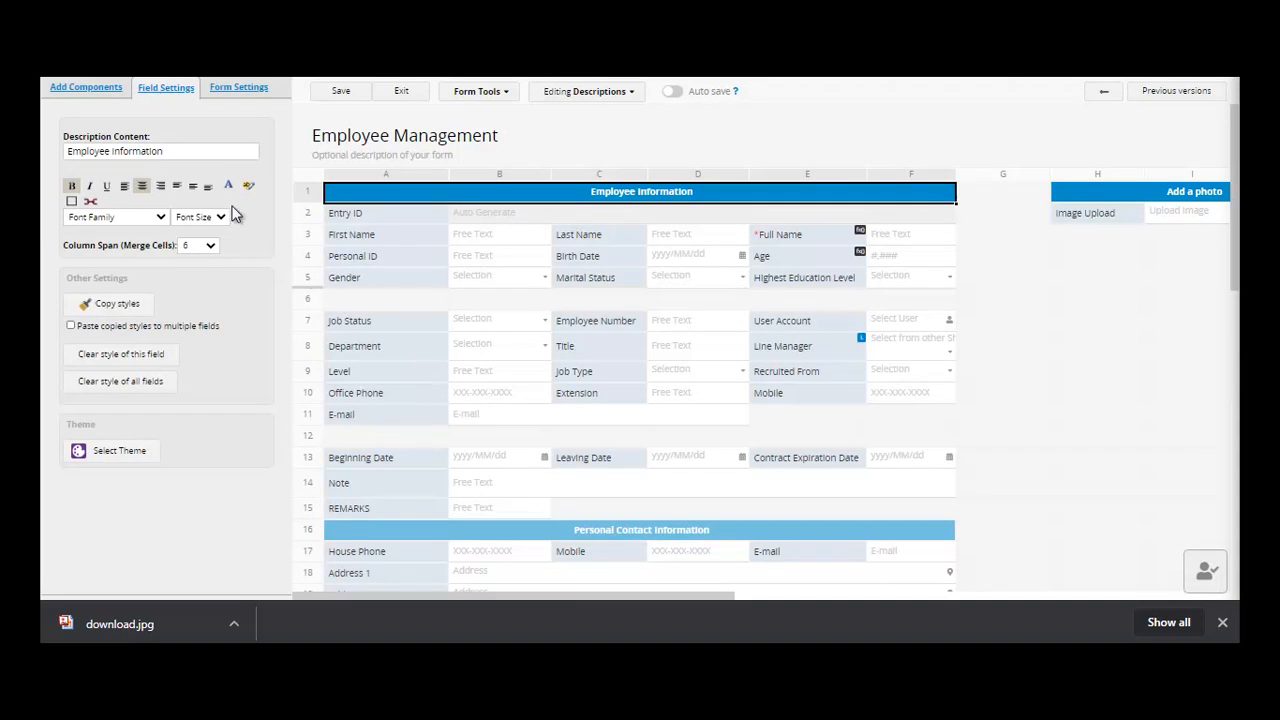
- Add a free-text field named CONDITION in cell H4
{"action": "left_click", "coordinate": [76, 92]}
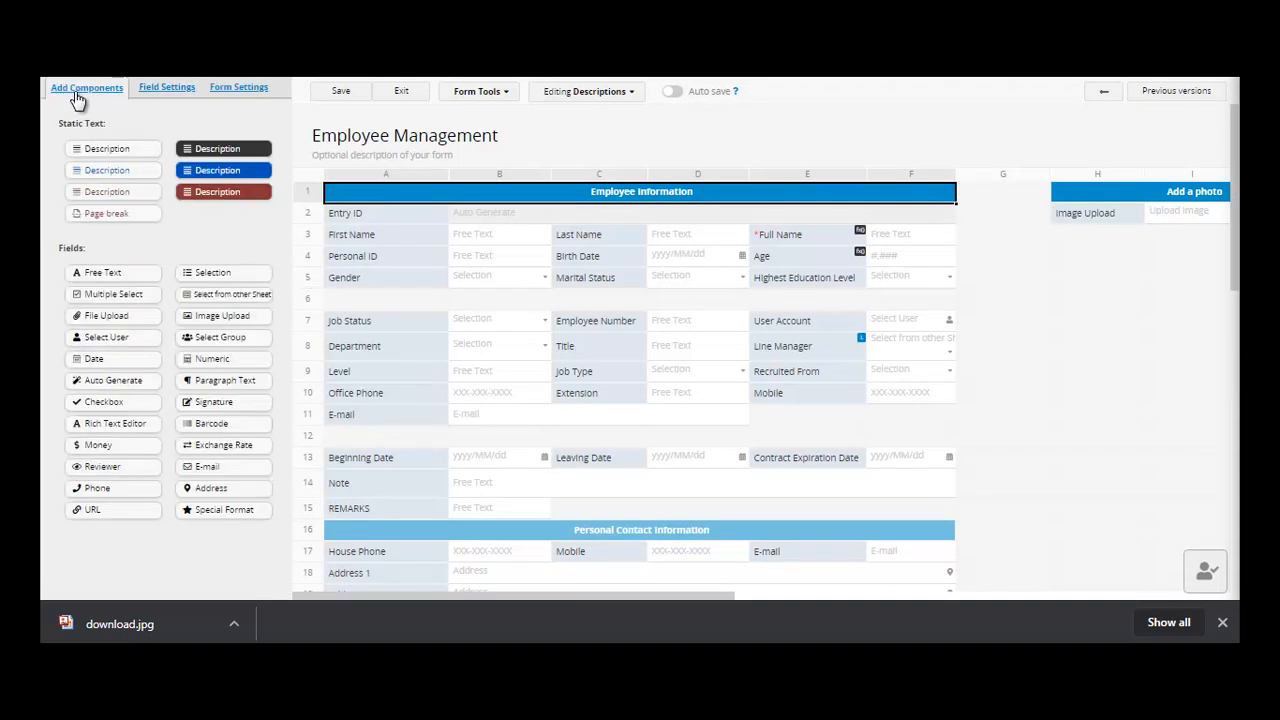
{"action": "left_click", "coordinate": [214, 284]}
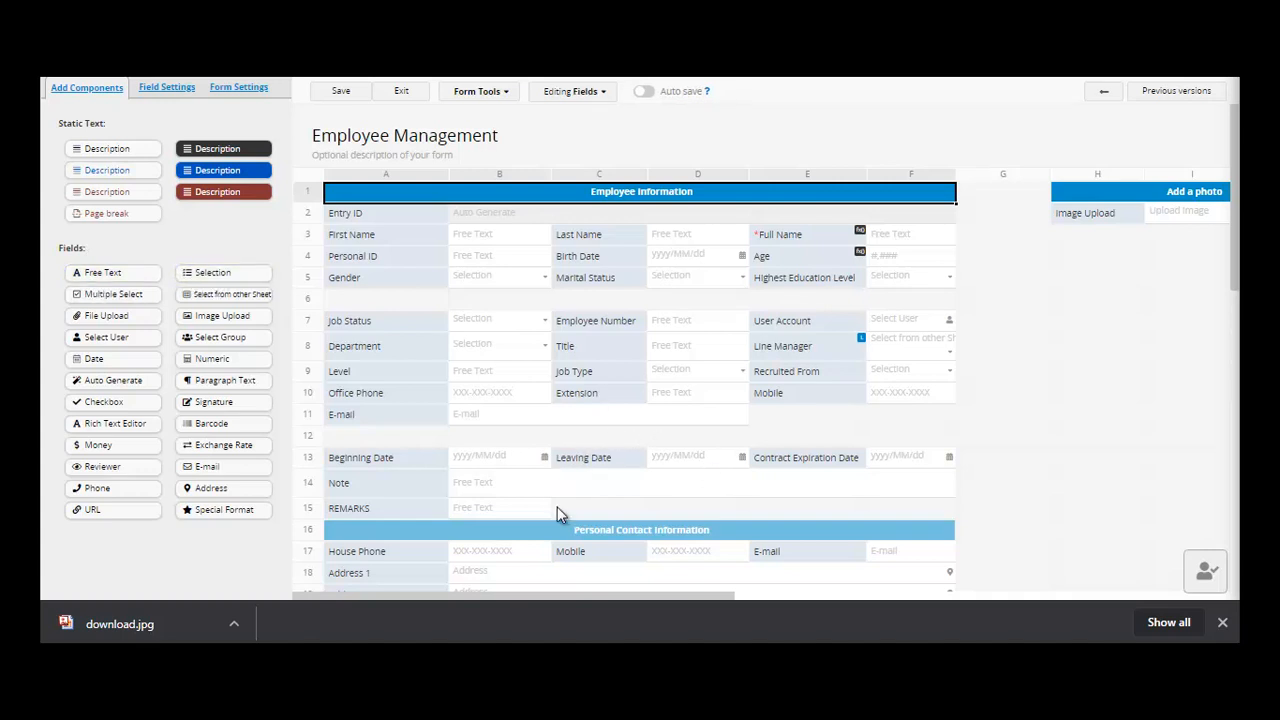
{"action": "left_click", "coordinate": [1068, 259]}
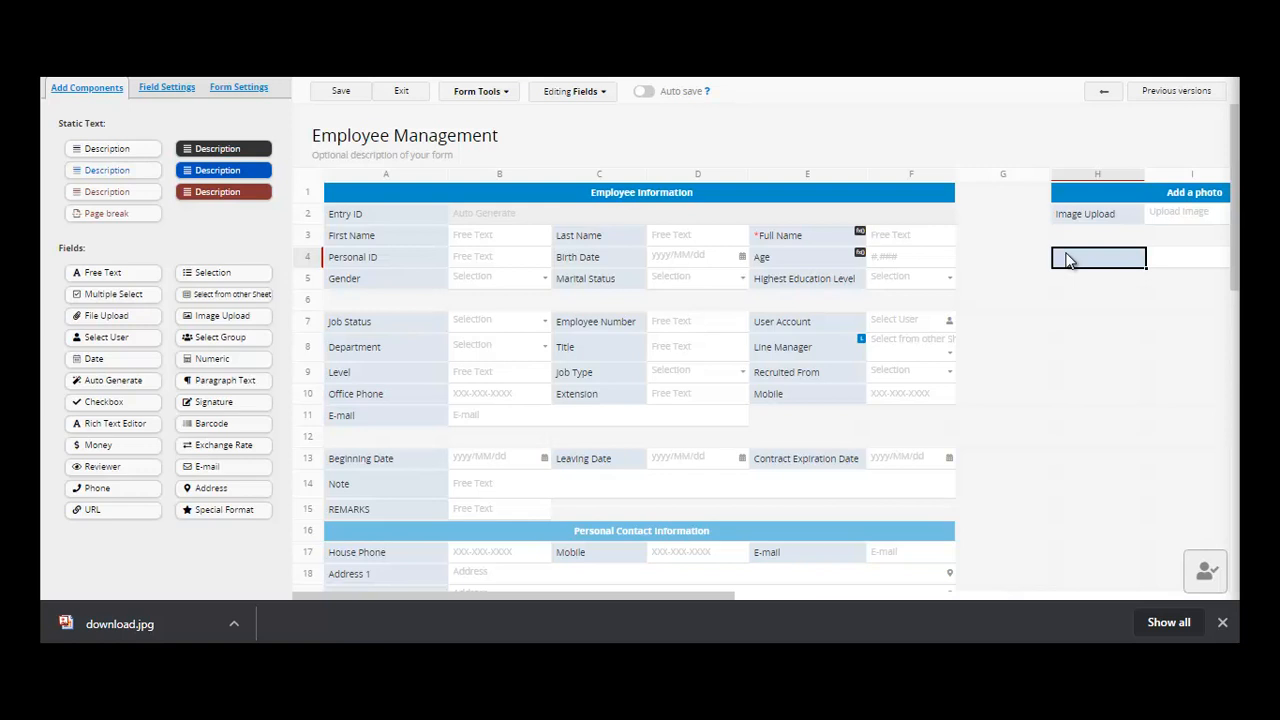
{"action": "type", "text": "CON"}
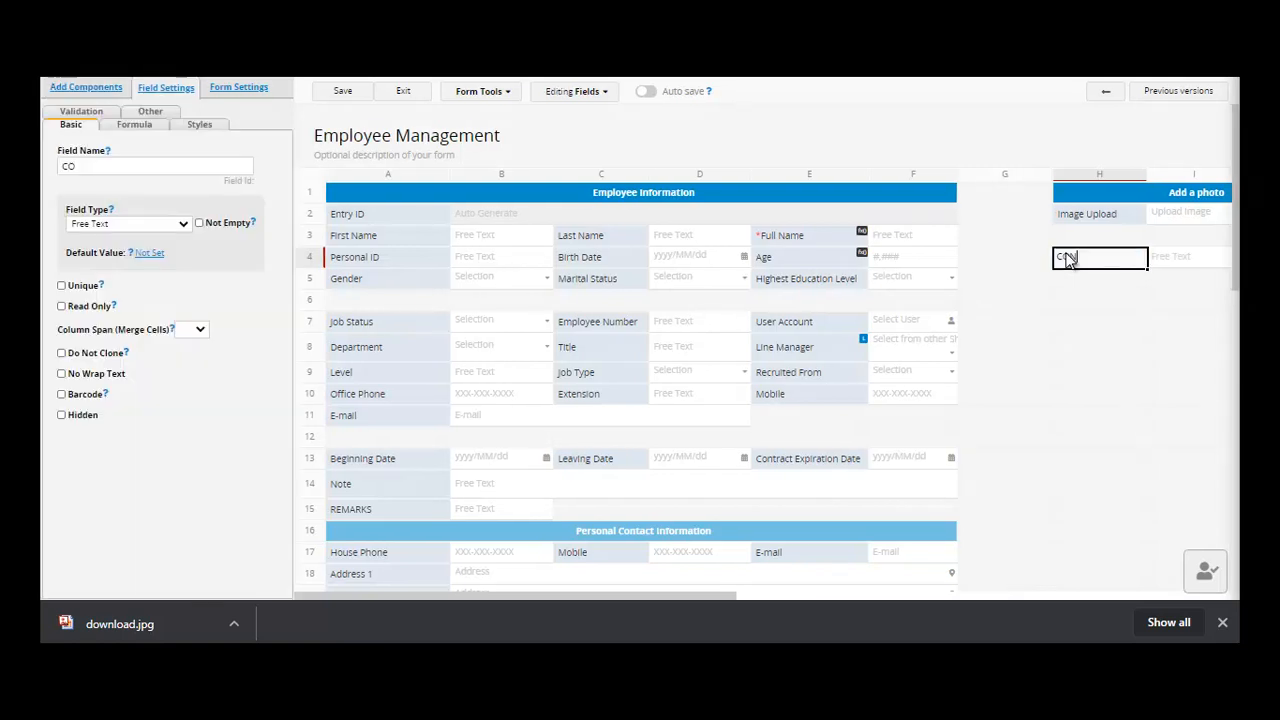
{"action": "type", "text": "DITION"}
- Make CONDITION a selection field with choices ACTIVE, INACTIVE and CONDITIONAL, and save the design
{"action": "left_click", "coordinate": [184, 229]}
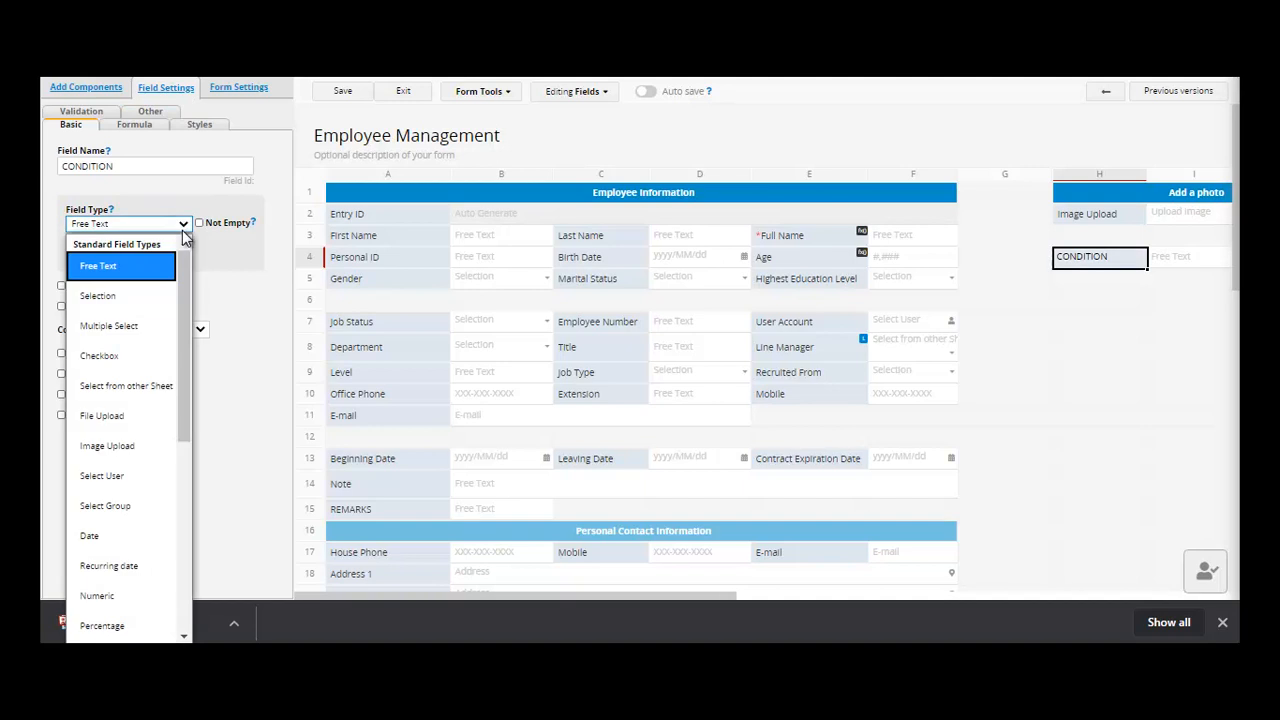
{"action": "left_click", "coordinate": [117, 312]}
{"action": "left_click", "coordinate": [115, 306]}
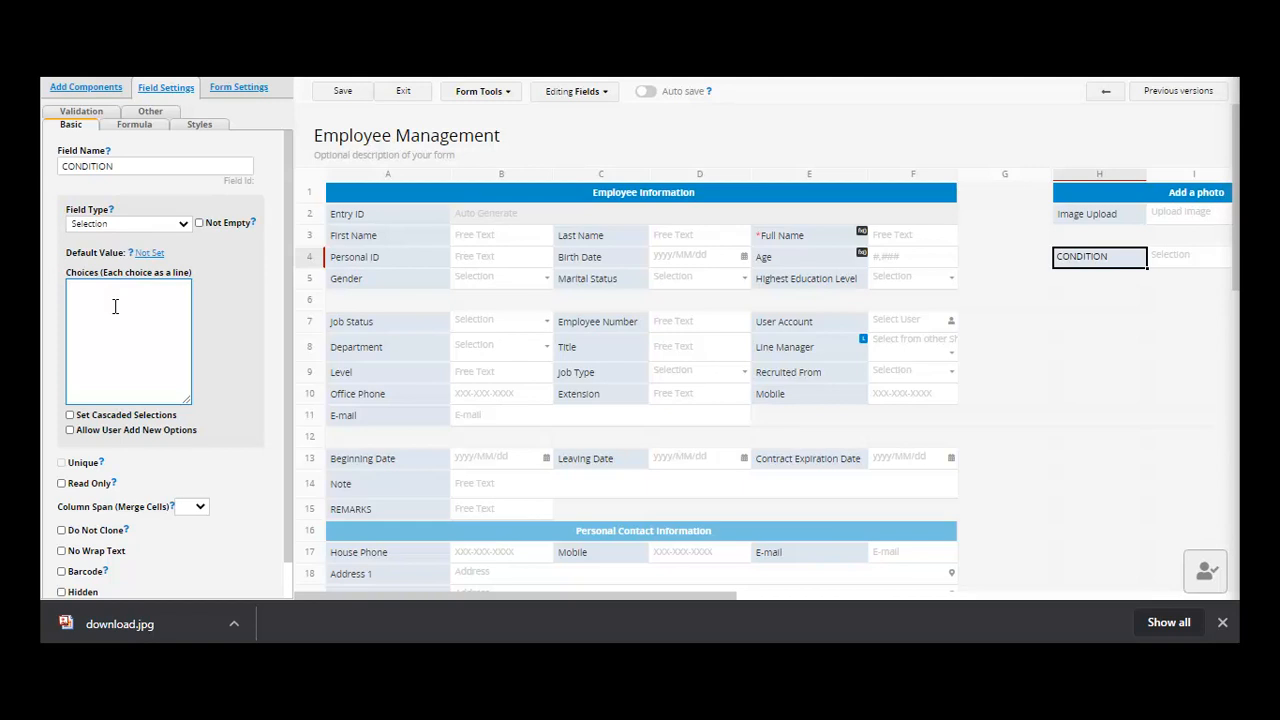
{"action": "type", "text": "ACTIVE "}
{"action": "type", "text": "INACTIVE "}
{"action": "type", "text": "CONDITIONAL"}
{"action": "left_click", "coordinate": [156, 312]}
{"action": "left_click", "coordinate": [344, 90]}
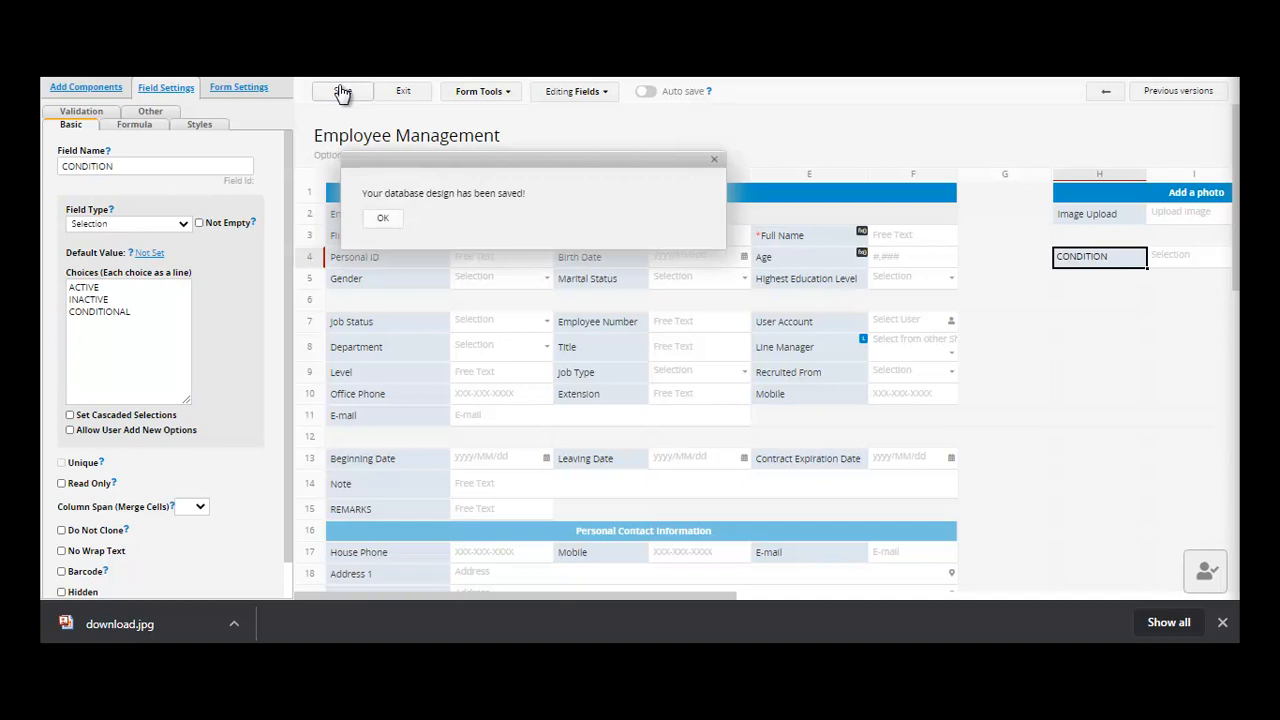
- Back in the record, set CONDITION to ACTIVE and save
{"action": "left_click", "coordinate": [404, 92]}
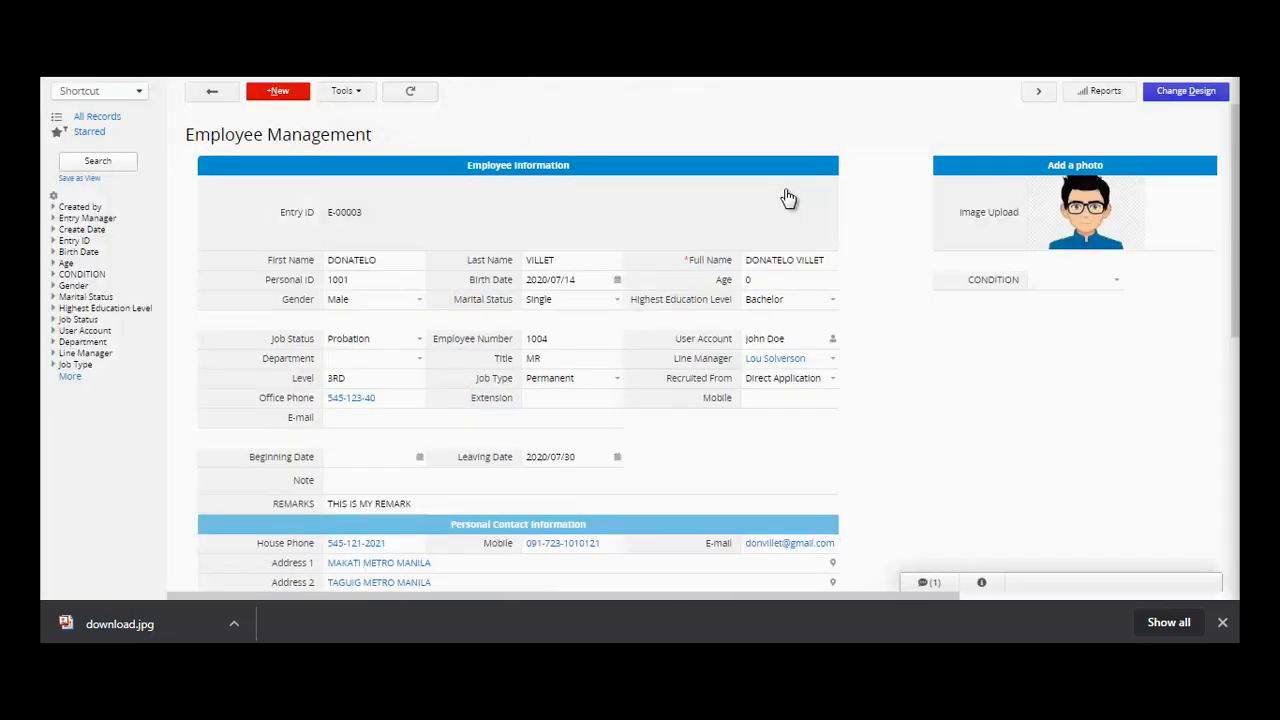
{"action": "left_click", "coordinate": [1095, 281]}
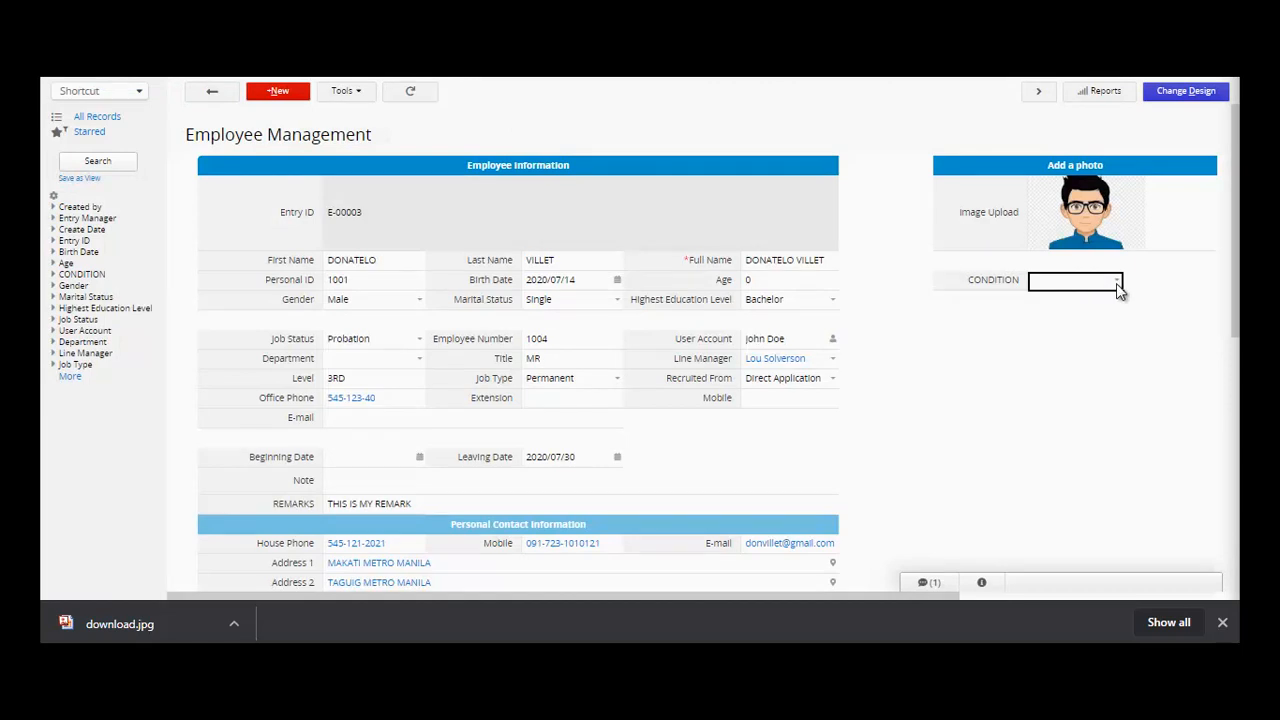
{"action": "left_click", "coordinate": [1116, 283]}
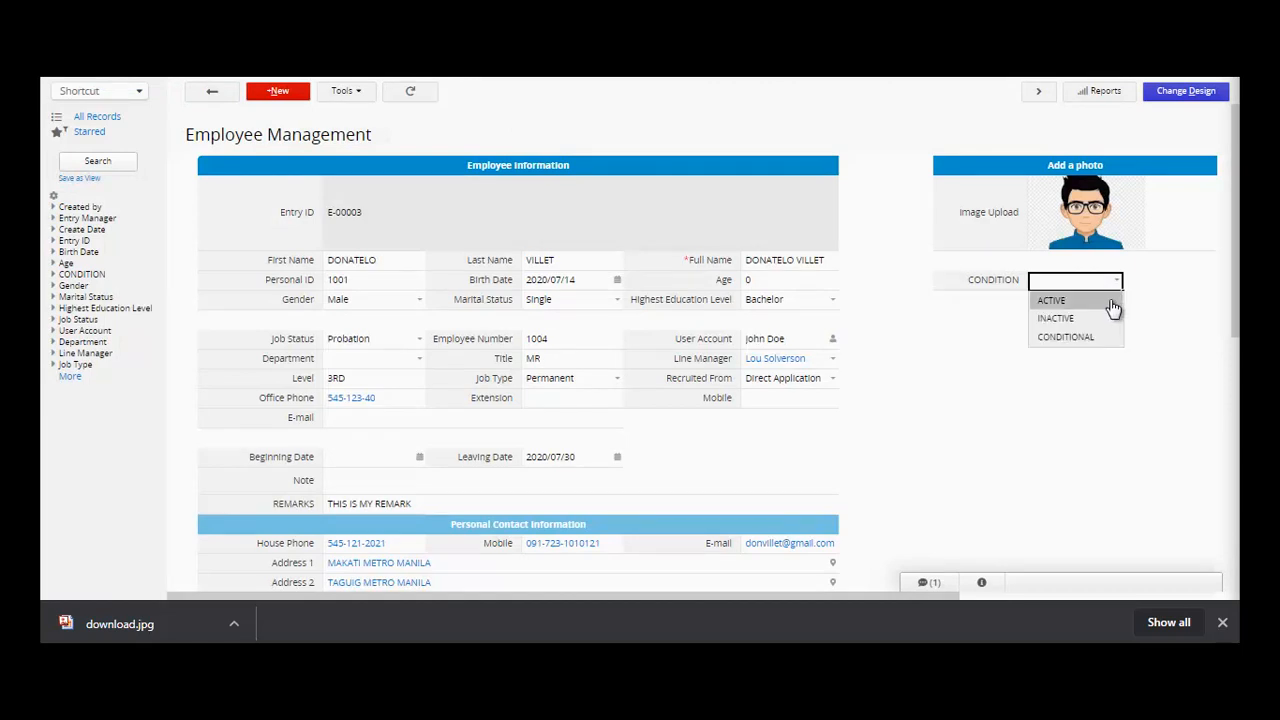
{"action": "left_click", "coordinate": [1112, 303]}
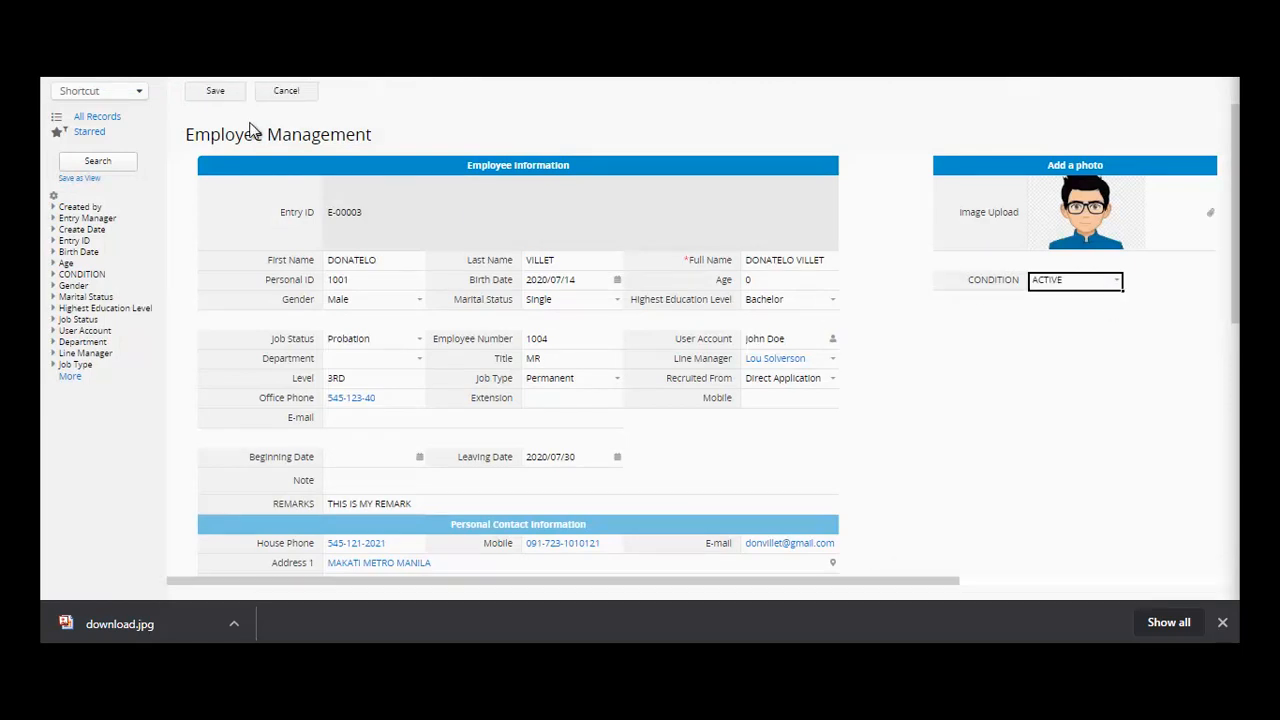
{"action": "left_click", "coordinate": [210, 92]}
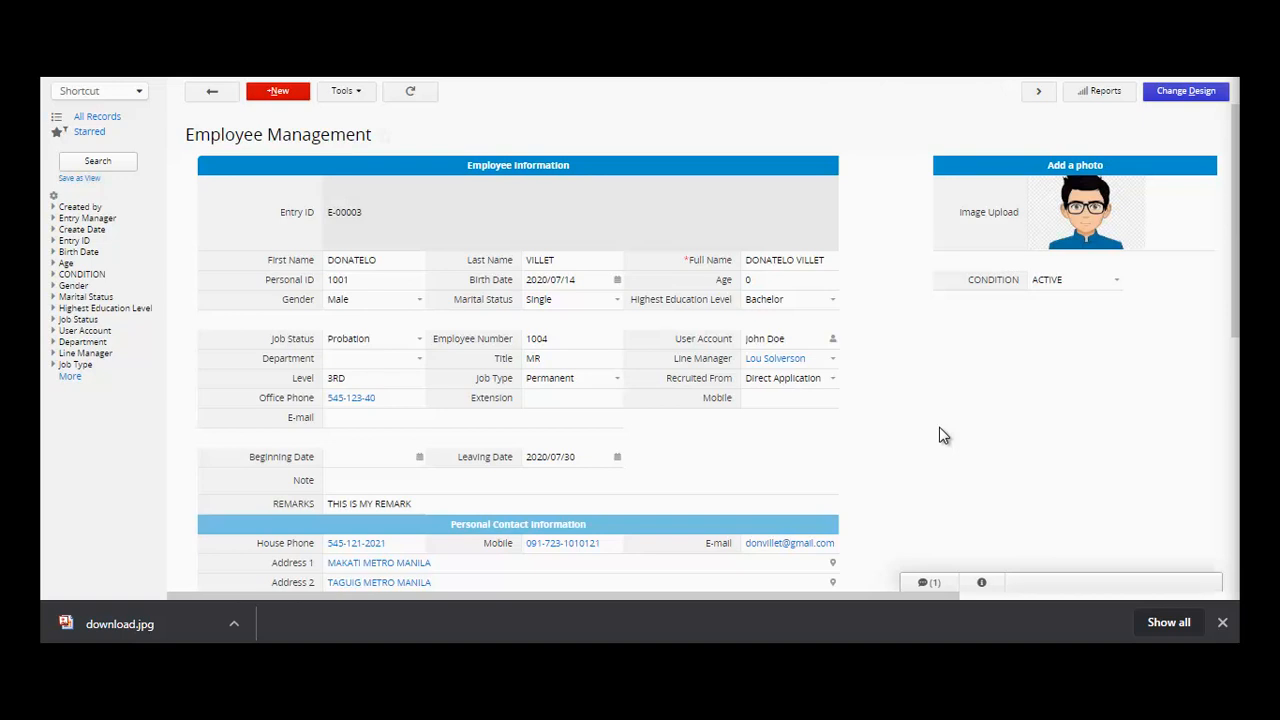
- Switch to the Timesheet form through the New dropdown
{"action": "left_click", "coordinate": [1118, 291]}
{"action": "left_click", "coordinate": [1014, 406]}
{"action": "left_click", "coordinate": [298, 91]}
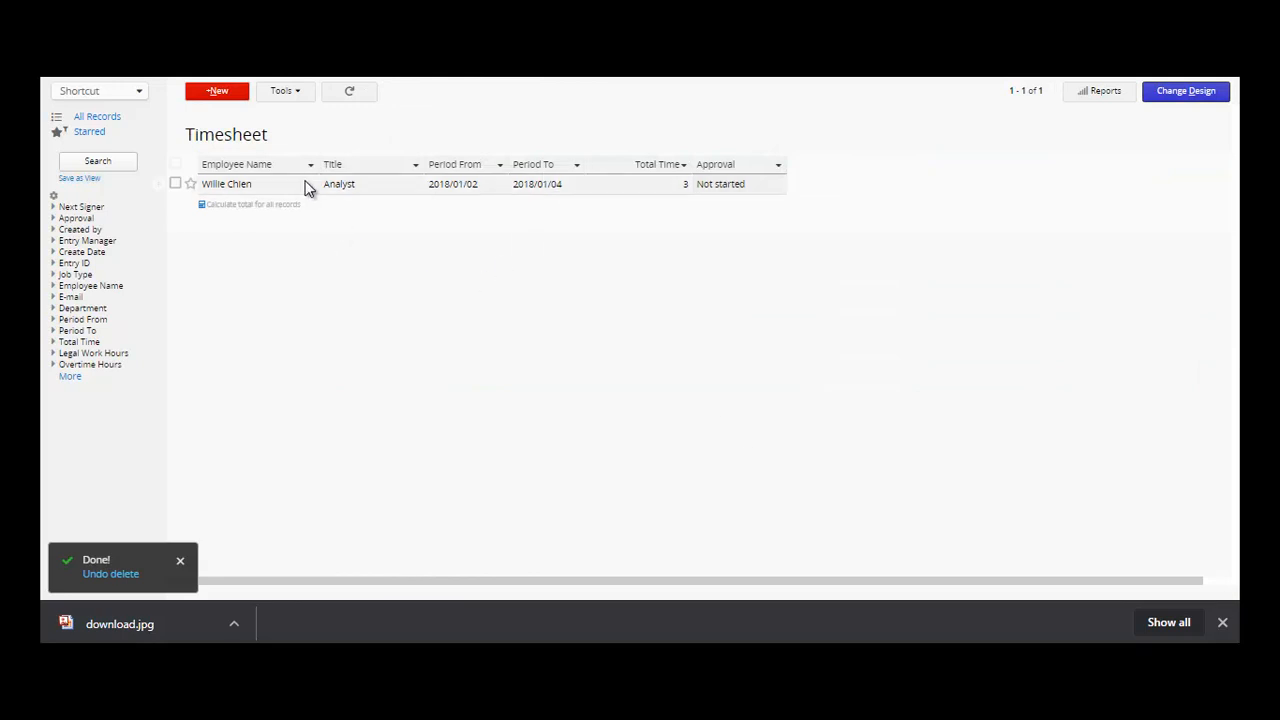
- Start a new timesheet and fill it from the chosen employee in the Entry ID lookup
{"action": "left_click", "coordinate": [224, 93]}
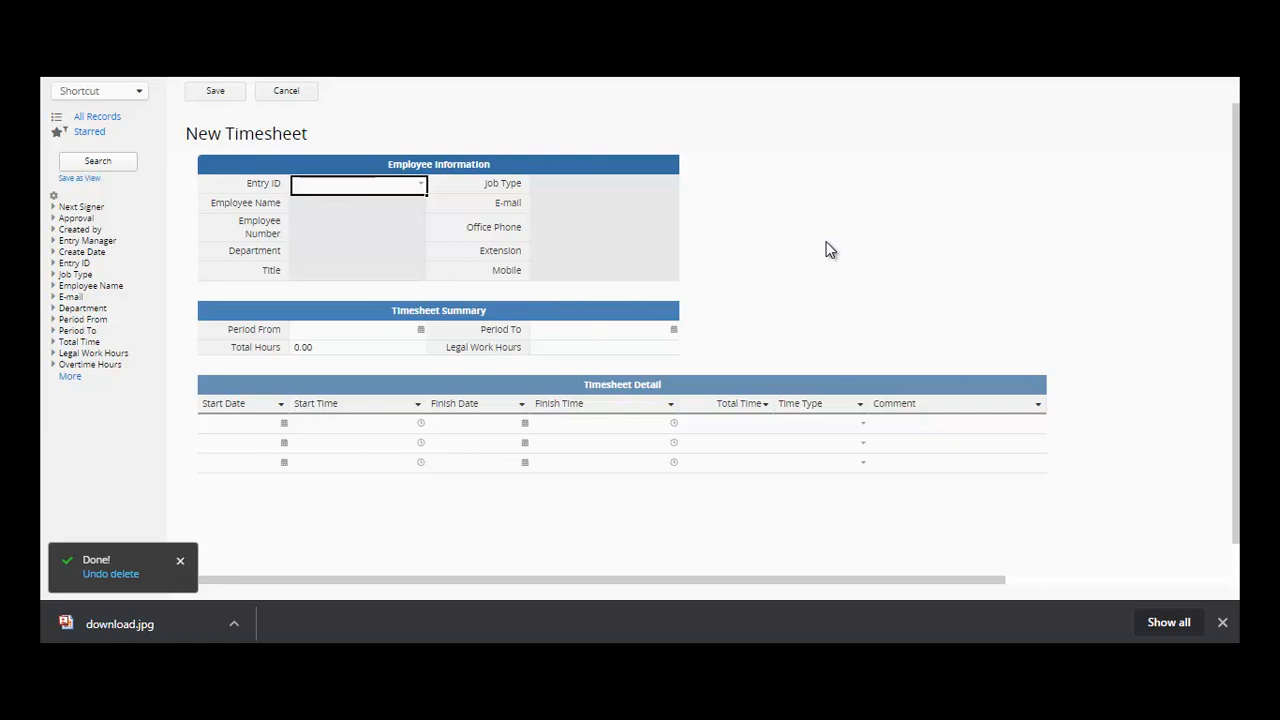
{"action": "left_click", "coordinate": [421, 186]}
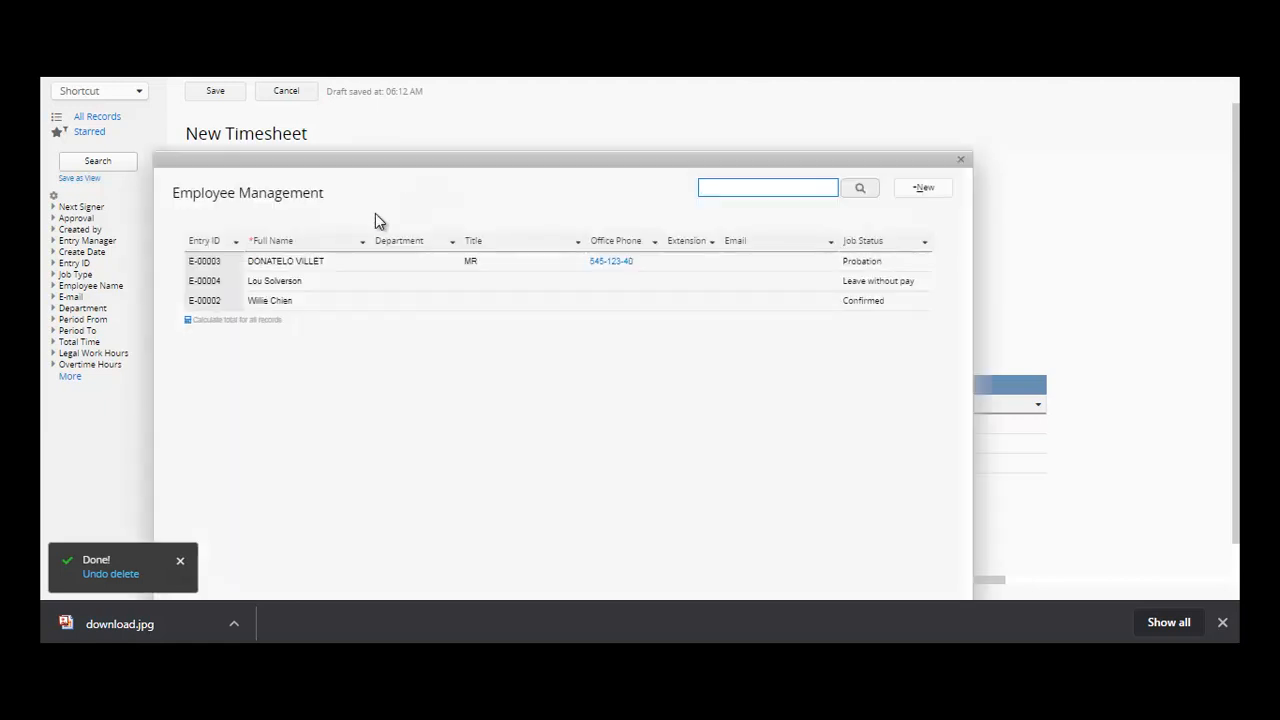
{"action": "left_click", "coordinate": [267, 265]}
{"action": "left_click", "coordinate": [343, 204]}
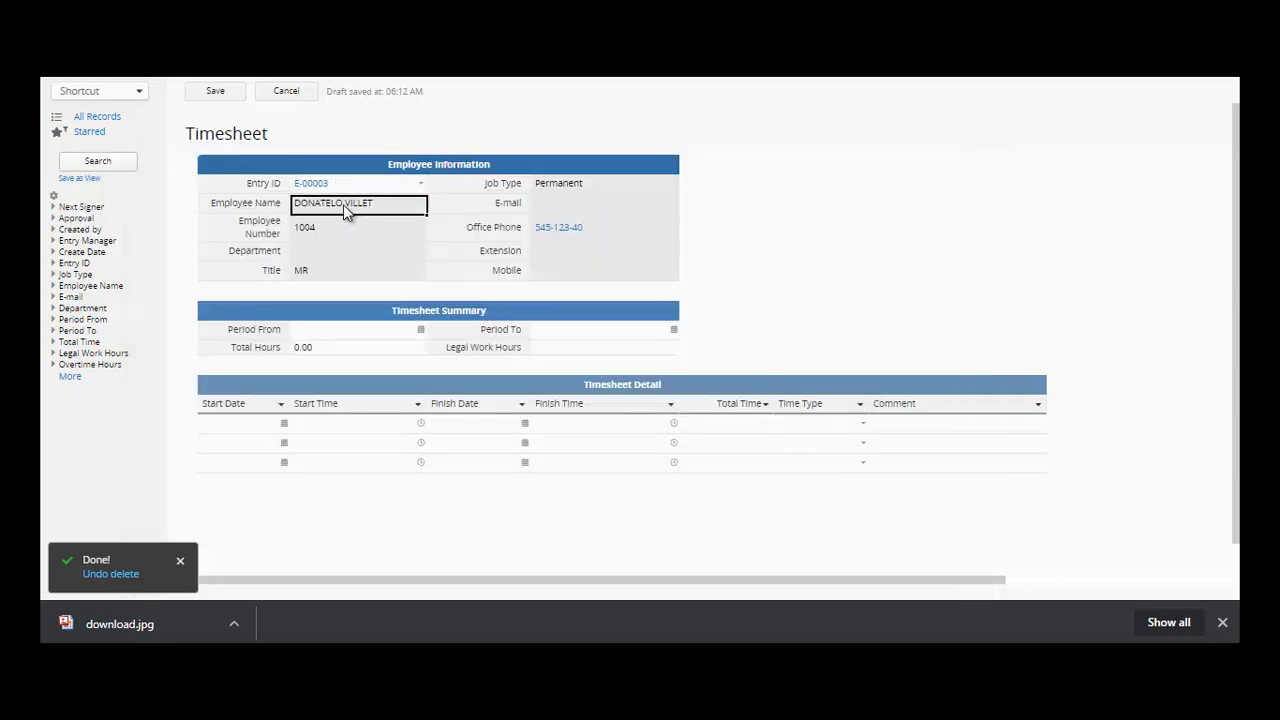
{"action": "left_click", "coordinate": [338, 229]}
{"action": "left_click", "coordinate": [338, 258]}
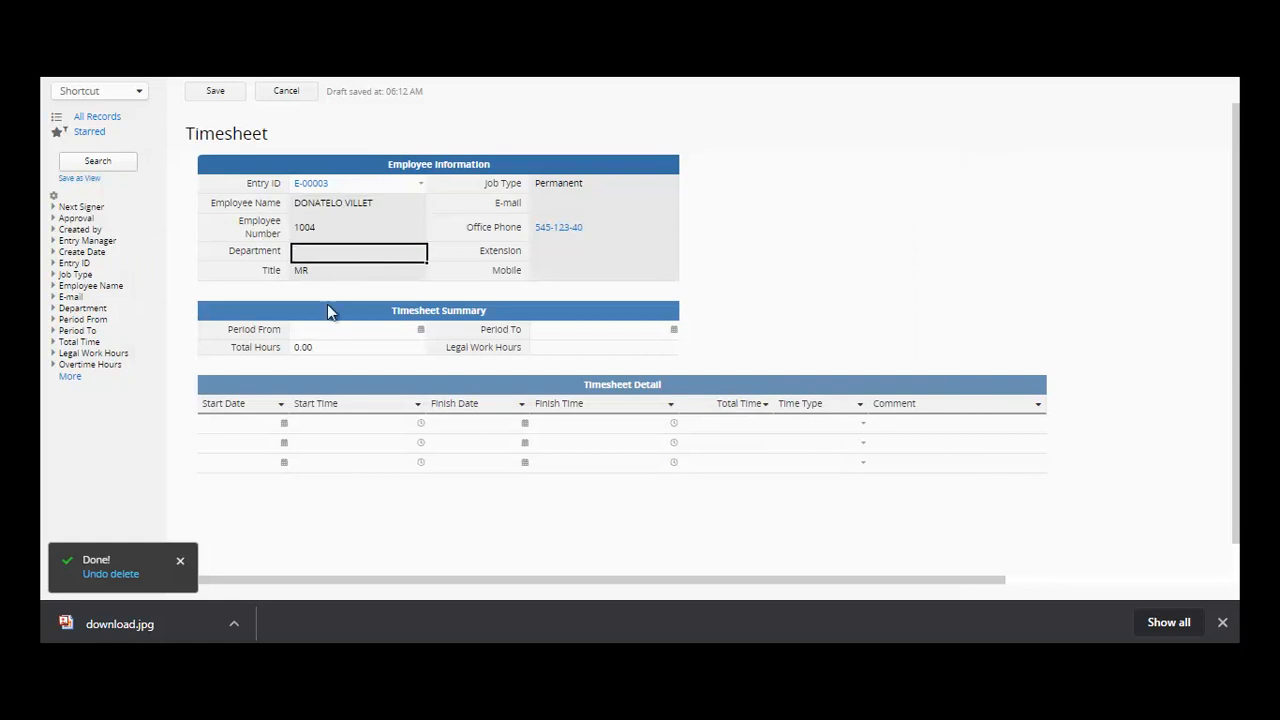
- Set the period from 2020/07/01 to 2020/07/30
{"action": "left_click", "coordinate": [421, 333]}
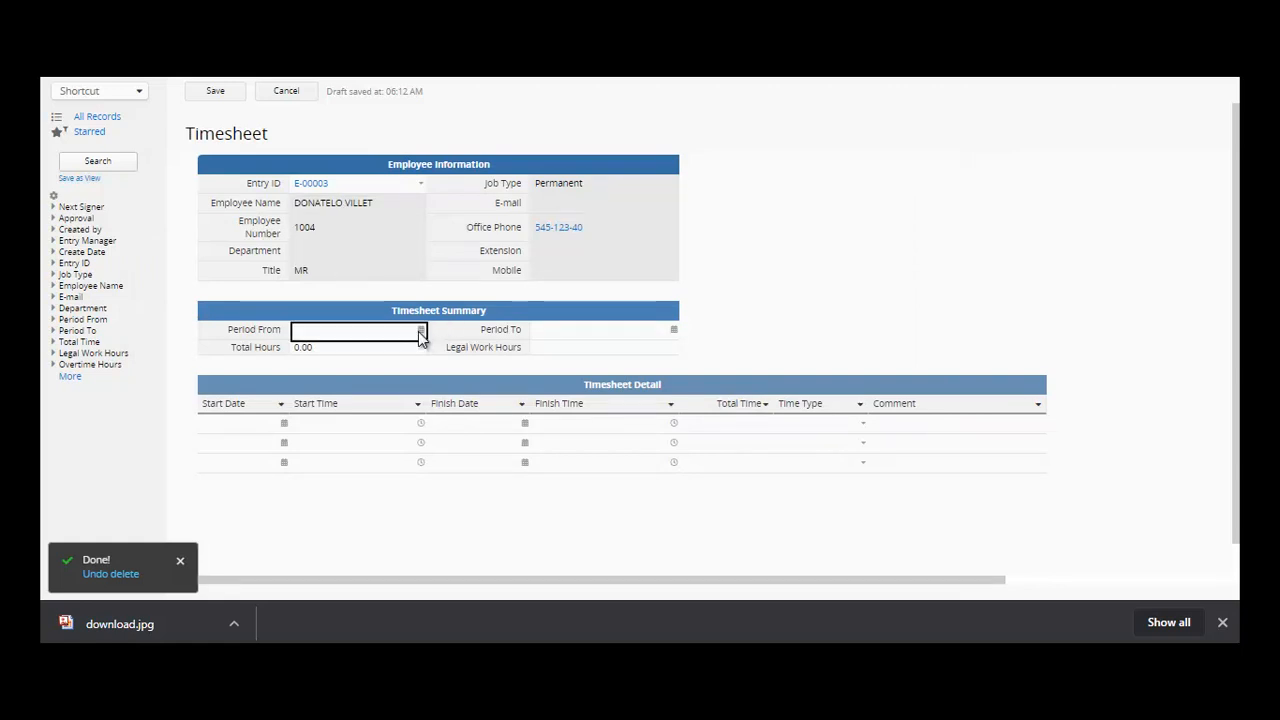
{"action": "left_click", "coordinate": [419, 331]}
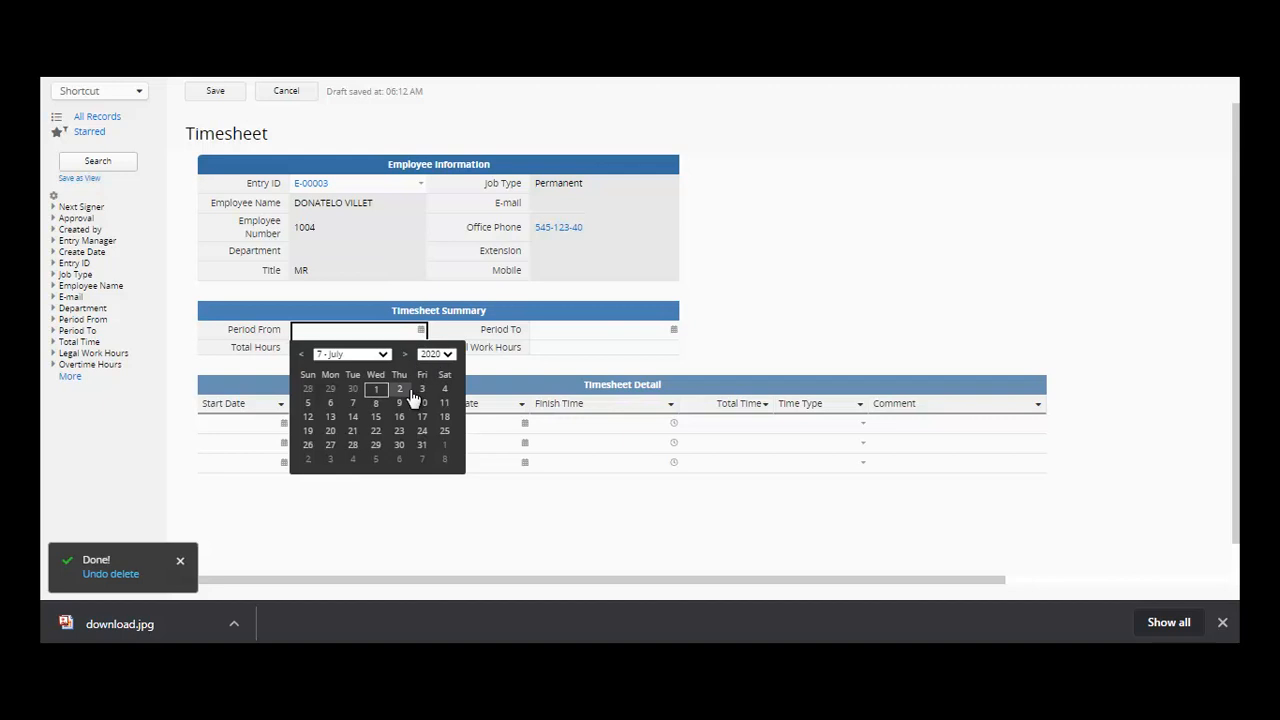
{"action": "left_click", "coordinate": [378, 391]}
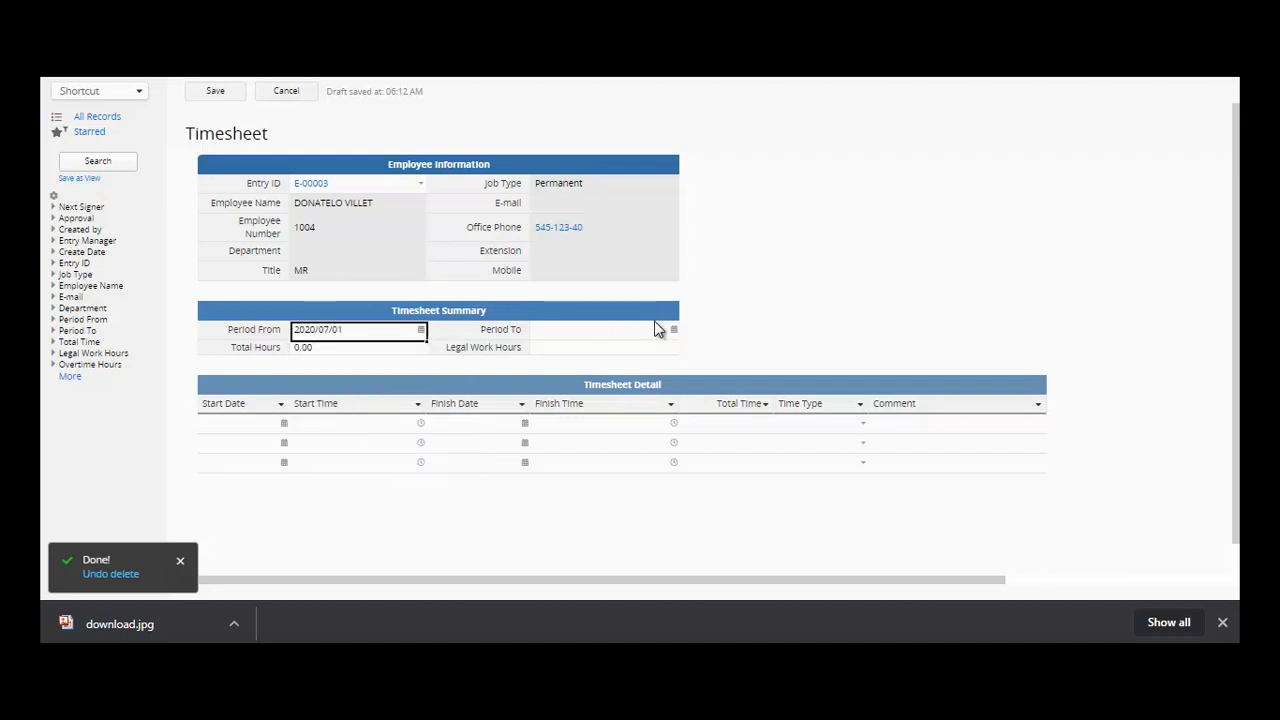
{"action": "left_click", "coordinate": [674, 331]}
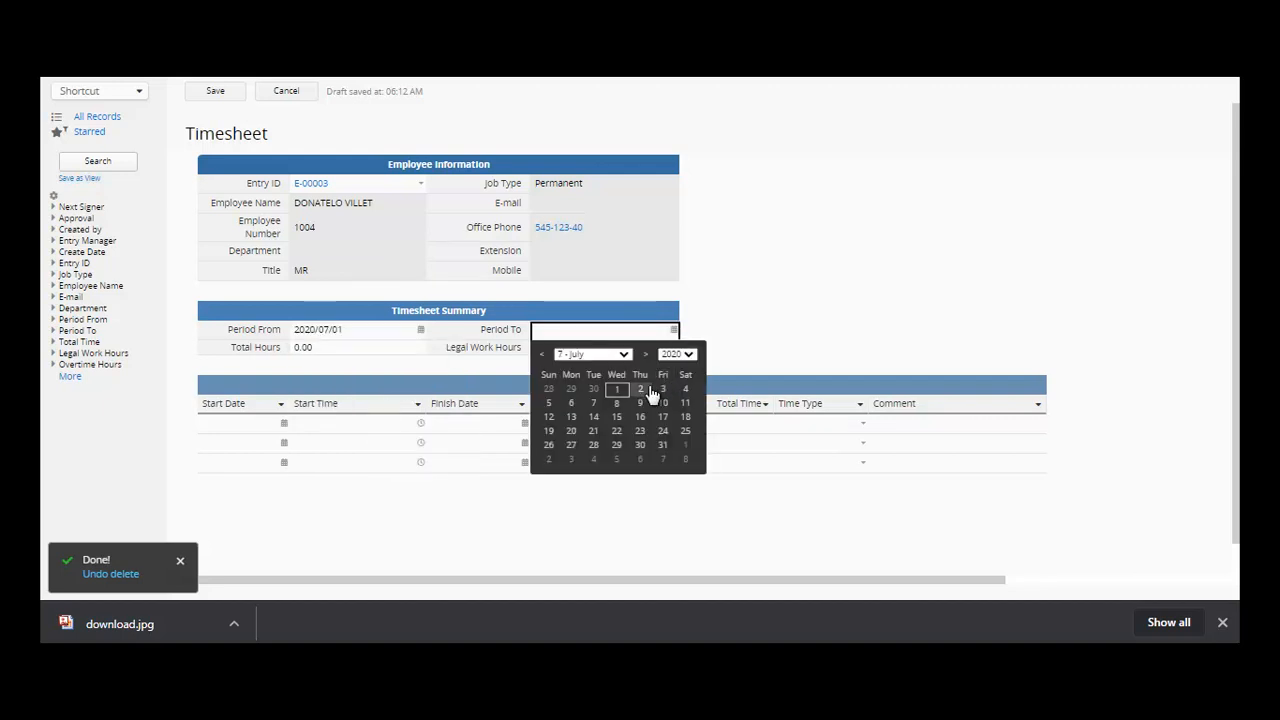
{"action": "left_click", "coordinate": [638, 445]}
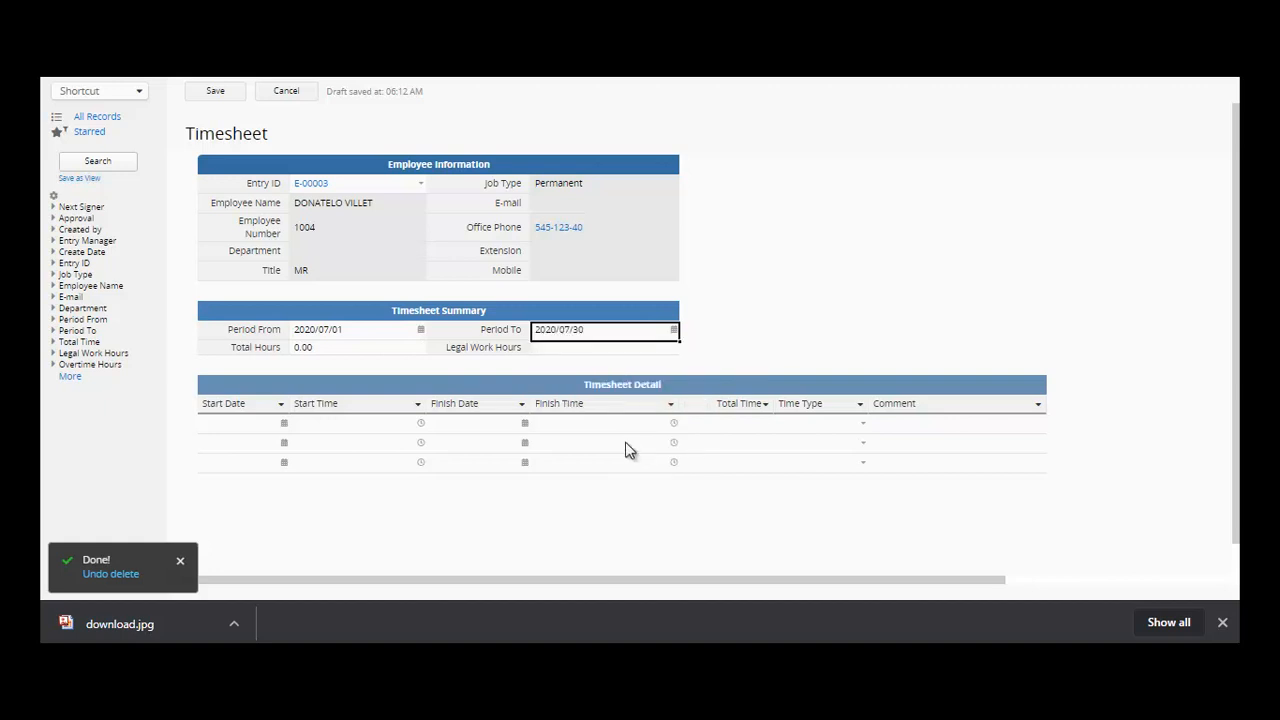
- Enter 8 for Total Hours and Legal Work Hours, then save the timesheet
{"action": "left_click", "coordinate": [386, 356]}
{"action": "left_click", "coordinate": [588, 347]}
{"action": "left_click", "coordinate": [386, 347]}
{"action": "type", "text": "8"}
{"action": "left_click", "coordinate": [590, 352]}
{"action": "type", "text": "8"}
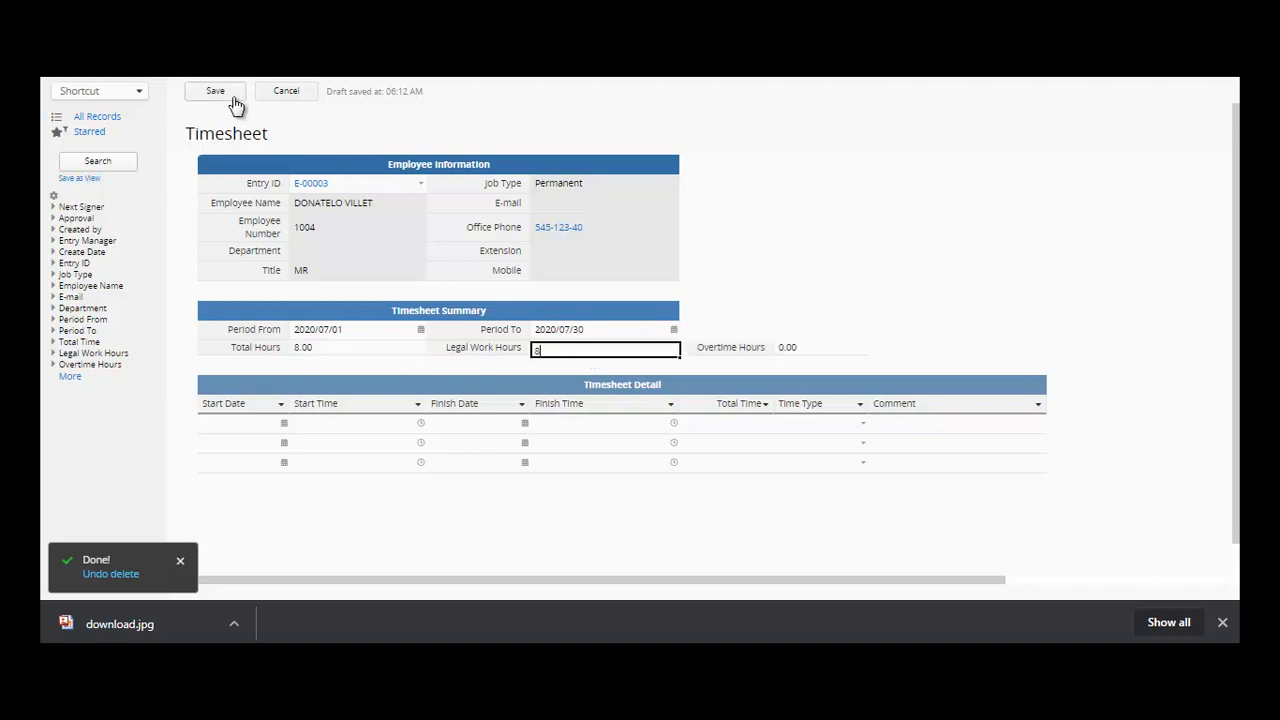
{"action": "left_click", "coordinate": [230, 94]}
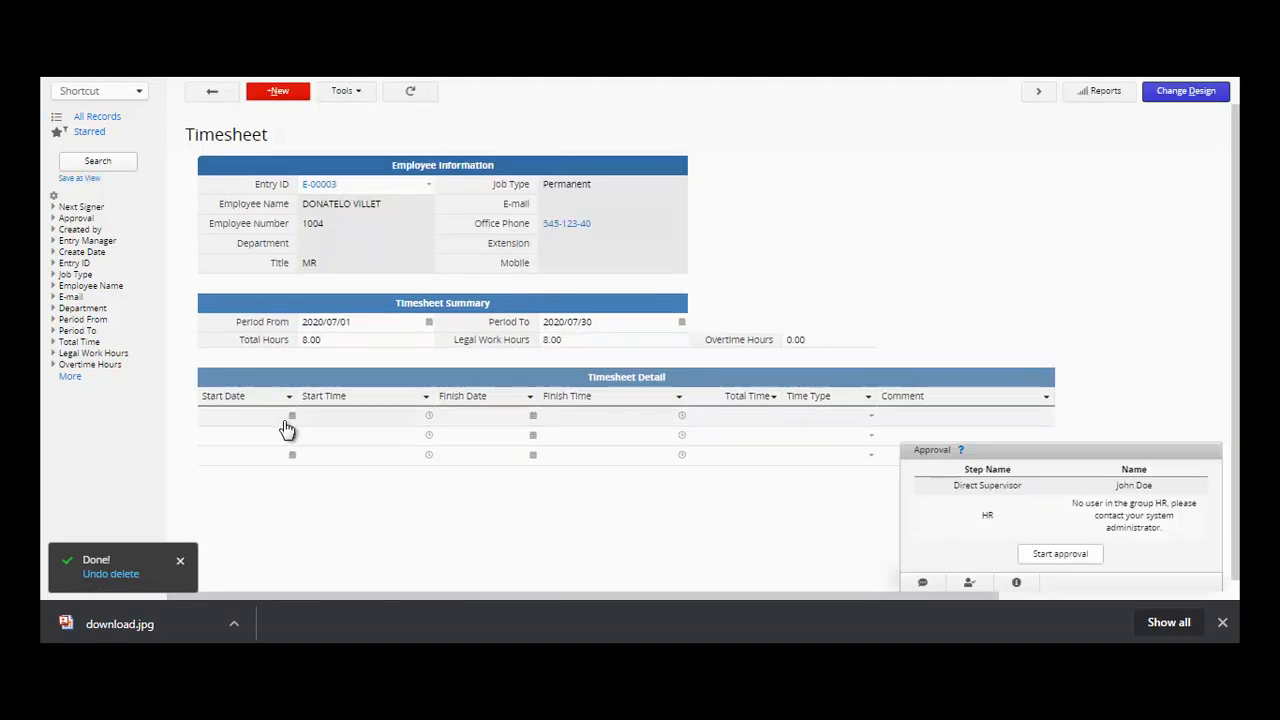
- Give detail row 1 a start of 2020/07/01 01:00 and finish of 2020/07/08 04:30
{"action": "left_click", "coordinate": [293, 425]}
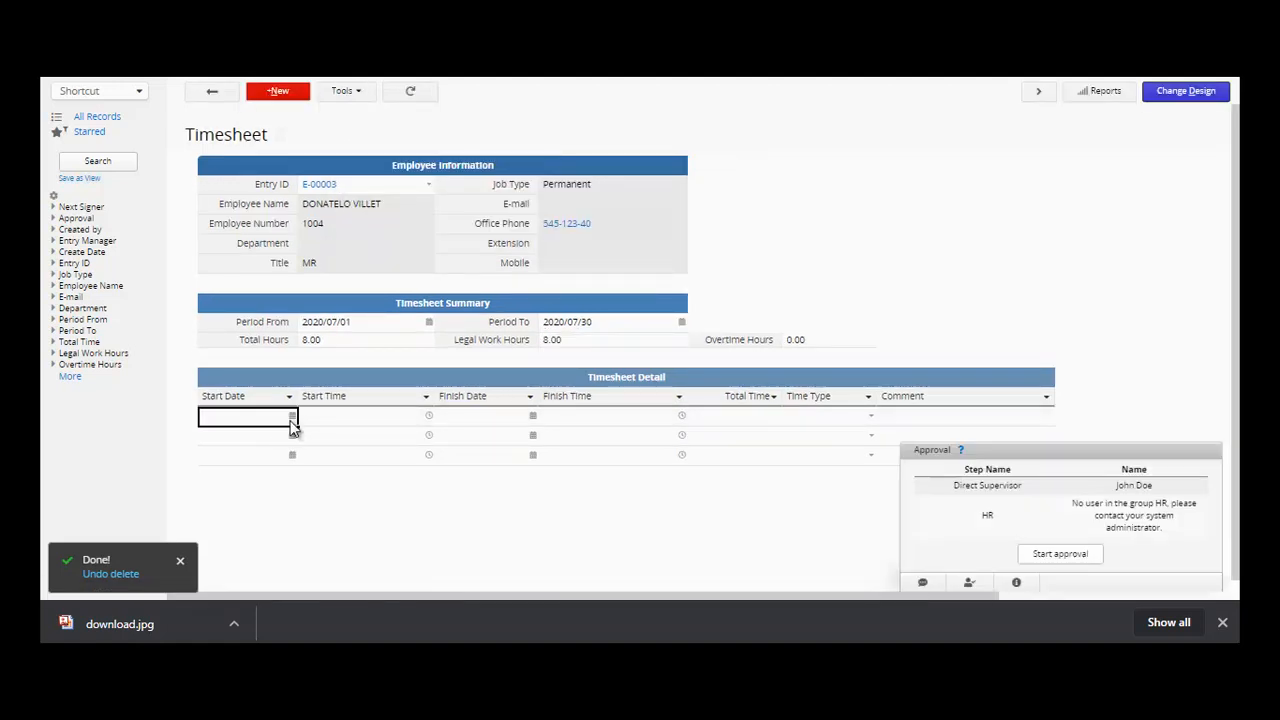
{"action": "left_click", "coordinate": [291, 420]}
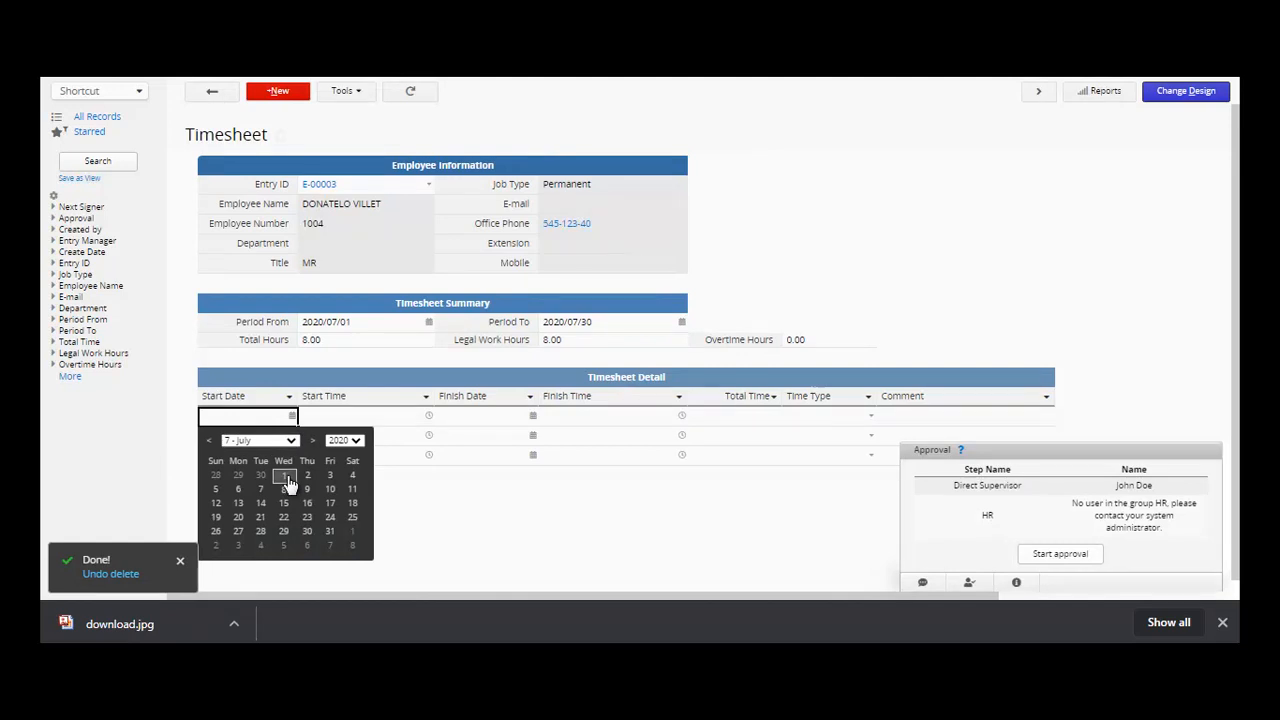
{"action": "left_click", "coordinate": [428, 445]}
{"action": "left_click", "coordinate": [430, 416]}
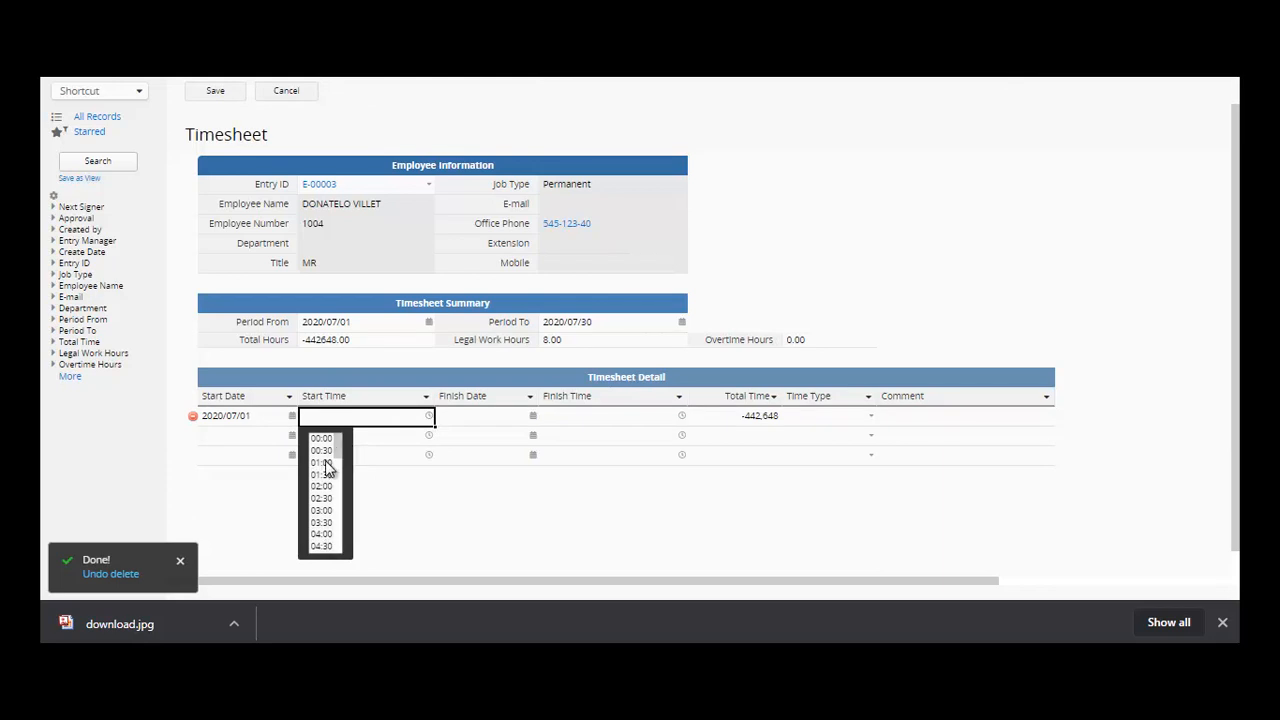
{"action": "left_click", "coordinate": [326, 468]}
{"action": "left_click", "coordinate": [533, 417]}
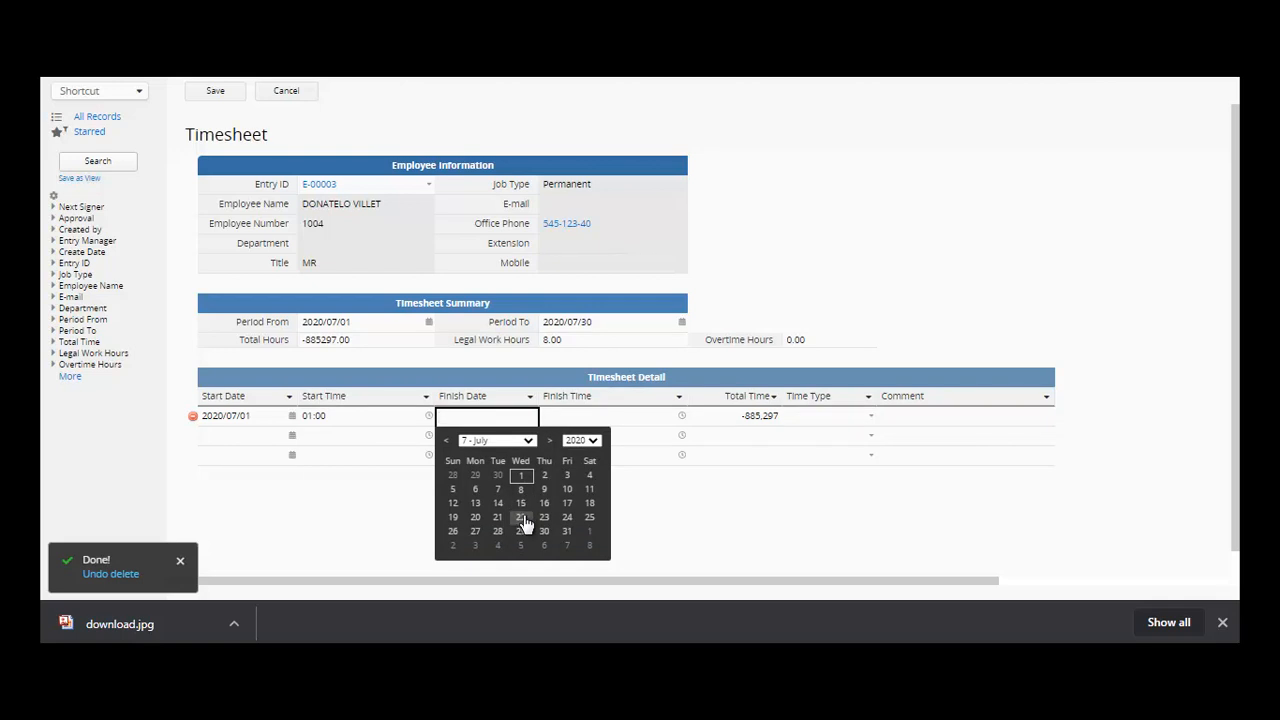
{"action": "left_click", "coordinate": [520, 489]}
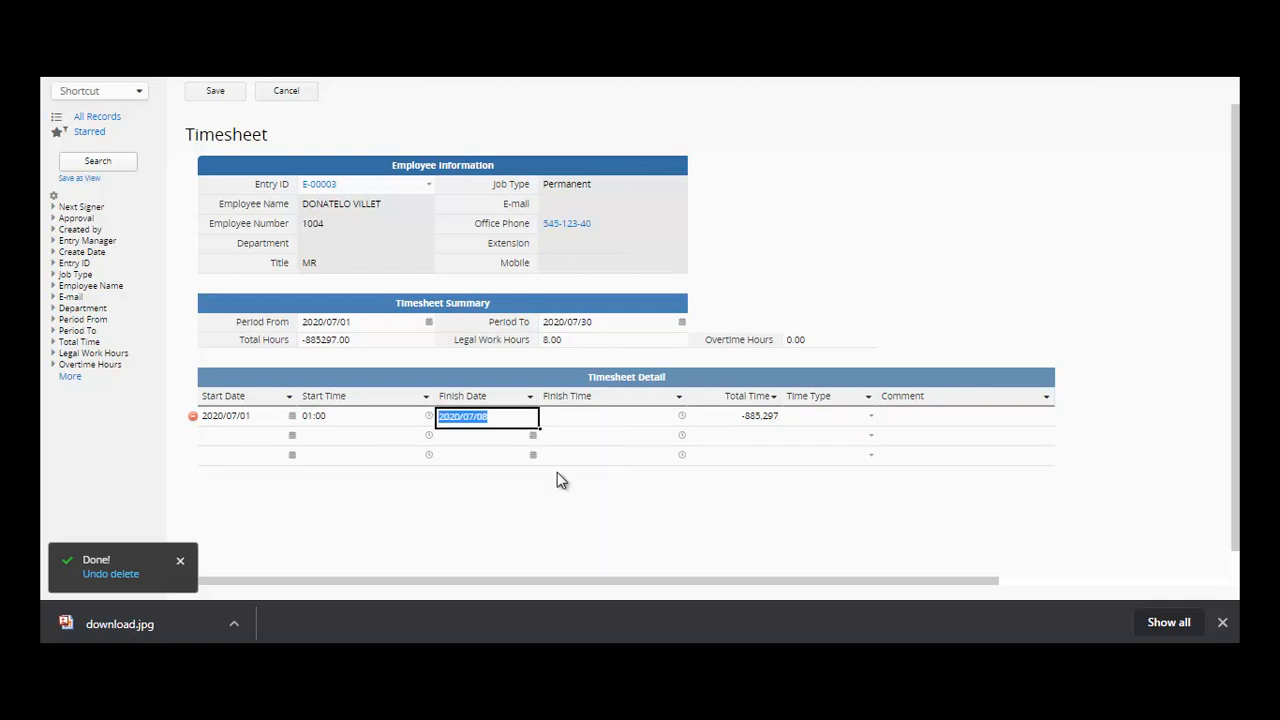
{"action": "left_click", "coordinate": [683, 420]}
{"action": "left_click", "coordinate": [683, 419]}
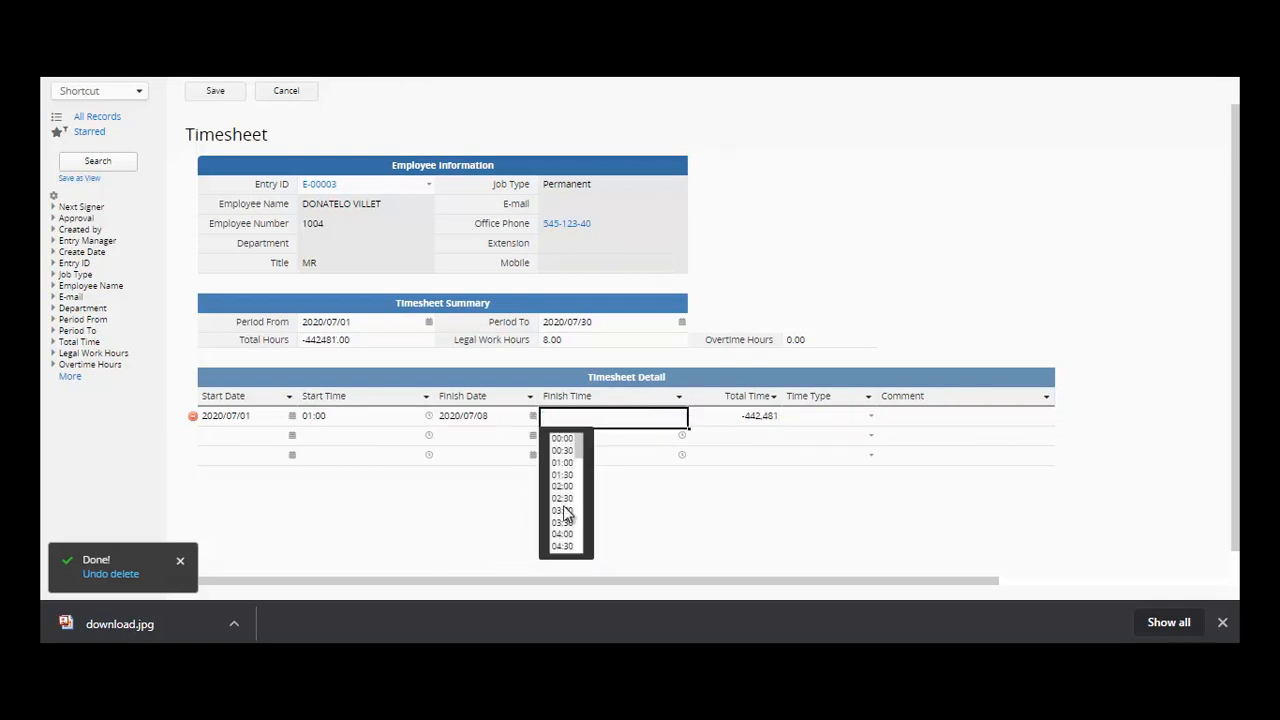
{"action": "left_click", "coordinate": [564, 549]}
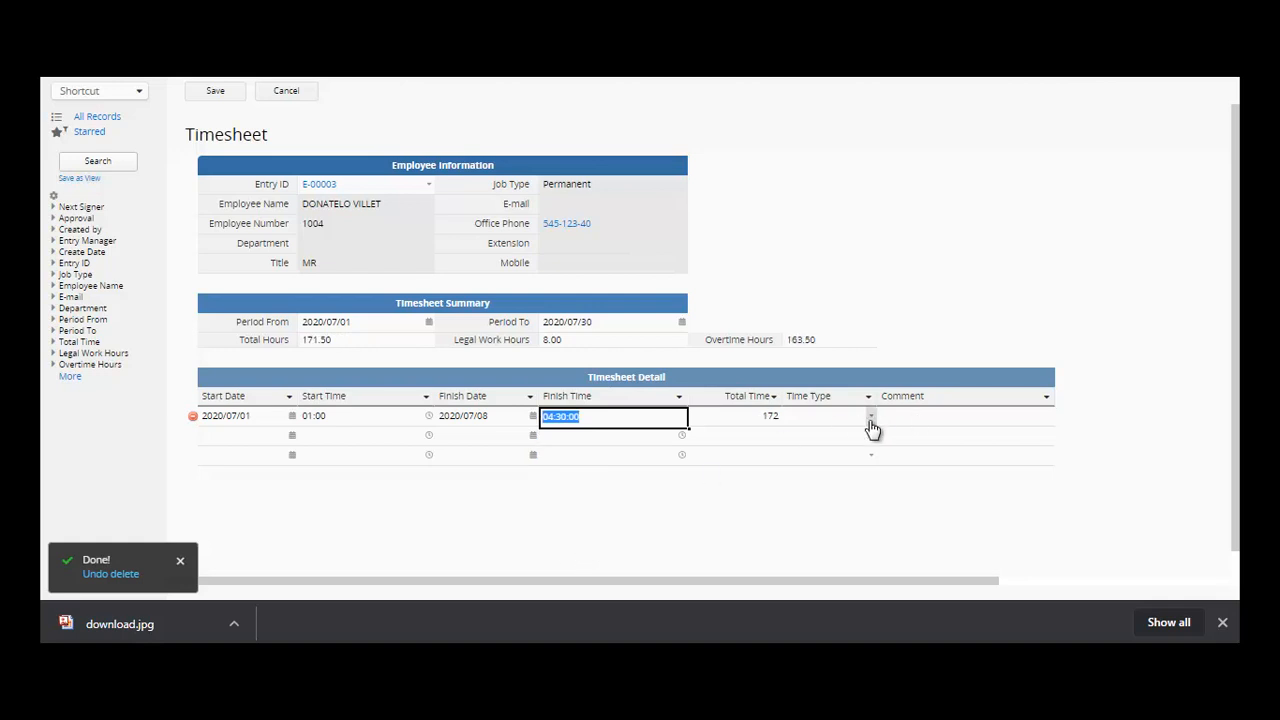
- Set the row's Time Type to Normal, comment NORMAL SCHEDULE, and save the timesheet
{"action": "left_click", "coordinate": [871, 418]}
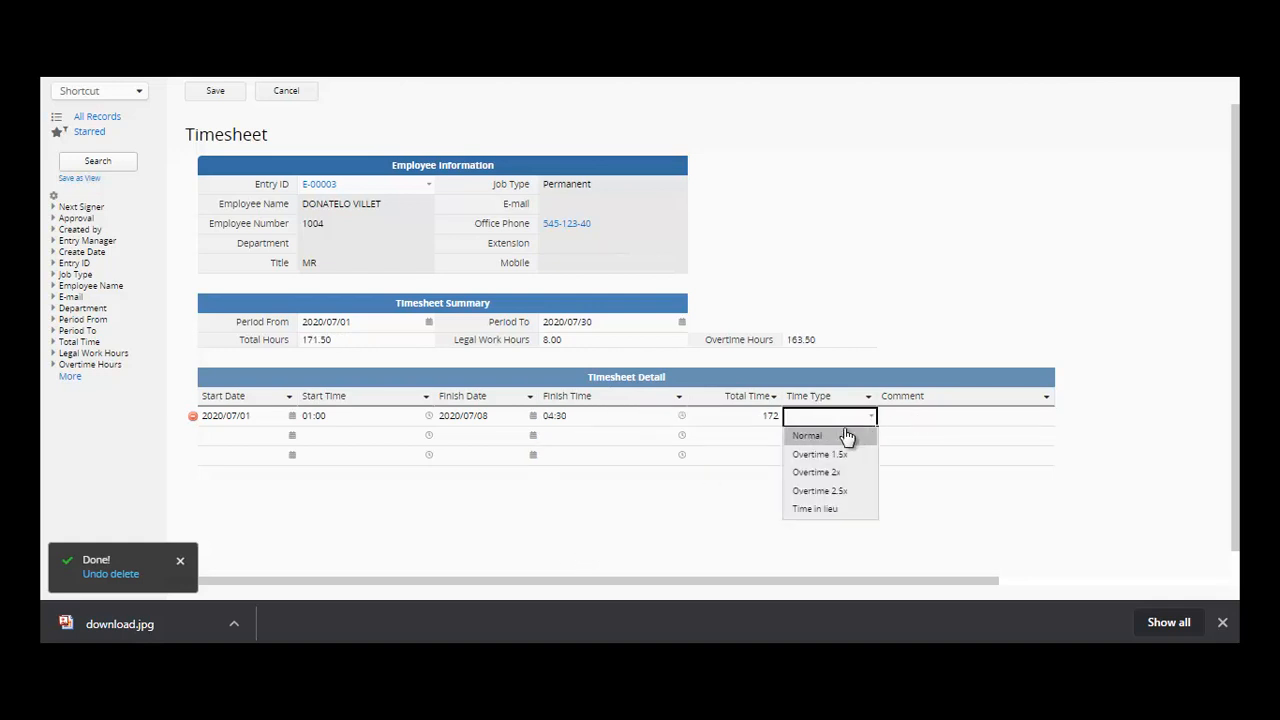
{"action": "left_click", "coordinate": [846, 436]}
{"action": "left_click", "coordinate": [924, 424]}
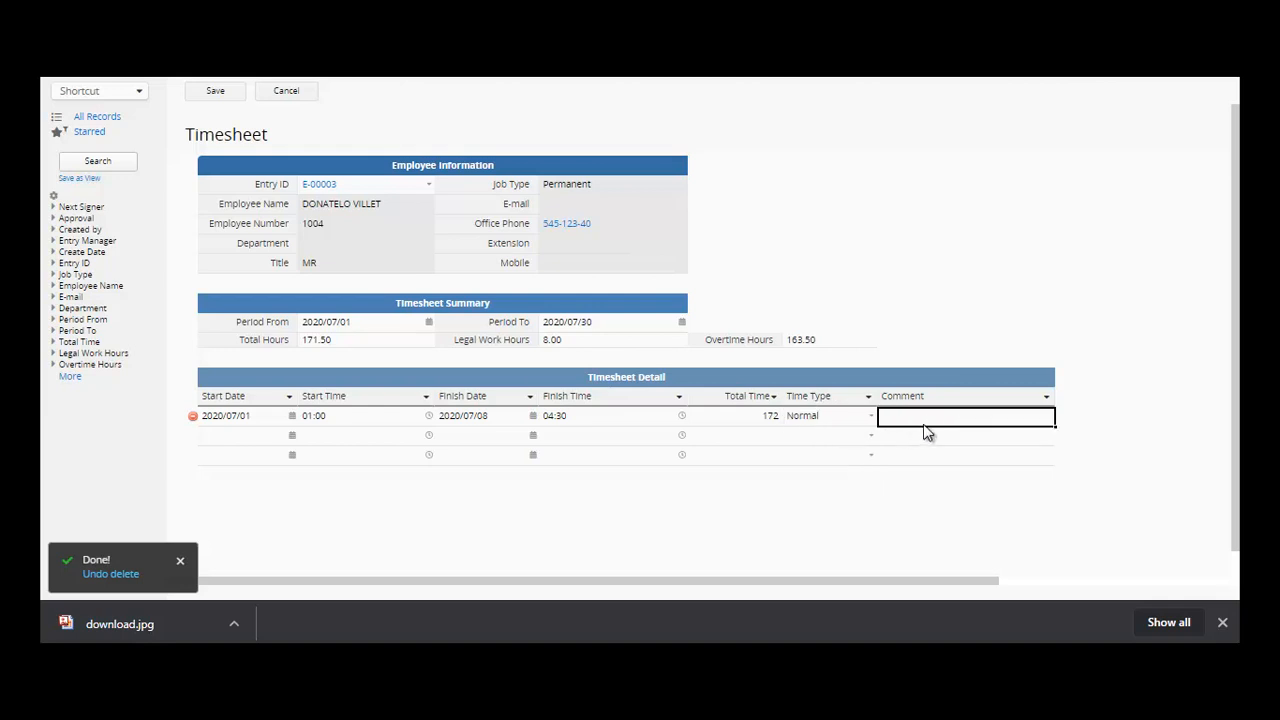
{"action": "type", "text": "REGULKAR"}
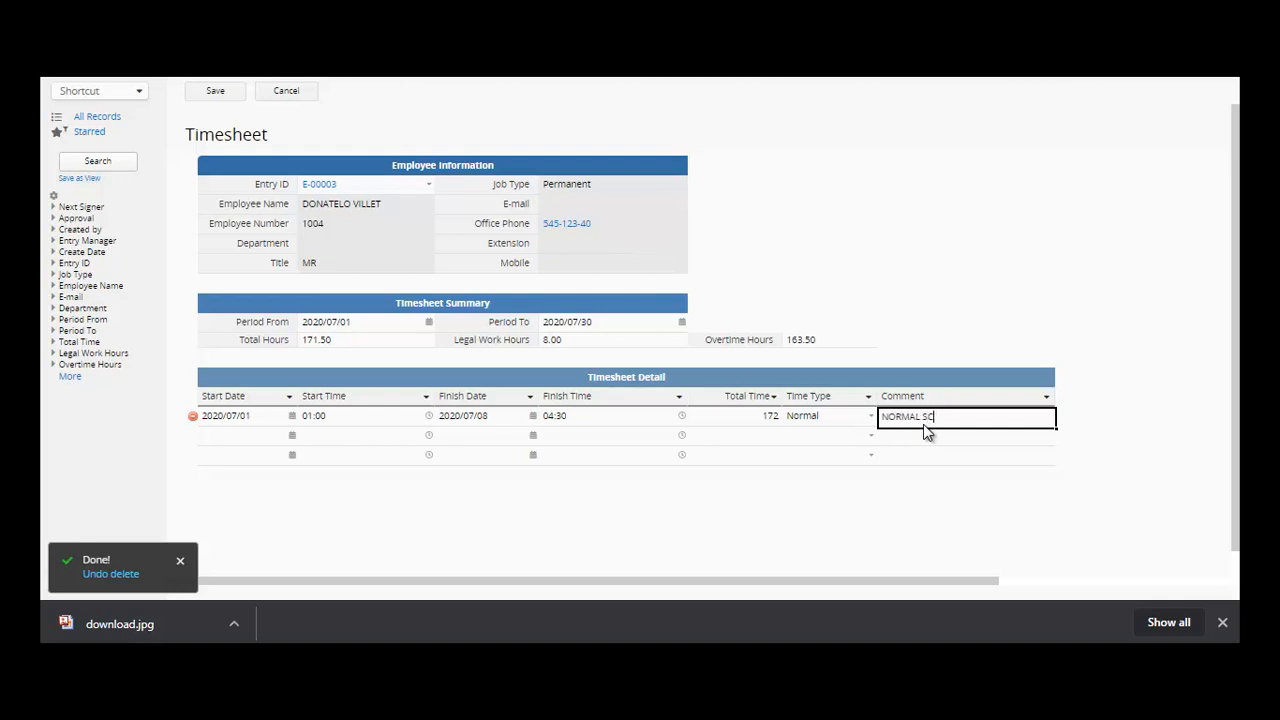
{"action": "type", "text": "EDULE"}
{"action": "left_click", "coordinate": [219, 90]}
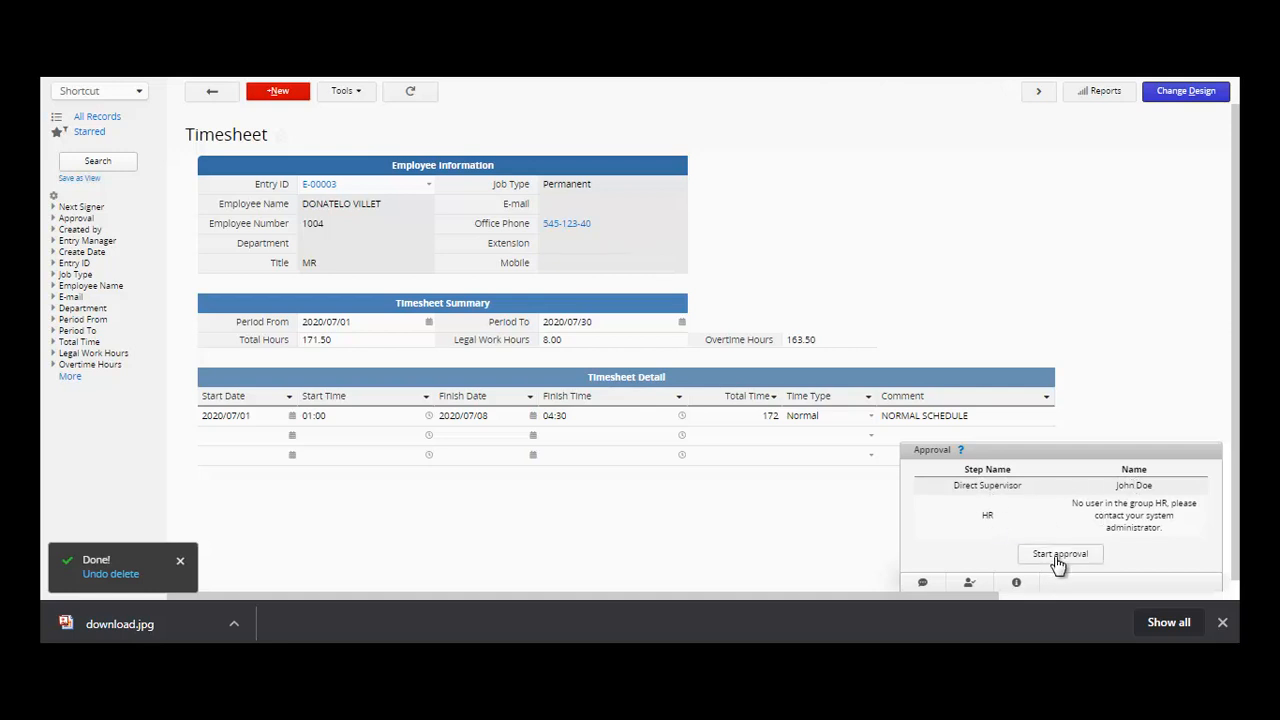
- Start approval on the timesheet entry and acknowledge the notice about choosing approvers
{"action": "left_click", "coordinate": [366, 344]}
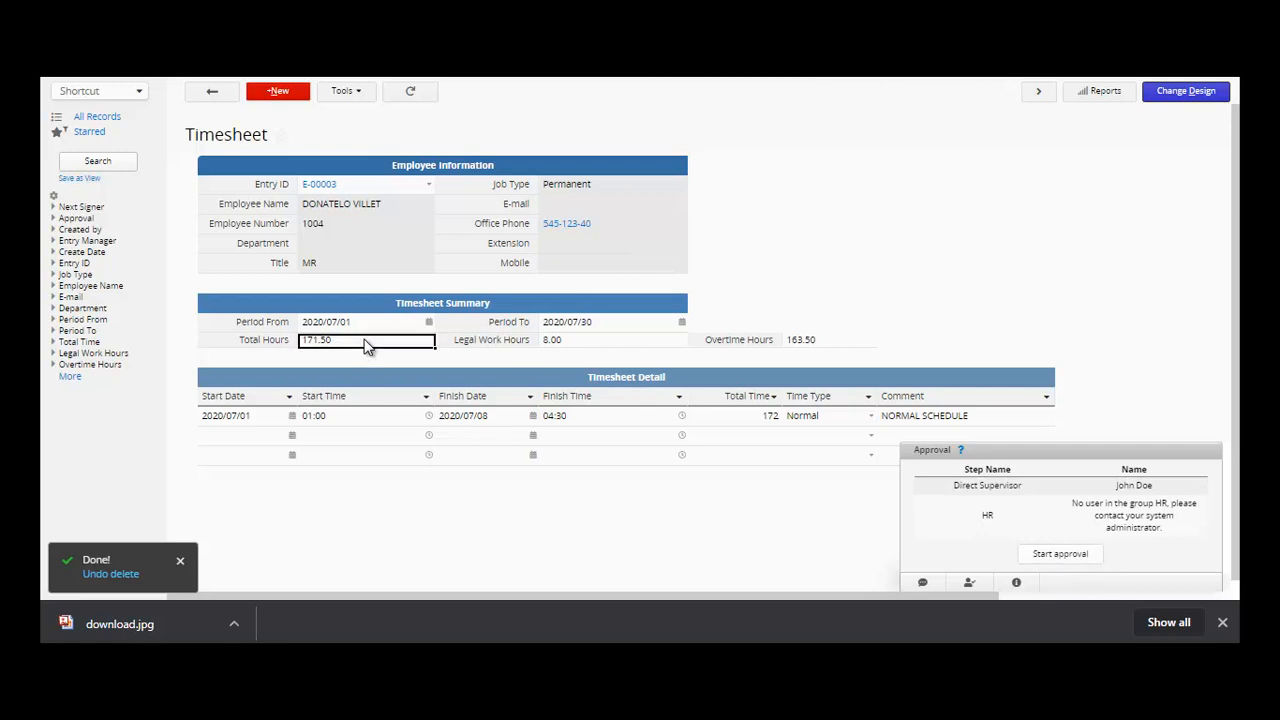
{"action": "left_click", "coordinate": [593, 341]}
{"action": "left_click", "coordinate": [858, 342]}
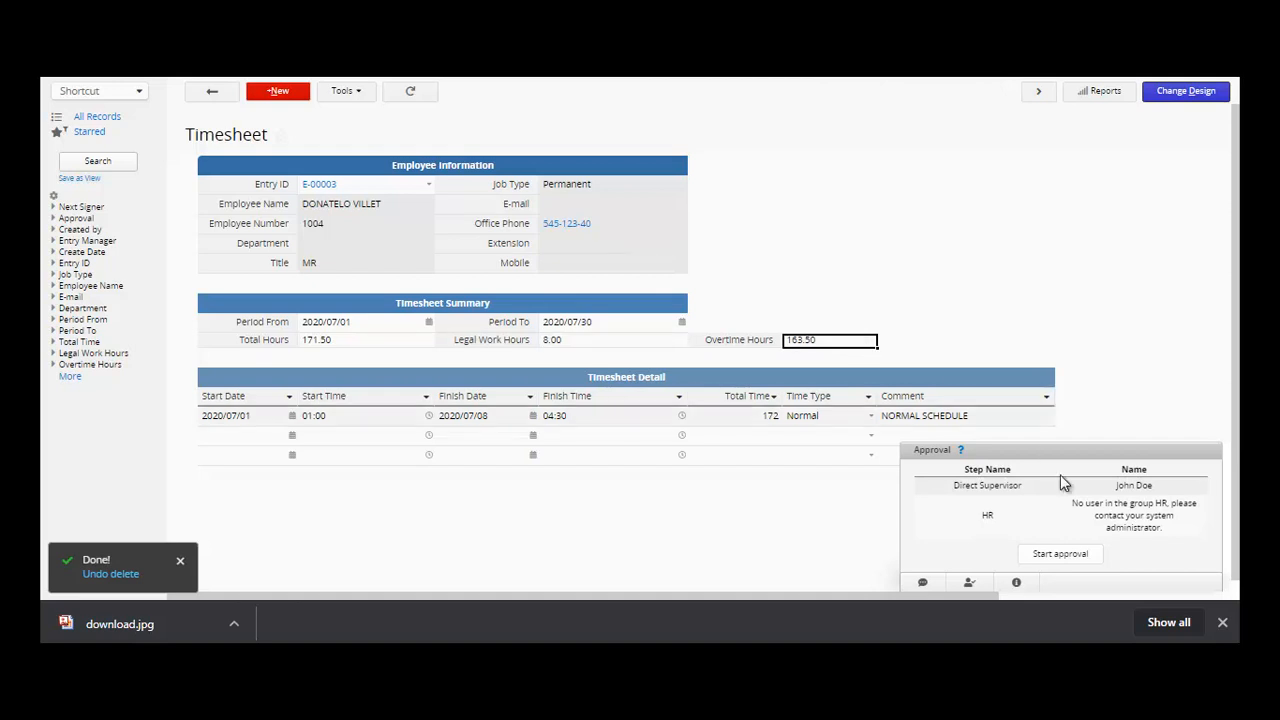
{"action": "left_click", "coordinate": [1059, 562]}
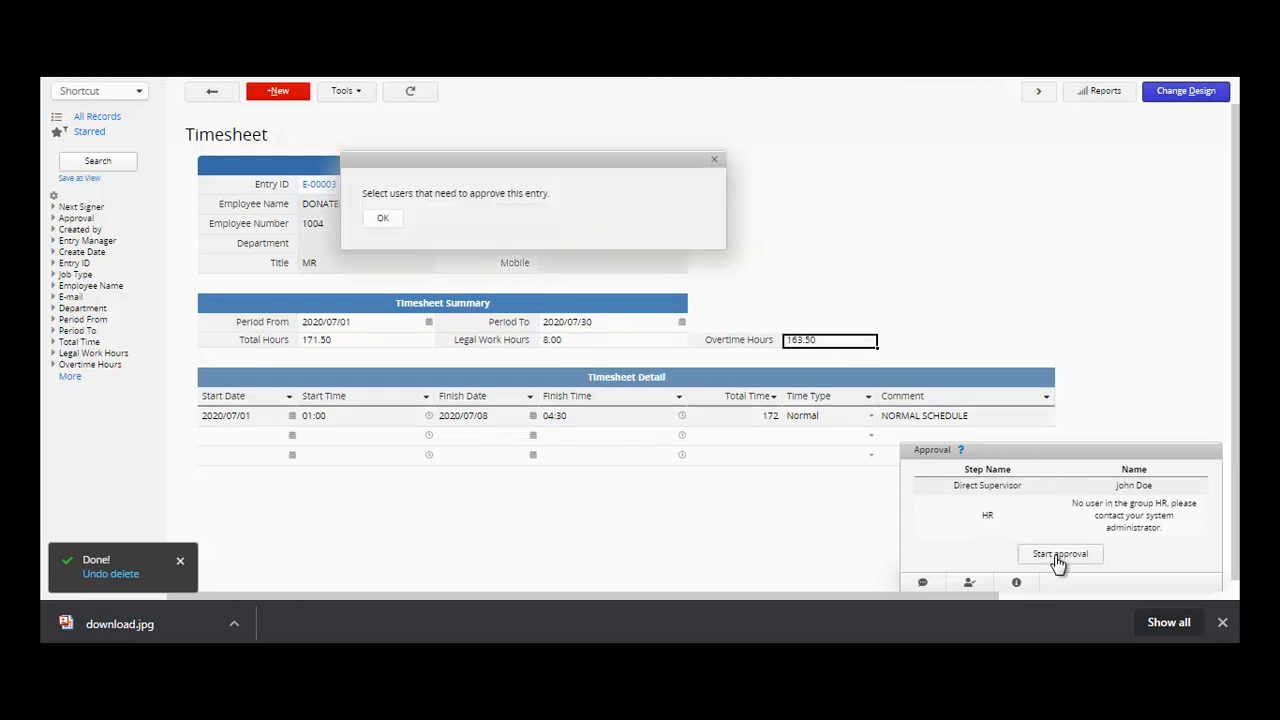
{"action": "left_click", "coordinate": [383, 221]}
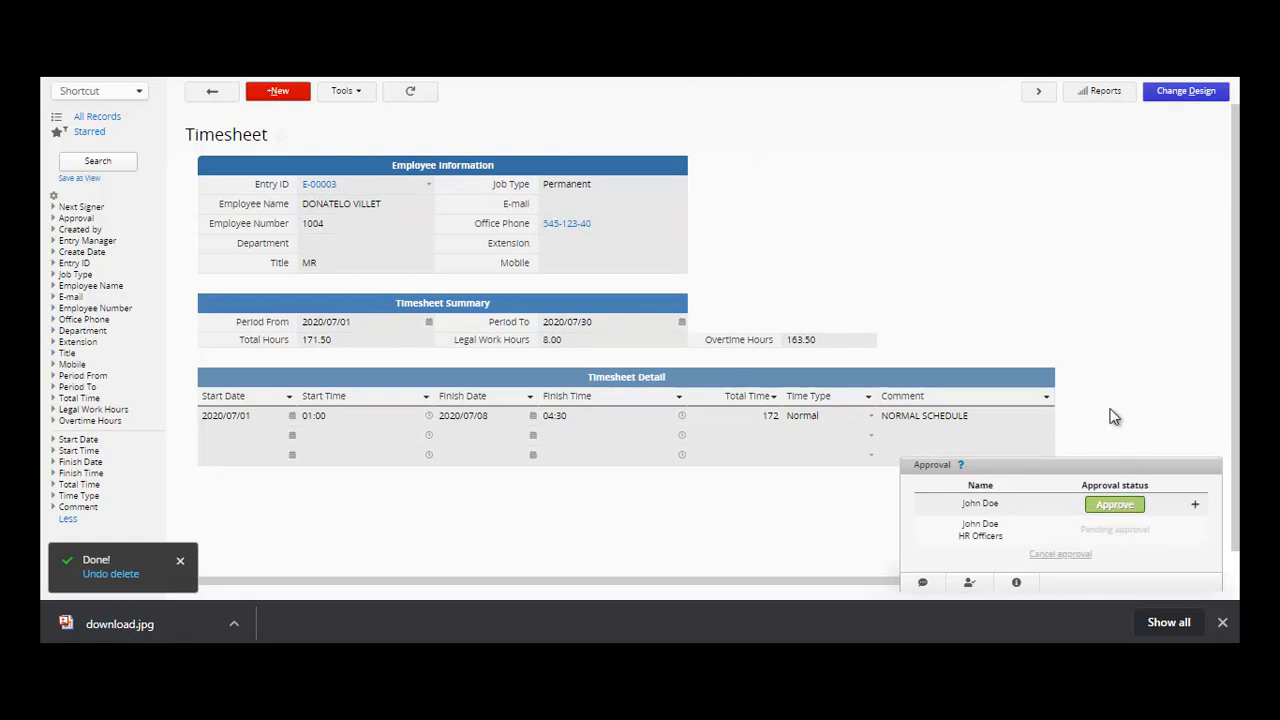
- Approve the first approval step with the reason 'APPROVAL'
{"action": "left_click", "coordinate": [1112, 516]}
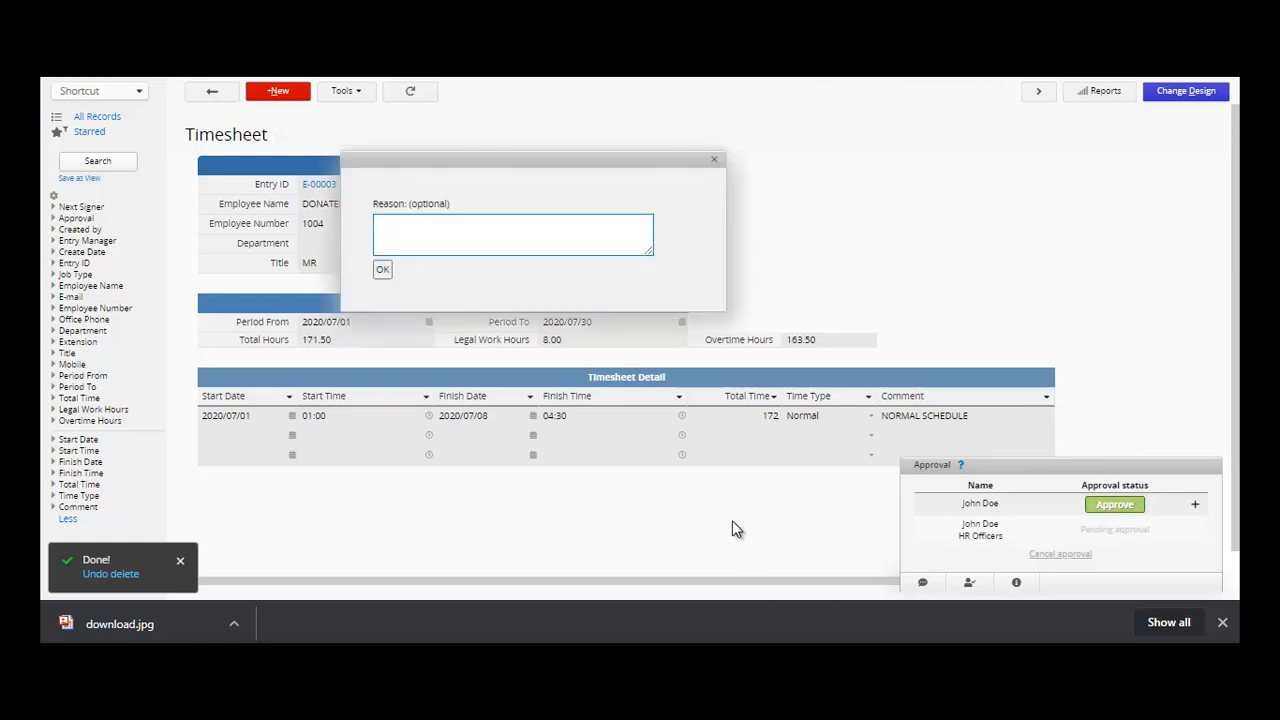
{"action": "type", "text": "OKPROV"}
{"action": "key", "text": "BackSpace"}
{"action": "key", "text": "BackSpace"}
{"action": "key", "text": "BackSpace"}
{"action": "type", "text": "VAL"}
{"action": "left_click", "coordinate": [383, 271]}
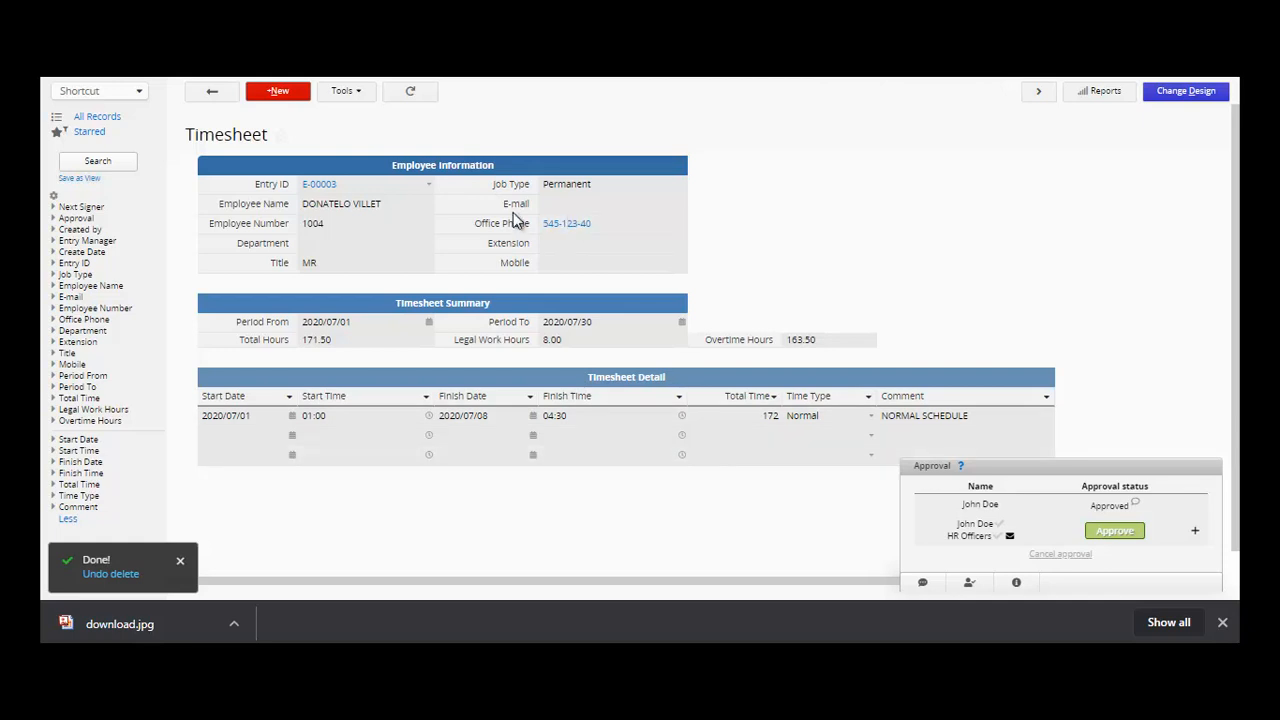
- Preview the linked employee's record from the Entry ID link, then close the panel
{"action": "left_click", "coordinate": [320, 185]}
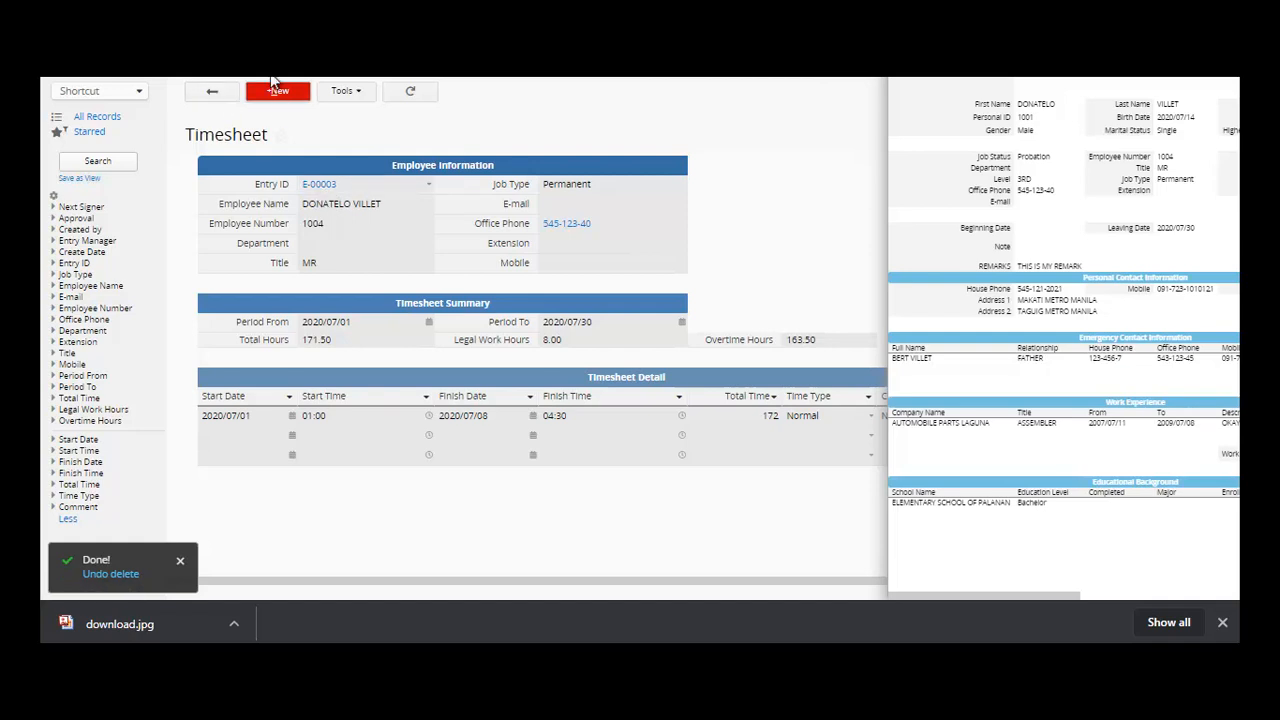
{"action": "mouse_move", "coordinate": [260, 72]}
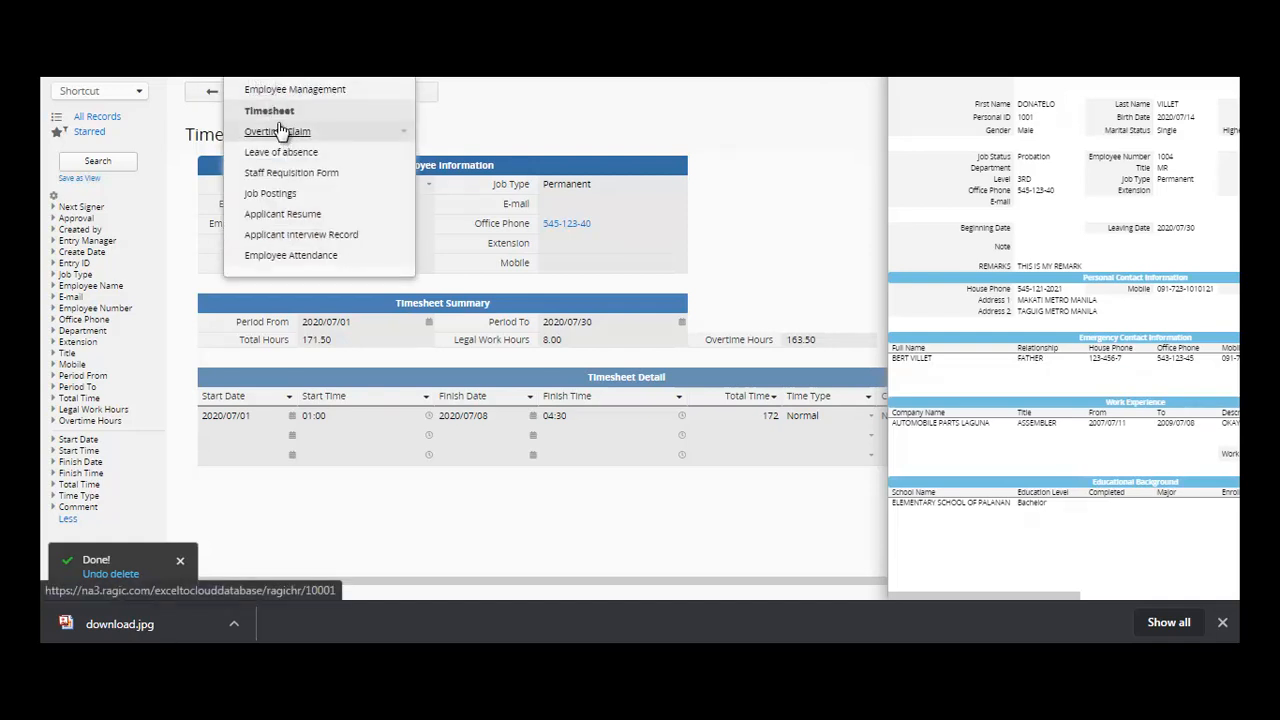
{"action": "left_click", "coordinate": [603, 92]}
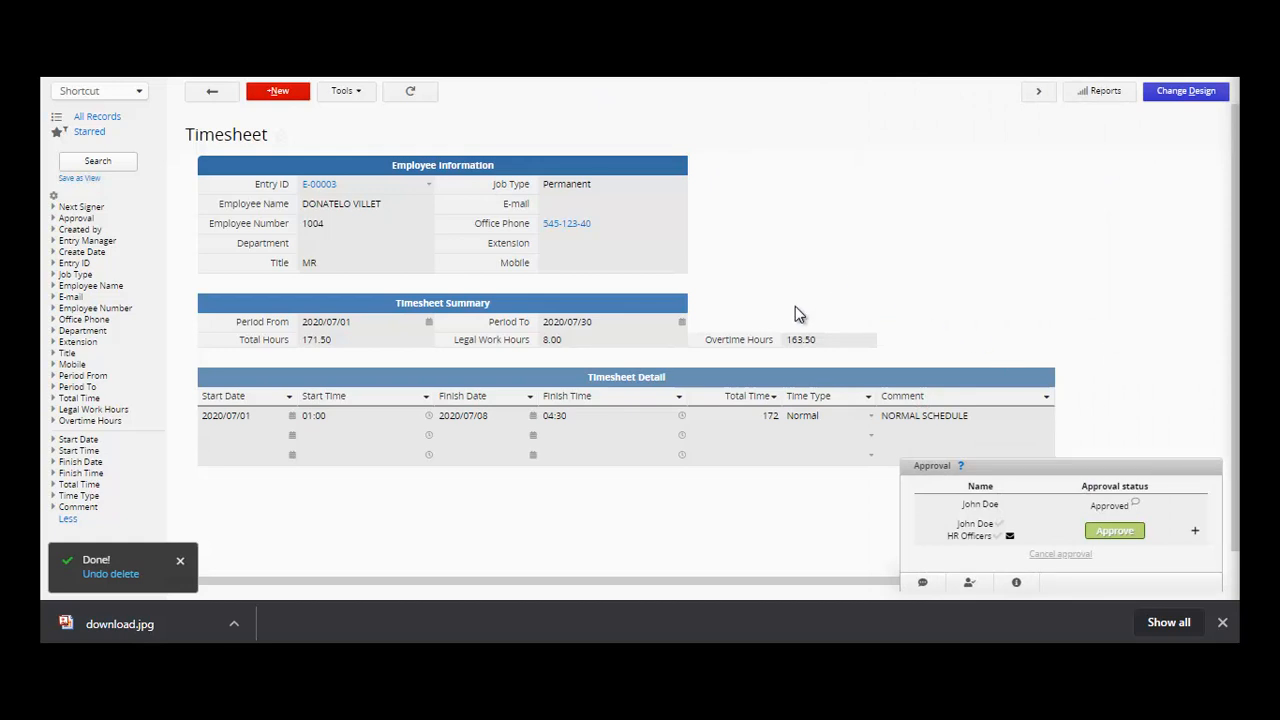
- Select the Total Hours, Legal Work Hours and Overtime Hours values, then enter Change Design
{"action": "left_click", "coordinate": [380, 347]}
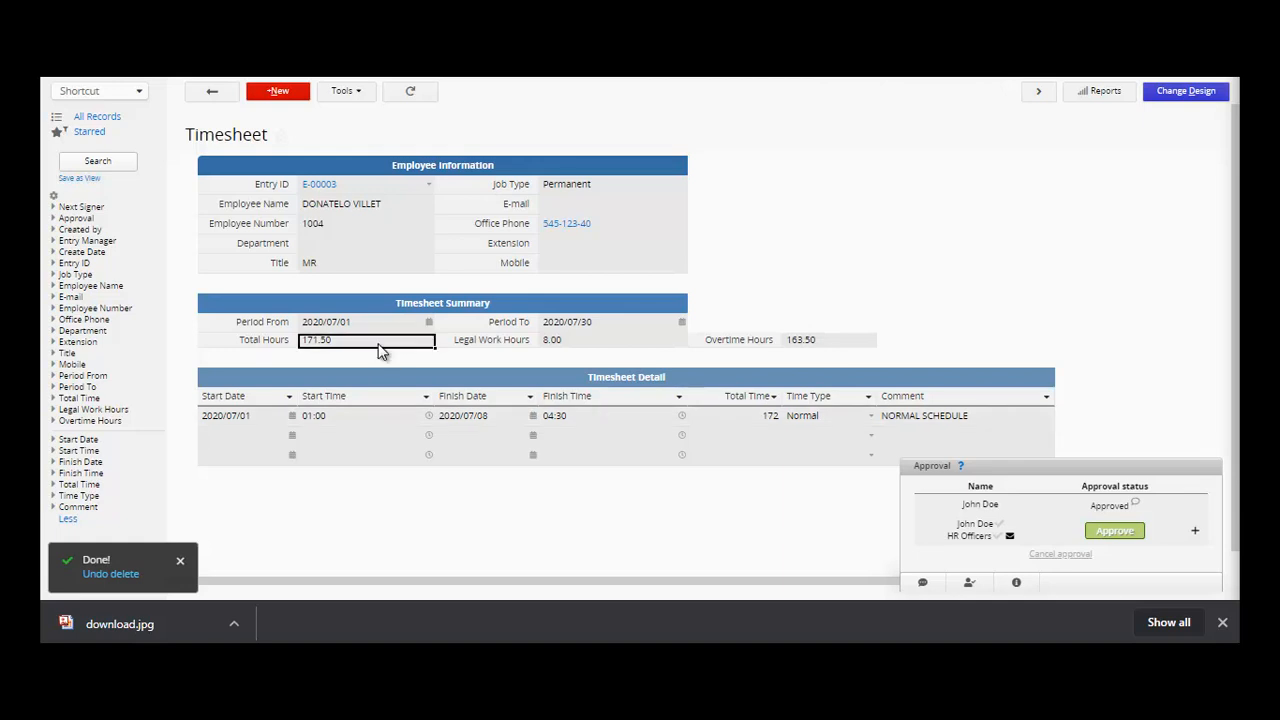
{"action": "left_click", "coordinate": [574, 346]}
{"action": "left_click", "coordinate": [380, 347]}
{"action": "left_click", "coordinate": [578, 347]}
{"action": "left_click", "coordinate": [828, 344]}
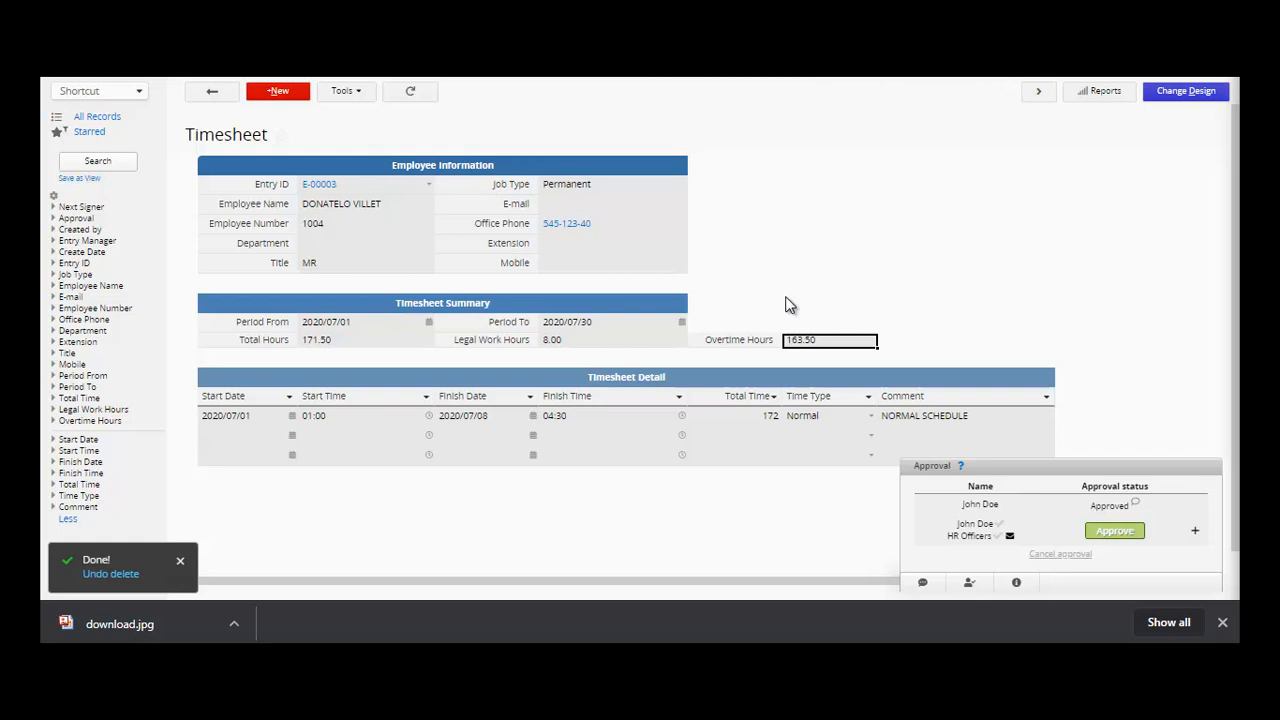
{"action": "left_click", "coordinate": [1187, 93]}
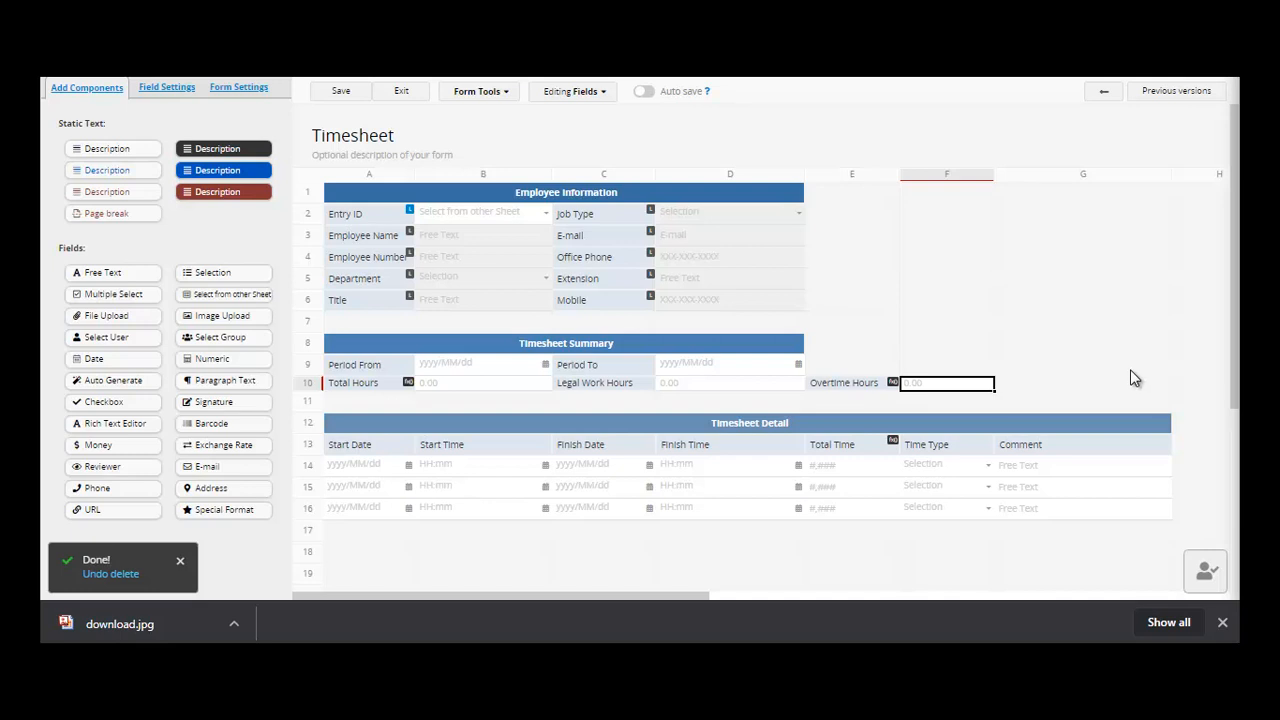
- Bring up the Overtime Hours formula IF(A10>C10,A10-C10,0) in Field Settings
{"action": "left_click", "coordinate": [826, 390]}
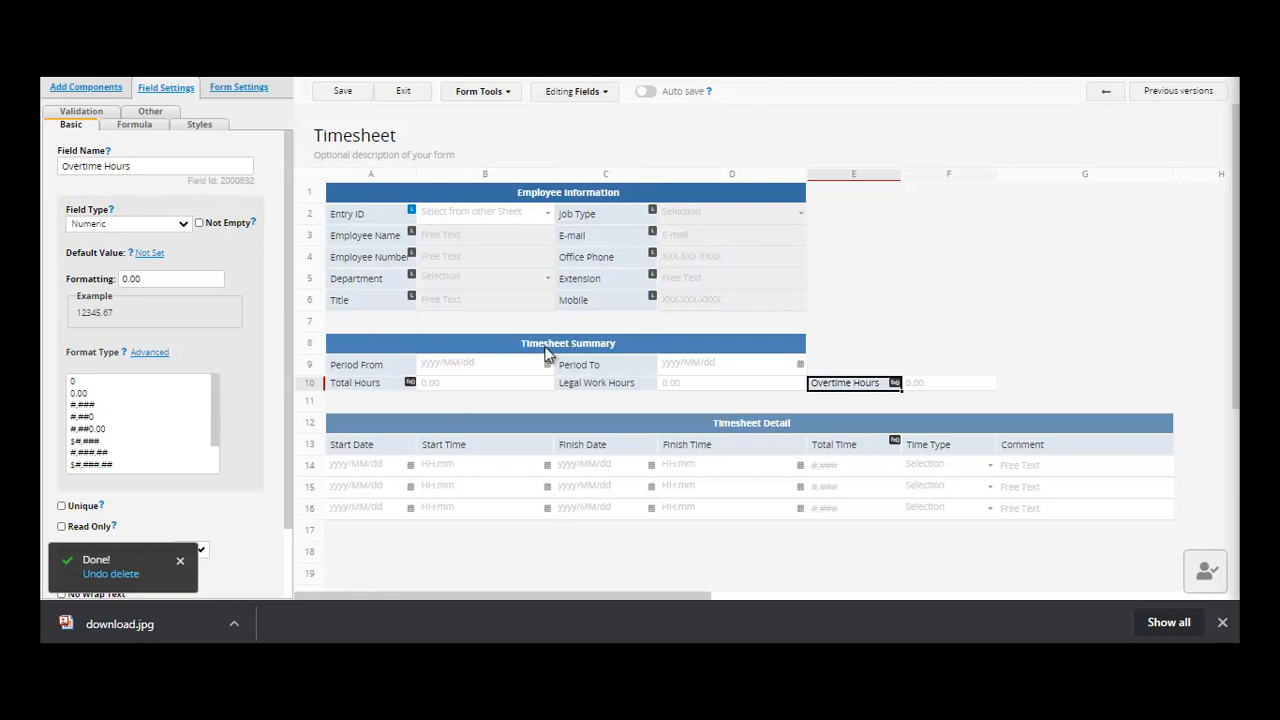
{"action": "left_click", "coordinate": [140, 132]}
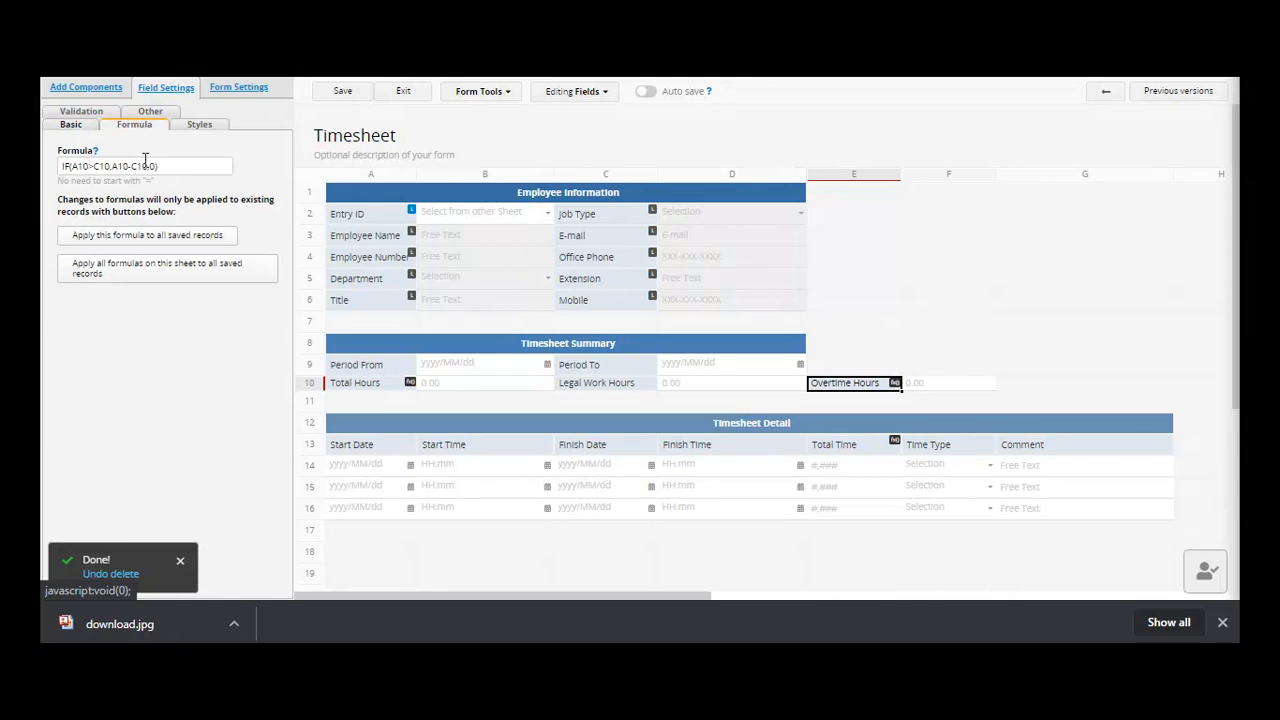
{"action": "left_click", "coordinate": [176, 166]}
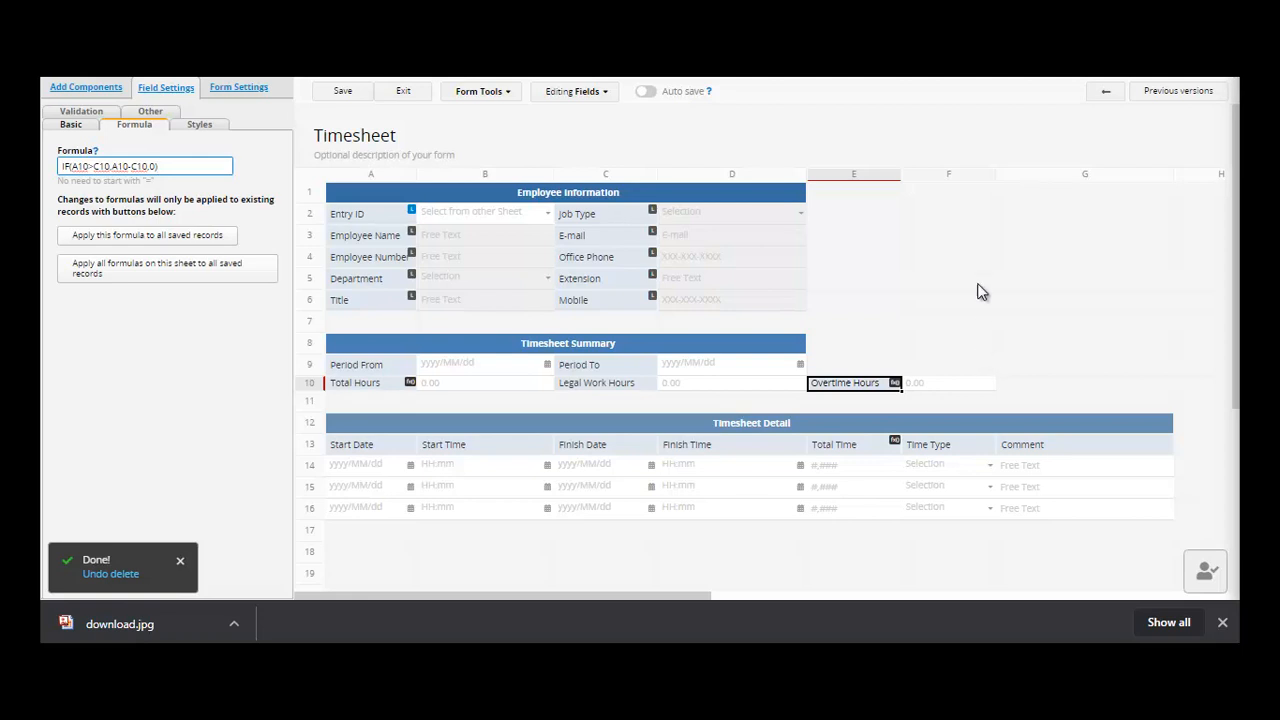
- Create fields PRICE, QUANITY and TOTAL in cells F3, F4 and F5
{"action": "left_click", "coordinate": [967, 246]}
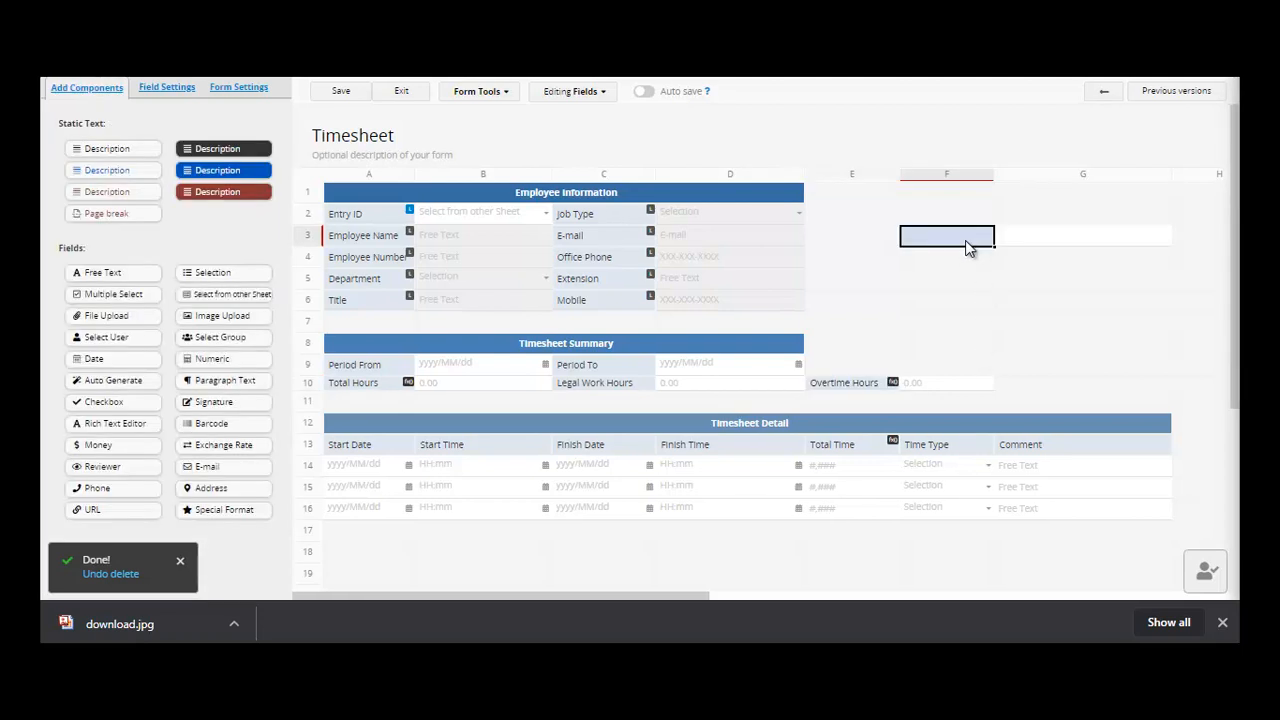
{"action": "type", "text": "PRIUCE"}
{"action": "key", "text": "BackSpace"}
{"action": "key", "text": "BackSpace"}
{"action": "key", "text": "BackSpace"}
{"action": "type", "text": "CE"}
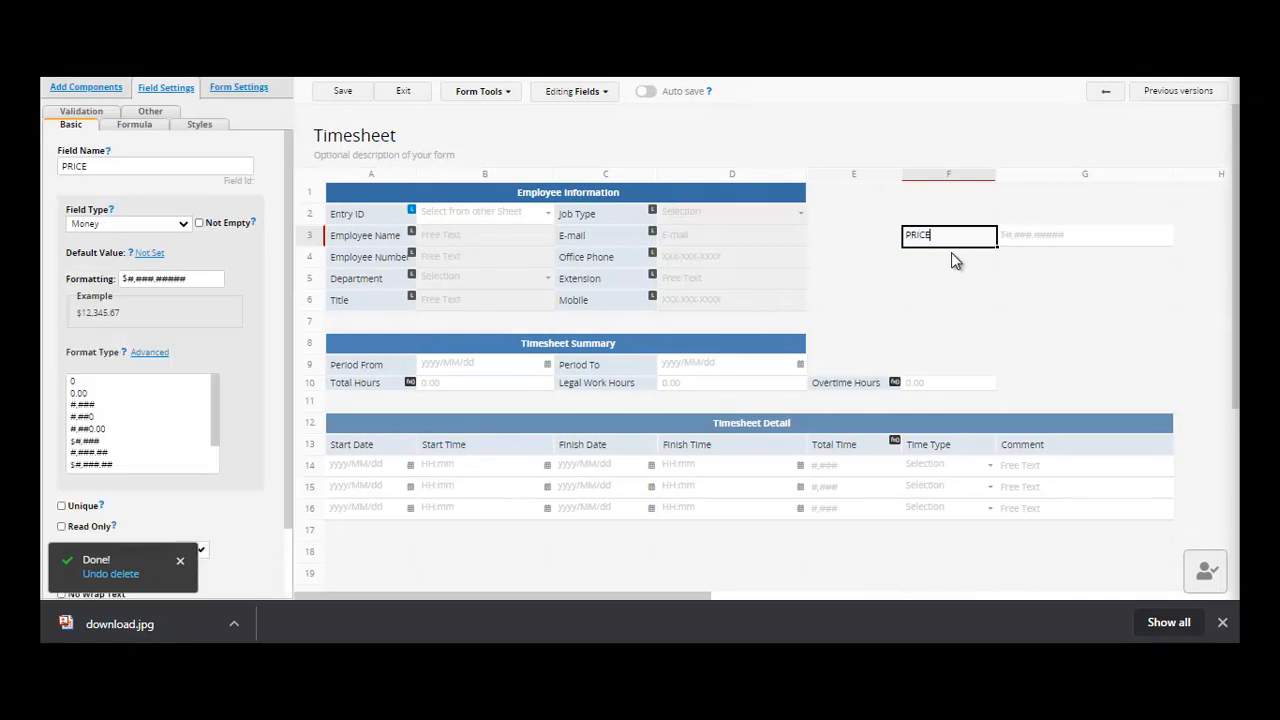
{"action": "left_click", "coordinate": [950, 256]}
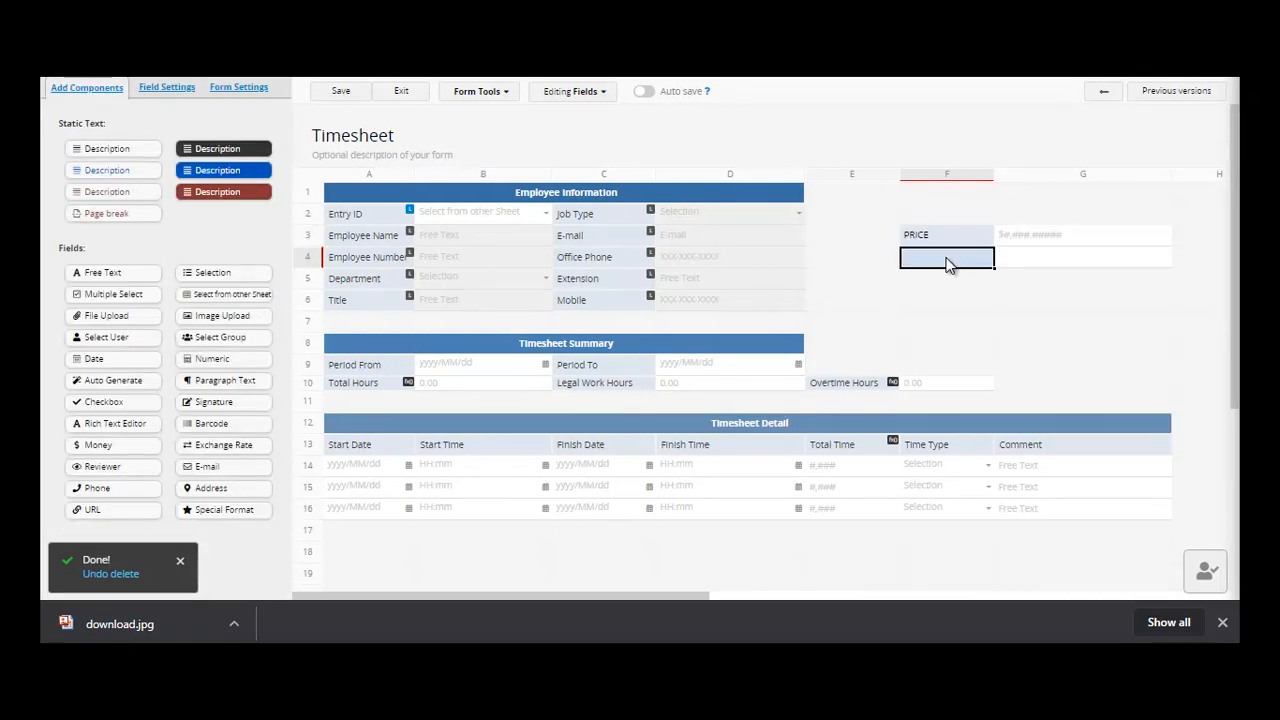
{"action": "type", "text": "QUANITY"}
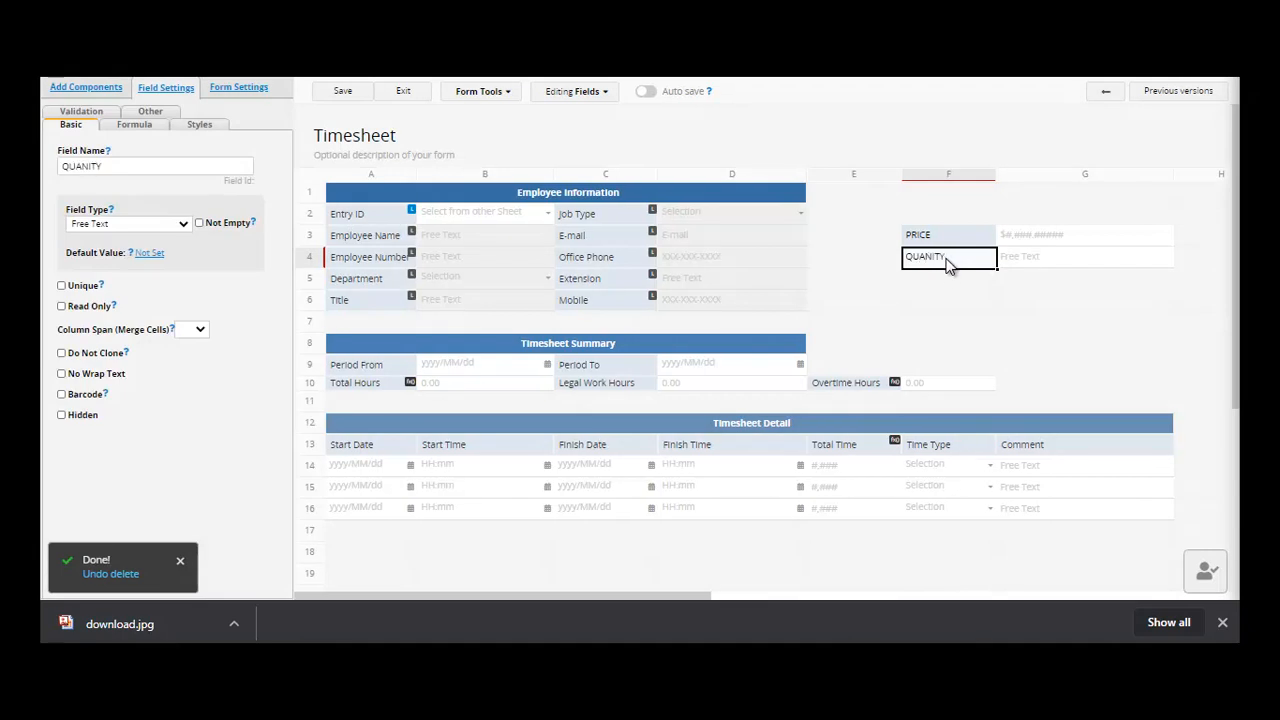
{"action": "left_click", "coordinate": [944, 277]}
{"action": "type", "text": "TO"}
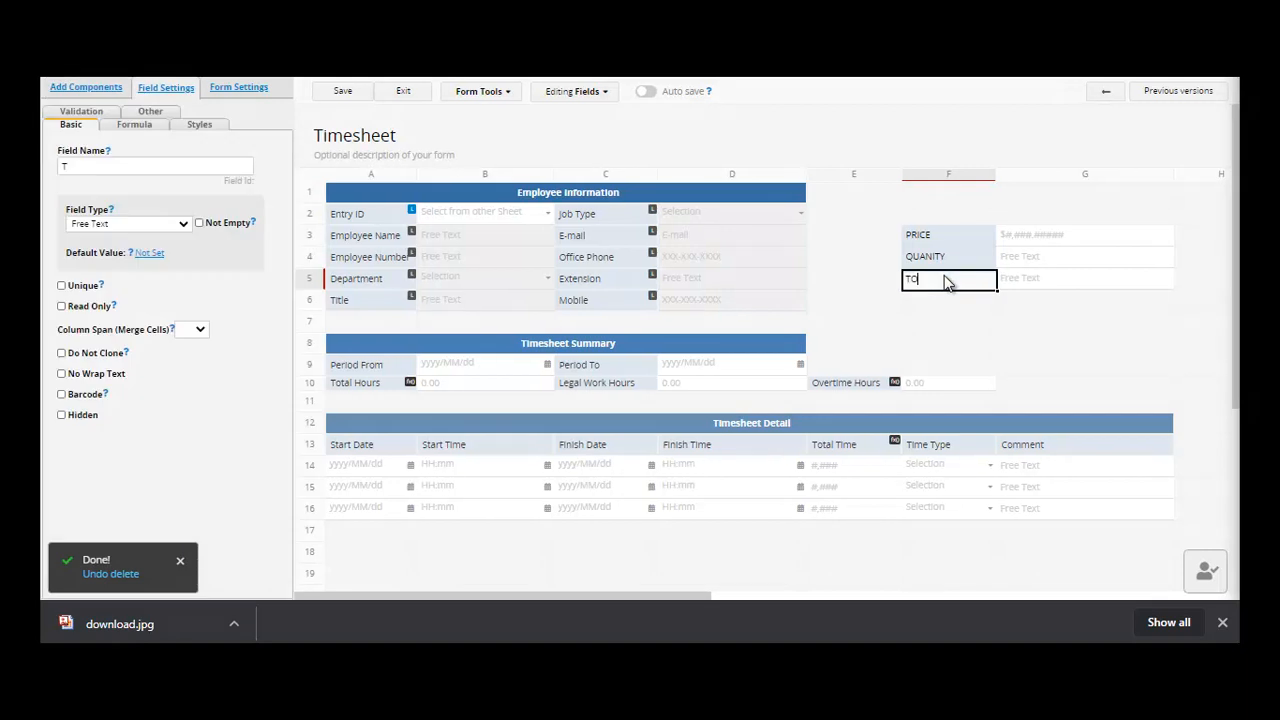
{"action": "type", "text": "TAL"}
{"action": "left_click", "coordinate": [940, 258]}
- Review the PRICE, QUANITY and TOTAL fields and begin a formula for TOTAL
{"action": "left_click", "coordinate": [933, 240]}
{"action": "left_click", "coordinate": [932, 256]}
{"action": "left_click", "coordinate": [938, 280]}
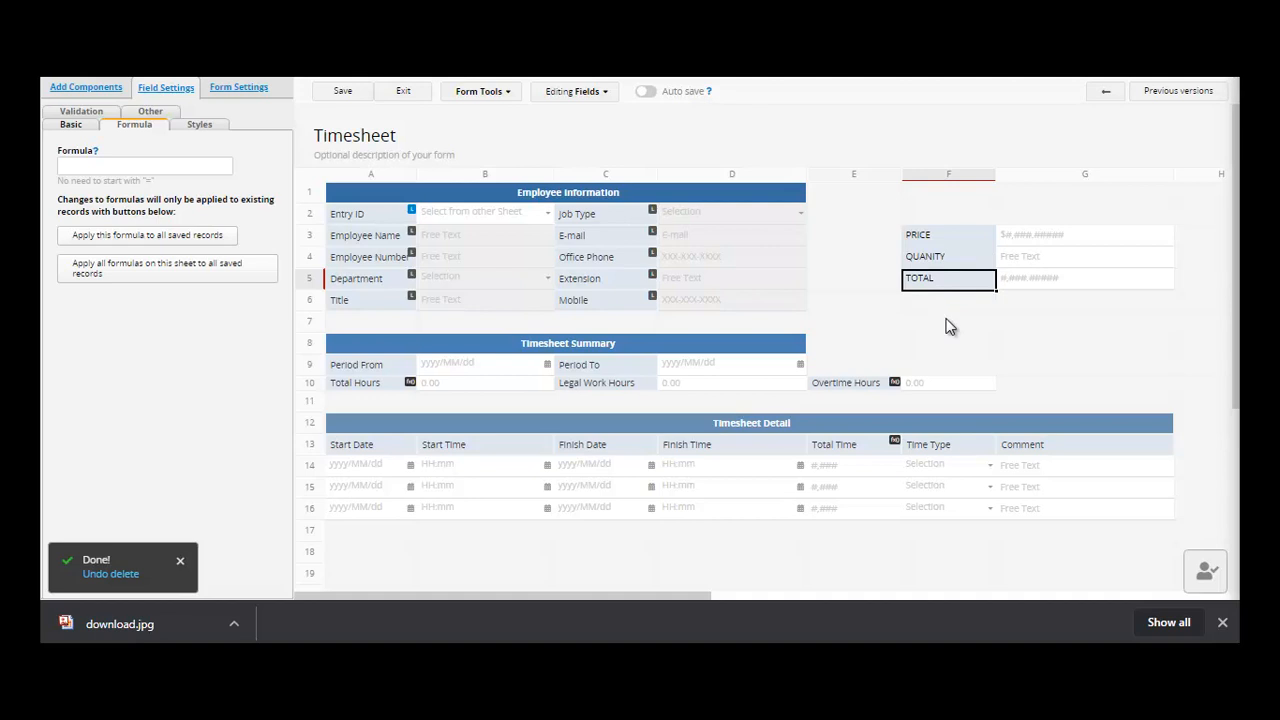
{"action": "key", "text": "Down"}
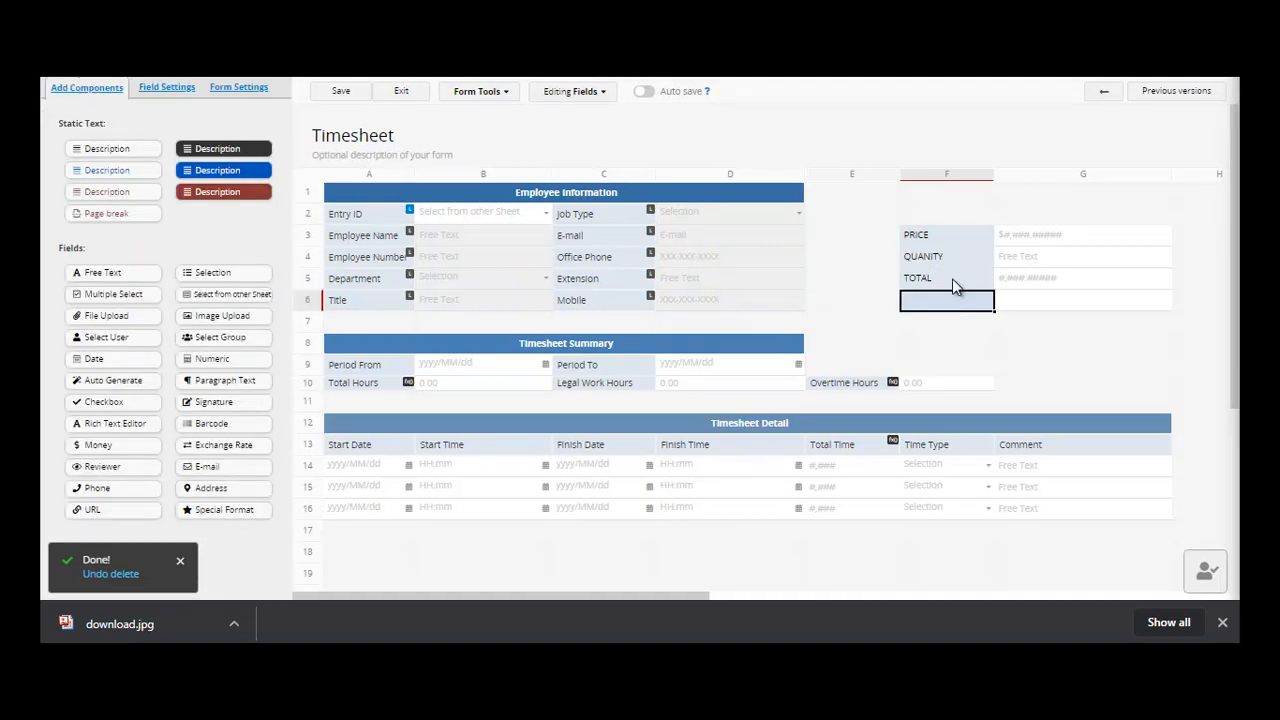
{"action": "left_click", "coordinate": [953, 284]}
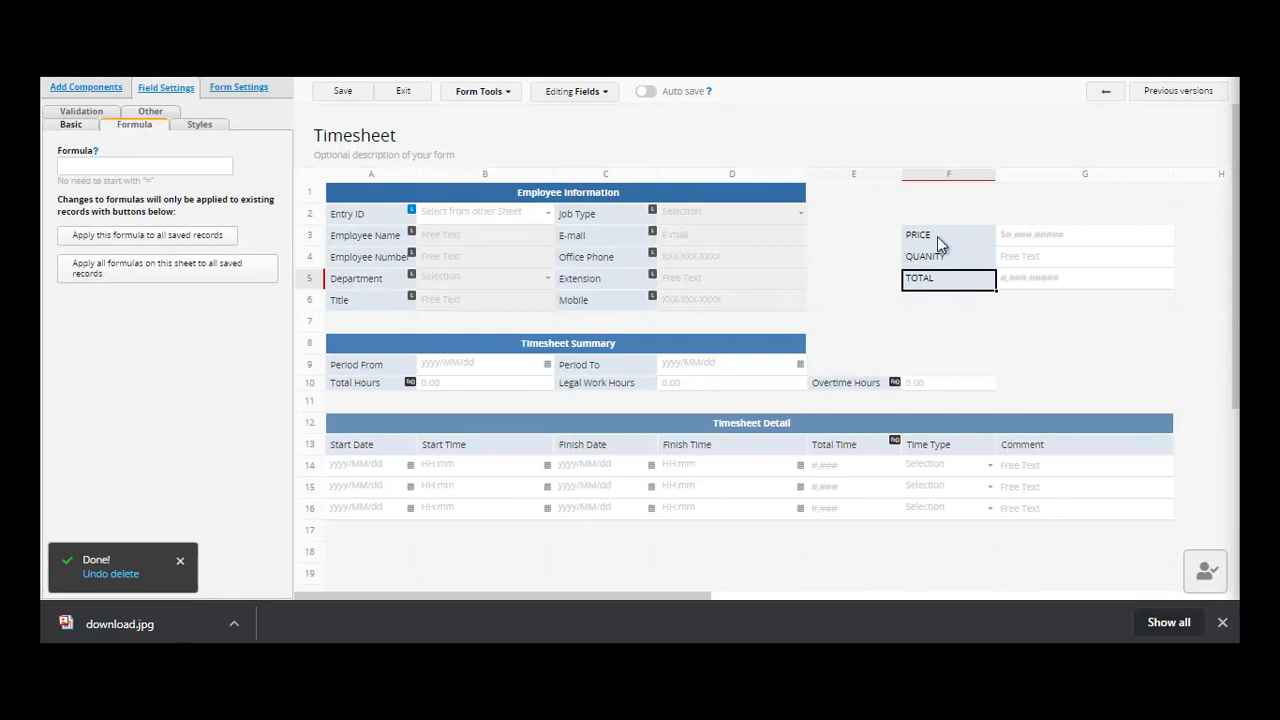
{"action": "left_click", "coordinate": [951, 234]}
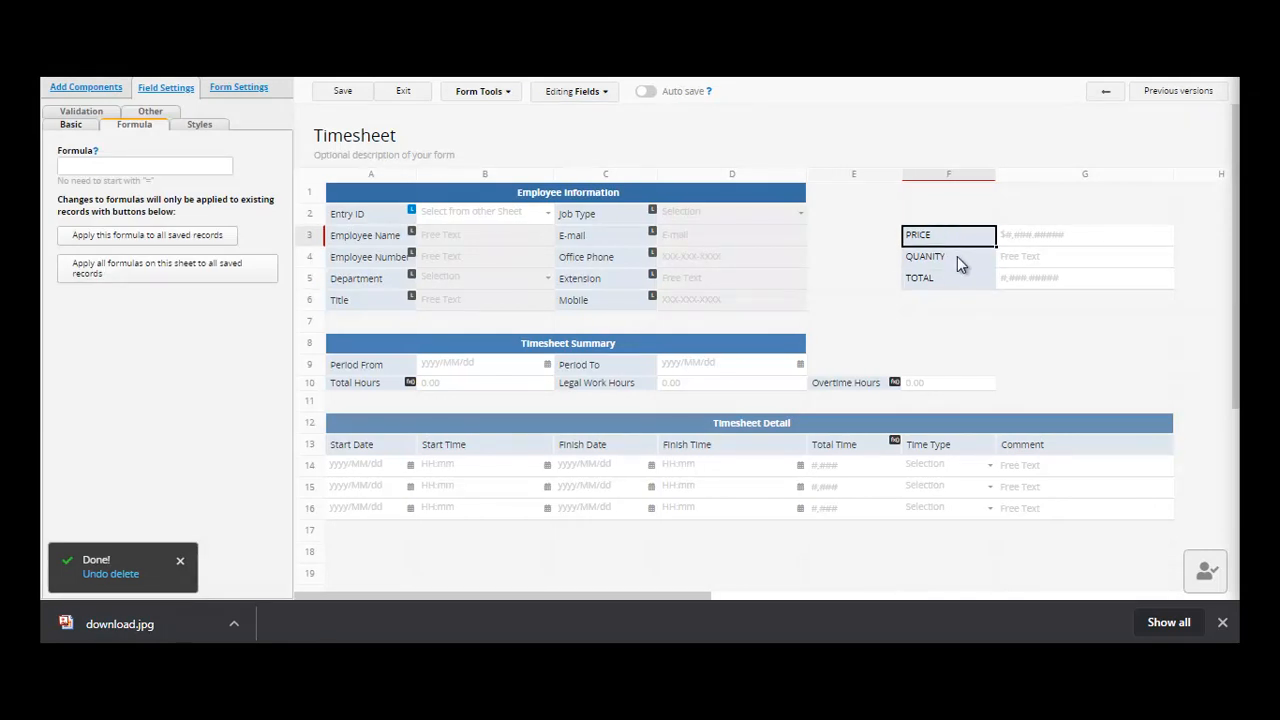
{"action": "left_click", "coordinate": [957, 256]}
{"action": "left_click", "coordinate": [963, 287]}
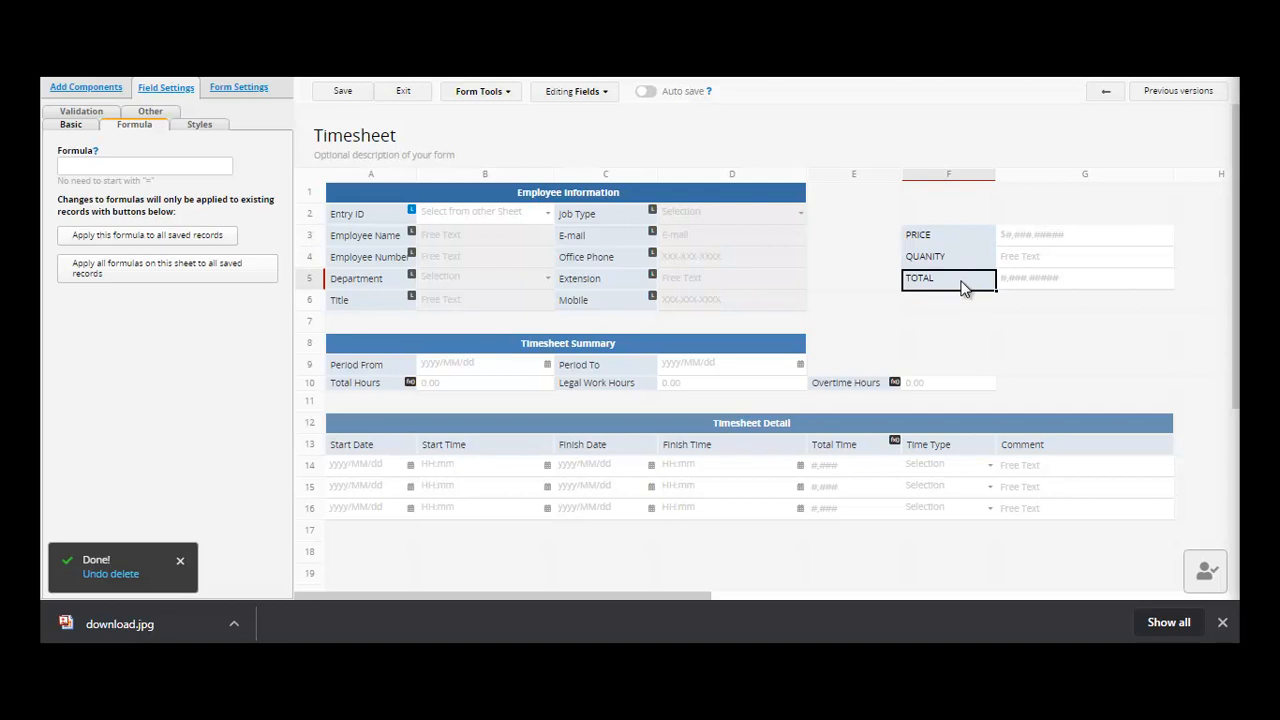
{"action": "left_click", "coordinate": [149, 167]}
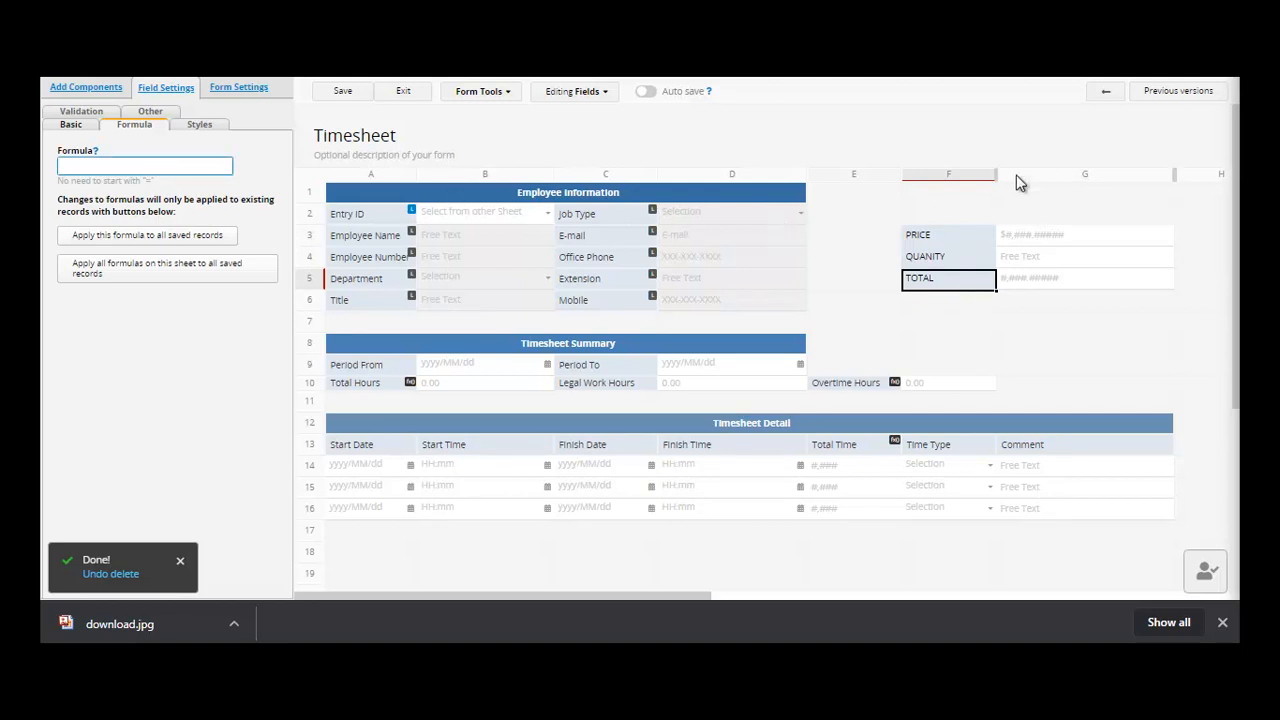
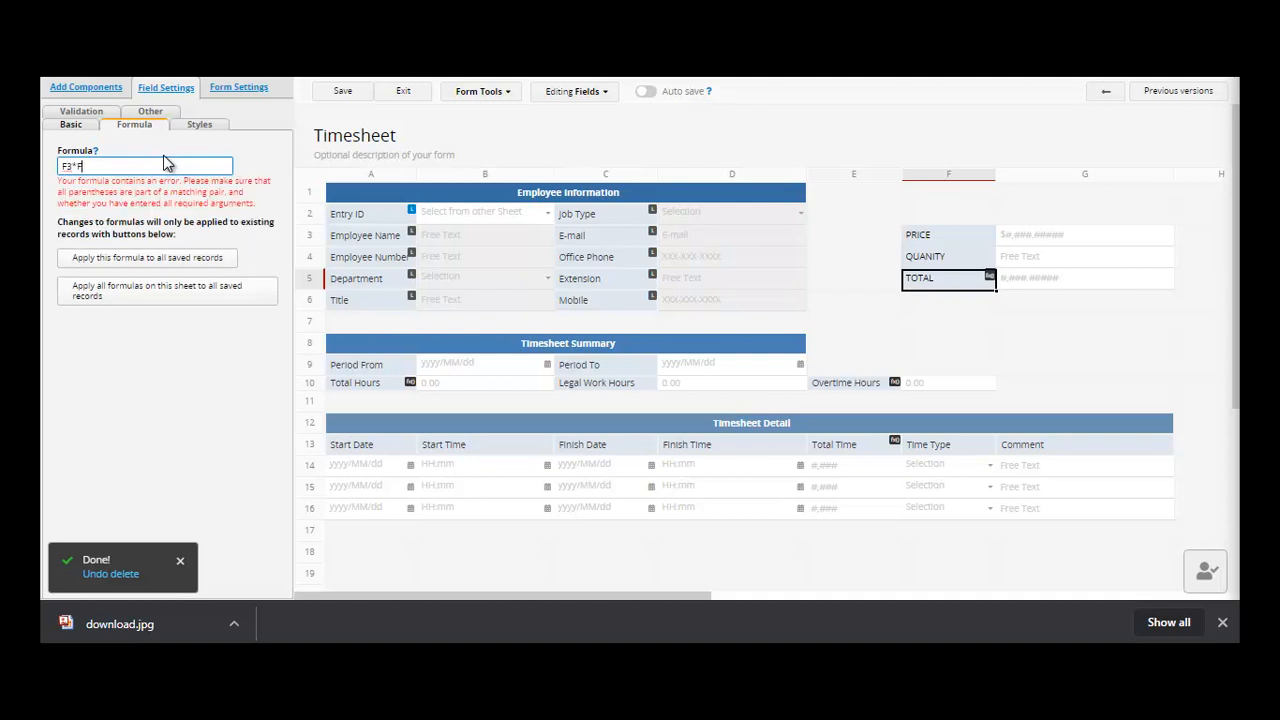
- Finish TOTAL's formula as F3*F4, save the design, and recalculate all saved Timesheet records
{"action": "type", "text": "4"}
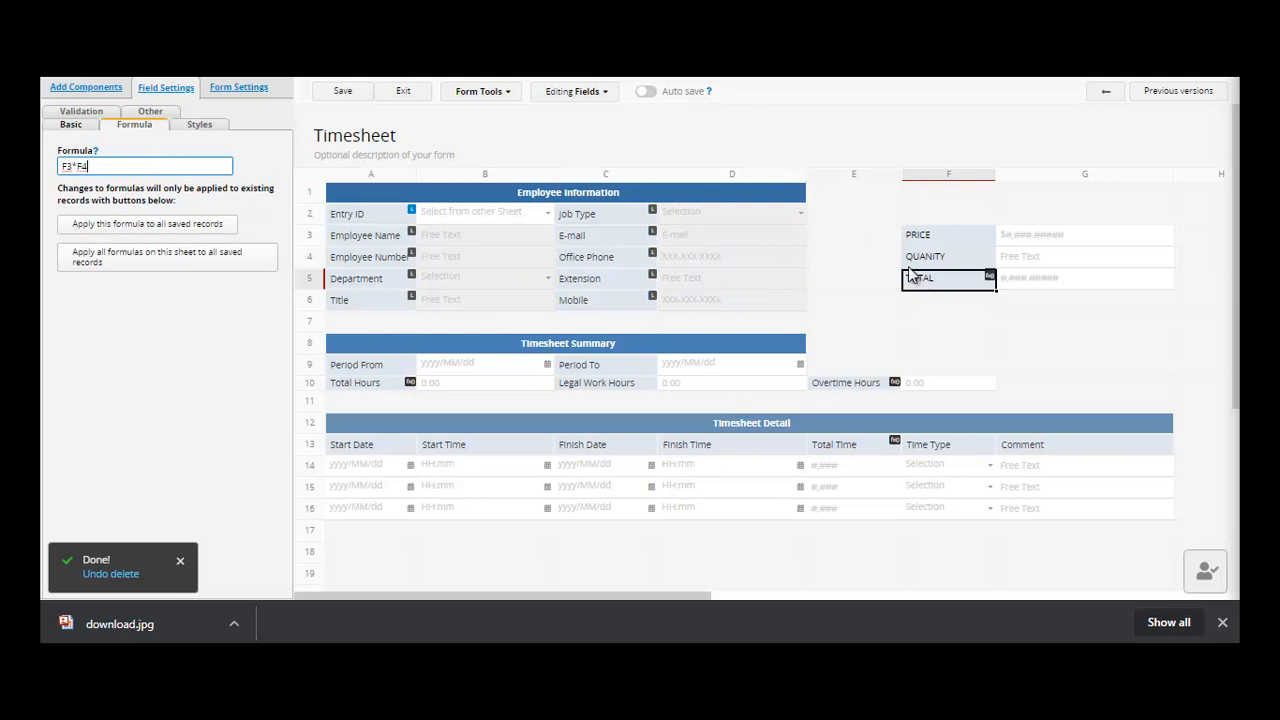
{"action": "left_click", "coordinate": [342, 93]}
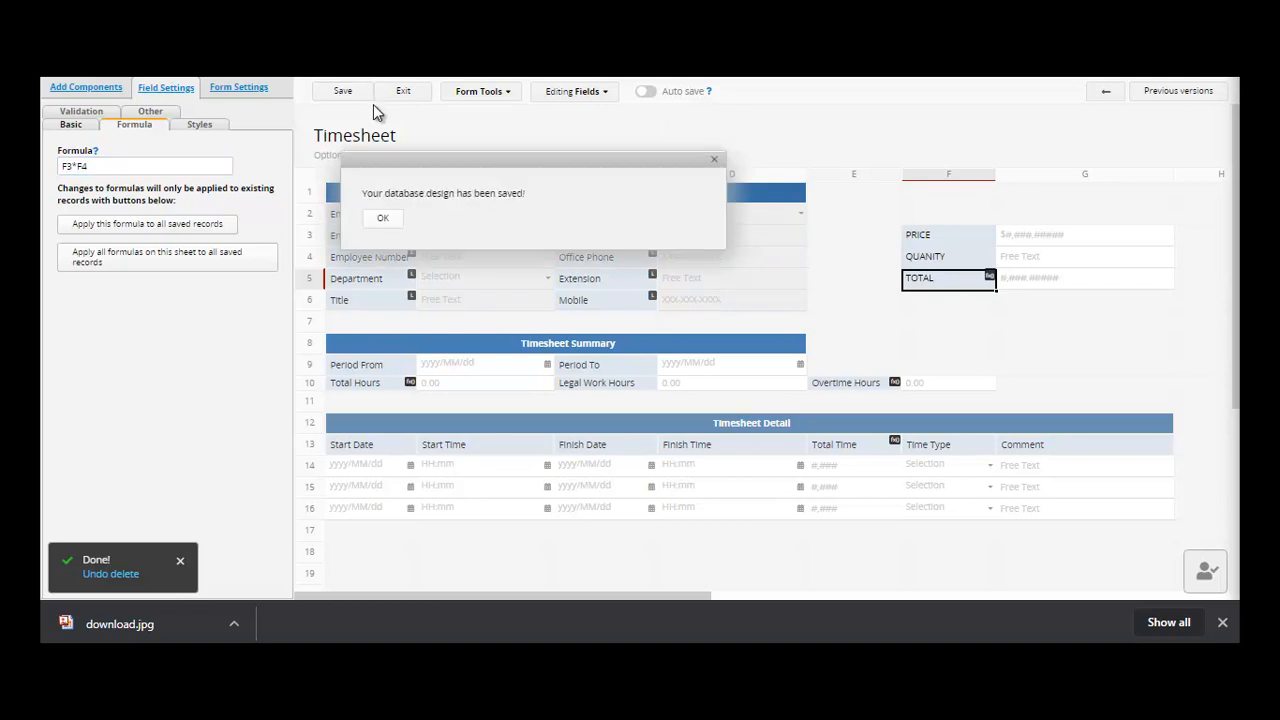
{"action": "left_click", "coordinate": [197, 272]}
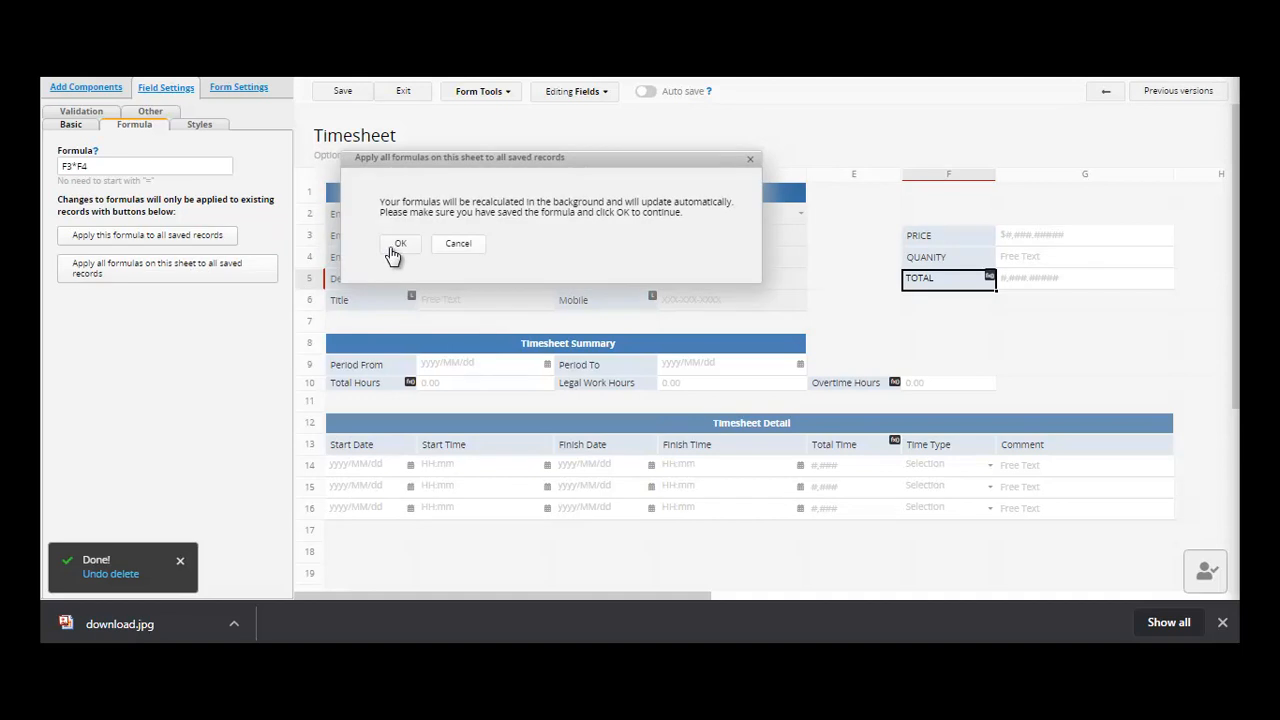
{"action": "left_click", "coordinate": [391, 246]}
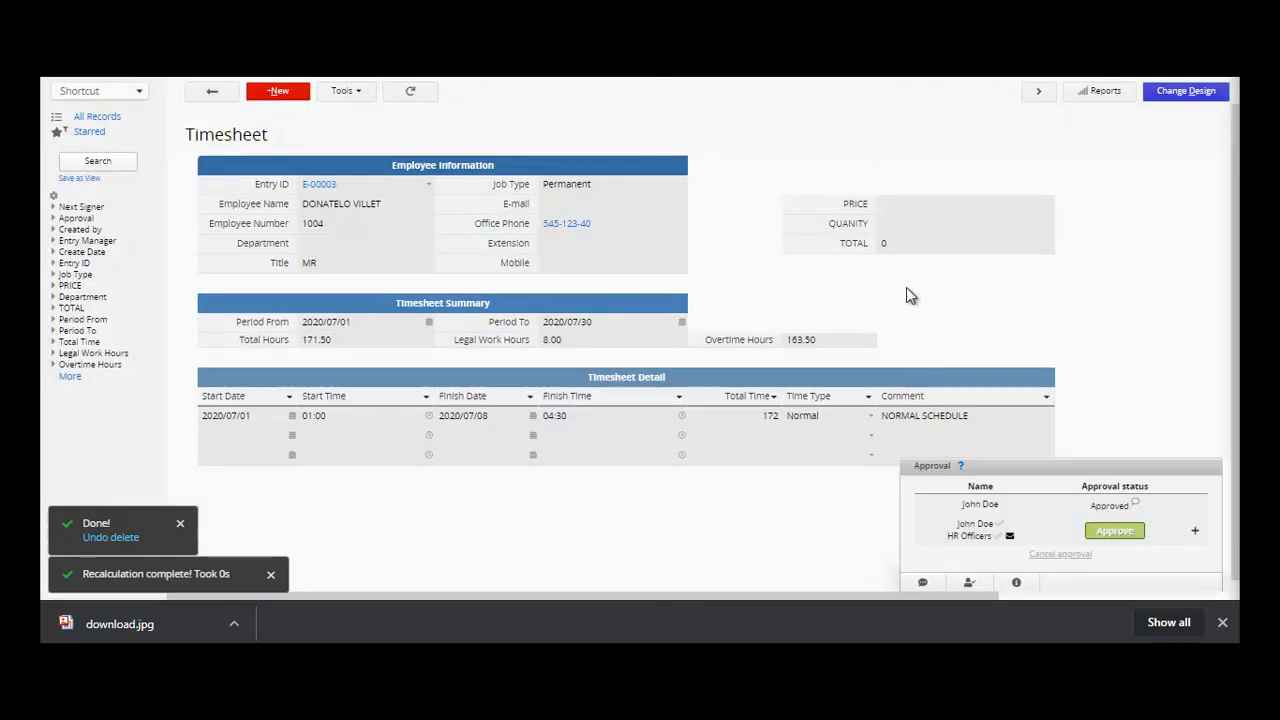
- Unlock the locked Timesheet record from its history and details panel
{"action": "left_click", "coordinate": [975, 206]}
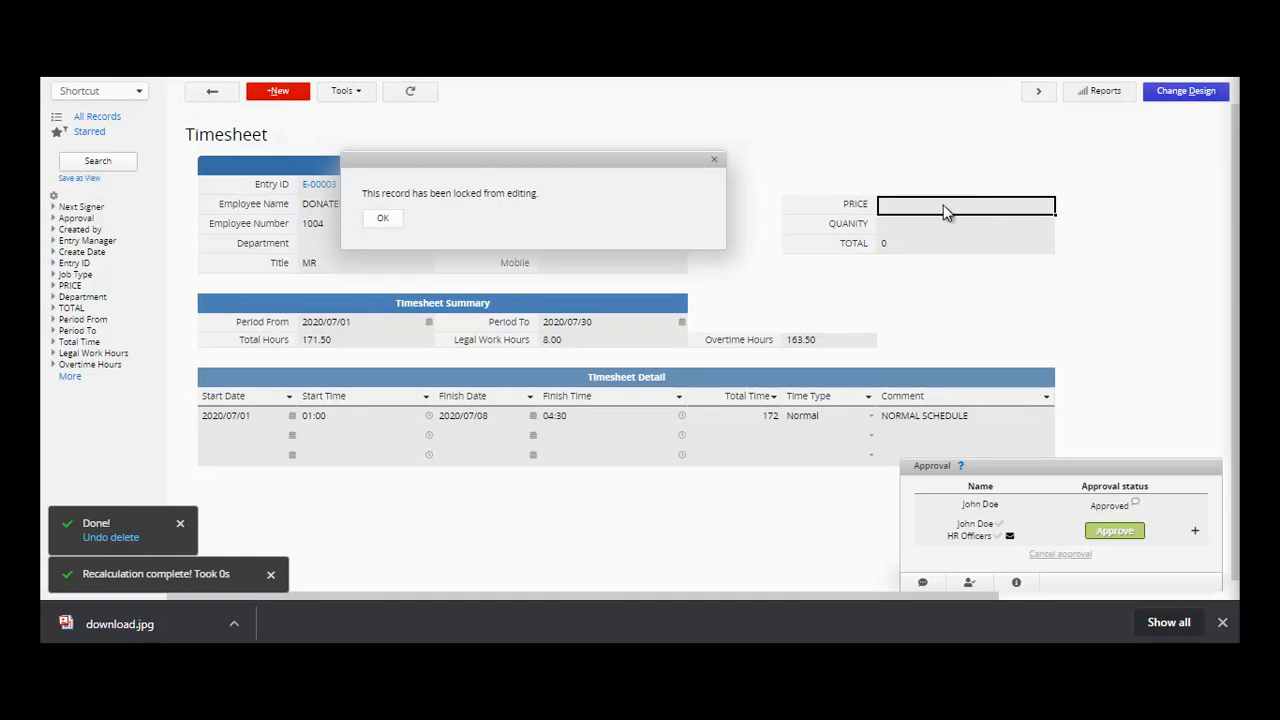
{"action": "left_click", "coordinate": [382, 218]}
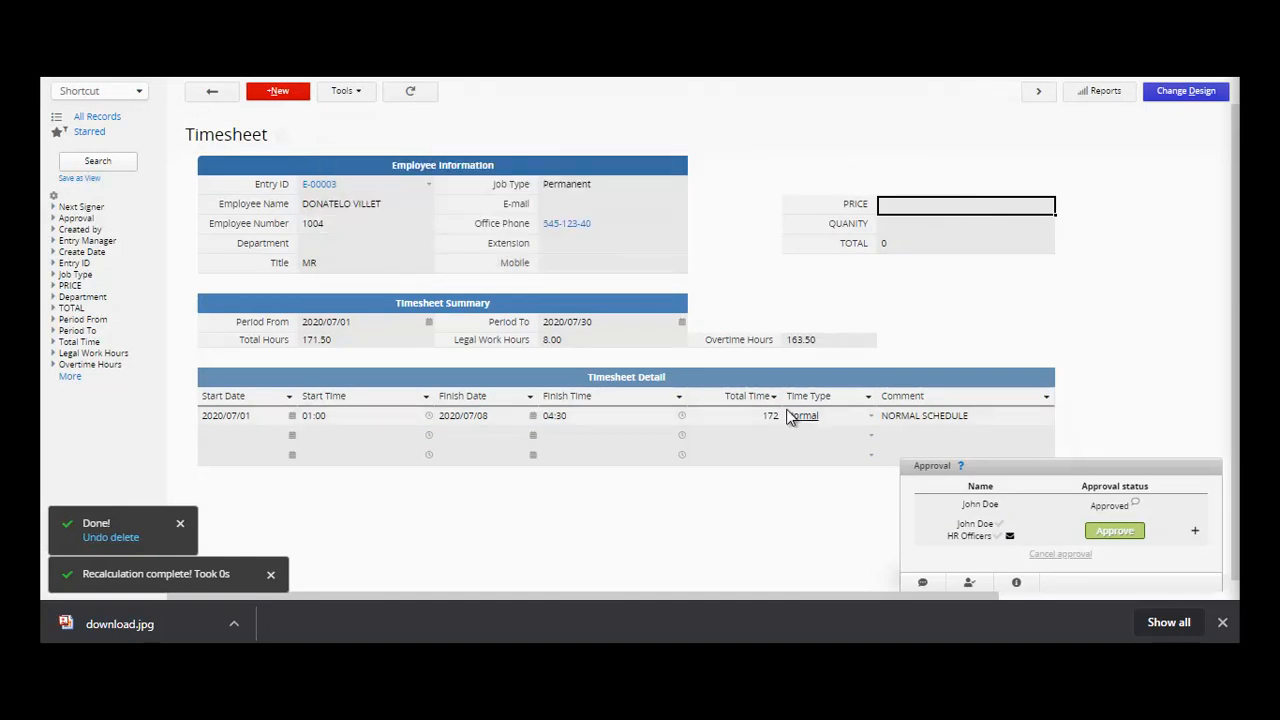
{"action": "left_click", "coordinate": [1016, 582]}
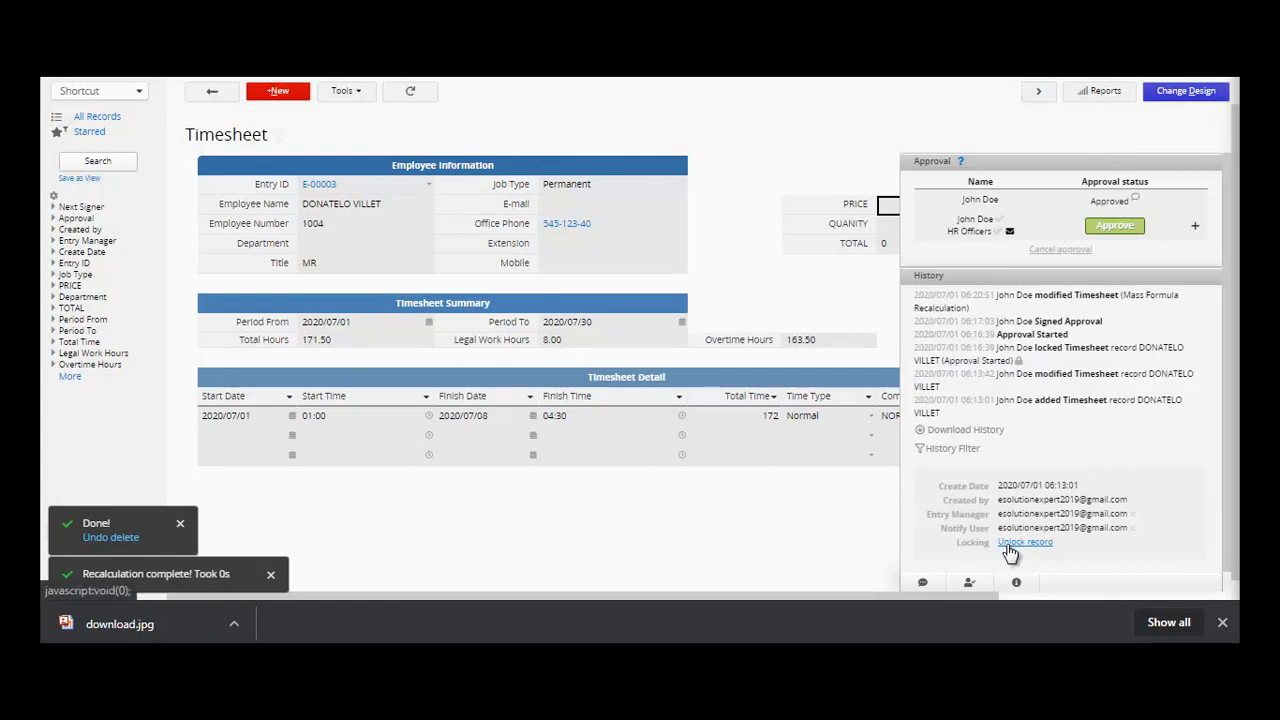
{"action": "left_click", "coordinate": [1005, 546]}
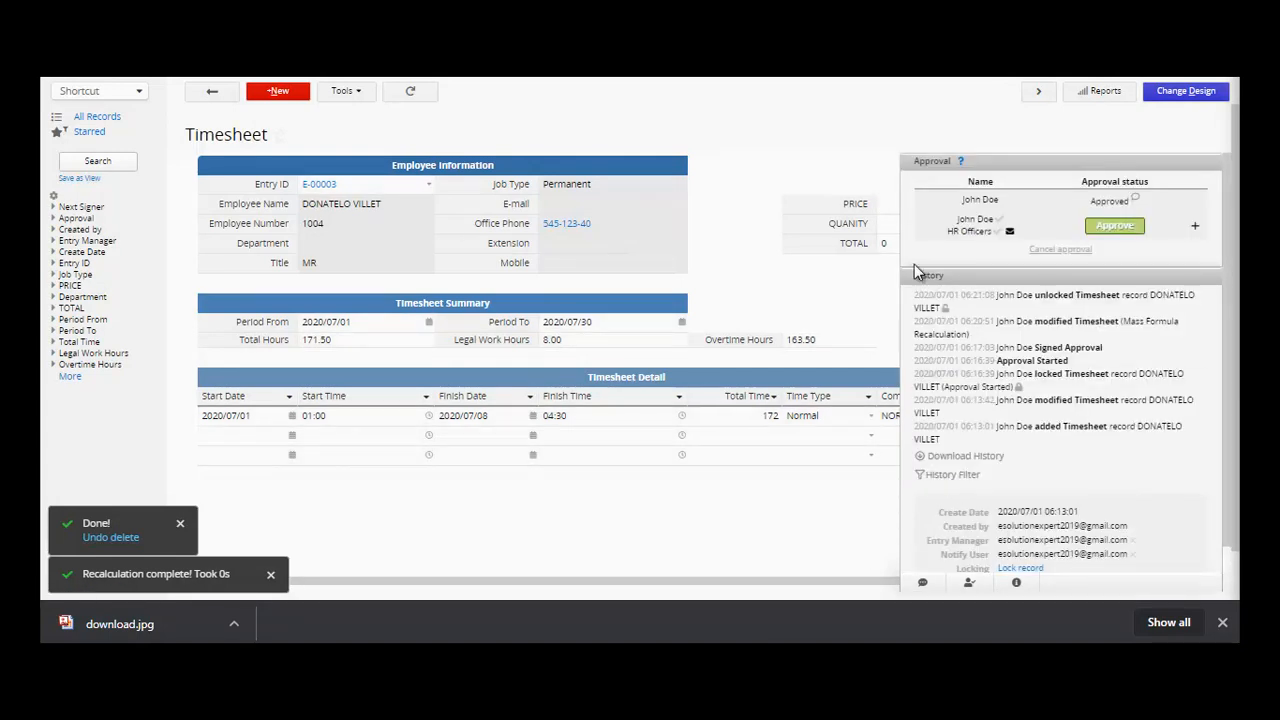
- Approve the record with the reason 'REQUIREMENT FOR COMPUTATION'
{"action": "left_click", "coordinate": [1115, 227]}
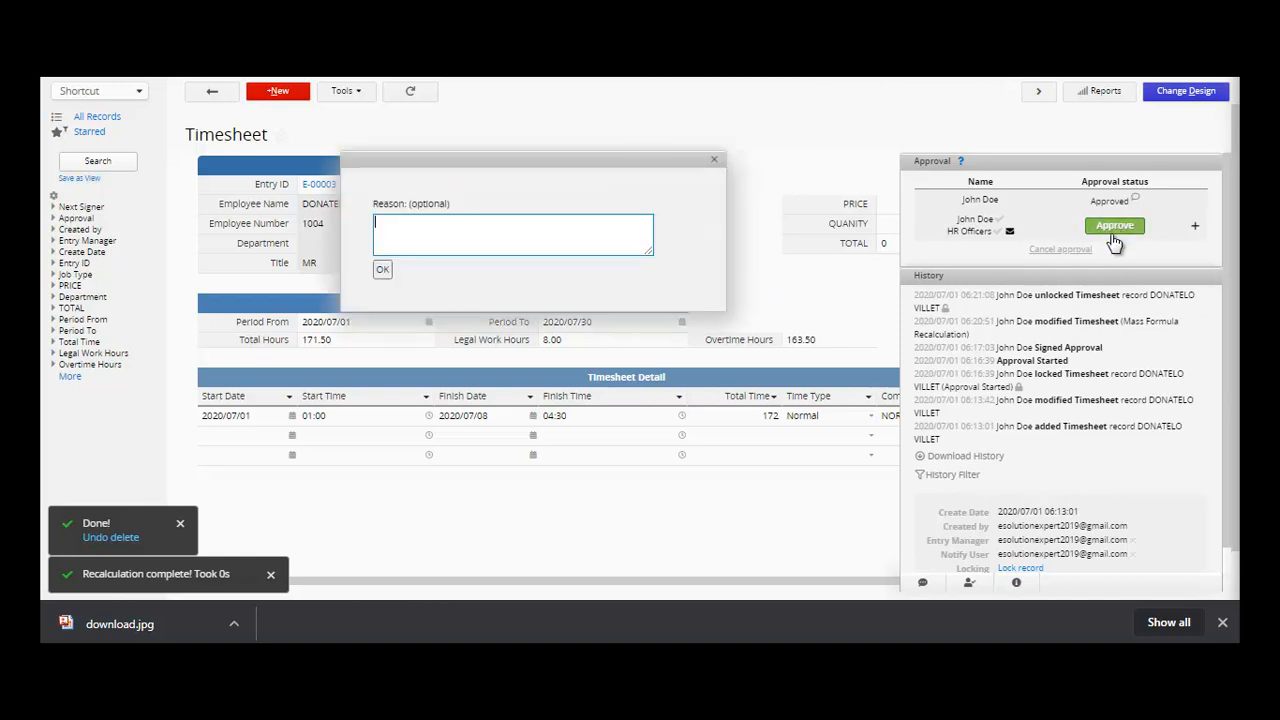
{"action": "type", "text": "RE"}
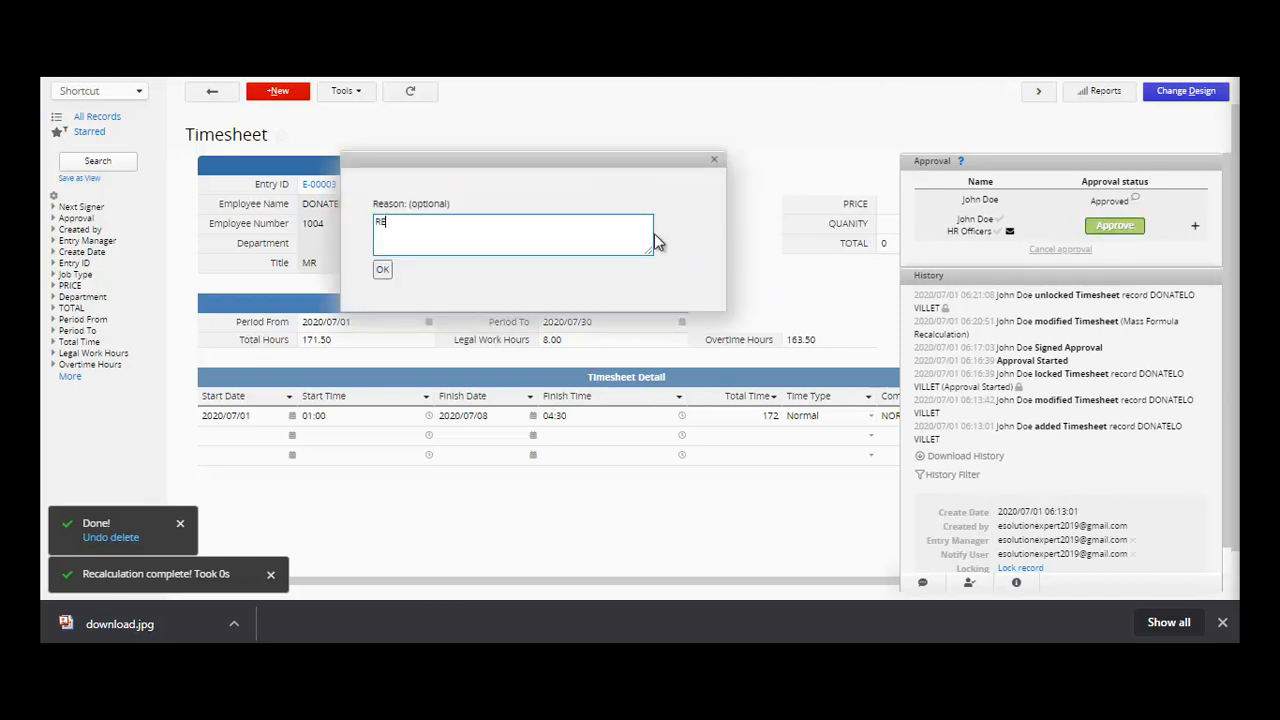
{"action": "type", "text": "QUIREMENT FOR"}
{"action": "type", "text": " CI"}
{"action": "type", "text": "OMPUTATION"}
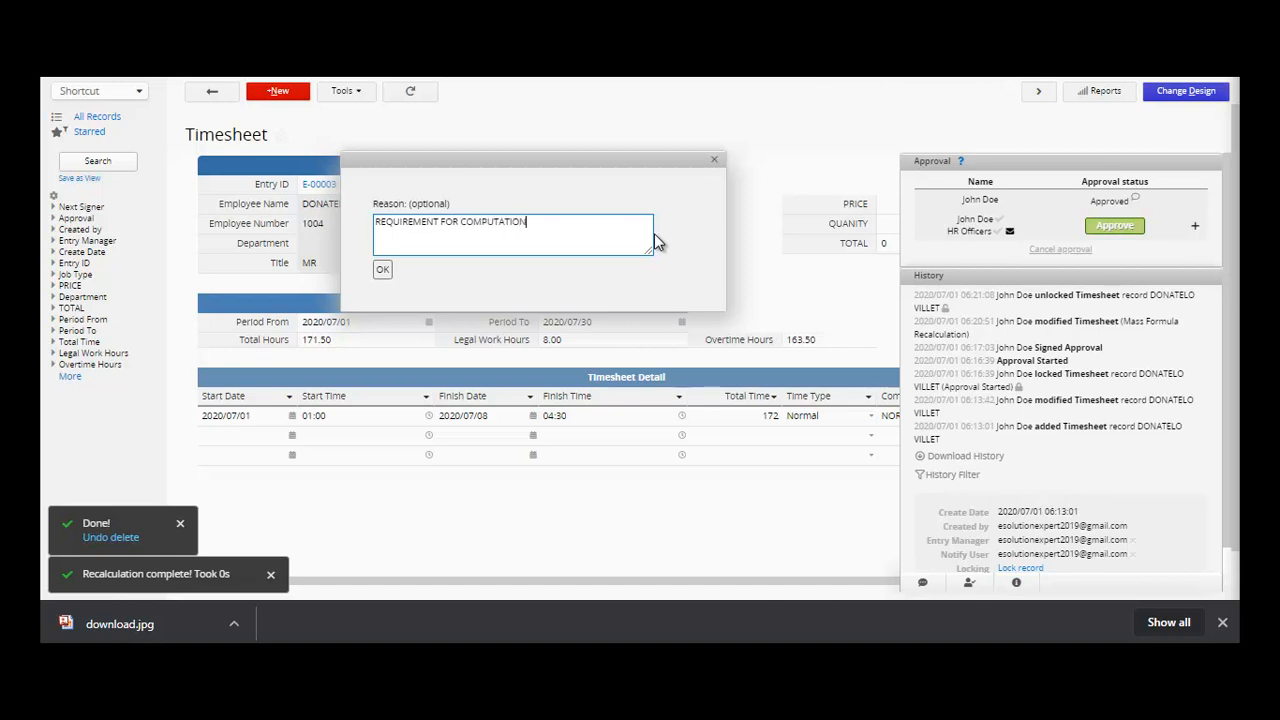
{"action": "left_click", "coordinate": [378, 274]}
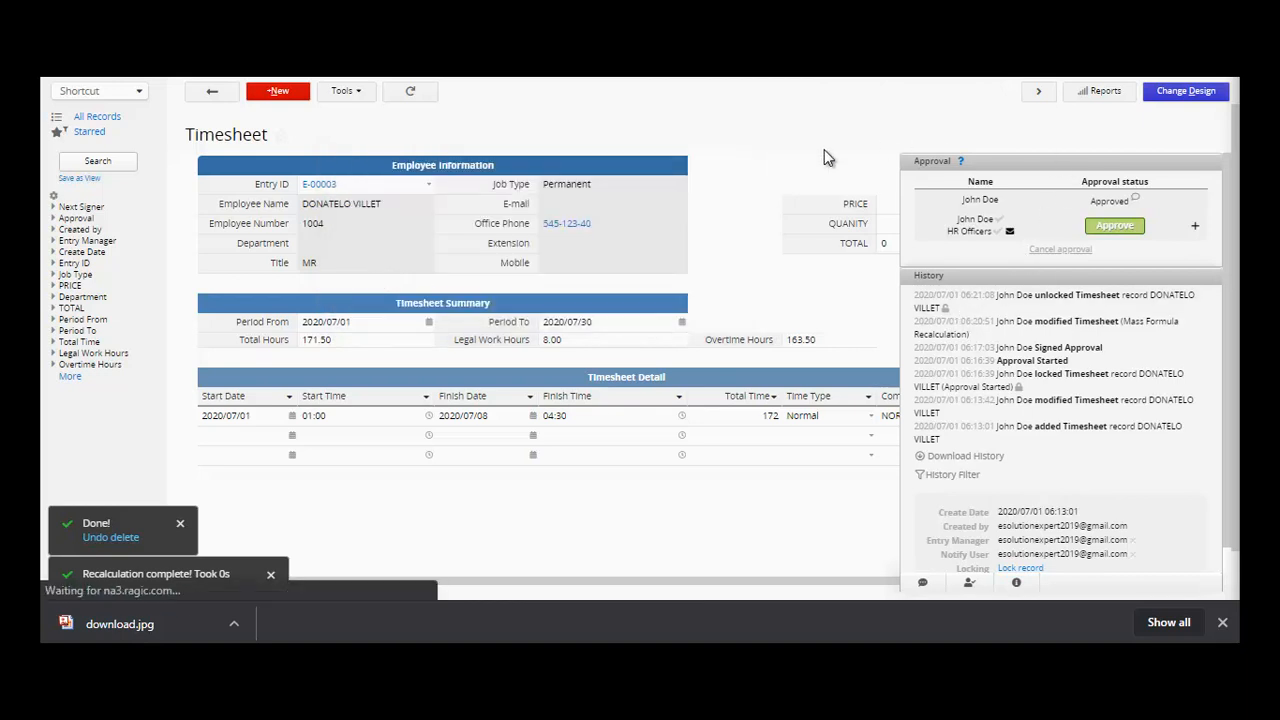
{"action": "left_click", "coordinate": [1016, 582]}
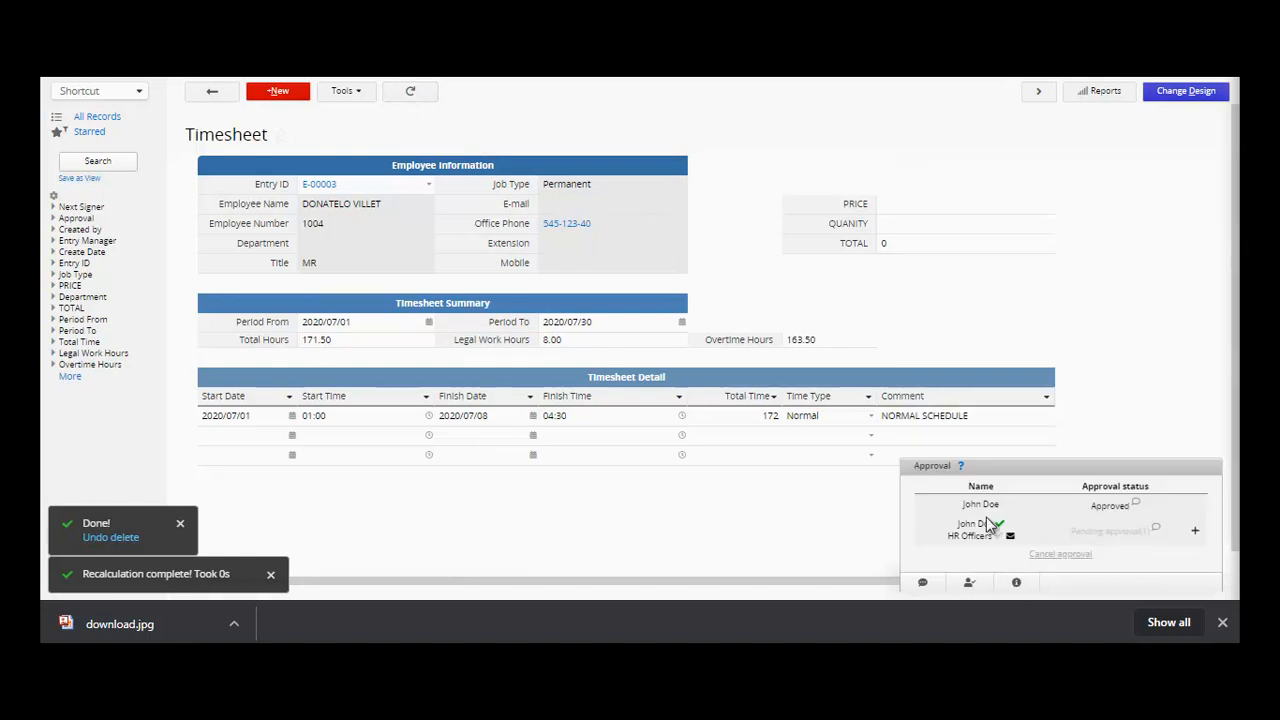
- Enter the PRICE value and set QUANITY to 5000 on the Timesheet record
{"action": "left_click", "coordinate": [935, 212]}
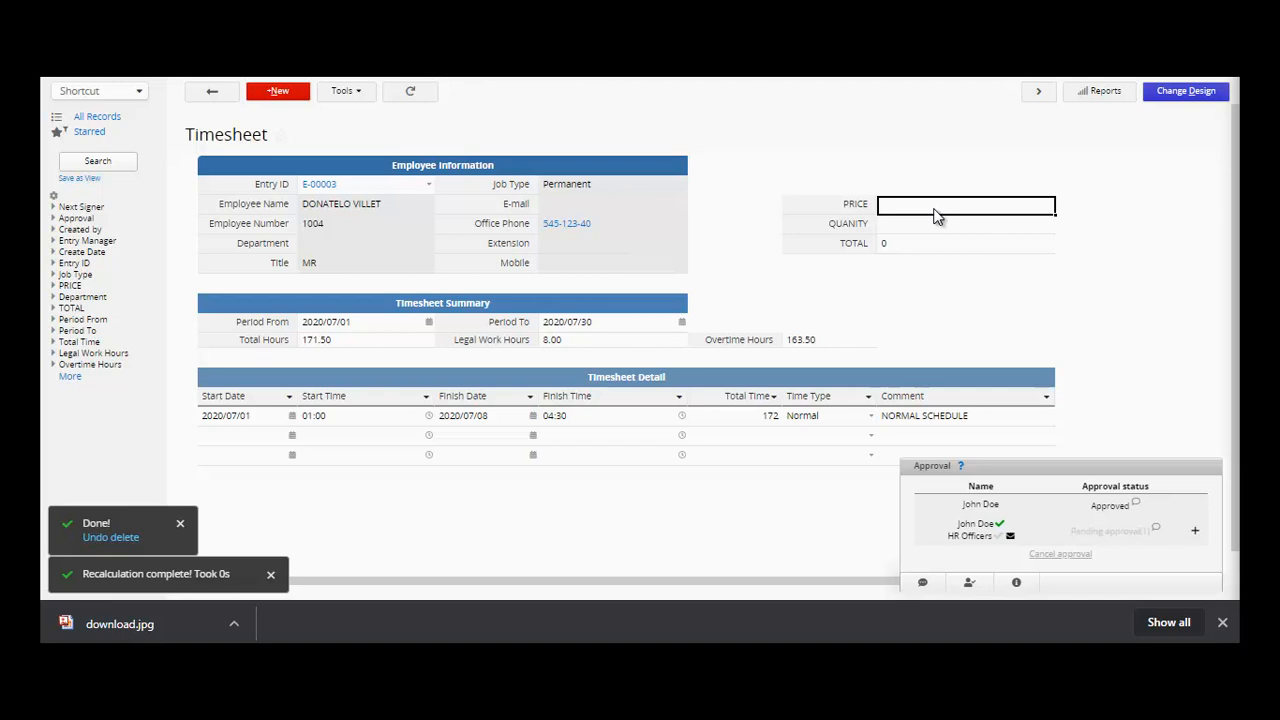
{"action": "left_click", "coordinate": [935, 207]}
{"action": "type", "text": "1000"}
{"action": "left_click", "coordinate": [922, 225]}
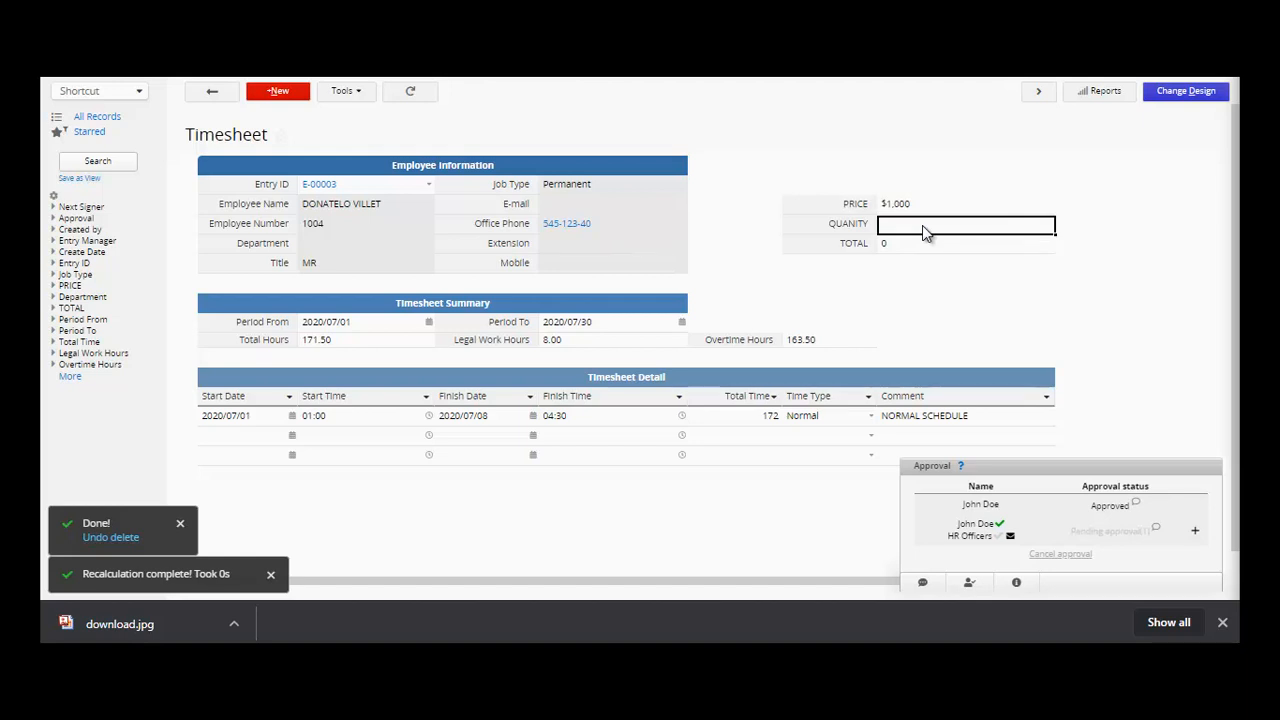
{"action": "type", "text": "500"}
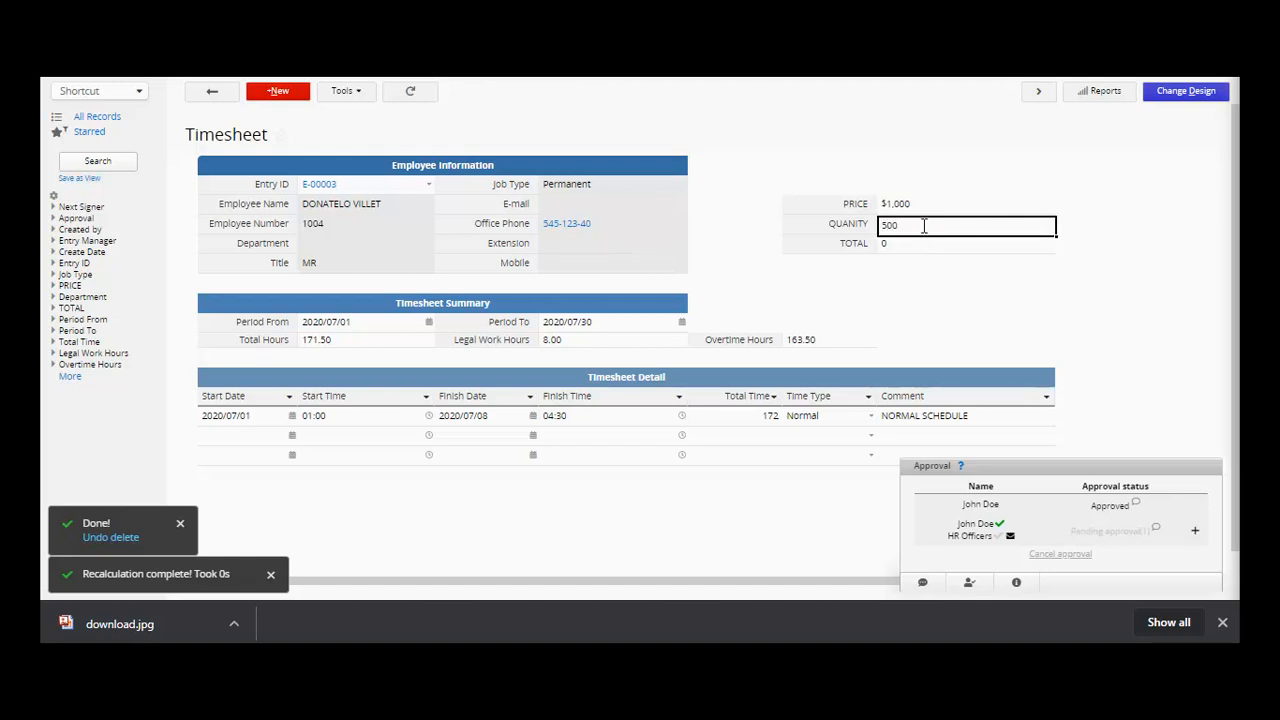
{"action": "type", "text": "0"}
{"action": "left_click", "coordinate": [926, 247]}
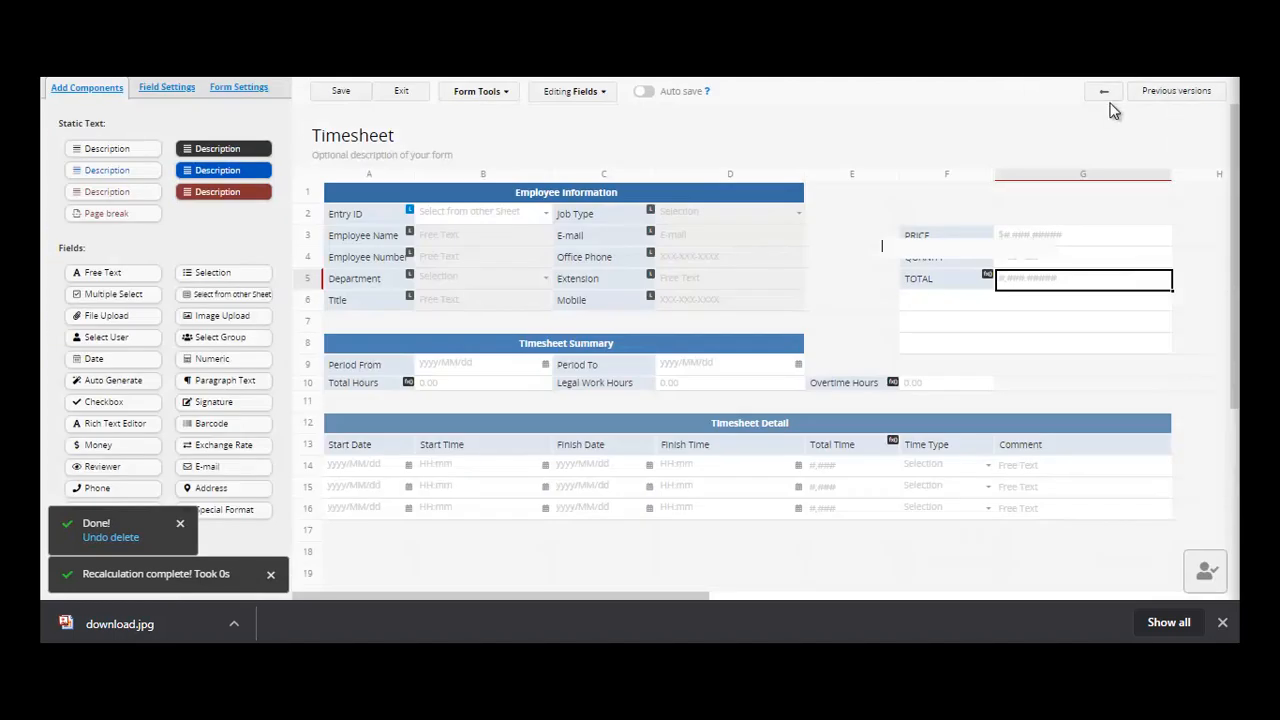
- Check the PRICE, QUANITY and TOTAL fields, confirming TOTAL's formula is F3*F4
{"action": "left_click", "coordinate": [950, 240]}
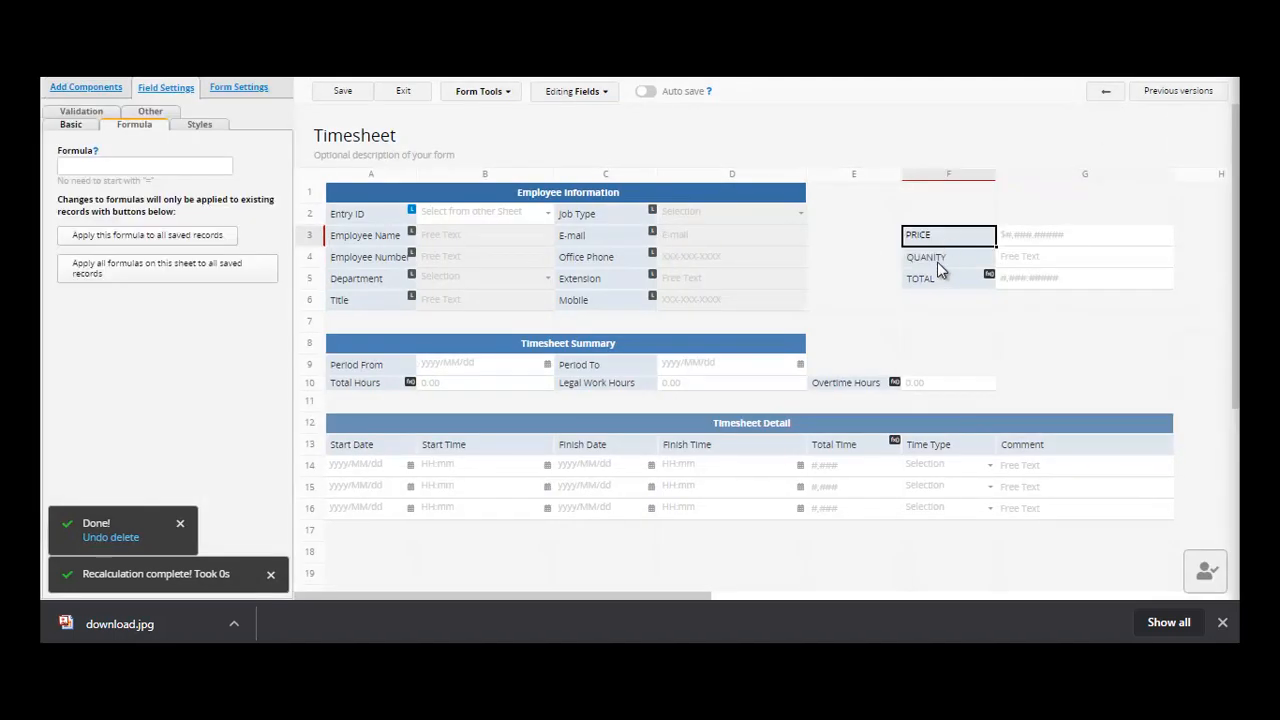
{"action": "left_click", "coordinate": [941, 263]}
{"action": "left_click", "coordinate": [937, 281]}
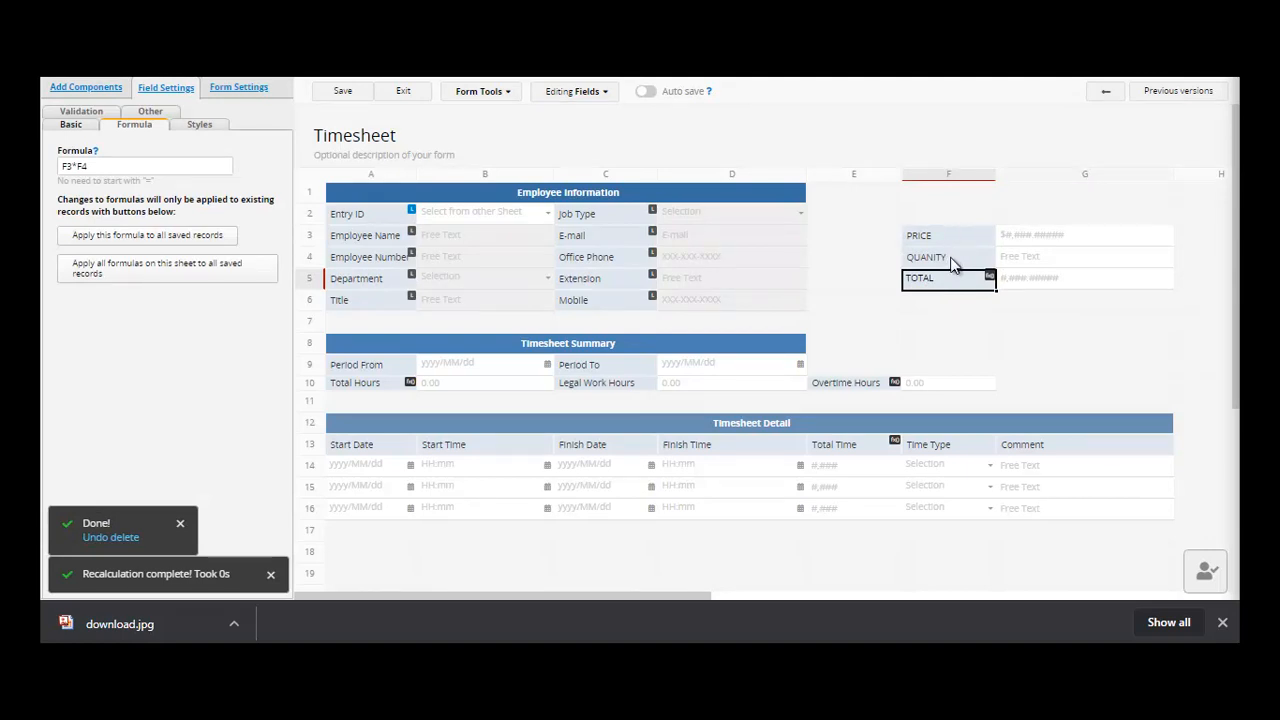
{"action": "left_click", "coordinate": [951, 261]}
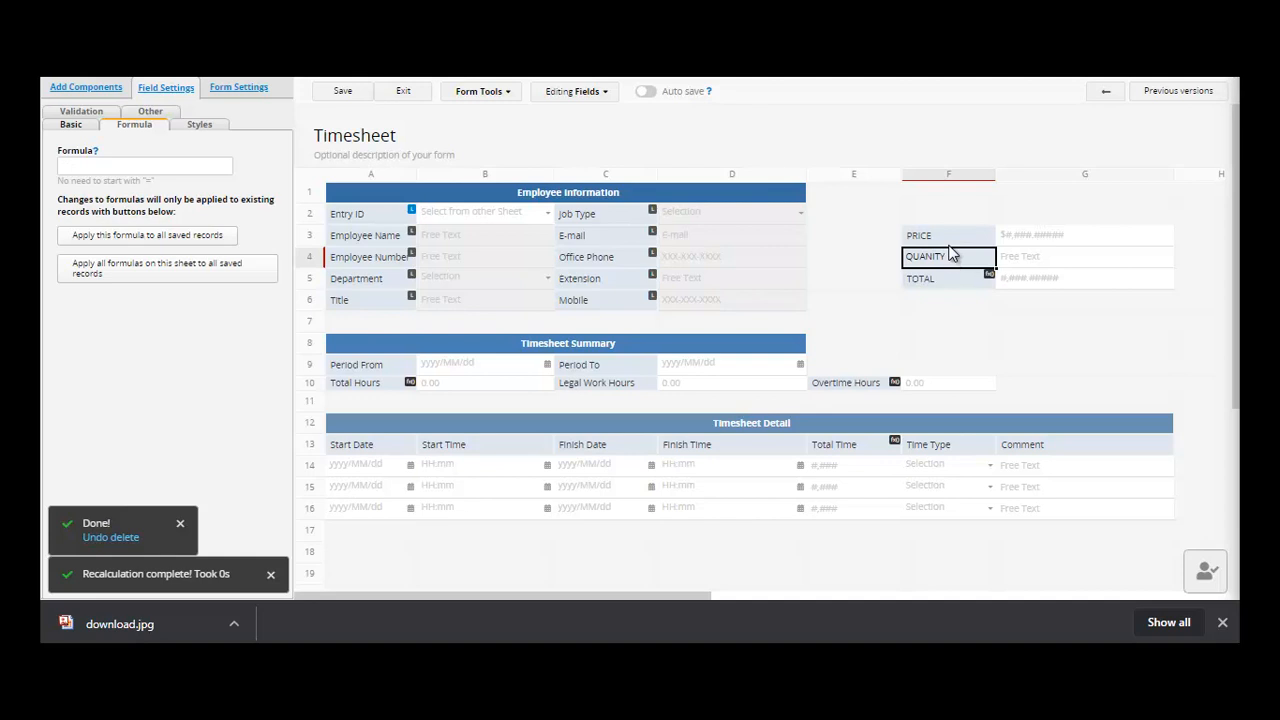
{"action": "left_click", "coordinate": [949, 245]}
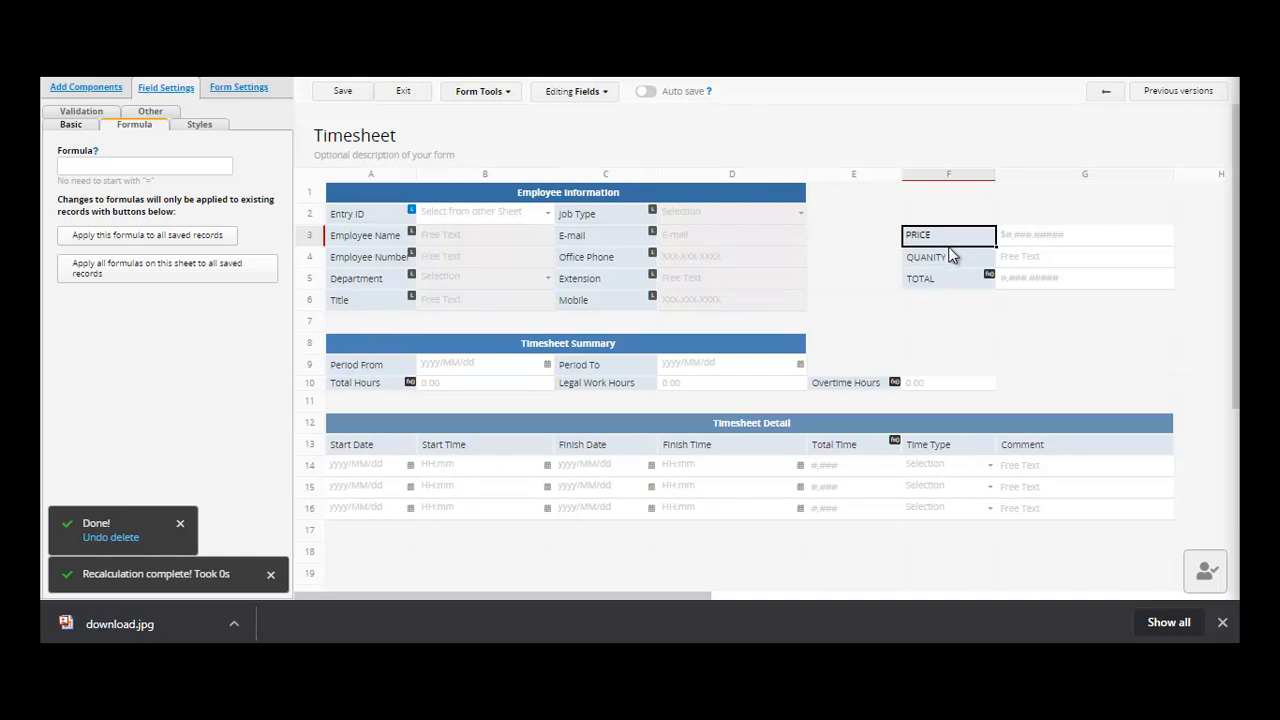
{"action": "left_click", "coordinate": [950, 265]}
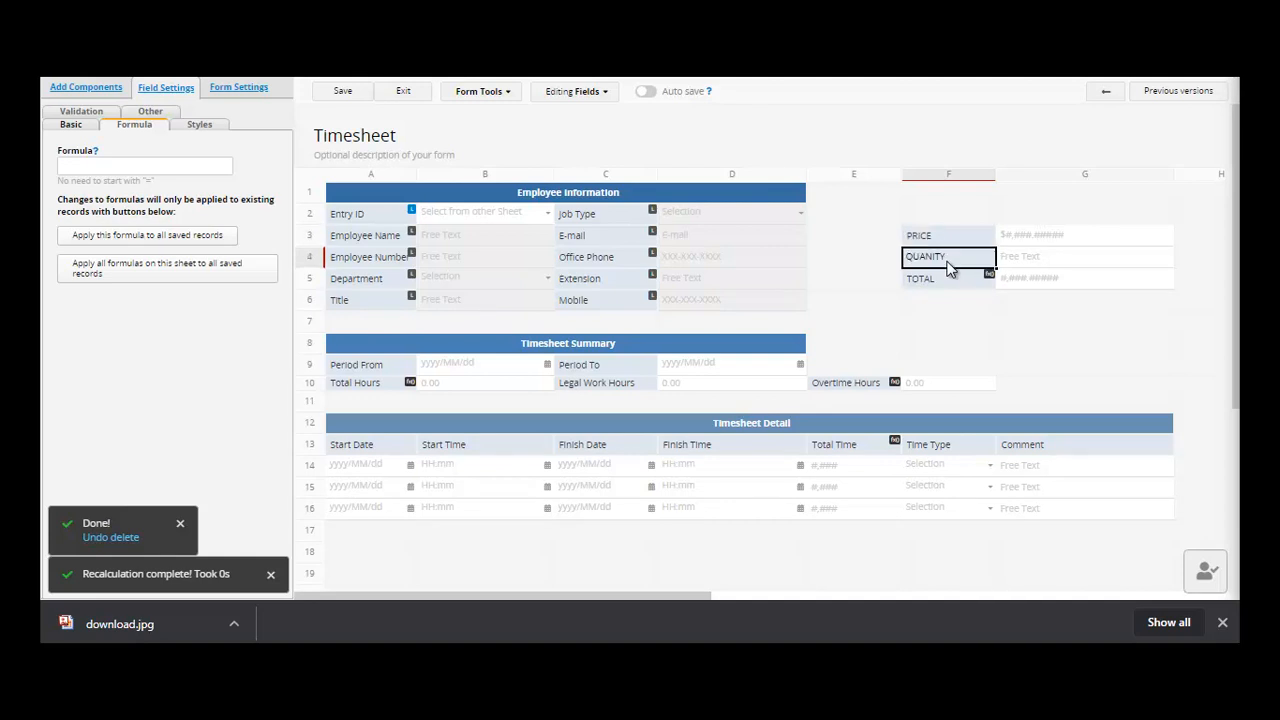
{"action": "left_click", "coordinate": [950, 281]}
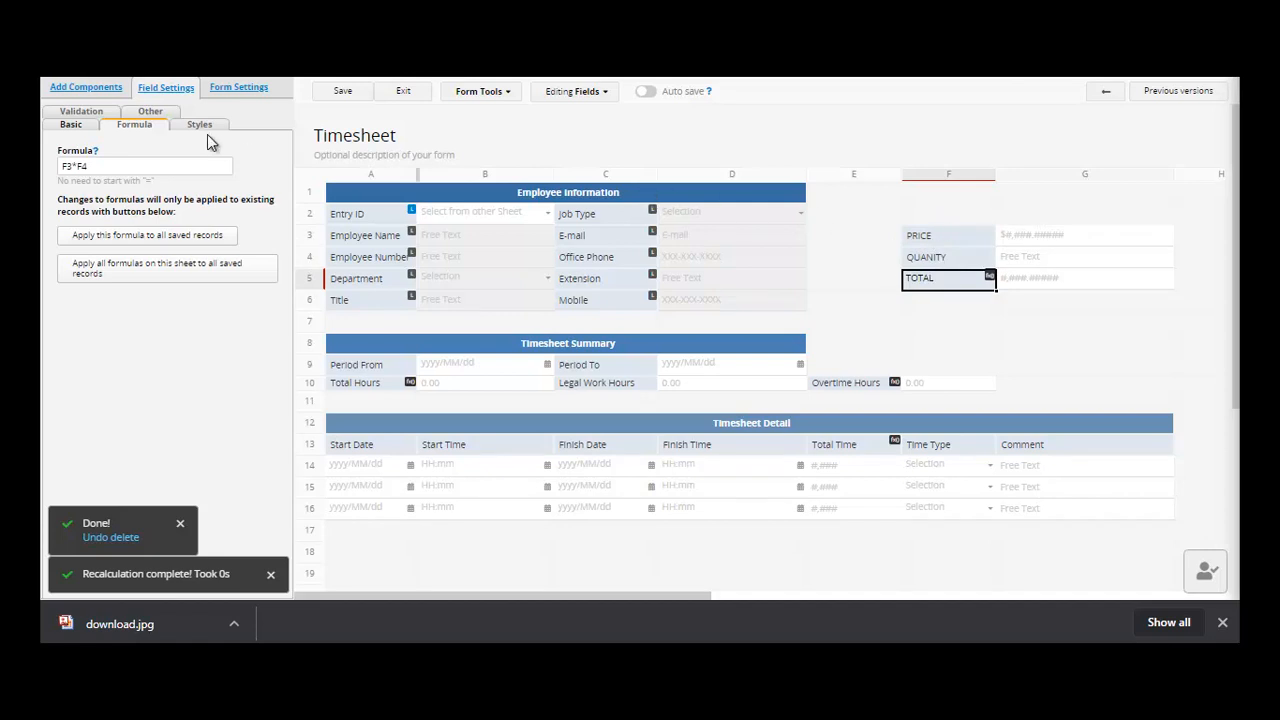
{"action": "left_click", "coordinate": [121, 161]}
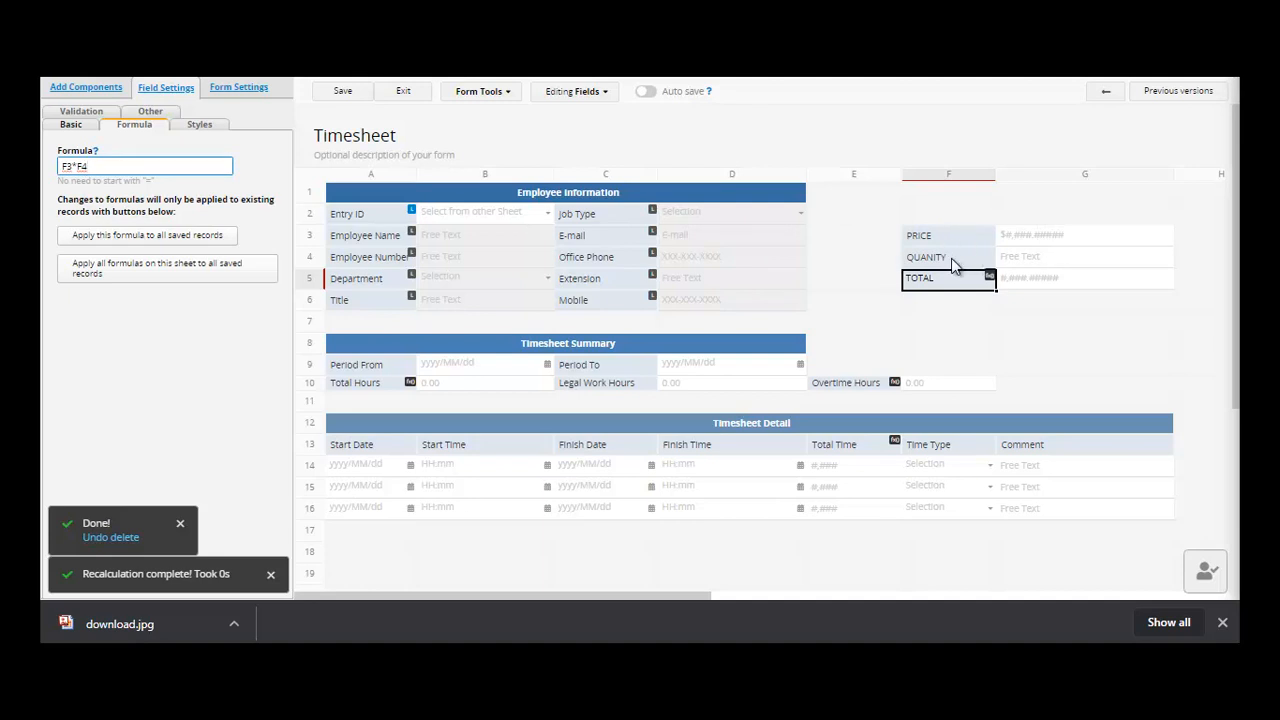
{"action": "left_click", "coordinate": [953, 262]}
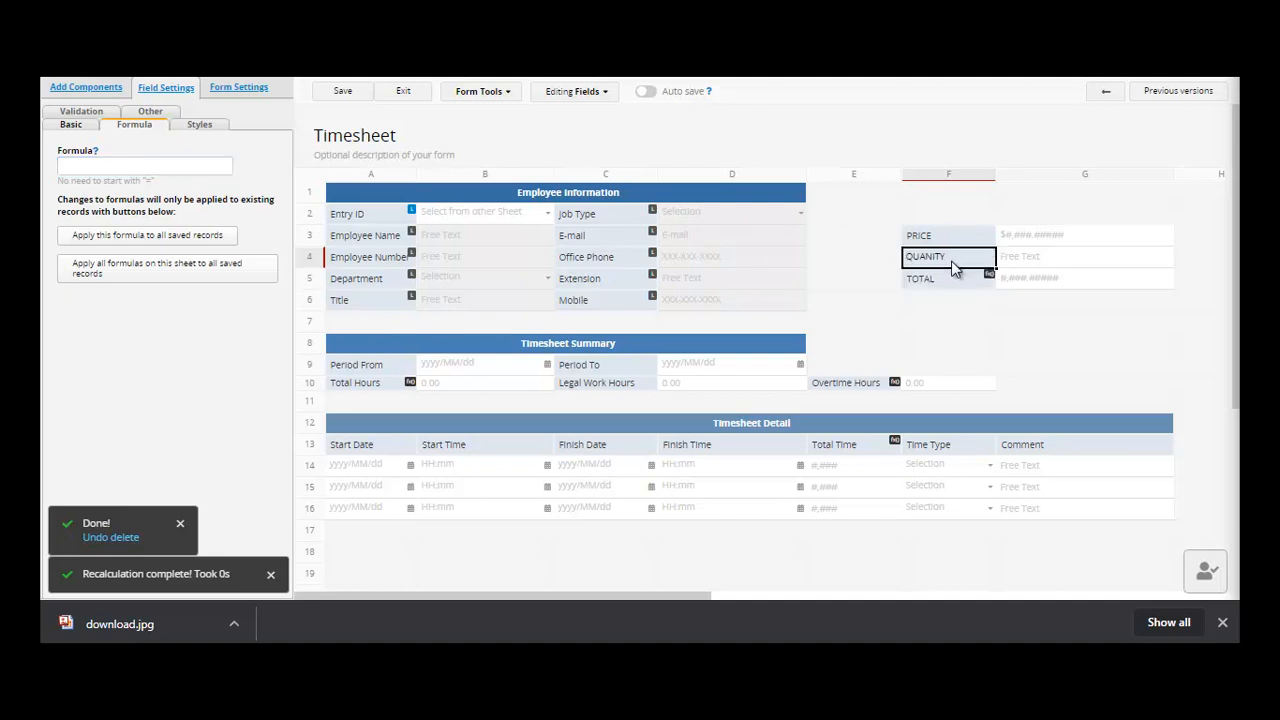
{"action": "left_click", "coordinate": [950, 247]}
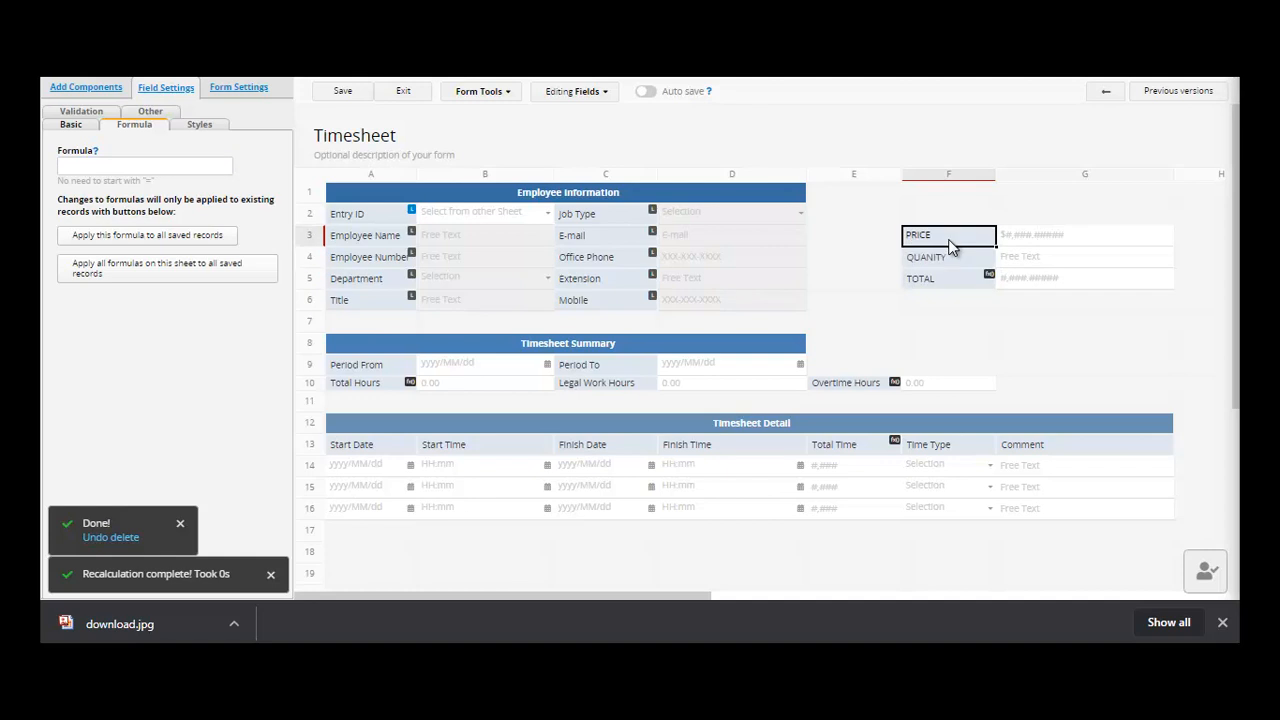
- Review PRICE's field type in the Basic settings, keeping it as Money
{"action": "left_click", "coordinate": [71, 125]}
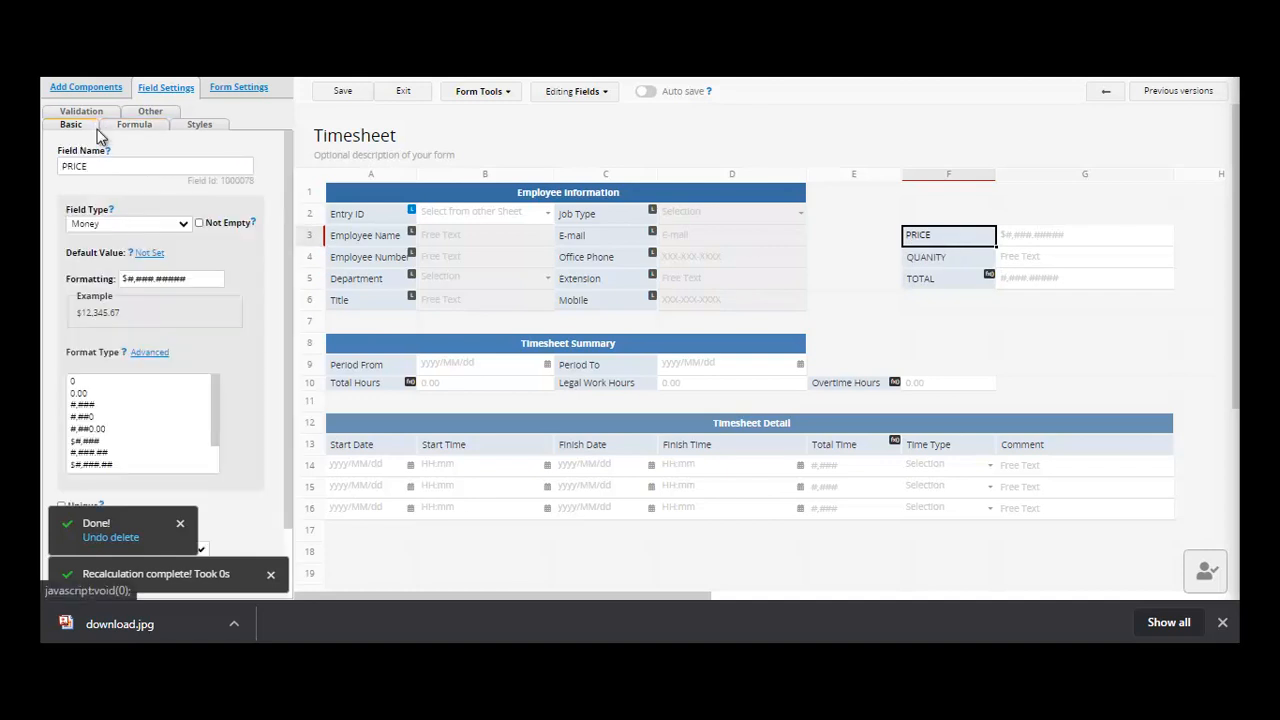
{"action": "left_click", "coordinate": [183, 226]}
{"action": "scroll", "coordinate": [174, 258], "scroll_direction": "up", "scroll_amount": 1}
{"action": "left_click", "coordinate": [158, 235]}
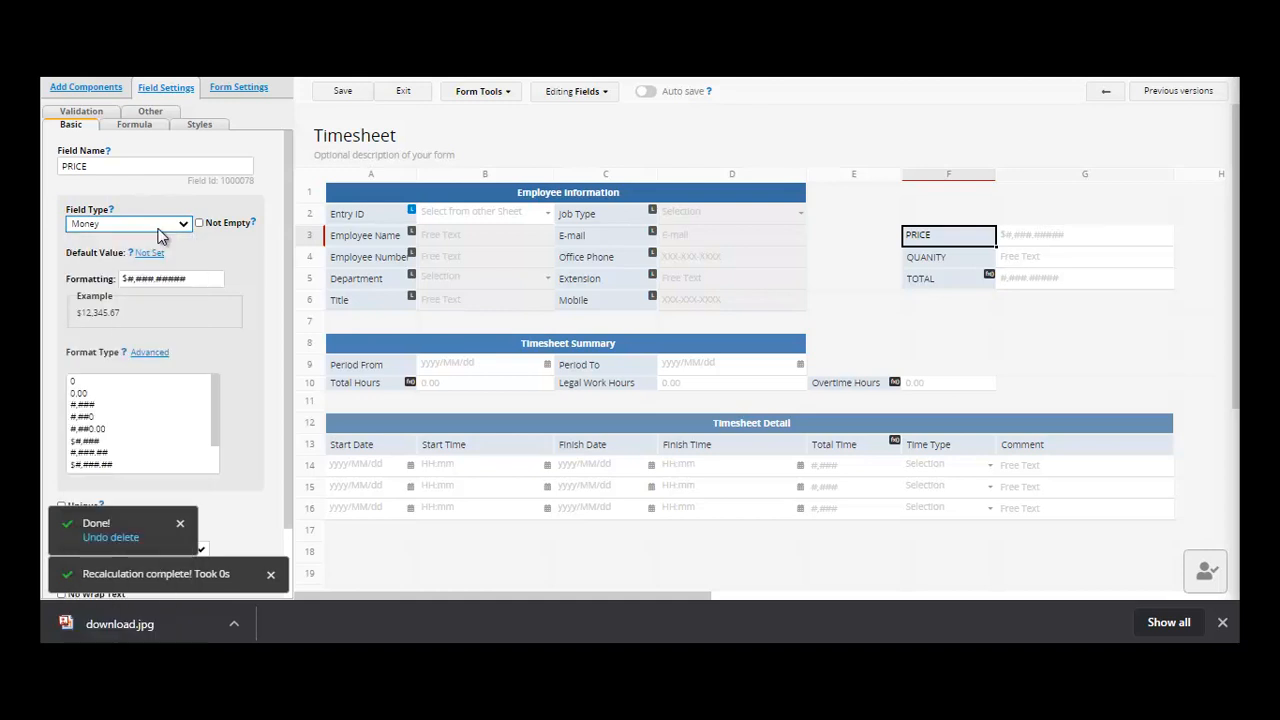
{"action": "left_click", "coordinate": [143, 229]}
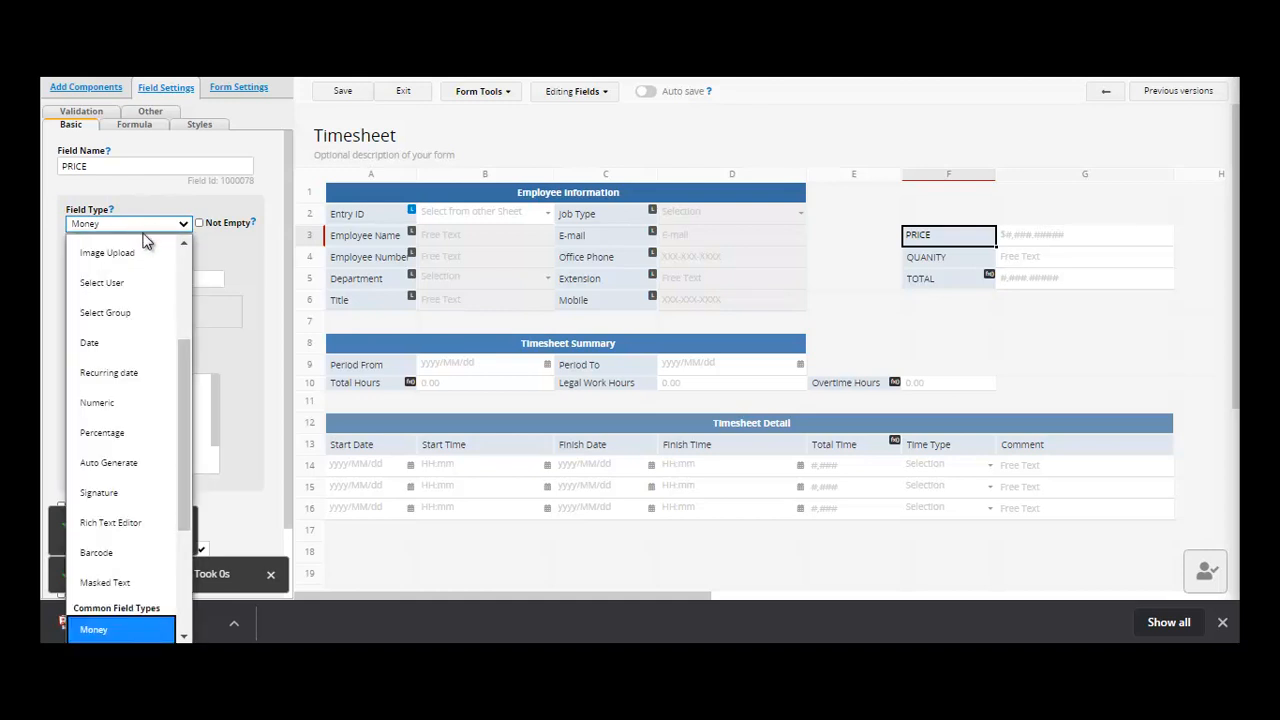
{"action": "scroll", "coordinate": [146, 262], "scroll_direction": "up", "scroll_amount": 1}
{"action": "left_click_drag", "start_coordinate": [194, 353], "coordinate": [197, 280]}
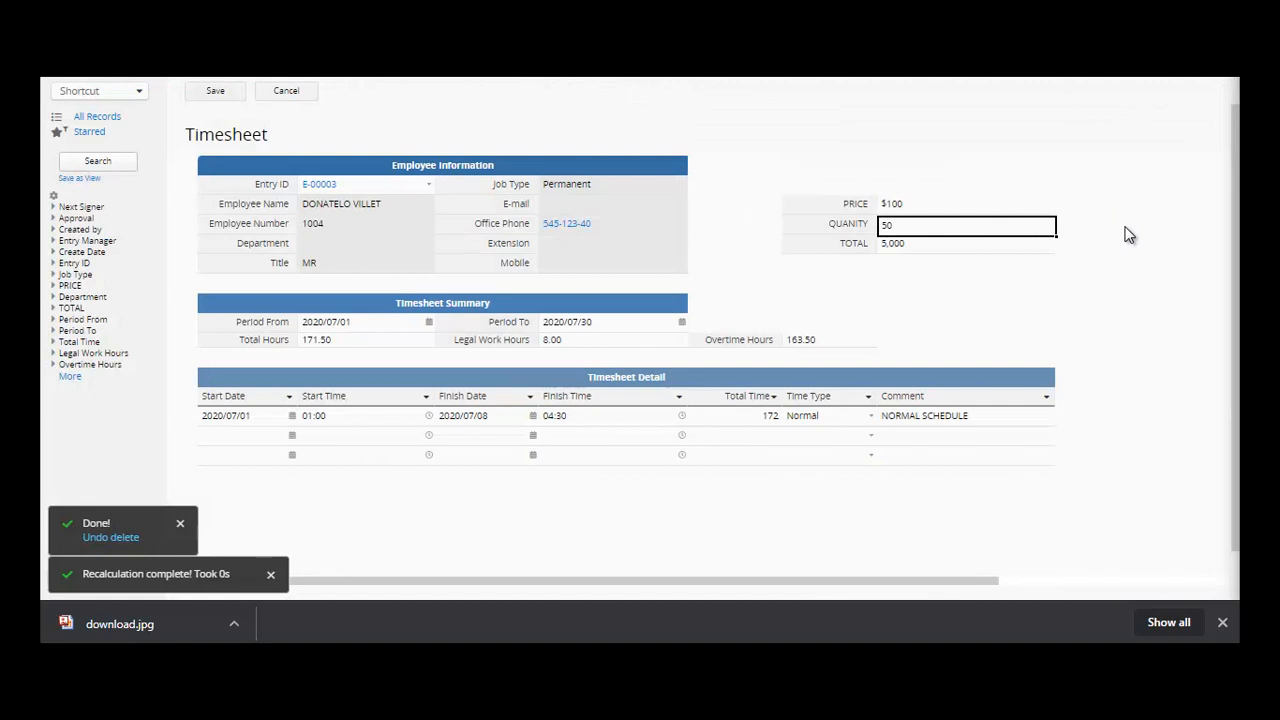
- Enter PRICE 1,000 and QUANITY 500, then check the TOTAL
{"action": "left_click", "coordinate": [977, 210]}
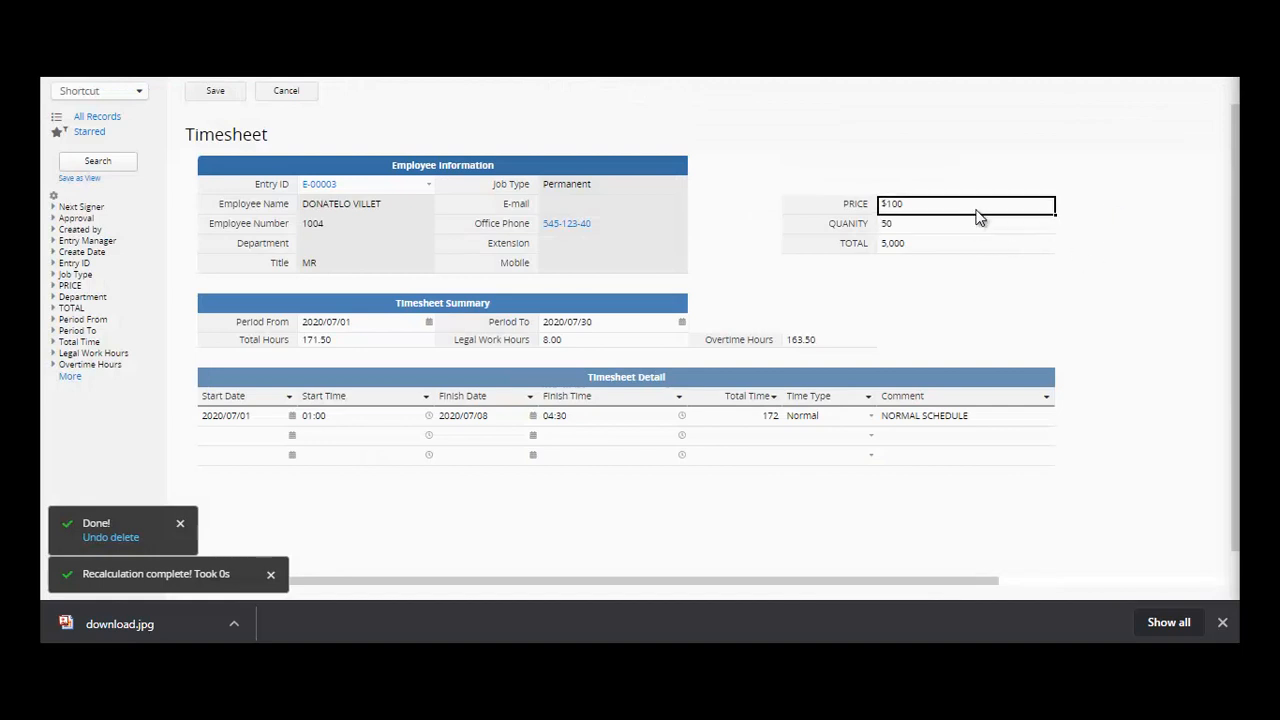
{"action": "type", "text": "1,00"}
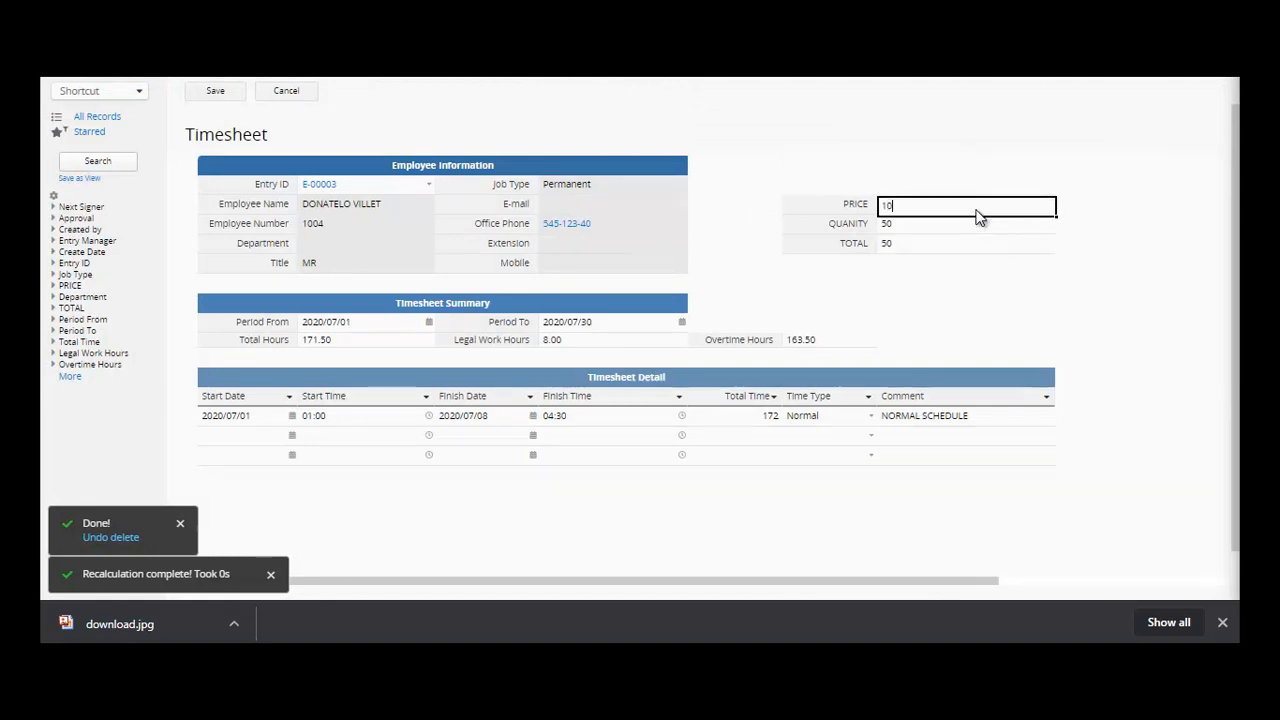
{"action": "type", "text": "00"}
{"action": "left_click", "coordinate": [977, 228]}
{"action": "type", "text": "0"}
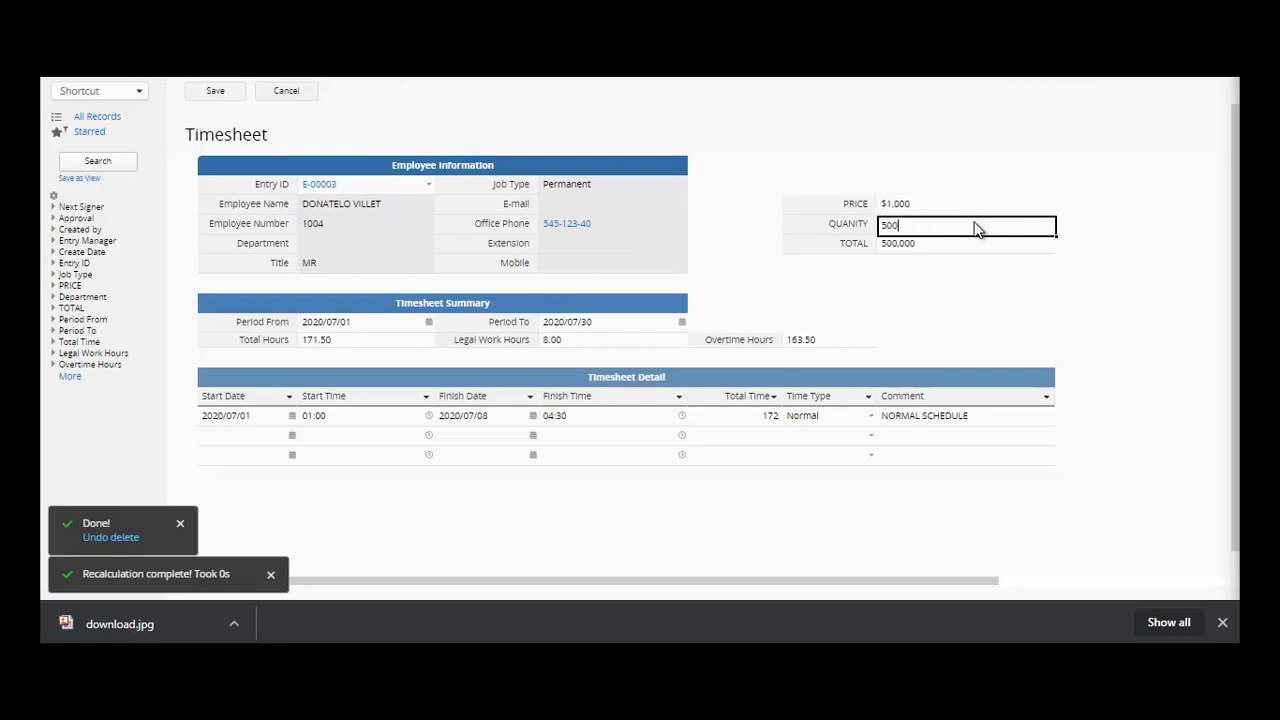
{"action": "left_click", "coordinate": [973, 252]}
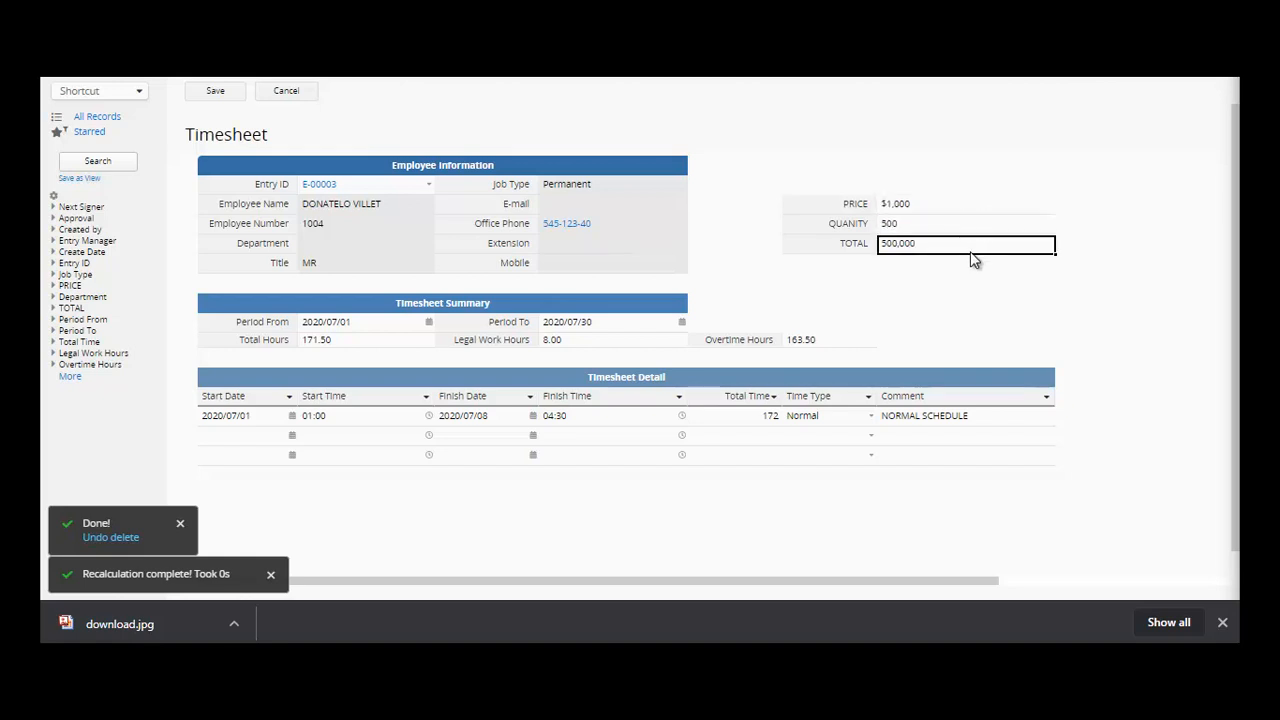
- Change PRICE to $5,000 and QUANITY to 5000, so TOTAL becomes 25,000,000
{"action": "left_click", "coordinate": [983, 210]}
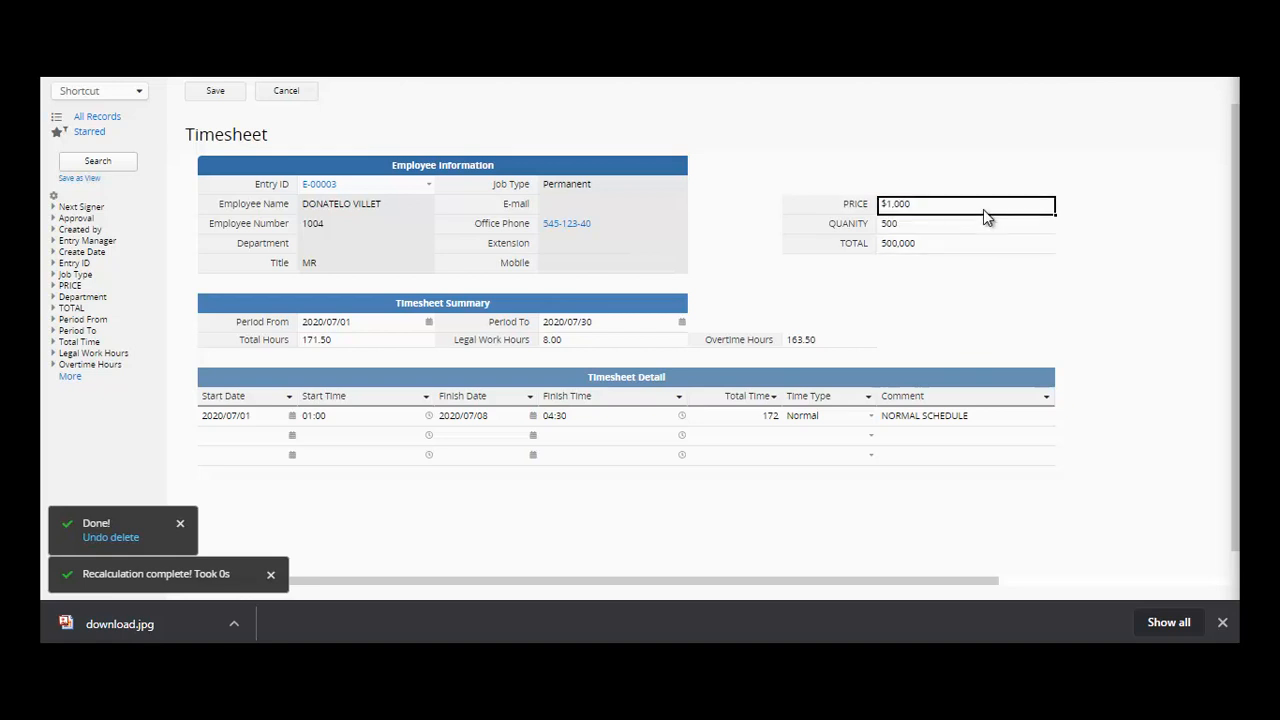
{"action": "type", "text": "5000"}
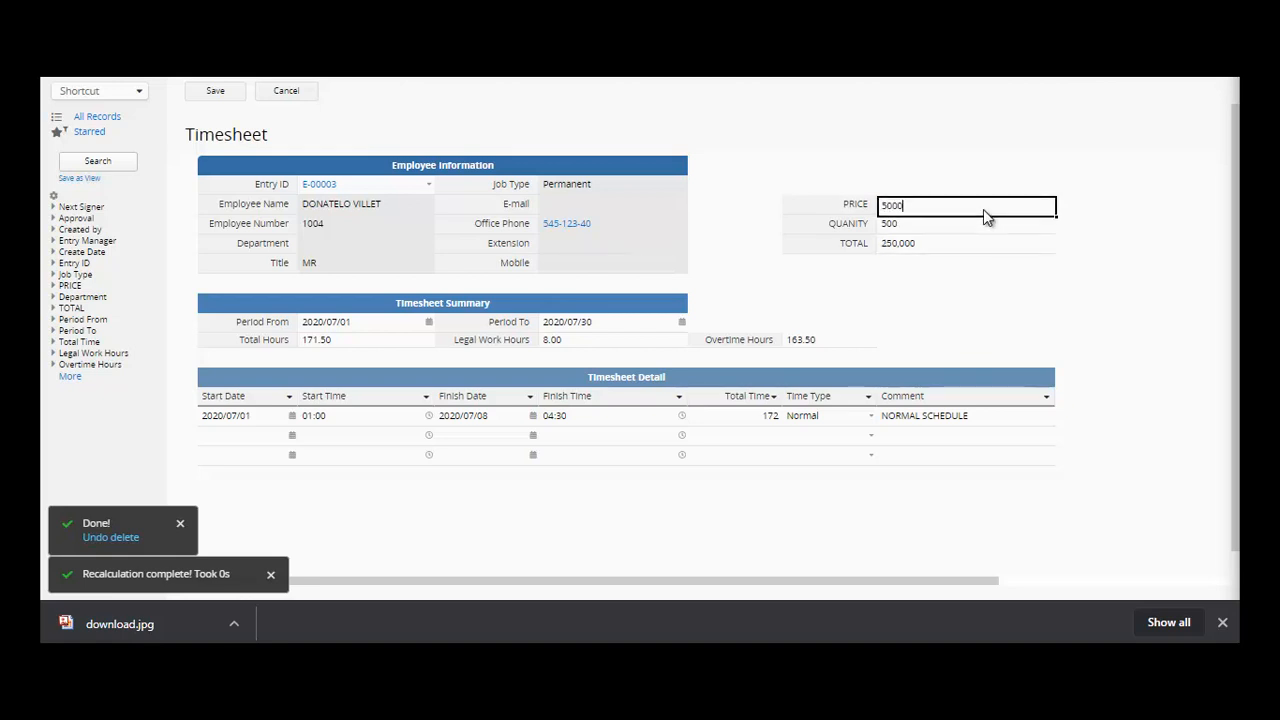
{"action": "left_click", "coordinate": [961, 230]}
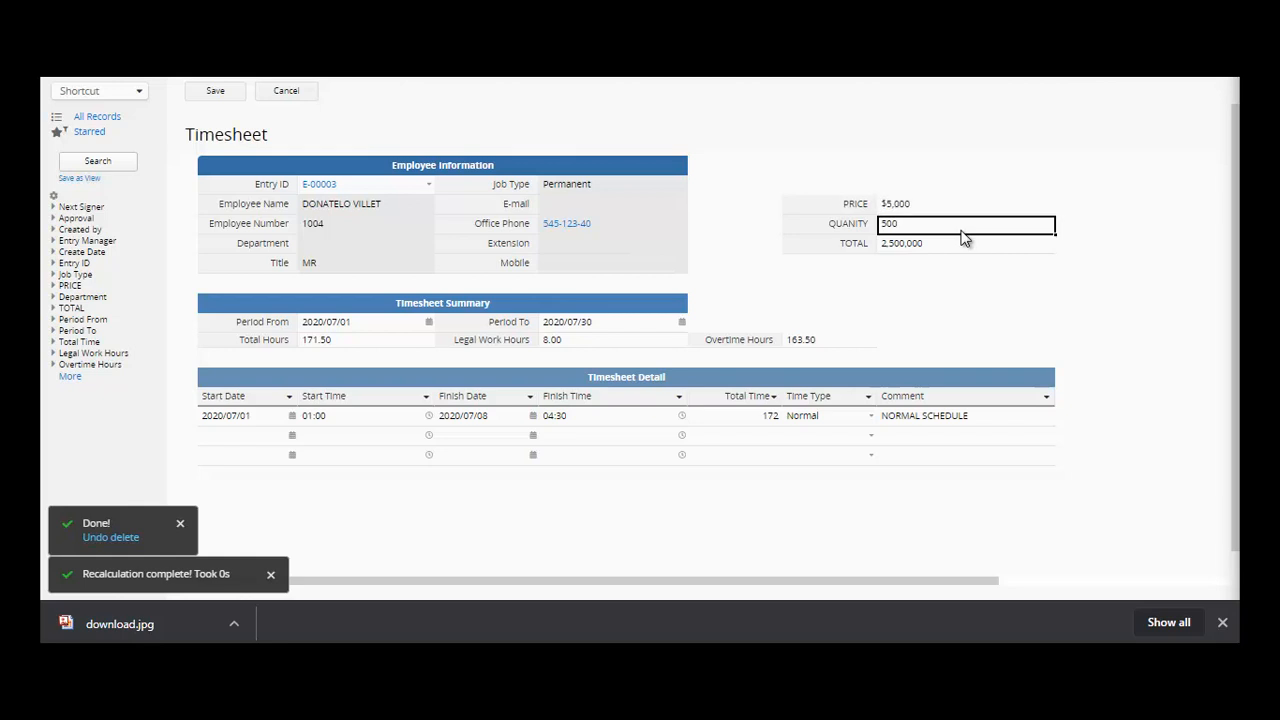
{"action": "key", "text": "BackSpace"}
{"action": "type", "text": "00"}
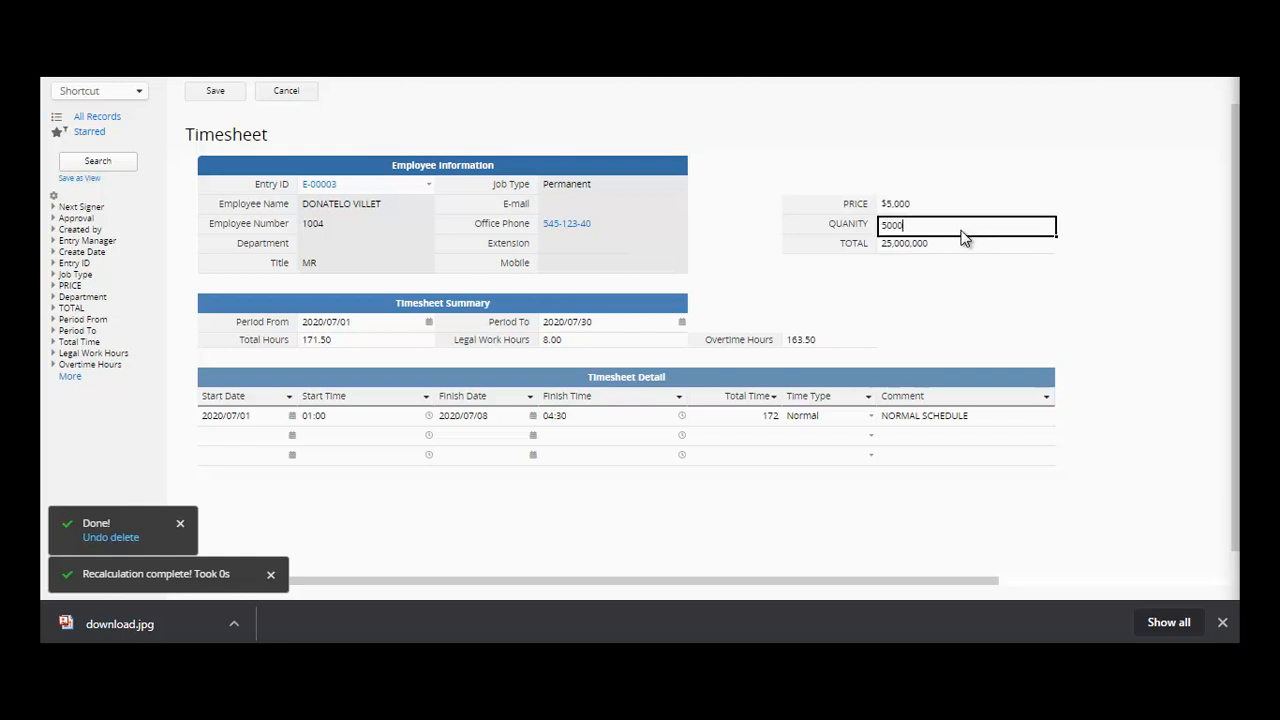
{"action": "left_click", "coordinate": [958, 243]}
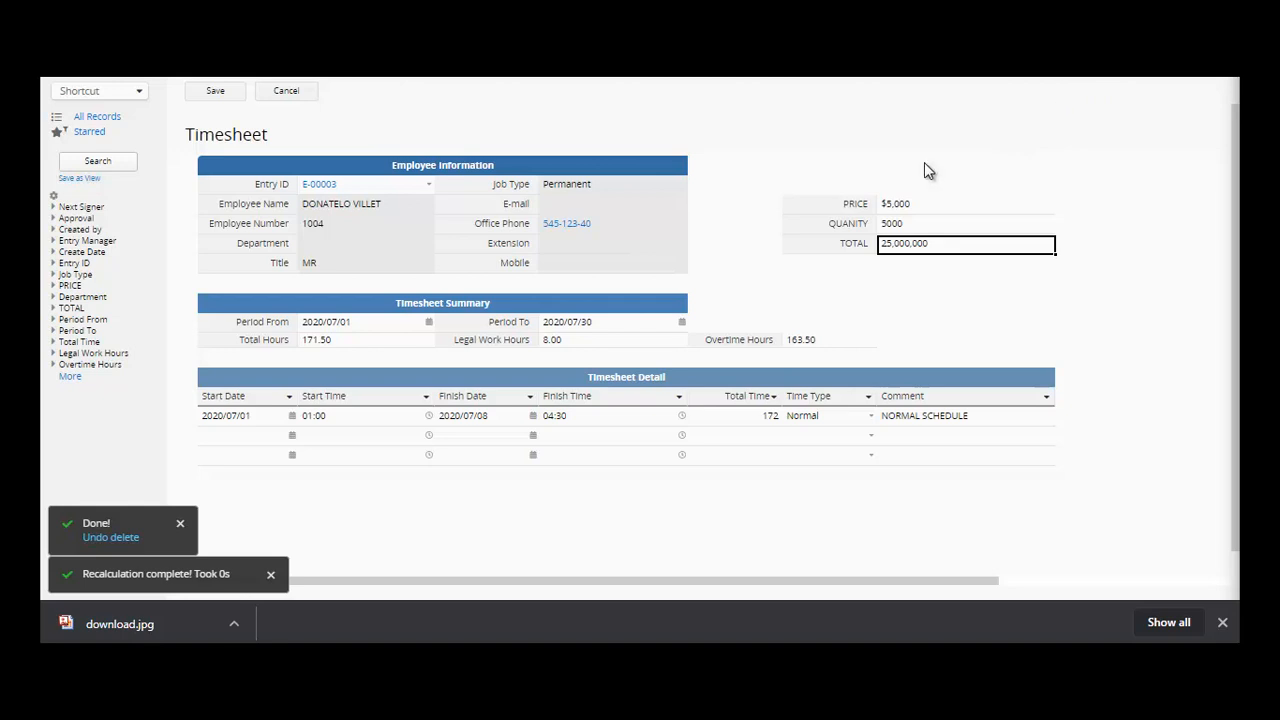
{"action": "left_click", "coordinate": [283, 97]}
- Link employee E-00003 to the new Overtime Claim and save it
{"action": "left_click", "coordinate": [330, 186]}
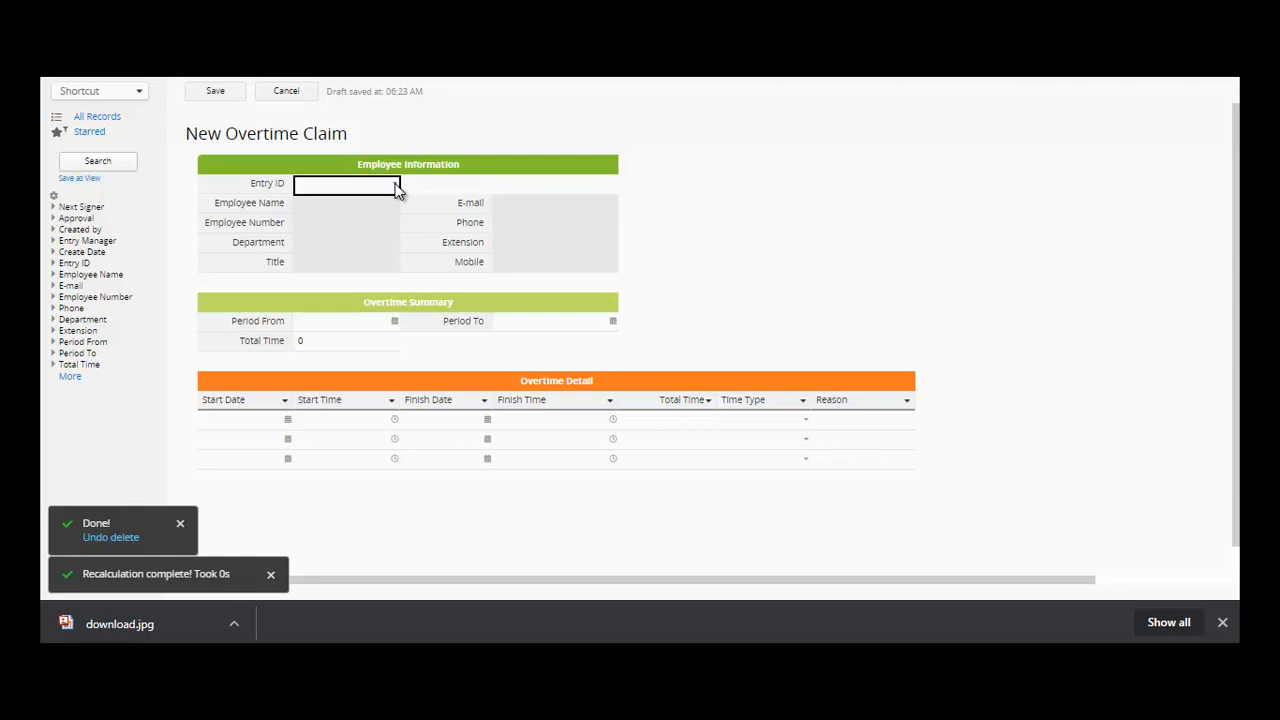
{"action": "left_click", "coordinate": [395, 190]}
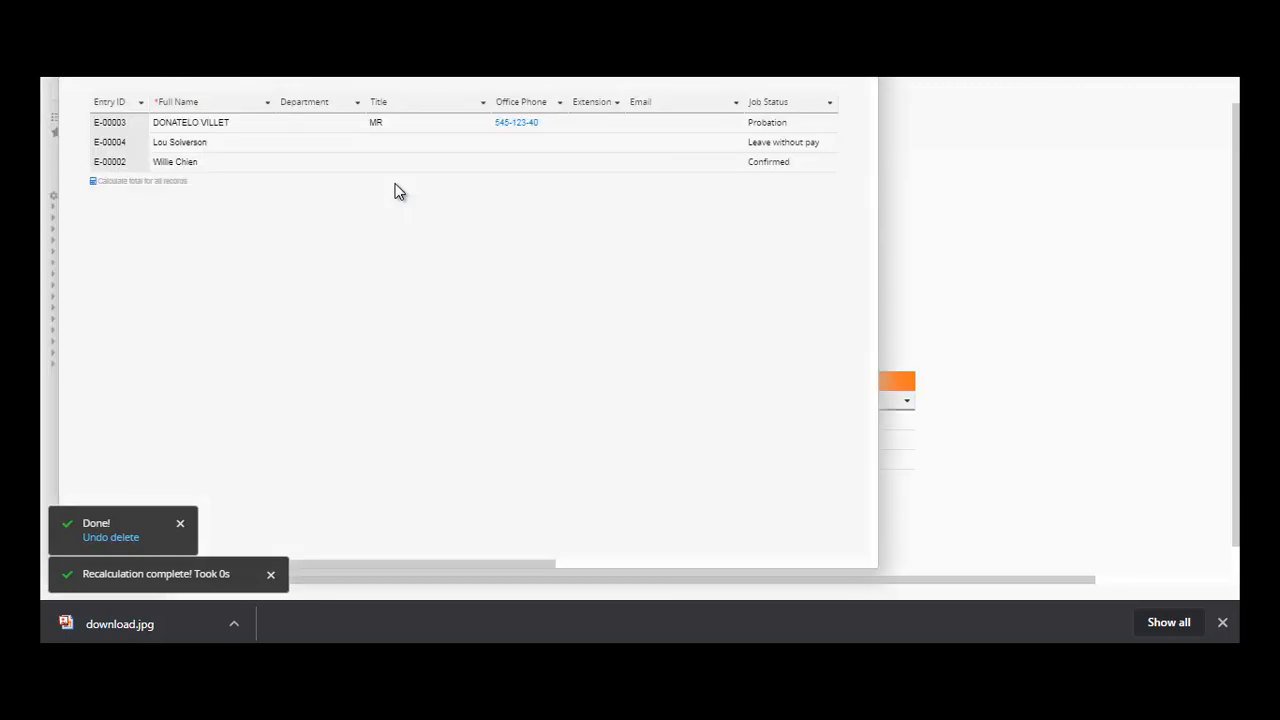
{"action": "left_click", "coordinate": [144, 130]}
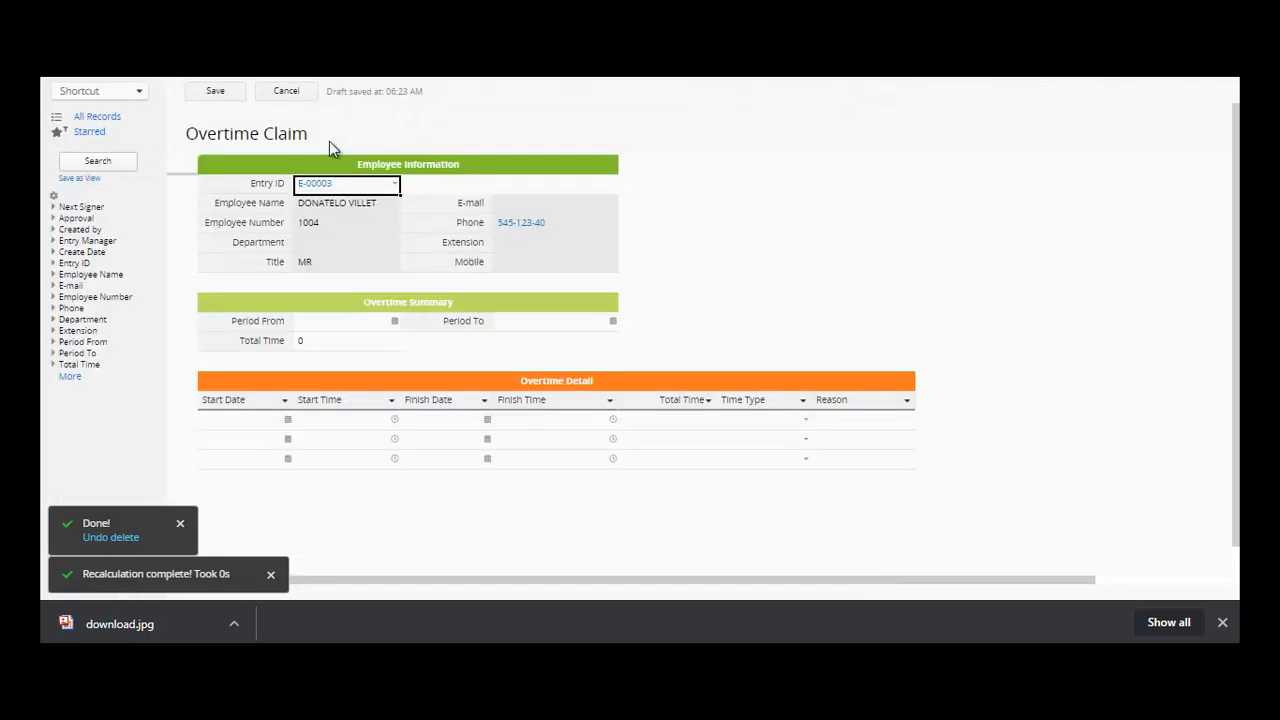
{"action": "left_click", "coordinate": [215, 91]}
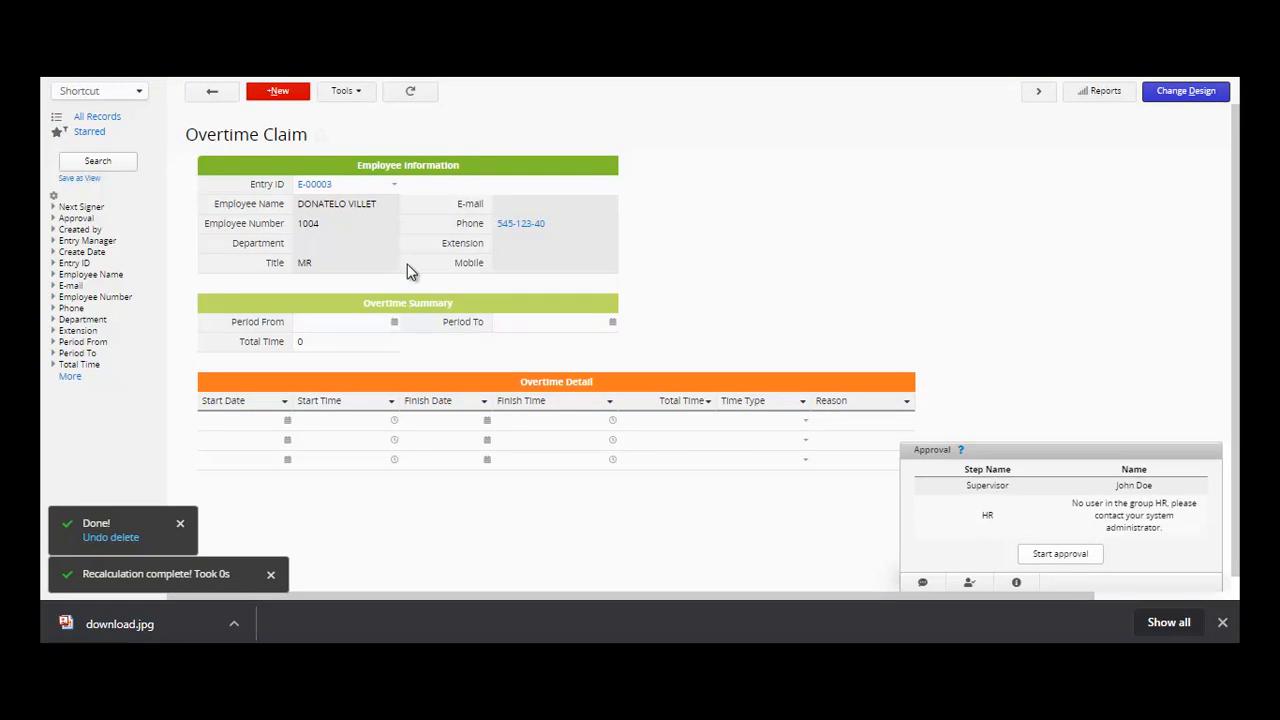
{"action": "left_click", "coordinate": [316, 187]}
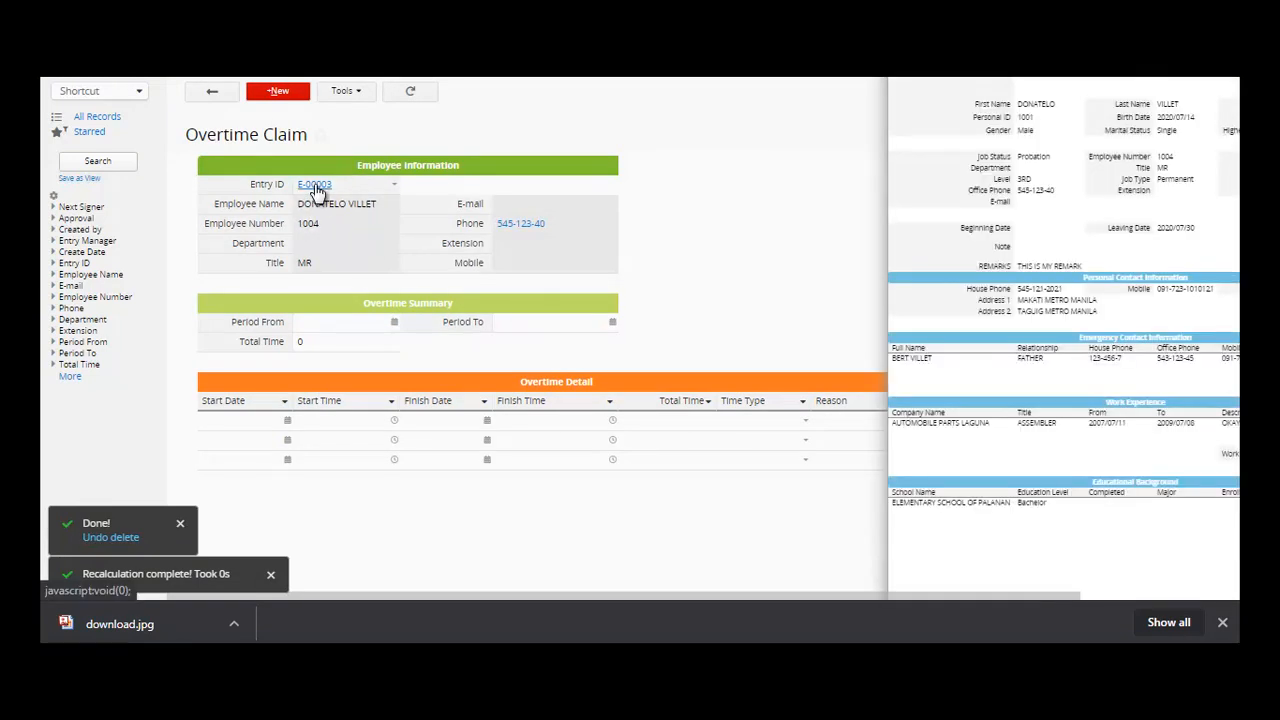
{"action": "left_click", "coordinate": [771, 283]}
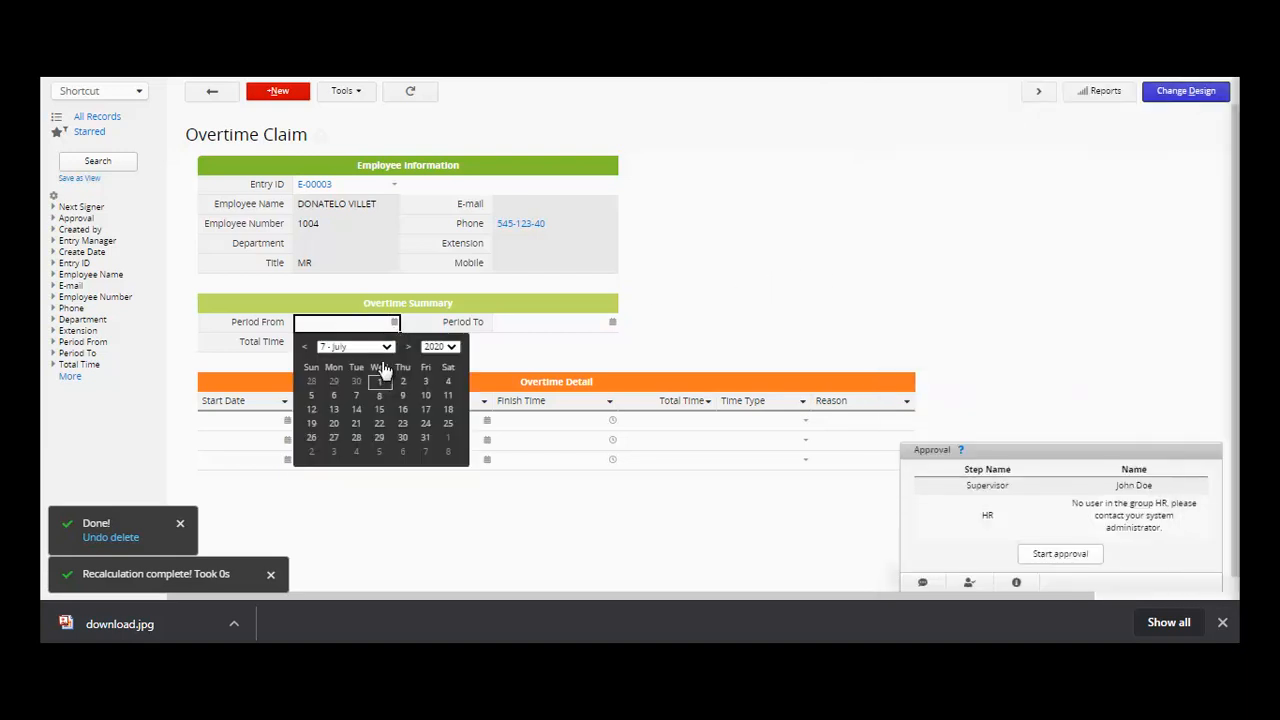
- Set the claim period from 2020/07/01 to 2020/07/15
{"action": "left_click", "coordinate": [380, 385]}
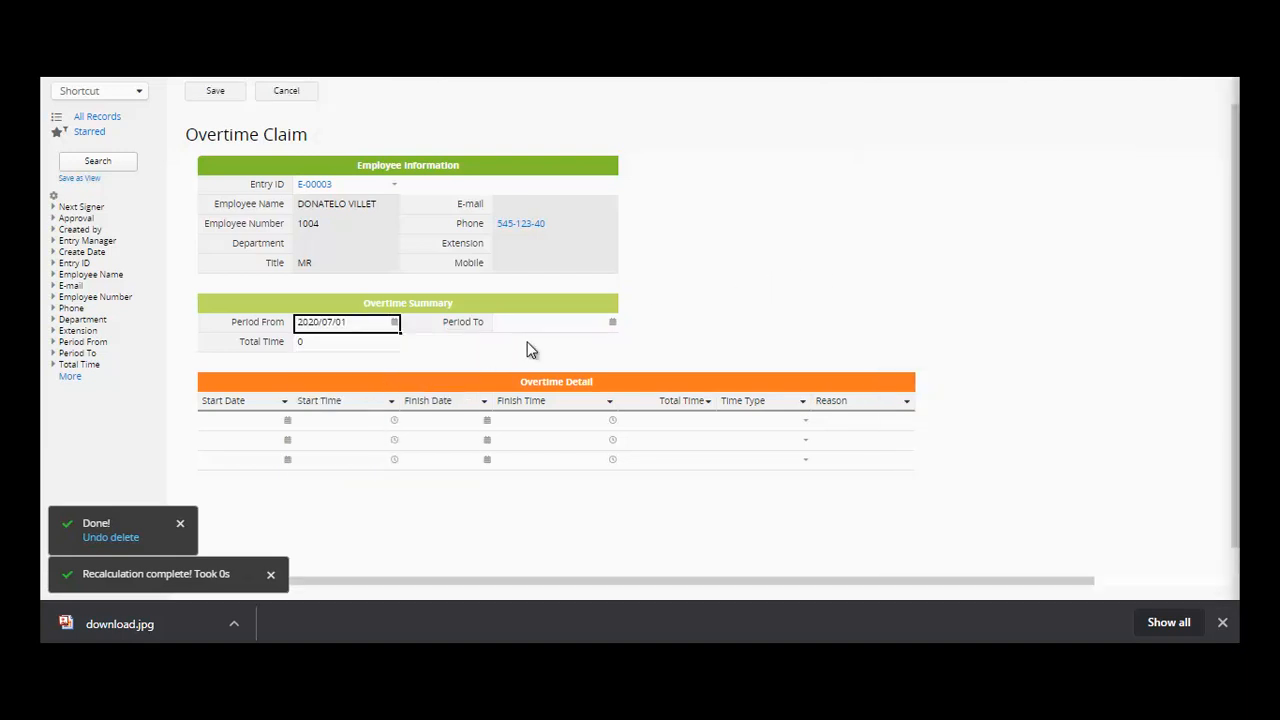
{"action": "left_click", "coordinate": [612, 323]}
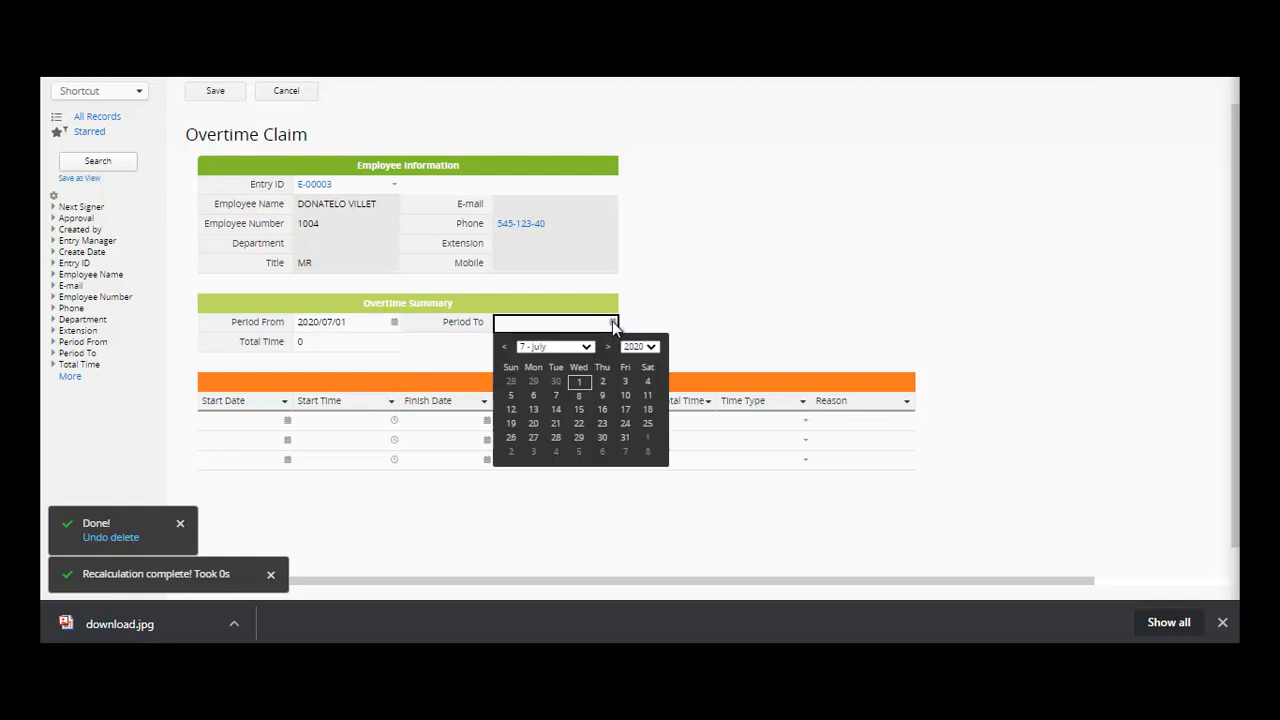
{"action": "left_click", "coordinate": [579, 409]}
{"action": "left_click", "coordinate": [313, 340]}
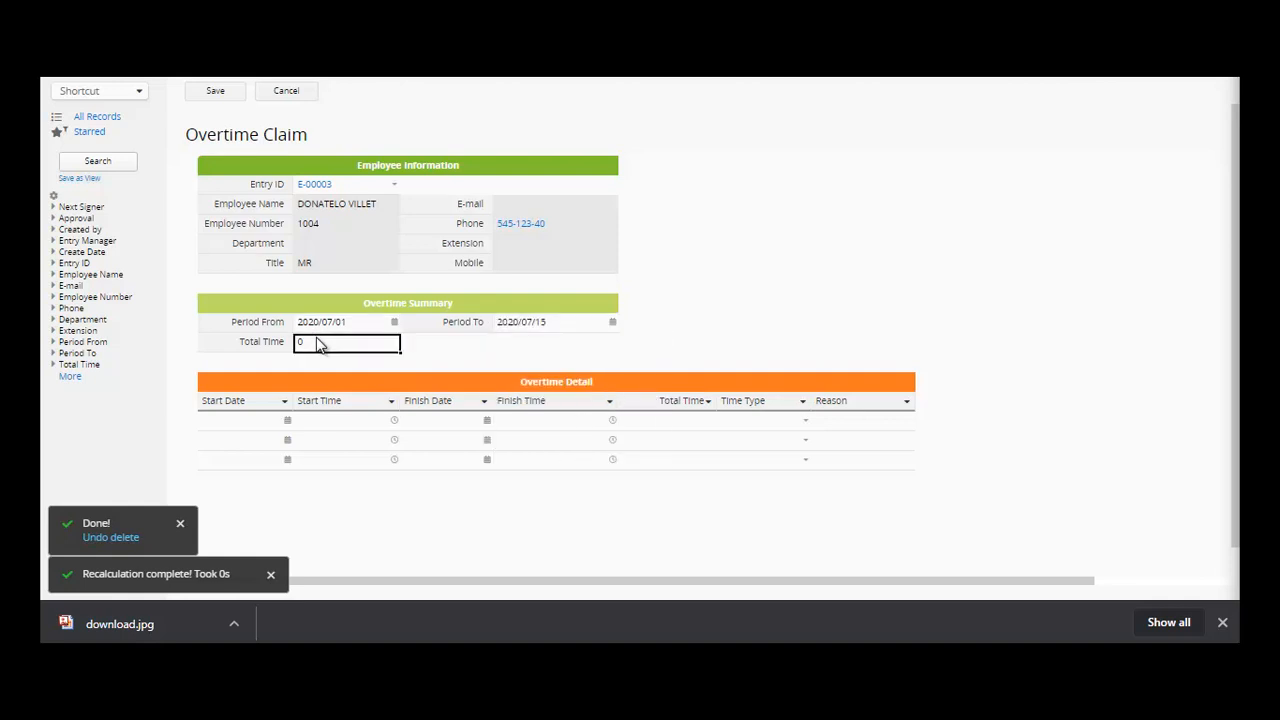
{"action": "left_click", "coordinate": [289, 424]}
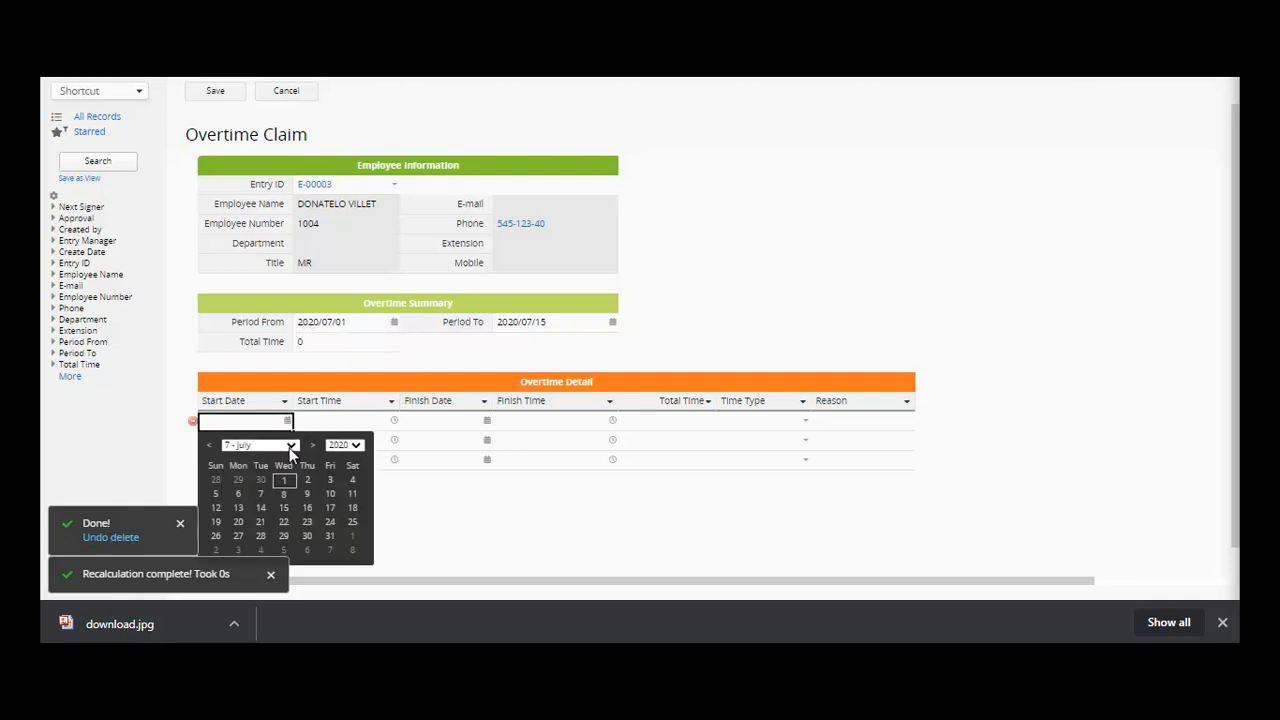
- Fill overtime row 1 from 2020/07/01 01:00 to 2020/07/10 04:30
{"action": "left_click", "coordinate": [283, 481]}
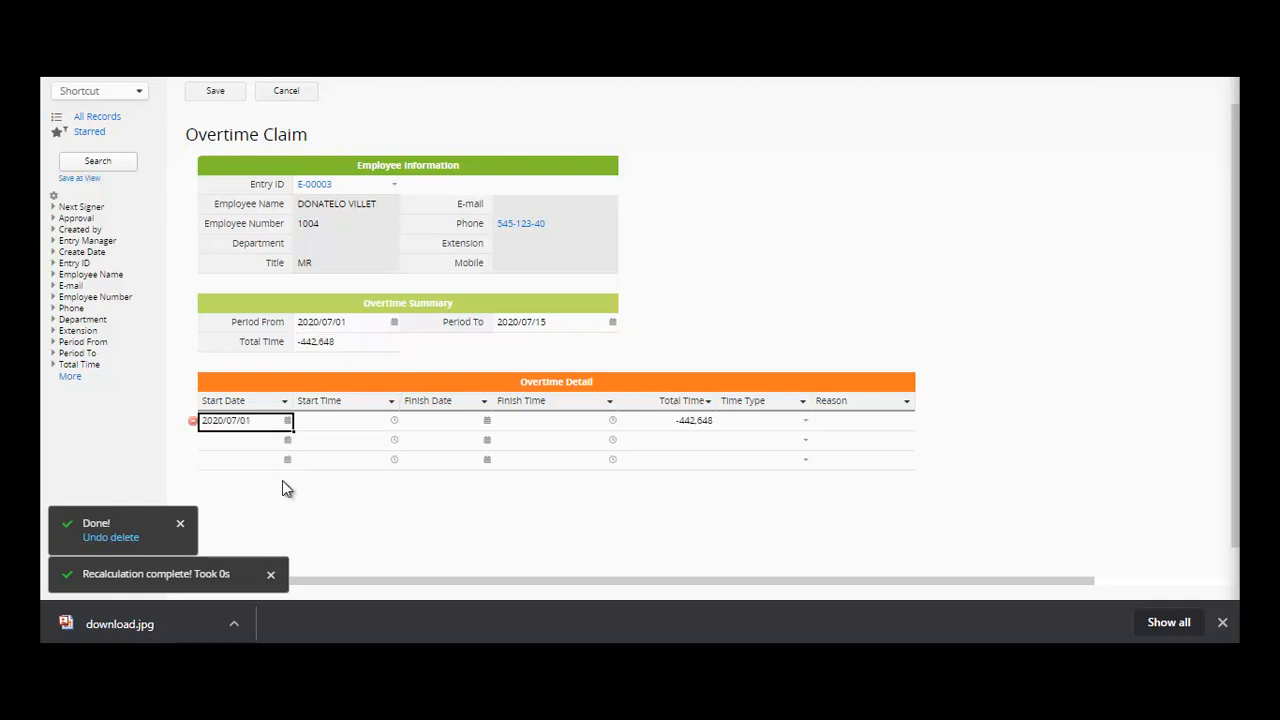
{"action": "left_click", "coordinate": [396, 422]}
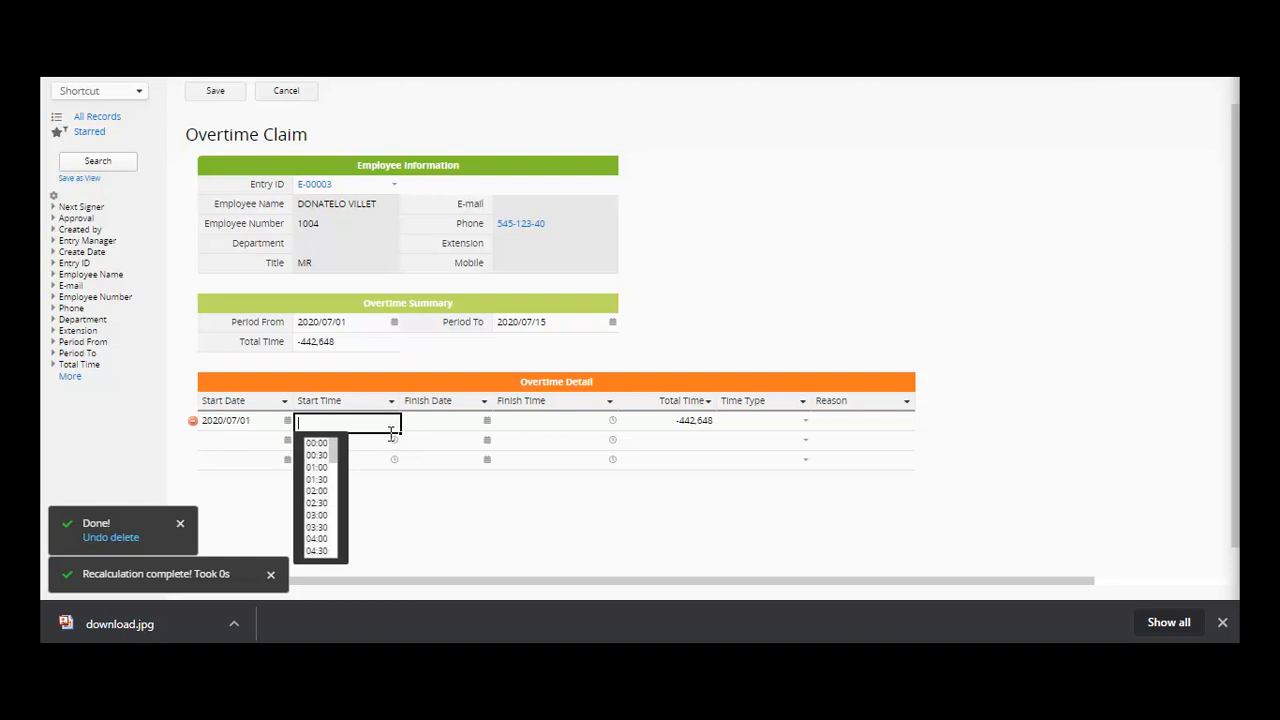
{"action": "left_click", "coordinate": [316, 467]}
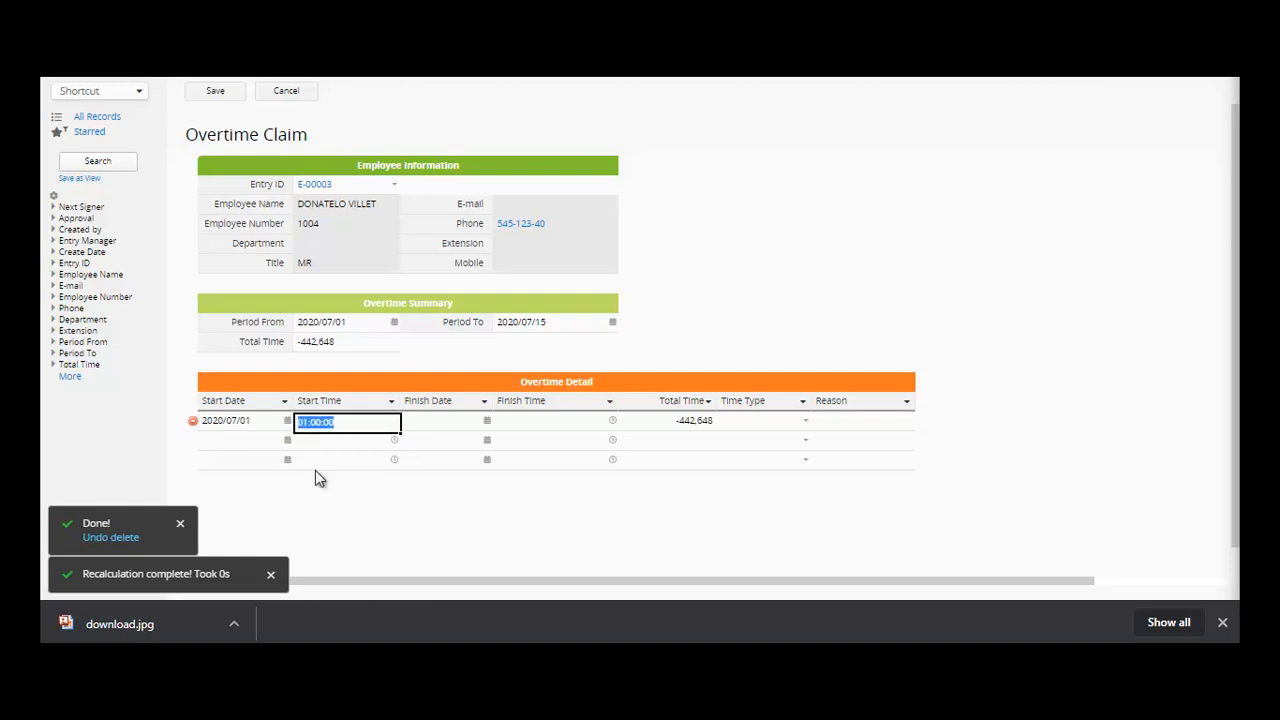
{"action": "left_click", "coordinate": [488, 421]}
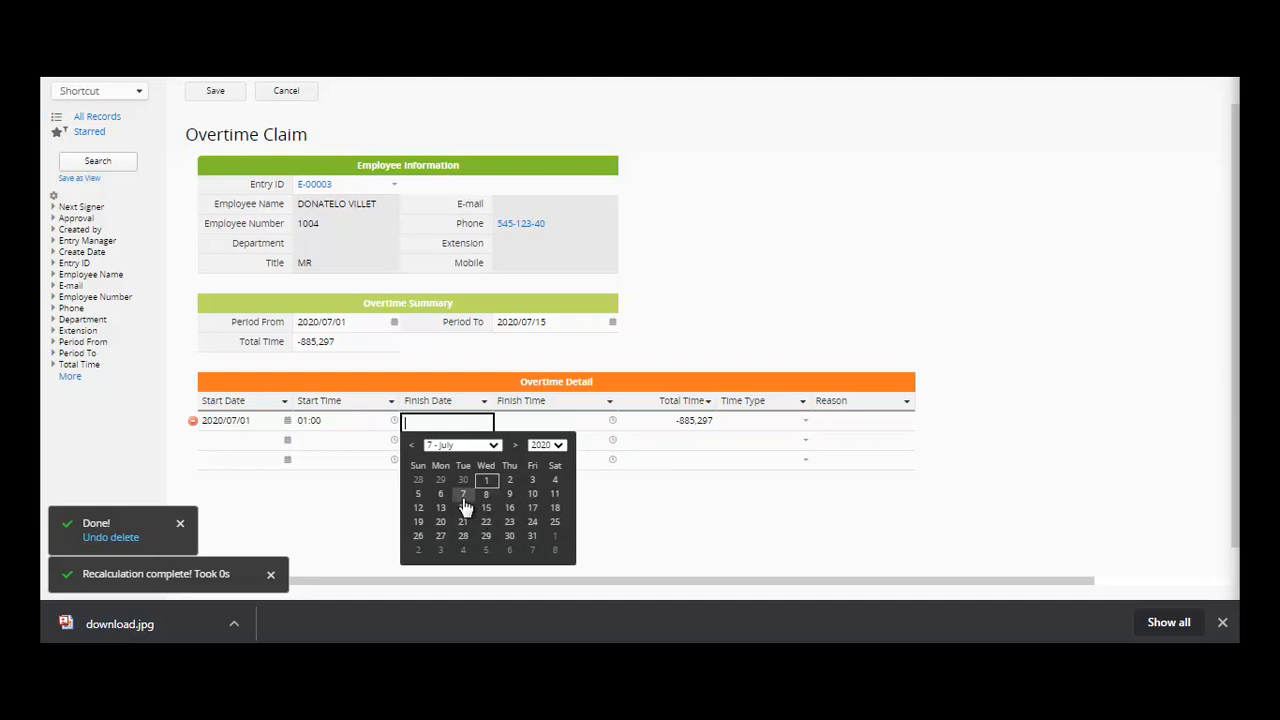
{"action": "left_click", "coordinate": [531, 493]}
{"action": "left_click", "coordinate": [612, 421]}
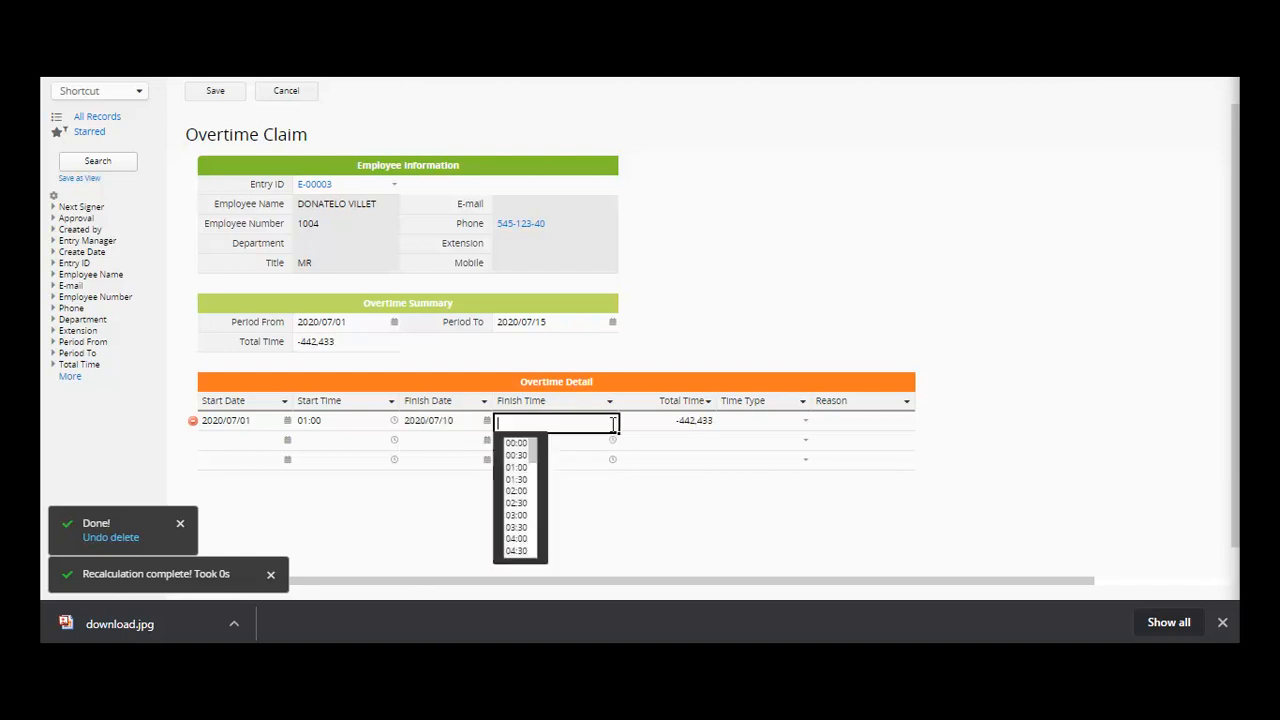
{"action": "left_click", "coordinate": [517, 550]}
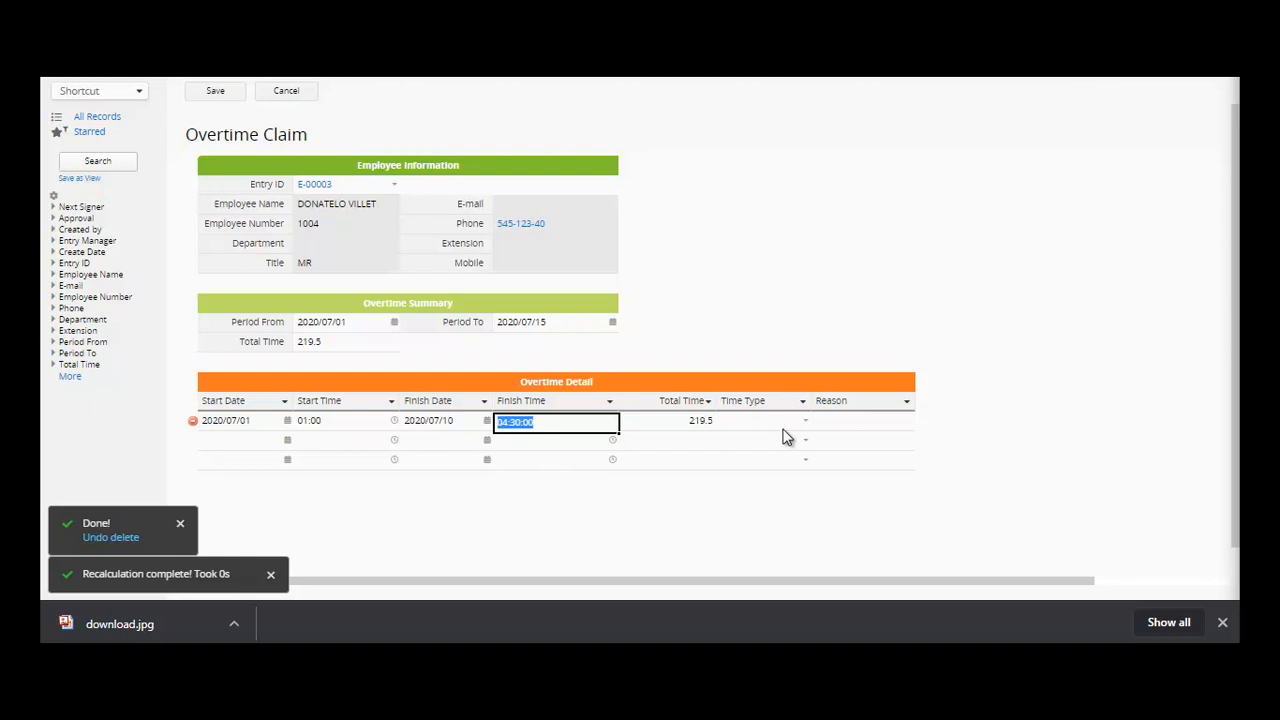
{"action": "left_click", "coordinate": [657, 424]}
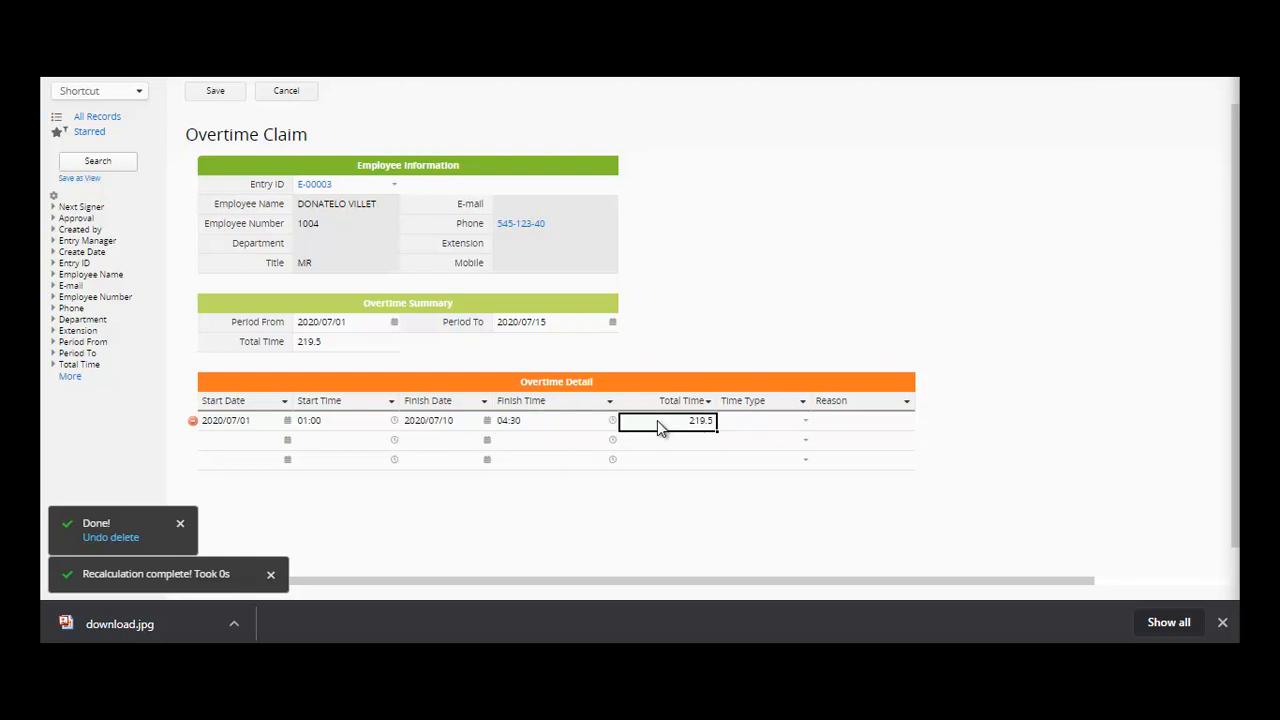
- Set row 1's Time Type to Overtime 1.25x with reason 'REQUIREMENT TO FINISH'
{"action": "left_click", "coordinate": [775, 425]}
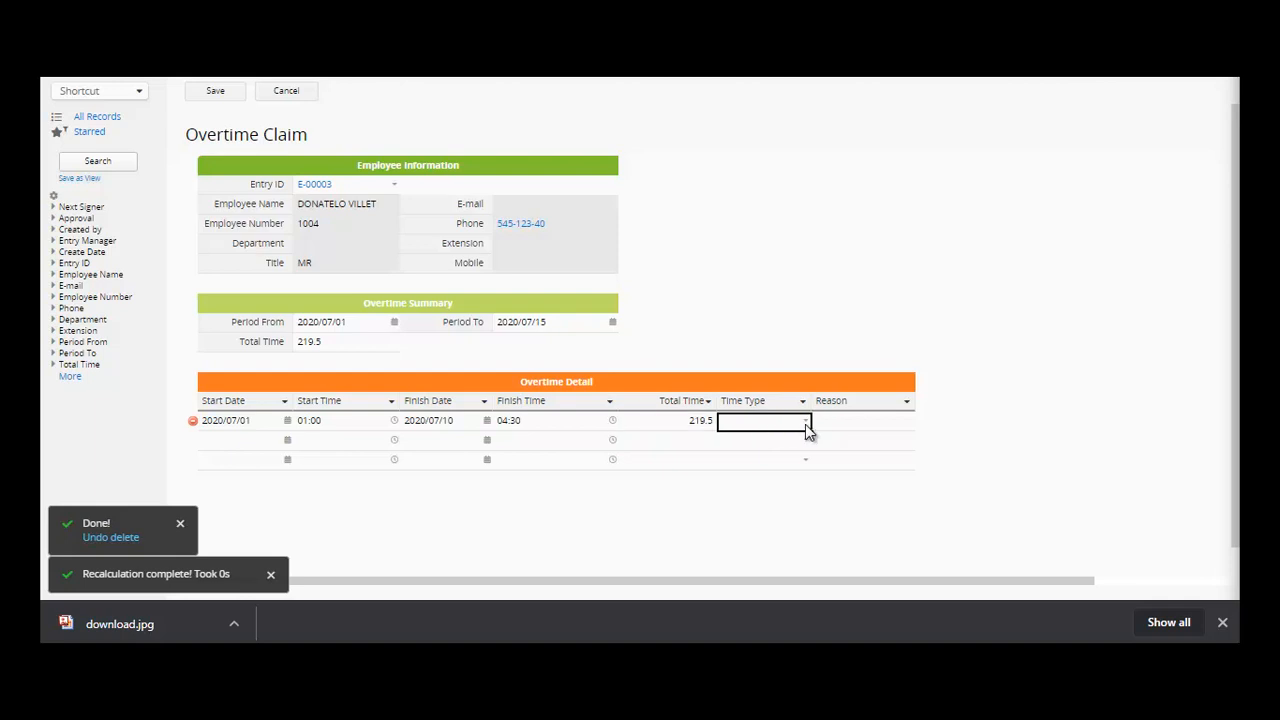
{"action": "left_click", "coordinate": [804, 424]}
{"action": "left_click", "coordinate": [800, 443]}
{"action": "left_click", "coordinate": [863, 426]}
{"action": "type", "text": "REQ"}
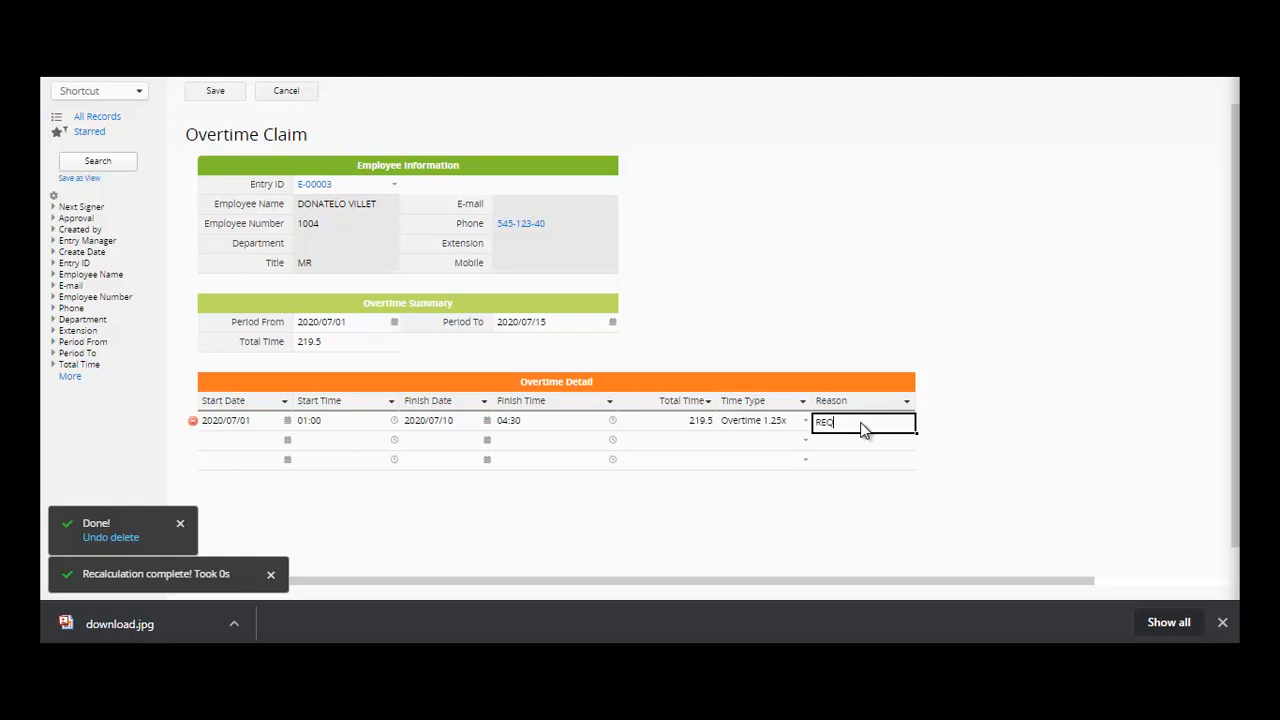
{"action": "type", "text": "UIREMENT FO FINISH"}
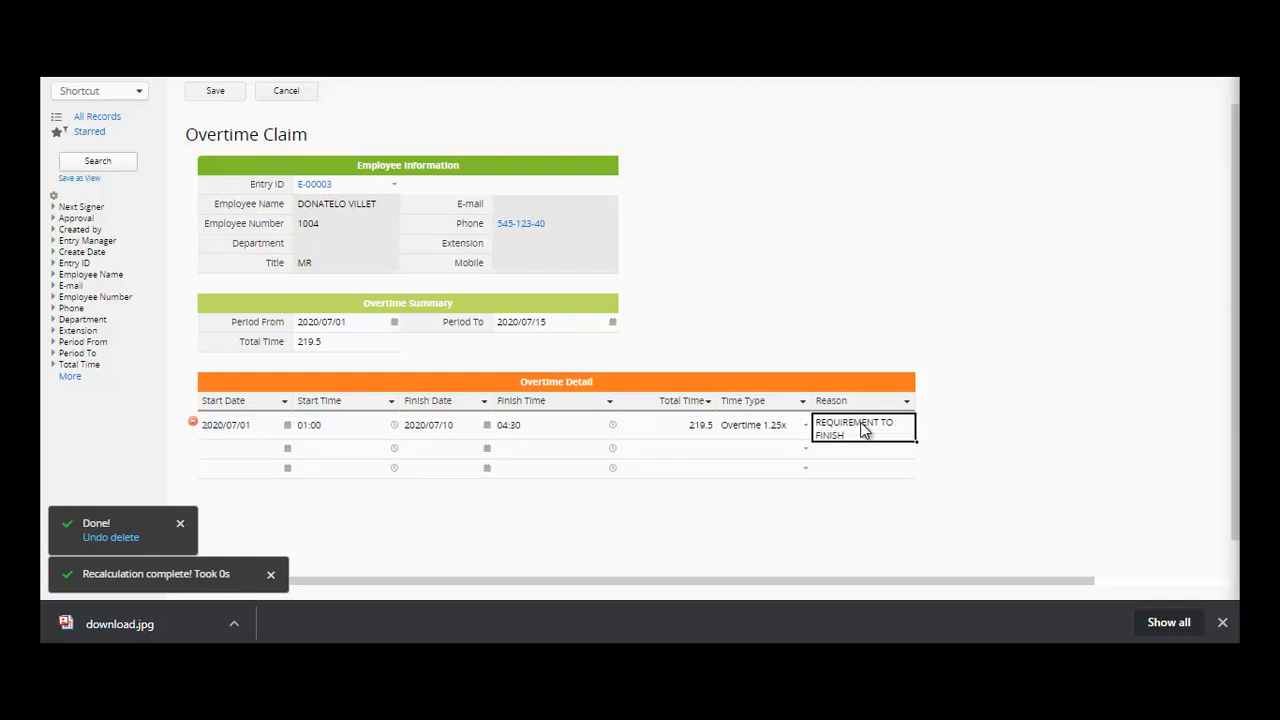
- Save the overtime claim, dismiss the approval dialog, and enter the Overtime Claim form design
{"action": "left_click", "coordinate": [209, 90]}
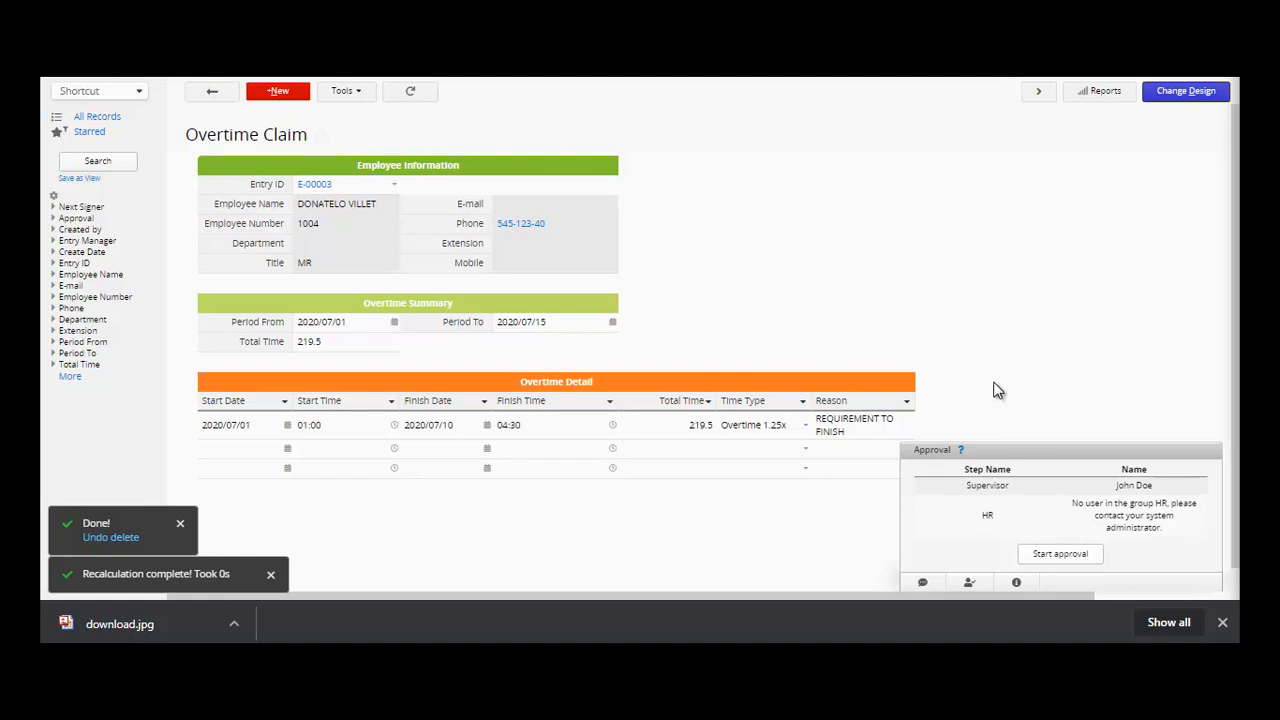
{"action": "left_click", "coordinate": [1063, 550]}
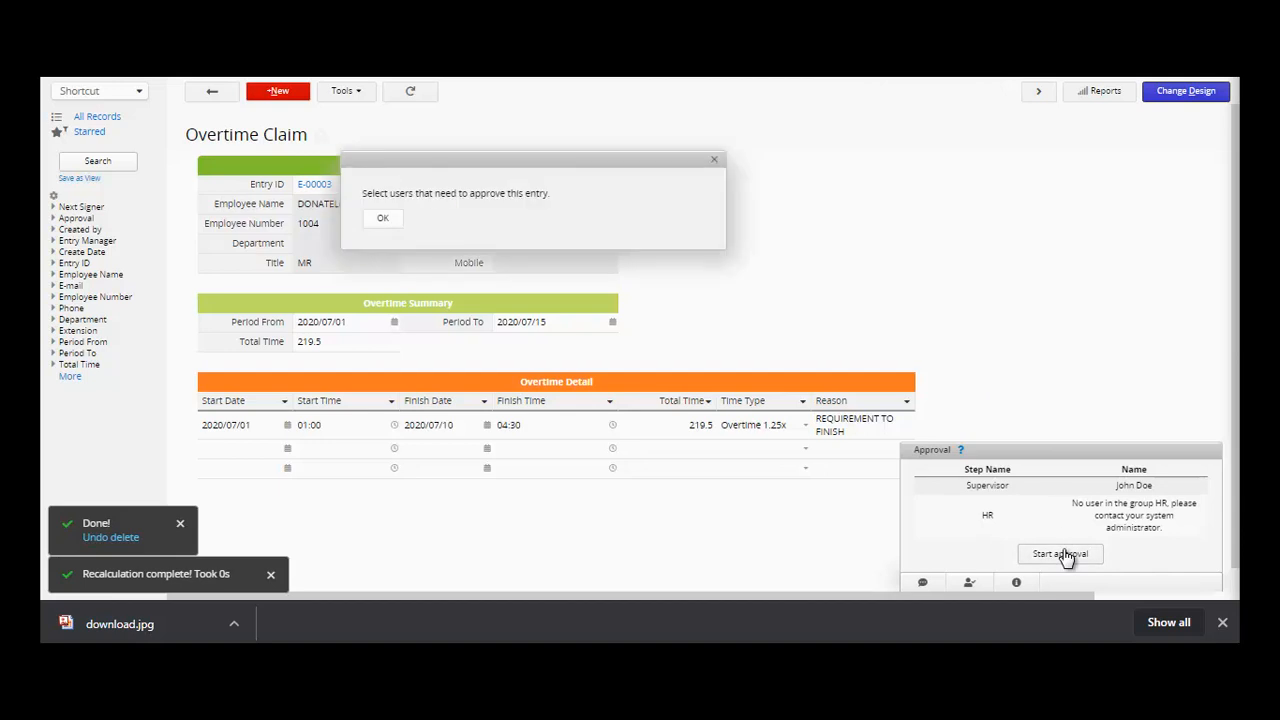
{"action": "left_click", "coordinate": [381, 218]}
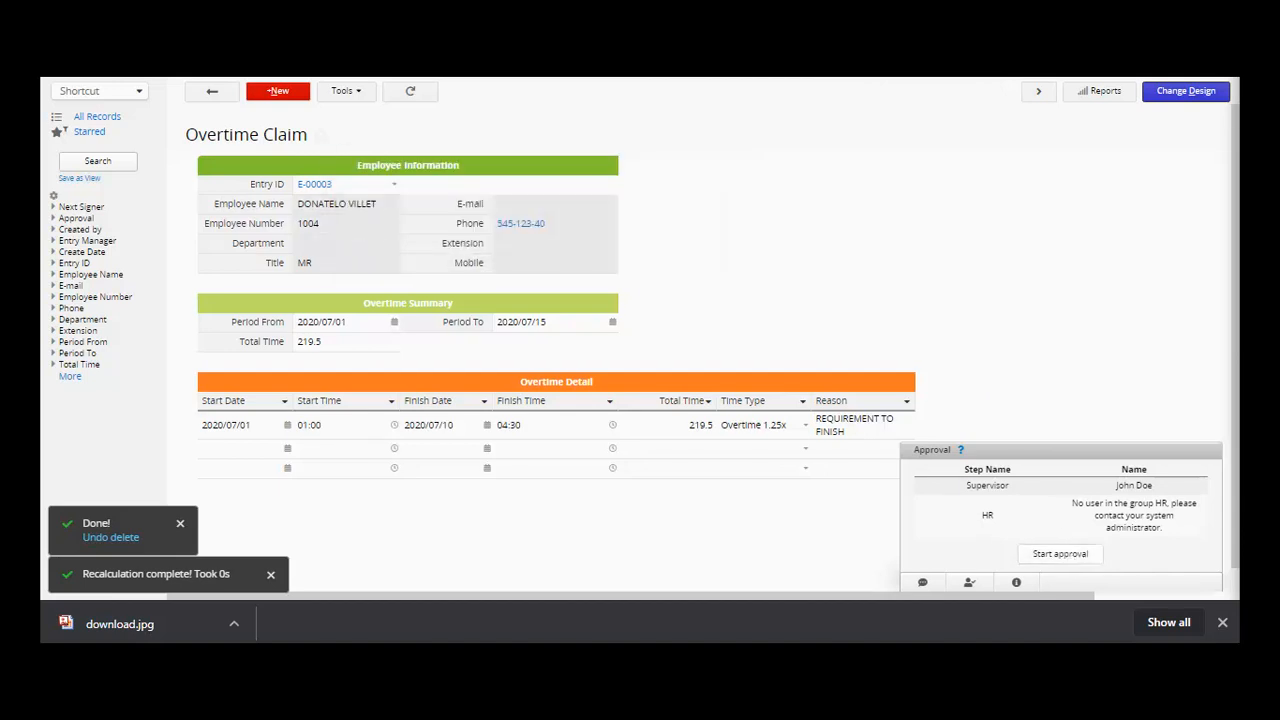
{"action": "left_click", "coordinate": [1186, 90]}
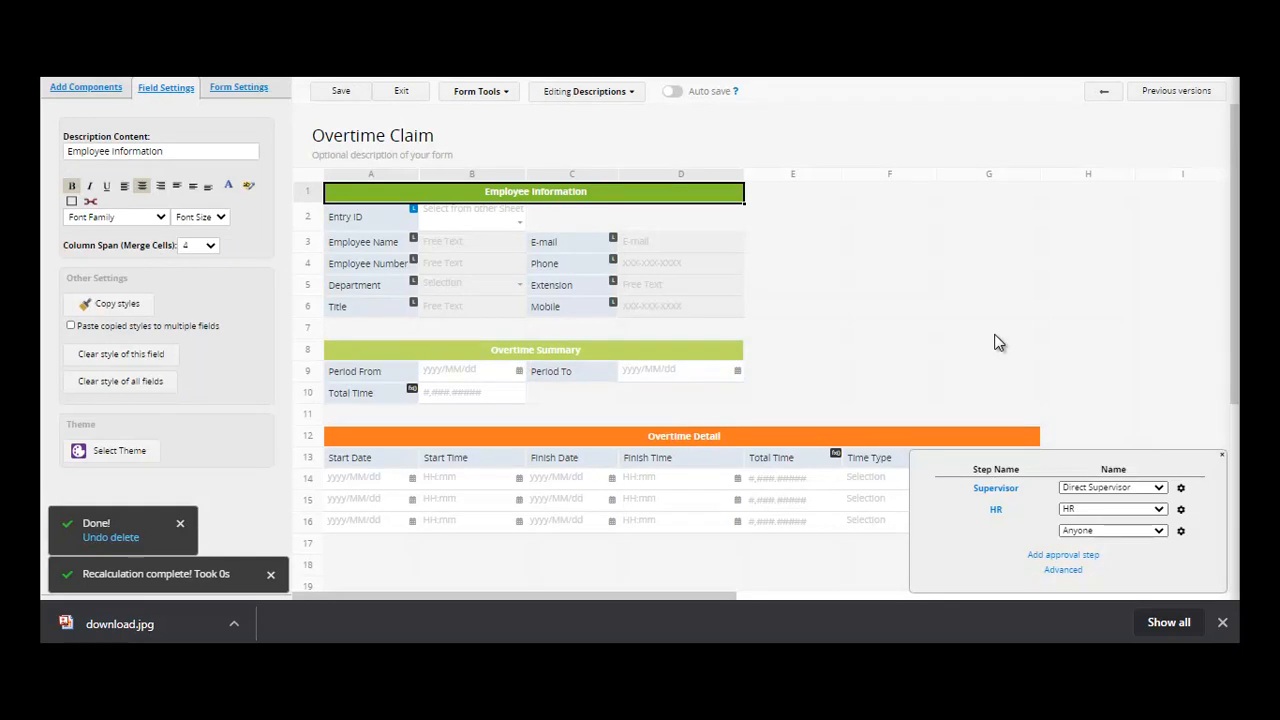
- Review the Supervisor and HR approval steps in Configure Approvals, then save and exit the designer
{"action": "left_click", "coordinate": [506, 94]}
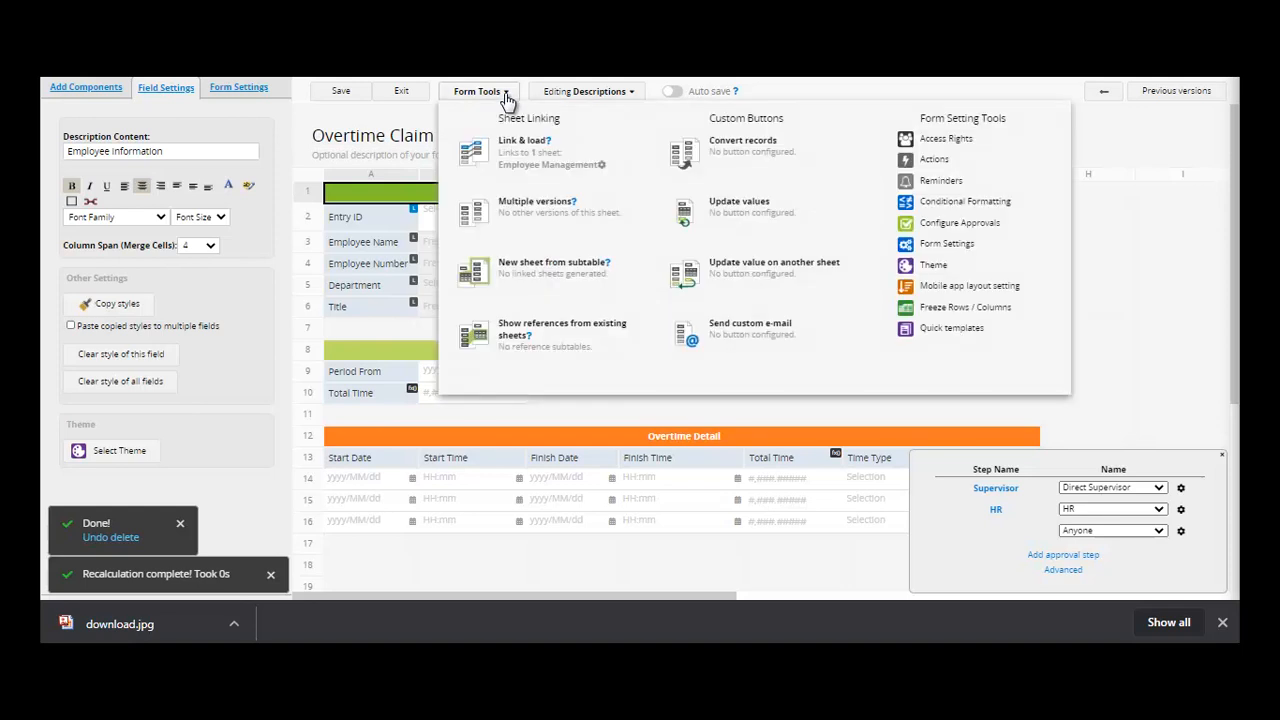
{"action": "left_click", "coordinate": [981, 225]}
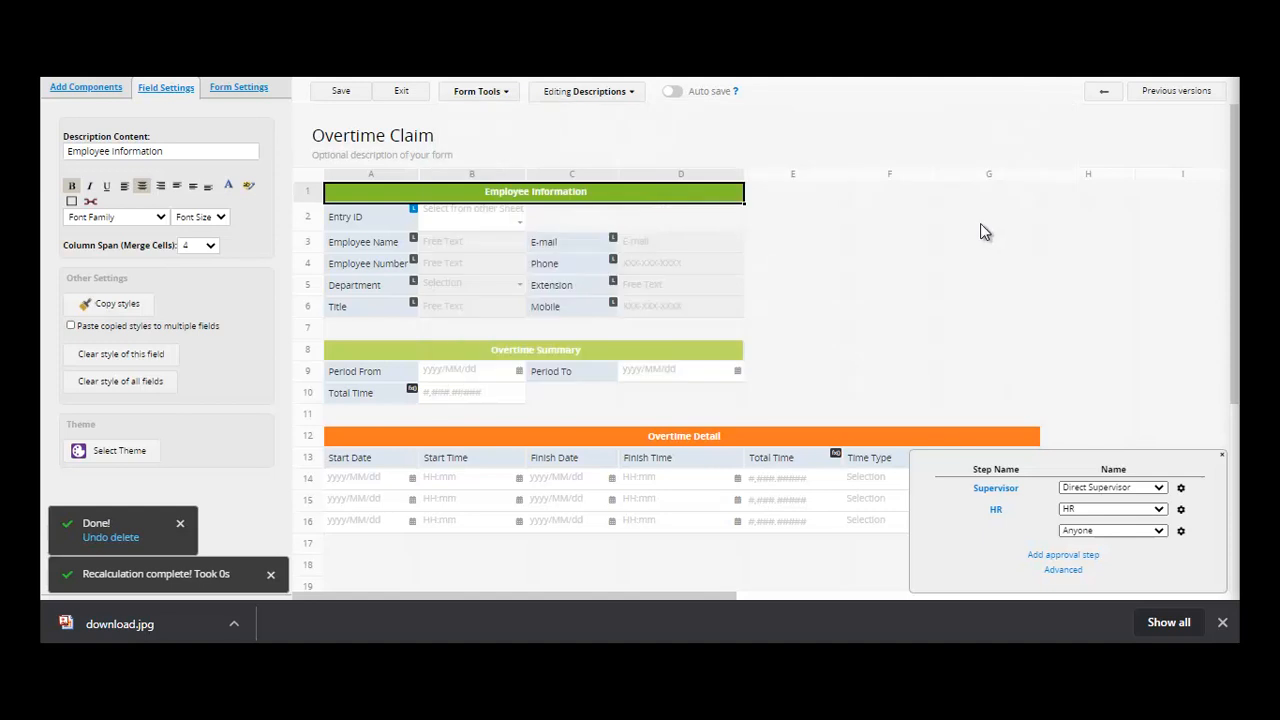
{"action": "left_click", "coordinate": [1161, 534]}
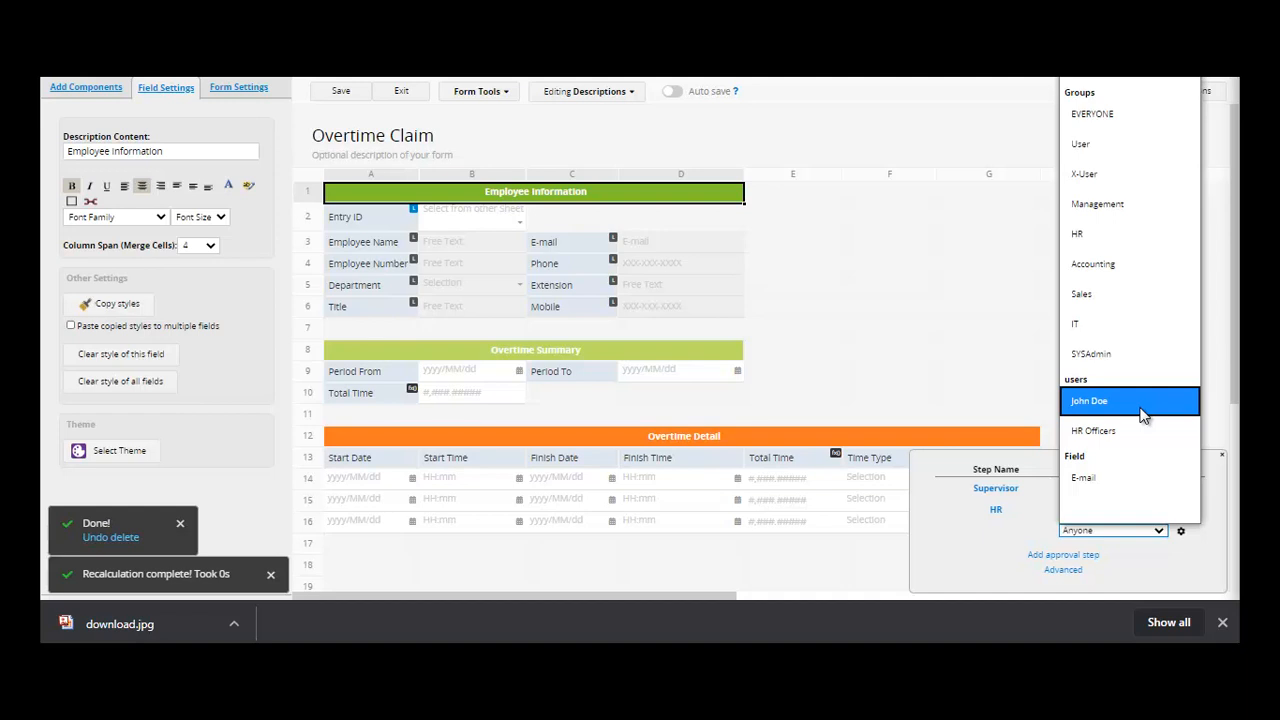
{"action": "left_click", "coordinate": [948, 394]}
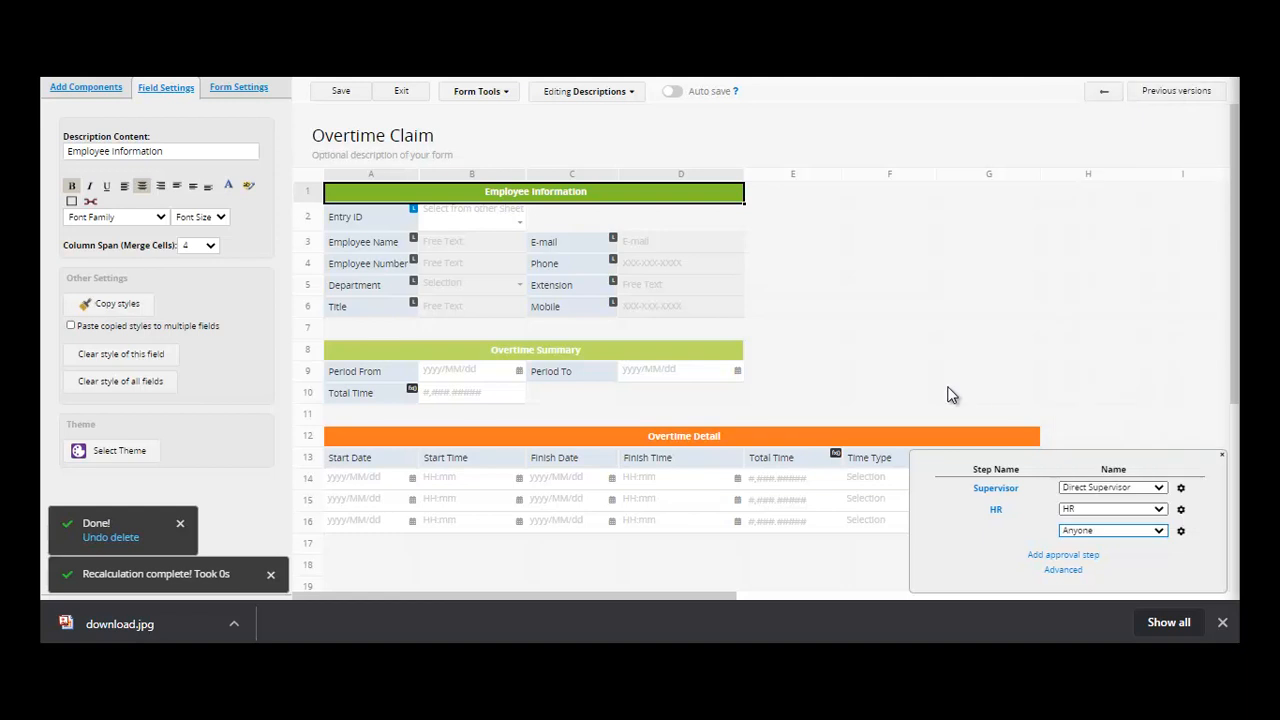
{"action": "left_click", "coordinate": [358, 92]}
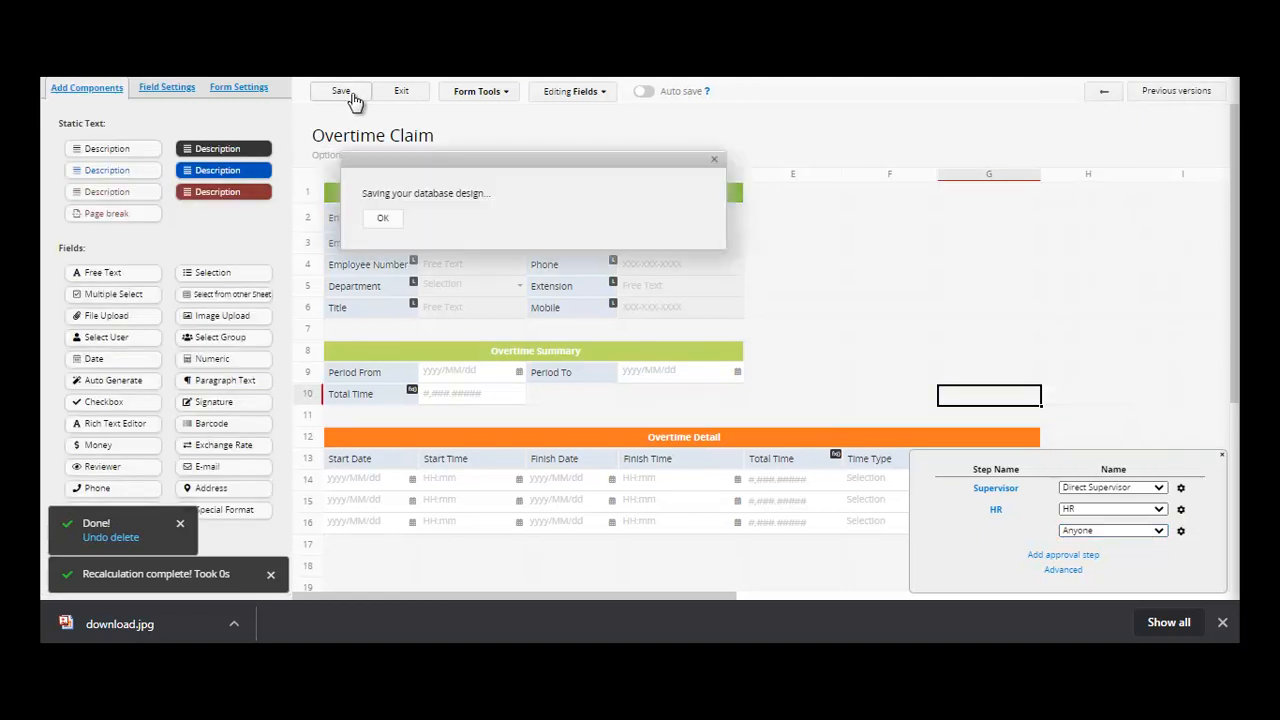
{"action": "left_click", "coordinate": [405, 92]}
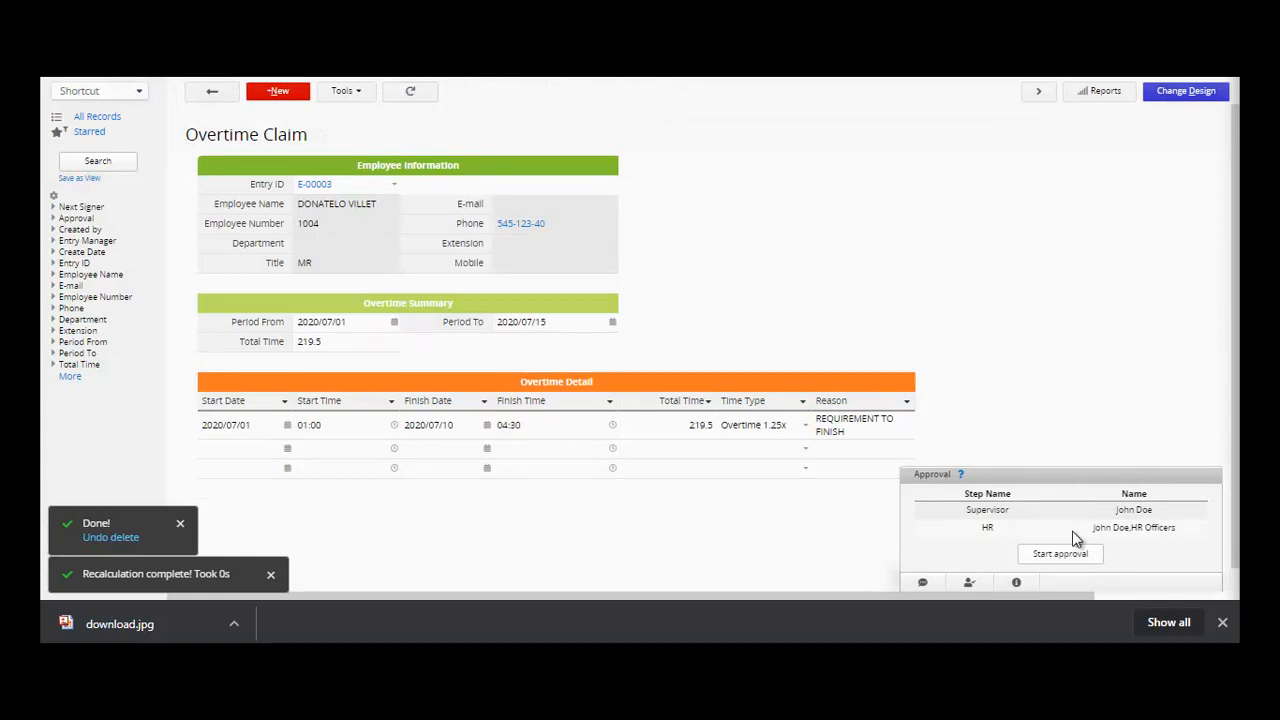
- Start the claim's approval and approve the supervisor step with reason 'APPROVED'
{"action": "left_click", "coordinate": [1068, 562]}
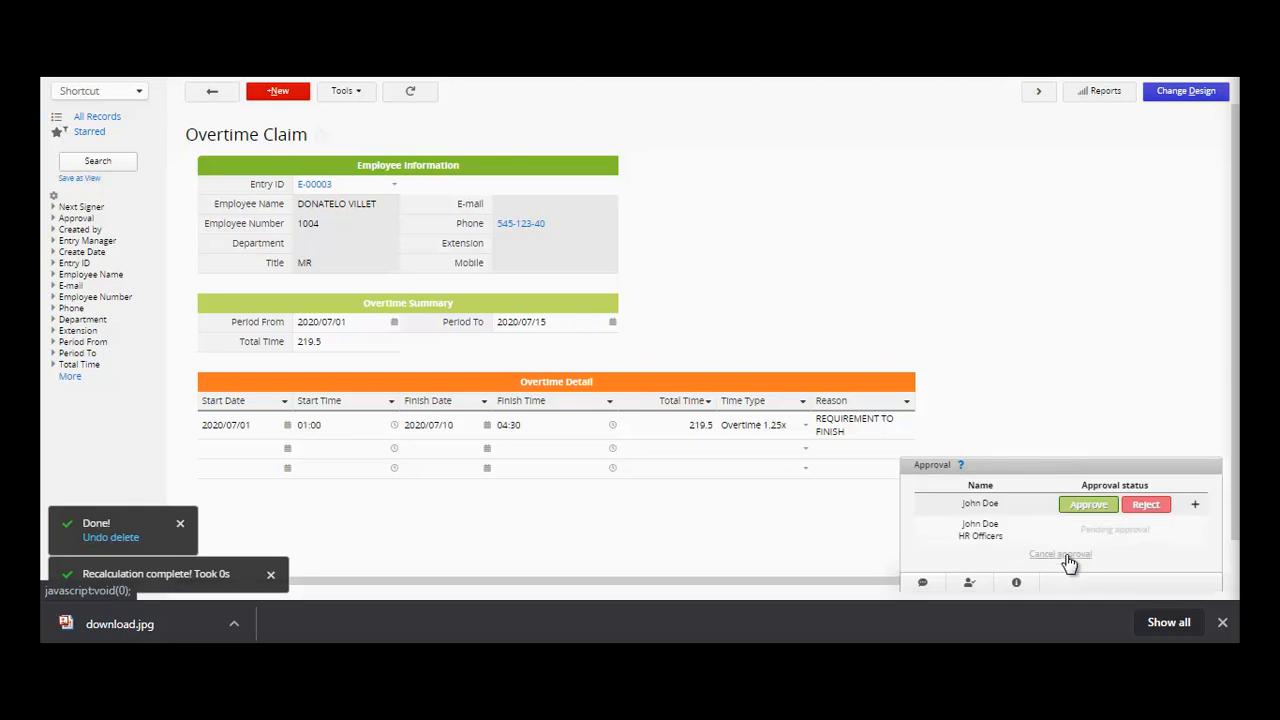
{"action": "left_click", "coordinate": [1104, 510]}
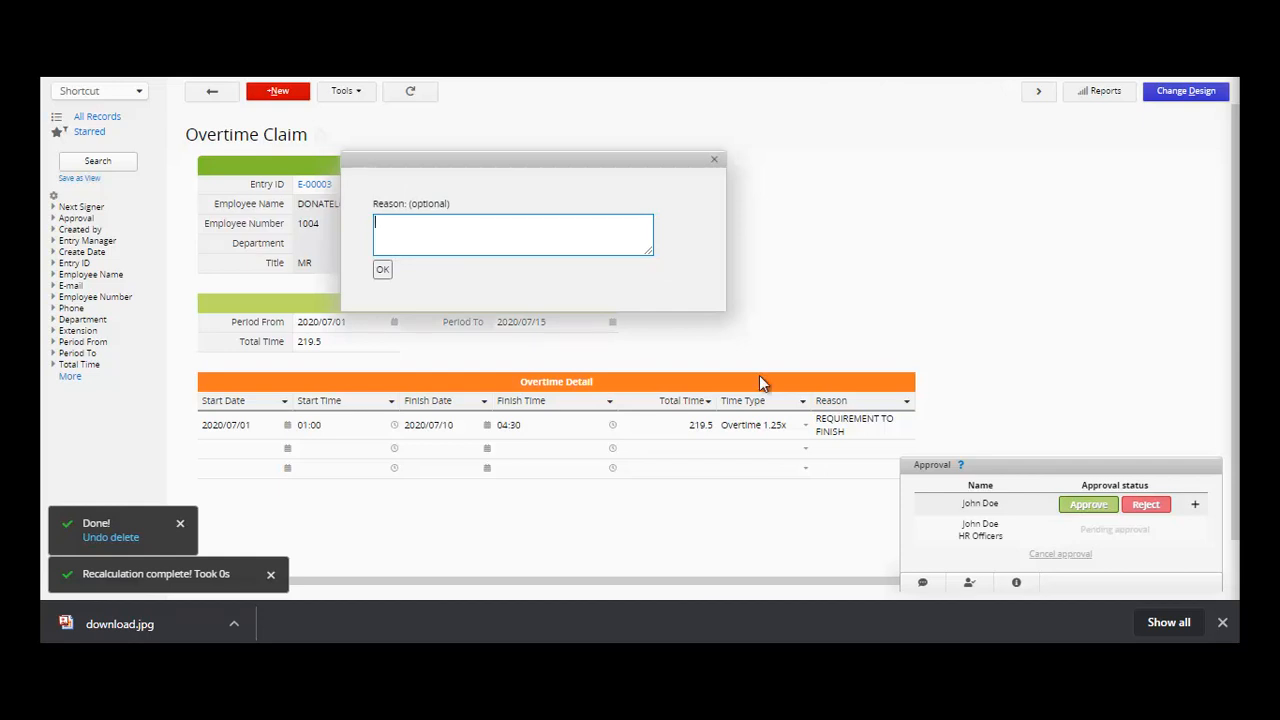
{"action": "type", "text": "APPORVED"}
{"action": "key", "text": "BackSpace"}
{"action": "key", "text": "BackSpace"}
{"action": "key", "text": "BackSpace"}
{"action": "key", "text": "BackSpace"}
{"action": "type", "text": "ROVED"}
{"action": "left_click", "coordinate": [383, 269]}
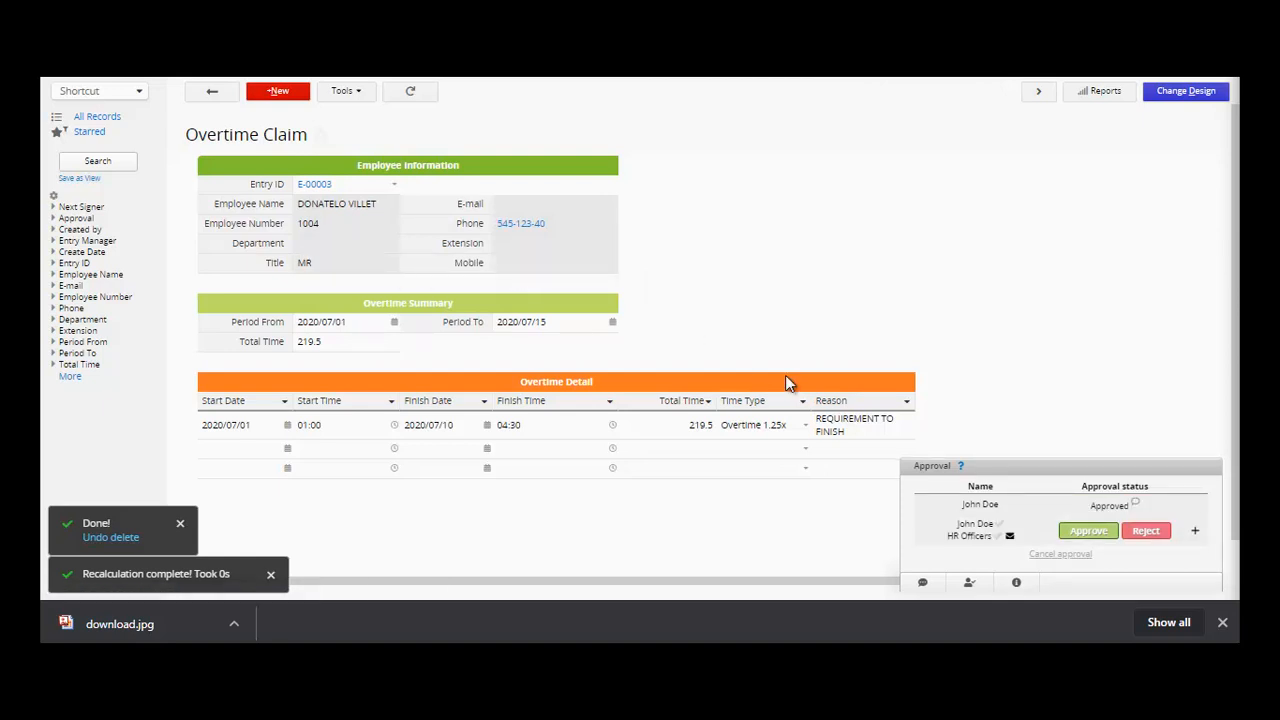
- Cancel the HR approval prompt, leaving the HR Officers step pending
{"action": "left_click", "coordinate": [1090, 531]}
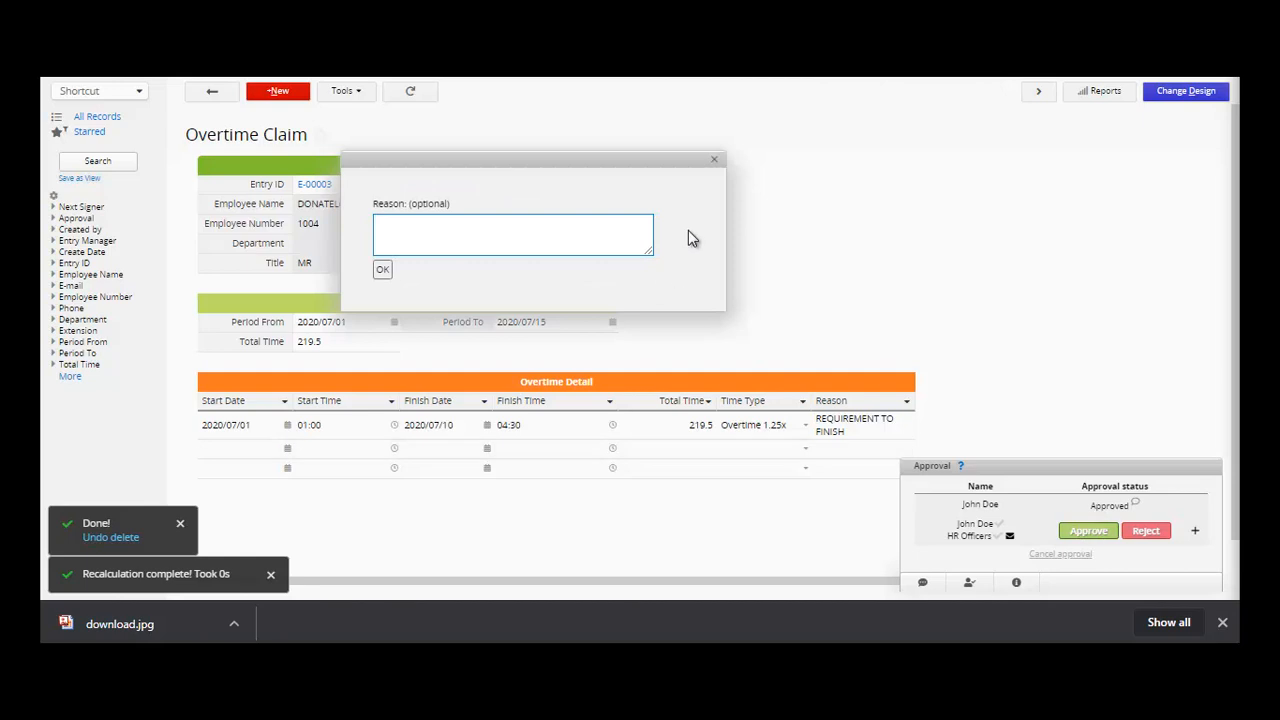
{"action": "left_click", "coordinate": [713, 163]}
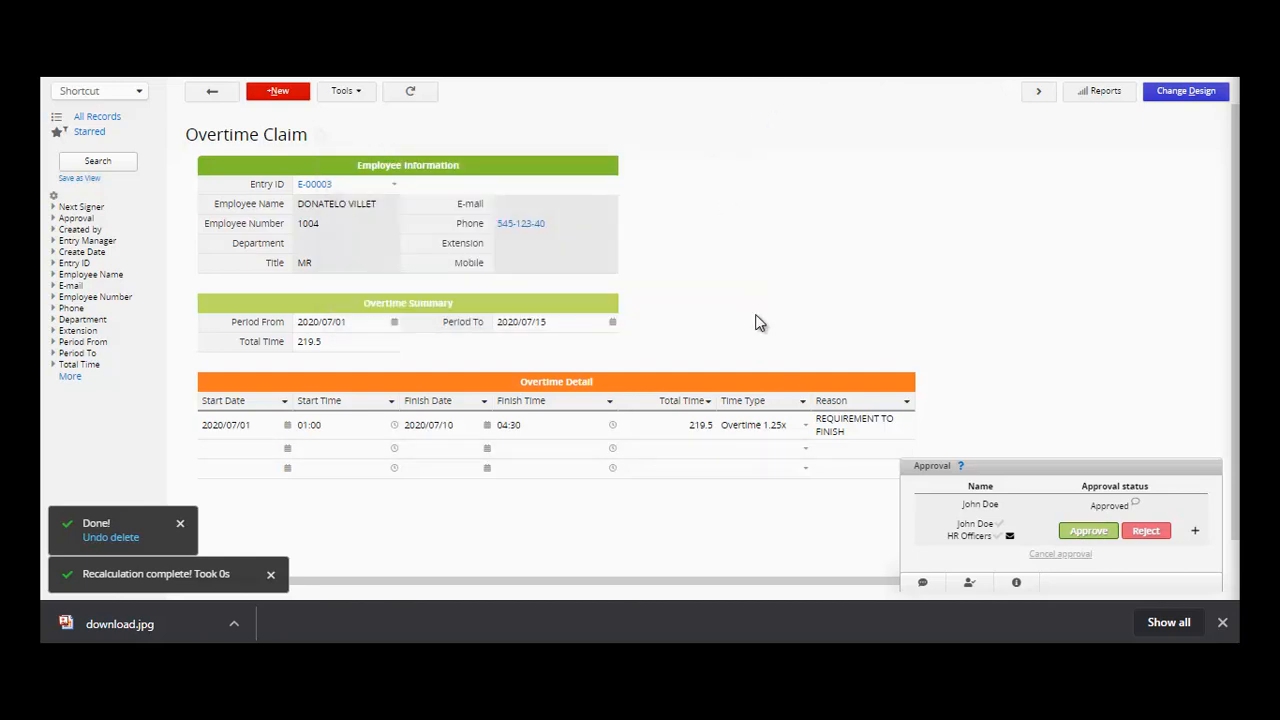
{"action": "left_click", "coordinate": [340, 91]}
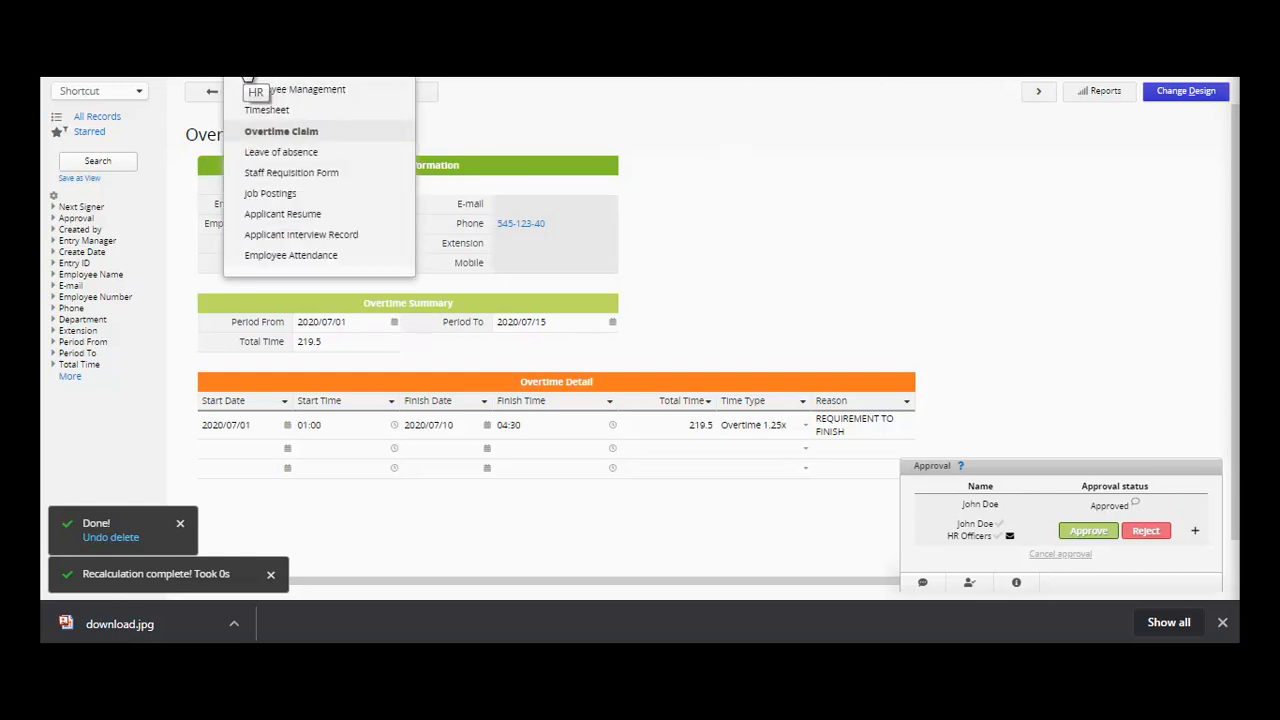
{"action": "left_click", "coordinate": [779, 281]}
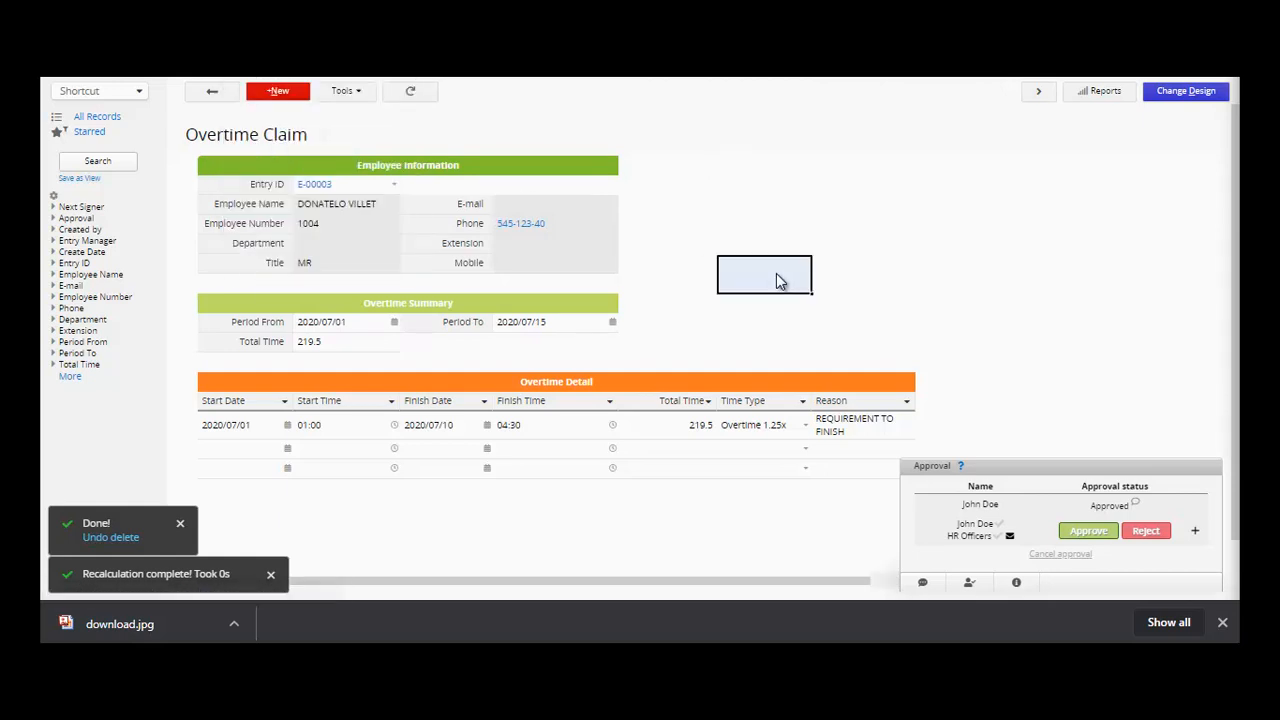
{"action": "left_click", "coordinate": [704, 343]}
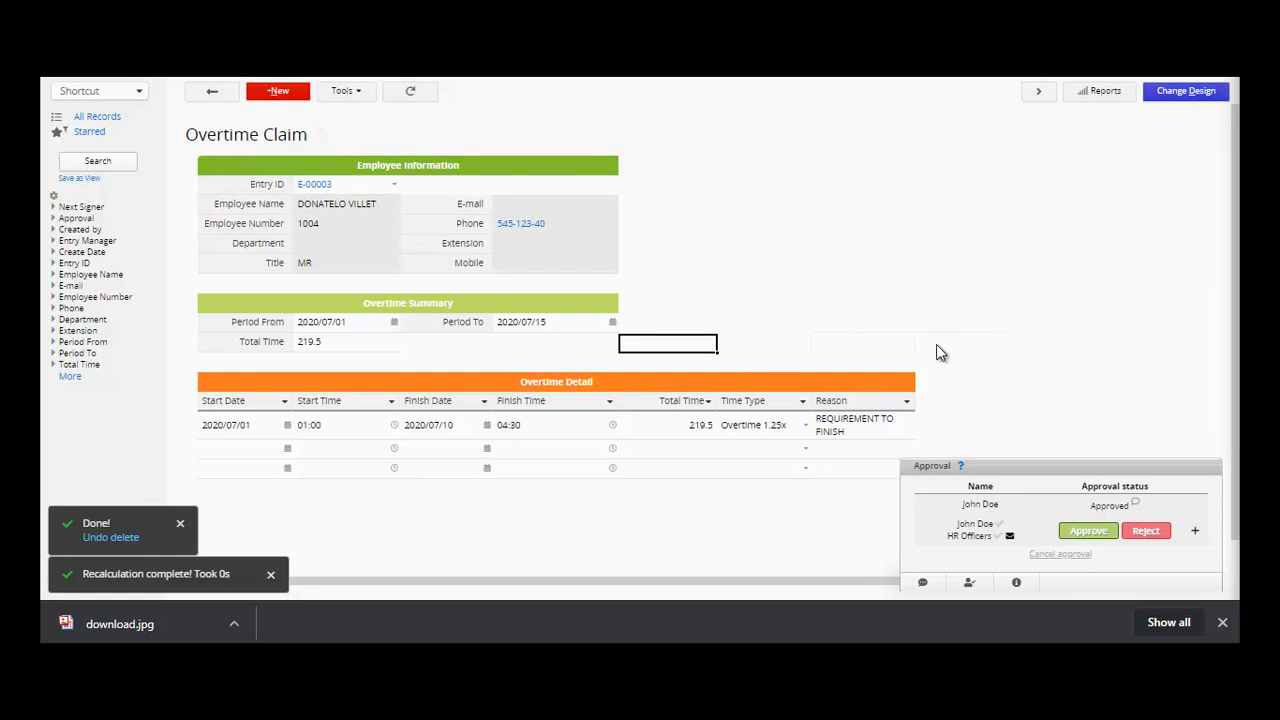
- Add an UPLOAD FILE file-upload field at F3 and an IMAGE image-upload field at F5, then save the design
{"action": "left_click", "coordinate": [1187, 95]}
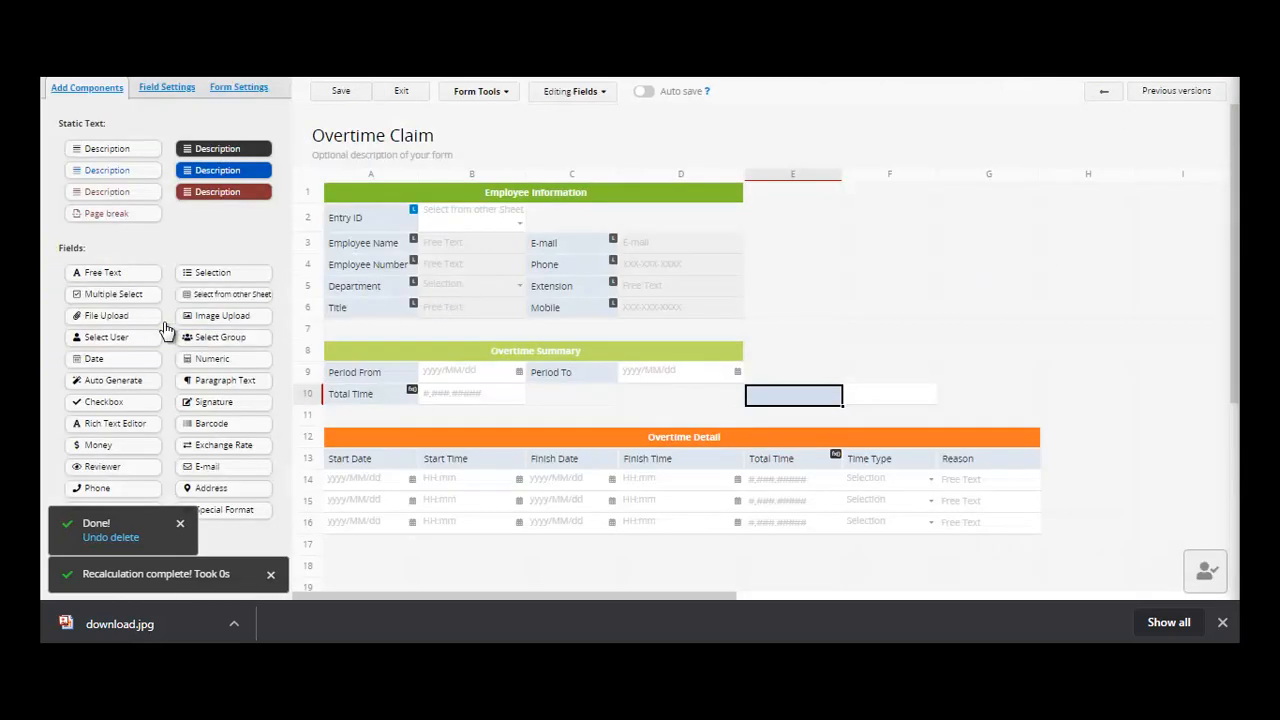
{"action": "left_click", "coordinate": [875, 222]}
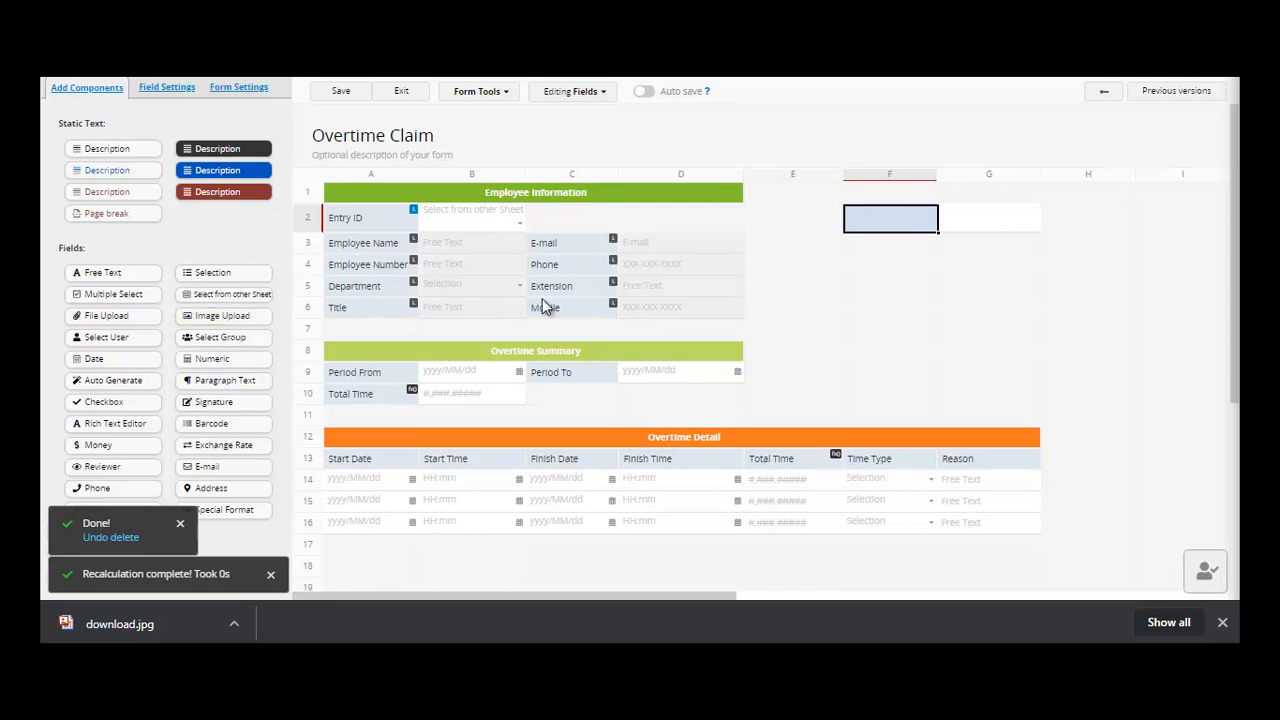
{"action": "left_click", "coordinate": [863, 266]}
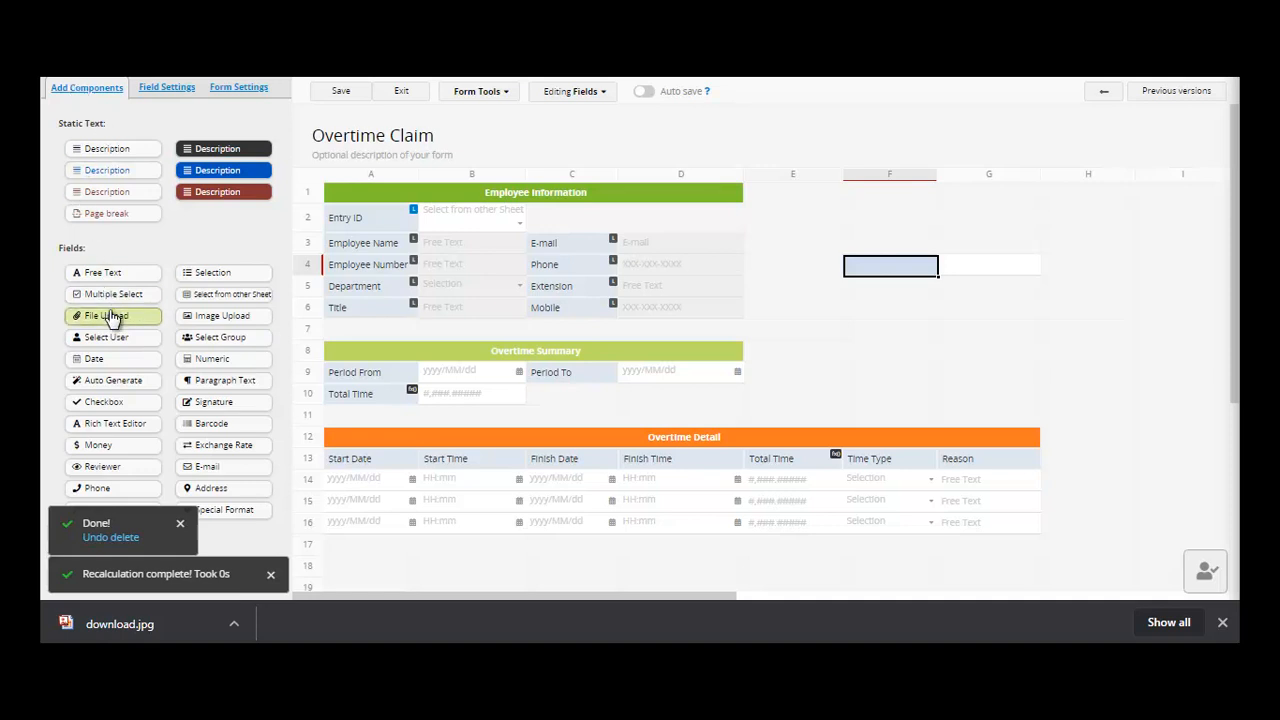
{"action": "left_click", "coordinate": [866, 250]}
{"action": "type", "text": "UPL"}
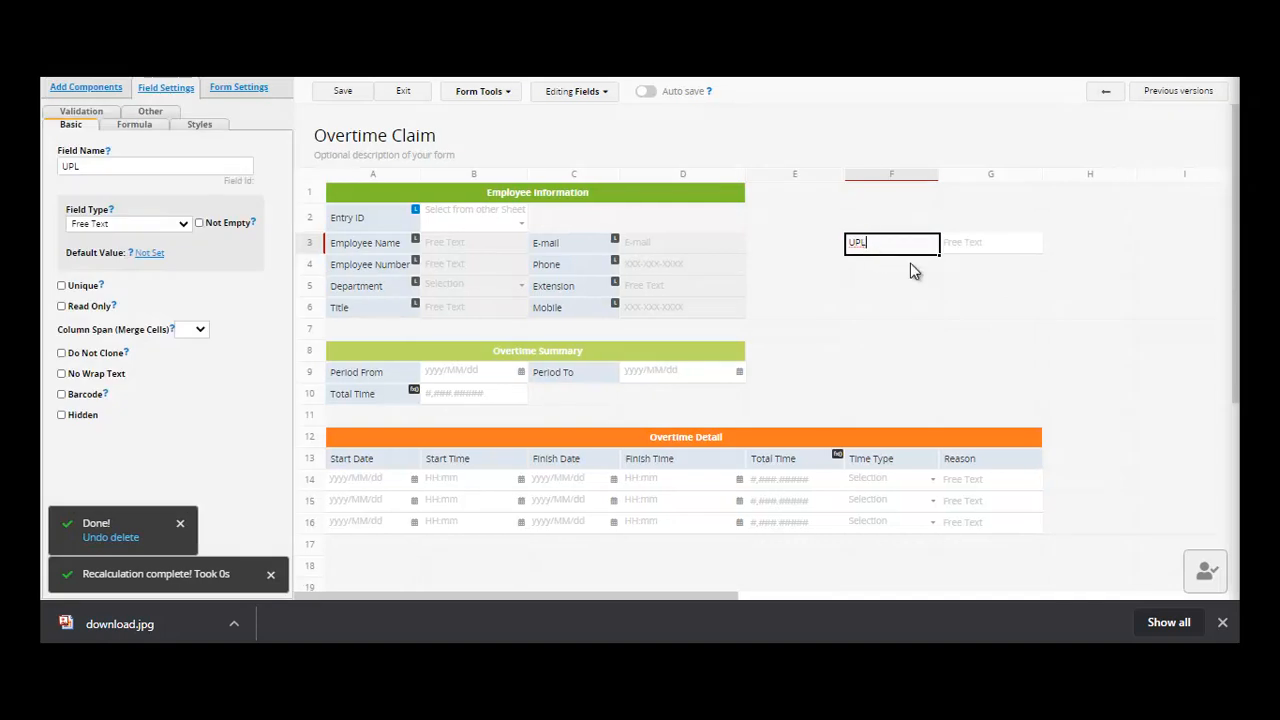
{"action": "type", "text": "OAD FILE"}
{"action": "left_click", "coordinate": [878, 289]}
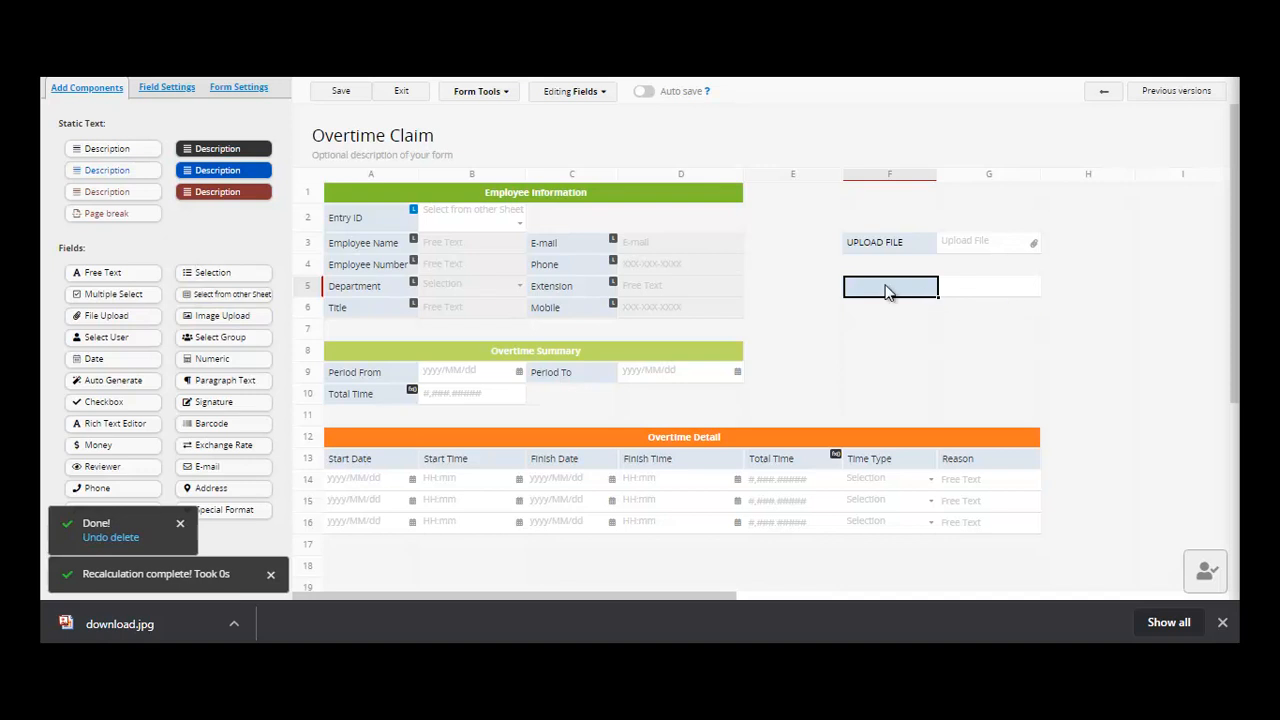
{"action": "type", "text": "IMAGE"}
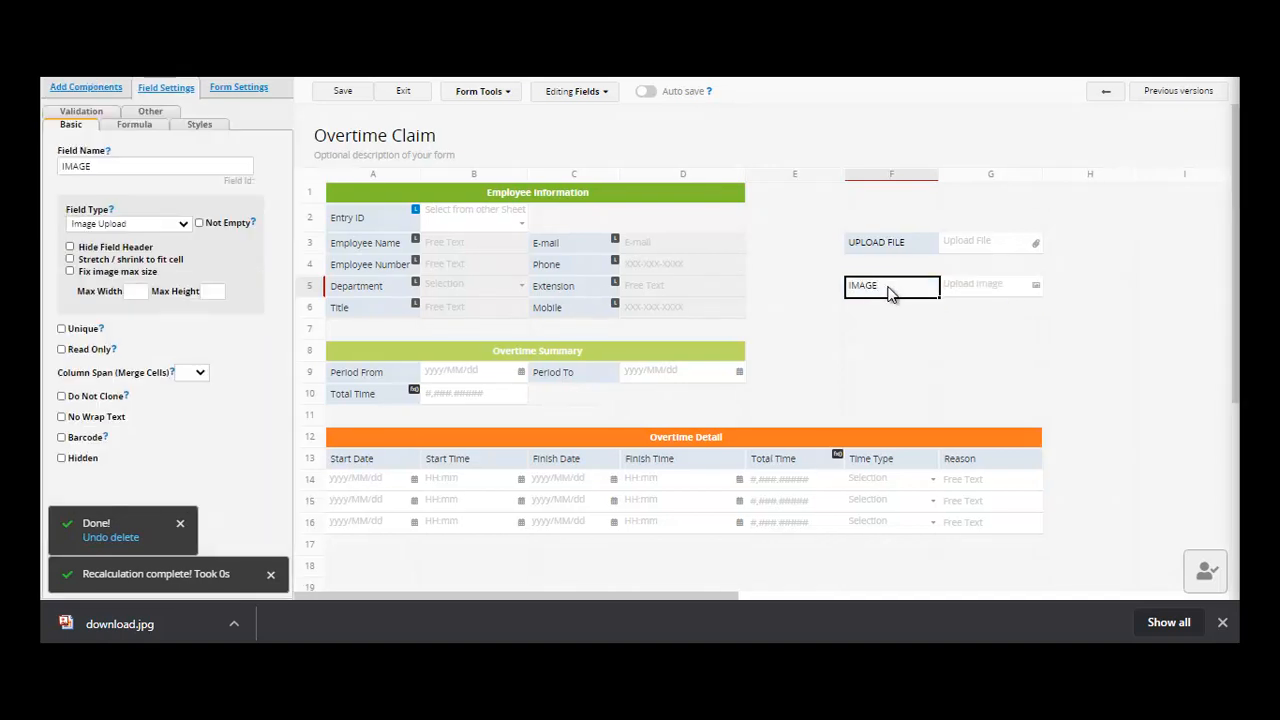
{"action": "left_click", "coordinate": [337, 93]}
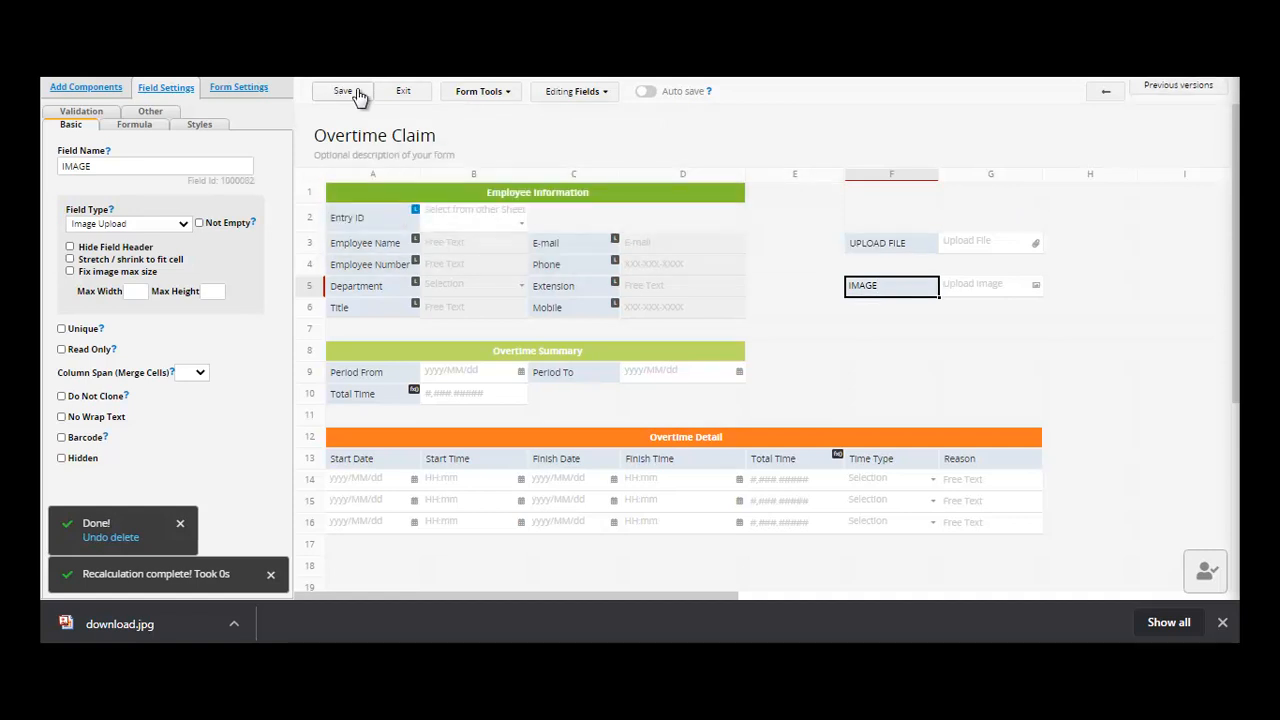
- Attach a spreadsheet to UPLOAD FILE and an image to IMAGE, then preview the spreadsheet
{"action": "left_click", "coordinate": [393, 95]}
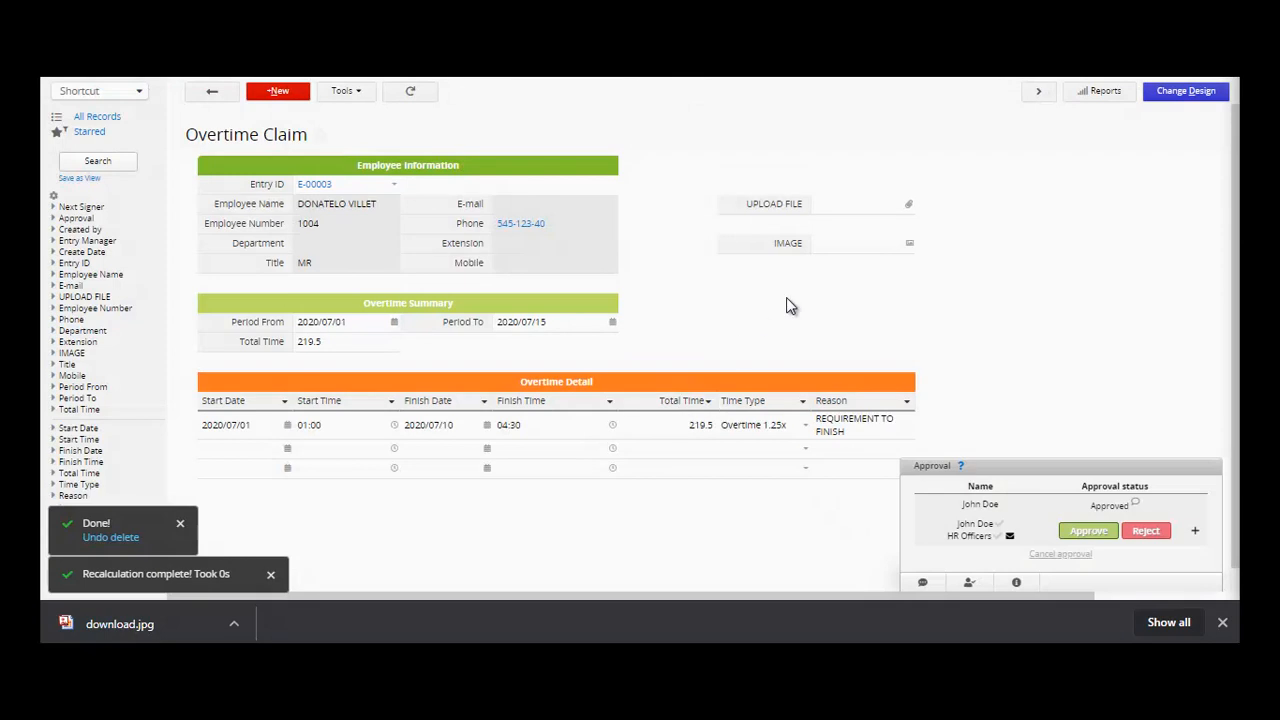
{"action": "left_click", "coordinate": [848, 216]}
{"action": "left_click", "coordinate": [858, 246]}
{"action": "left_click", "coordinate": [862, 208]}
{"action": "left_click", "coordinate": [846, 210]}
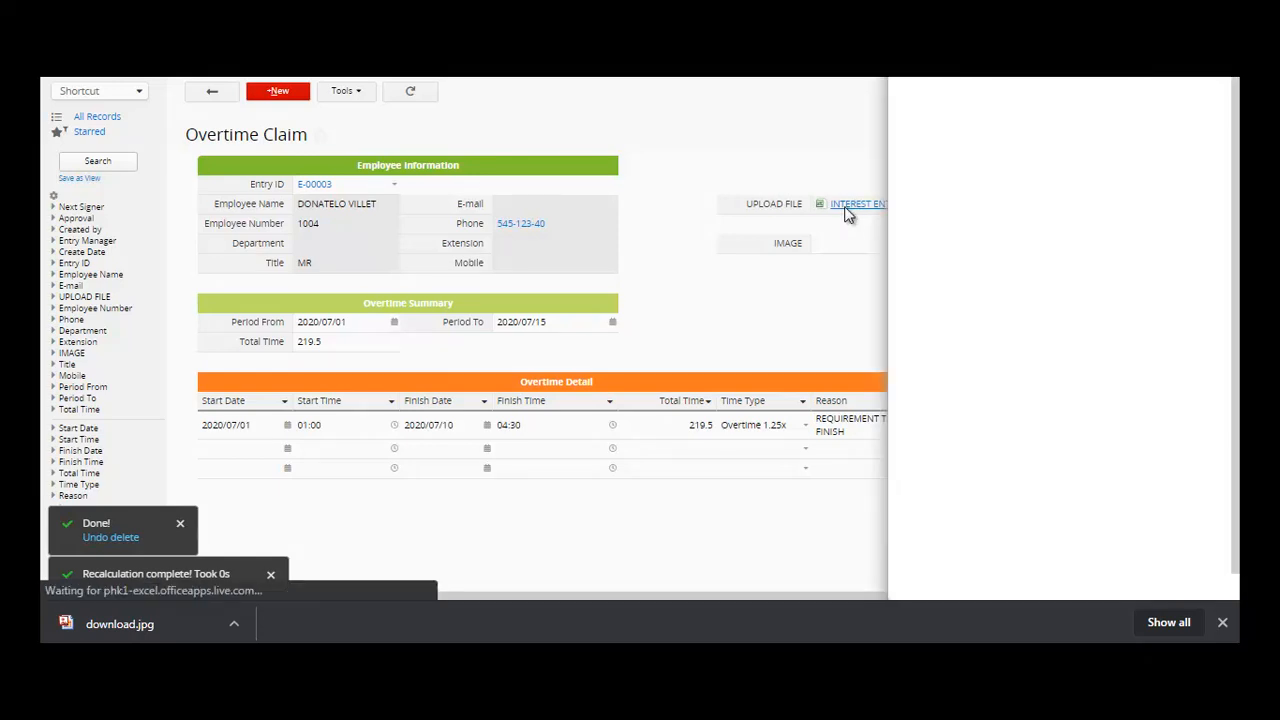
{"action": "left_click", "coordinate": [800, 172]}
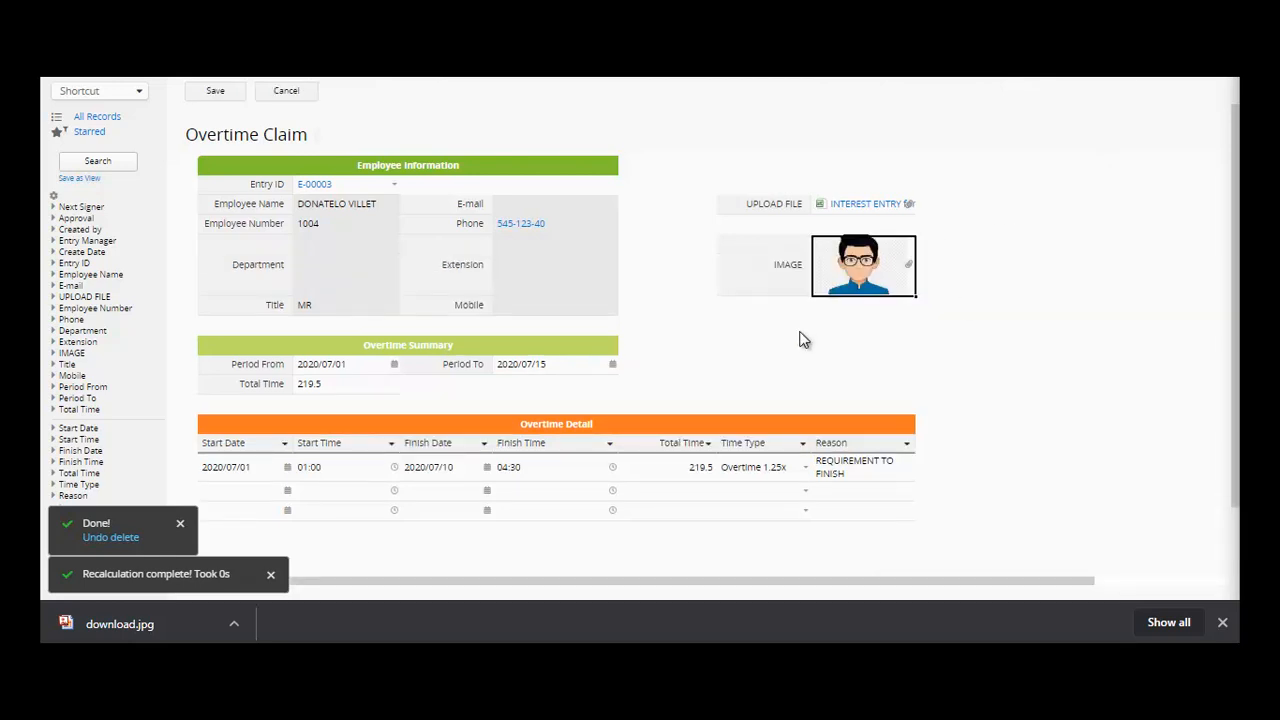
- Save the claim with its attachments and view the employee picture enlarged
{"action": "left_click", "coordinate": [207, 91]}
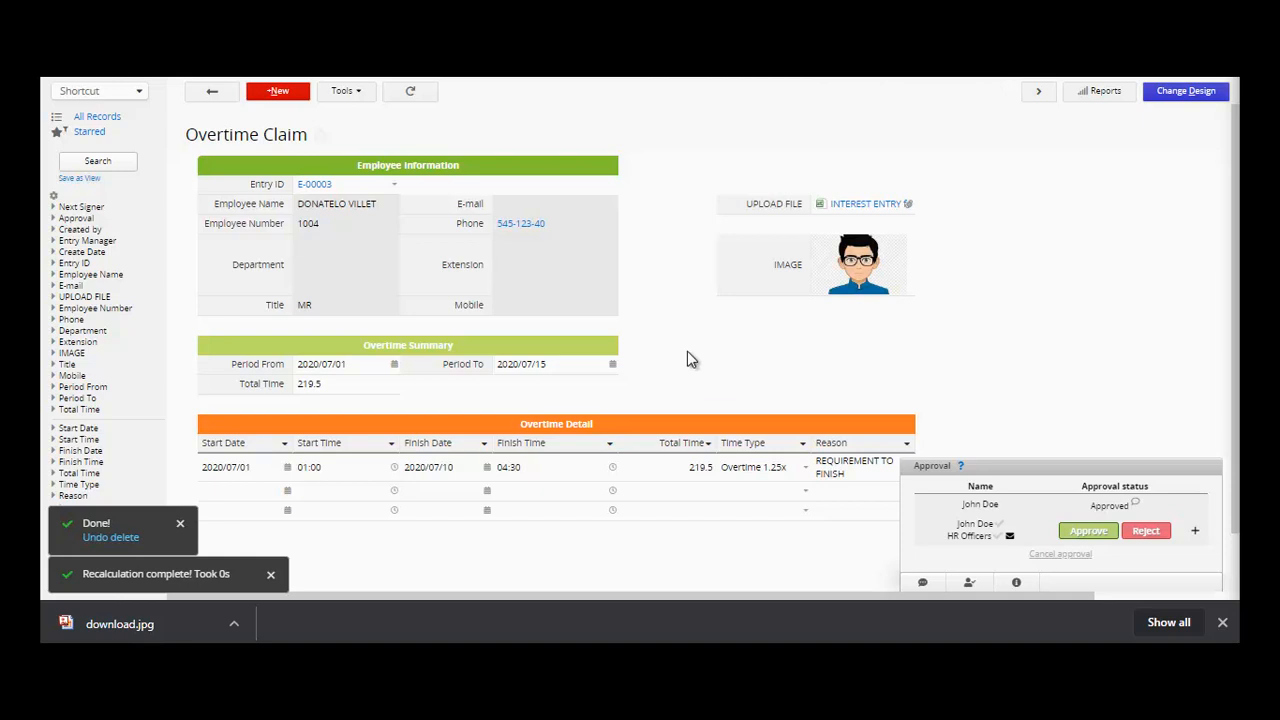
{"action": "left_click", "coordinate": [859, 278]}
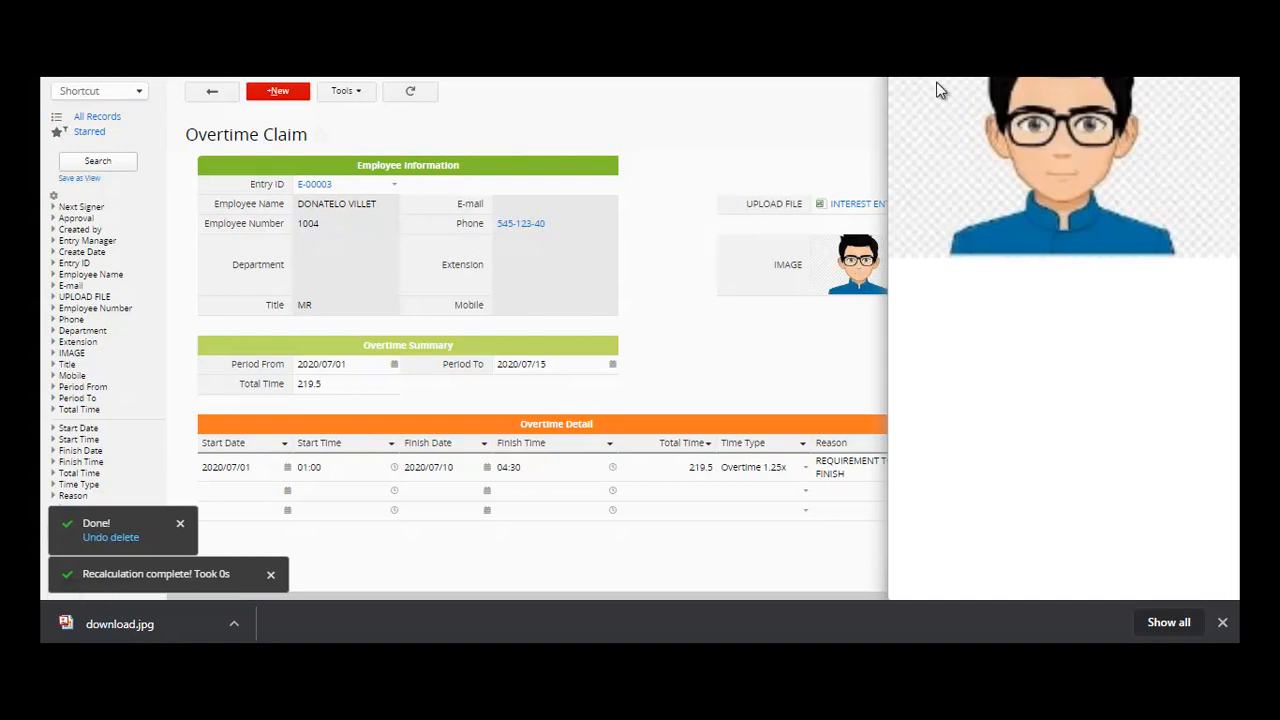
{"action": "mouse_move", "coordinate": [246, 78]}
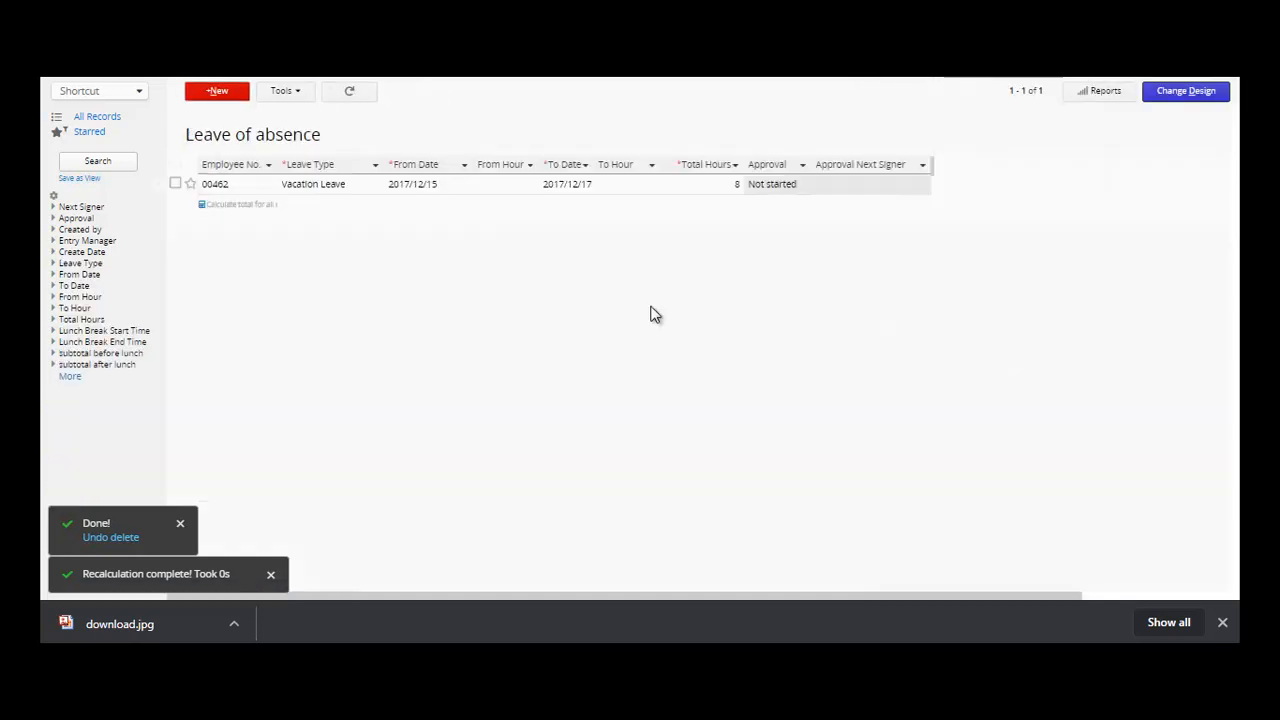
- In leave record 00462, enter 'SICK LEAVE' as the Description
{"action": "left_click", "coordinate": [249, 186]}
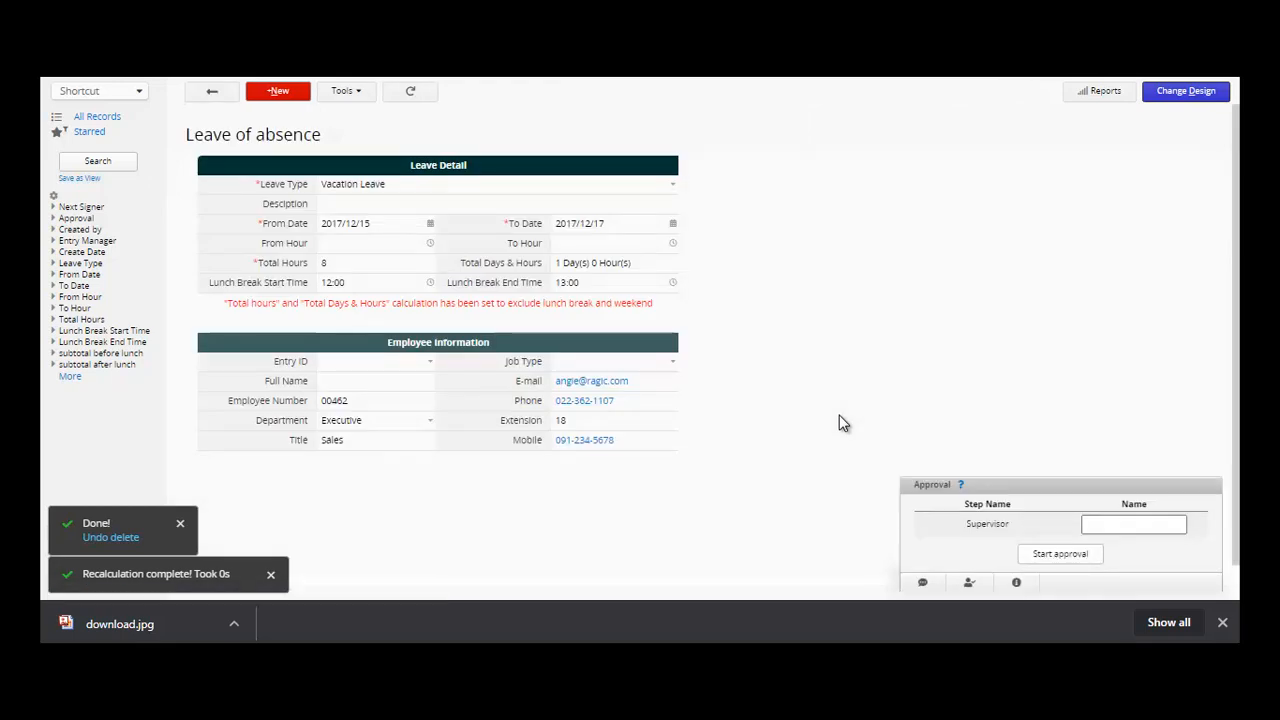
{"action": "left_click", "coordinate": [453, 208]}
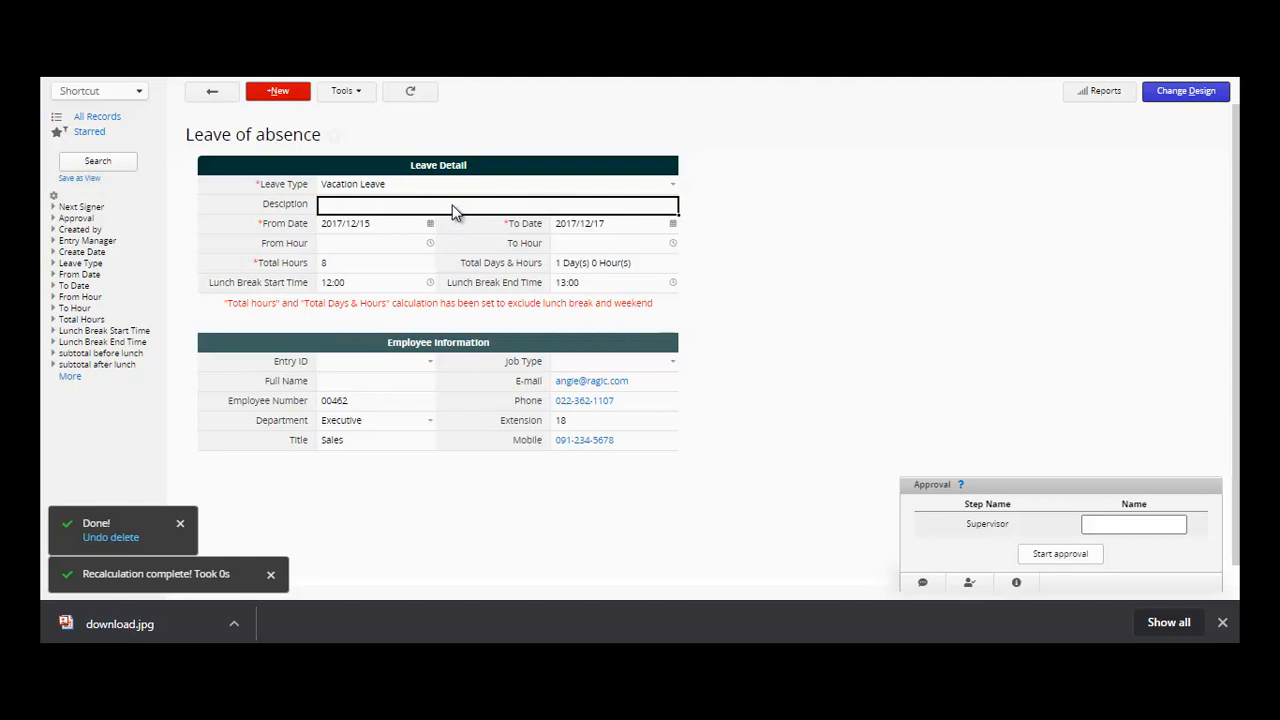
{"action": "type", "text": "SICK LEAVE"}
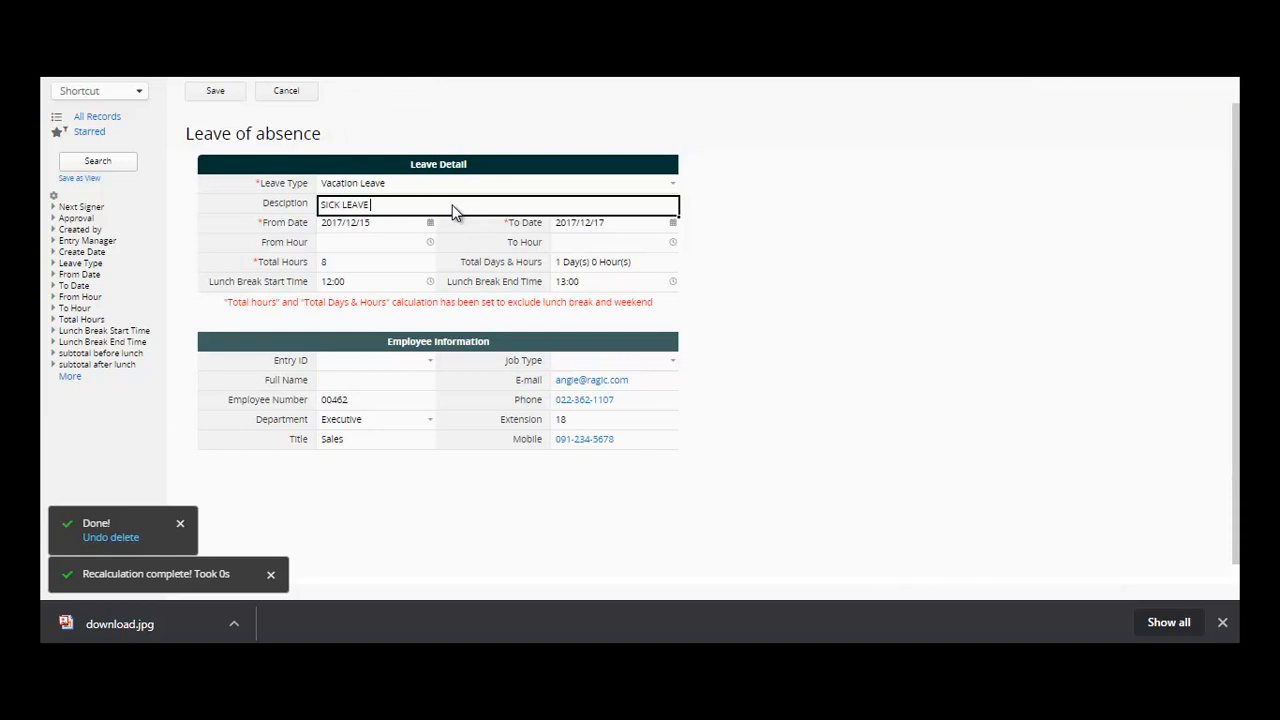
{"action": "left_click", "coordinate": [396, 228]}
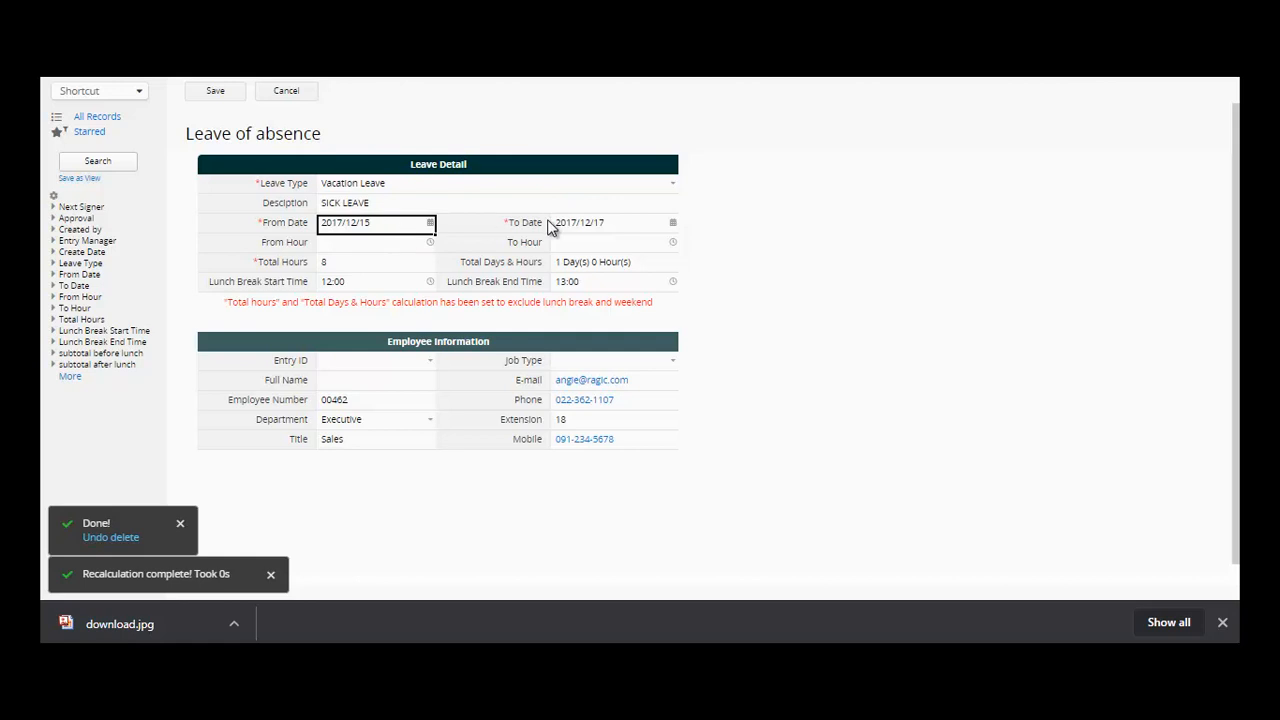
{"action": "left_click", "coordinate": [637, 232]}
{"action": "left_click", "coordinate": [343, 250]}
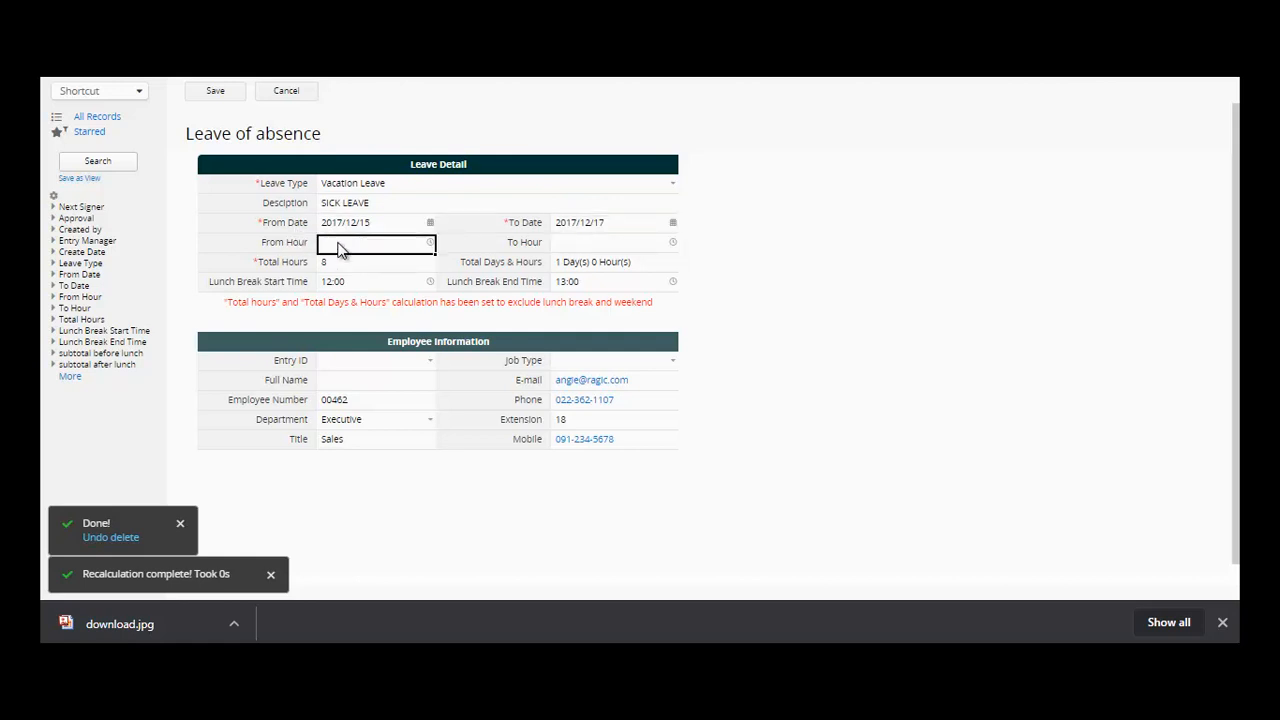
- Set the leave hours from 01:00 to 04:30
{"action": "left_click", "coordinate": [432, 243]}
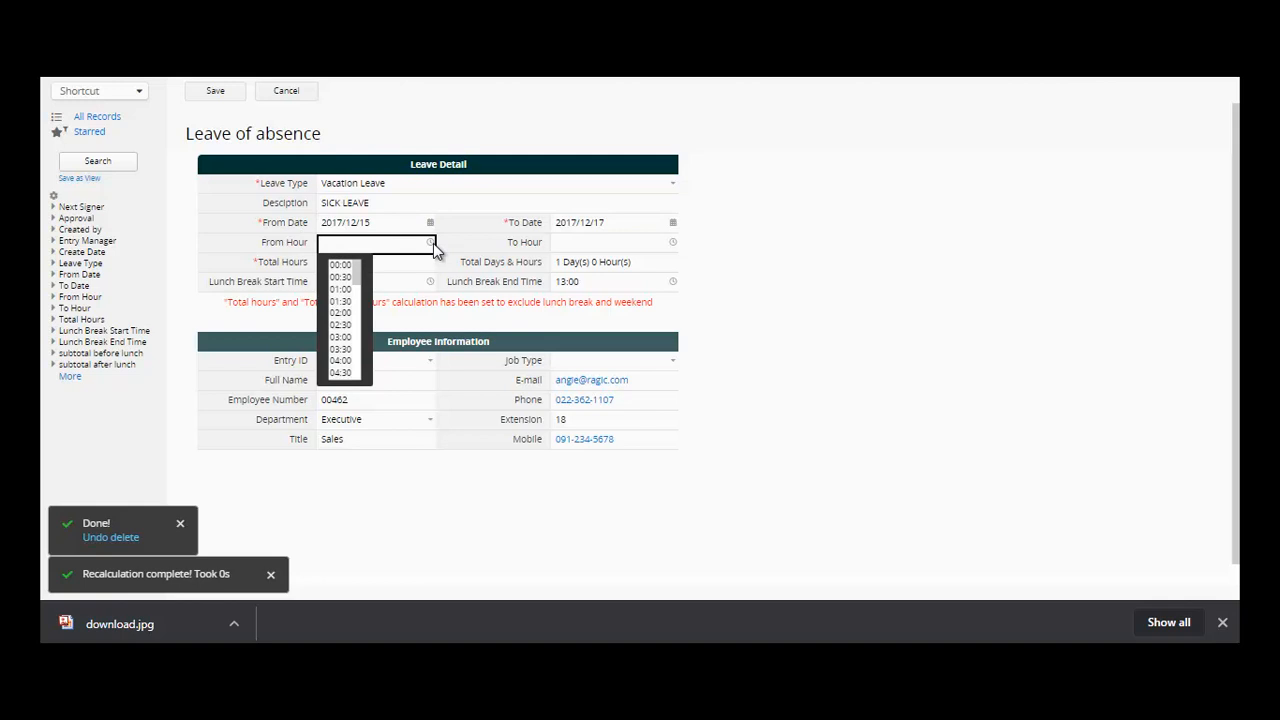
{"action": "left_click", "coordinate": [347, 289]}
{"action": "left_click", "coordinate": [673, 244]}
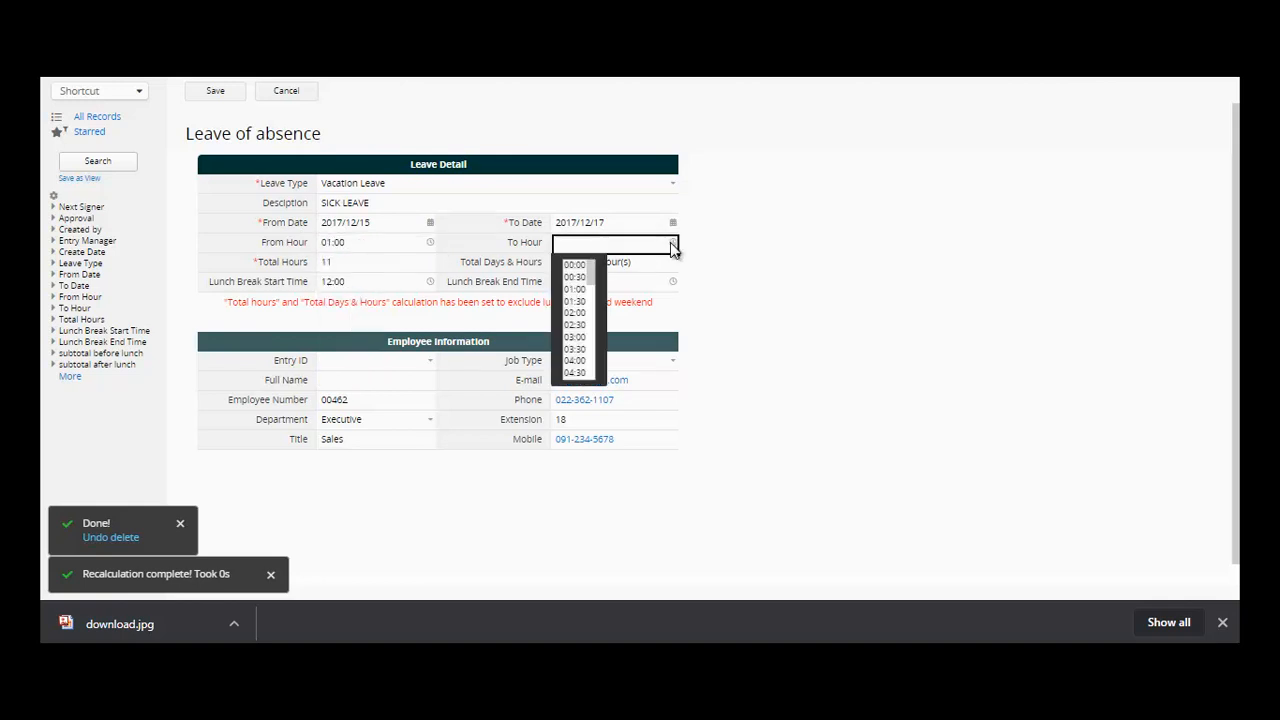
{"action": "left_click", "coordinate": [574, 371]}
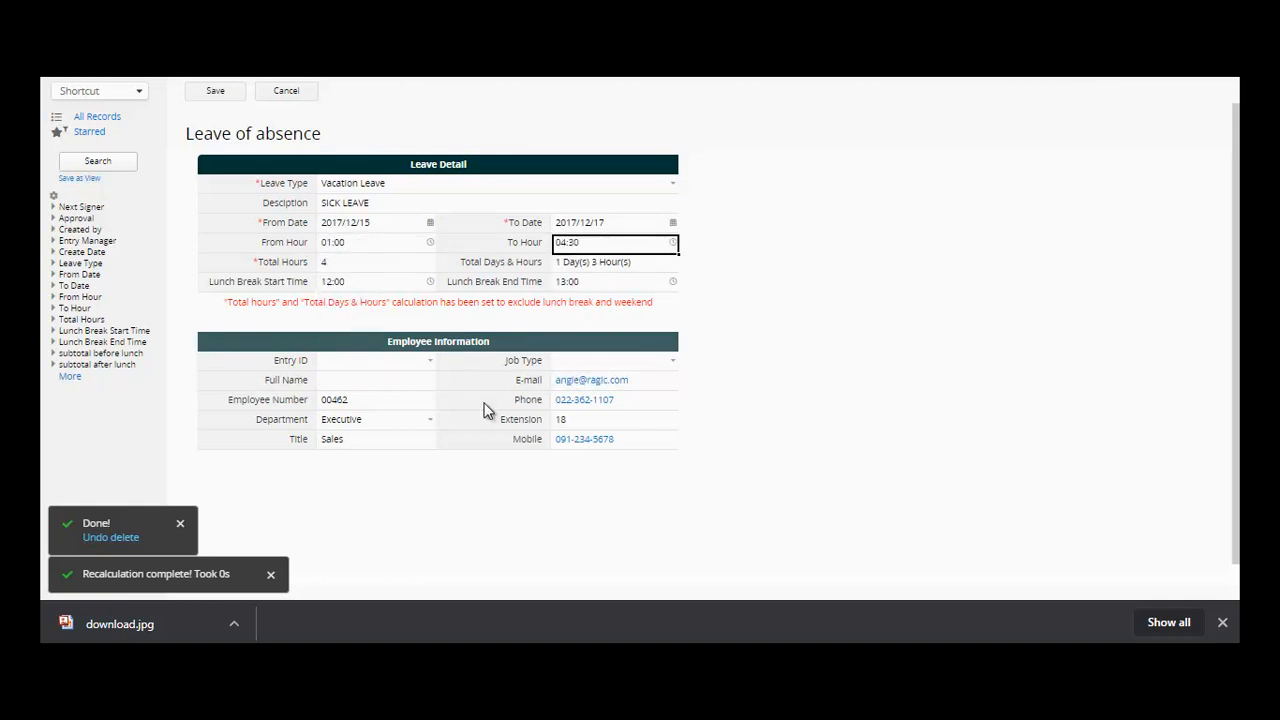
- Link the leave to employee E-00003, set Department to Production, and save
{"action": "left_click", "coordinate": [431, 361]}
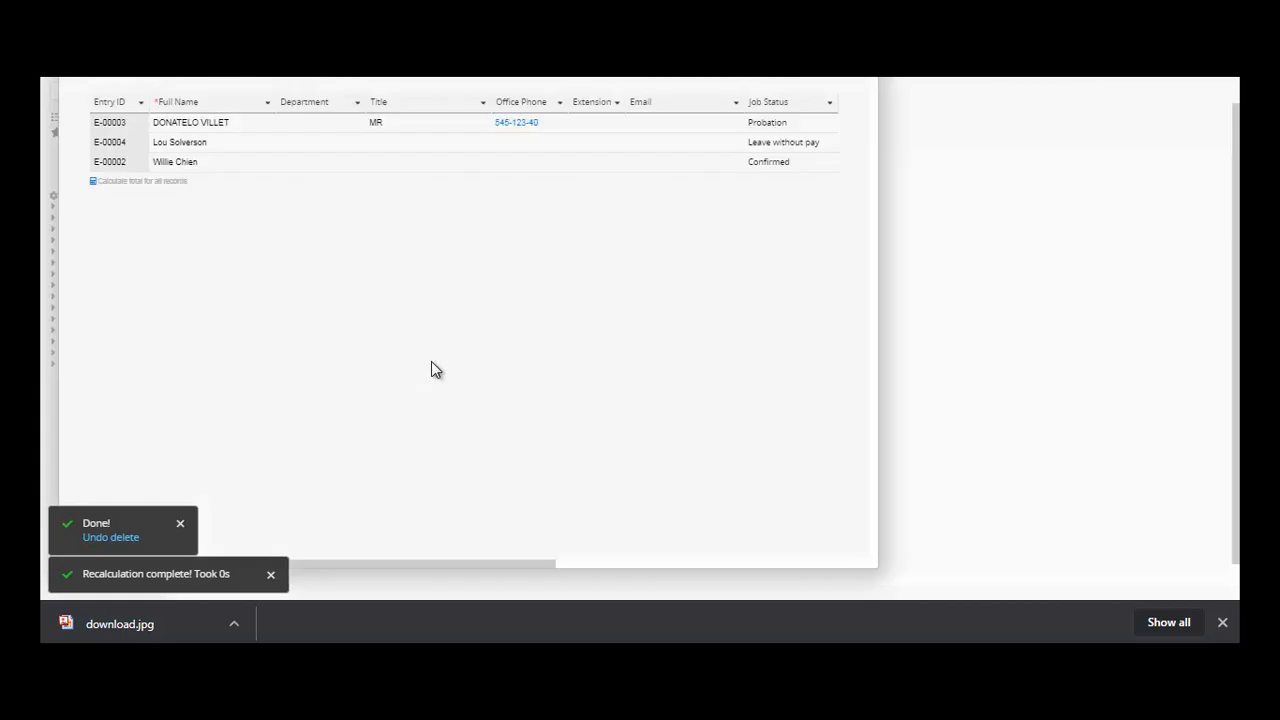
{"action": "left_click", "coordinate": [137, 124]}
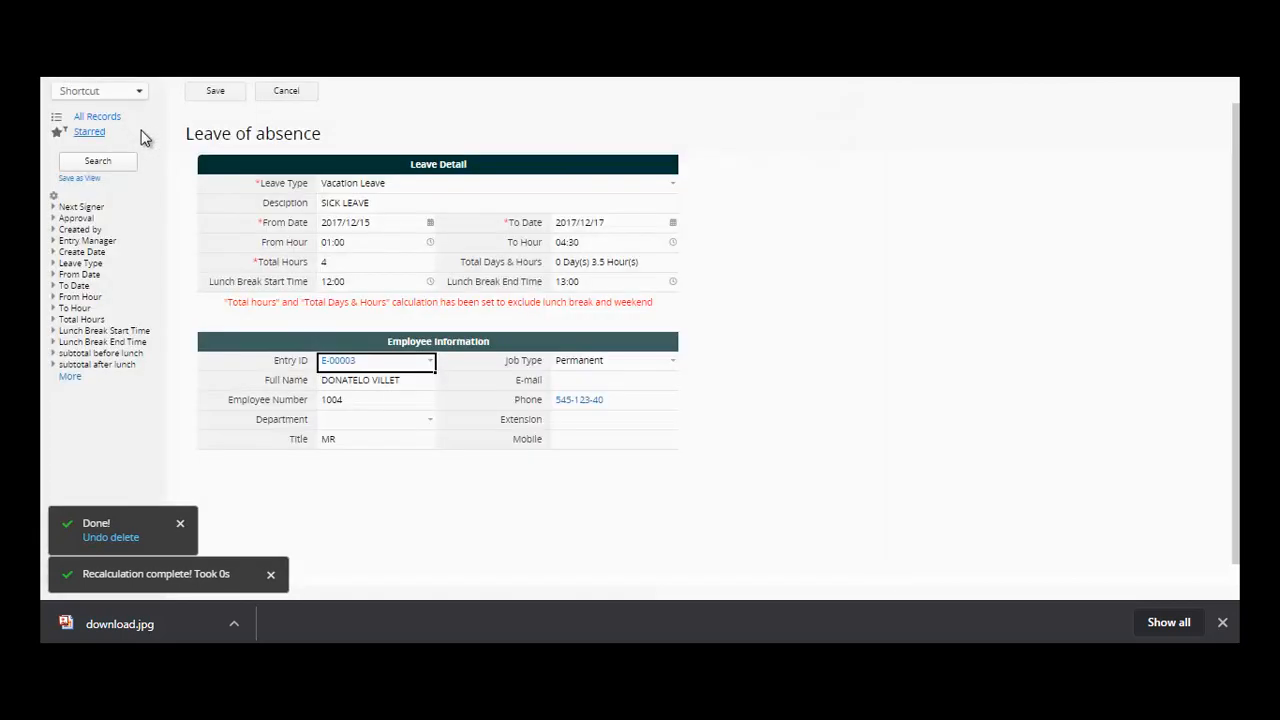
{"action": "left_click", "coordinate": [422, 421]}
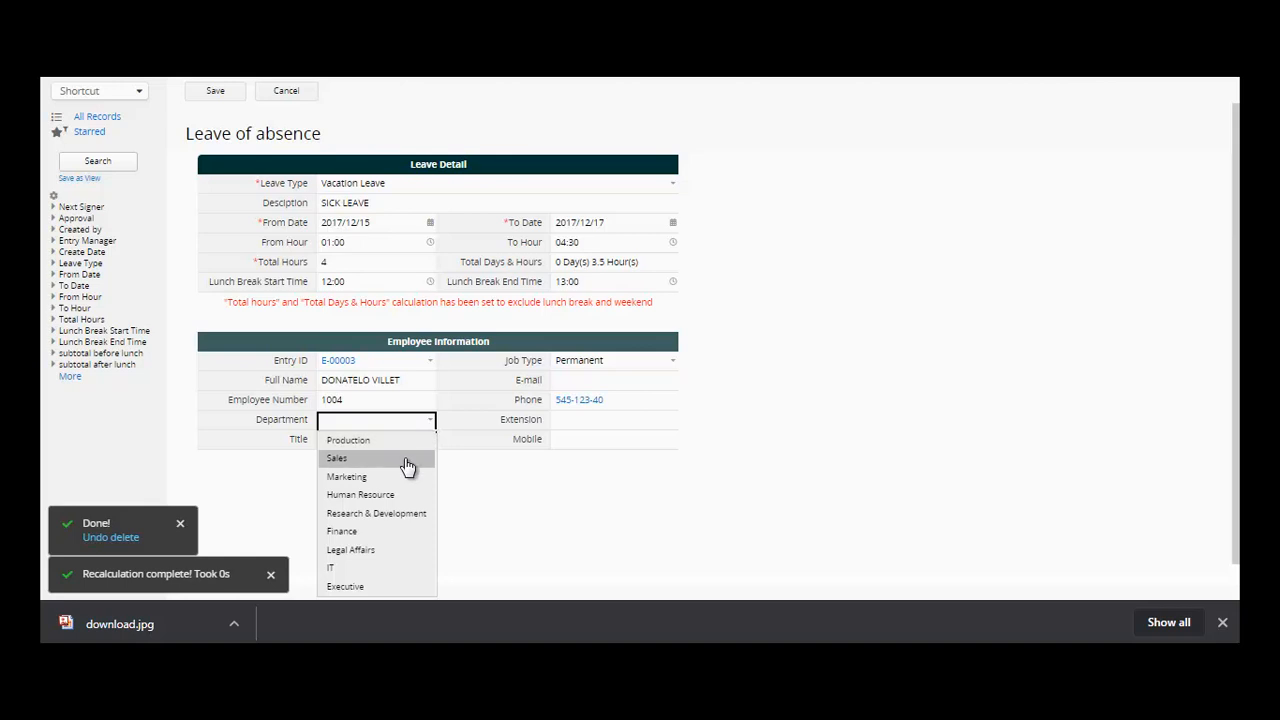
{"action": "left_click", "coordinate": [405, 440]}
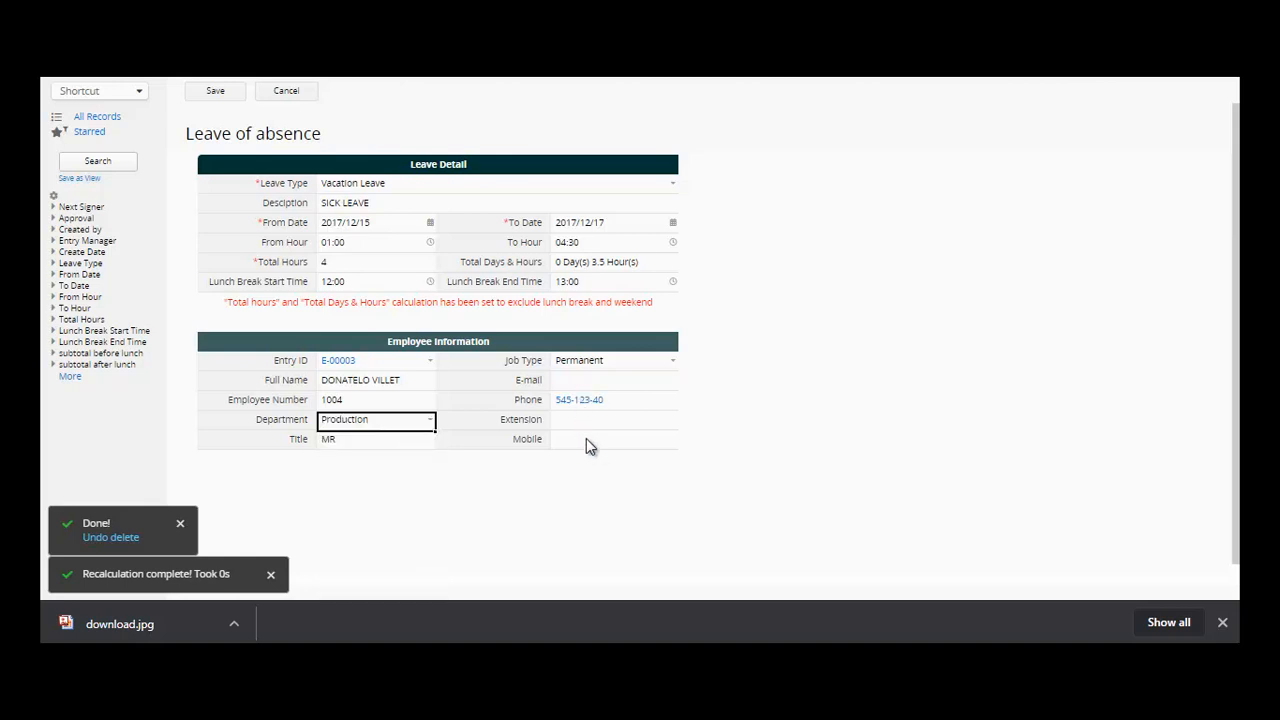
{"action": "left_click", "coordinate": [216, 92]}
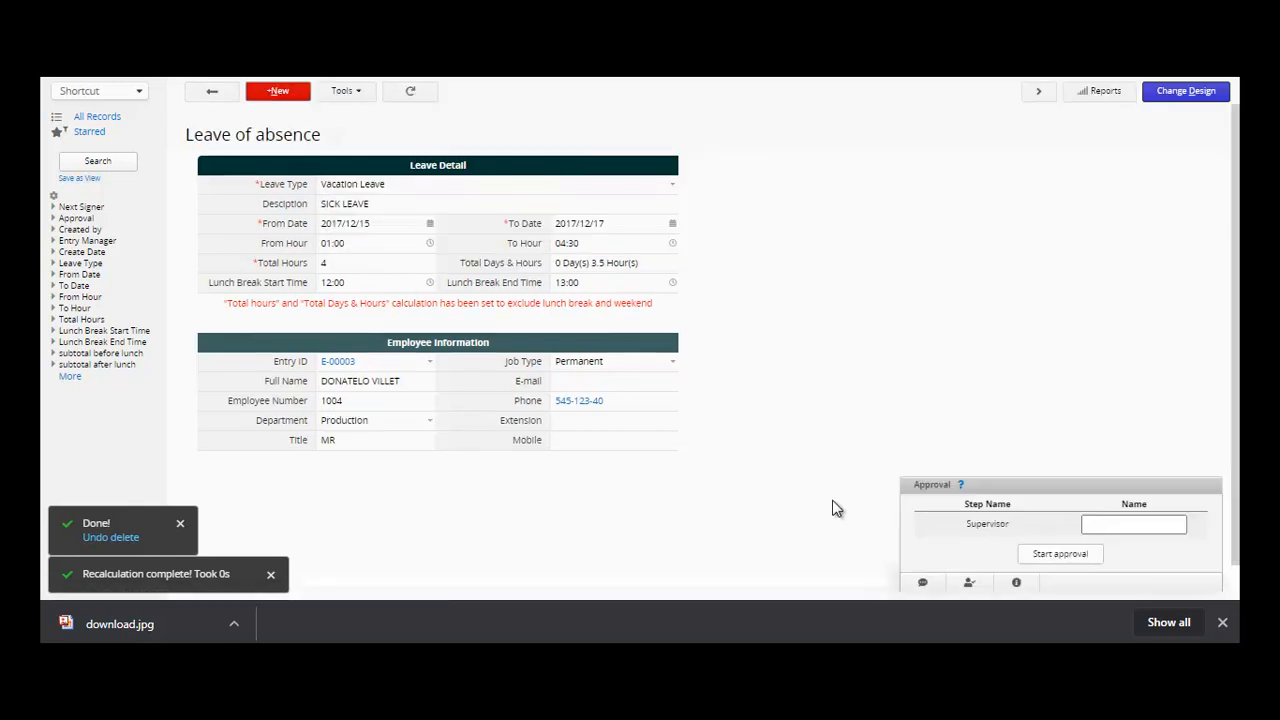
- Start the approval process with HR Officers chosen as Supervisor Name
{"action": "left_click", "coordinate": [1060, 554]}
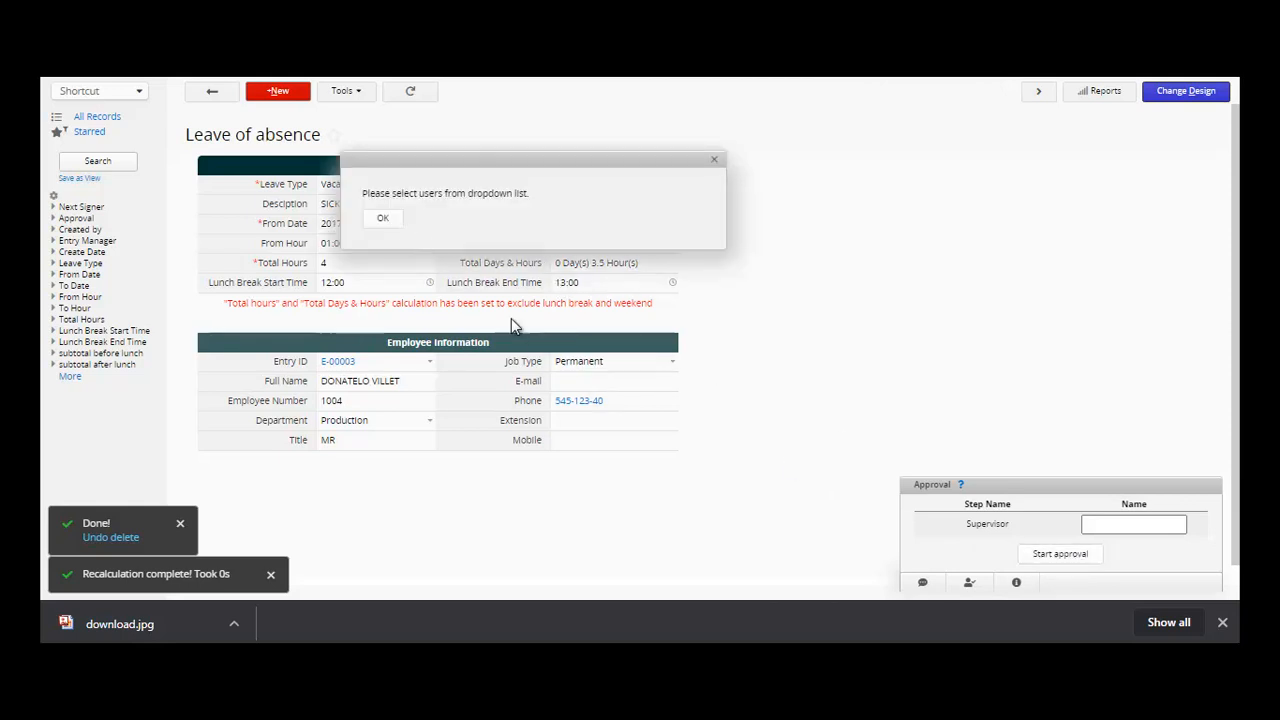
{"action": "left_click", "coordinate": [384, 219]}
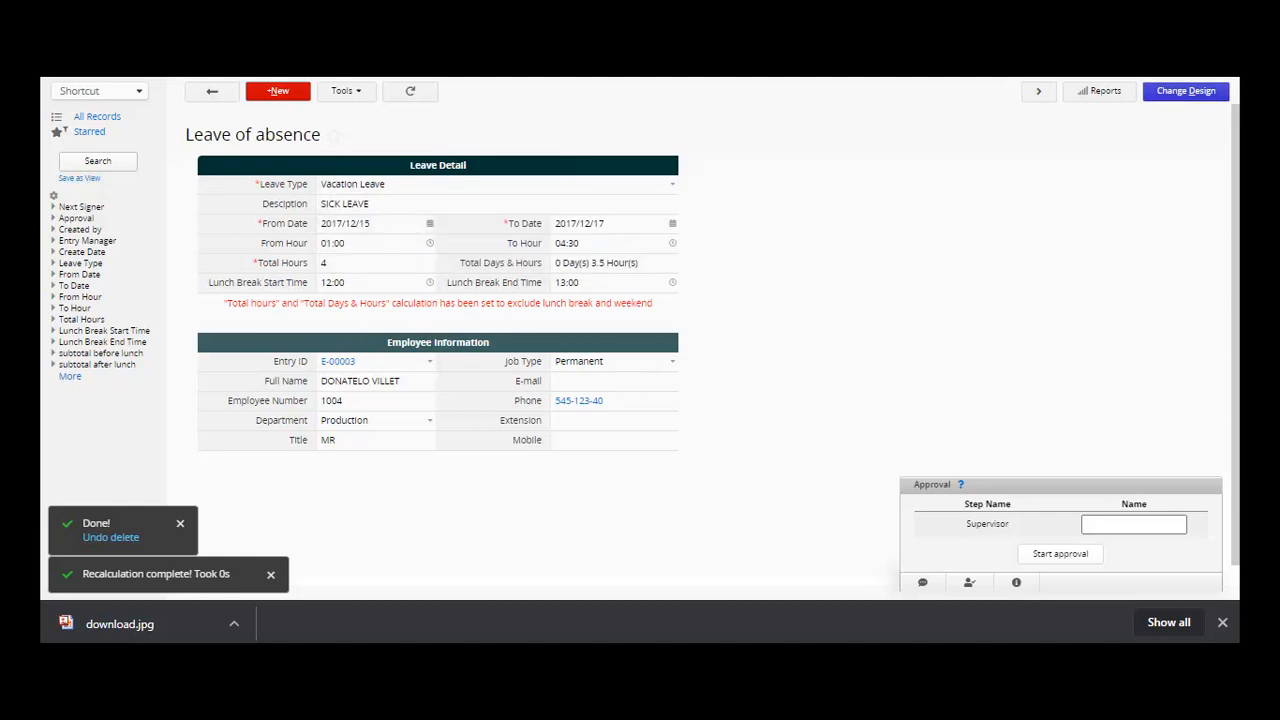
{"action": "mouse_move", "coordinate": [206, 98]}
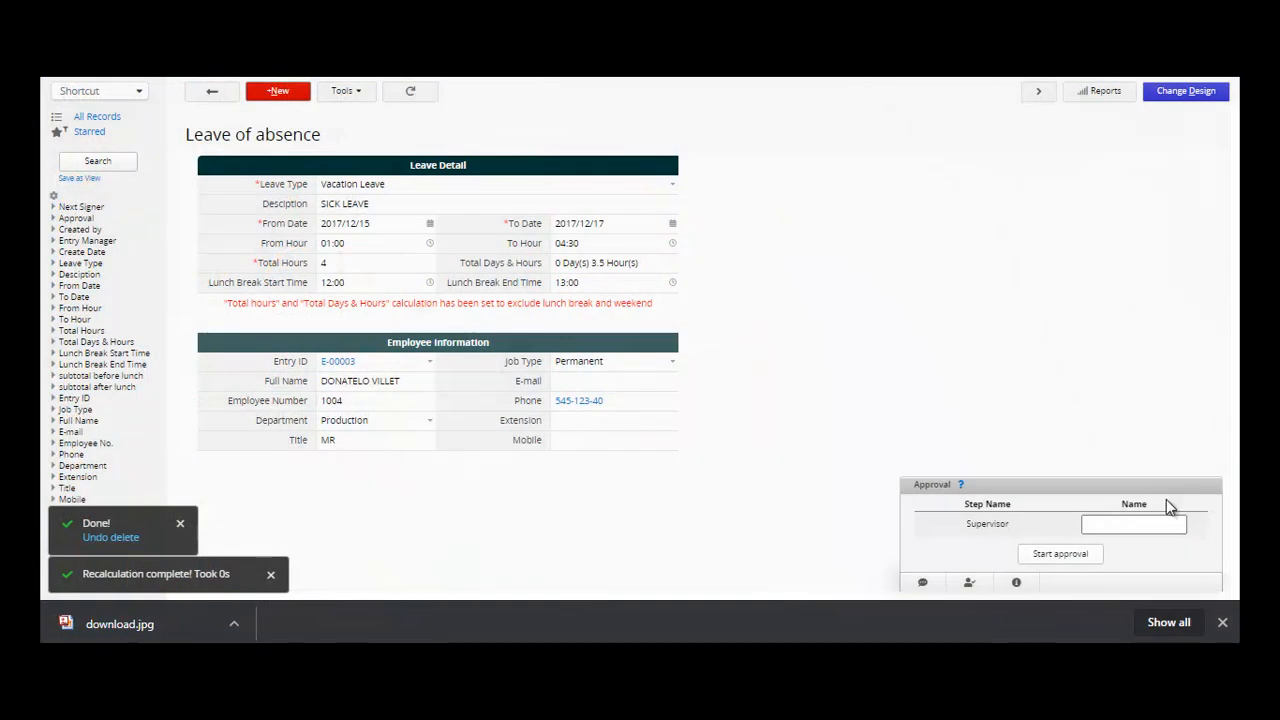
{"action": "left_click", "coordinate": [1176, 525]}
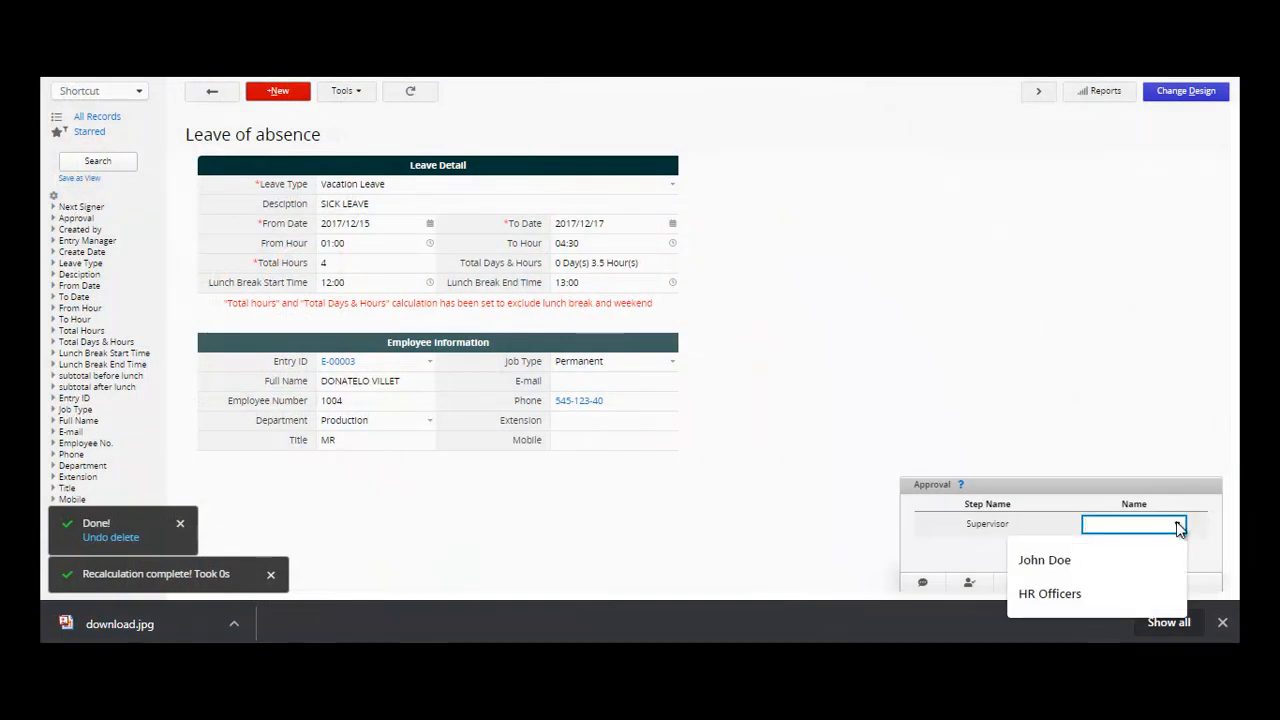
{"action": "left_click", "coordinate": [1105, 590]}
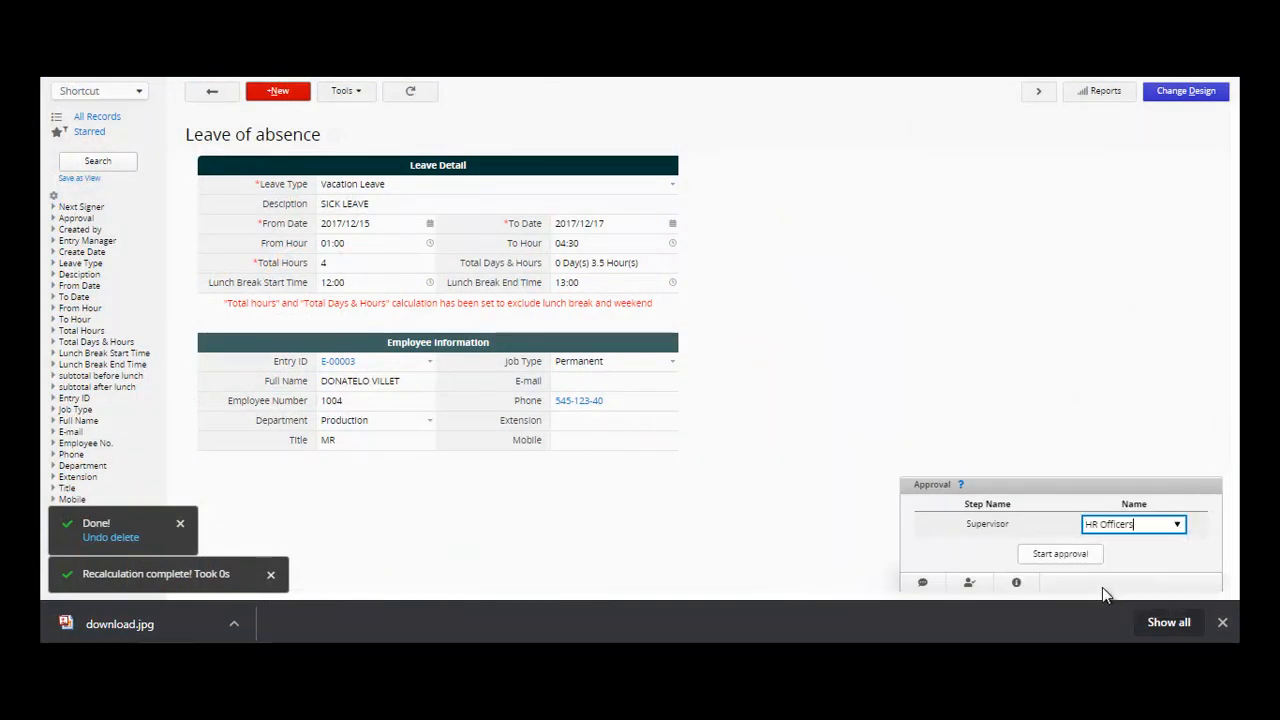
{"action": "left_click", "coordinate": [1059, 558]}
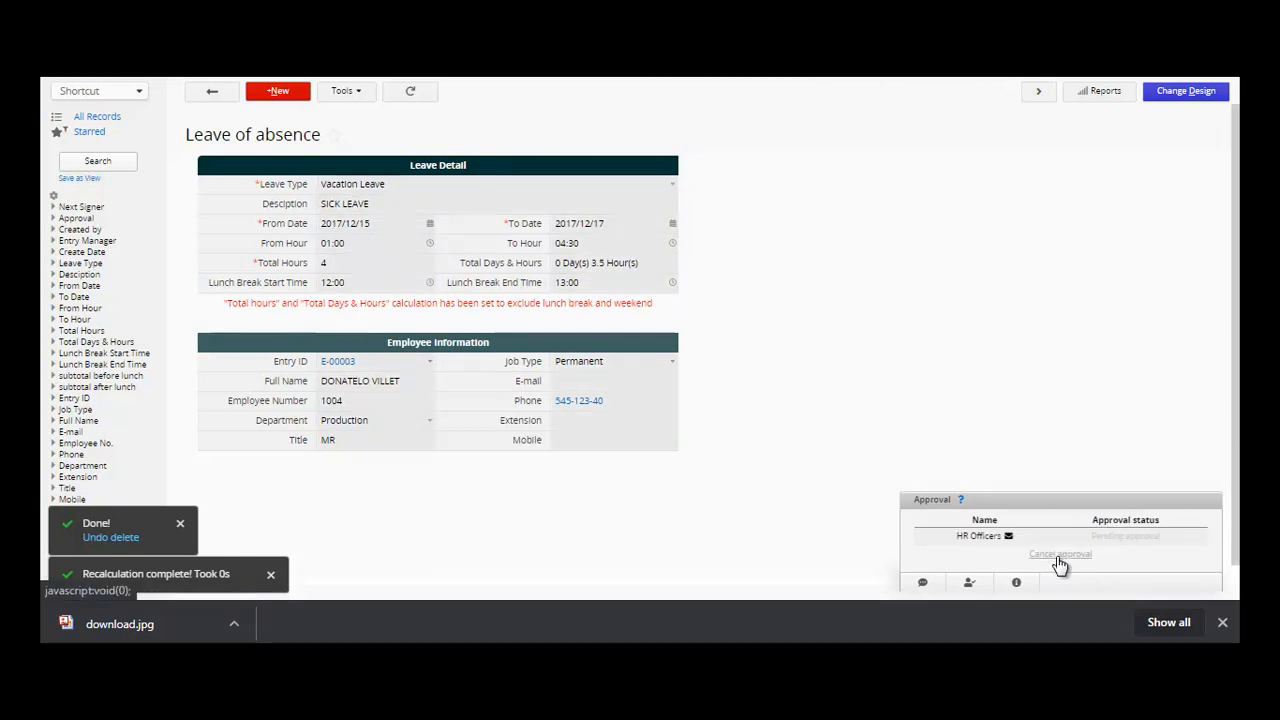
- Send HR Officers a reminder about the pending approval
{"action": "left_click", "coordinate": [1008, 537]}
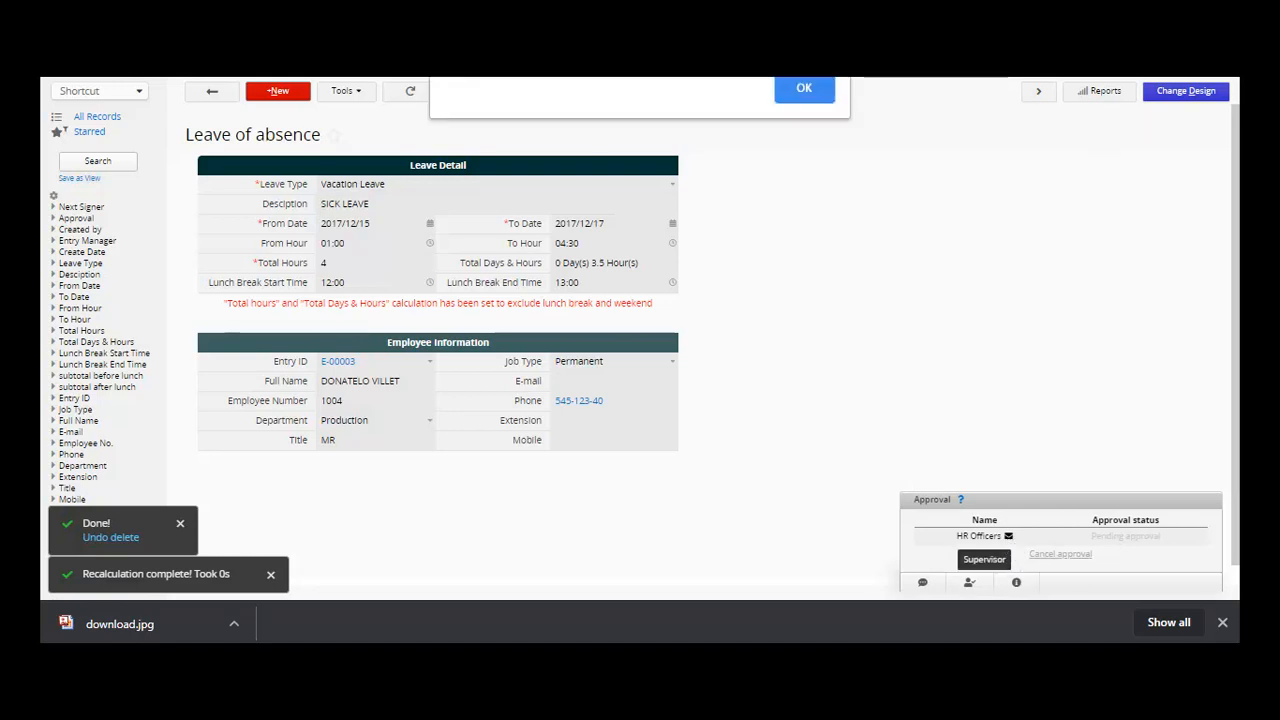
{"action": "key", "text": "Return"}
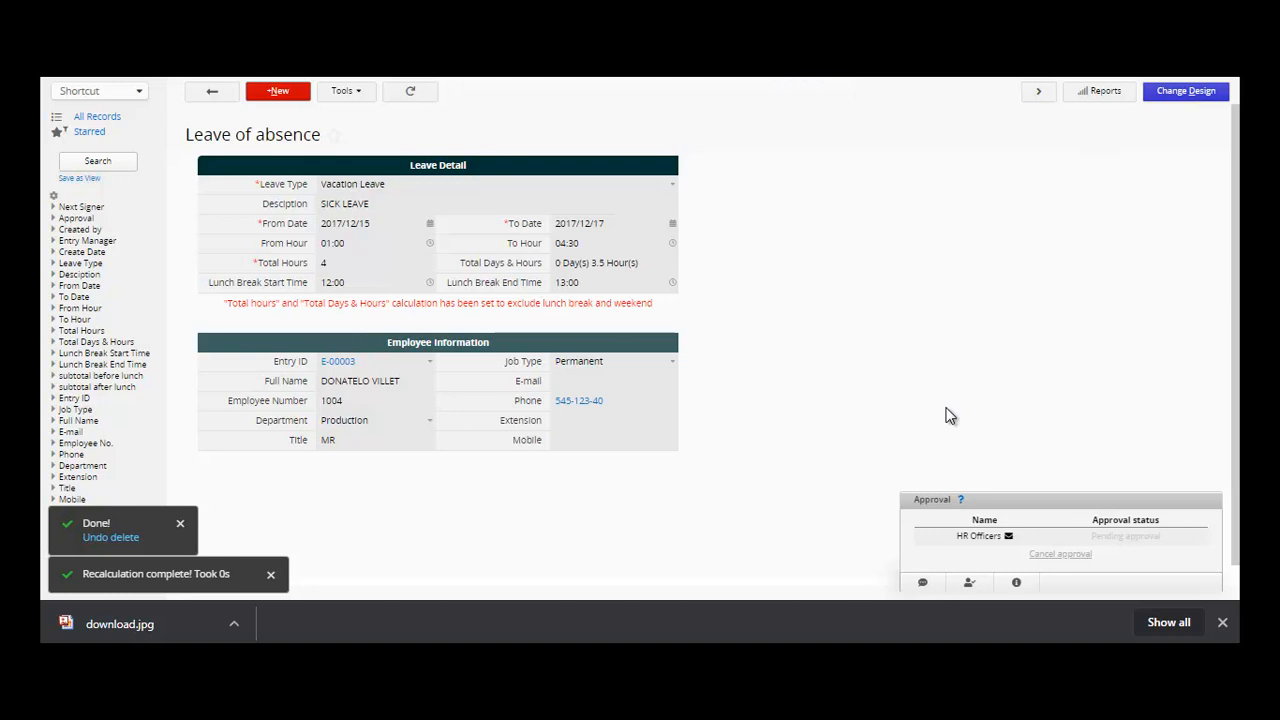
{"action": "mouse_move", "coordinate": [240, 78]}
- Add a STATUS checkbox field at A17 with No/Yes choices
{"action": "left_click", "coordinate": [1177, 99]}
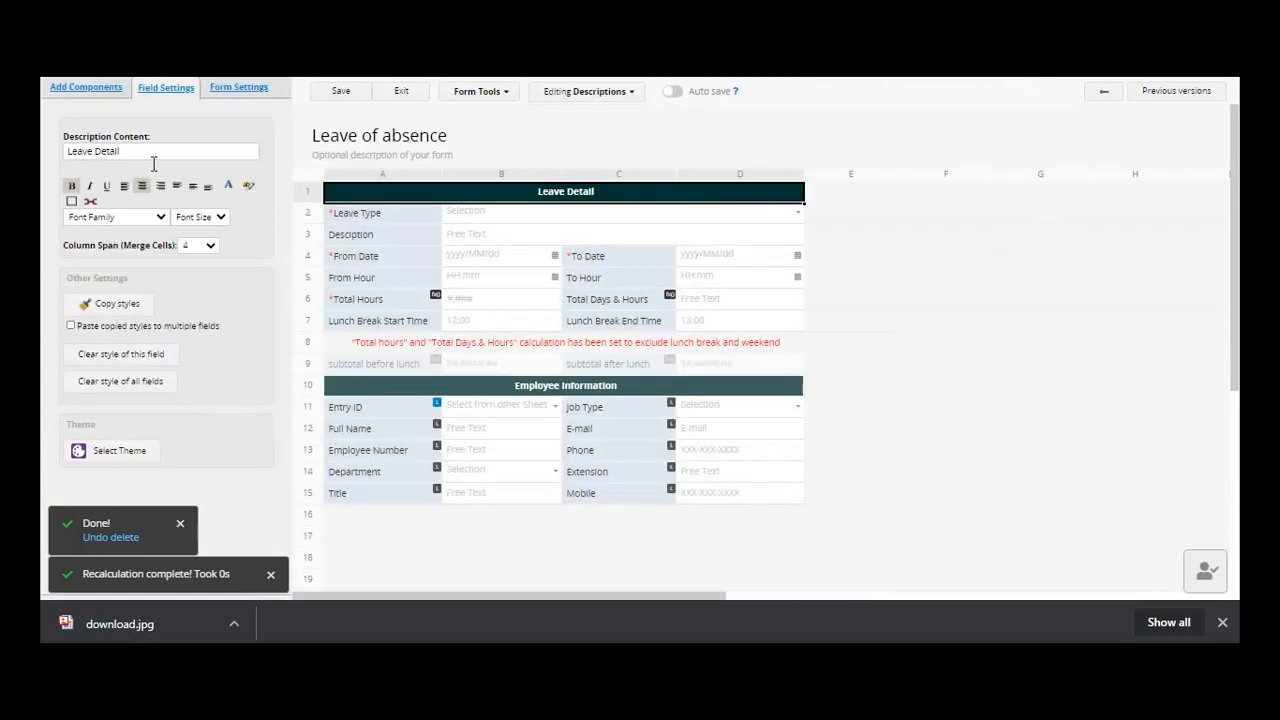
{"action": "left_click", "coordinate": [96, 88]}
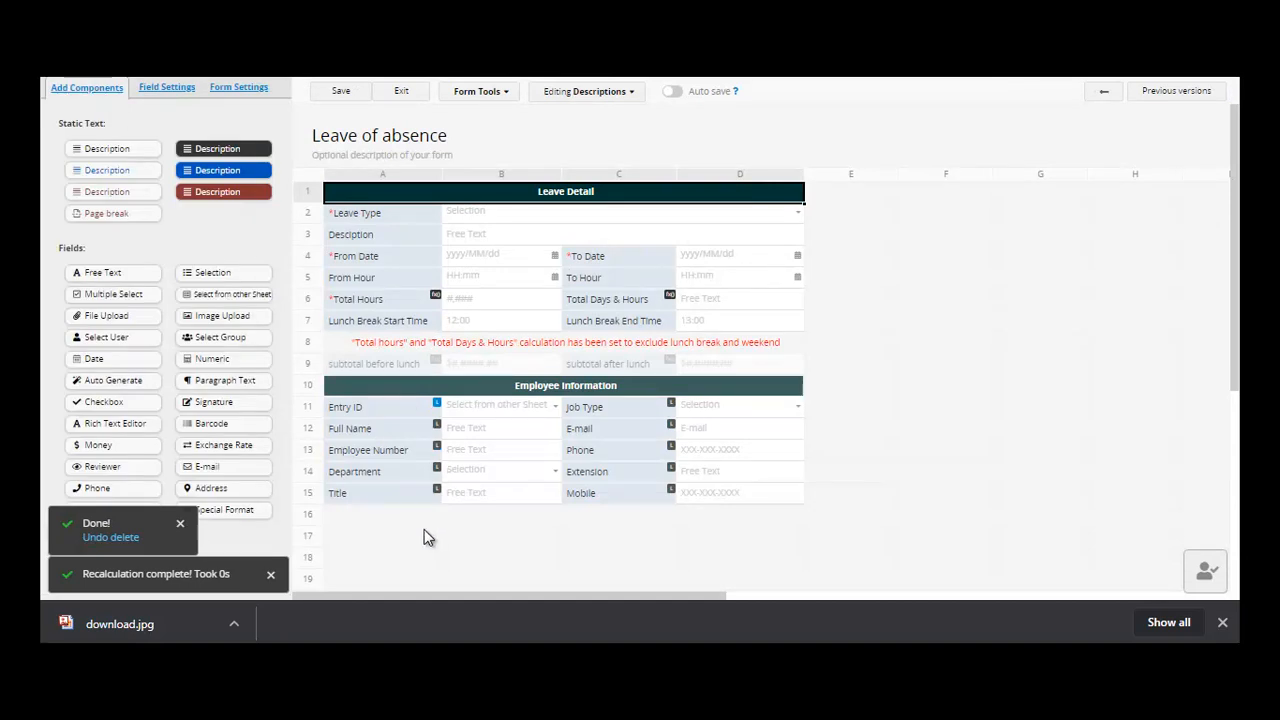
{"action": "left_click", "coordinate": [118, 404]}
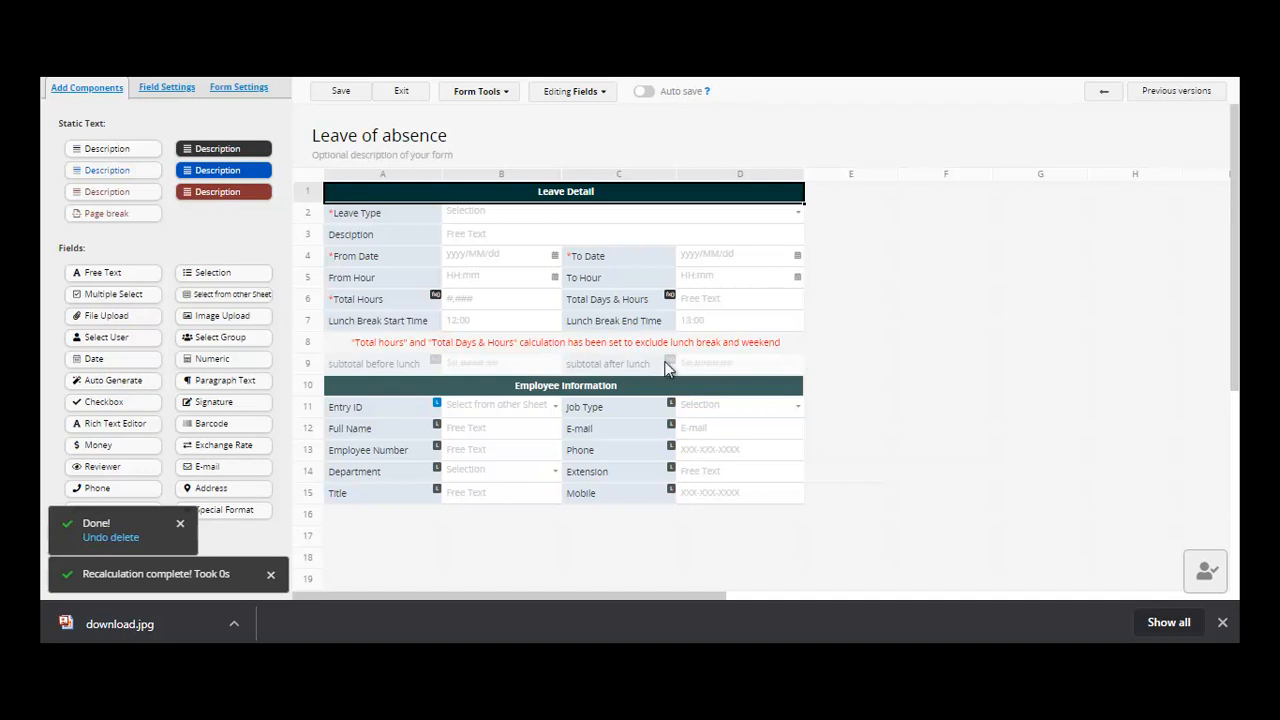
{"action": "left_click", "coordinate": [374, 540]}
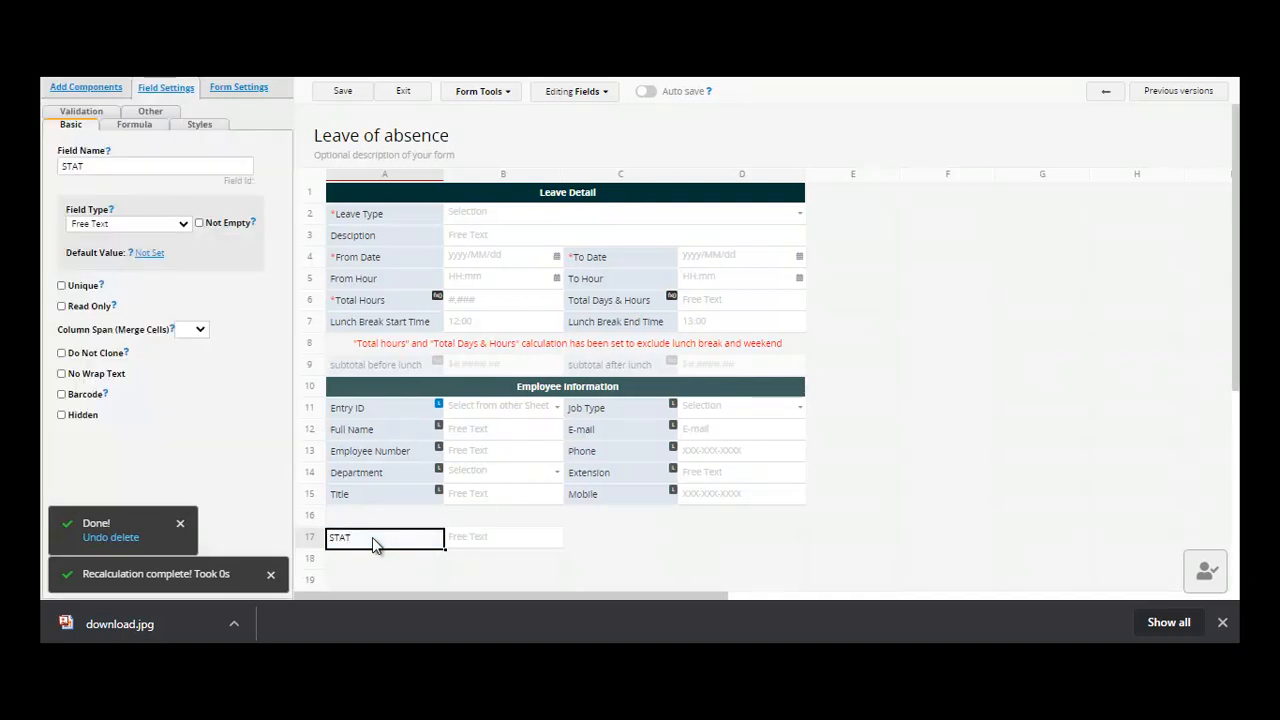
{"action": "type", "text": "US"}
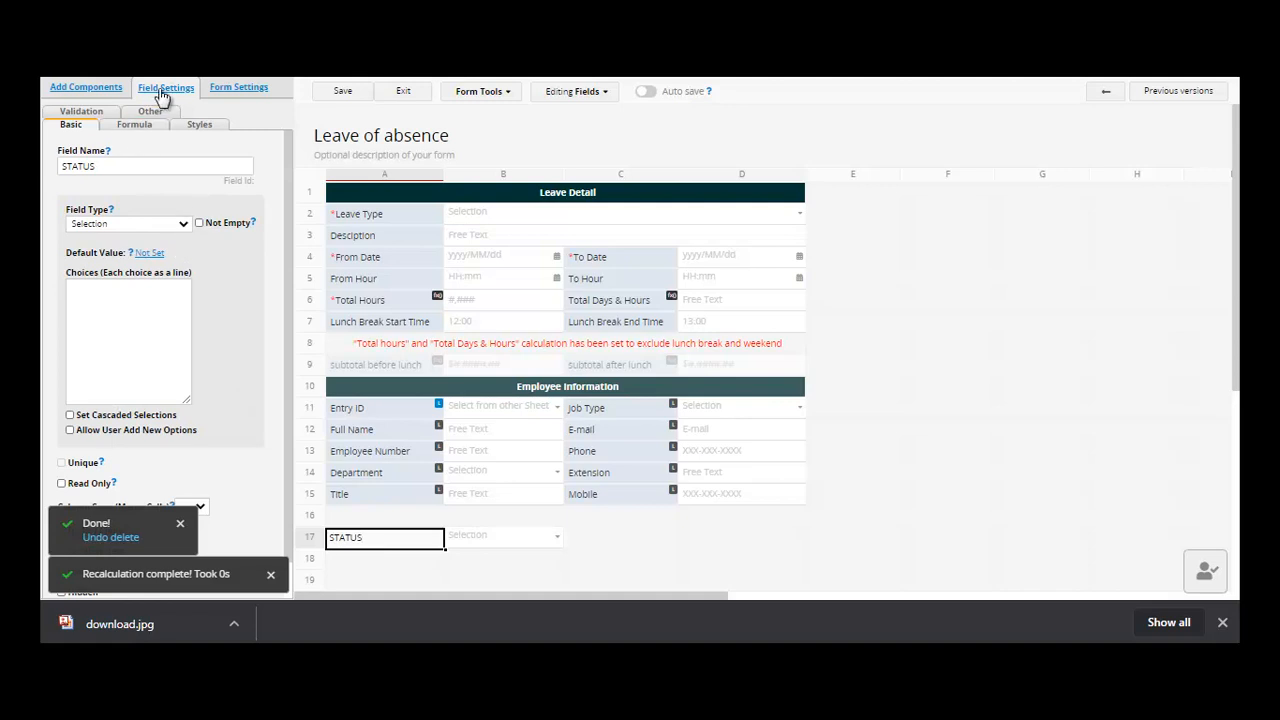
{"action": "left_click", "coordinate": [180, 223]}
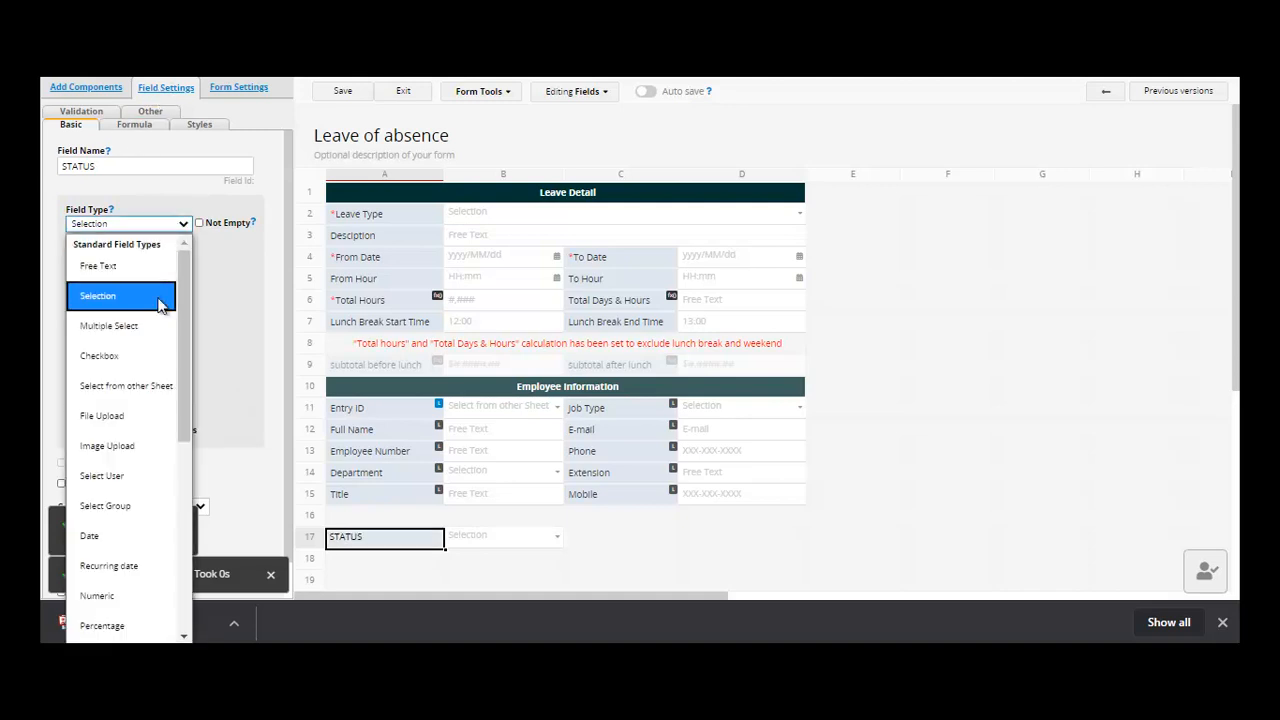
{"action": "left_click", "coordinate": [125, 360]}
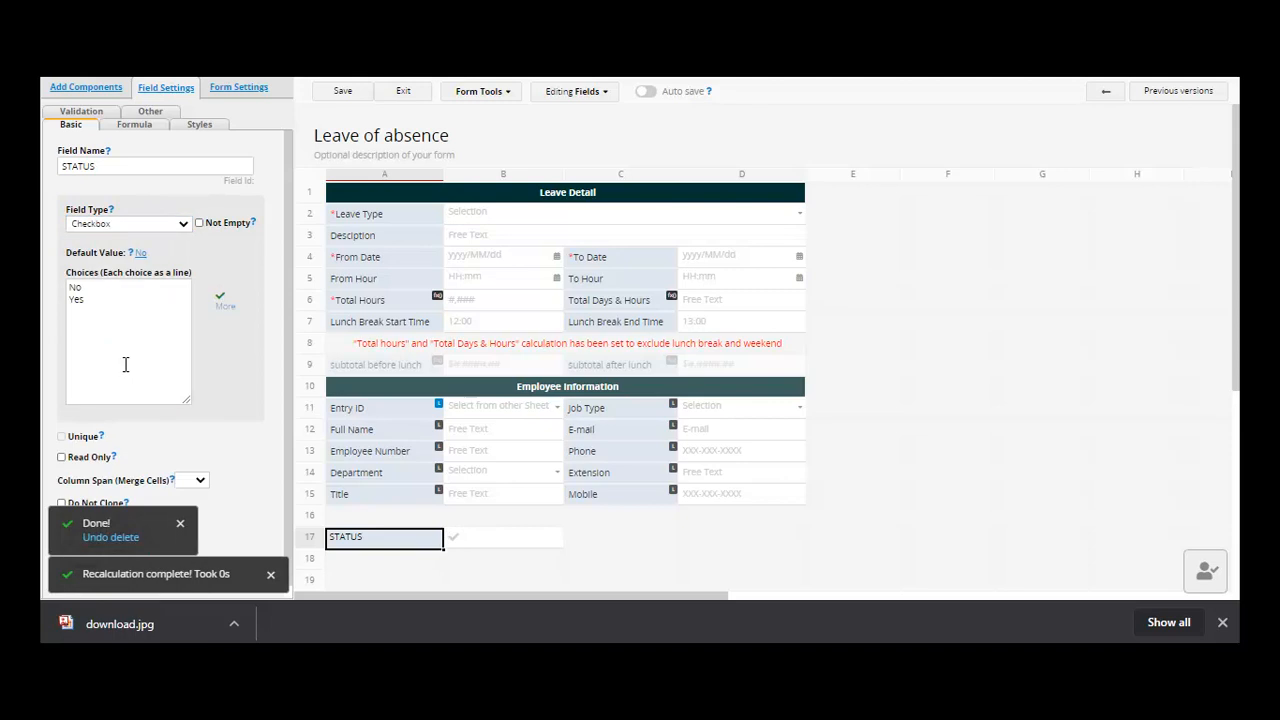
{"action": "left_click", "coordinate": [110, 289]}
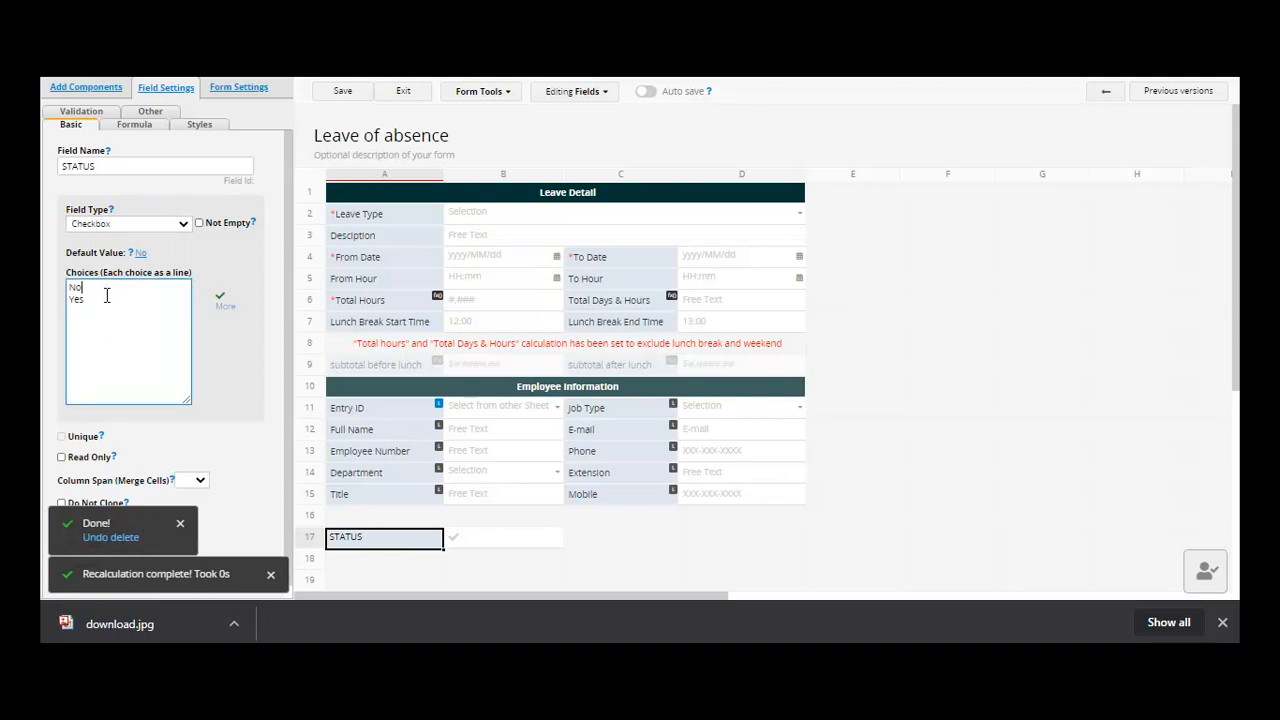
- Save the design and name a new field at B18 SIGNATURE
{"action": "left_click", "coordinate": [358, 96]}
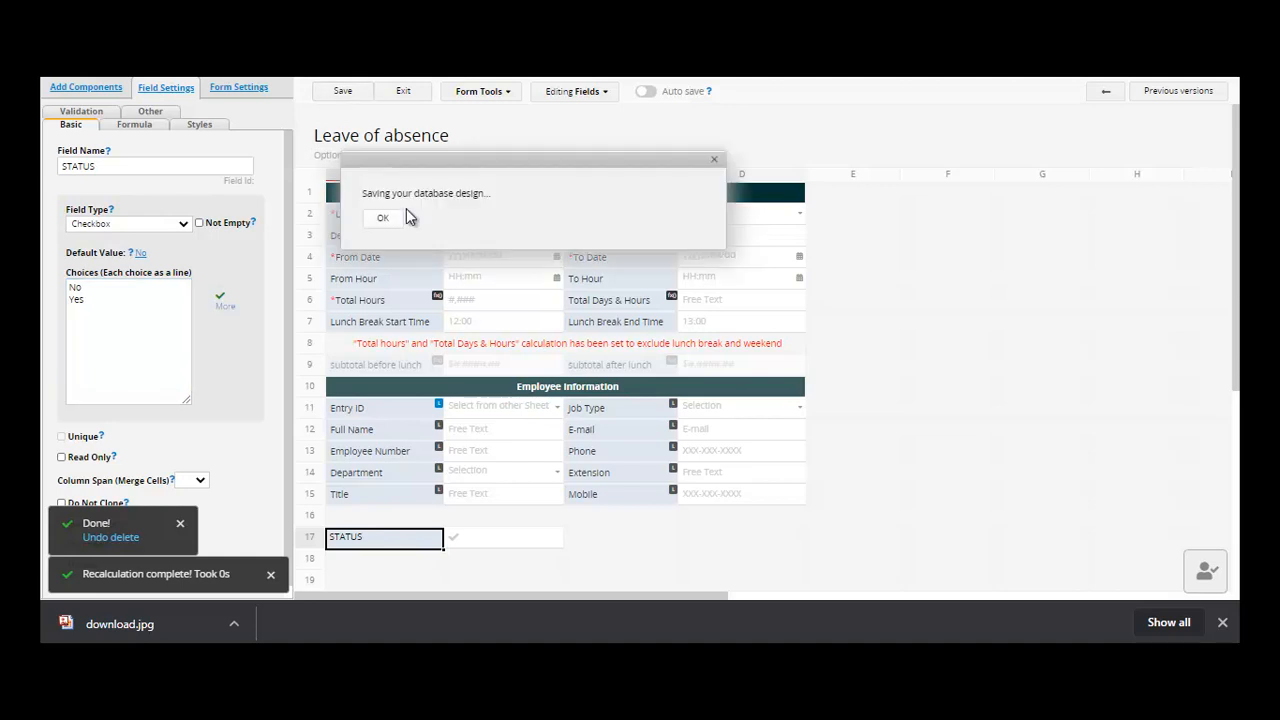
{"action": "left_click", "coordinate": [613, 539]}
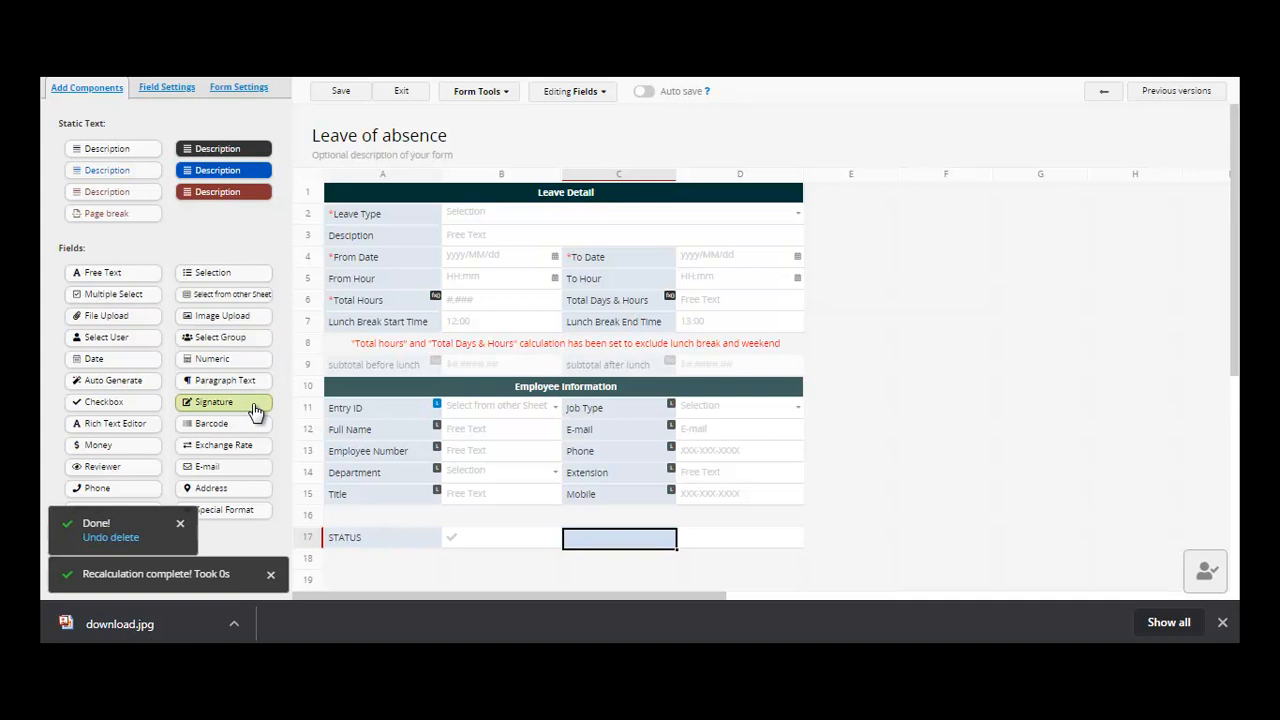
{"action": "left_click", "coordinate": [494, 561]}
{"action": "type", "text": "SIGN"}
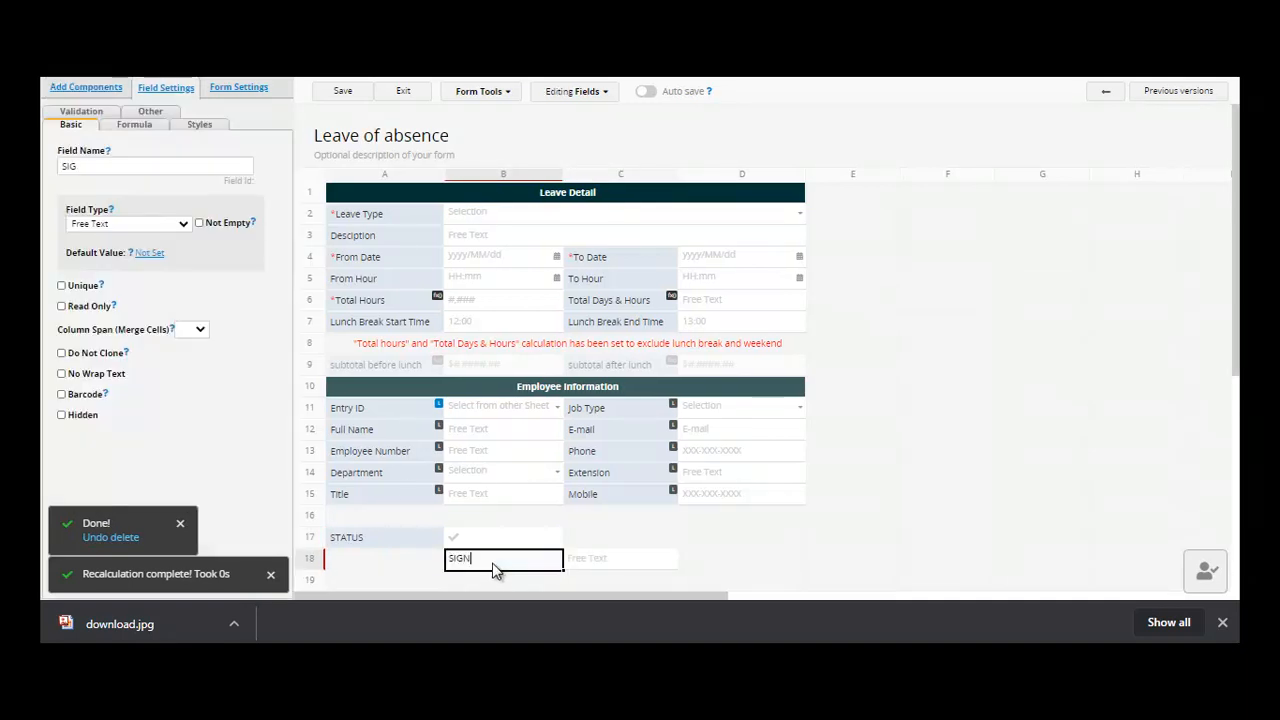
{"action": "type", "text": "ATURE"}
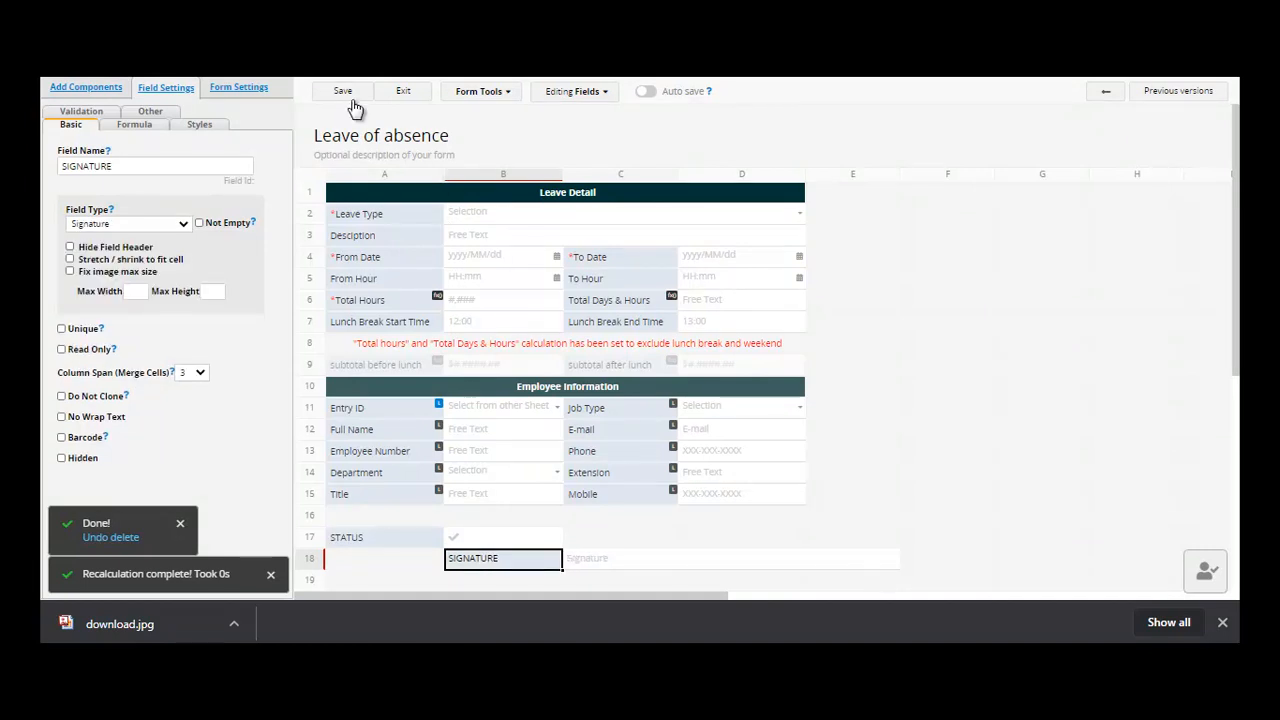
- Save the design with SIGNATURE, return to the leave record, and unlock it for editing
{"action": "left_click", "coordinate": [346, 92]}
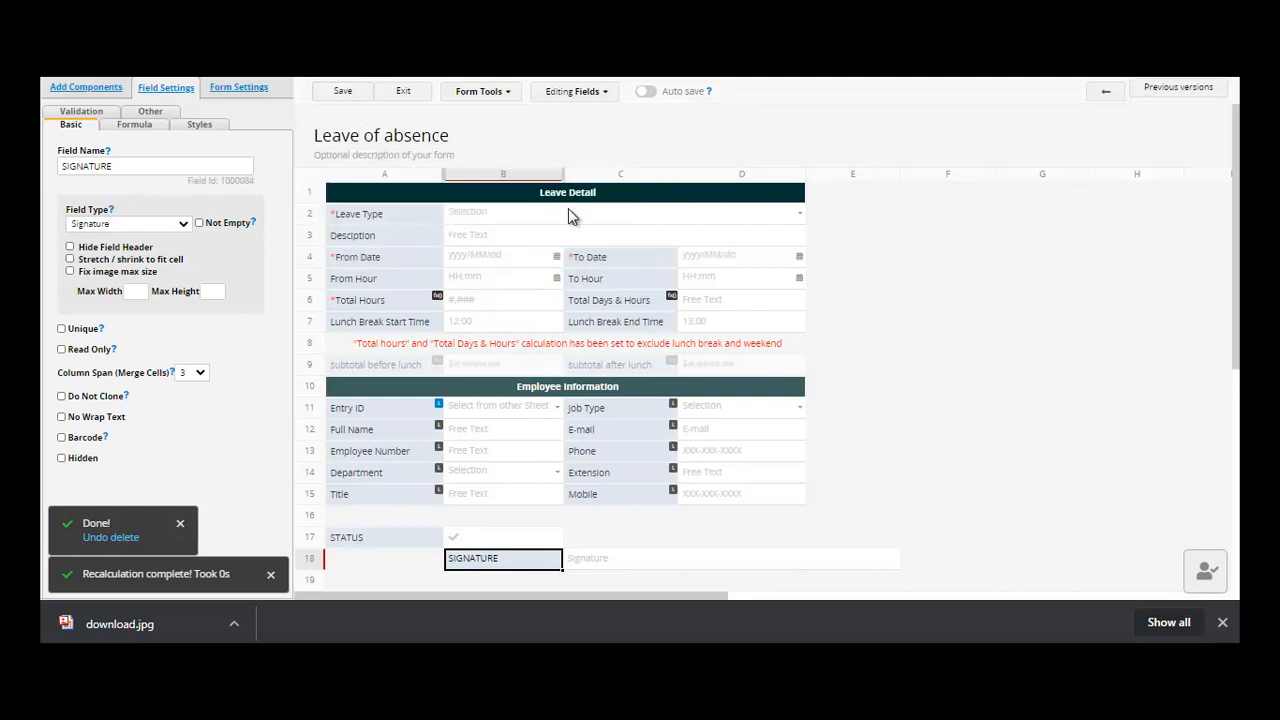
{"action": "left_click", "coordinate": [399, 93]}
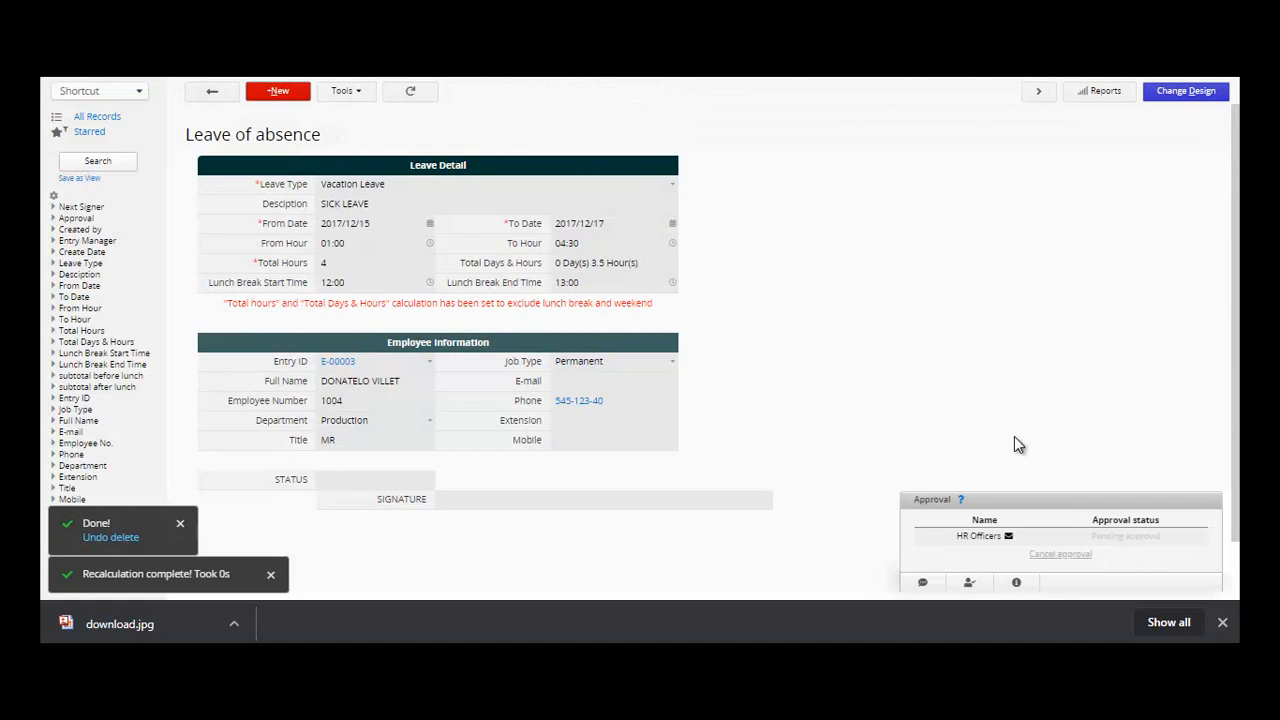
{"action": "left_click_drag", "start_coordinate": [1238, 287], "coordinate": [1238, 326]}
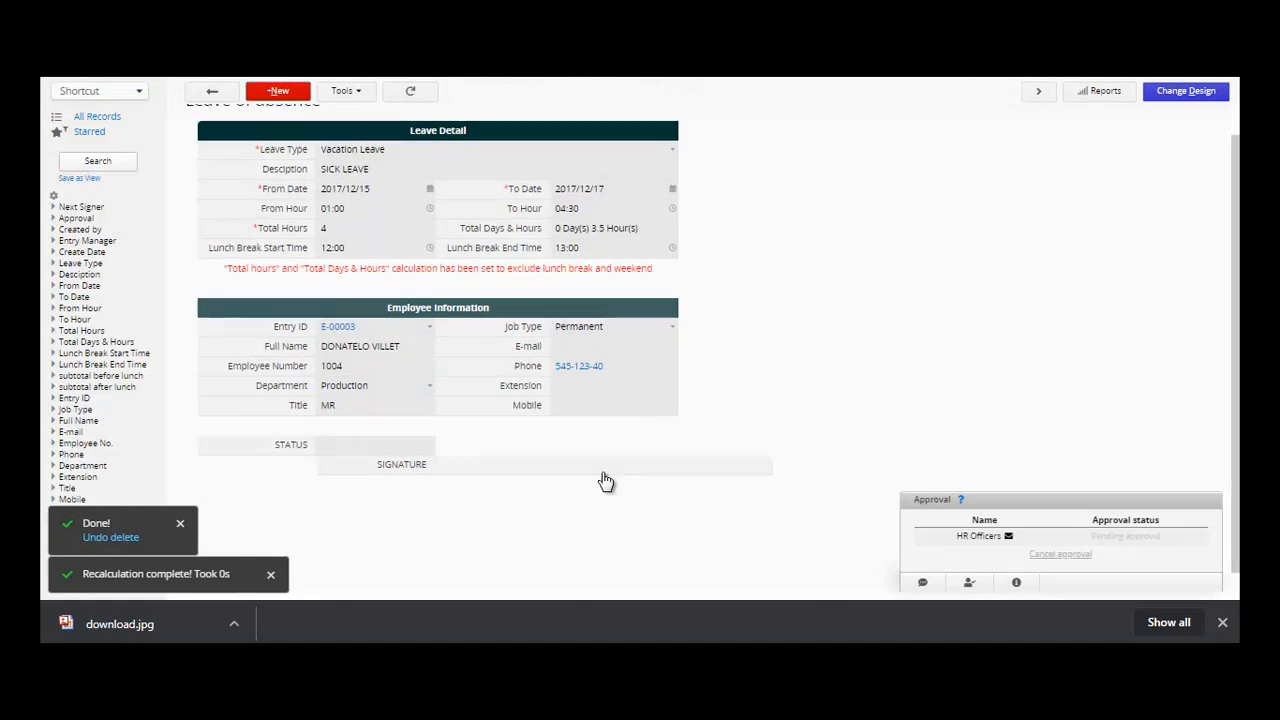
{"action": "left_click", "coordinate": [413, 450]}
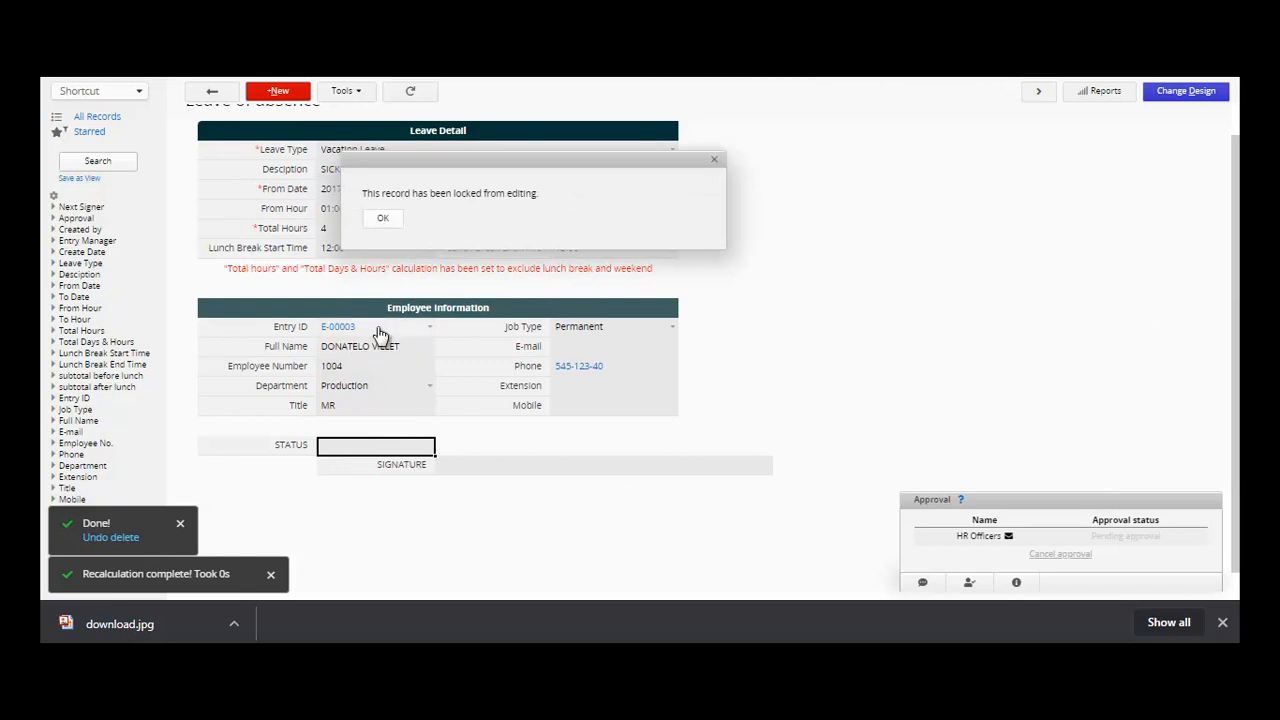
{"action": "left_click", "coordinate": [383, 218]}
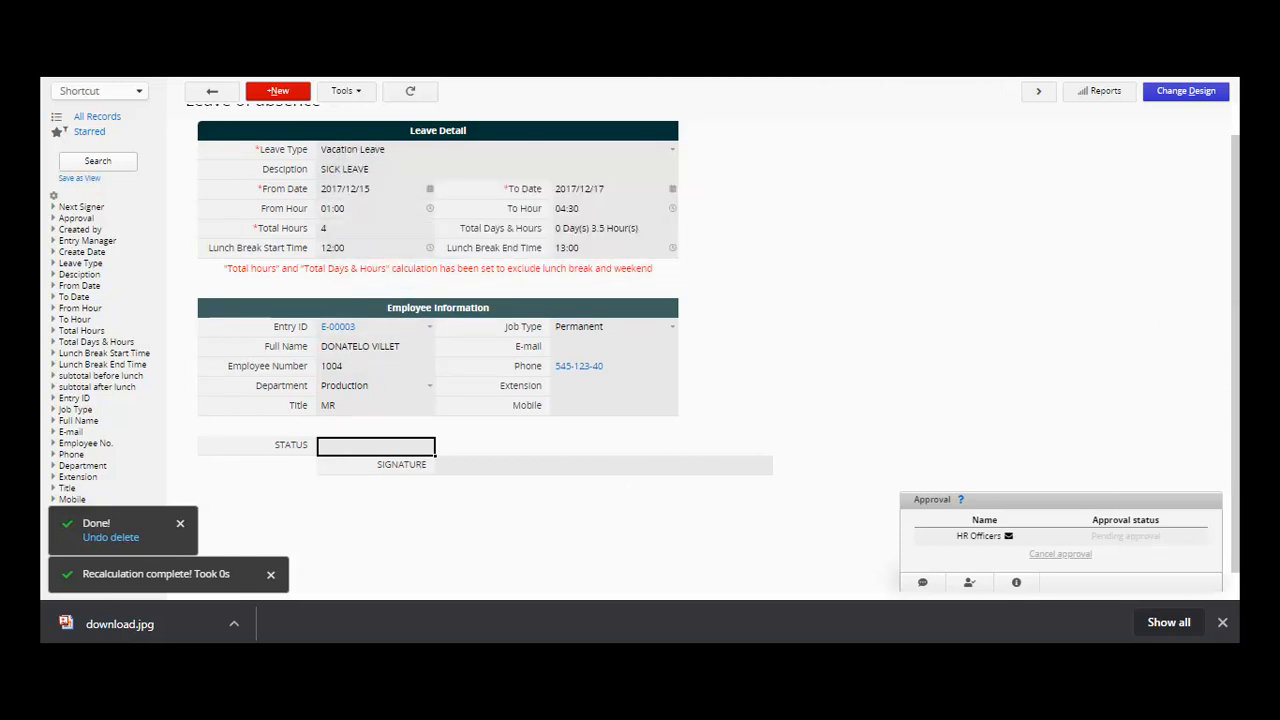
{"action": "left_click", "coordinate": [1016, 583]}
{"action": "left_click", "coordinate": [1024, 540]}
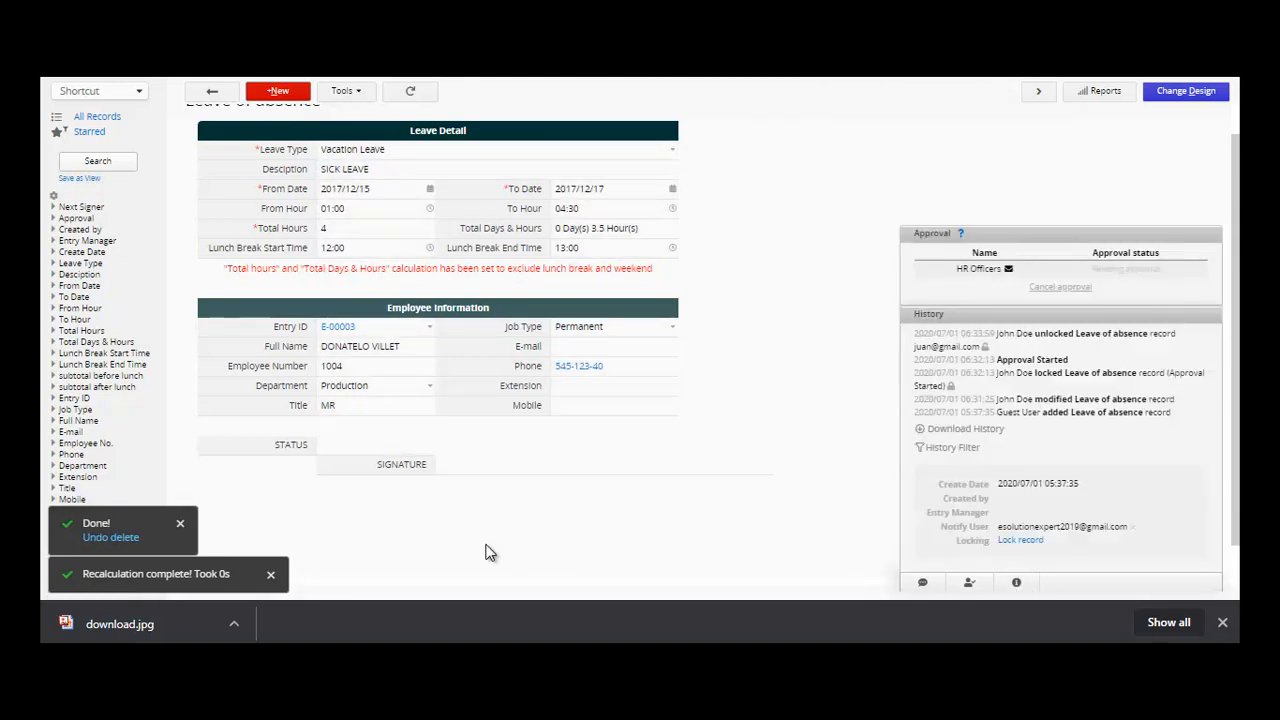
{"action": "left_click", "coordinate": [1016, 584]}
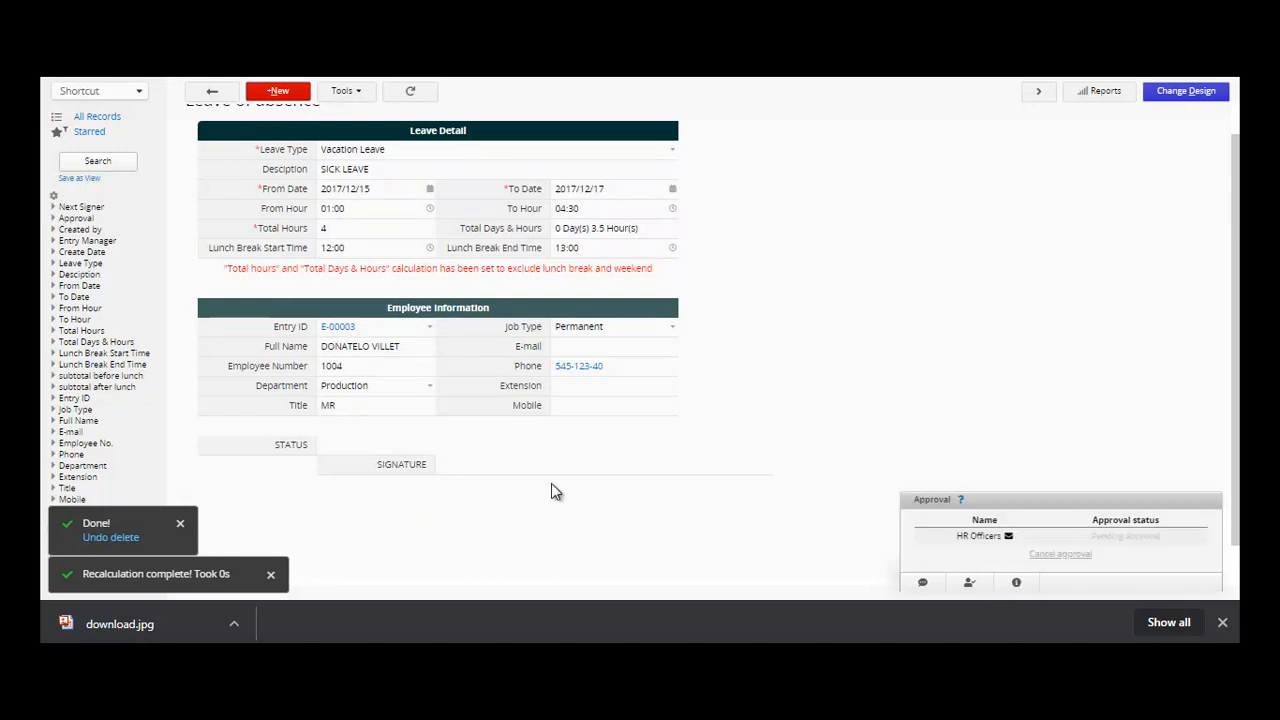
- Tick the STATUS checkbox and save the record
{"action": "left_click", "coordinate": [388, 449]}
{"action": "scroll", "coordinate": [1232, 360], "scroll_direction": "up", "scroll_amount": 1}
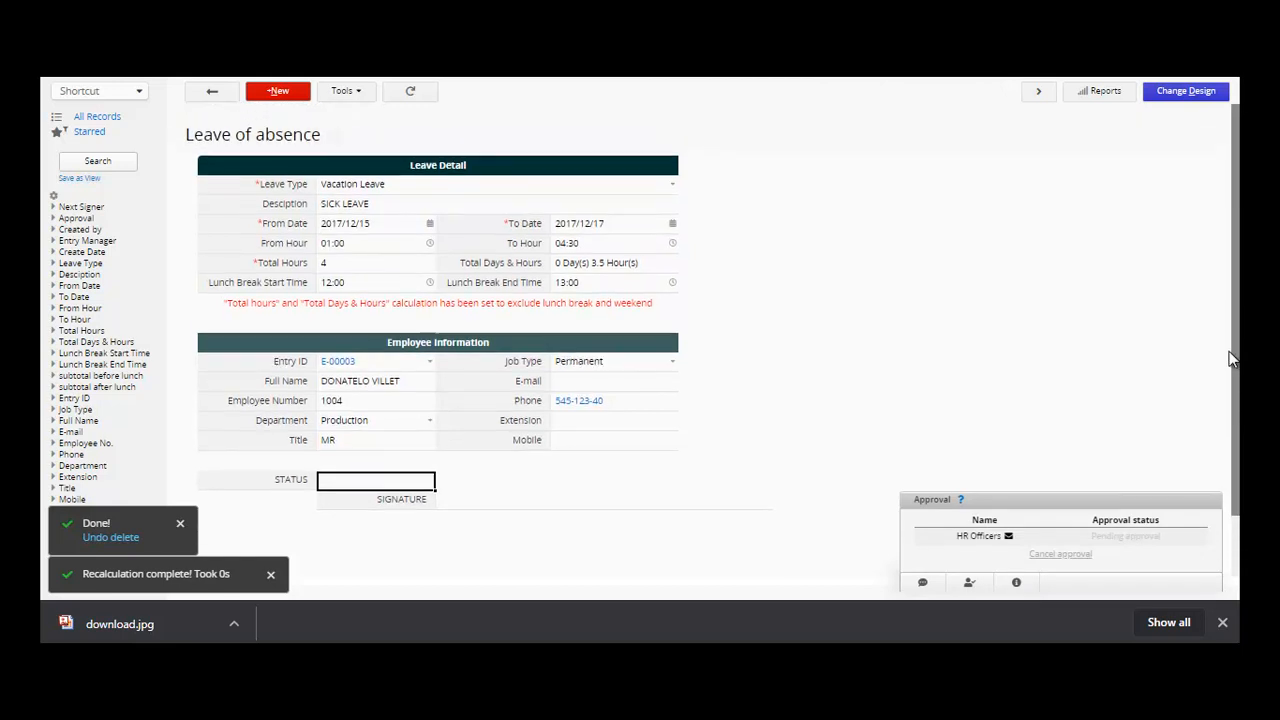
{"action": "left_click", "coordinate": [350, 483]}
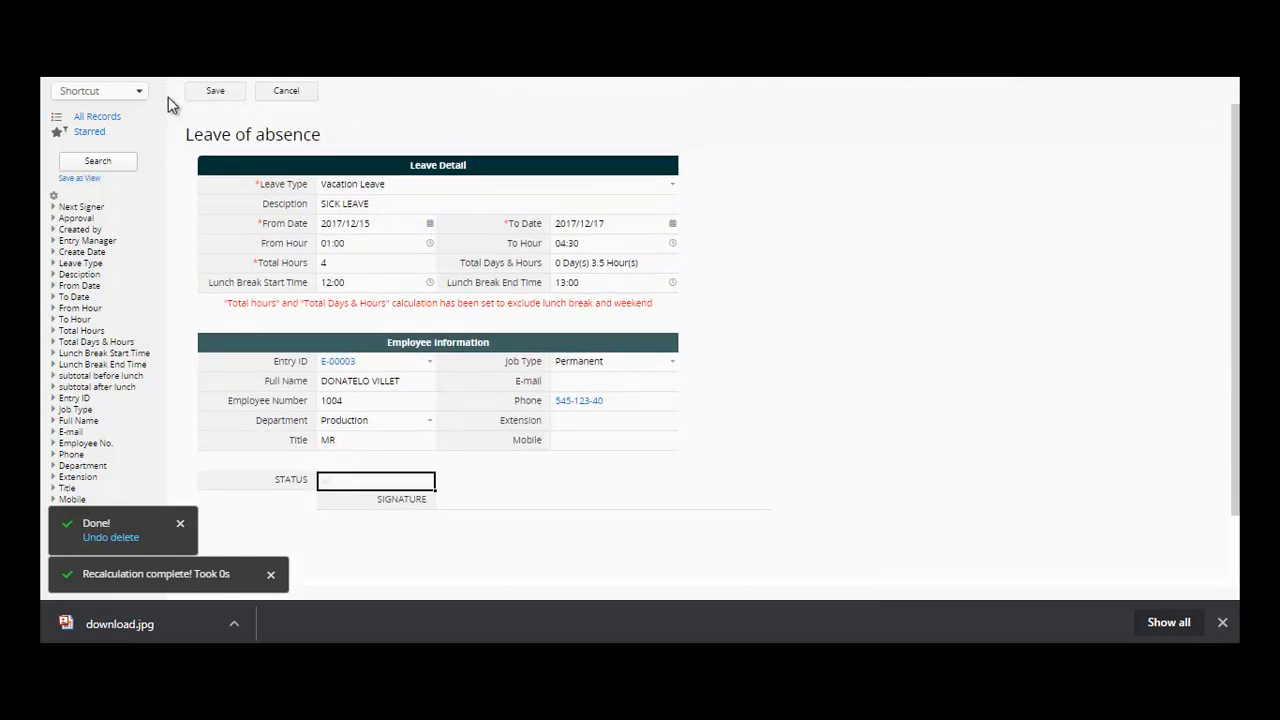
{"action": "left_click", "coordinate": [215, 91]}
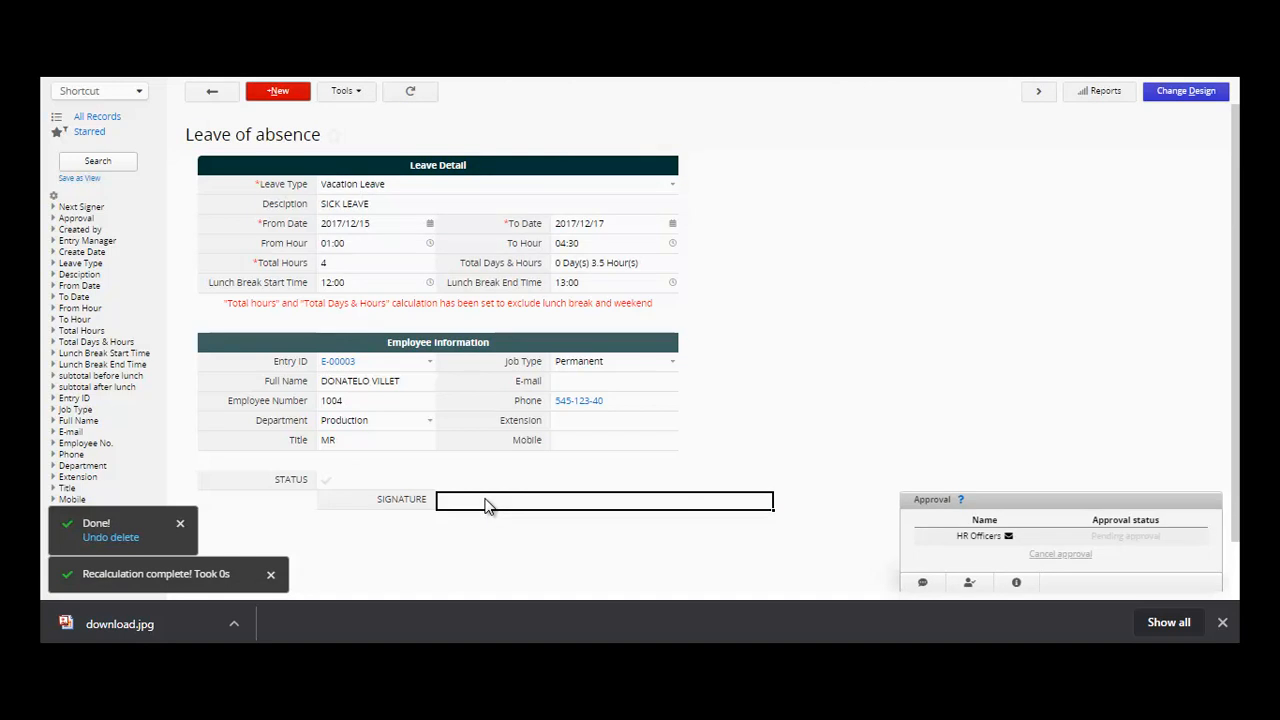
- Draw a handwritten signature into SIGNATURE and save the record
{"action": "left_click", "coordinate": [487, 505]}
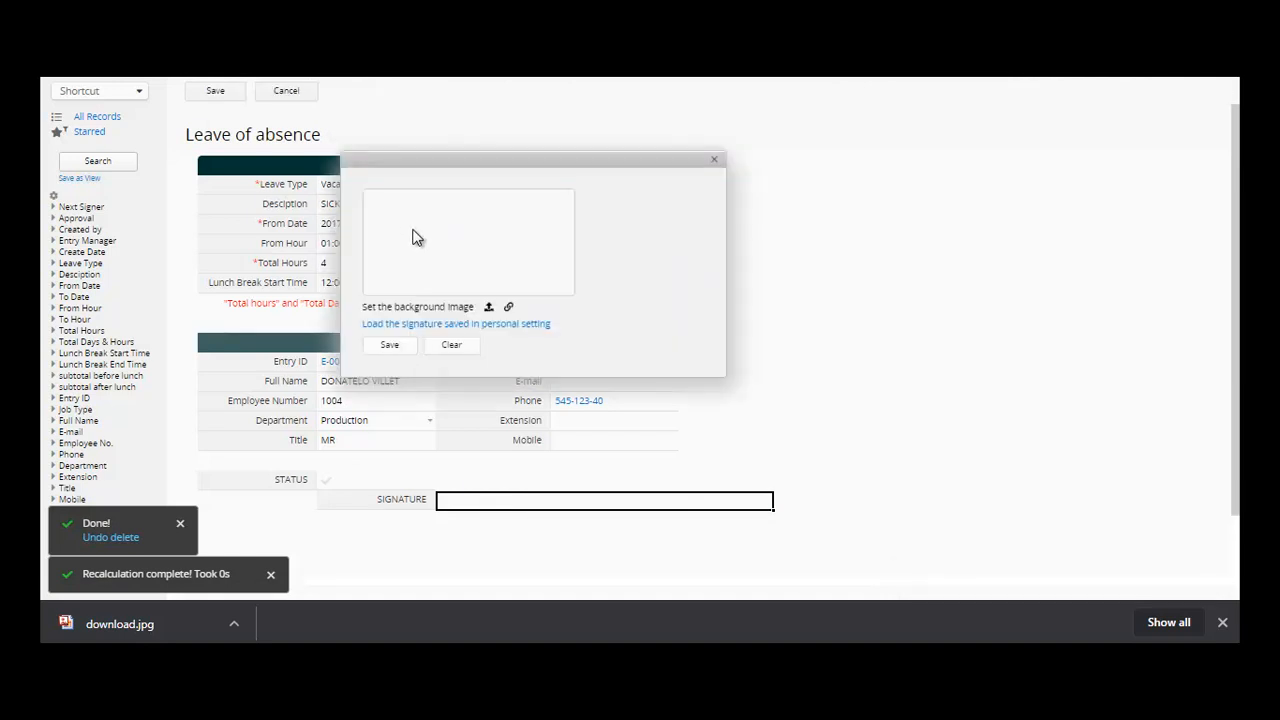
{"action": "mouse_move", "coordinate": [410, 272]}
{"action": "left_mouse_down"}
{"action": "mouse_move", "coordinate": [471, 255]}
{"action": "mouse_move", "coordinate": [390, 240]}
{"action": "mouse_move", "coordinate": [470, 228]}
{"action": "left_mouse_up"}
{"action": "left_click", "coordinate": [396, 347]}
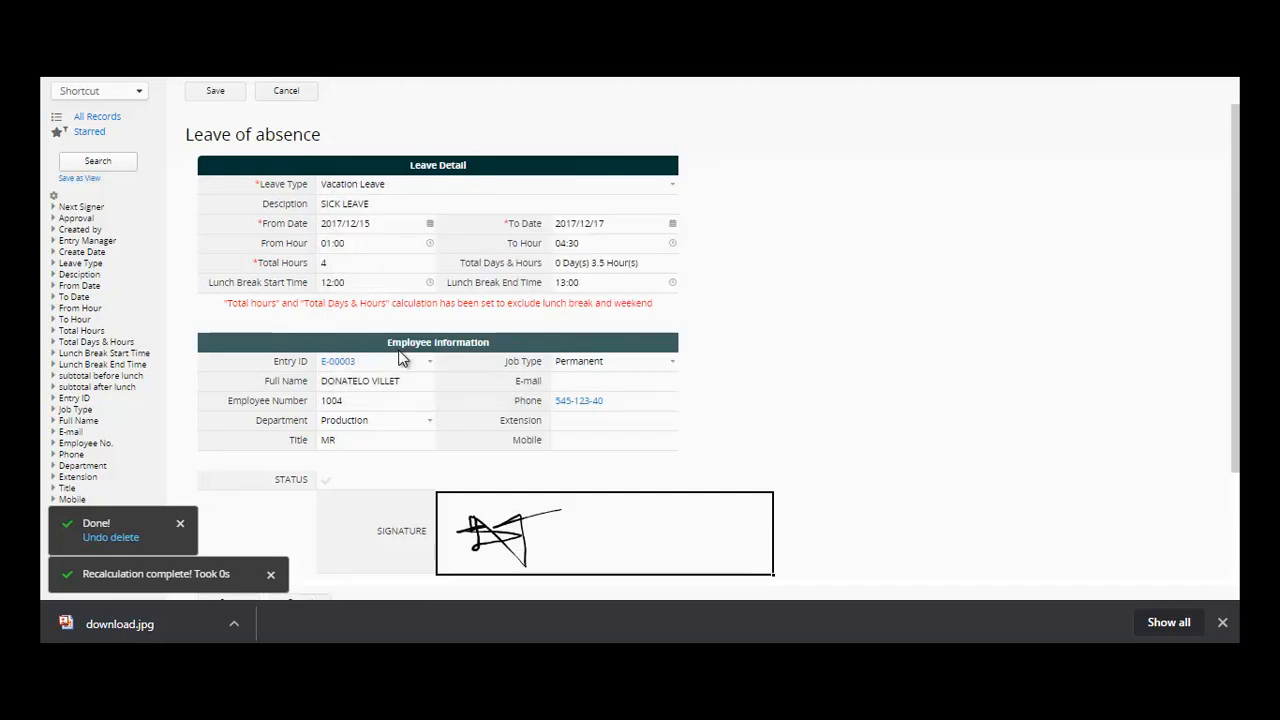
{"action": "left_click", "coordinate": [218, 92]}
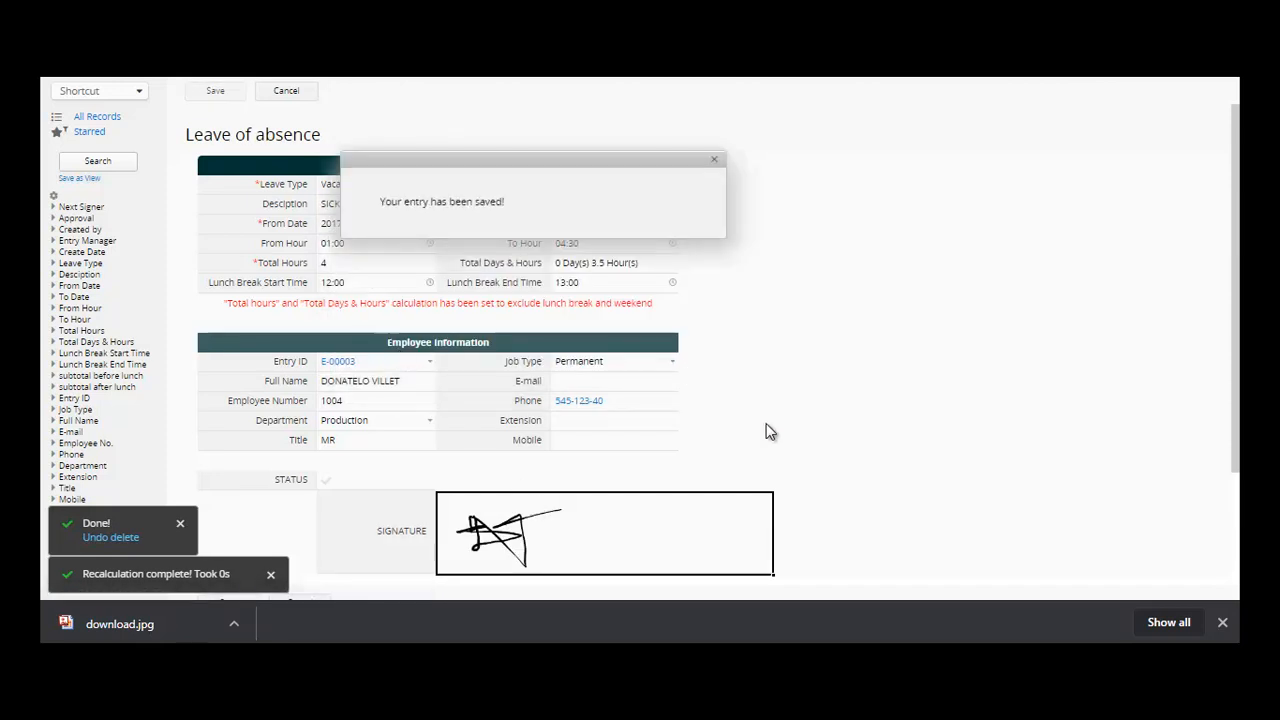
- Redraw the signature to replace the first one
{"action": "left_click", "coordinate": [563, 537]}
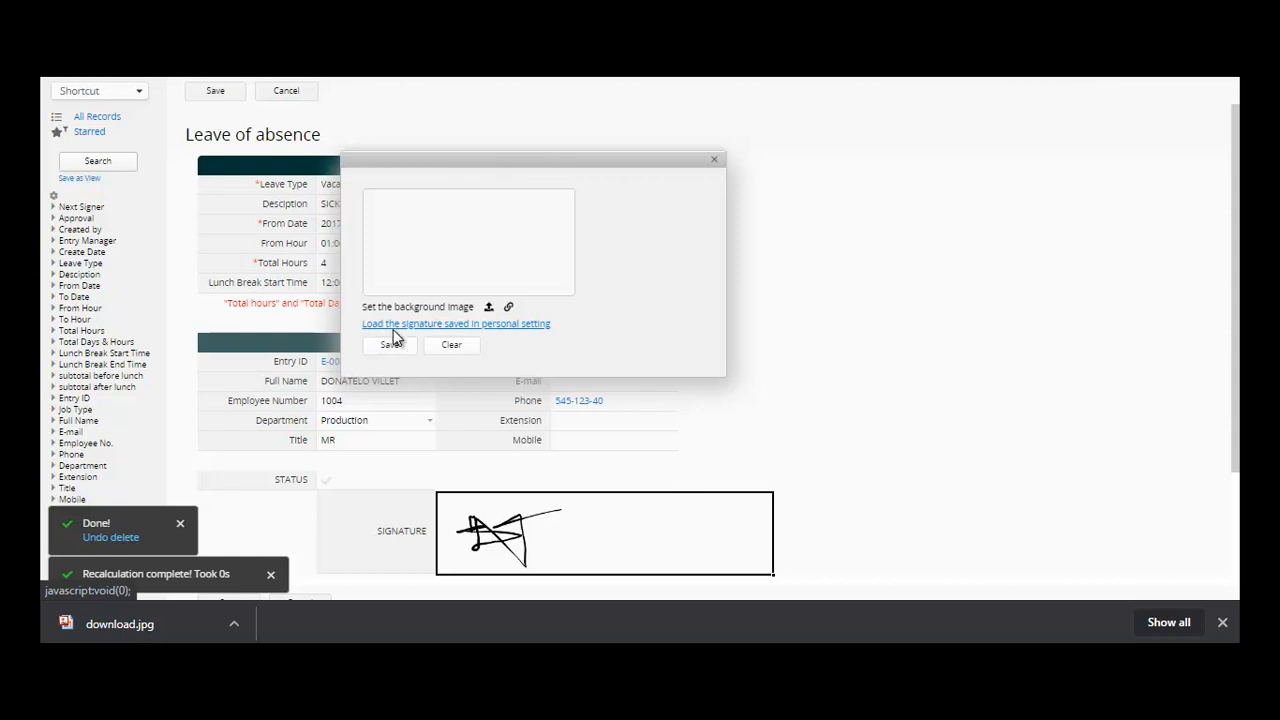
{"action": "mouse_move", "coordinate": [392, 265]}
{"action": "left_mouse_down"}
{"action": "mouse_move", "coordinate": [418, 225]}
{"action": "mouse_move", "coordinate": [471, 234]}
{"action": "mouse_move", "coordinate": [435, 238]}
{"action": "left_mouse_up"}
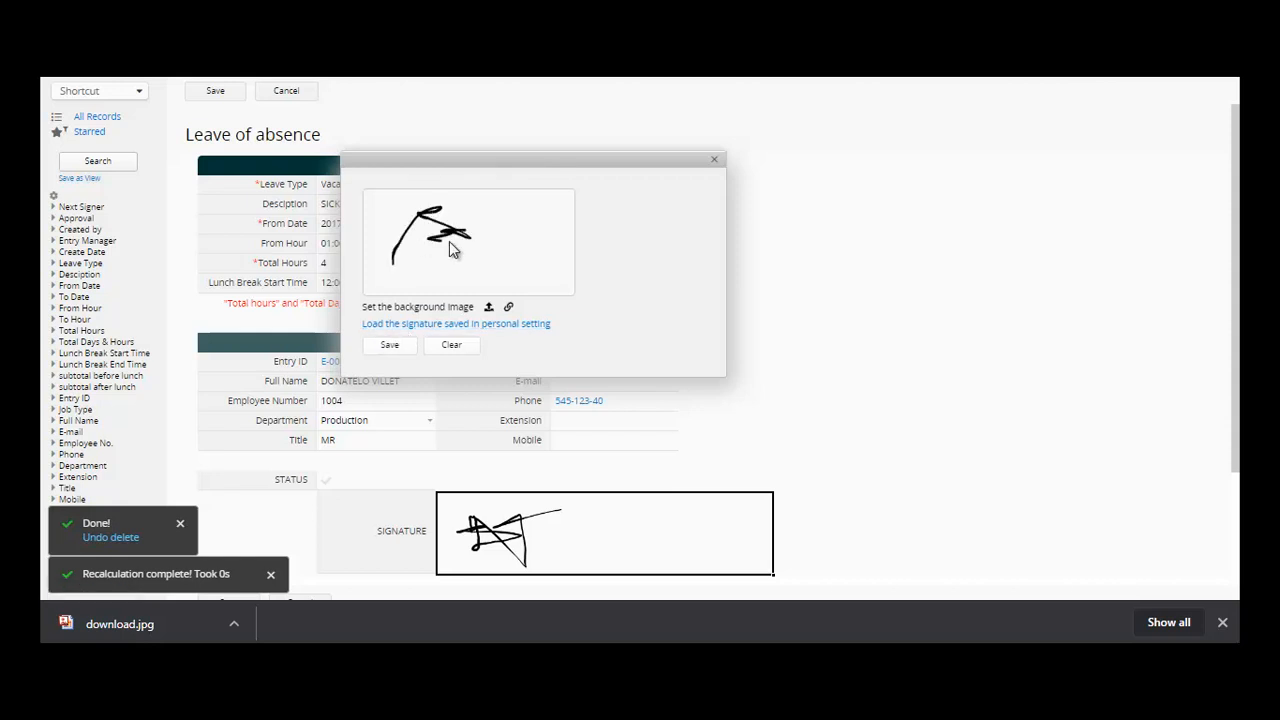
{"action": "left_click", "coordinate": [404, 347]}
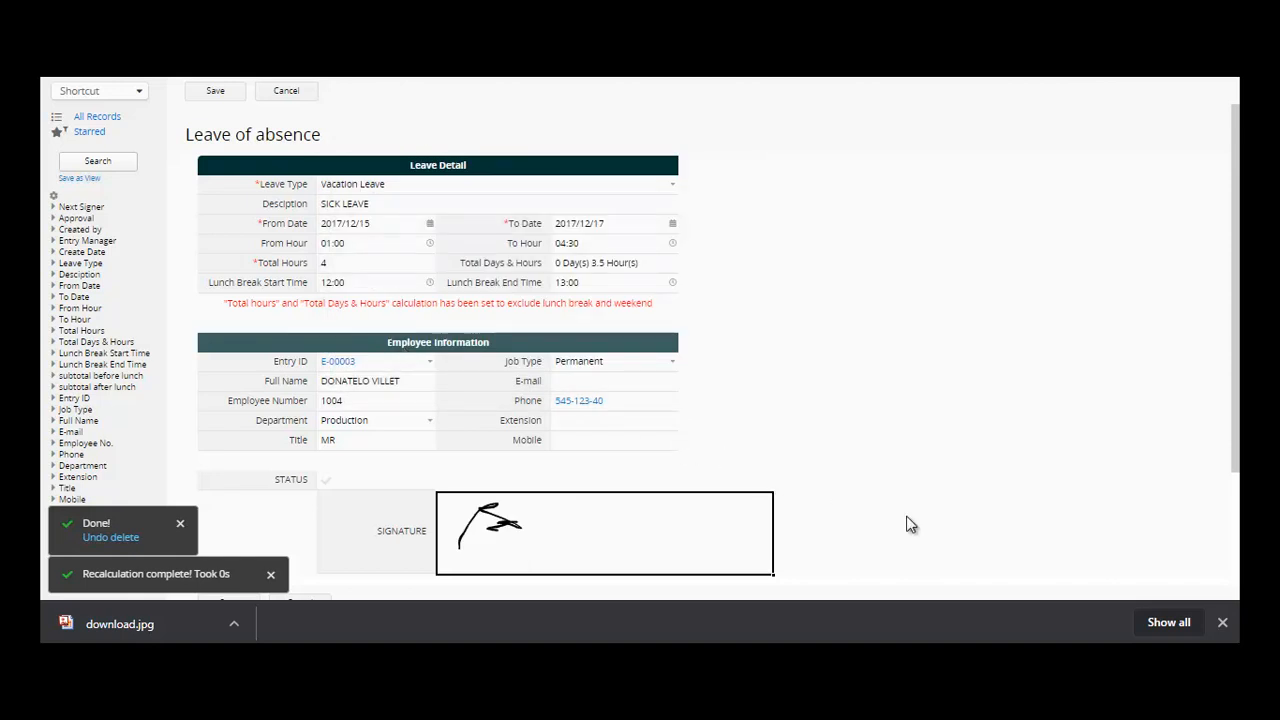
- Save the signed leave record and open the Public Relations Manager requisition
{"action": "mouse_move", "coordinate": [213, 70]}
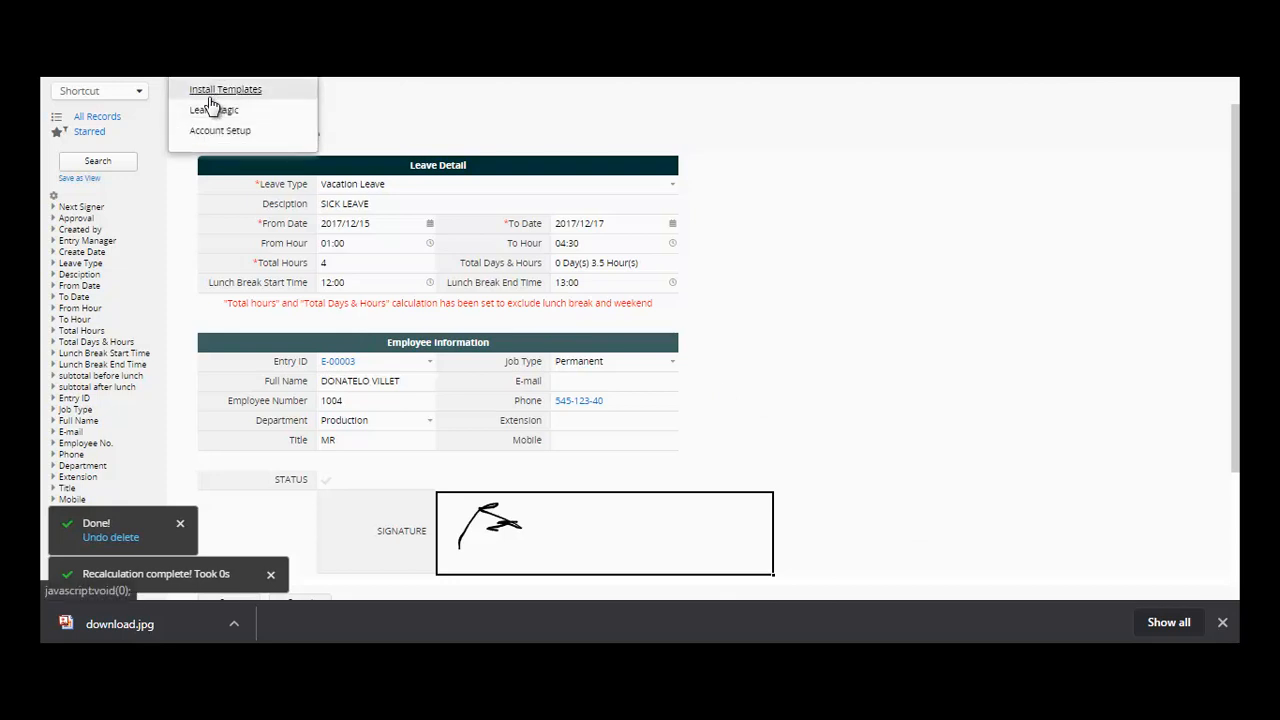
{"action": "left_click", "coordinate": [215, 90]}
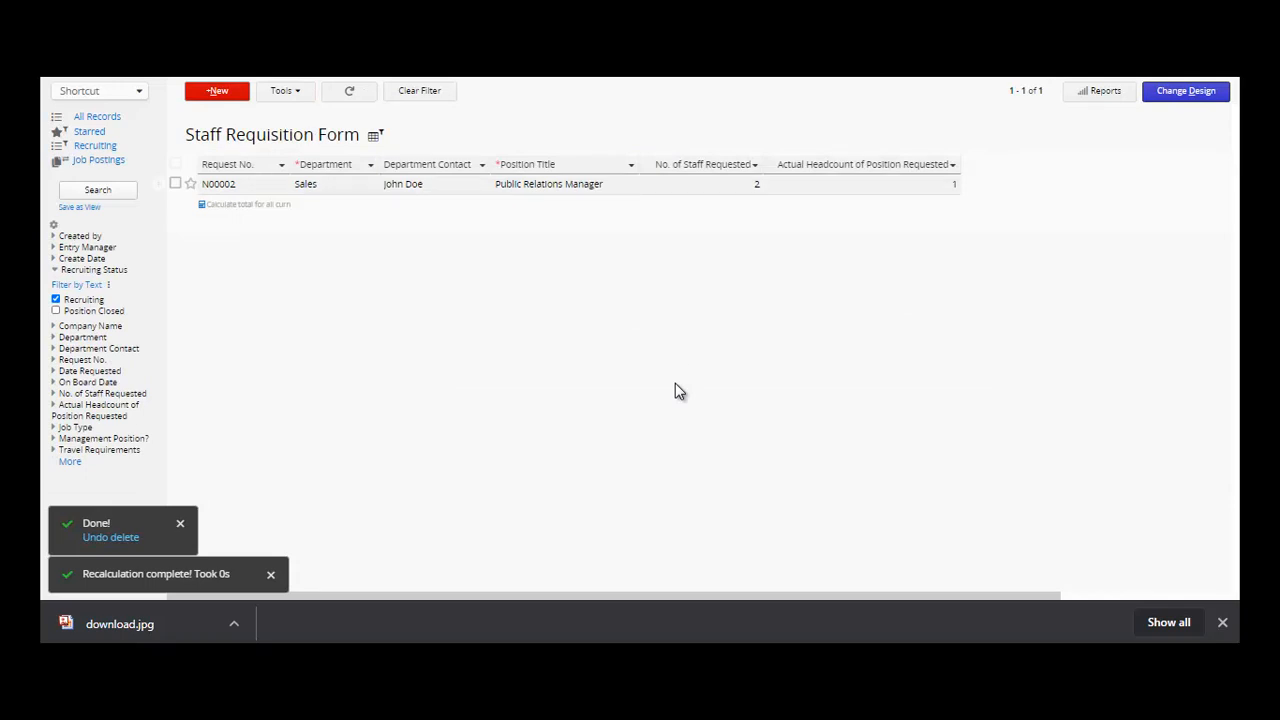
{"action": "left_click", "coordinate": [258, 192]}
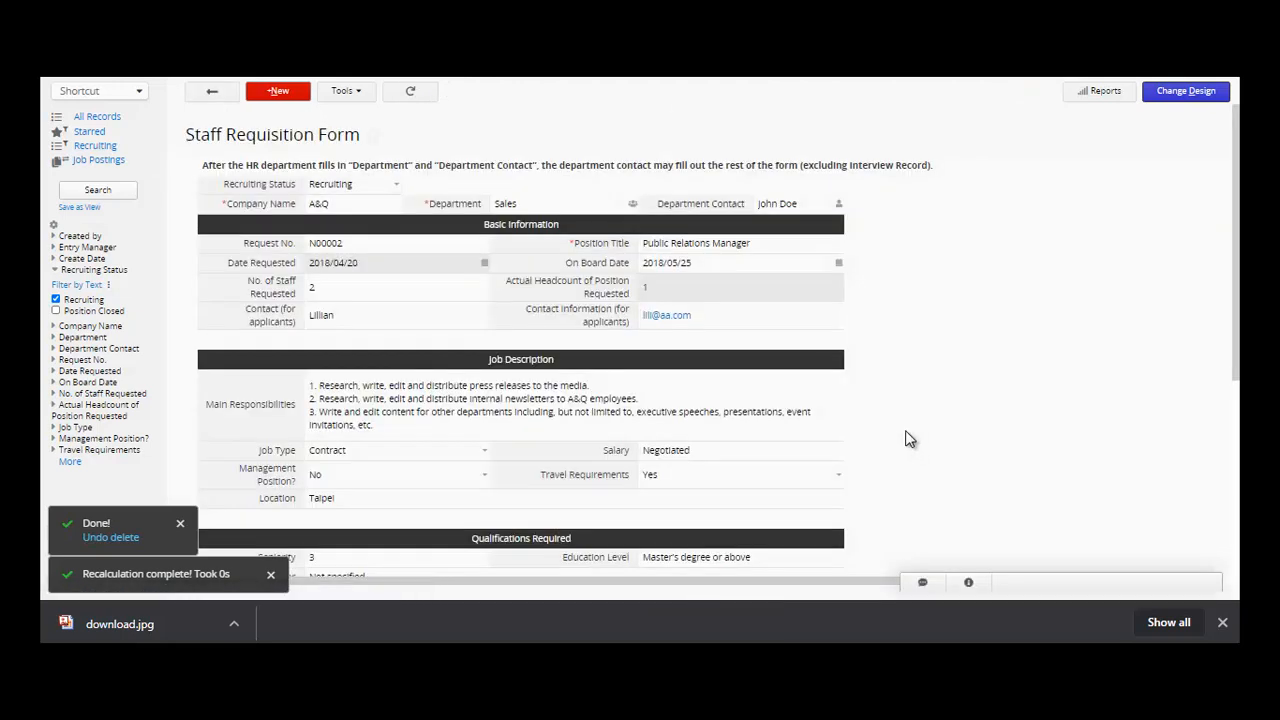
- Set the requisition's Department Contact to HR Officers
{"action": "left_click", "coordinate": [395, 205]}
{"action": "left_click", "coordinate": [553, 207]}
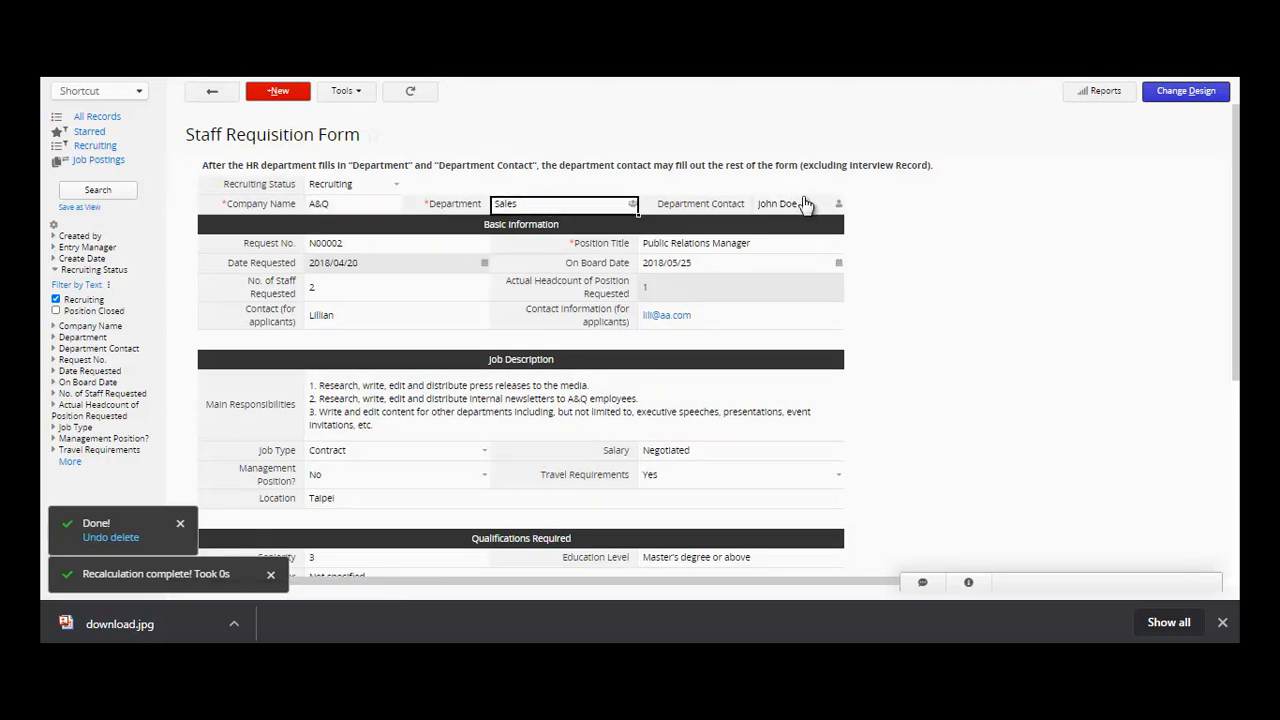
{"action": "left_click", "coordinate": [838, 206]}
{"action": "left_click", "coordinate": [842, 206]}
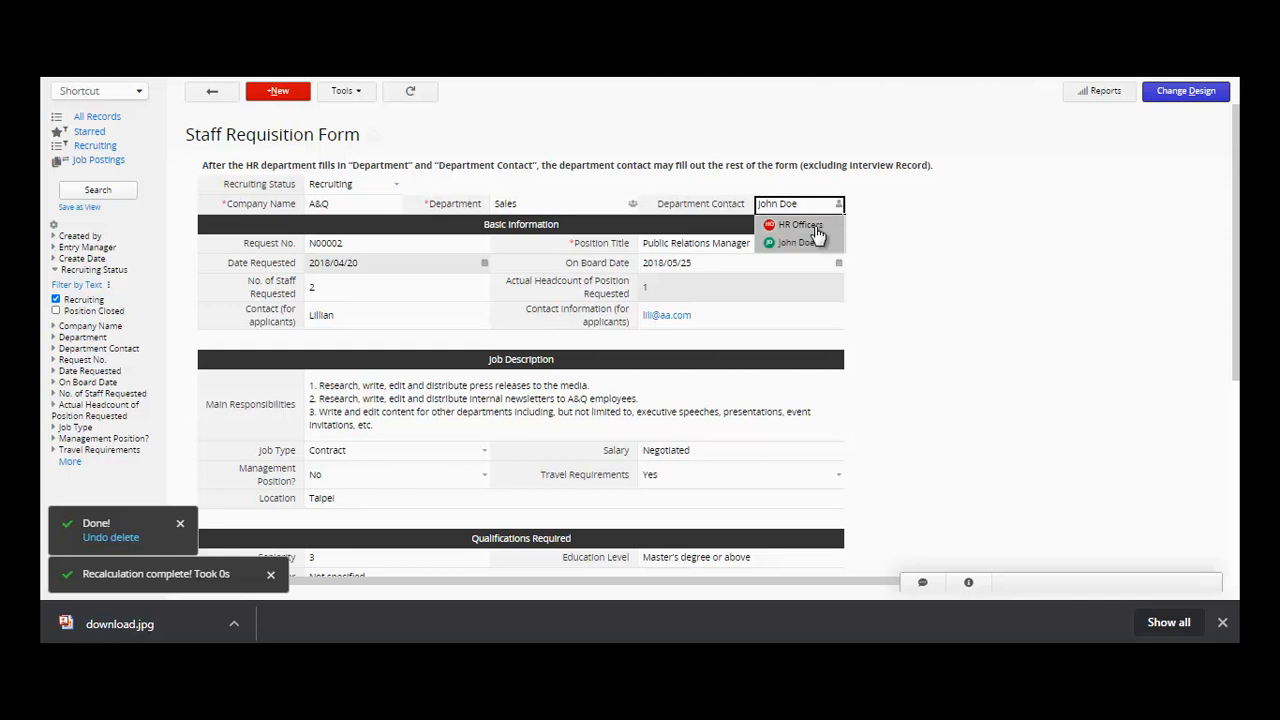
{"action": "left_click", "coordinate": [815, 230]}
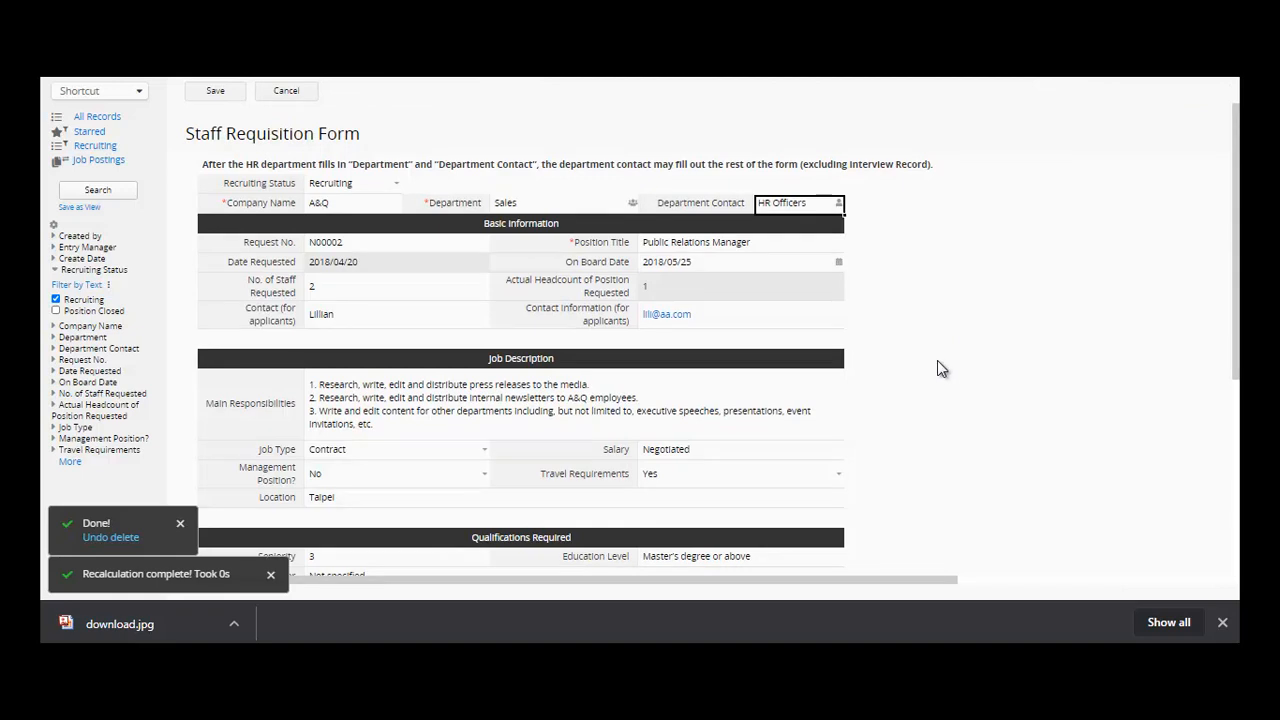
- Change No. of Staff Requested to 10
{"action": "left_click", "coordinate": [394, 247]}
{"action": "left_click", "coordinate": [396, 262]}
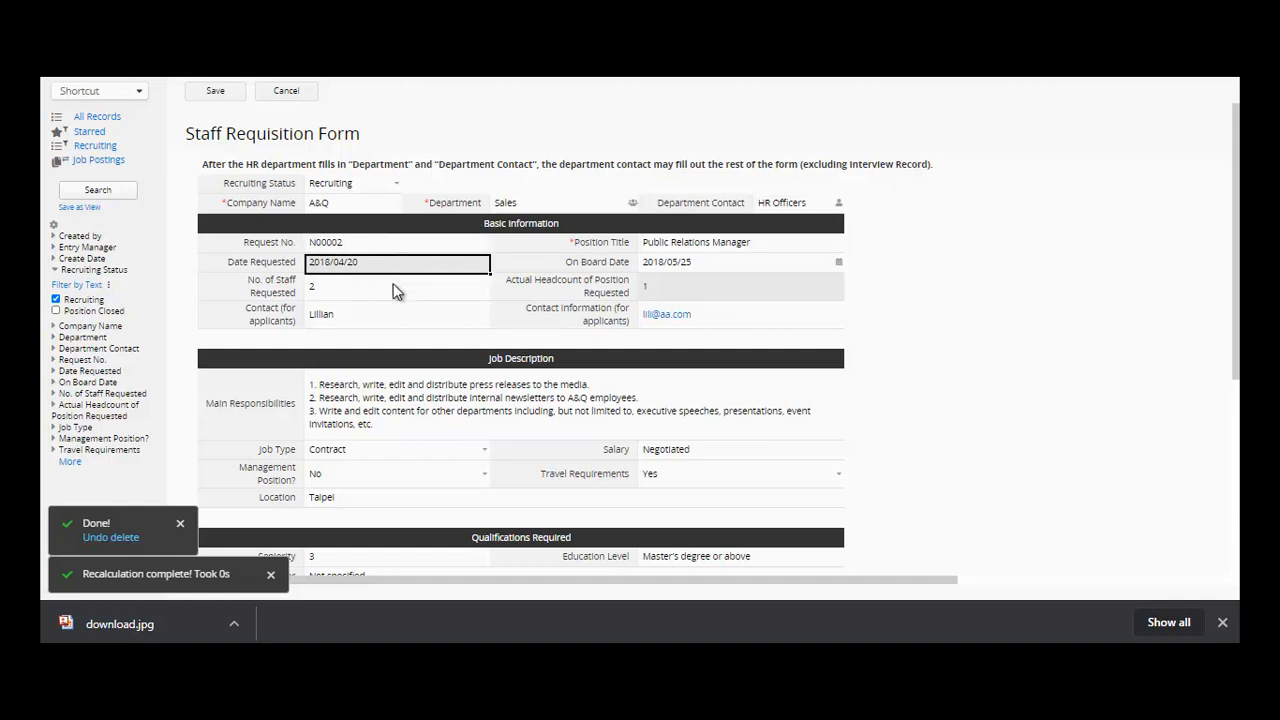
{"action": "left_click", "coordinate": [393, 286]}
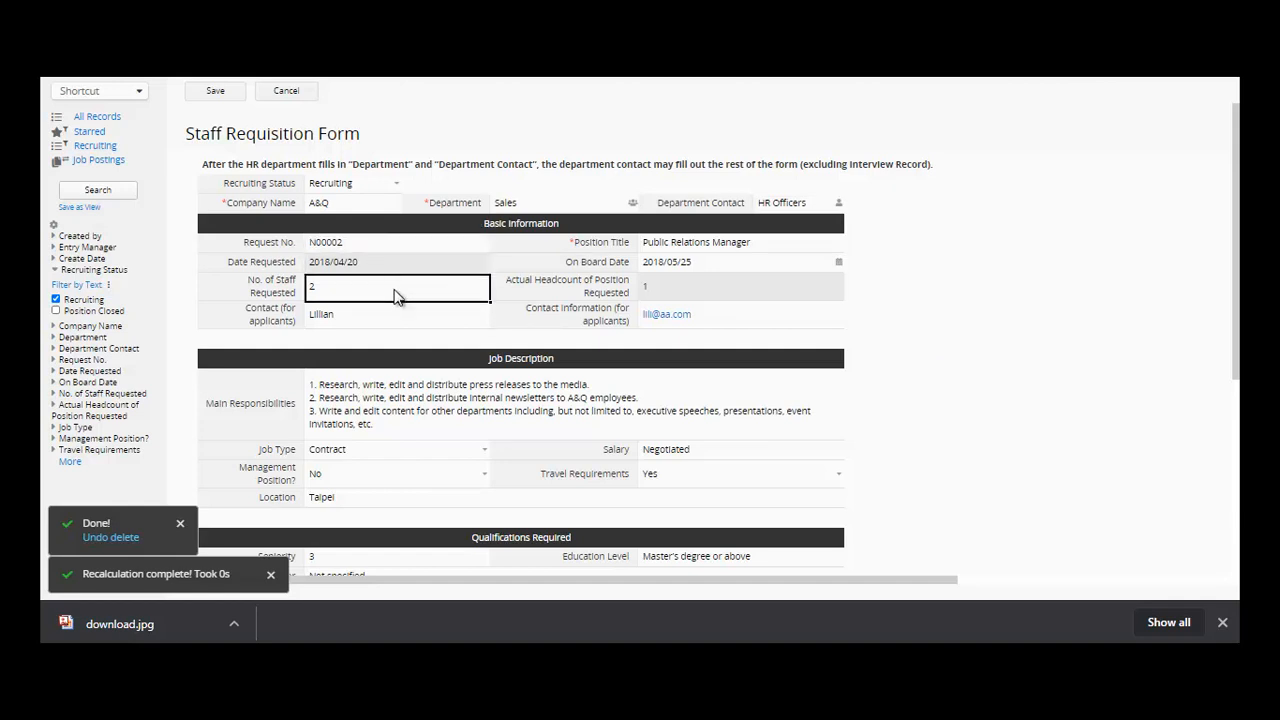
{"action": "key", "text": "BackSpace"}
{"action": "type", "text": "10"}
- Review the contact and headcount fields, keeping Job Type Contract and Management Position No
{"action": "left_click", "coordinate": [375, 315]}
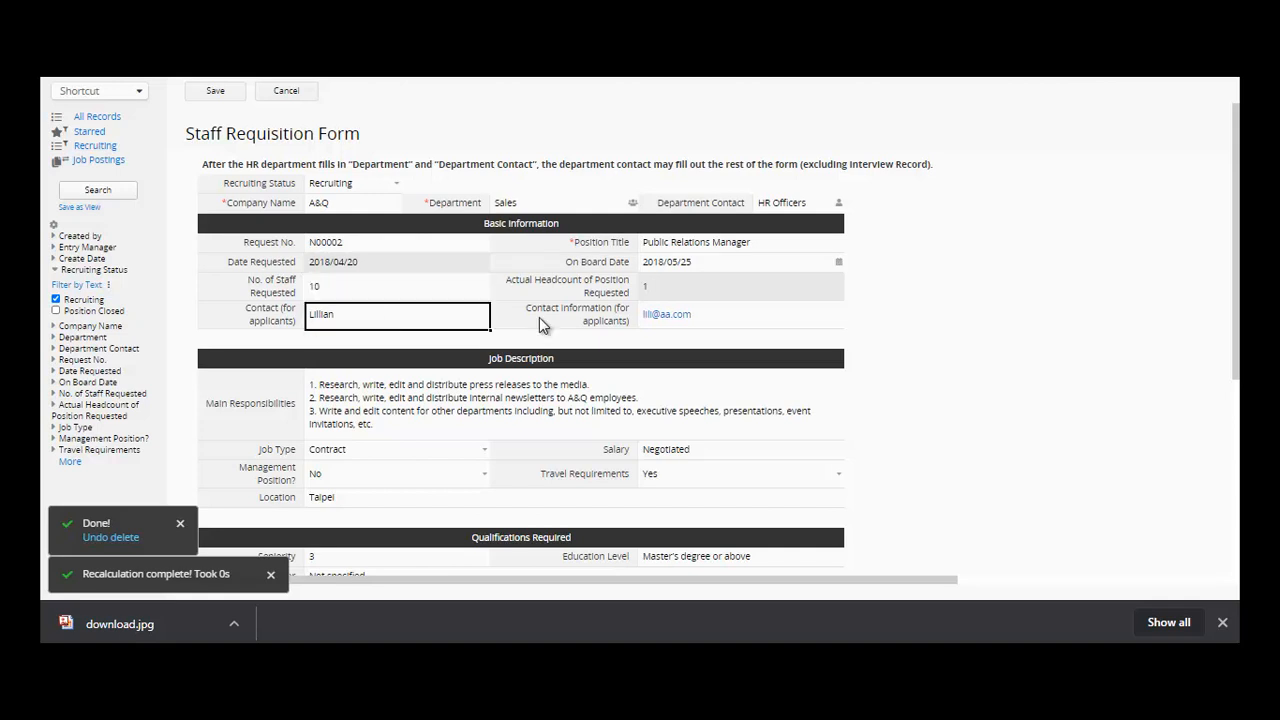
{"action": "left_click", "coordinate": [735, 290]}
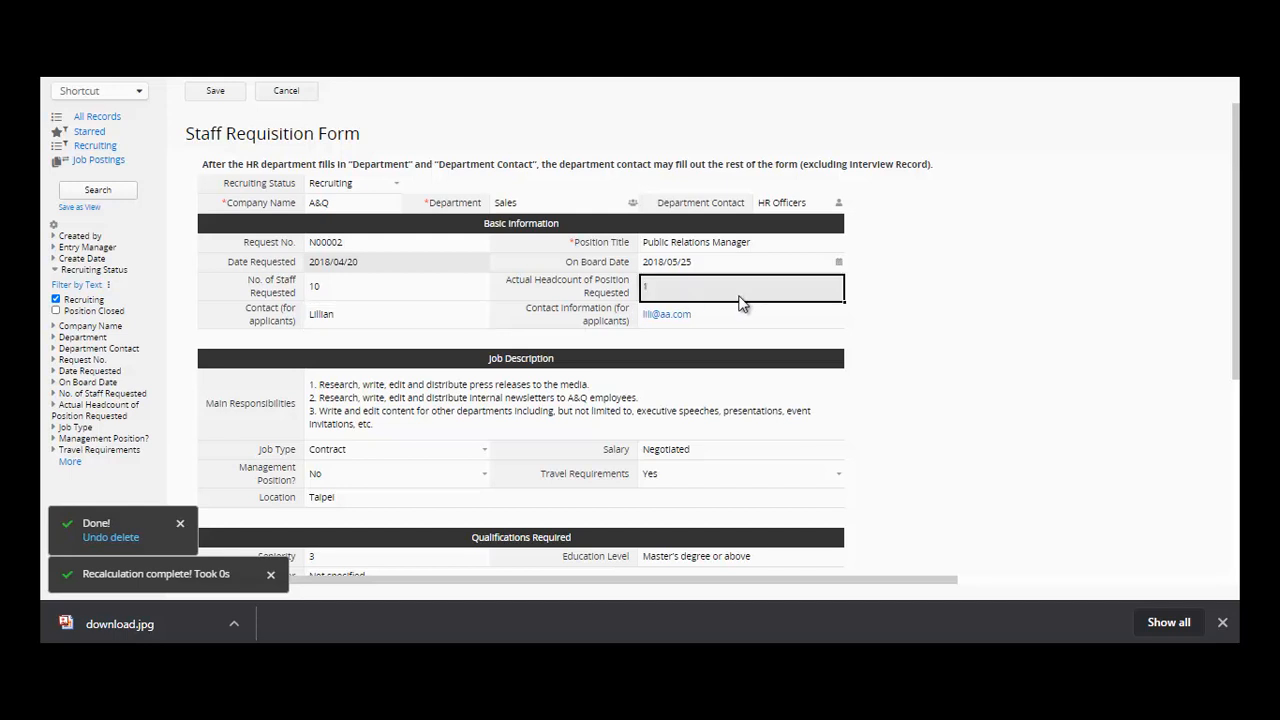
{"action": "left_click", "coordinate": [749, 310]}
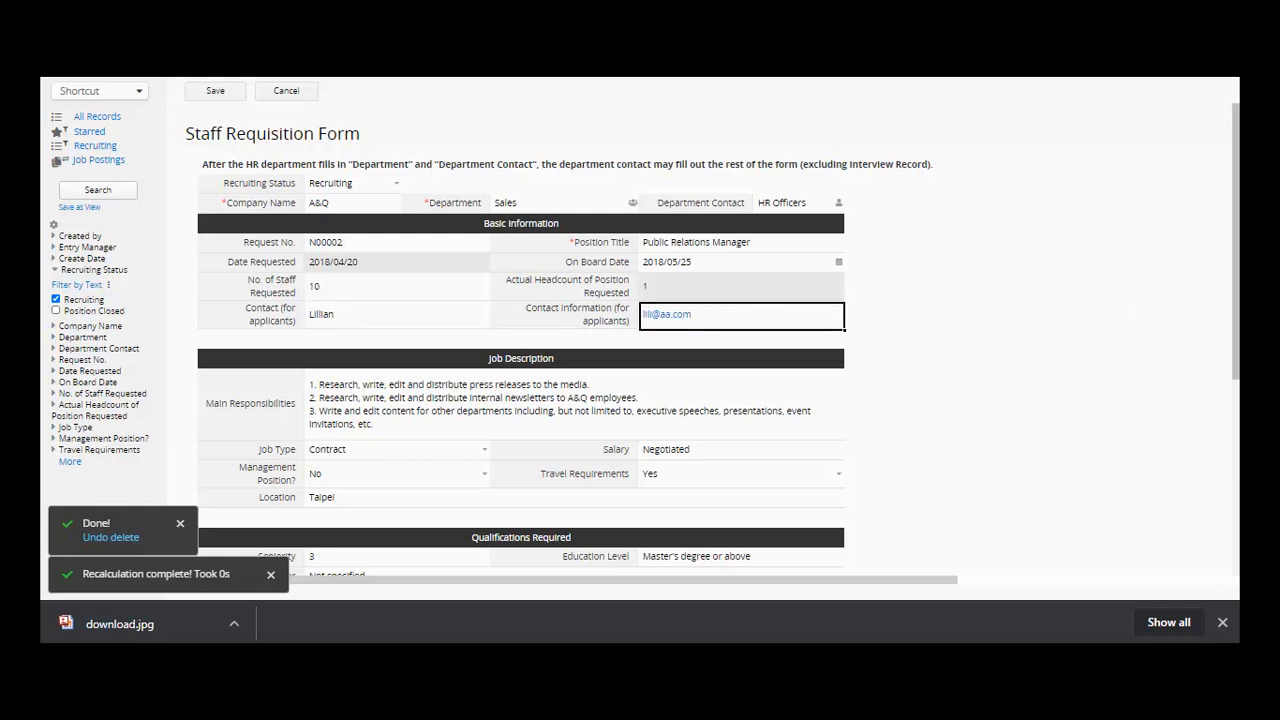
{"action": "scroll", "coordinate": [700, 340], "scroll_direction": "down", "scroll_amount": 2}
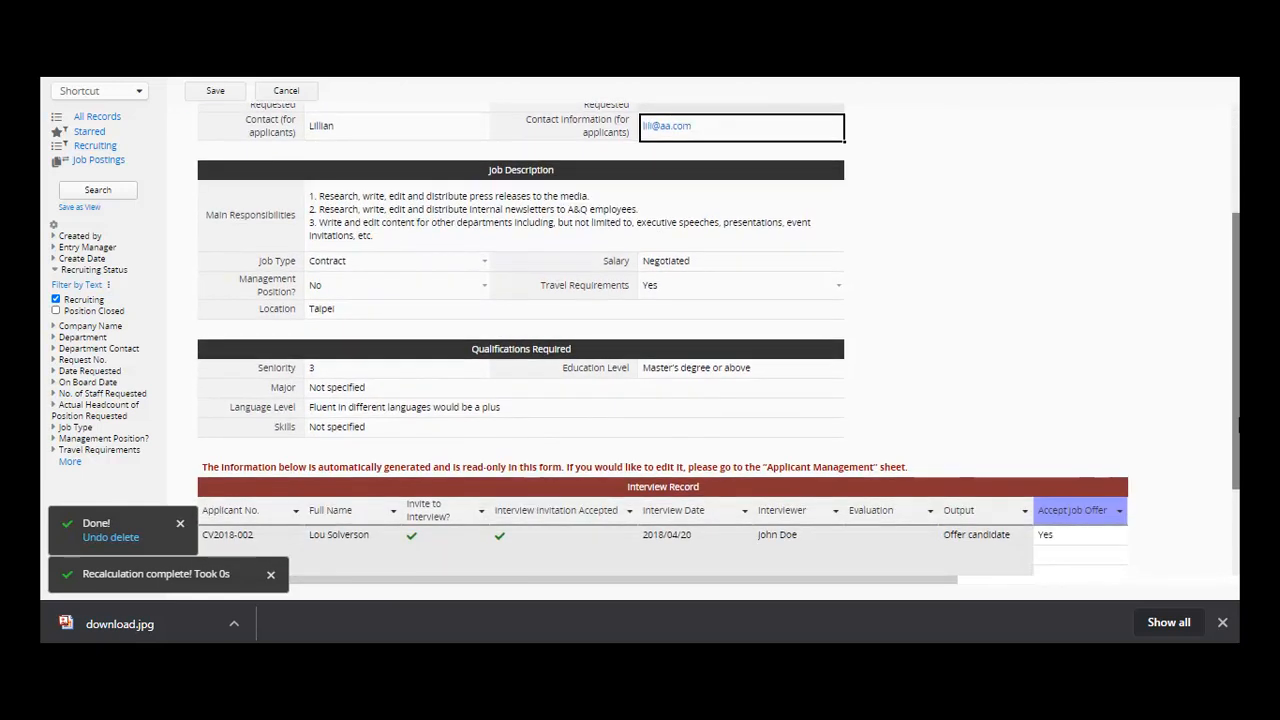
{"action": "scroll", "coordinate": [1238, 424], "scroll_direction": "up", "scroll_amount": 1}
{"action": "left_click", "coordinate": [418, 258]}
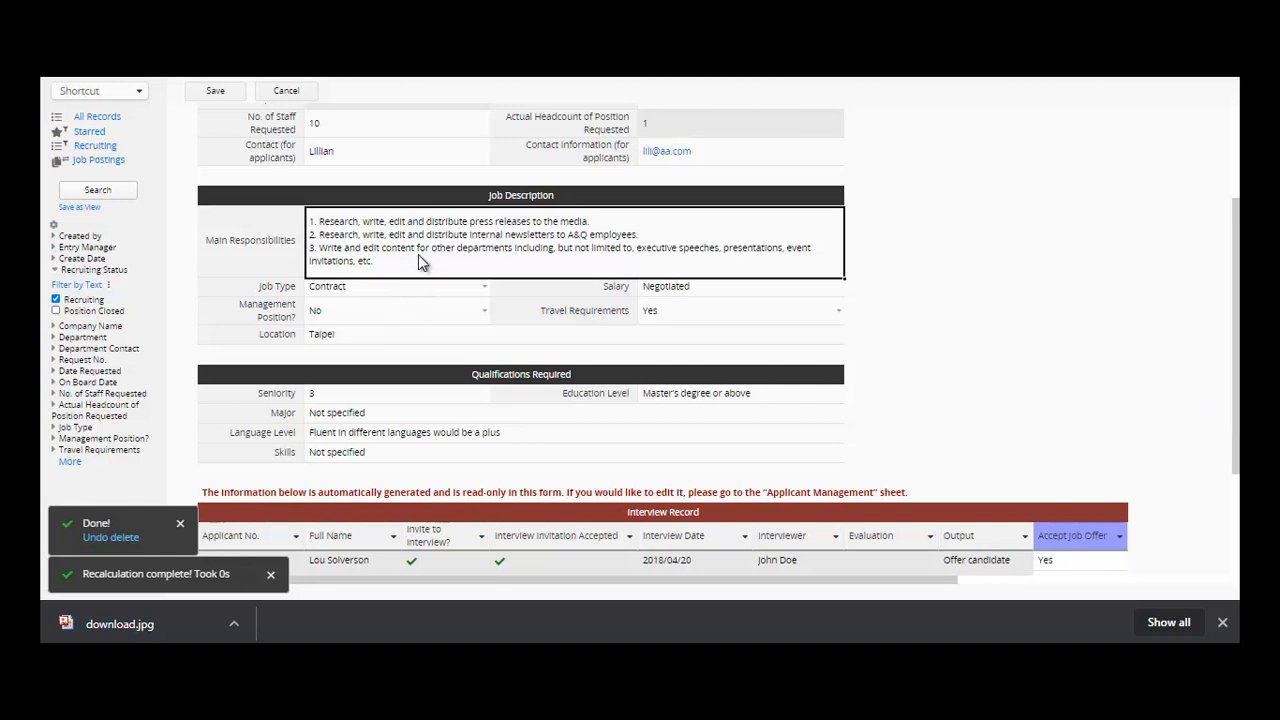
{"action": "left_click", "coordinate": [413, 289]}
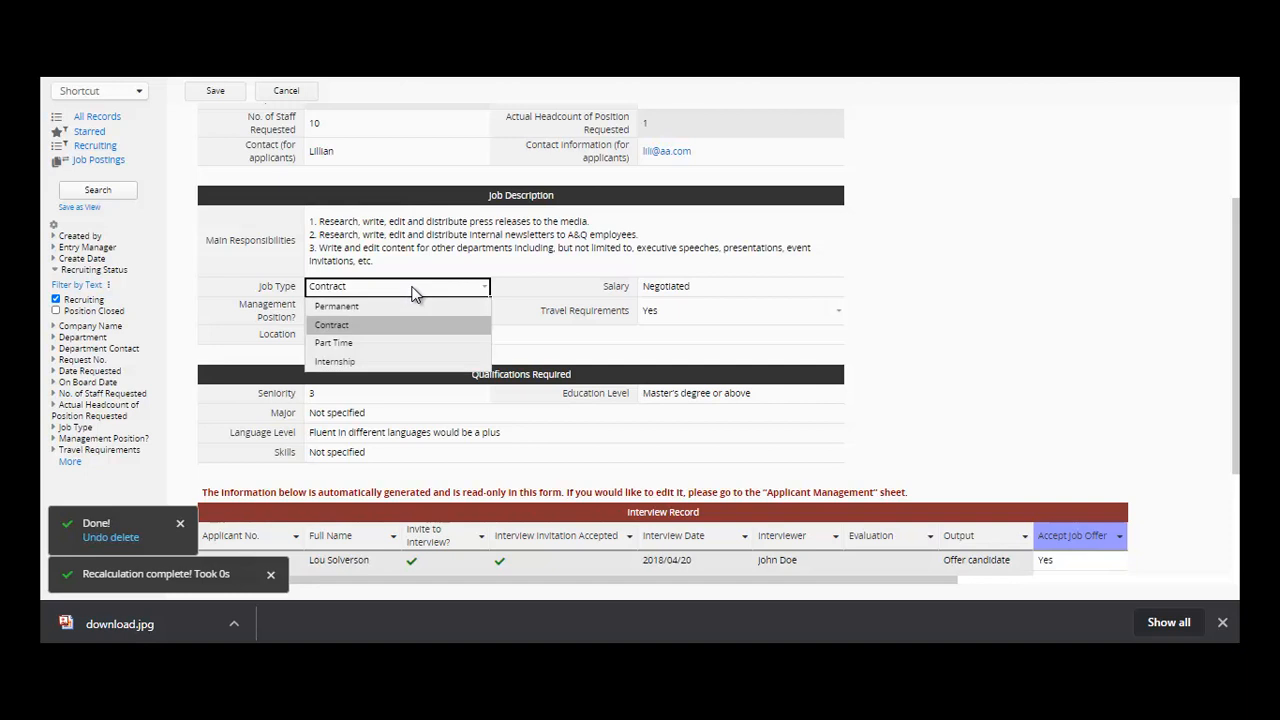
{"action": "left_click", "coordinate": [413, 292]}
{"action": "left_click", "coordinate": [413, 311]}
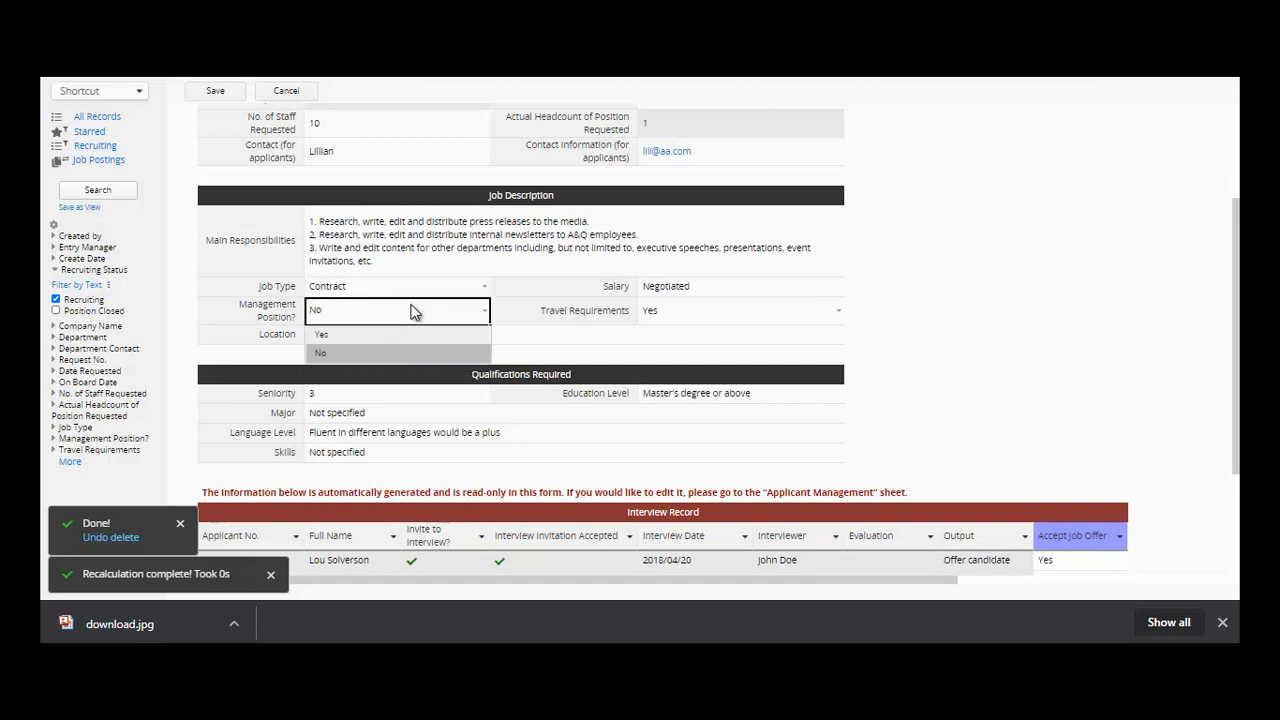
{"action": "left_click", "coordinate": [413, 350]}
- Replace Location with PHILIPPINES and keep Travel Requirements set to Yes
{"action": "left_click", "coordinate": [410, 334]}
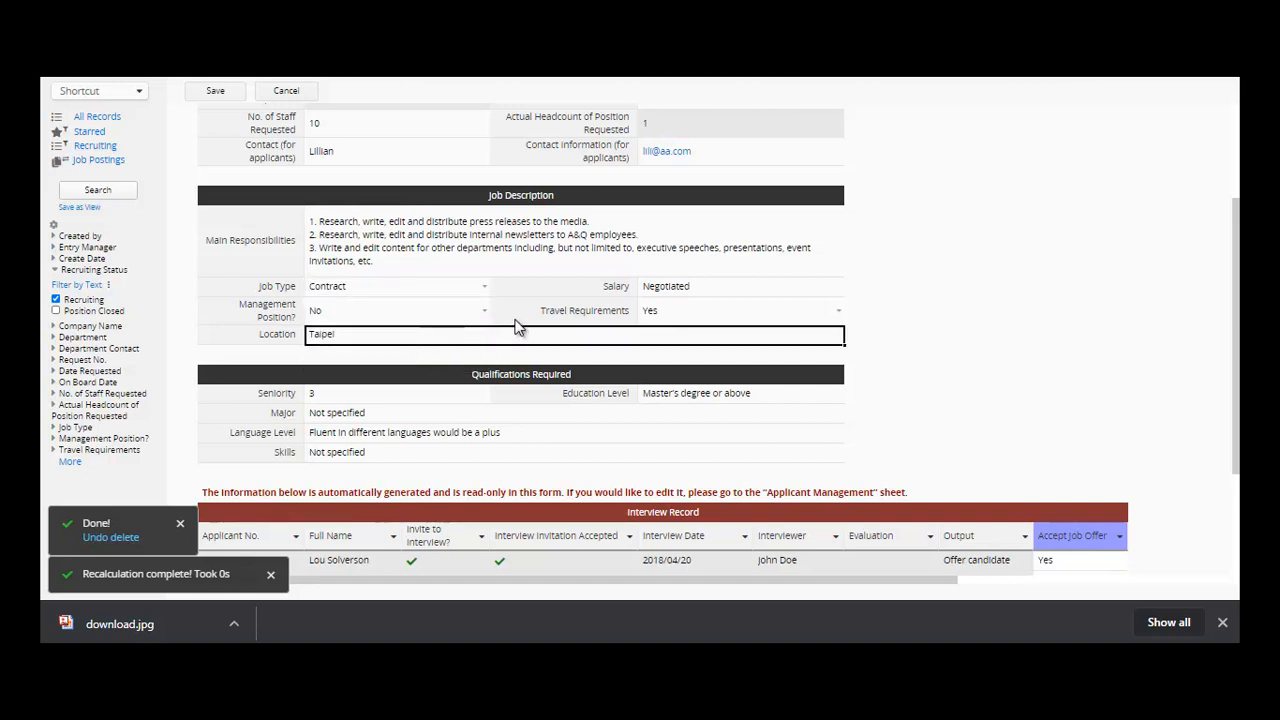
{"action": "key", "text": "ctrl+a"}
{"action": "type", "text": "PHIL"}
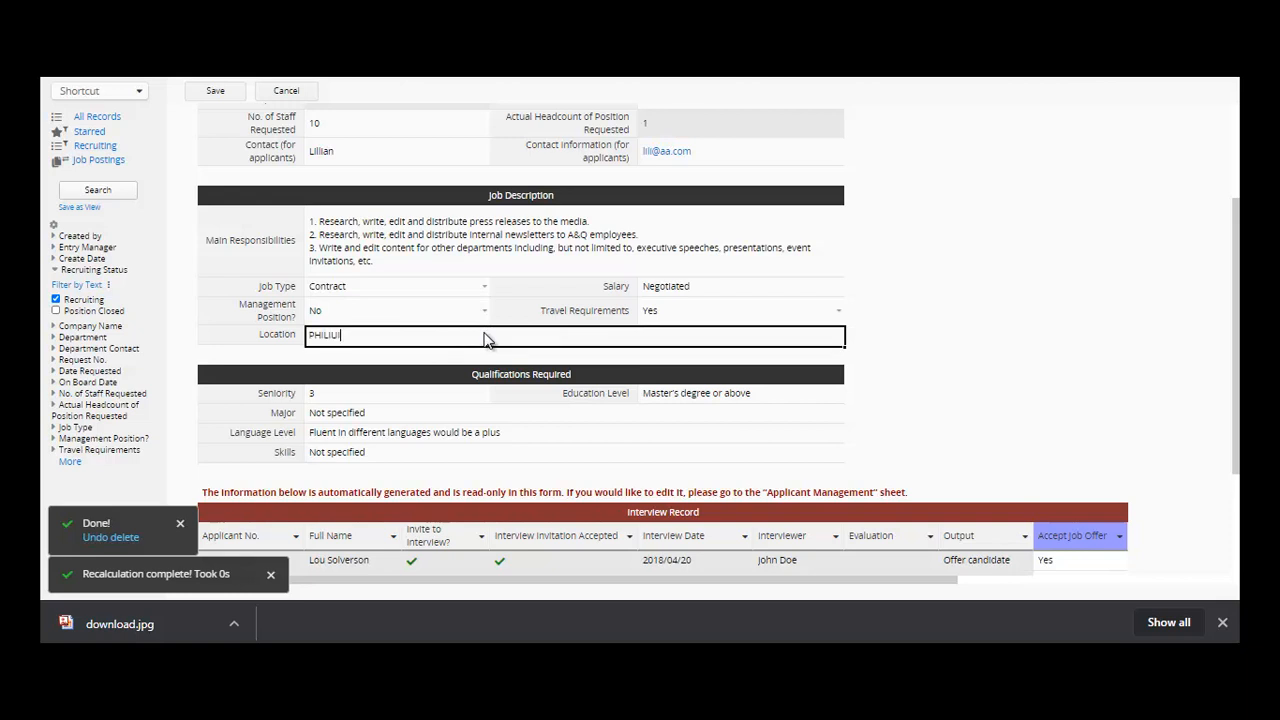
{"action": "type", "text": "IPPINES"}
{"action": "left_click", "coordinate": [760, 304]}
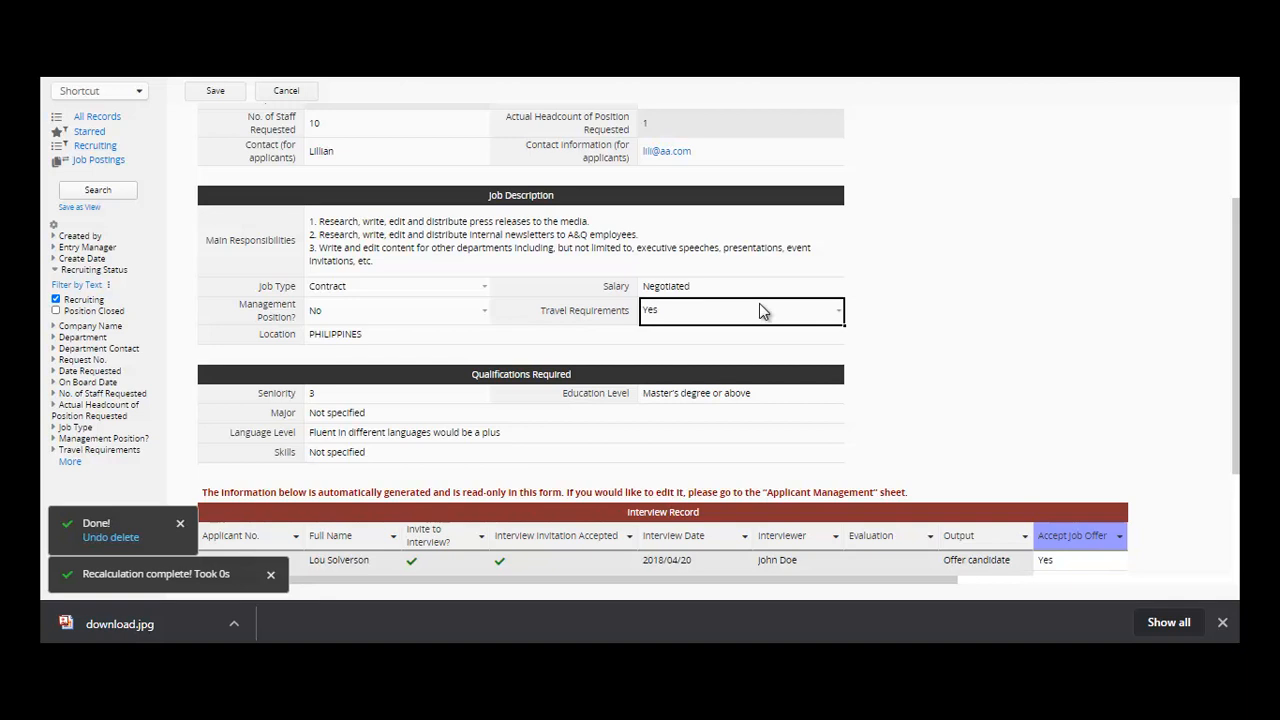
{"action": "left_click", "coordinate": [760, 307]}
{"action": "left_click", "coordinate": [760, 307]}
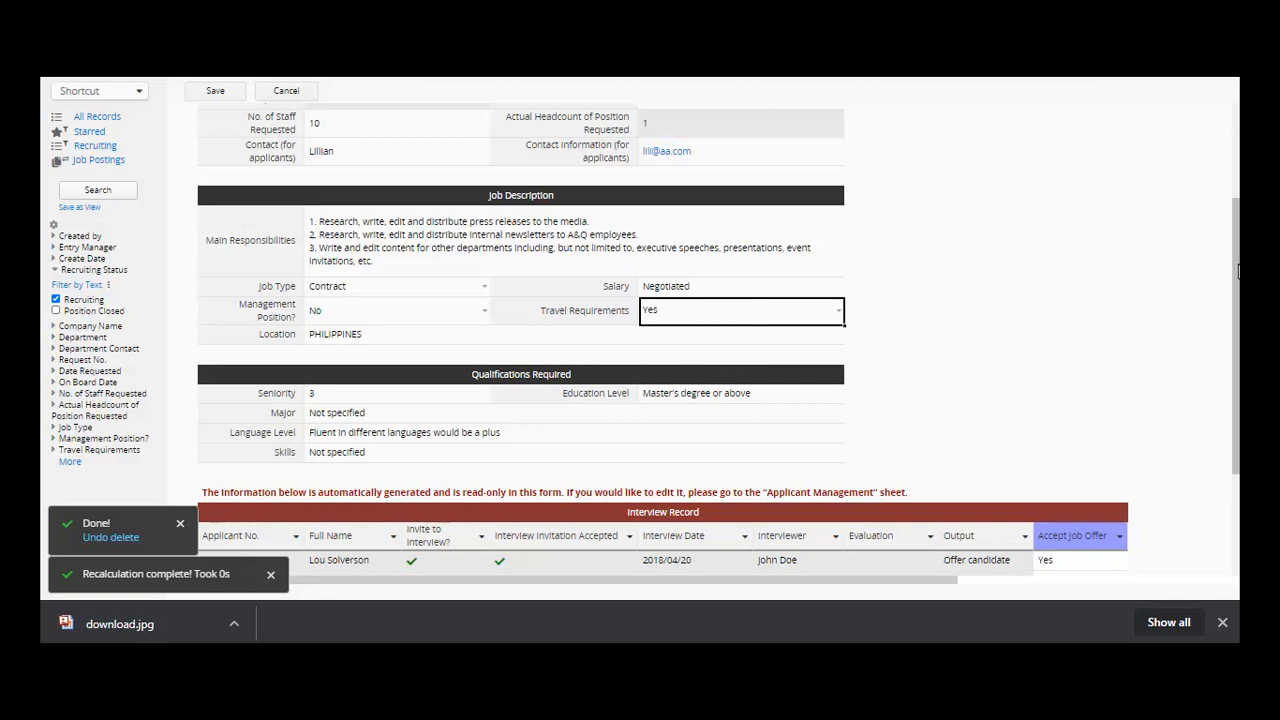
- Check the Seniority, Major, Language Level, Skills and Education Level fields
{"action": "scroll", "coordinate": [1237, 270], "scroll_direction": "down", "scroll_amount": 1}
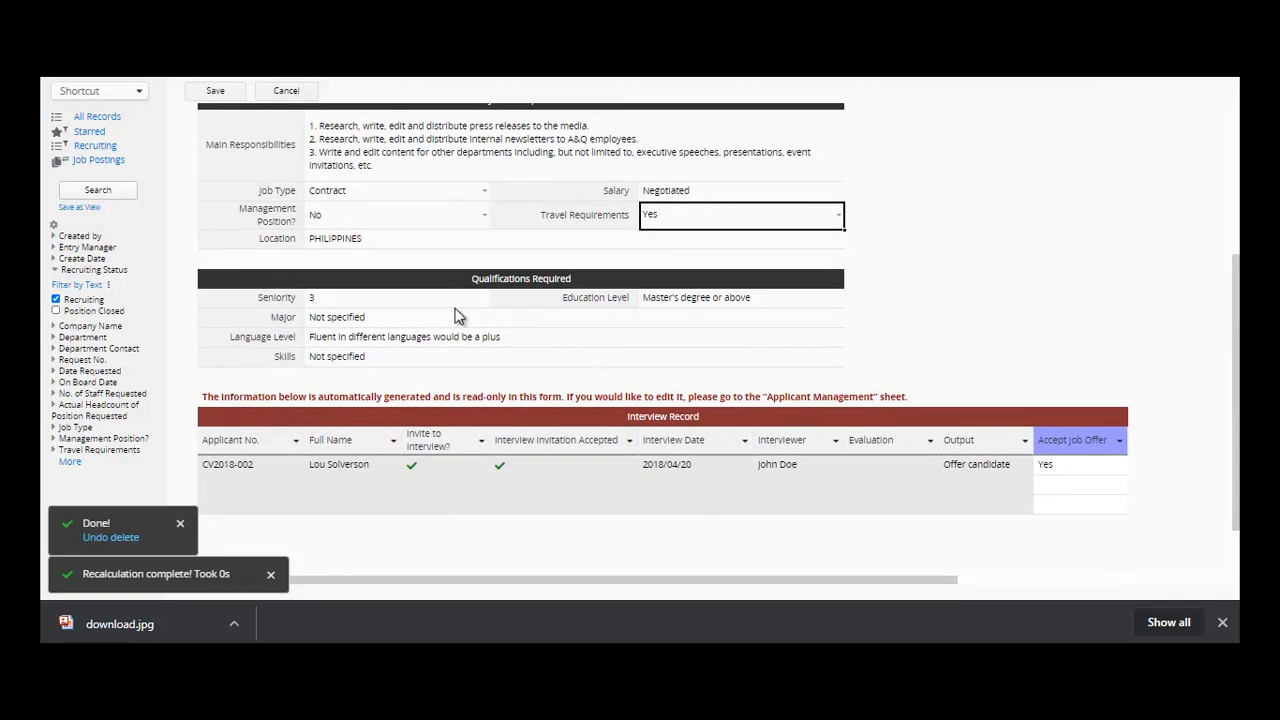
{"action": "left_click", "coordinate": [431, 305]}
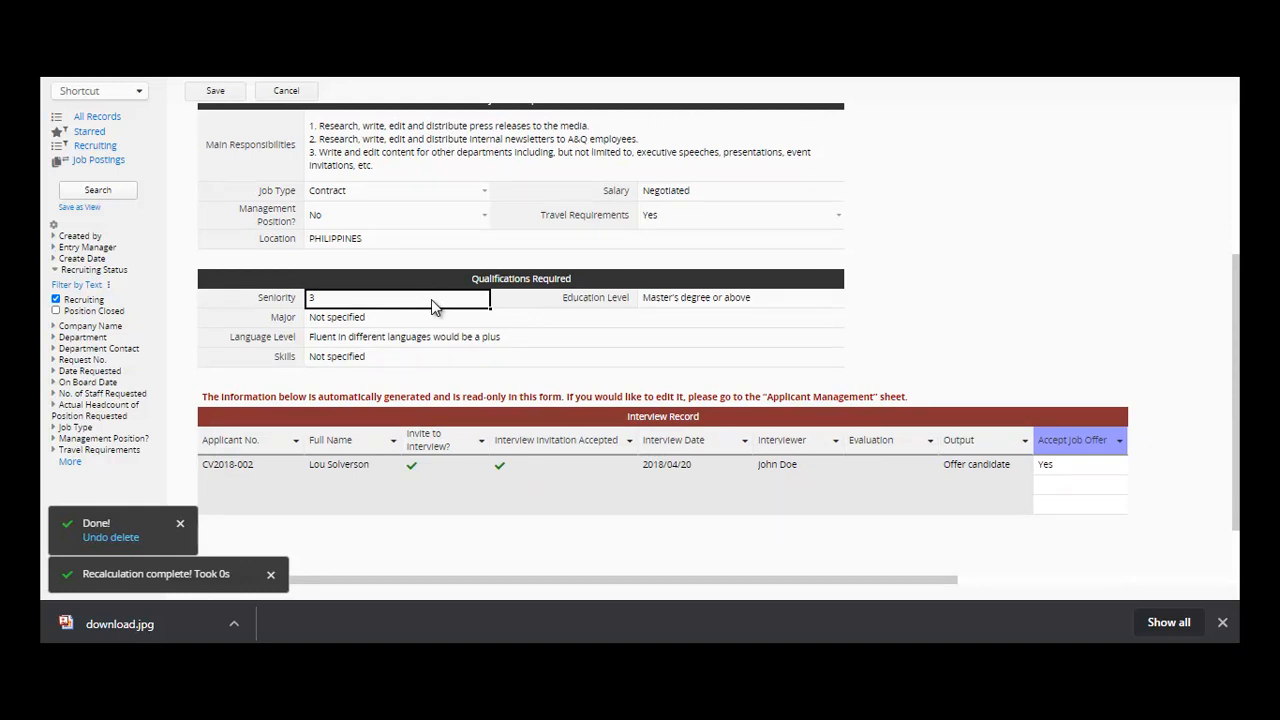
{"action": "left_click", "coordinate": [421, 321]}
{"action": "left_click", "coordinate": [417, 341]}
{"action": "left_click", "coordinate": [419, 361]}
{"action": "left_click", "coordinate": [840, 304]}
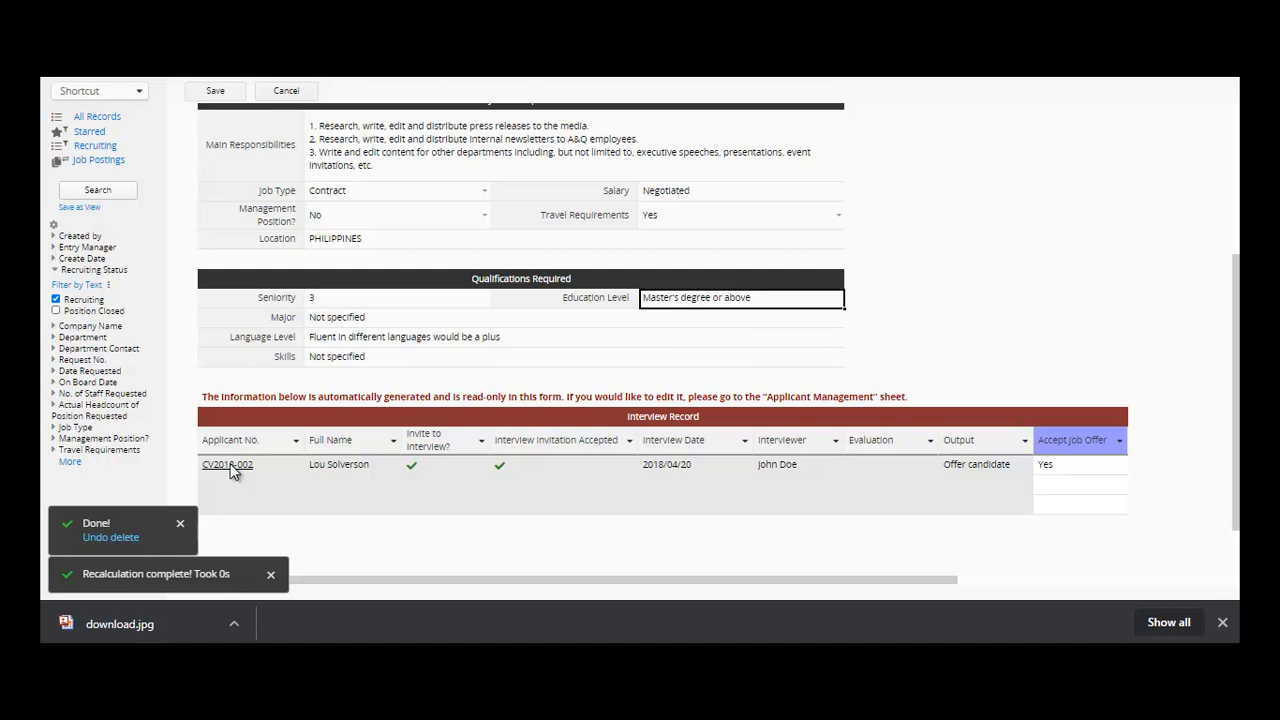
- Save the requisition and open applicant CV2018-002's resume details from Interview Record
{"action": "left_click", "coordinate": [213, 91]}
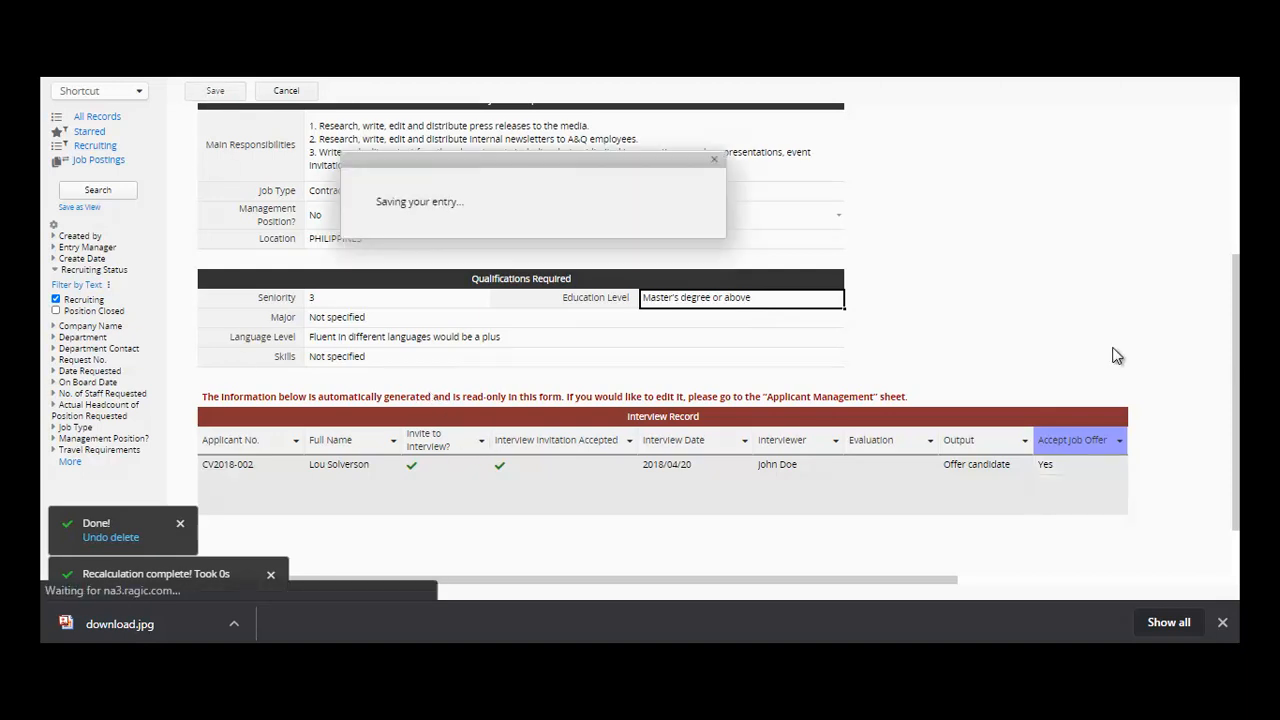
{"action": "left_click_drag", "start_coordinate": [1236, 363], "coordinate": [1238, 392]}
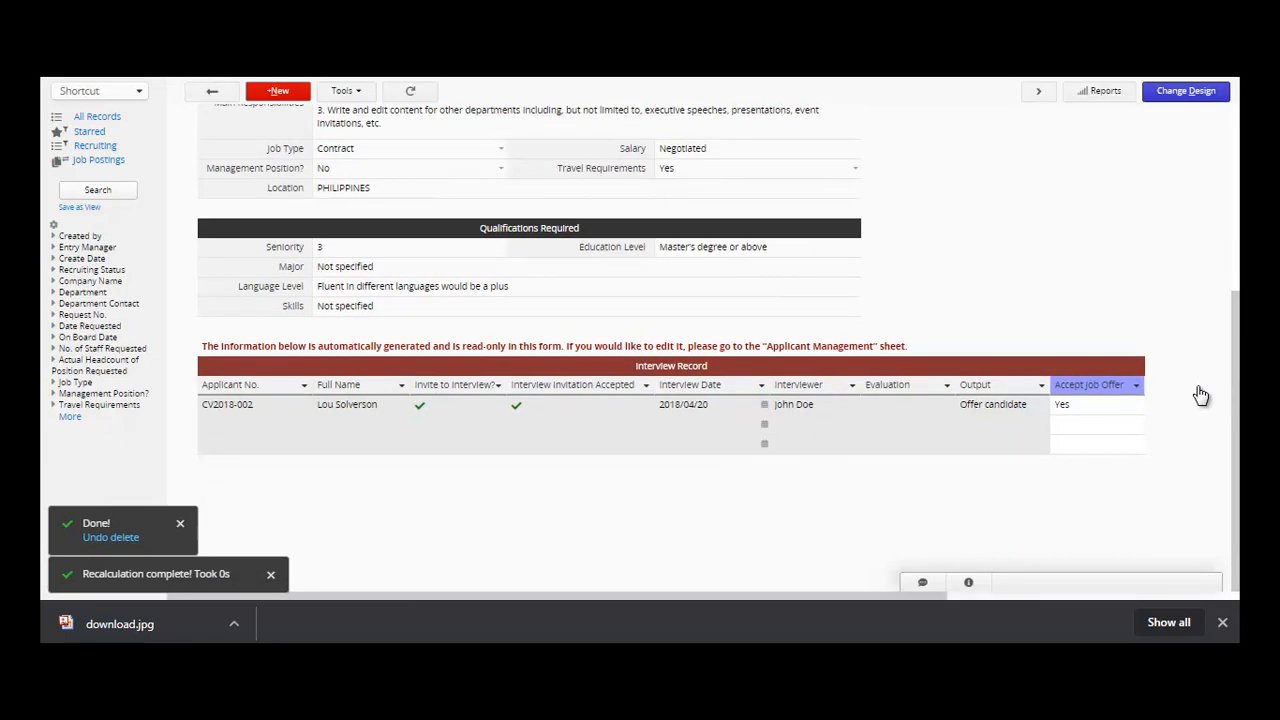
{"action": "left_click", "coordinate": [230, 405]}
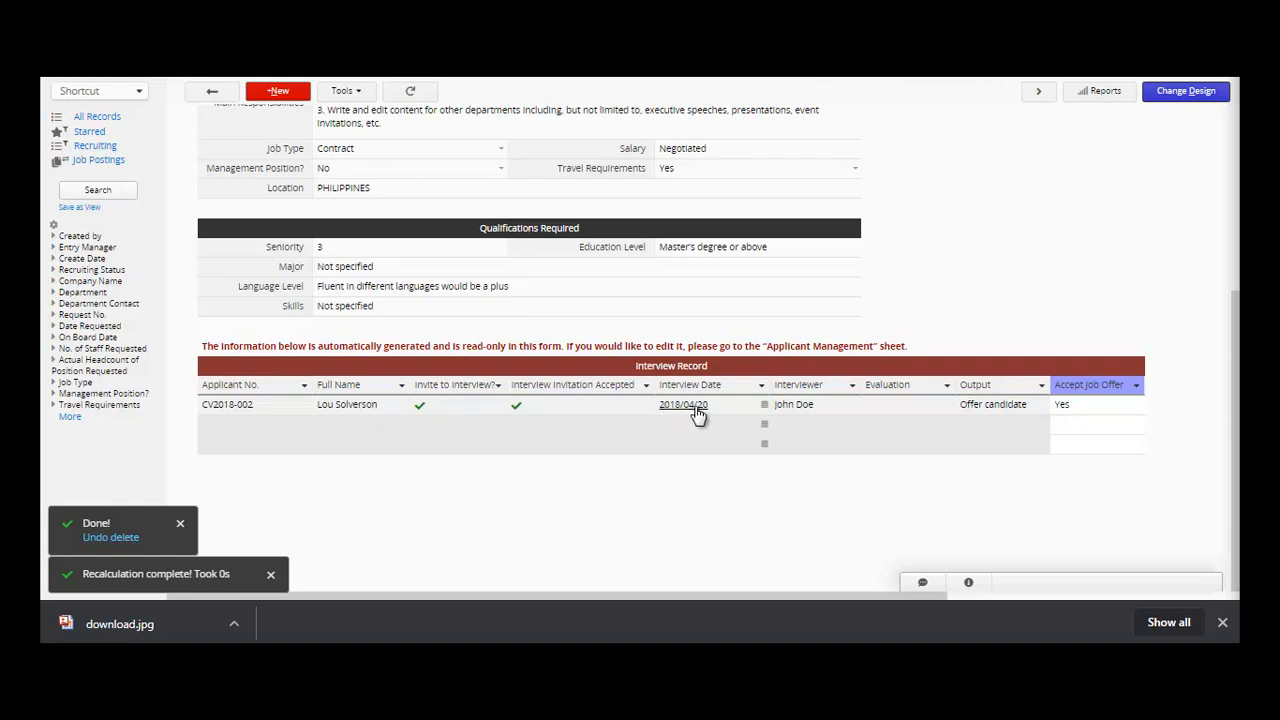
- Close applicant CV2018-002's details and scroll back to the top of requisition N00002
{"action": "left_click", "coordinate": [763, 410]}
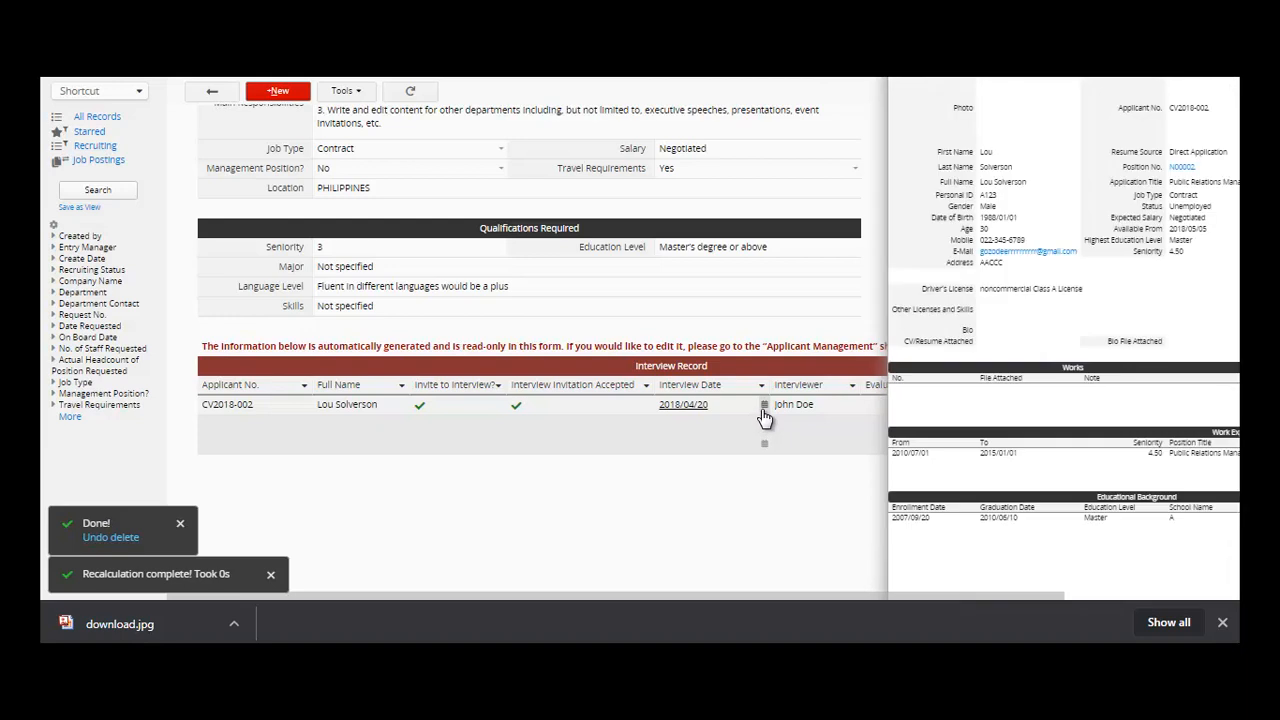
{"action": "left_click", "coordinate": [763, 416]}
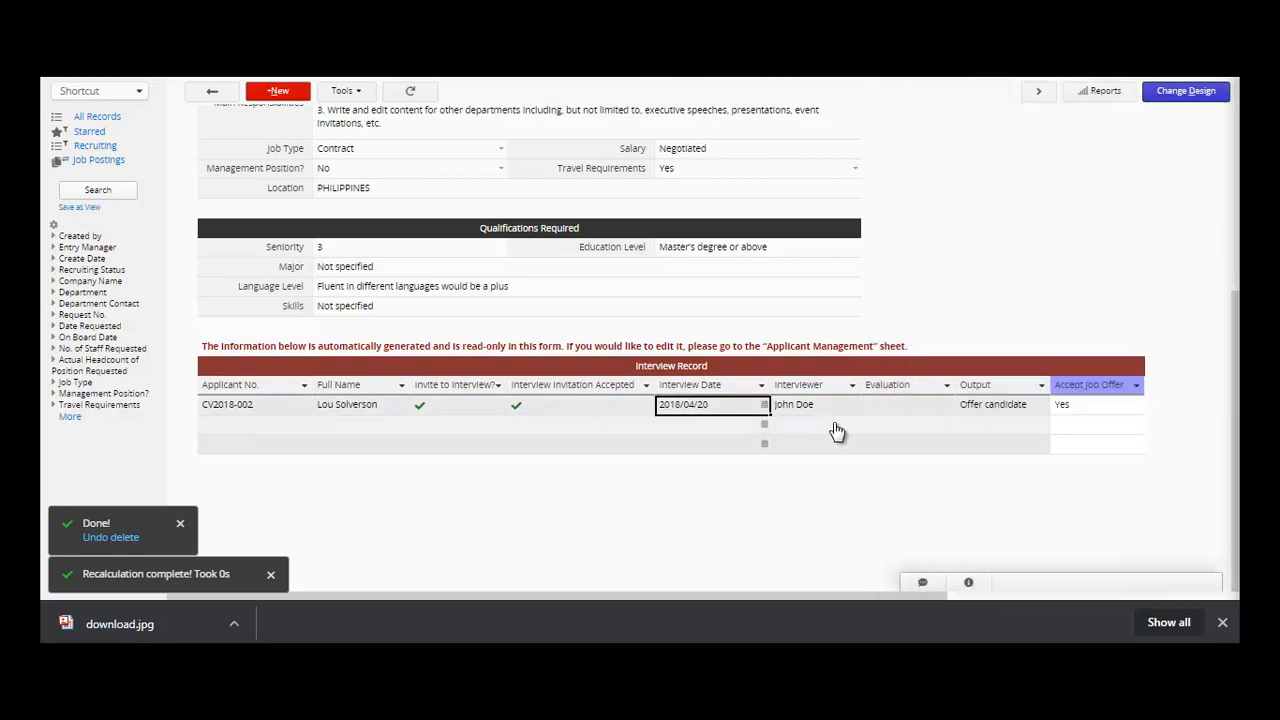
{"action": "left_click", "coordinate": [895, 406]}
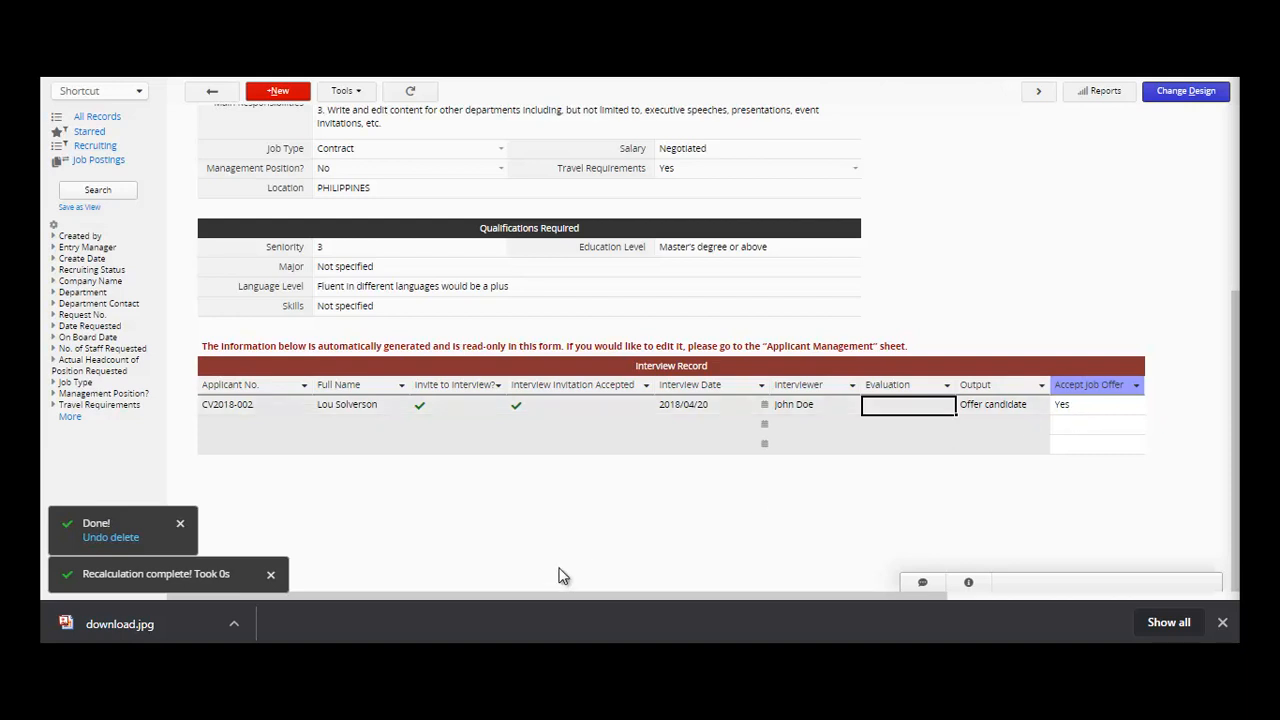
{"action": "left_click_drag", "start_coordinate": [1237, 541], "coordinate": [1237, 320]}
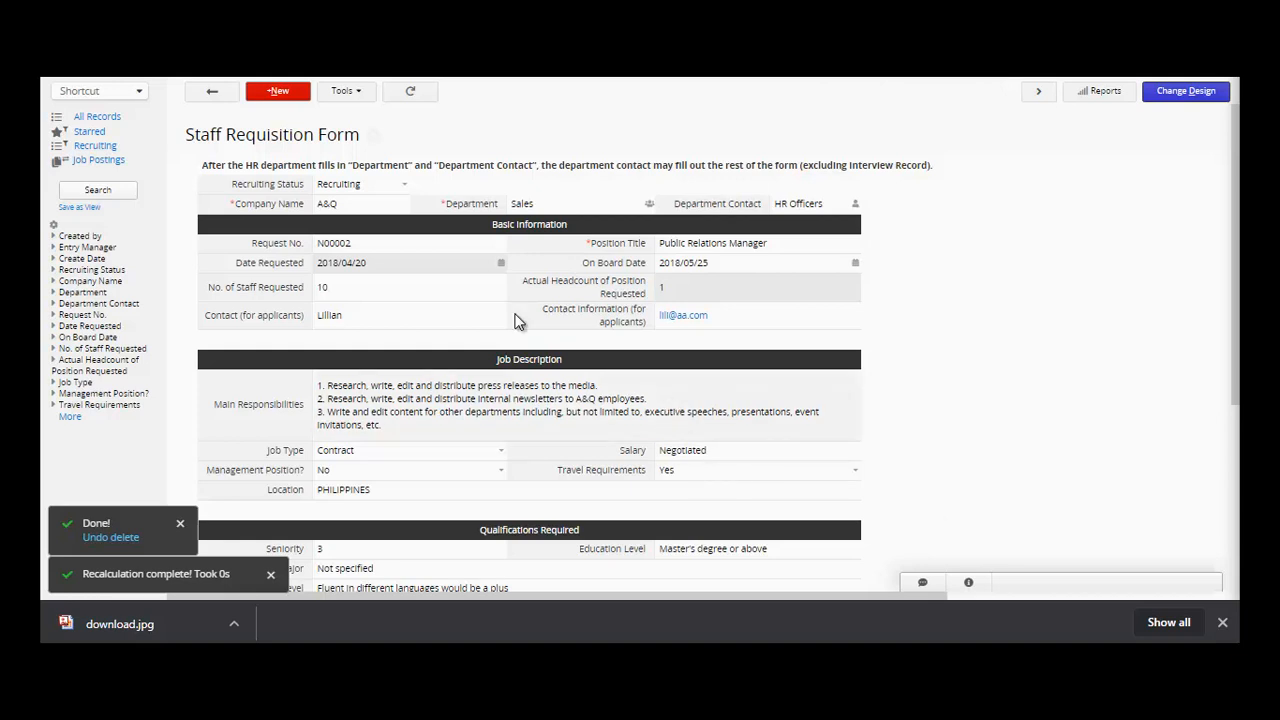
- Colour the Basic Information, Job Description and Qualifications Required headers #FFCCCC, #99FF99 and #9999FF
{"action": "left_click", "coordinate": [259, 80]}
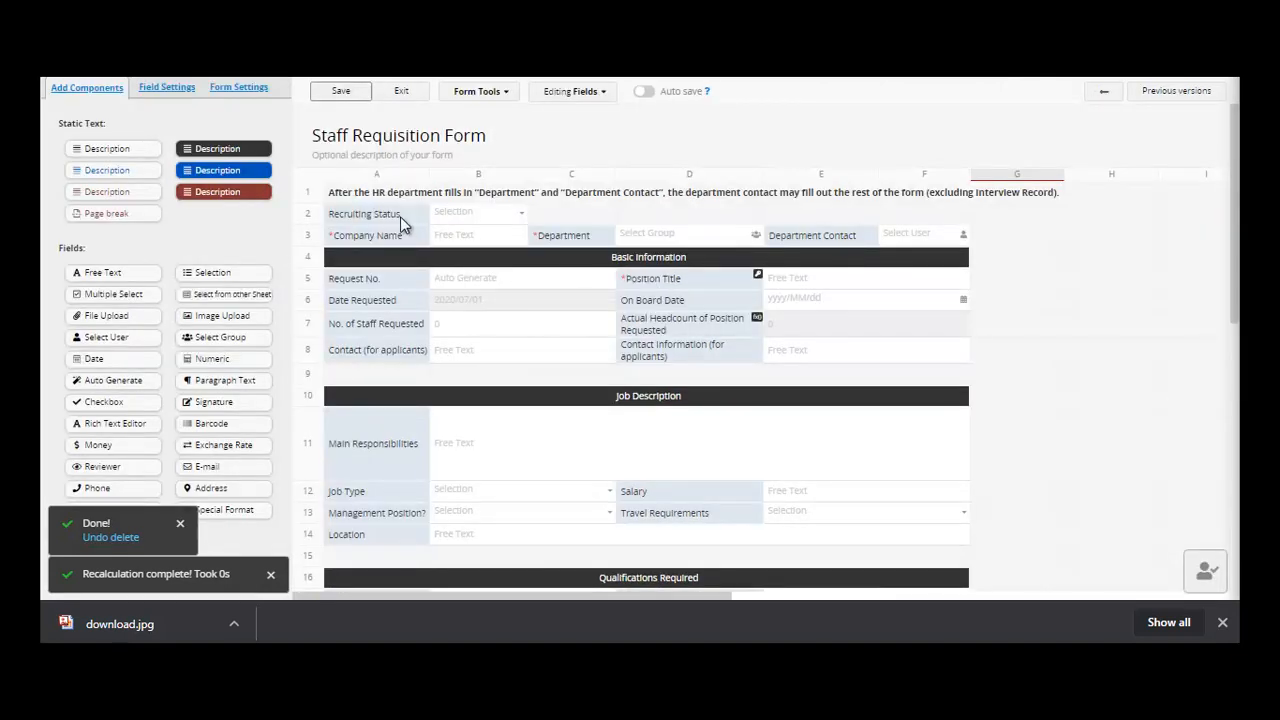
{"action": "left_click", "coordinate": [404, 257]}
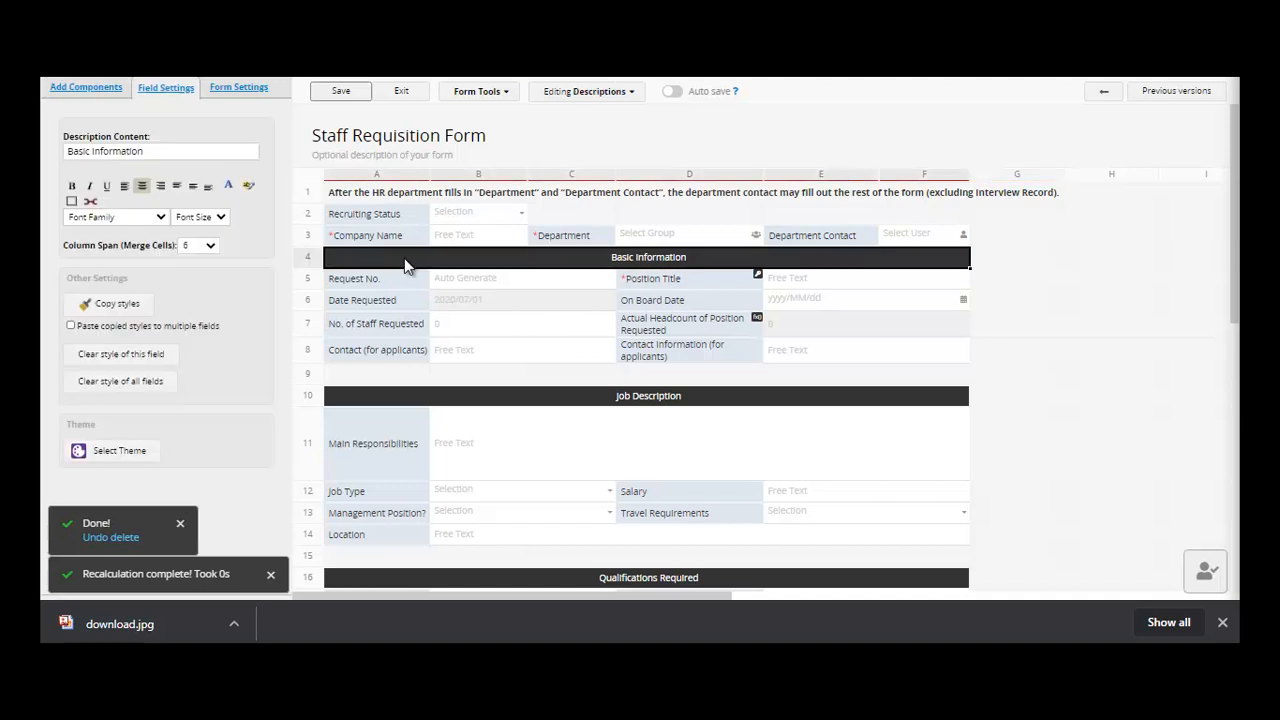
{"action": "left_click", "coordinate": [248, 186]}
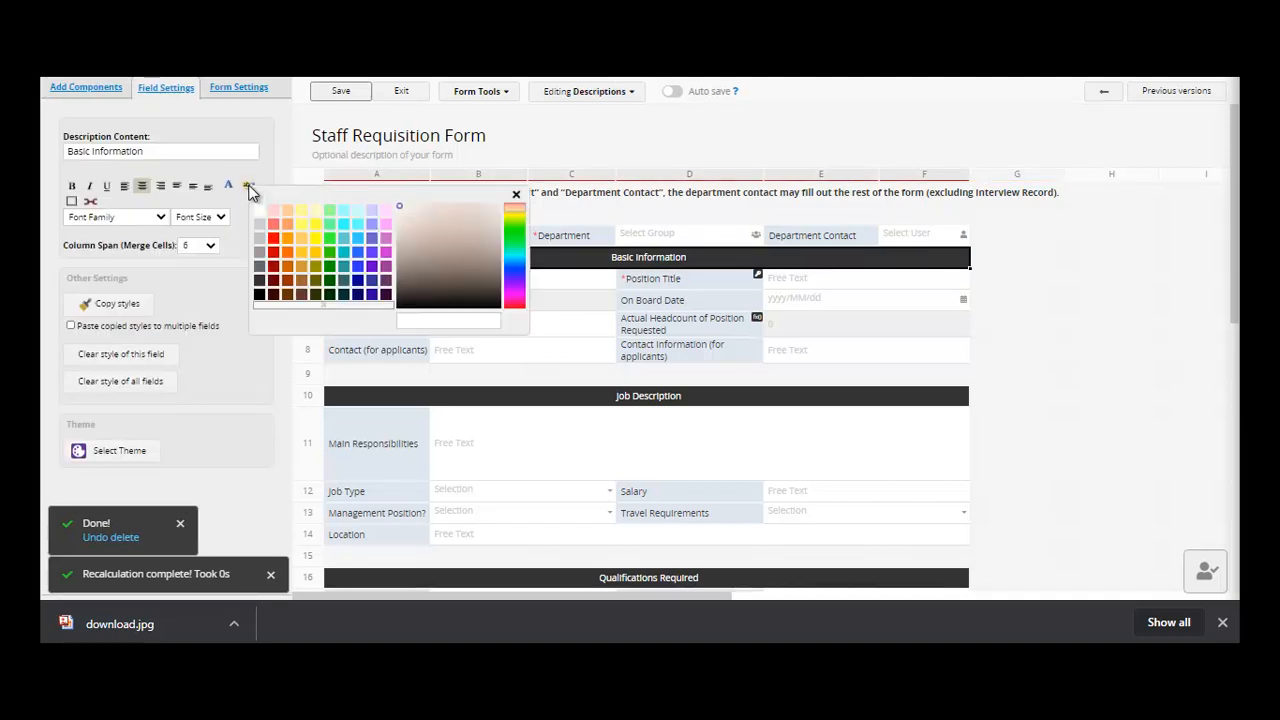
{"action": "left_click", "coordinate": [273, 210]}
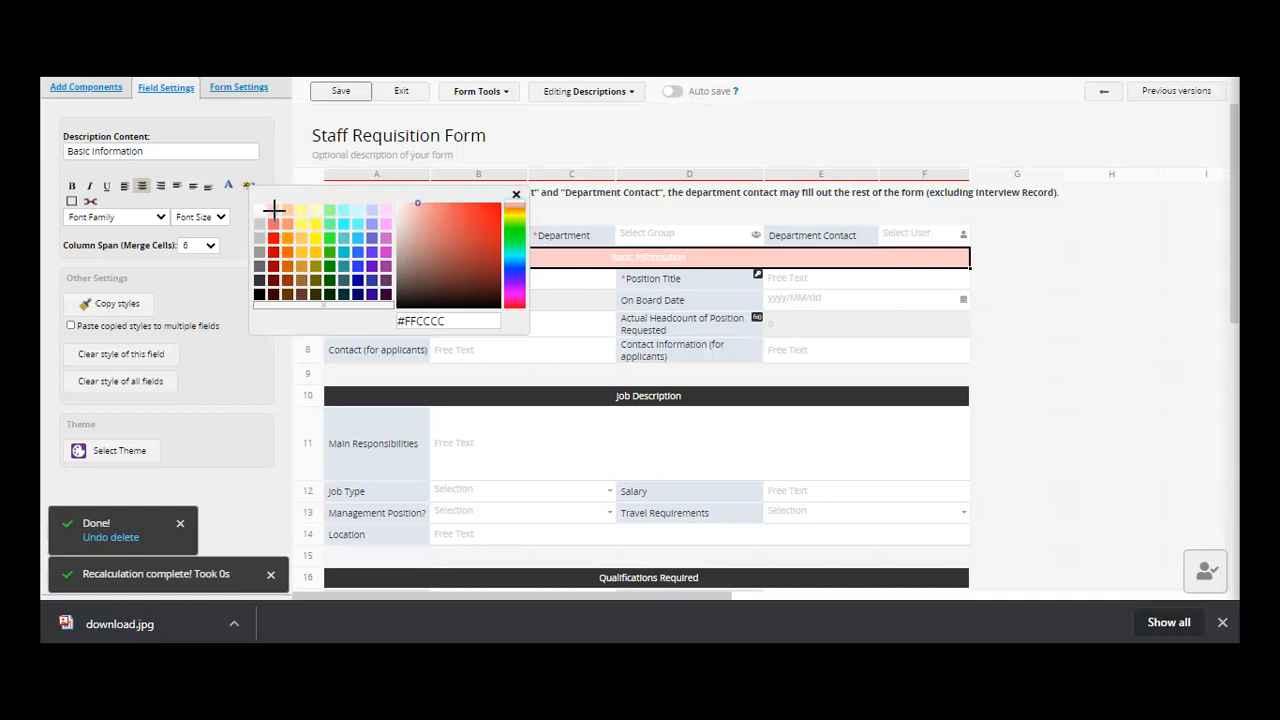
{"action": "left_click", "coordinate": [440, 397]}
{"action": "left_click", "coordinate": [252, 182]}
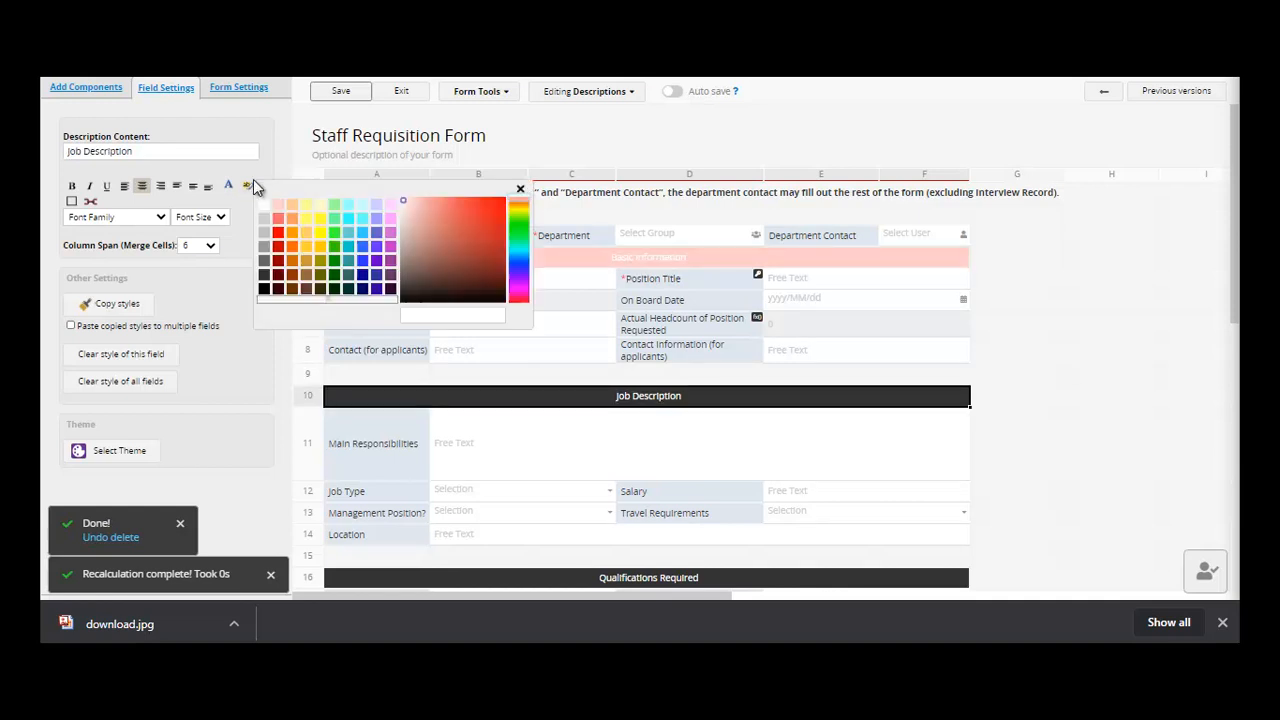
{"action": "left_click", "coordinate": [334, 217]}
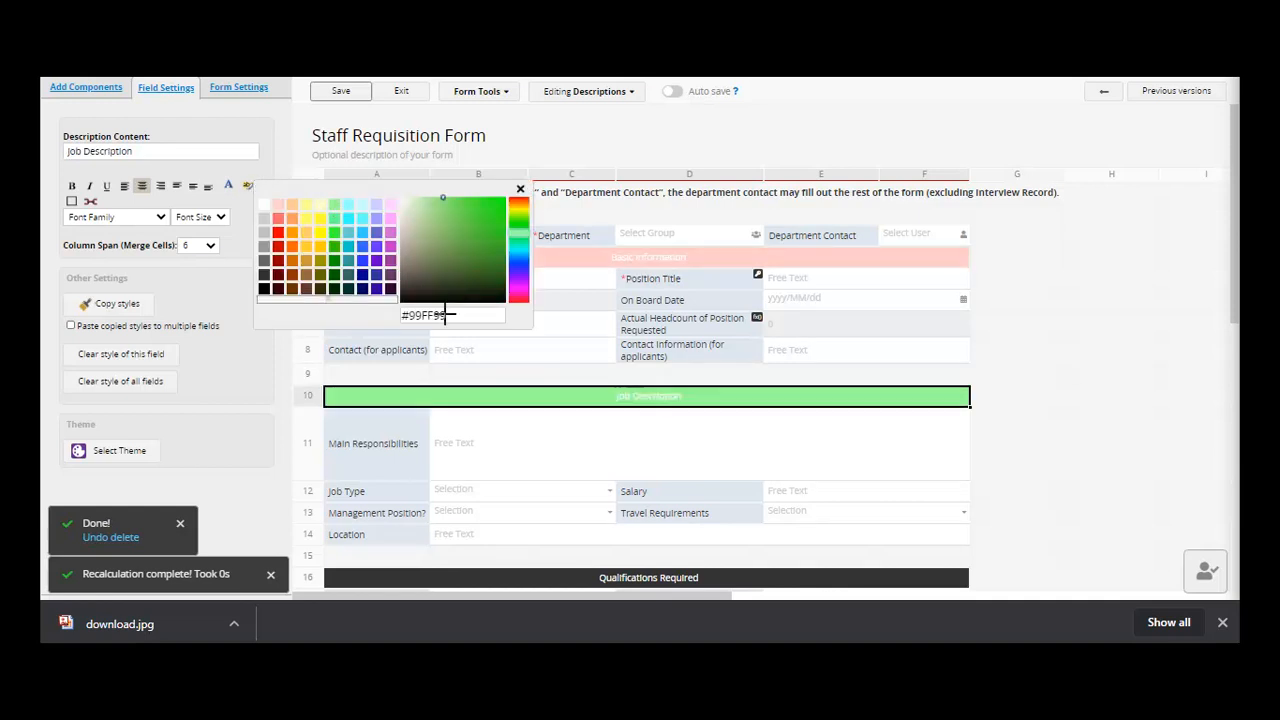
{"action": "left_click", "coordinate": [503, 580]}
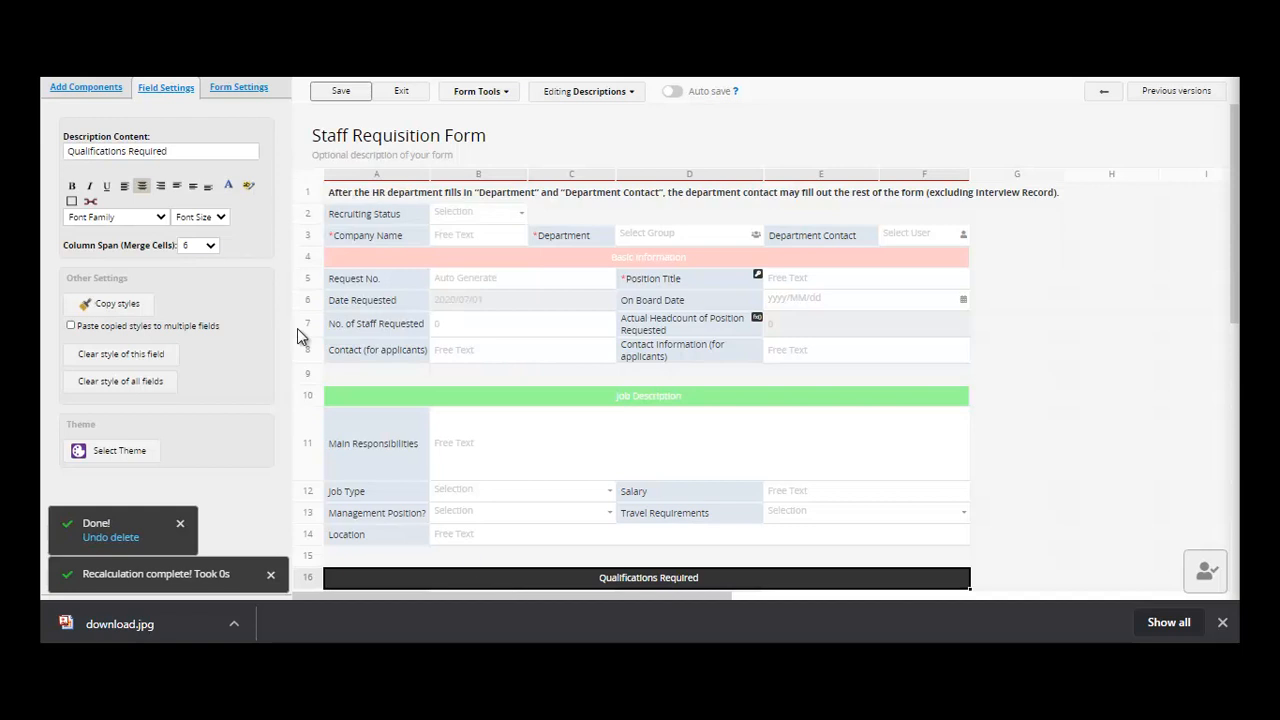
{"action": "left_click", "coordinate": [247, 188]}
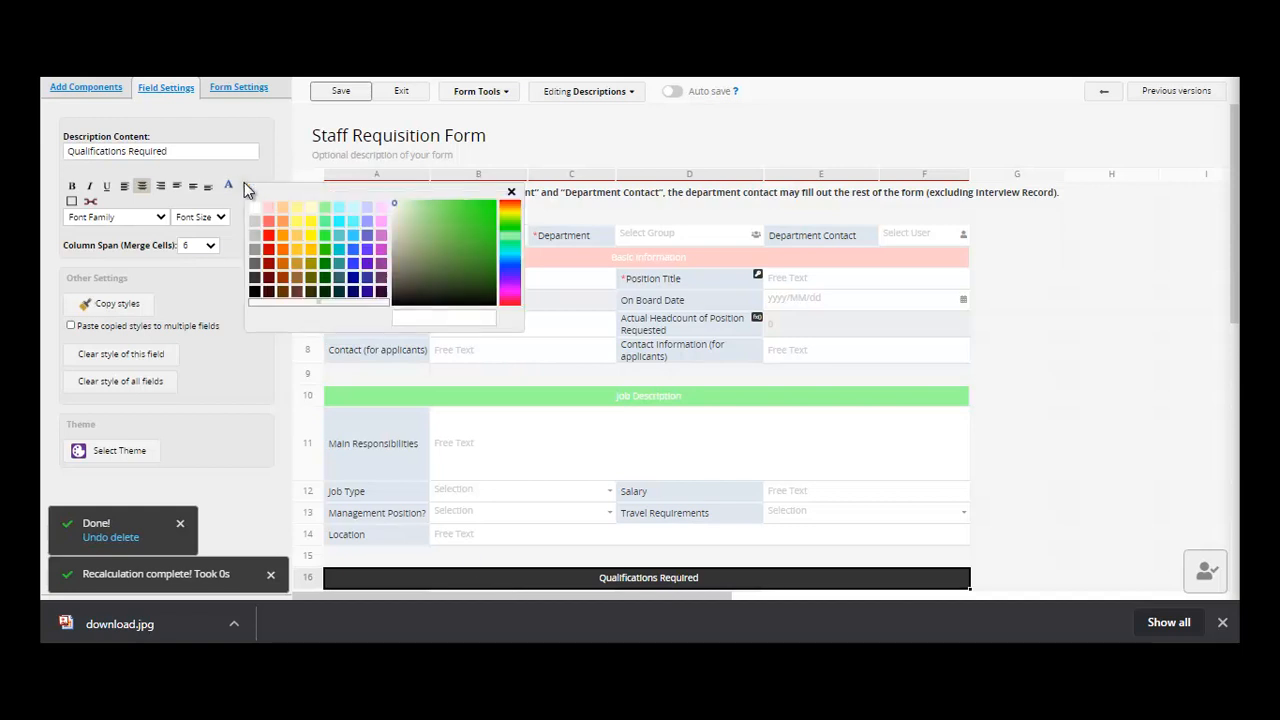
{"action": "left_click", "coordinate": [367, 220]}
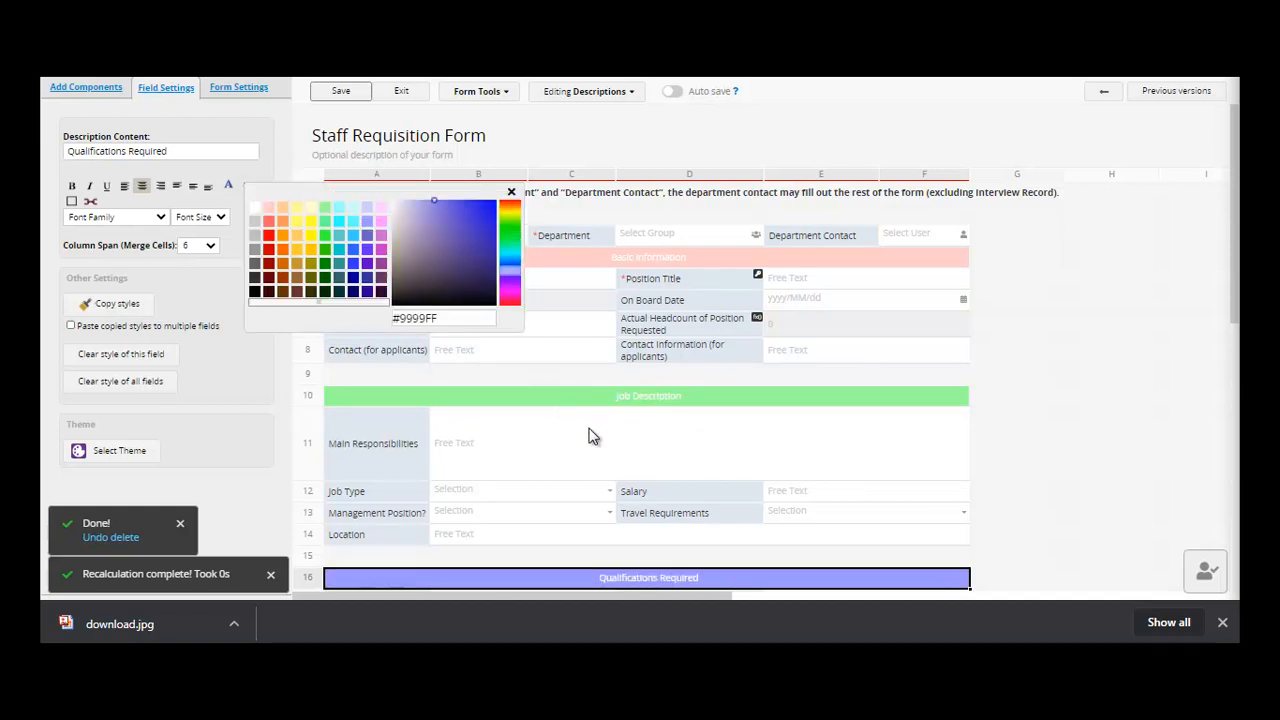
{"action": "left_click", "coordinate": [463, 325]}
{"action": "left_click", "coordinate": [413, 358]}
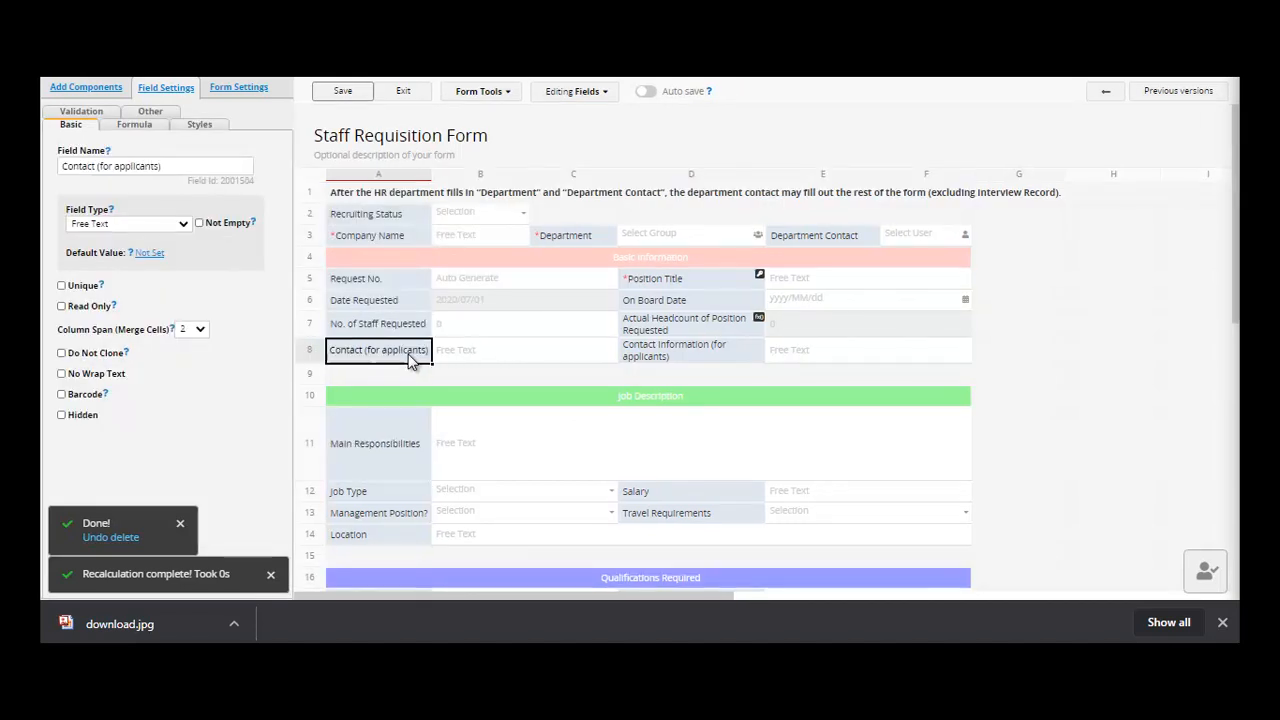
- Swap the fields so Contact Information (for applicants) sits at A8 and Contact (for applicants) at D8
{"action": "left_click_drag", "start_coordinate": [413, 358], "coordinate": [848, 374]}
{"action": "left_click_drag", "start_coordinate": [728, 360], "coordinate": [331, 357]}
{"action": "left_click_drag", "start_coordinate": [833, 367], "coordinate": [648, 351]}
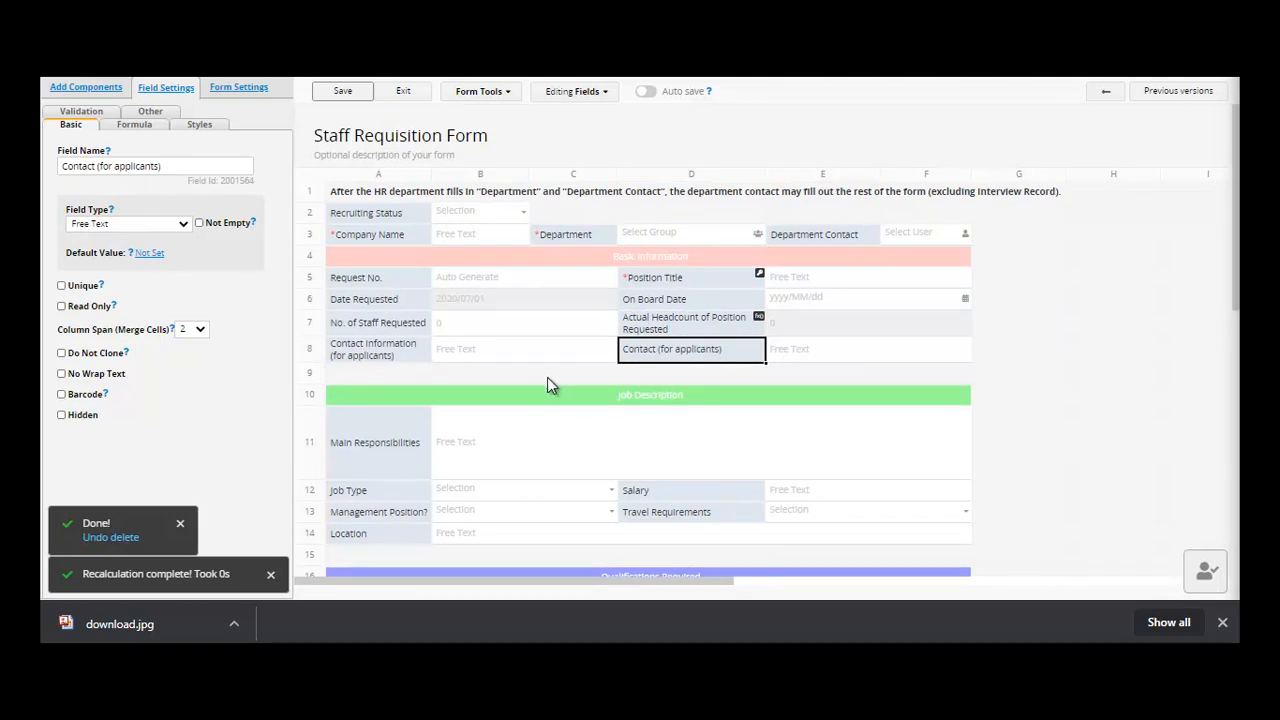
- Inspect the Company Name field's style settings and the list of addable components
{"action": "left_click", "coordinate": [395, 234]}
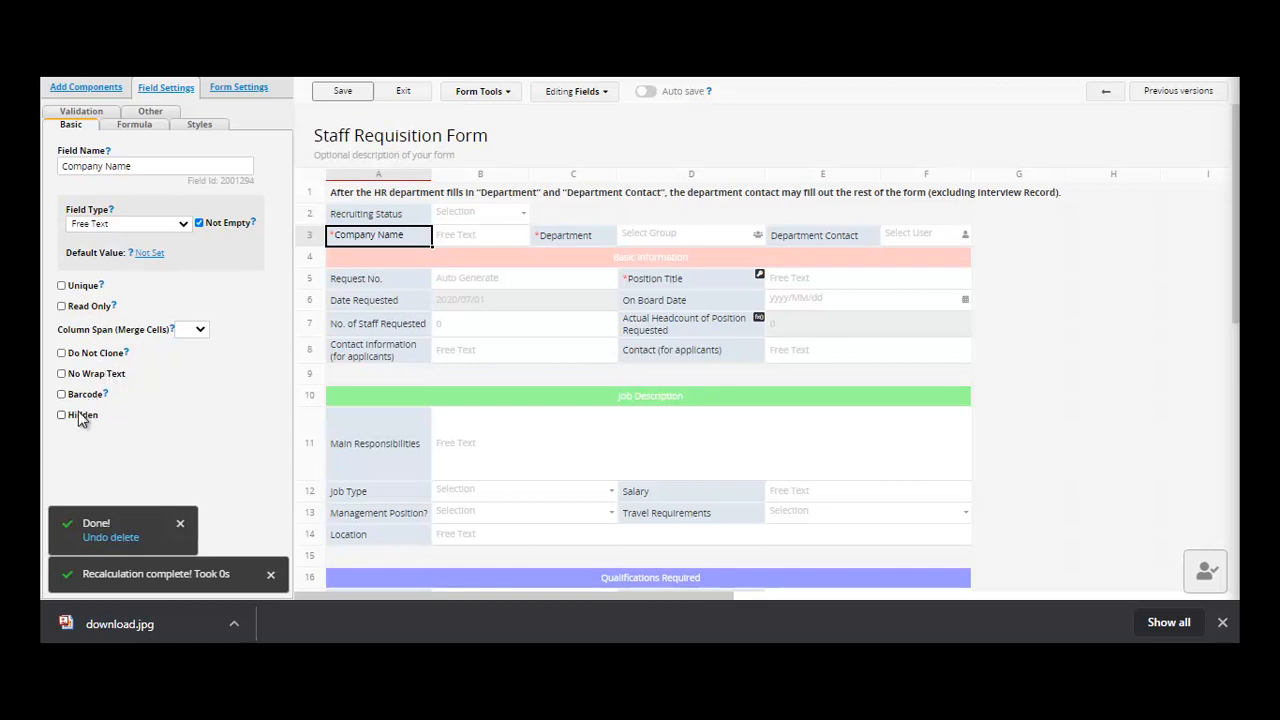
{"action": "left_click", "coordinate": [200, 125]}
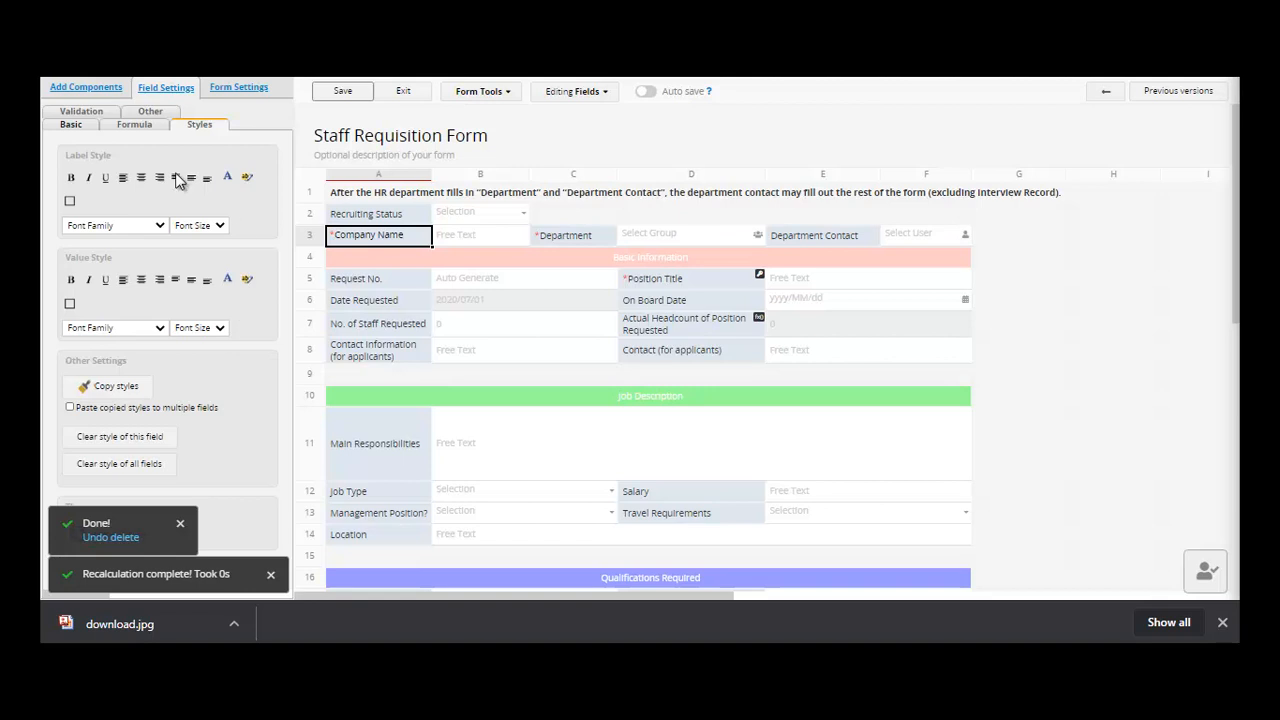
{"action": "left_click", "coordinate": [100, 89]}
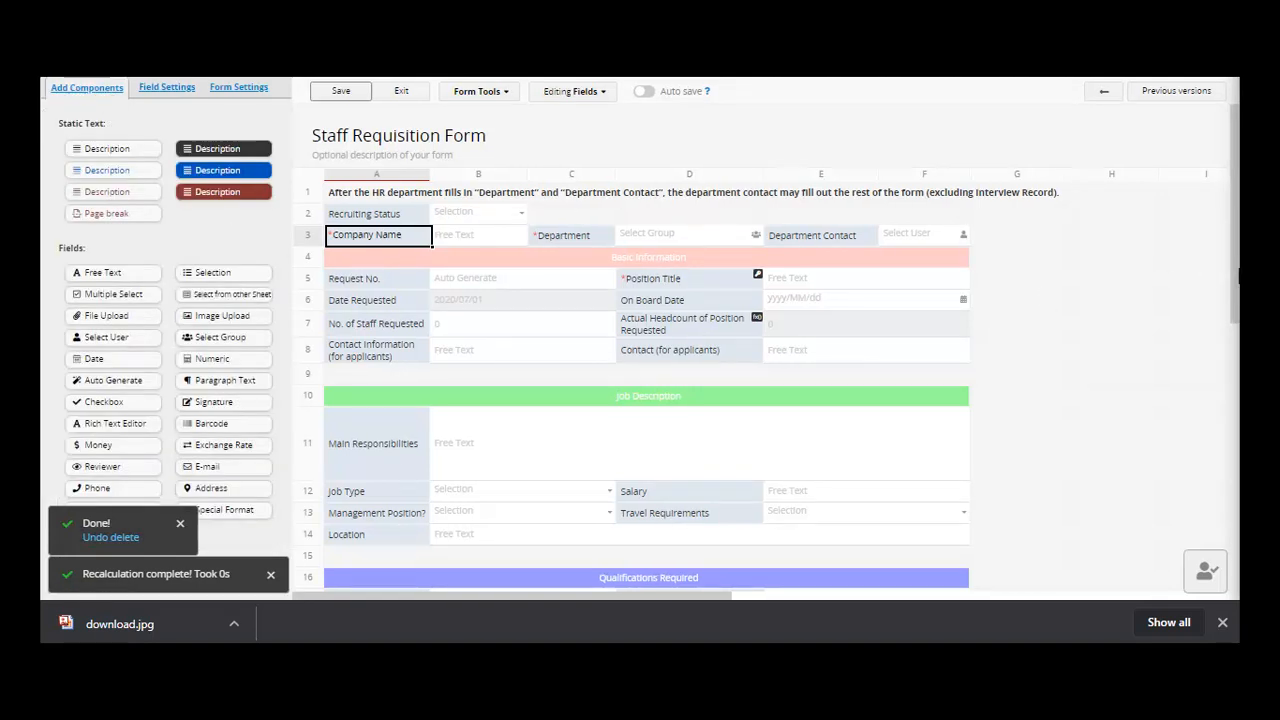
{"action": "left_click_drag", "start_coordinate": [1234, 314], "coordinate": [1234, 378]}
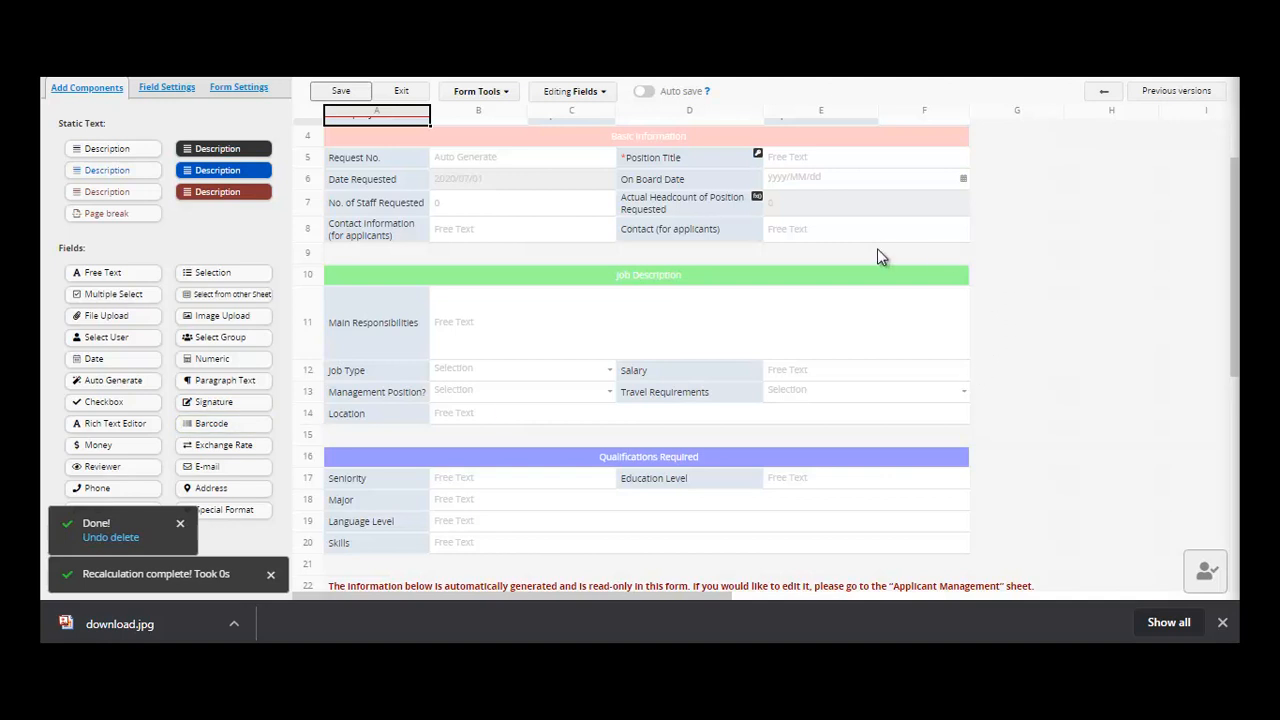
- Add a BARCODE field in D9 as a Barcode-type field, then save and exit the design
{"action": "left_click", "coordinate": [693, 257]}
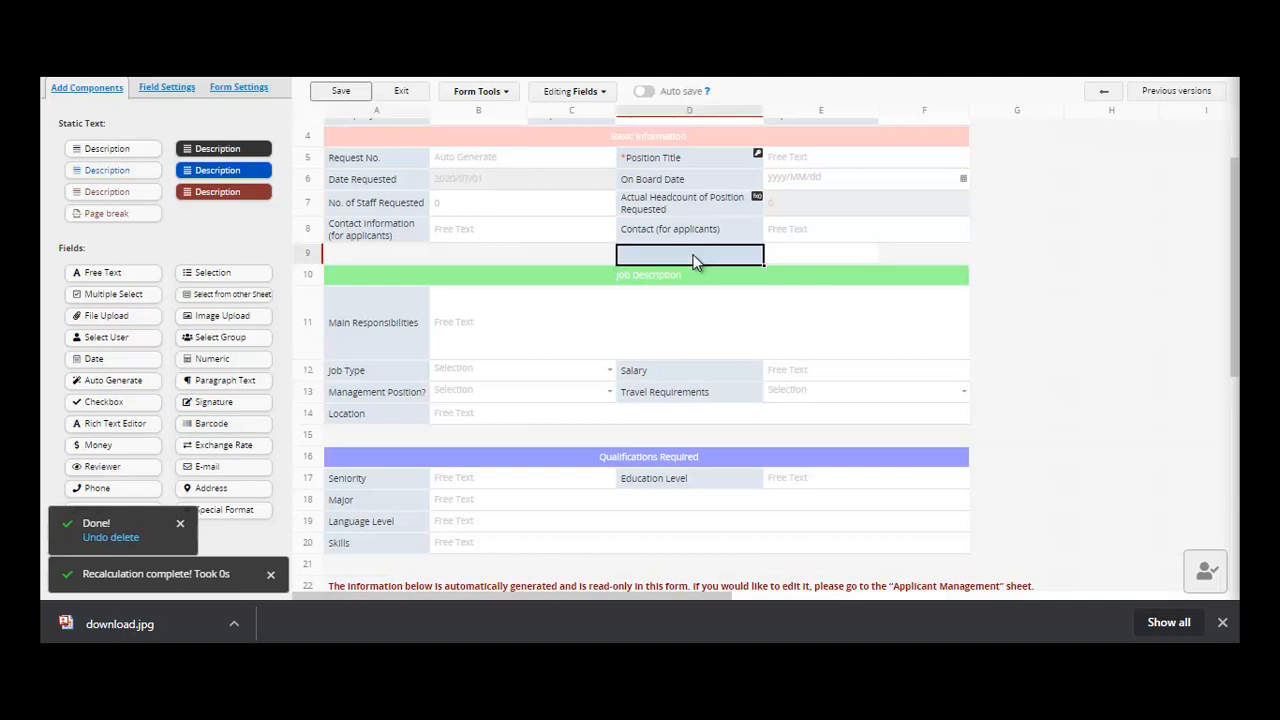
{"action": "type", "text": "BARCODE"}
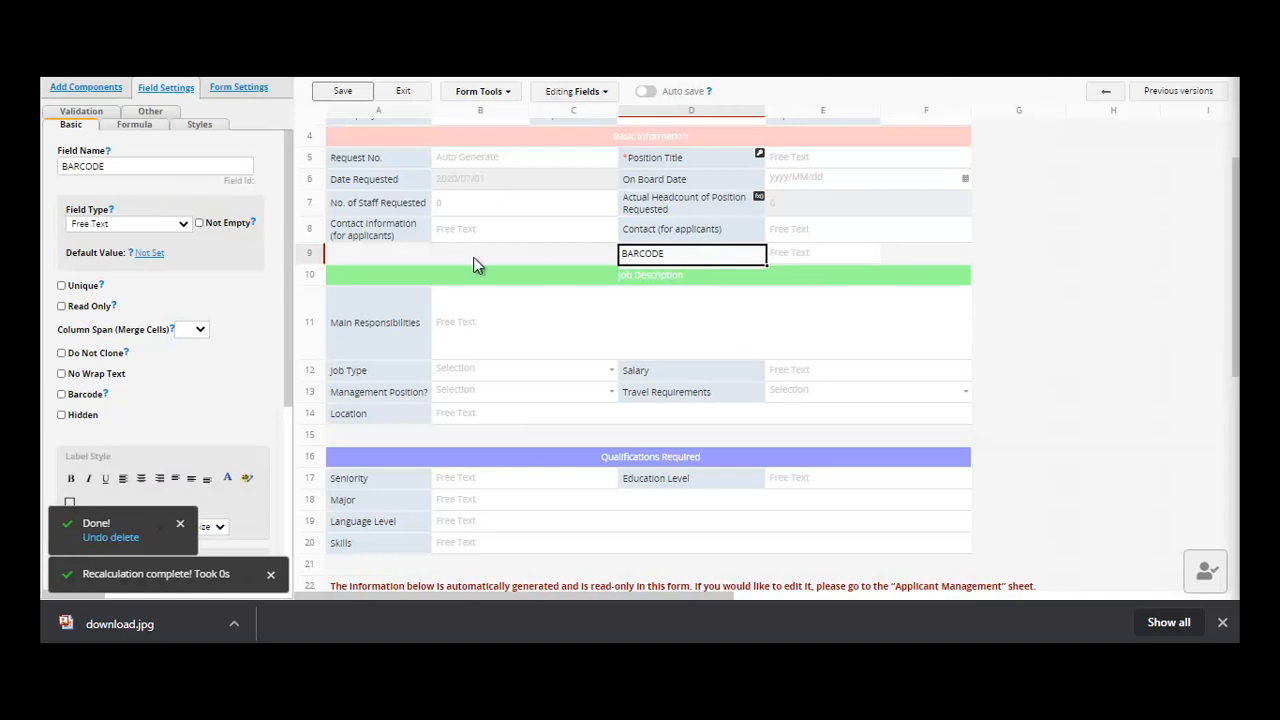
{"action": "left_click", "coordinate": [185, 224]}
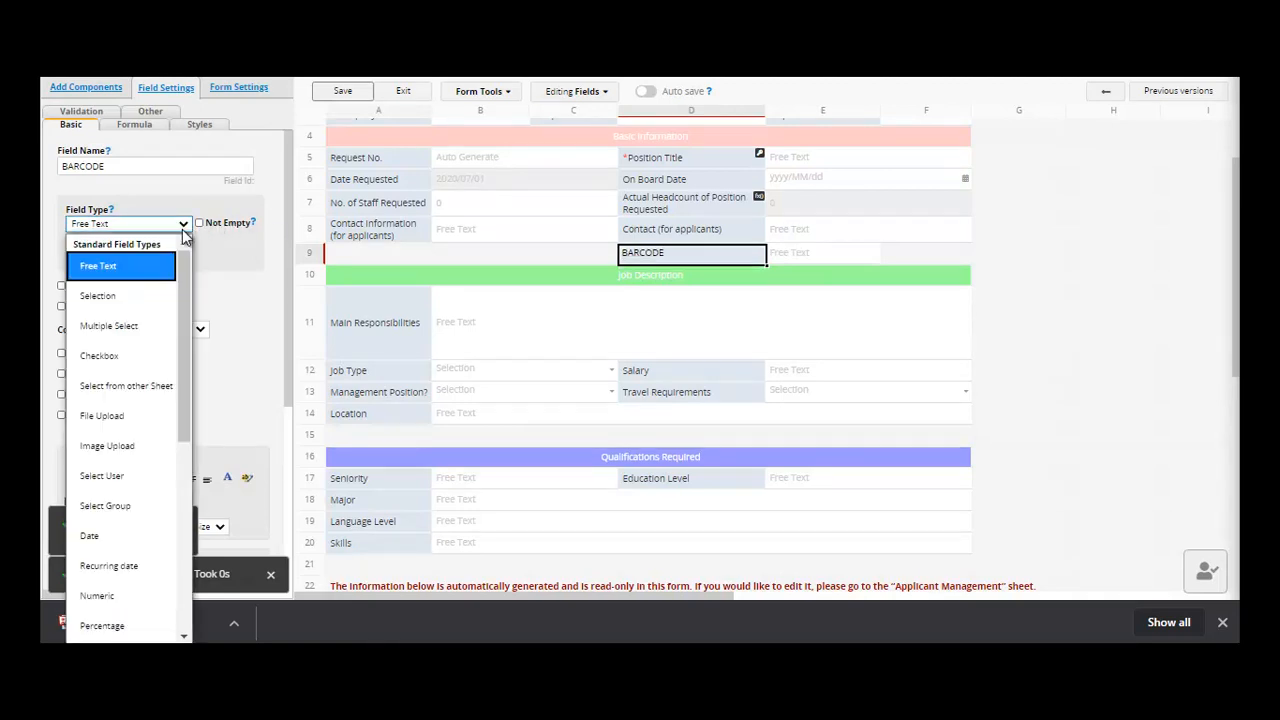
{"action": "left_click_drag", "start_coordinate": [184, 302], "coordinate": [187, 418]}
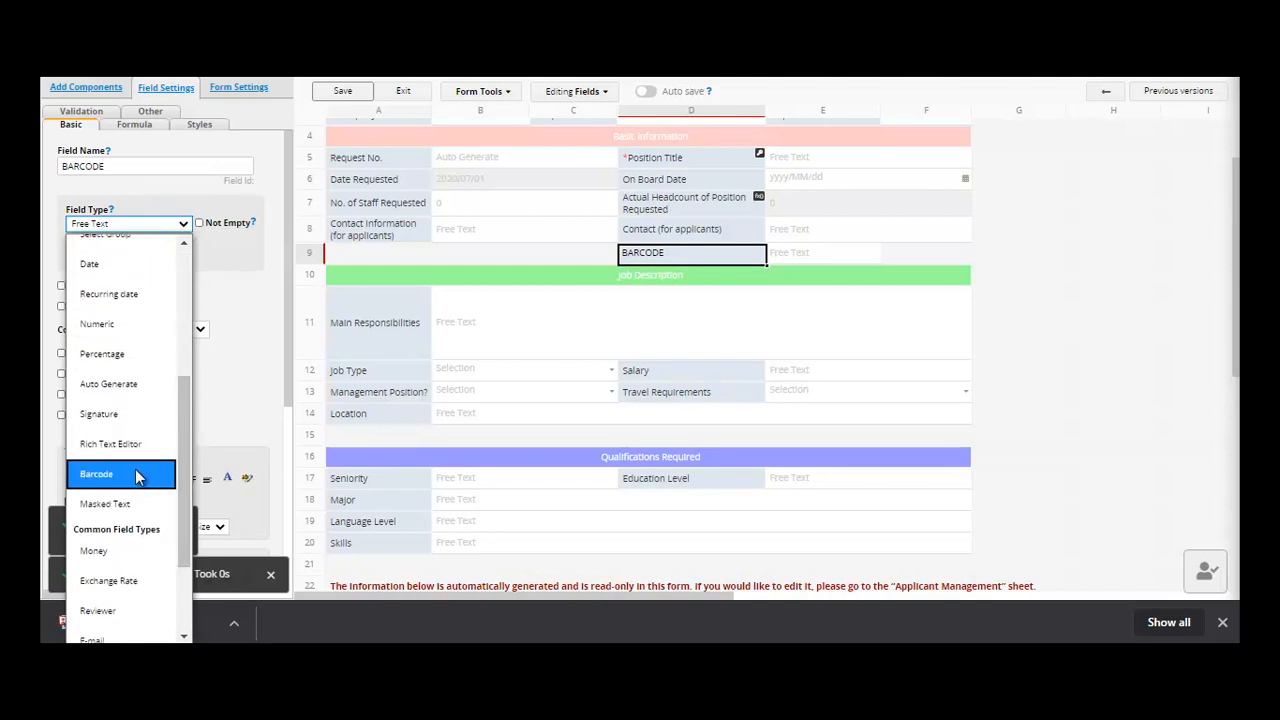
{"action": "left_click", "coordinate": [138, 471]}
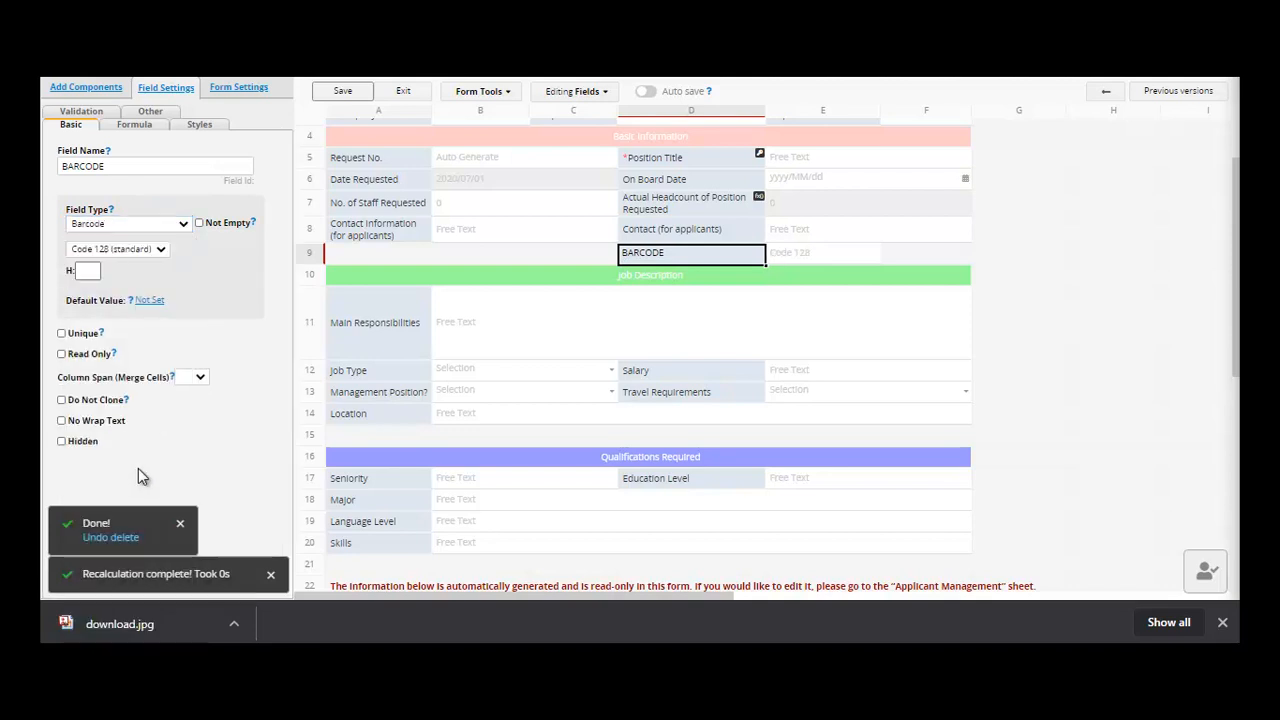
{"action": "left_click", "coordinate": [347, 95]}
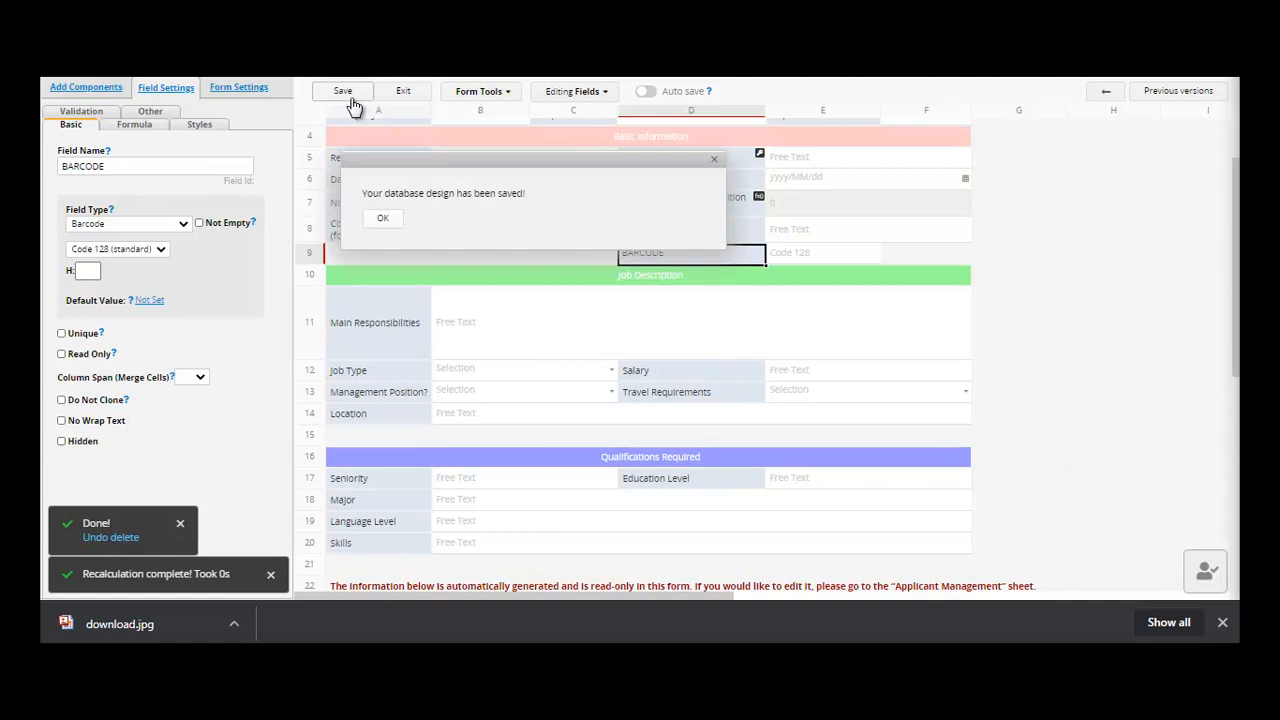
{"action": "left_click", "coordinate": [403, 92]}
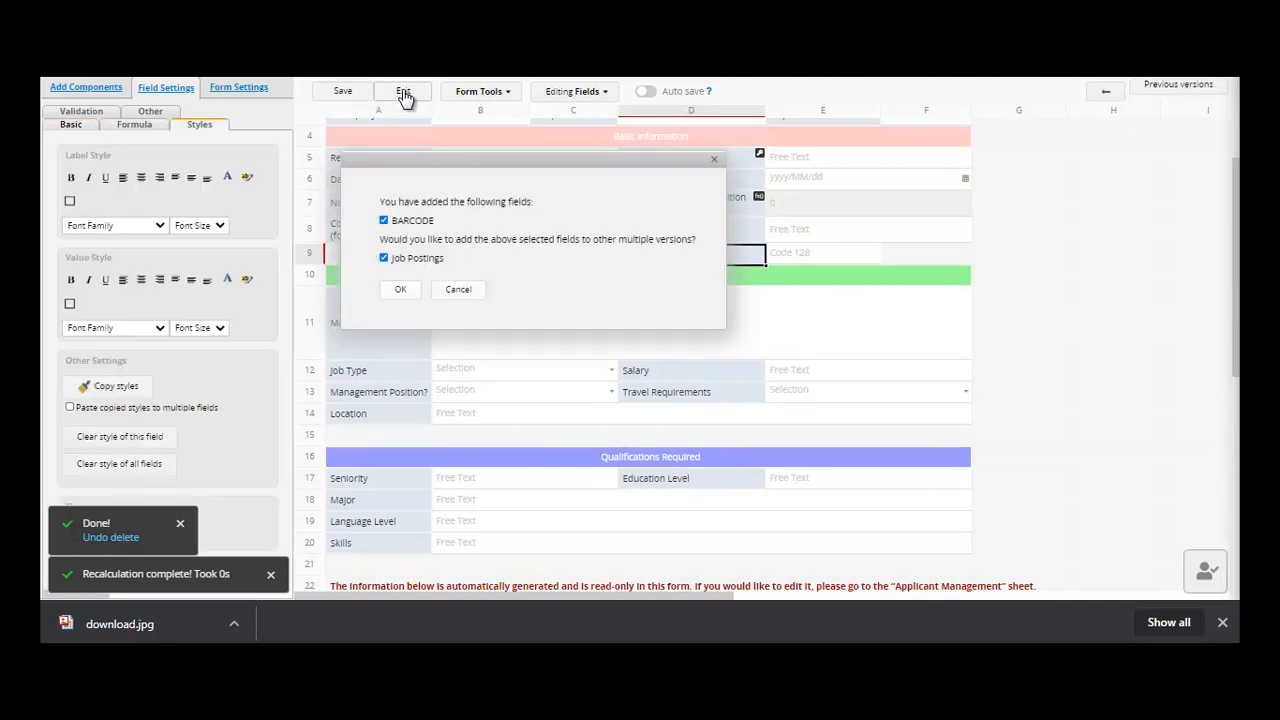
- Add BARCODE to Job Postings too, then fill it with request number N00002 and save
{"action": "left_click", "coordinate": [400, 292]}
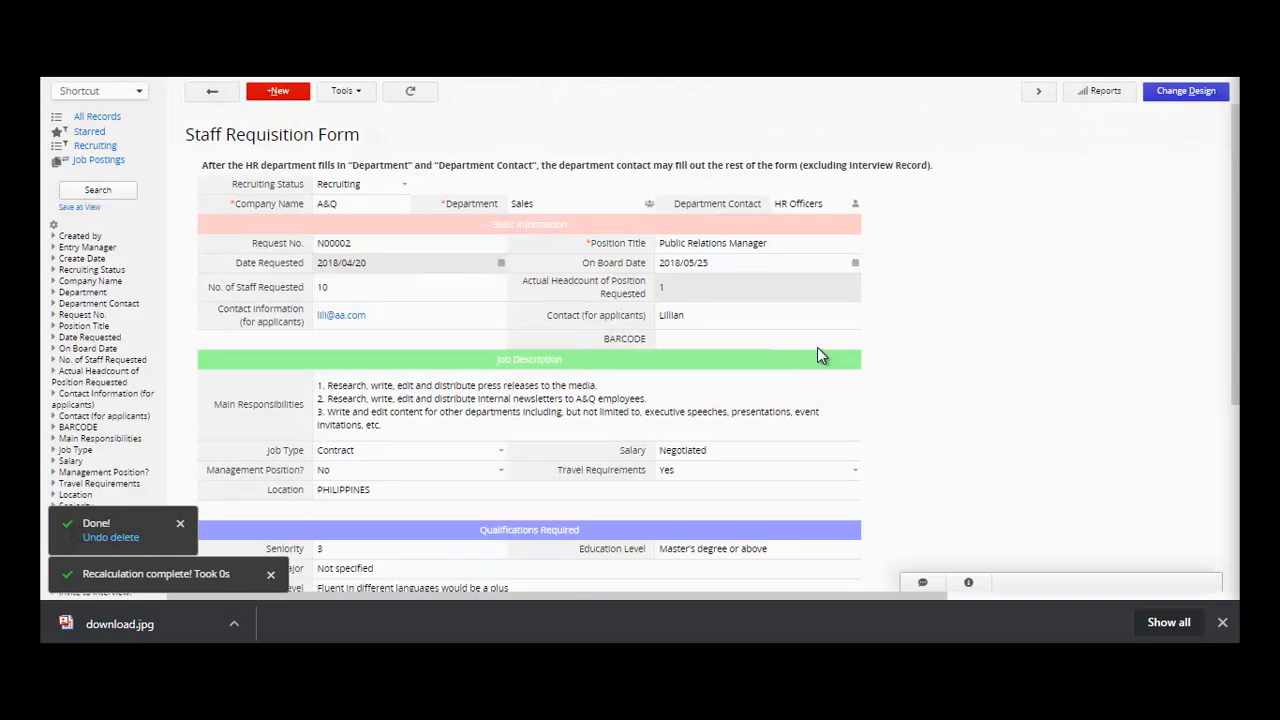
{"action": "left_click", "coordinate": [372, 251]}
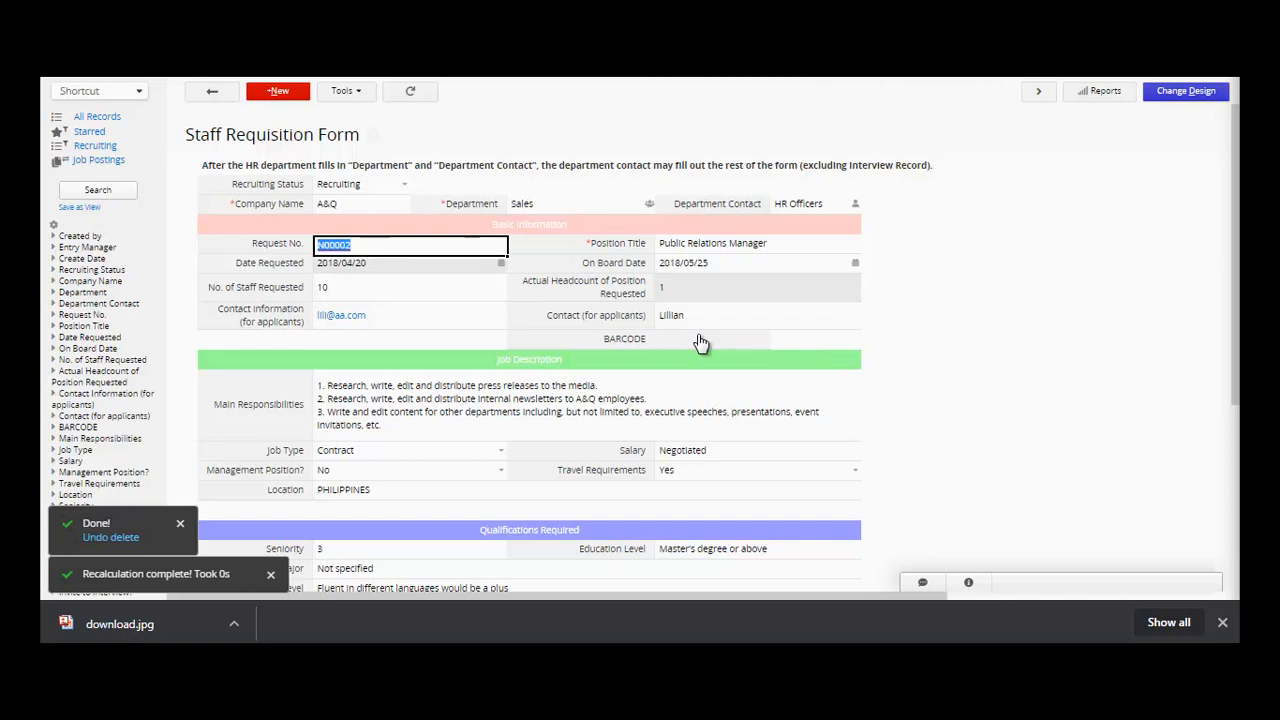
{"action": "left_click", "coordinate": [756, 346]}
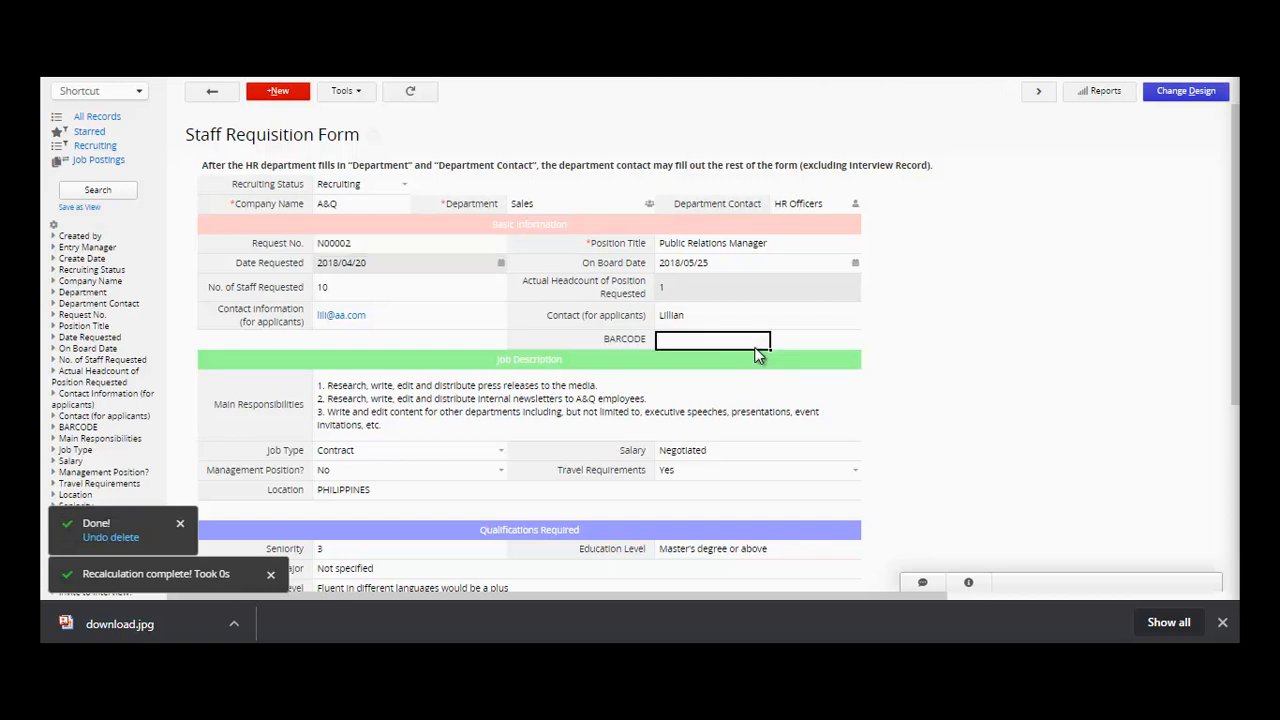
{"action": "type", "text": "N00002"}
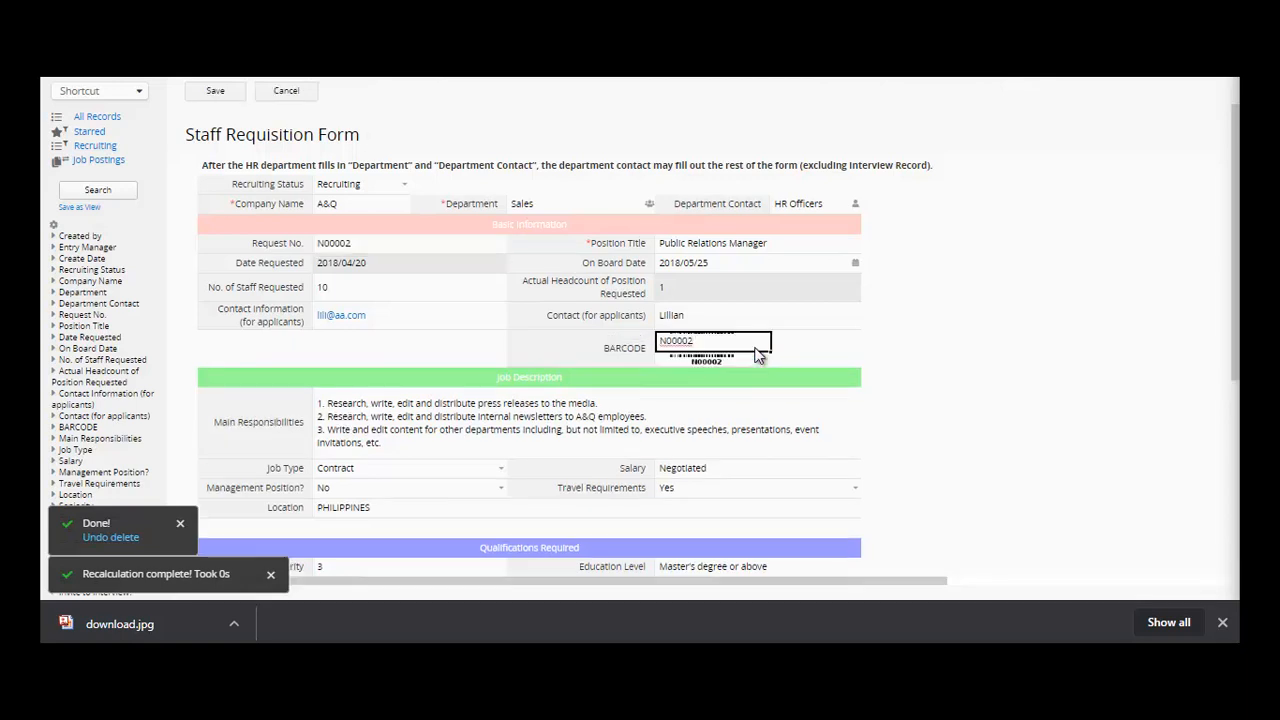
{"action": "left_click", "coordinate": [215, 91]}
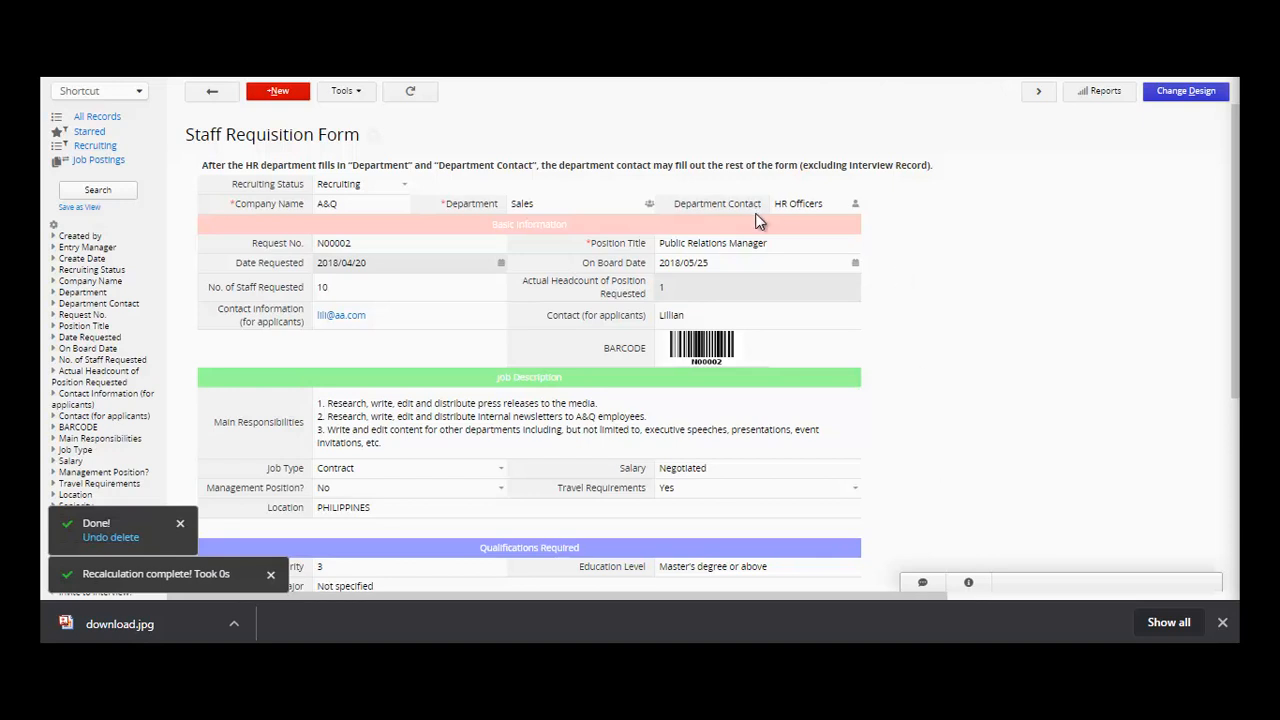
{"action": "mouse_move", "coordinate": [258, 84]}
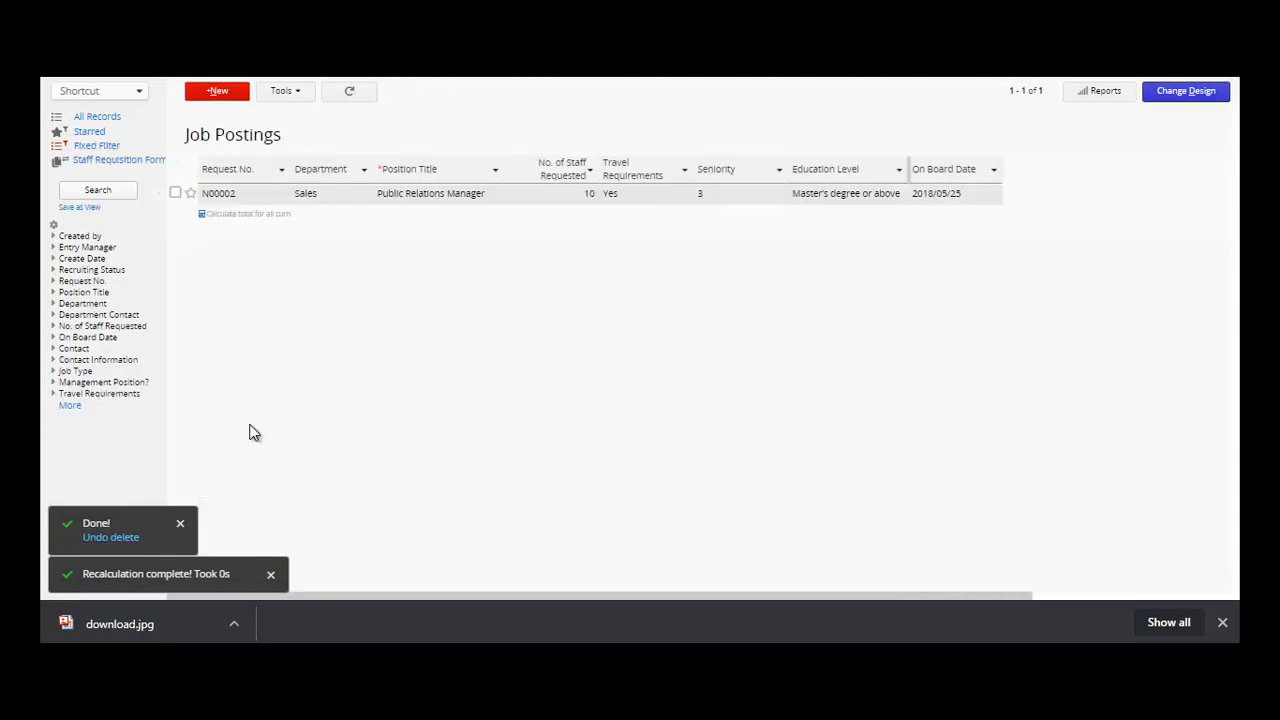
- Open the N00002 job posting and review its department, staff count, contact, responsibilities and location
{"action": "left_click", "coordinate": [251, 203]}
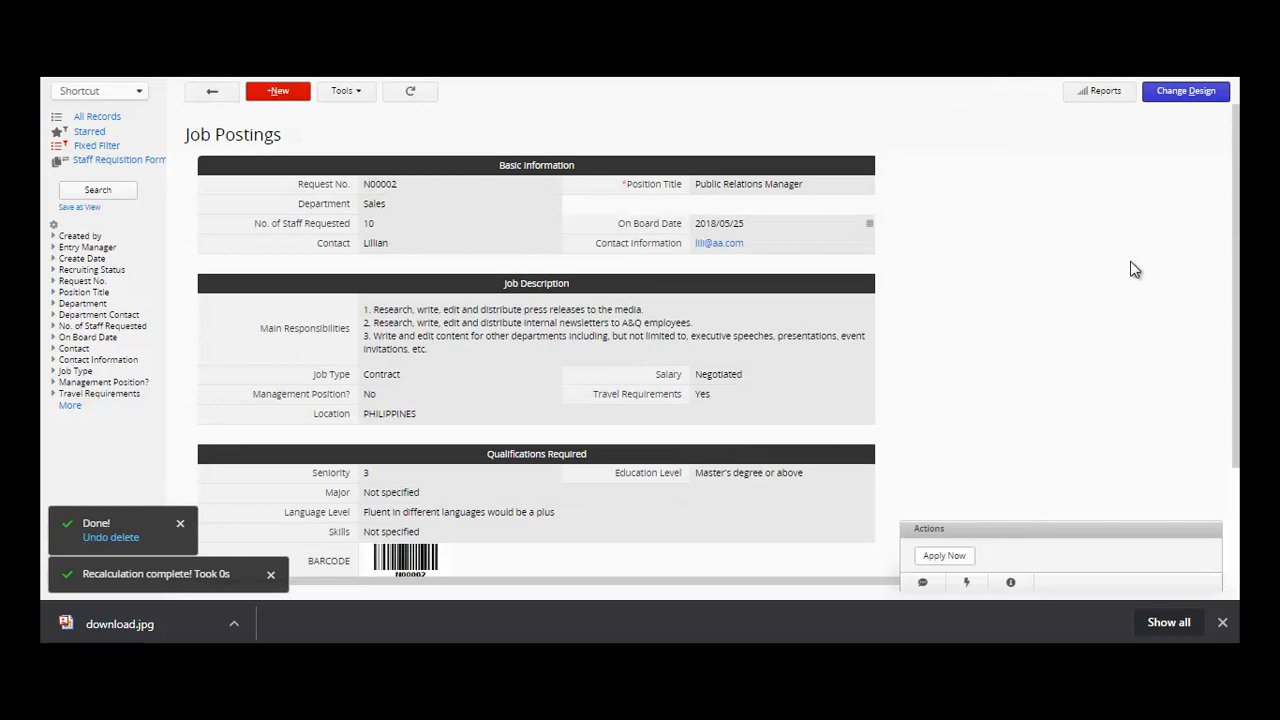
{"action": "mouse_move", "coordinate": [1236, 235]}
{"action": "left_mouse_down"}
{"action": "mouse_move", "coordinate": [1237, 286]}
{"action": "mouse_move", "coordinate": [1238, 243]}
{"action": "left_mouse_up"}
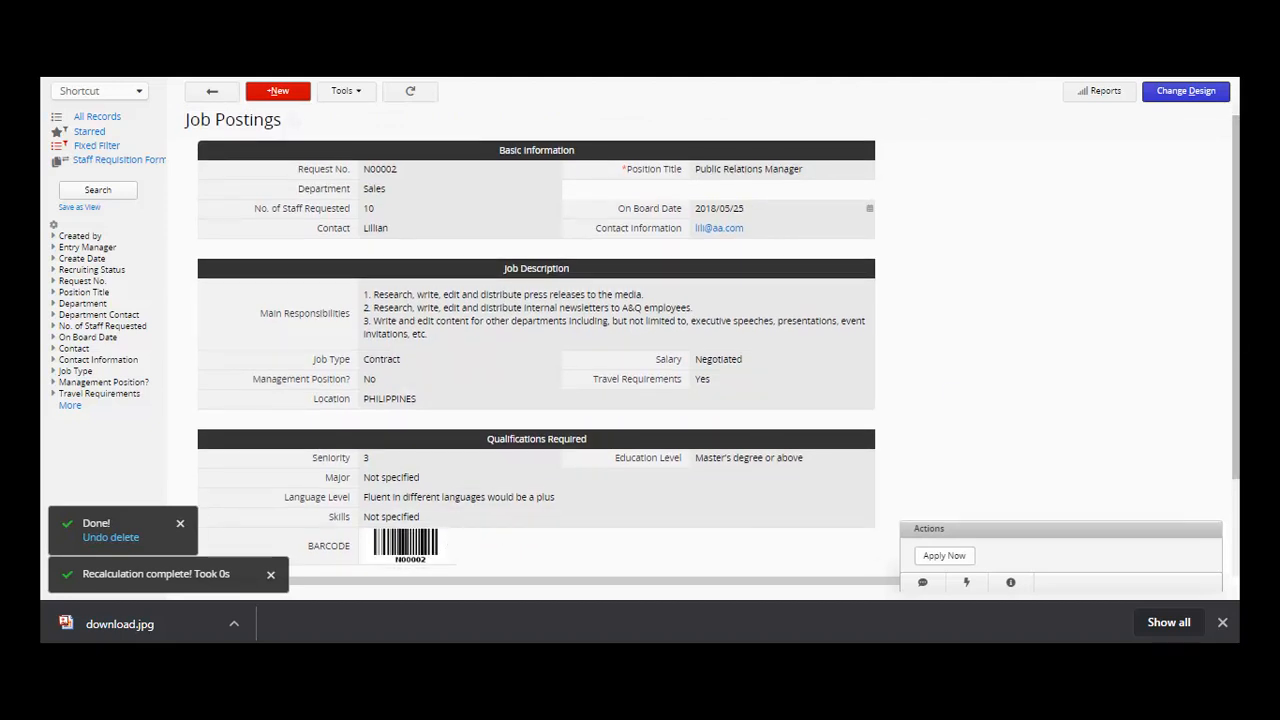
{"action": "left_click_drag", "start_coordinate": [1238, 338], "coordinate": [1238, 330]}
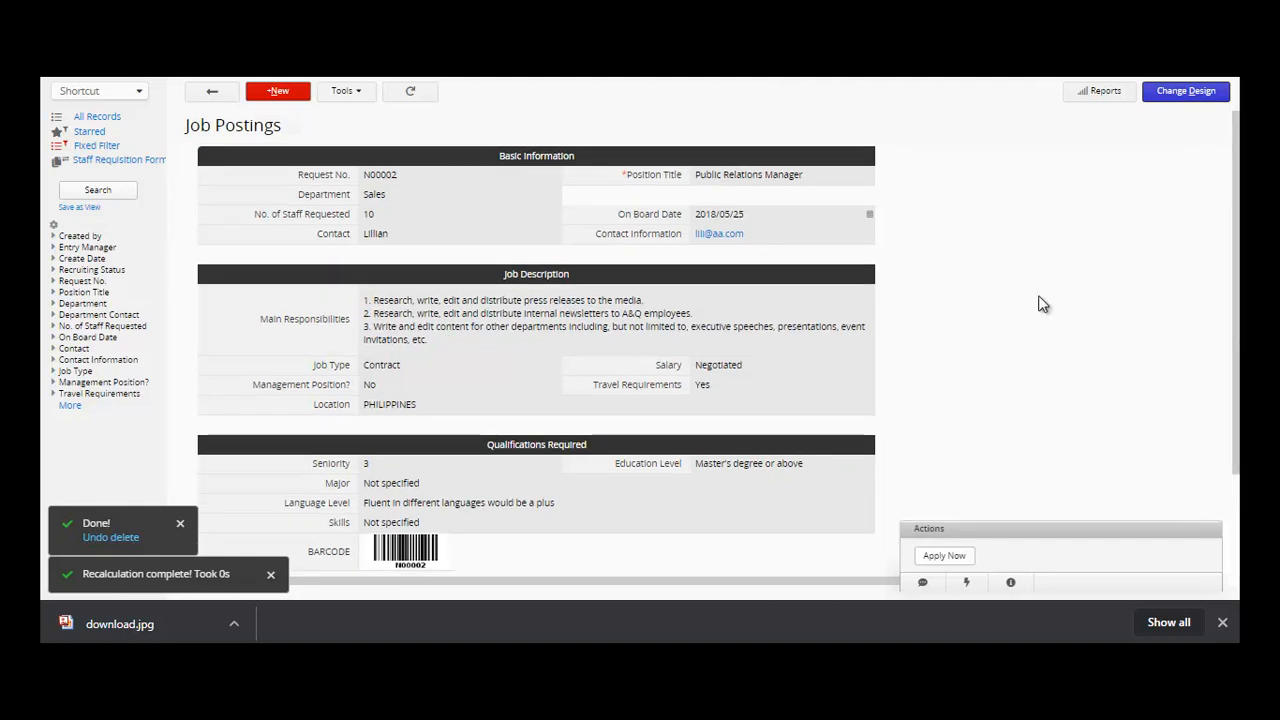
{"action": "left_click", "coordinate": [430, 178]}
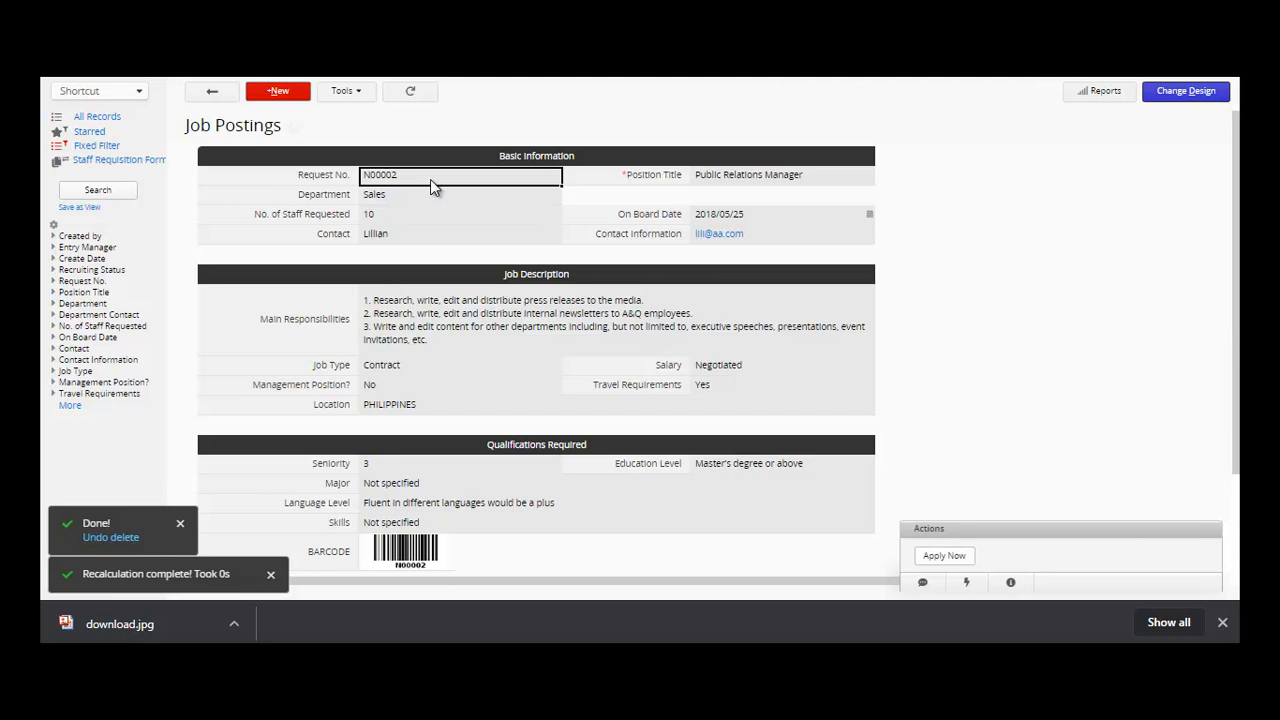
{"action": "left_click", "coordinate": [446, 201]}
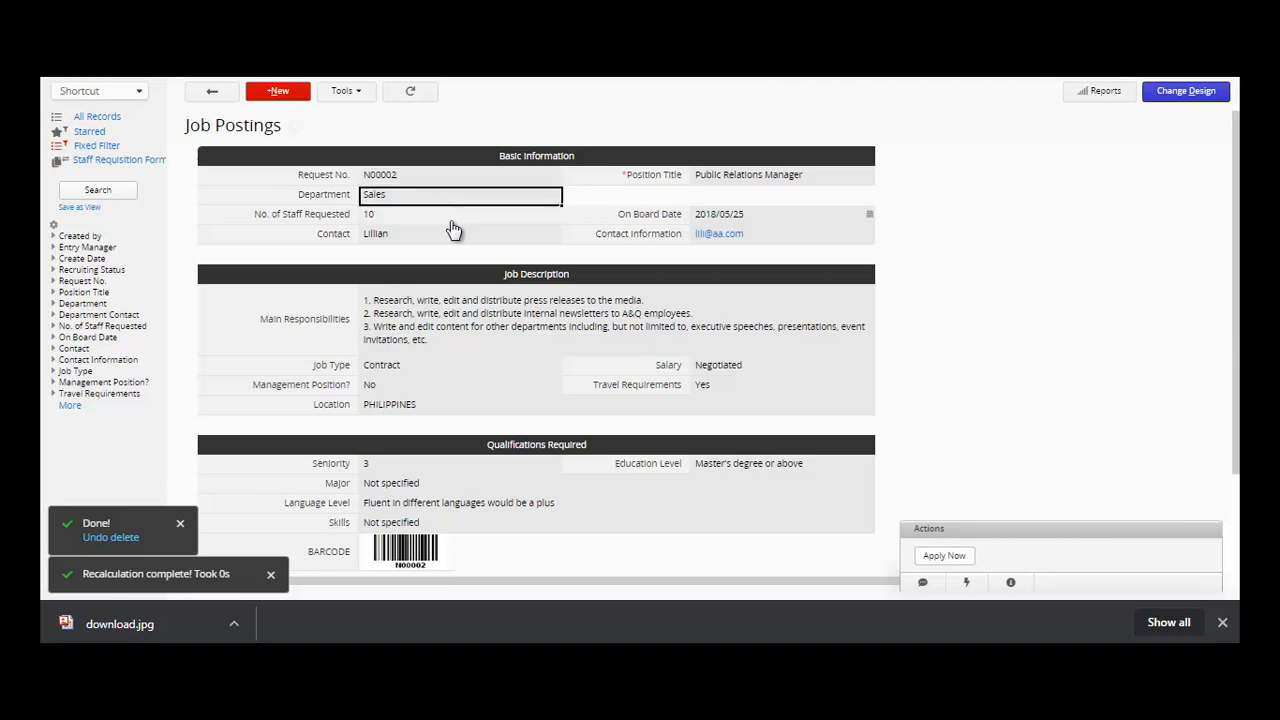
{"action": "left_click", "coordinate": [479, 371]}
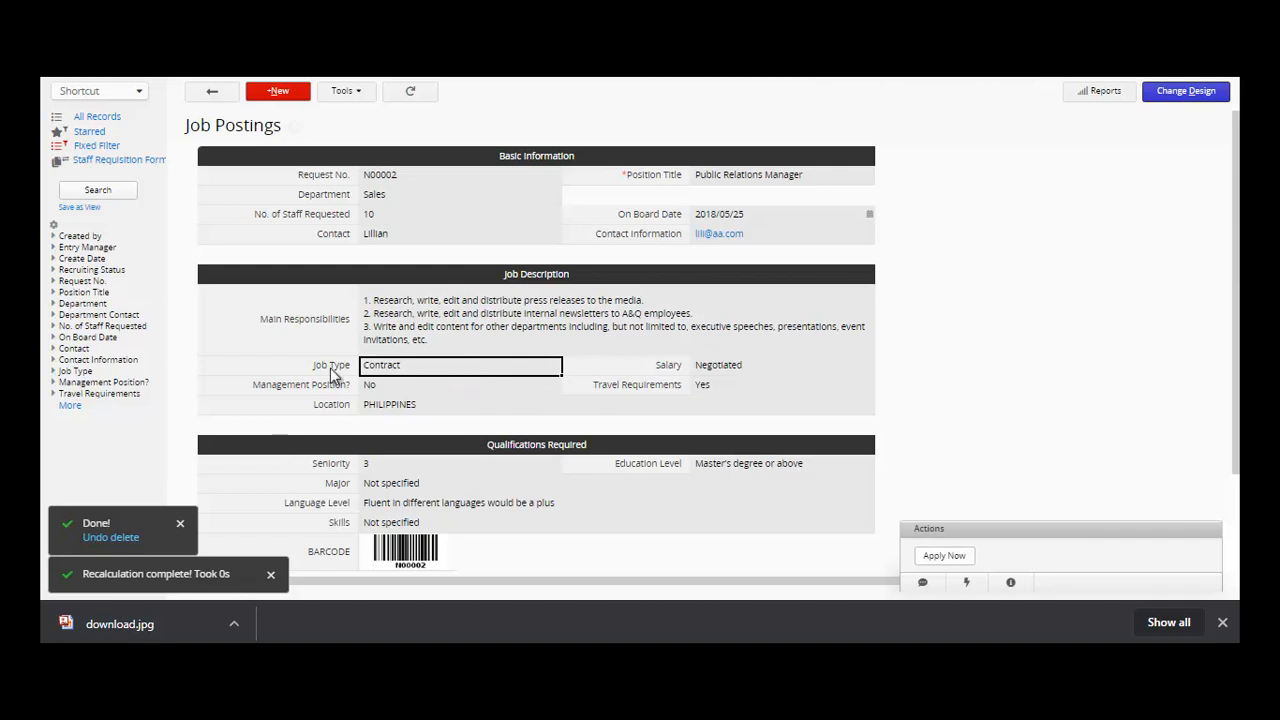
{"action": "left_click", "coordinate": [419, 200]}
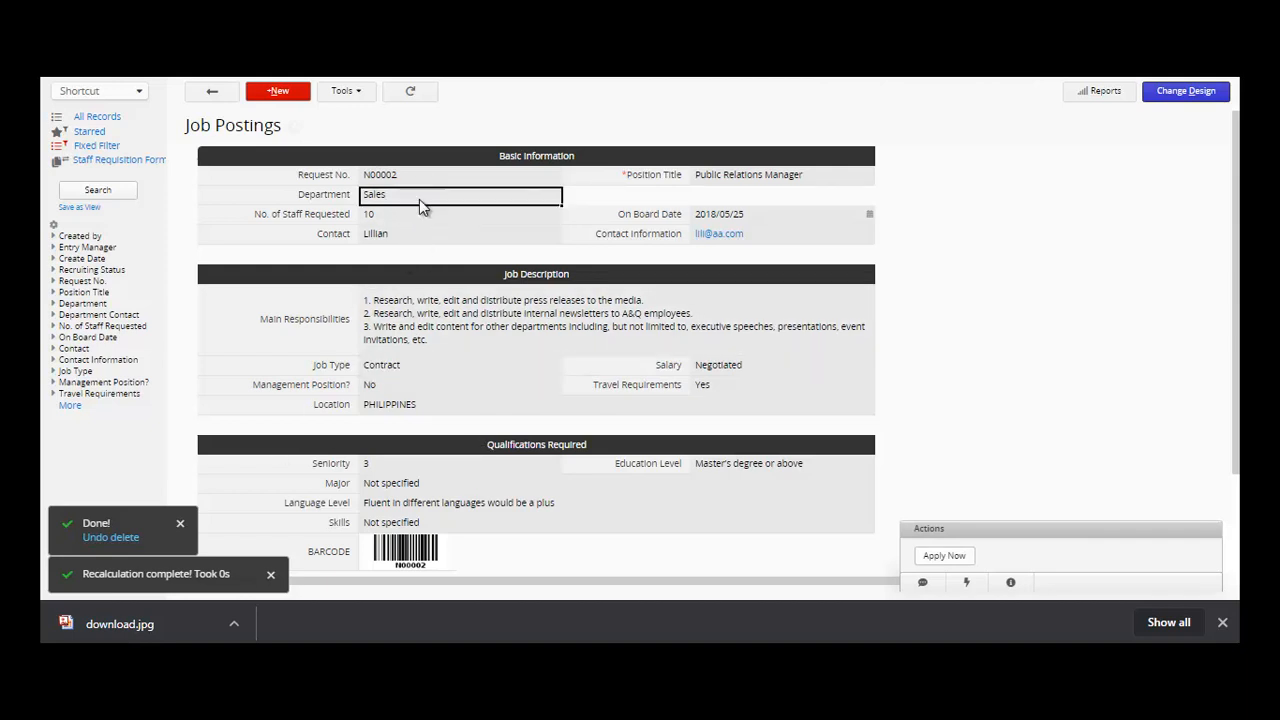
{"action": "left_click", "coordinate": [421, 216]}
{"action": "left_click", "coordinate": [428, 236]}
{"action": "left_click", "coordinate": [531, 325]}
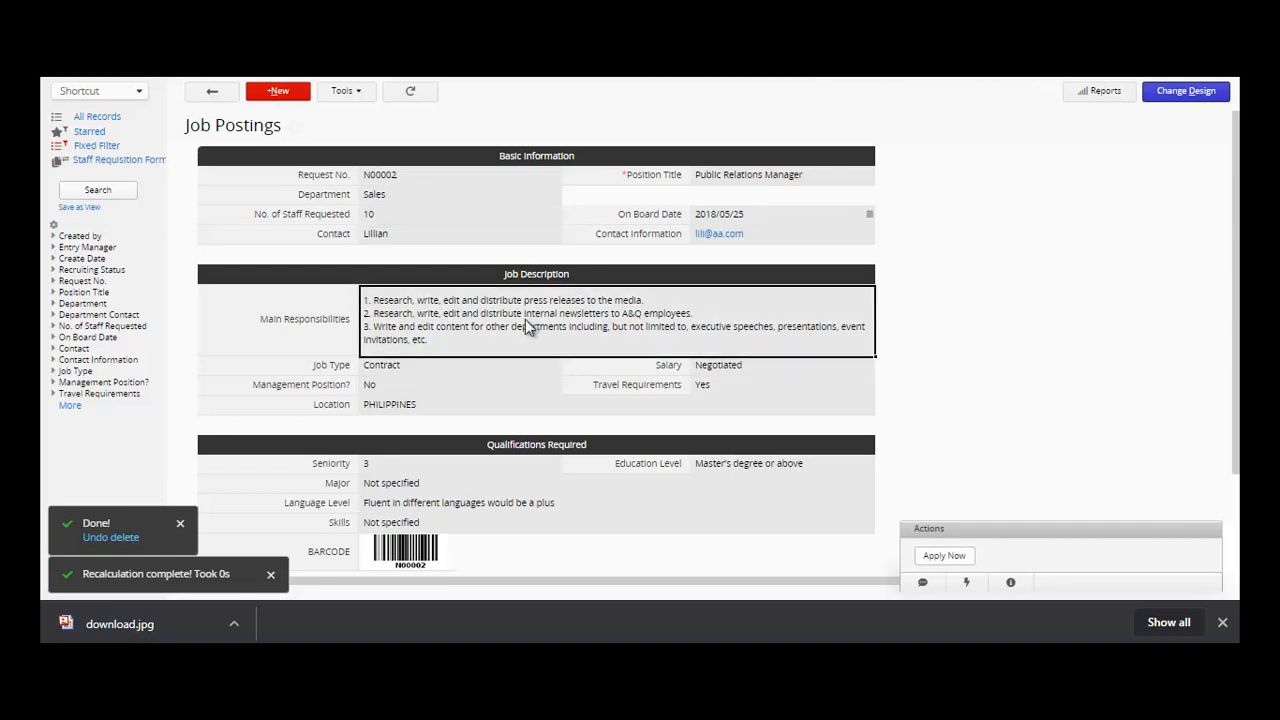
{"action": "left_click", "coordinate": [511, 368]}
{"action": "left_click", "coordinate": [500, 387]}
{"action": "left_click", "coordinate": [515, 410]}
- Review the Seniority, Major, Skills and Education Level requirements, then apply for the N00002 posting
{"action": "left_click_drag", "start_coordinate": [1238, 325], "coordinate": [1238, 393]}
{"action": "left_click", "coordinate": [458, 386]}
{"action": "left_click", "coordinate": [458, 402]}
{"action": "left_click", "coordinate": [460, 438]}
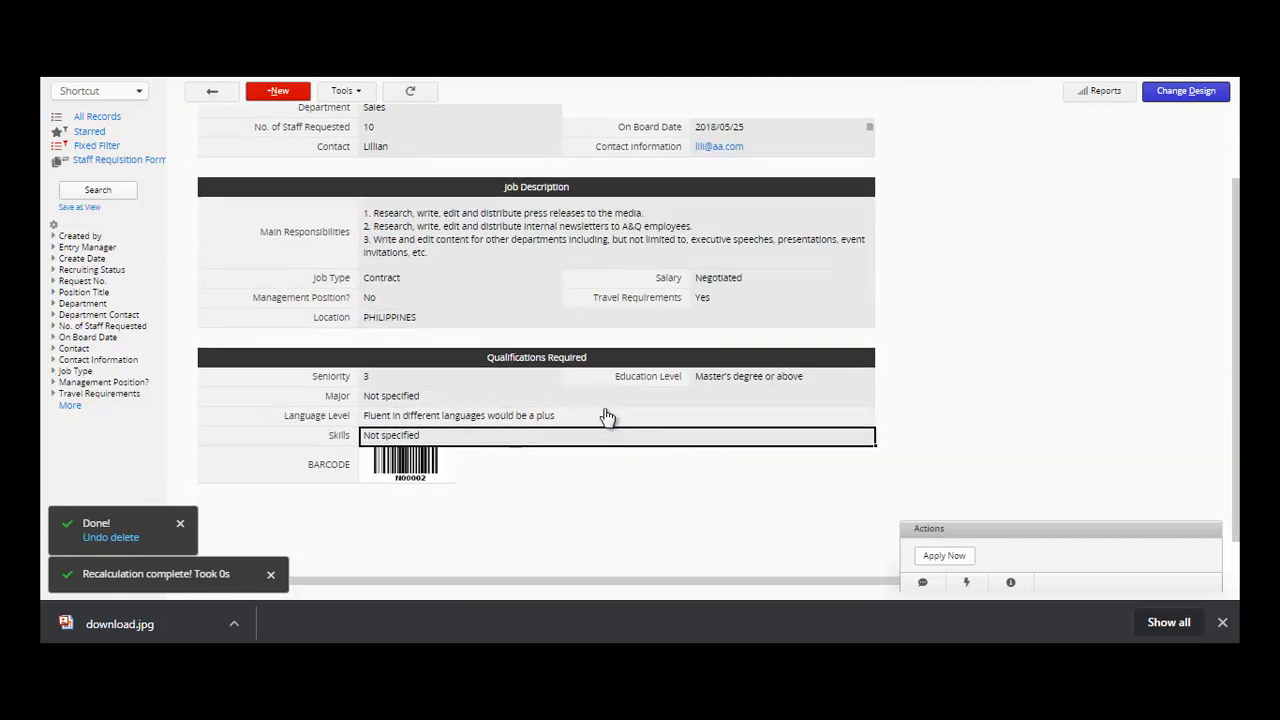
{"action": "left_click", "coordinate": [720, 386]}
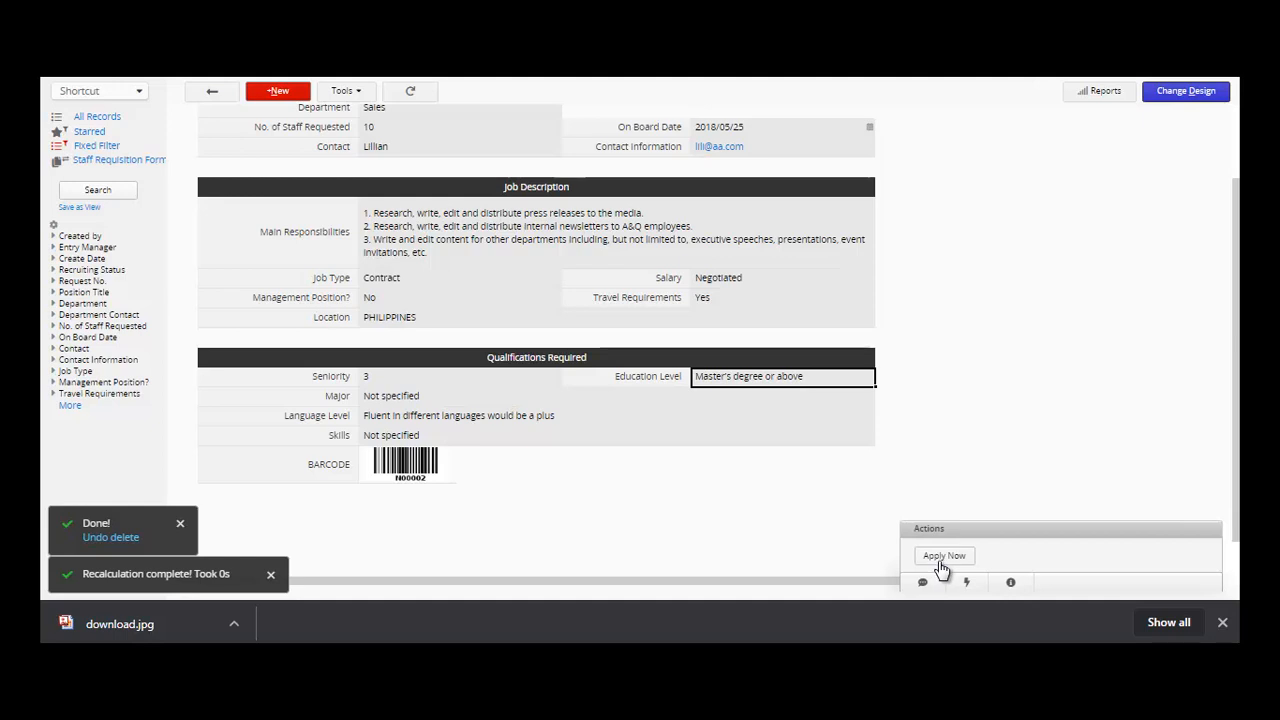
{"action": "left_click", "coordinate": [941, 562]}
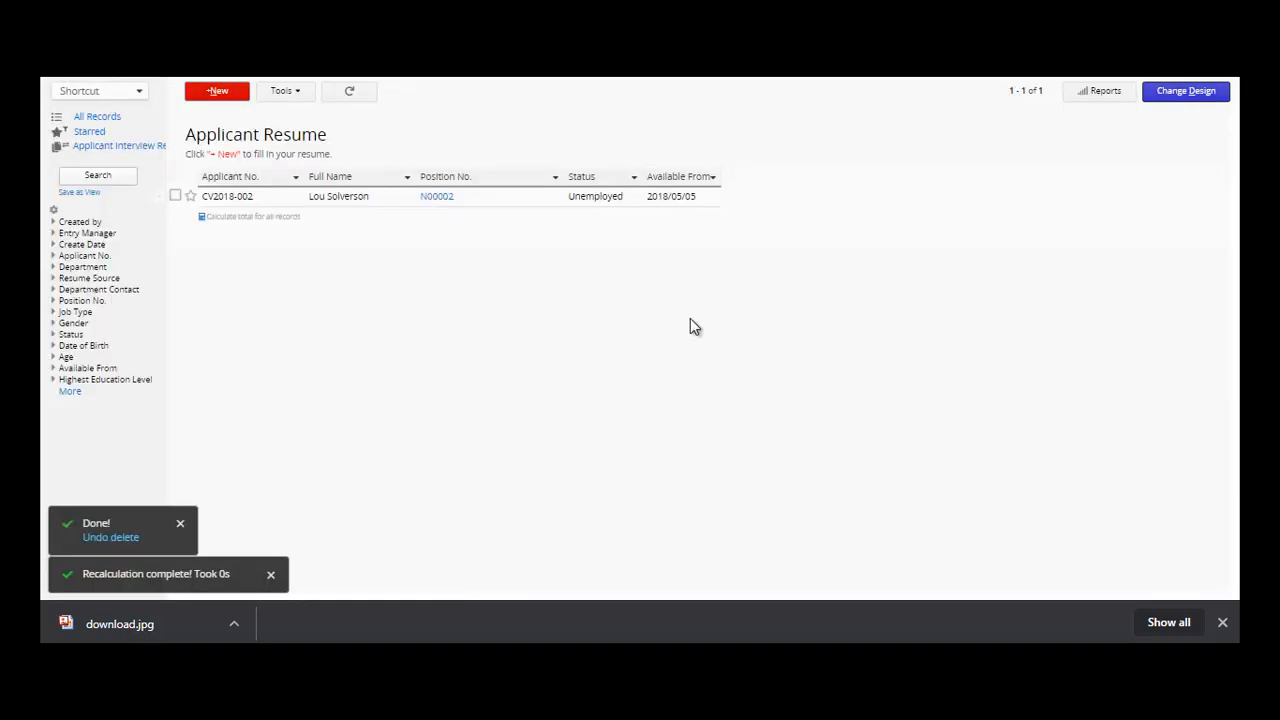
- Open resume CV2018-002, drop a portrait image onto its Photo field, and save
{"action": "left_click", "coordinate": [267, 198]}
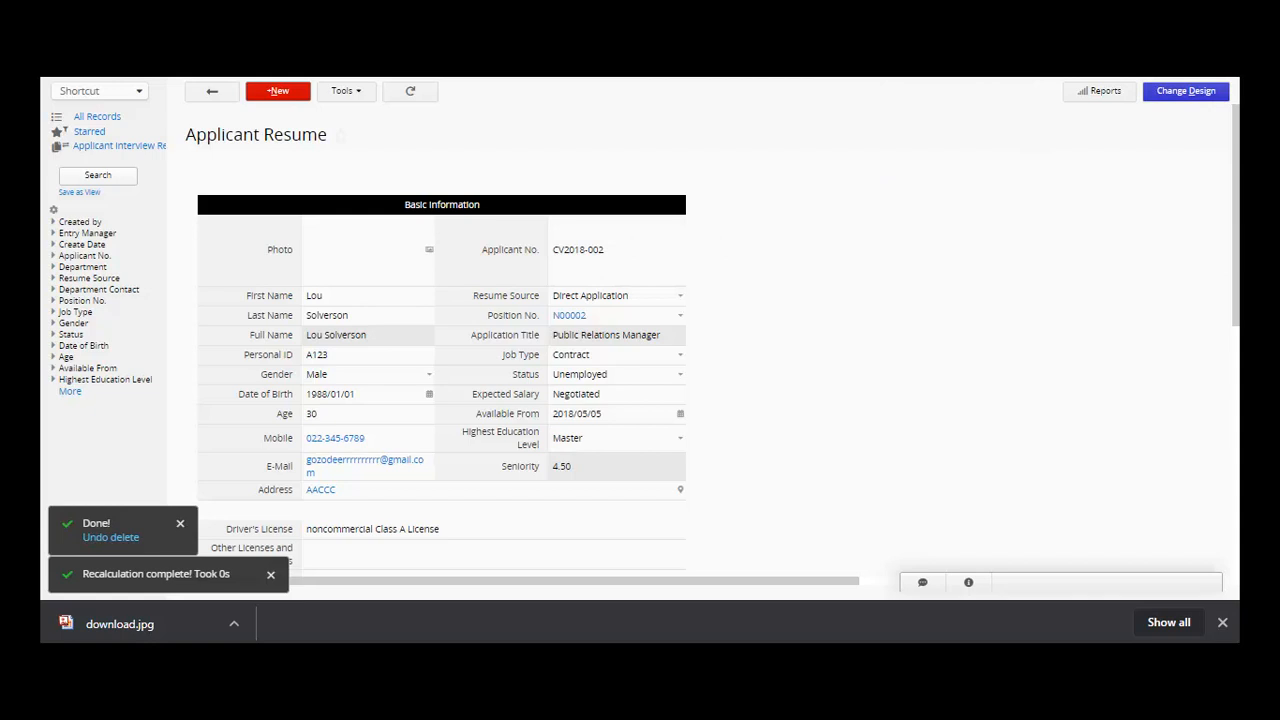
{"action": "left_click_drag", "start_coordinate": [120, 624], "coordinate": [366, 250]}
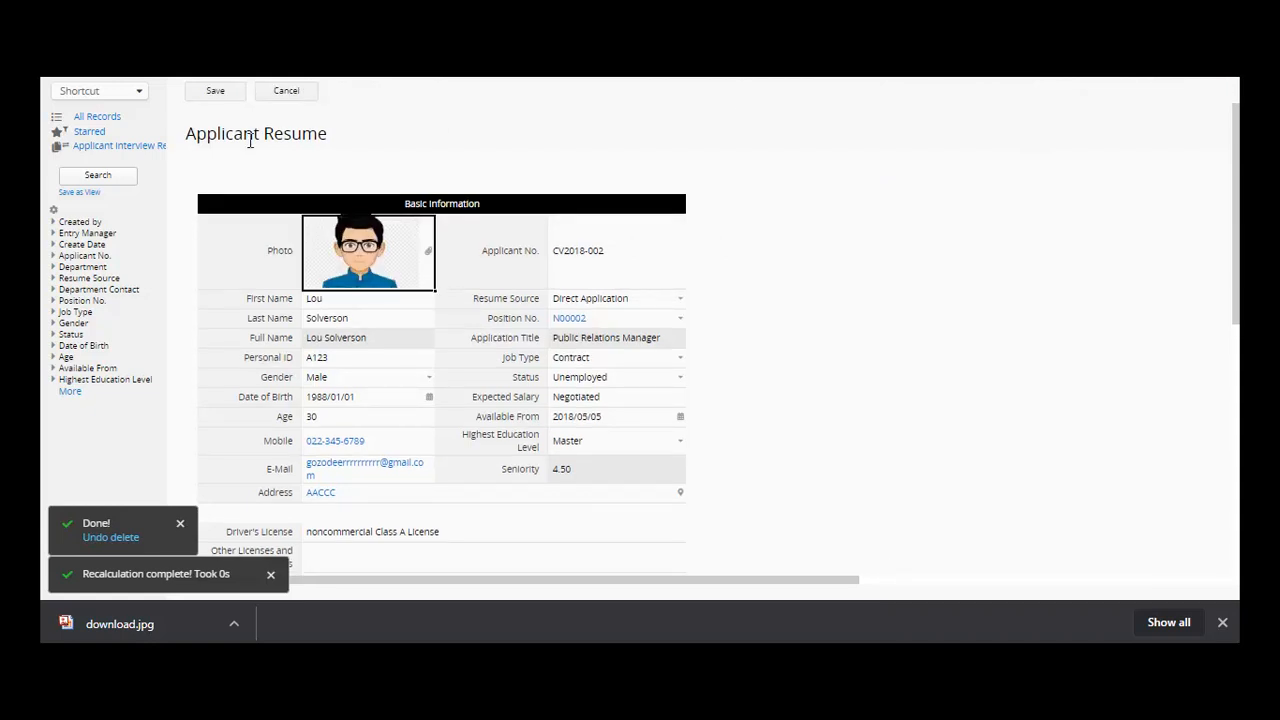
{"action": "left_click", "coordinate": [214, 92]}
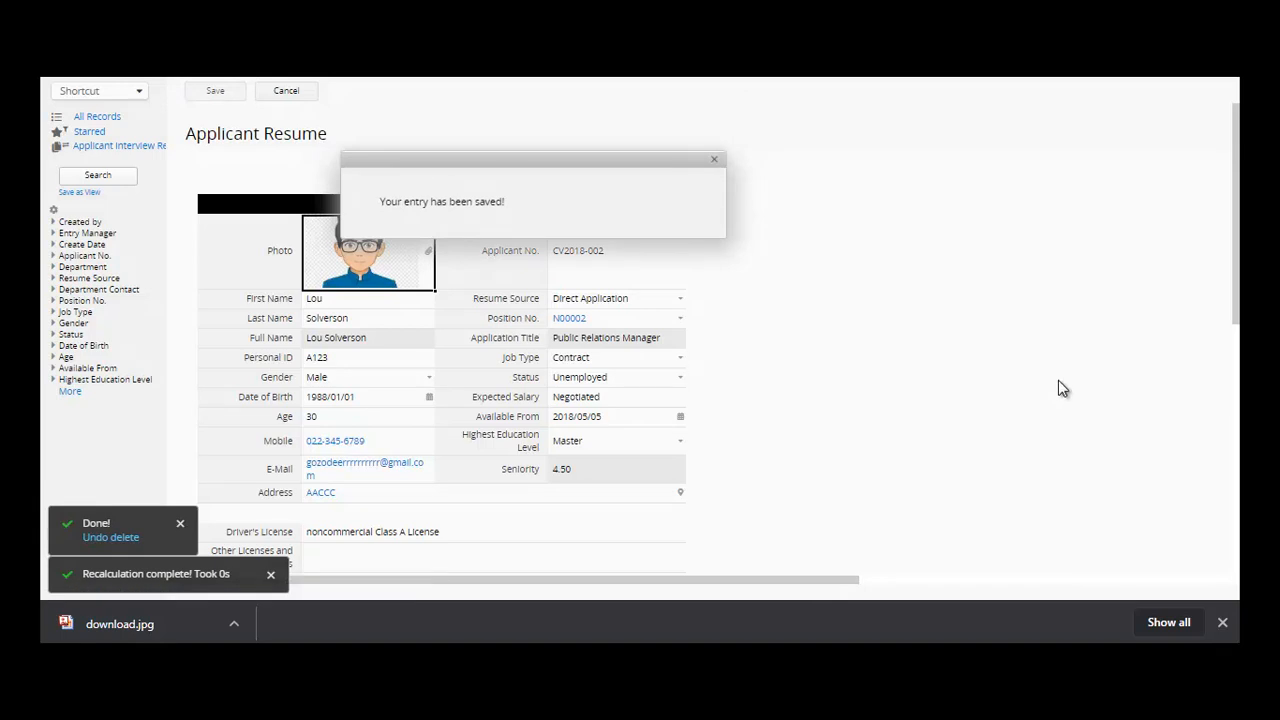
{"action": "left_click_drag", "start_coordinate": [1230, 301], "coordinate": [1225, 322]}
{"action": "left_click_drag", "start_coordinate": [676, 594], "coordinate": [465, 600]}
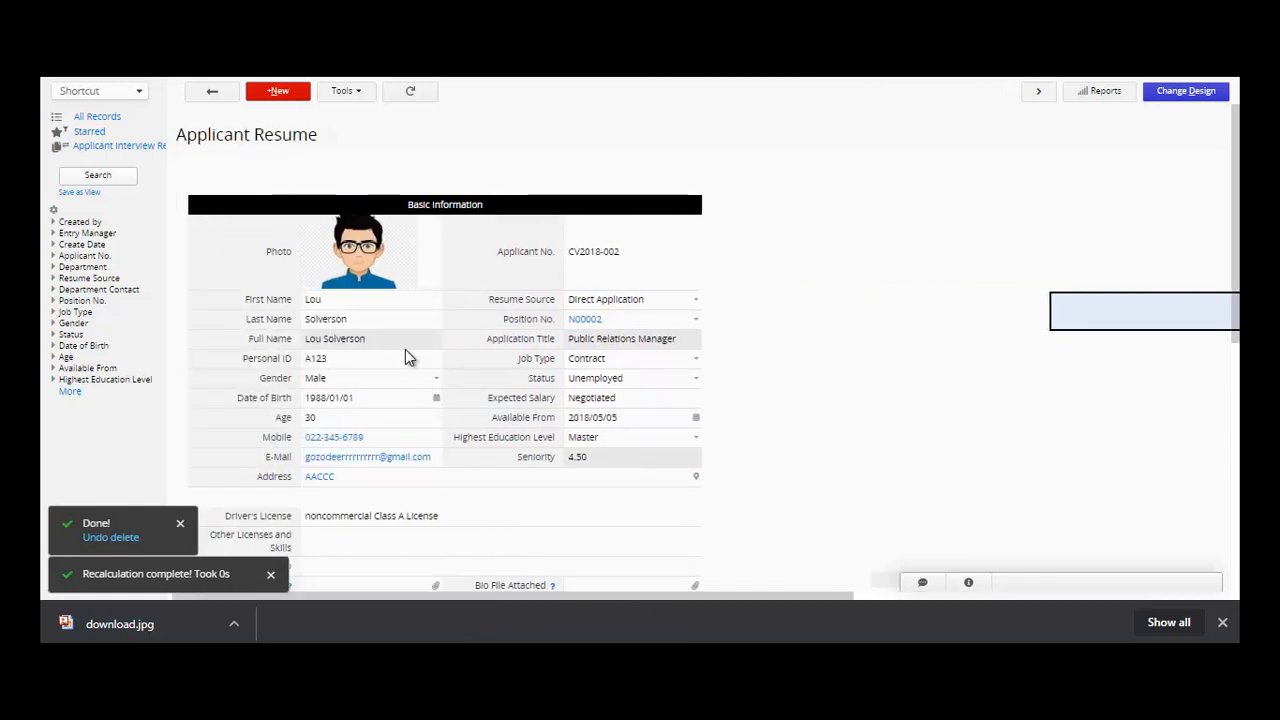
{"action": "left_click", "coordinate": [585, 322]}
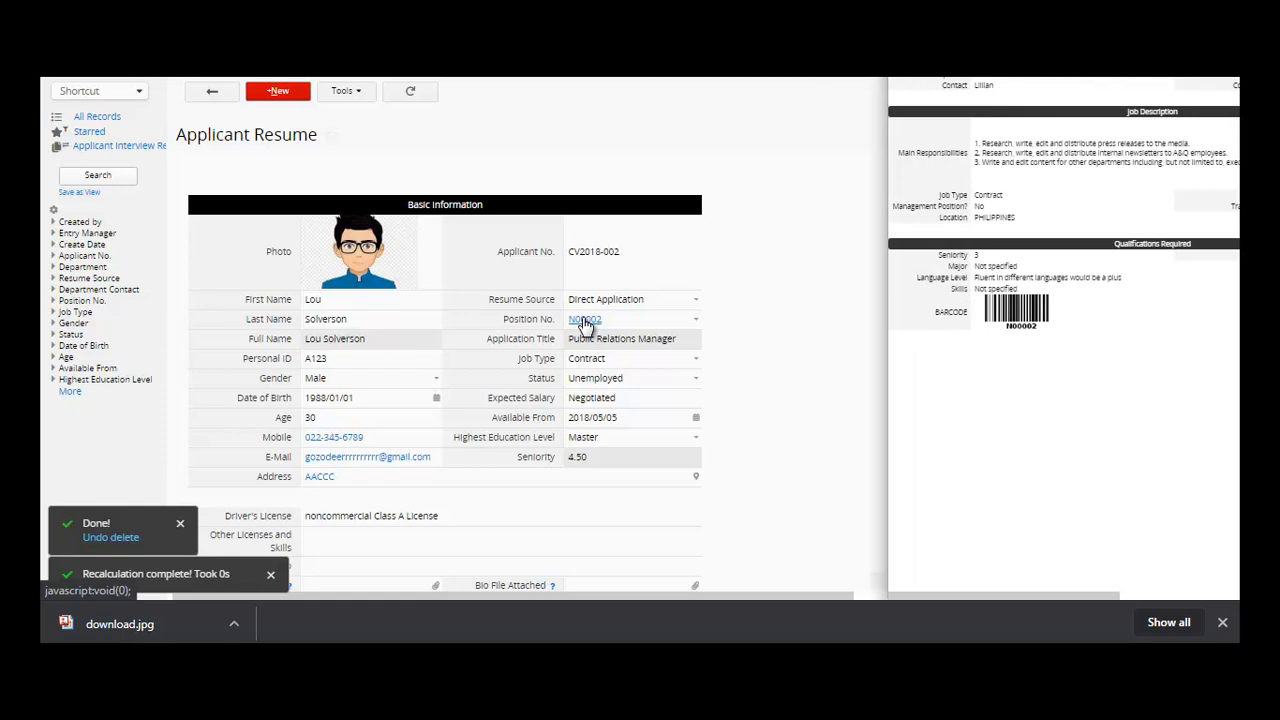
{"action": "left_click", "coordinate": [813, 484]}
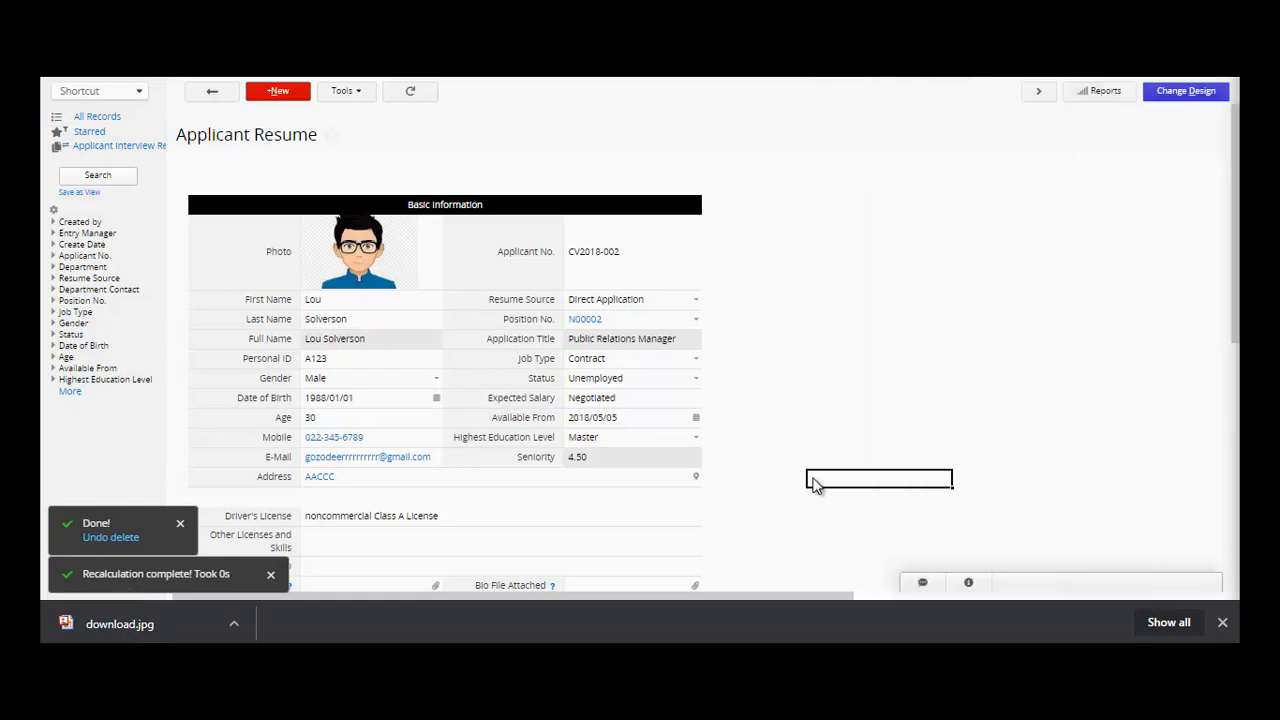
{"action": "left_click", "coordinate": [585, 321]}
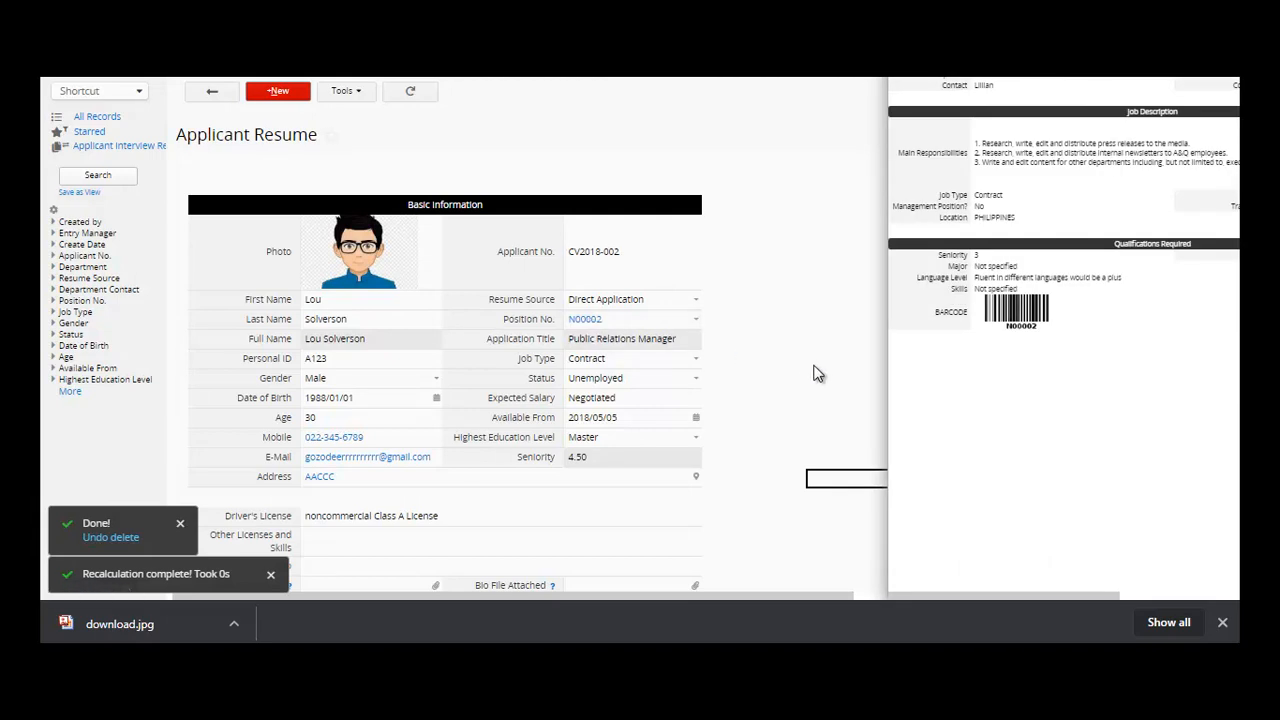
{"action": "left_click", "coordinate": [797, 390]}
{"action": "scroll", "coordinate": [797, 390], "scroll_direction": "down", "scroll_amount": 2}
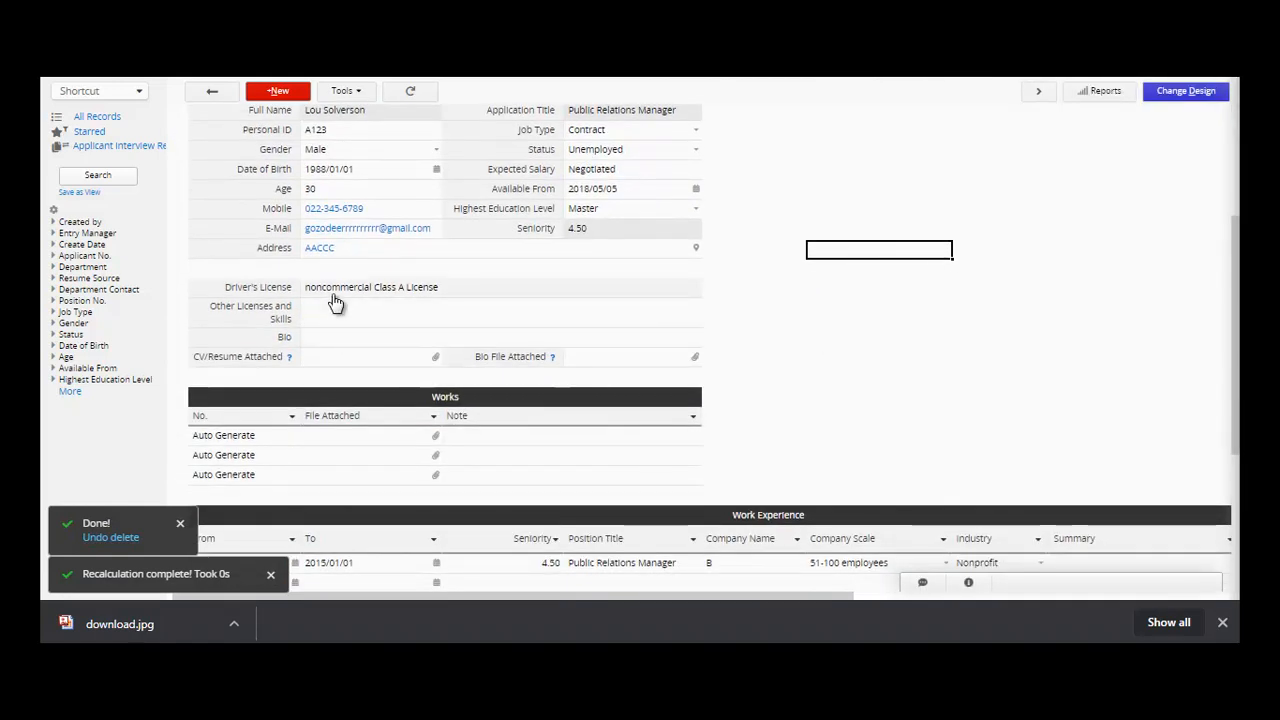
- Review the license, skills, bio and attachment fields, cancelling a file attachment for the first Works row
{"action": "left_click", "coordinate": [335, 289]}
{"action": "scroll", "coordinate": [1236, 280], "scroll_direction": "right", "scroll_amount": 3}
{"action": "left_click_drag", "start_coordinate": [751, 596], "coordinate": [532, 597]}
{"action": "left_click", "coordinate": [378, 318]}
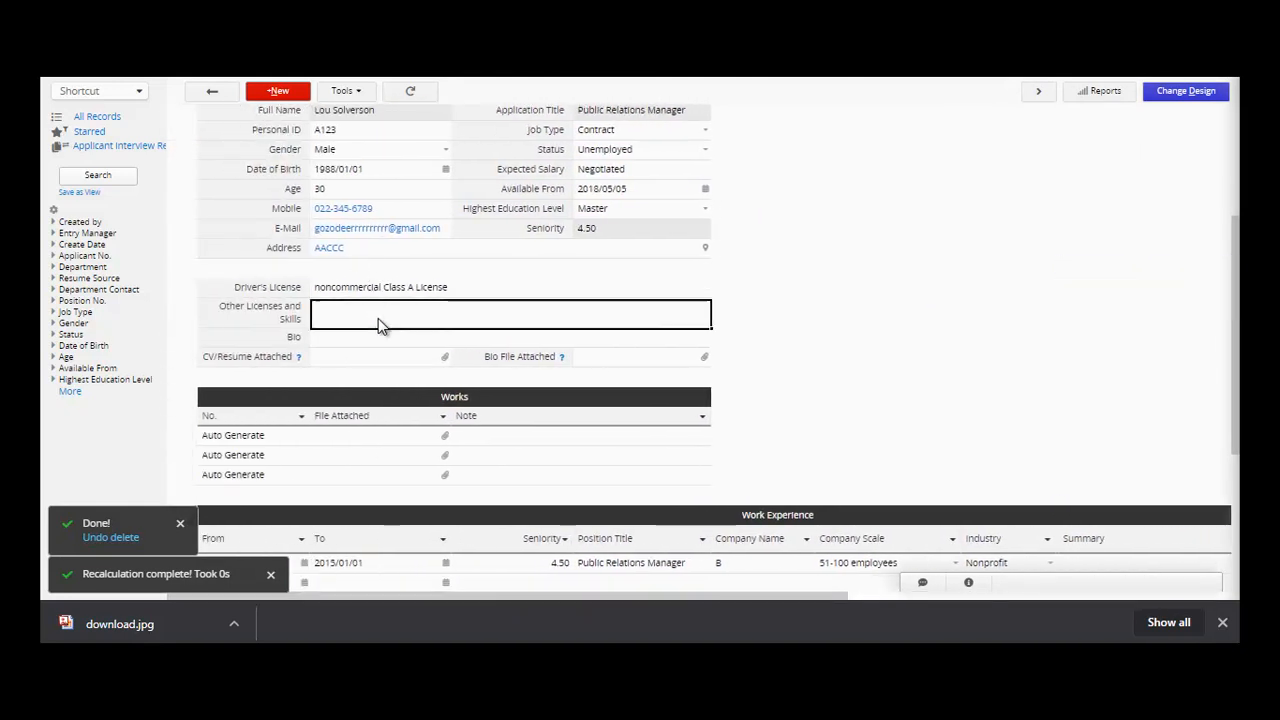
{"action": "left_click", "coordinate": [376, 340]}
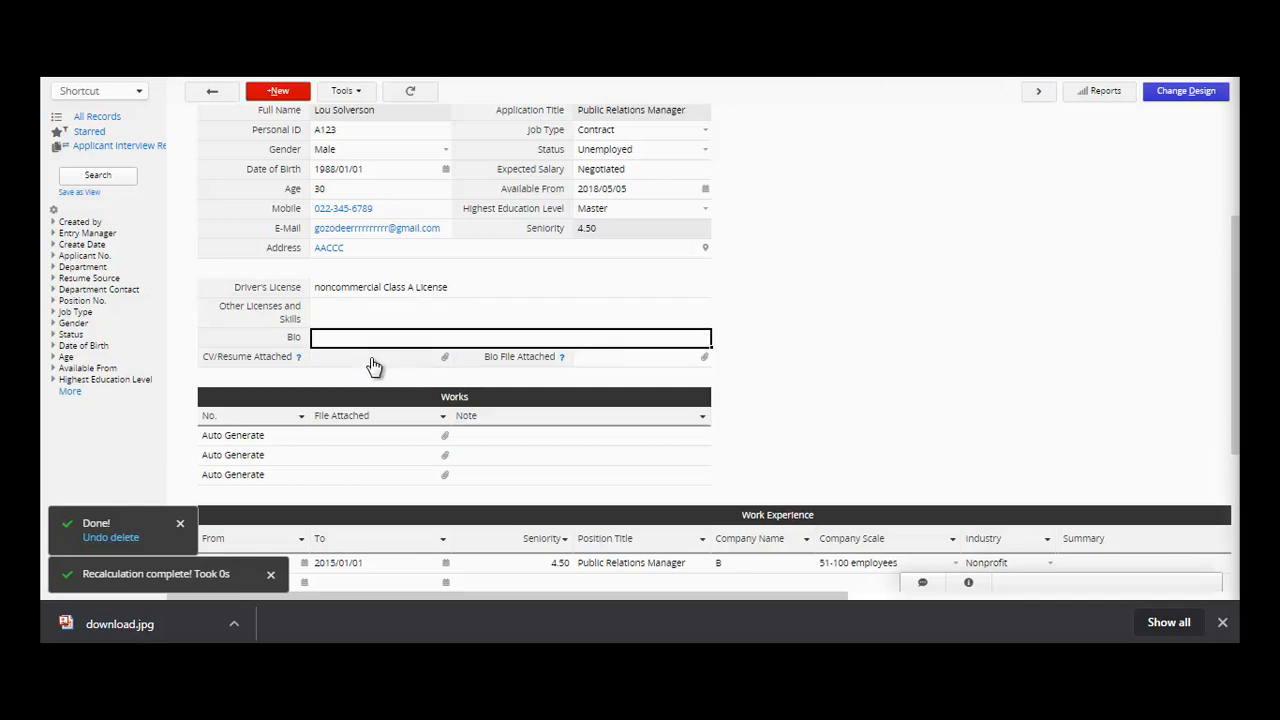
{"action": "left_click", "coordinate": [370, 362]}
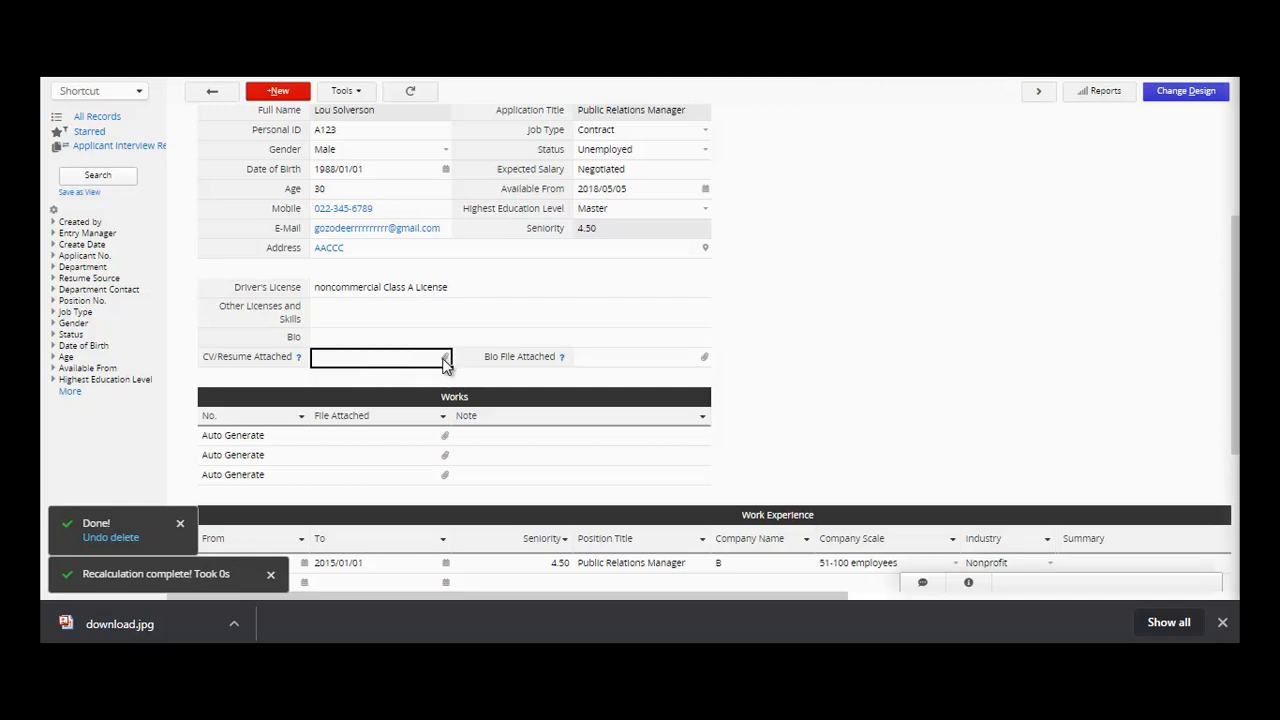
{"action": "left_click", "coordinate": [620, 362]}
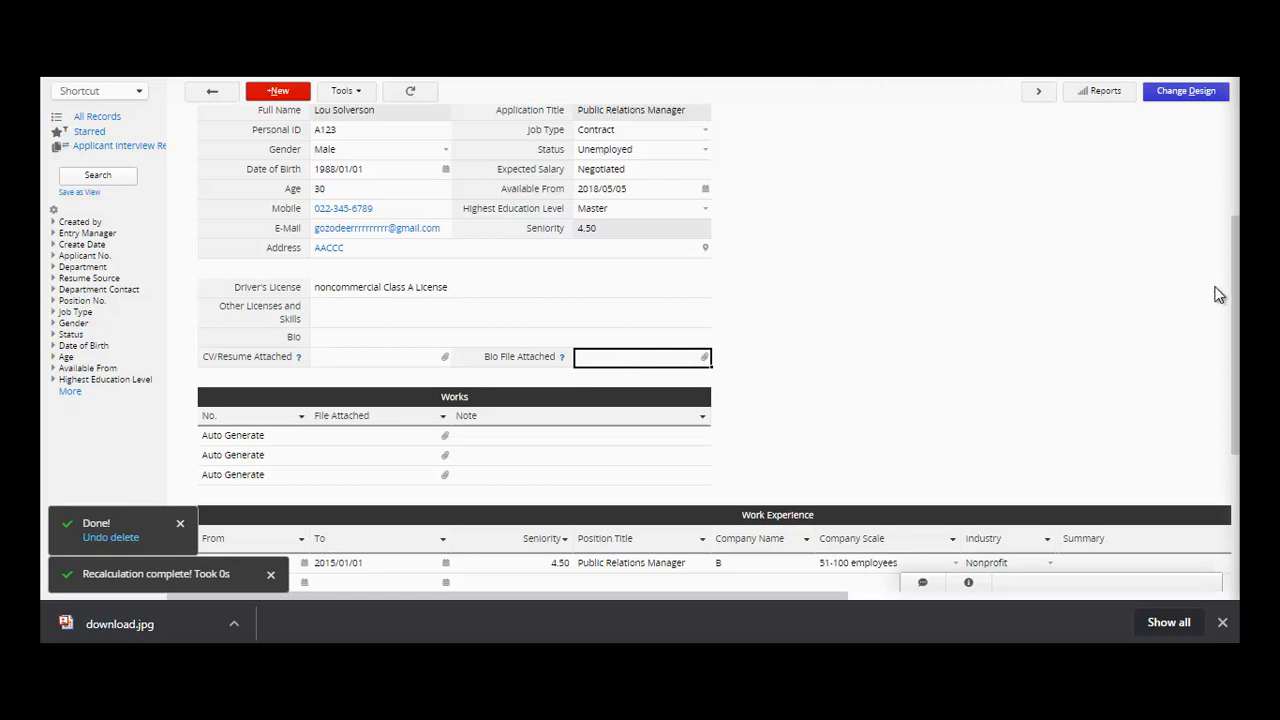
{"action": "left_click", "coordinate": [444, 437]}
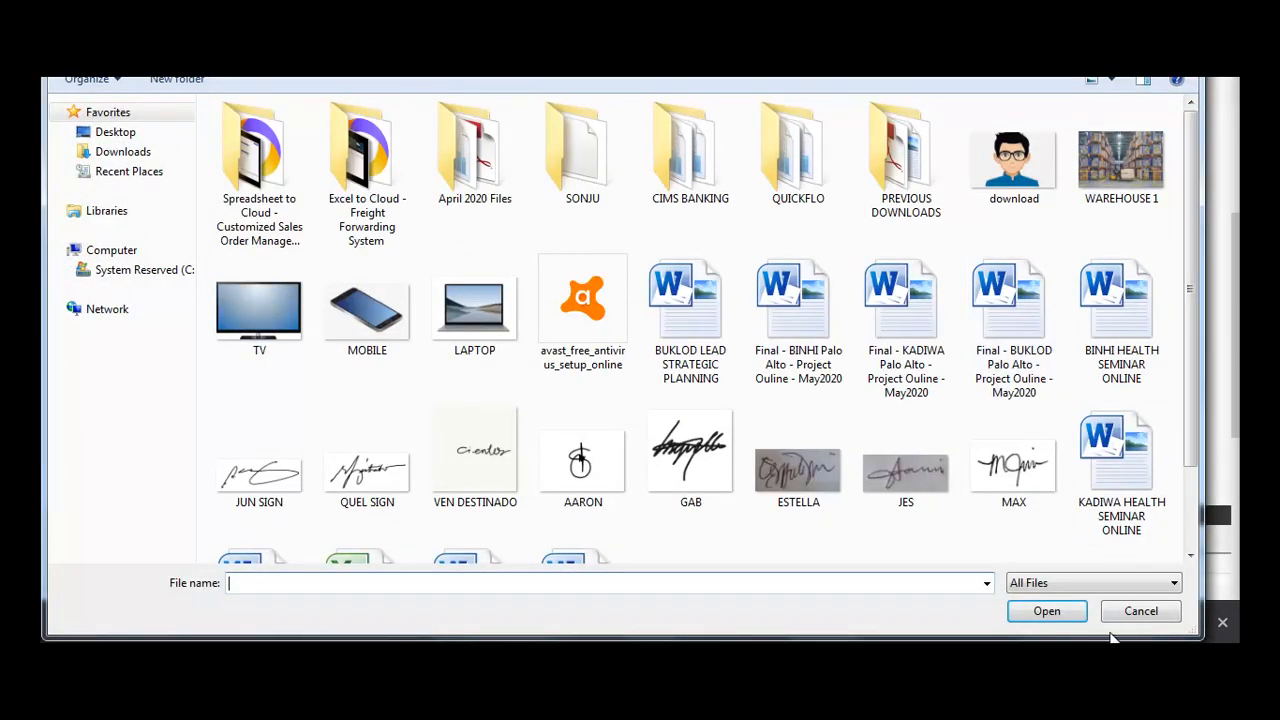
{"action": "left_click", "coordinate": [1138, 612]}
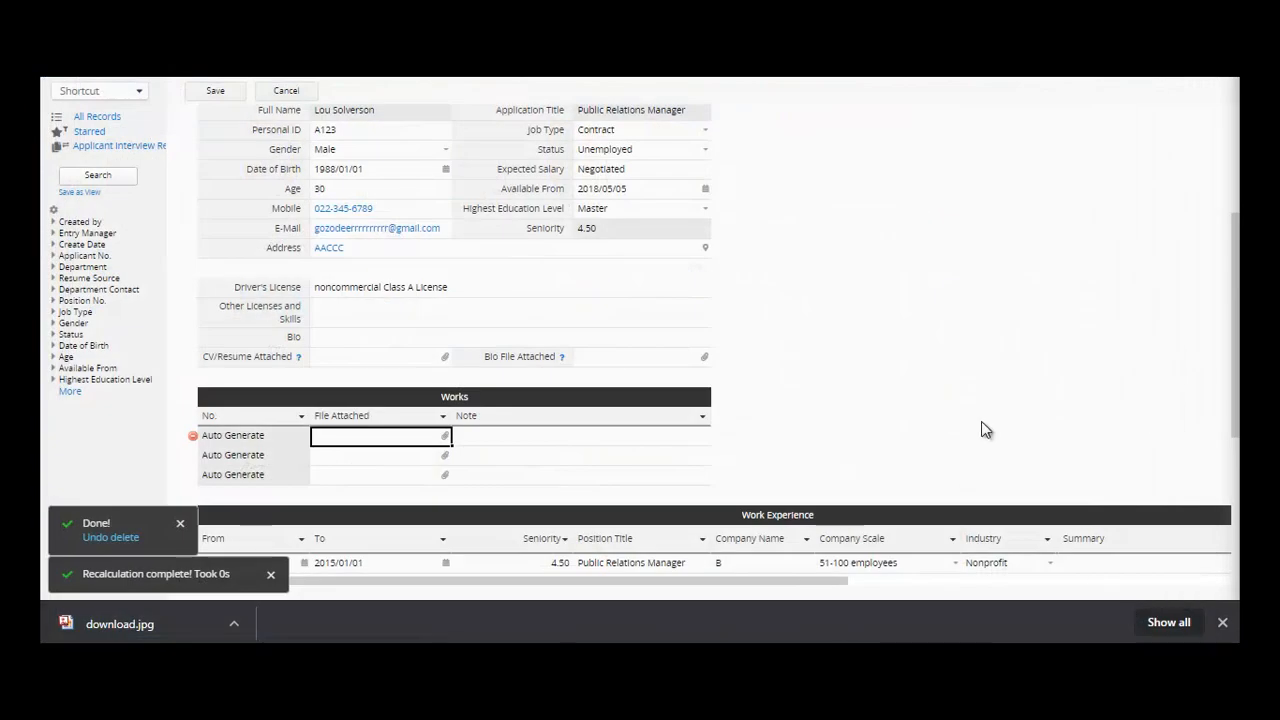
- Check the Work Experience and Master's in Communication education entries, then save the resume
{"action": "left_click_drag", "start_coordinate": [1236, 344], "coordinate": [1238, 472]}
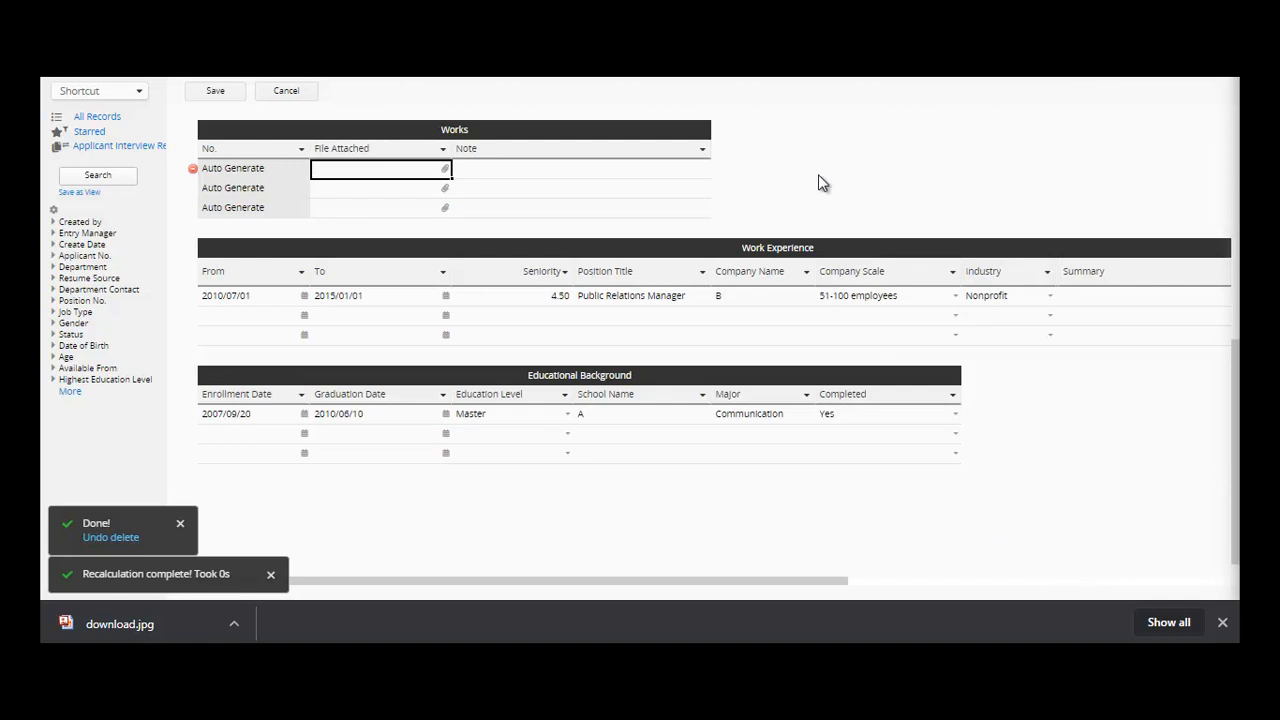
{"action": "left_click", "coordinate": [639, 295]}
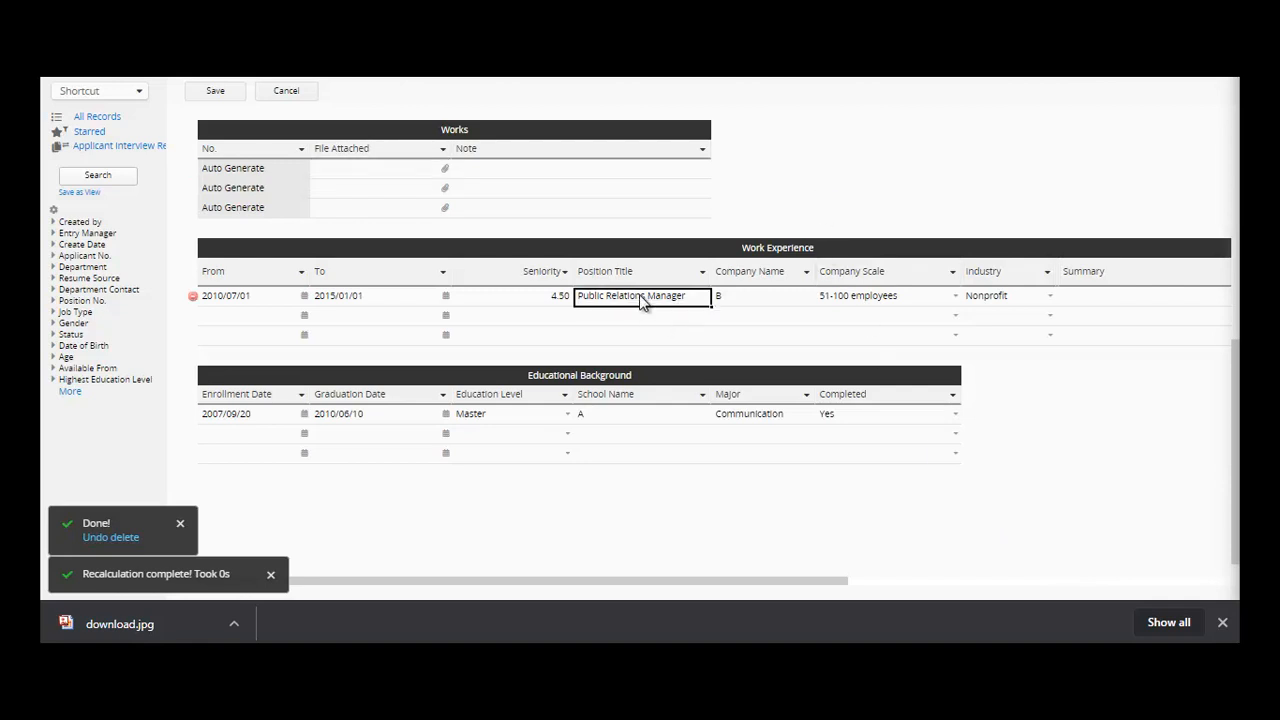
{"action": "left_click", "coordinate": [795, 300]}
{"action": "left_click", "coordinate": [855, 300]}
{"action": "left_click", "coordinate": [1030, 298]}
{"action": "left_click", "coordinate": [1084, 300]}
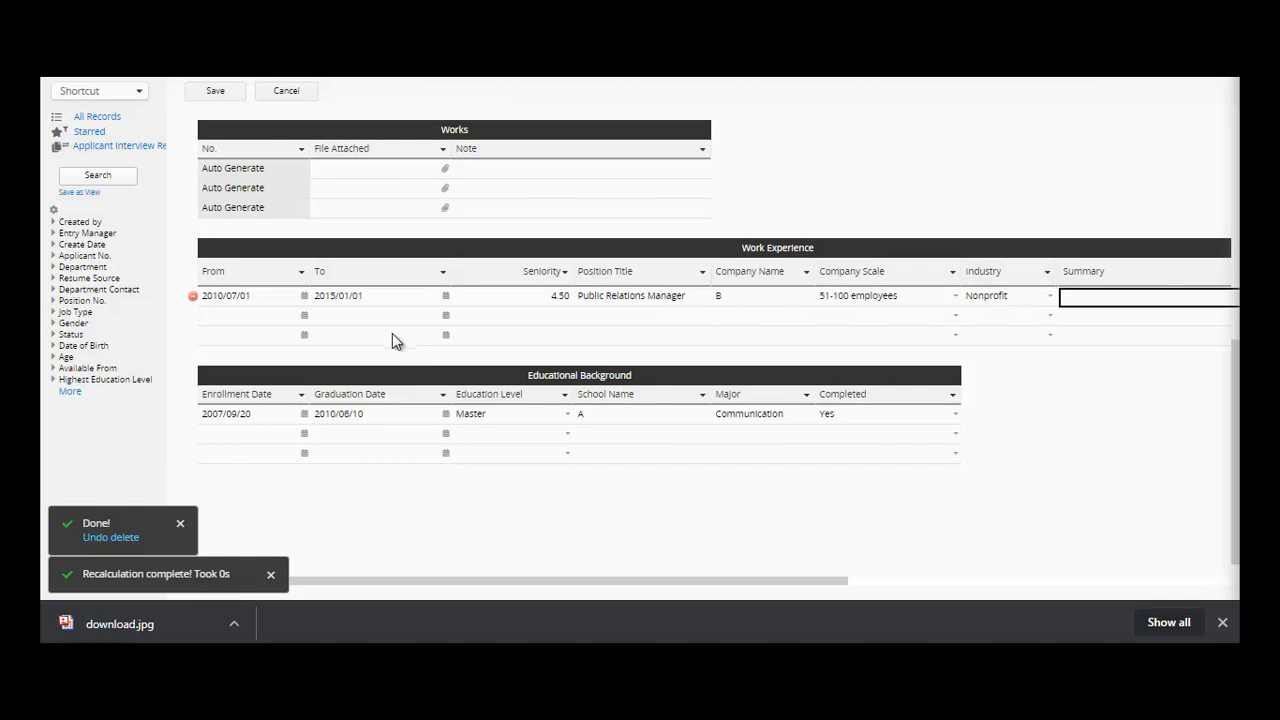
{"action": "left_click", "coordinate": [398, 421]}
{"action": "left_click", "coordinate": [530, 418]}
{"action": "left_click", "coordinate": [685, 420]}
{"action": "left_click", "coordinate": [740, 422]}
{"action": "left_click", "coordinate": [862, 425]}
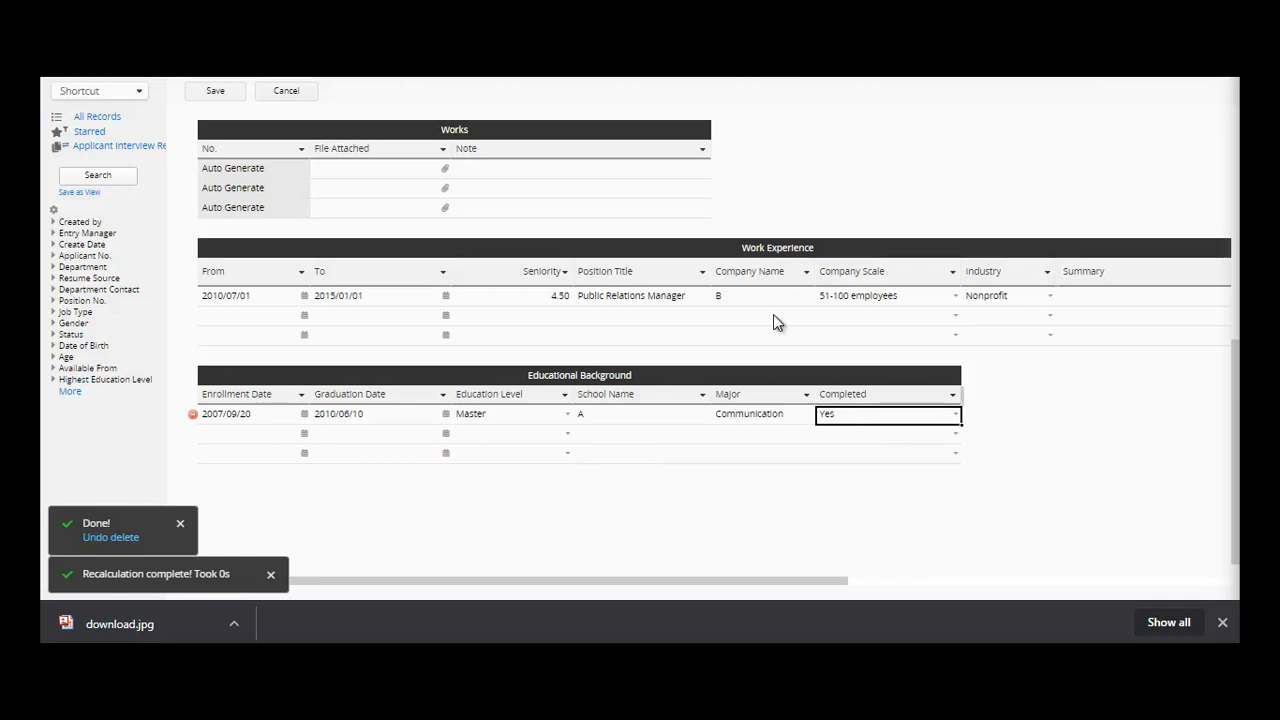
{"action": "left_click", "coordinate": [230, 92]}
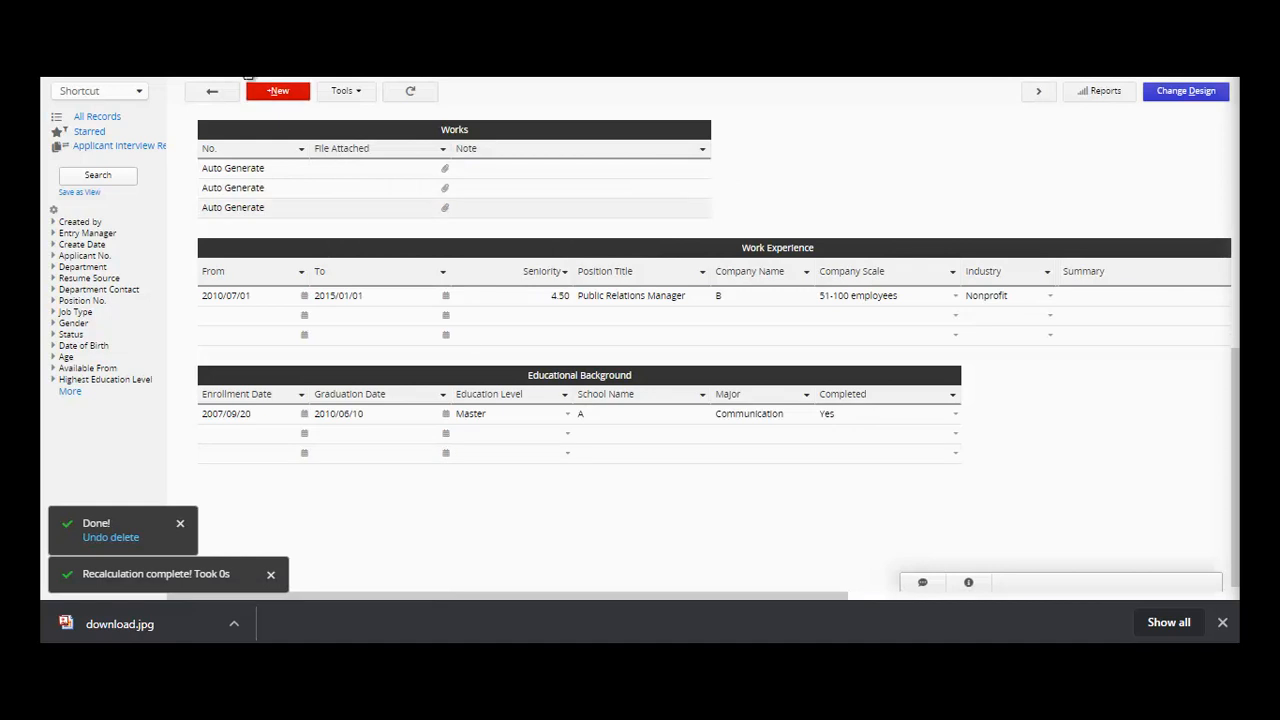
- On the Applicant Interview Record sheet, preview linked posting N00002, then open the applicant's record
{"action": "mouse_move", "coordinate": [248, 79]}
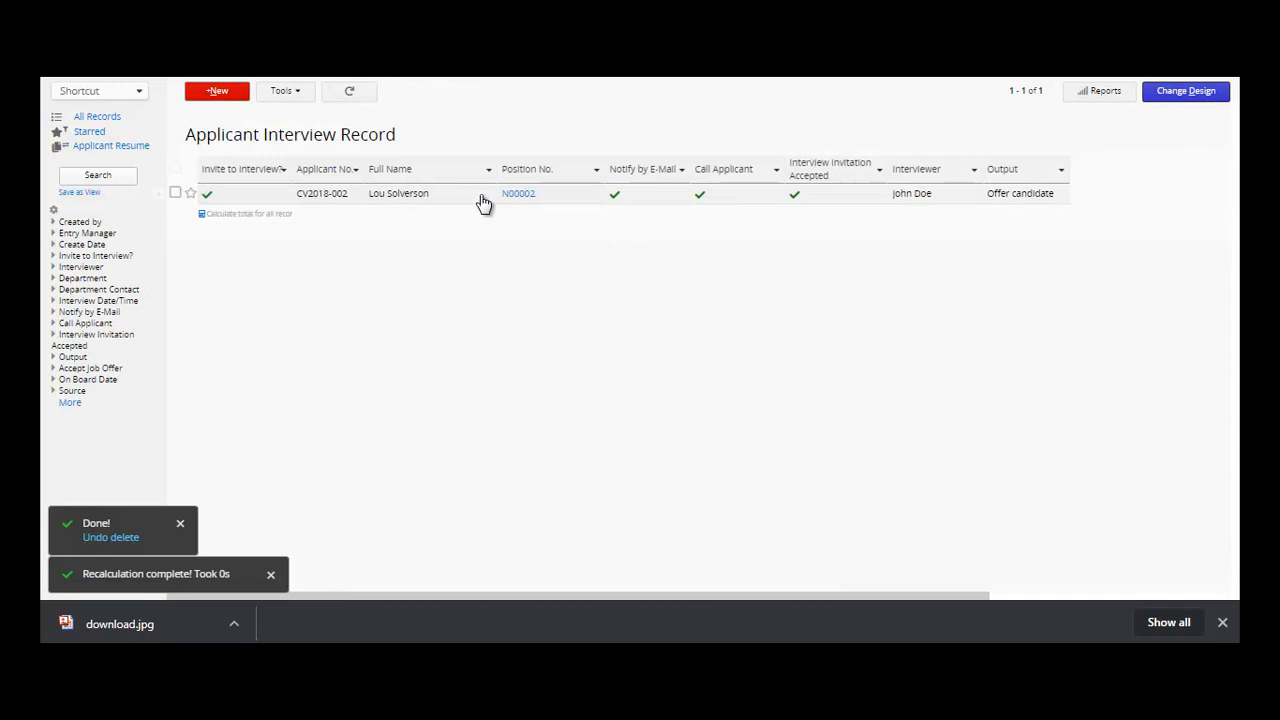
{"action": "left_click", "coordinate": [530, 204]}
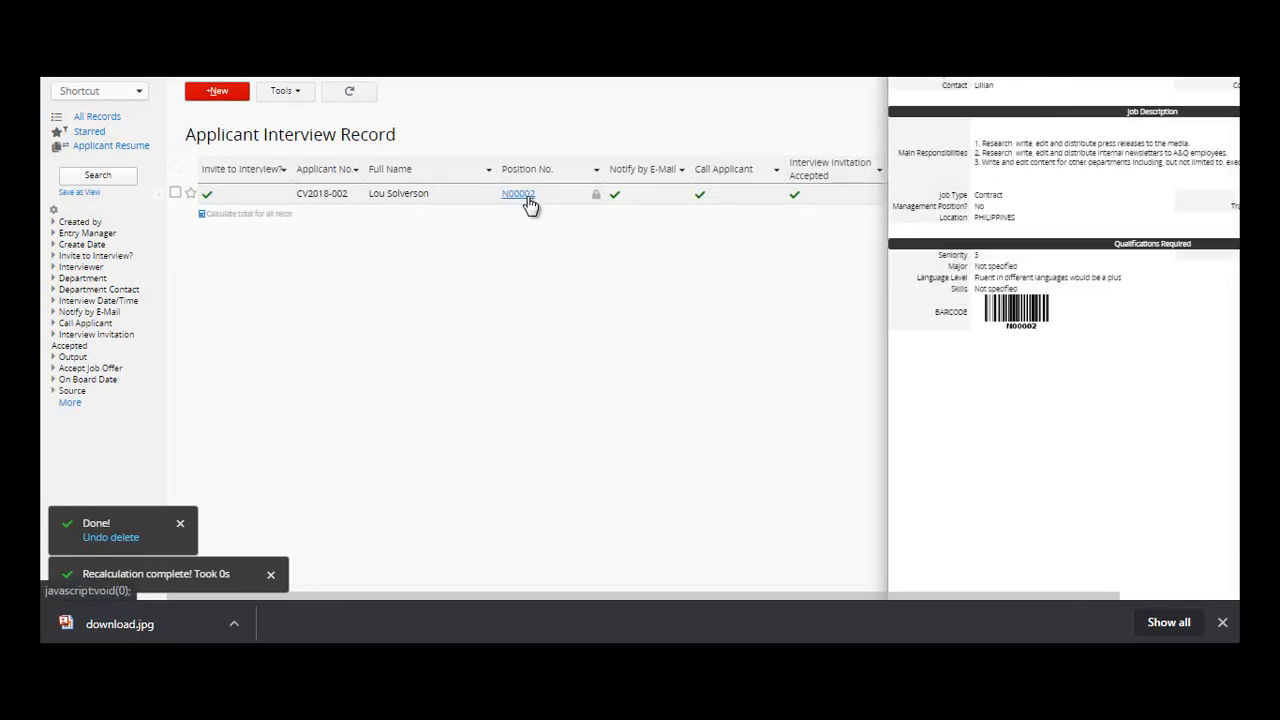
{"action": "left_click", "coordinate": [268, 200]}
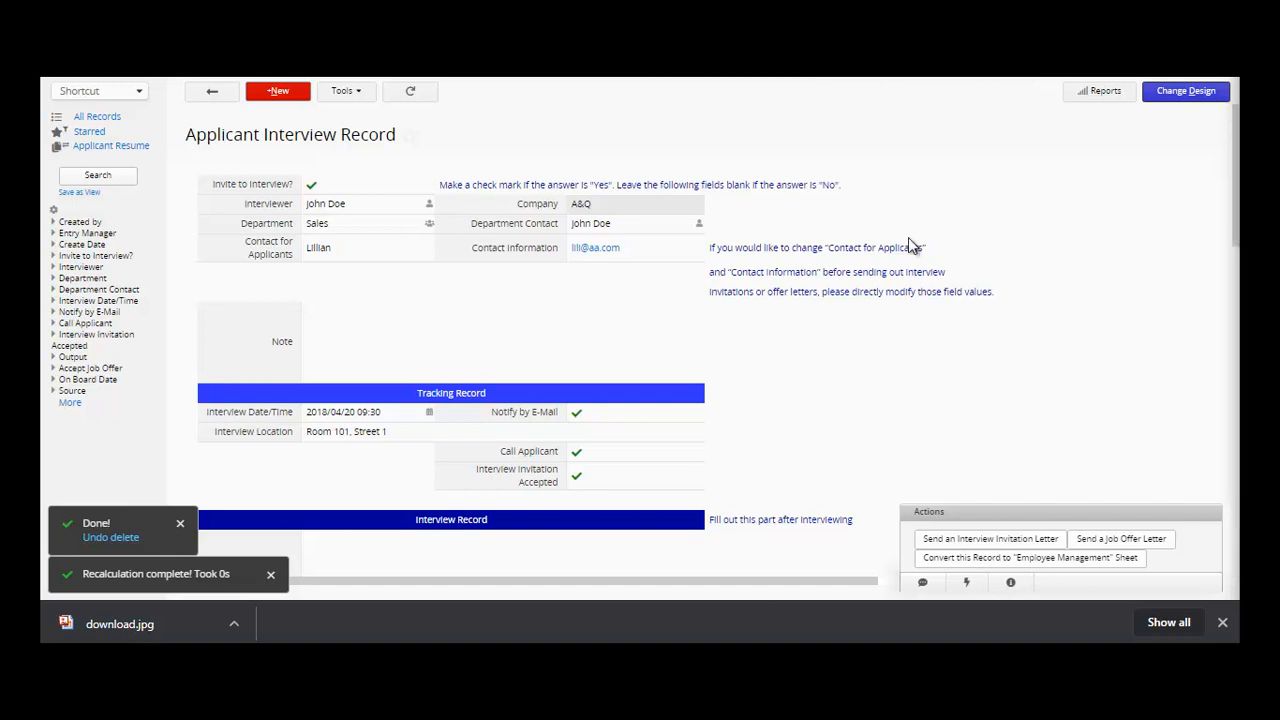
{"action": "left_click", "coordinate": [374, 209]}
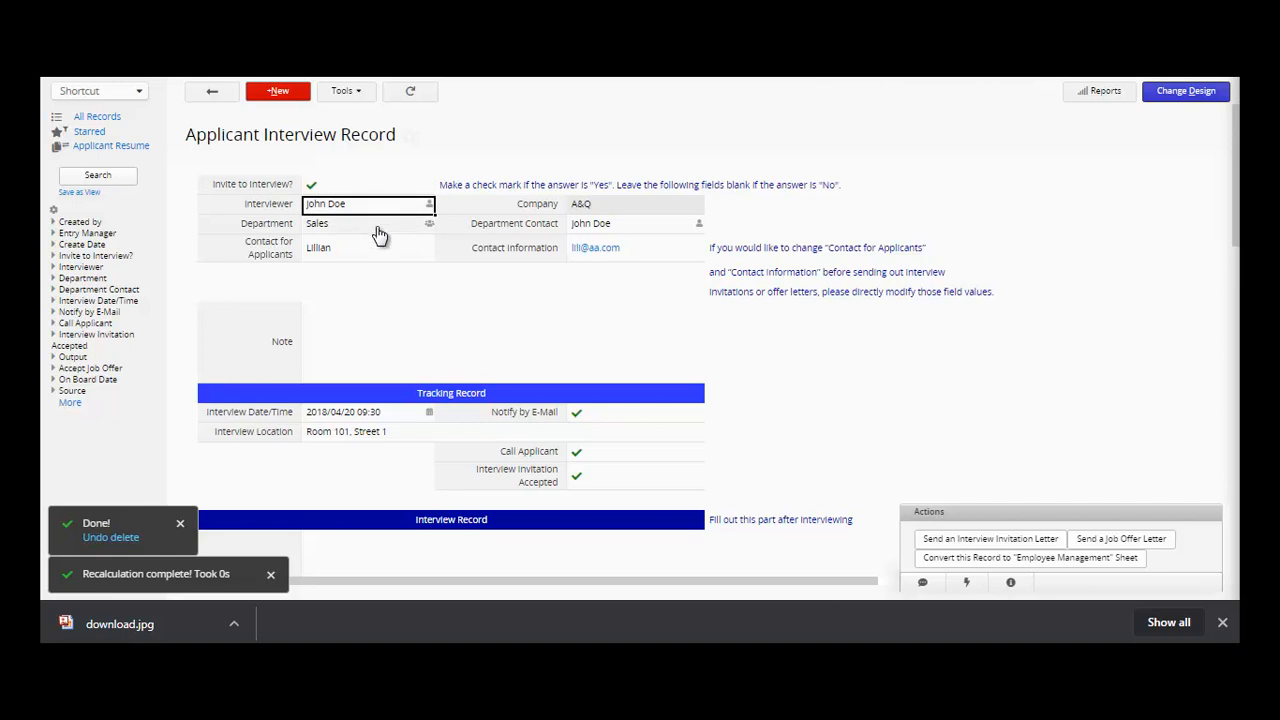
{"action": "left_click", "coordinate": [378, 226]}
{"action": "left_click", "coordinate": [380, 248]}
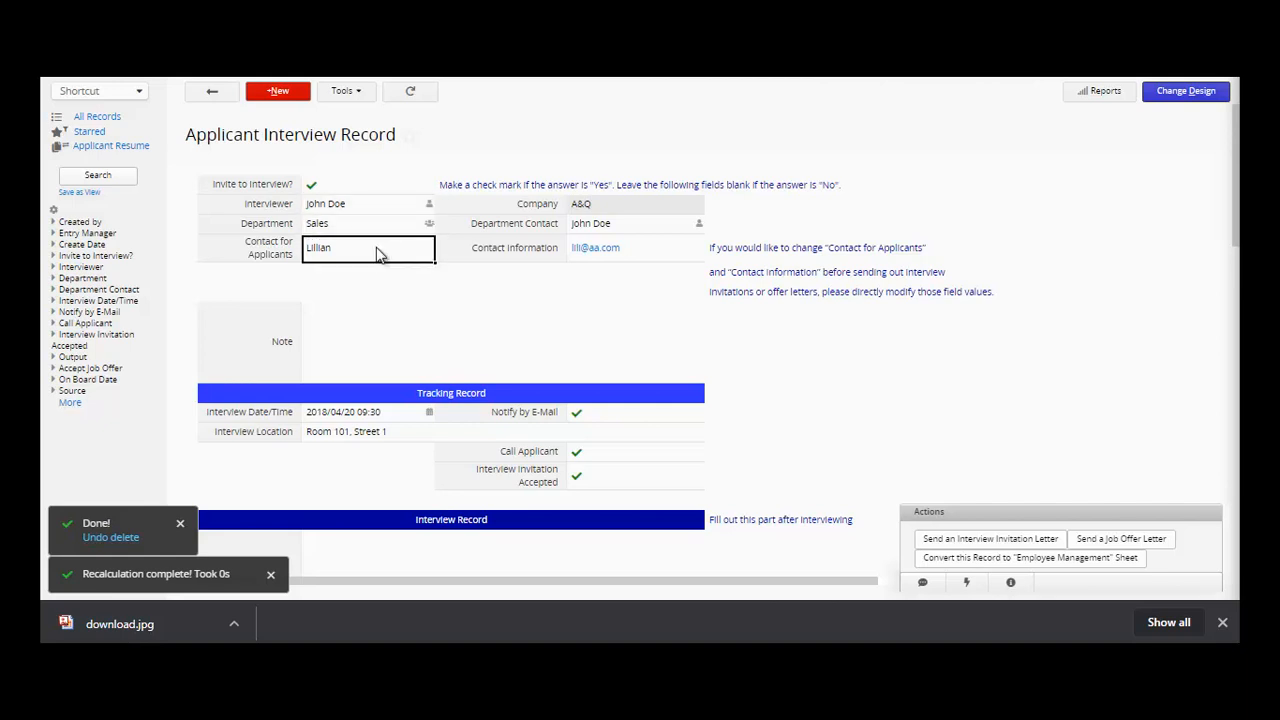
{"action": "left_click", "coordinate": [638, 205]}
{"action": "left_click", "coordinate": [645, 224]}
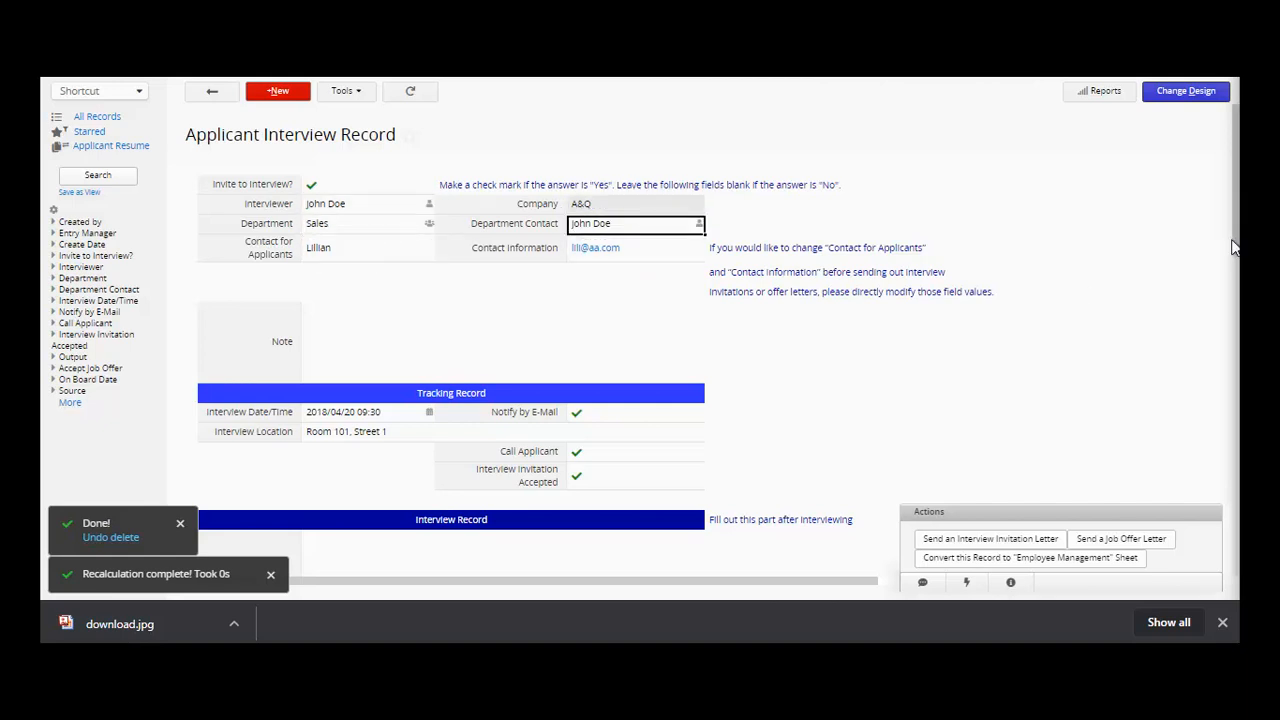
{"action": "scroll", "coordinate": [1236, 250], "scroll_direction": "down", "scroll_amount": 2}
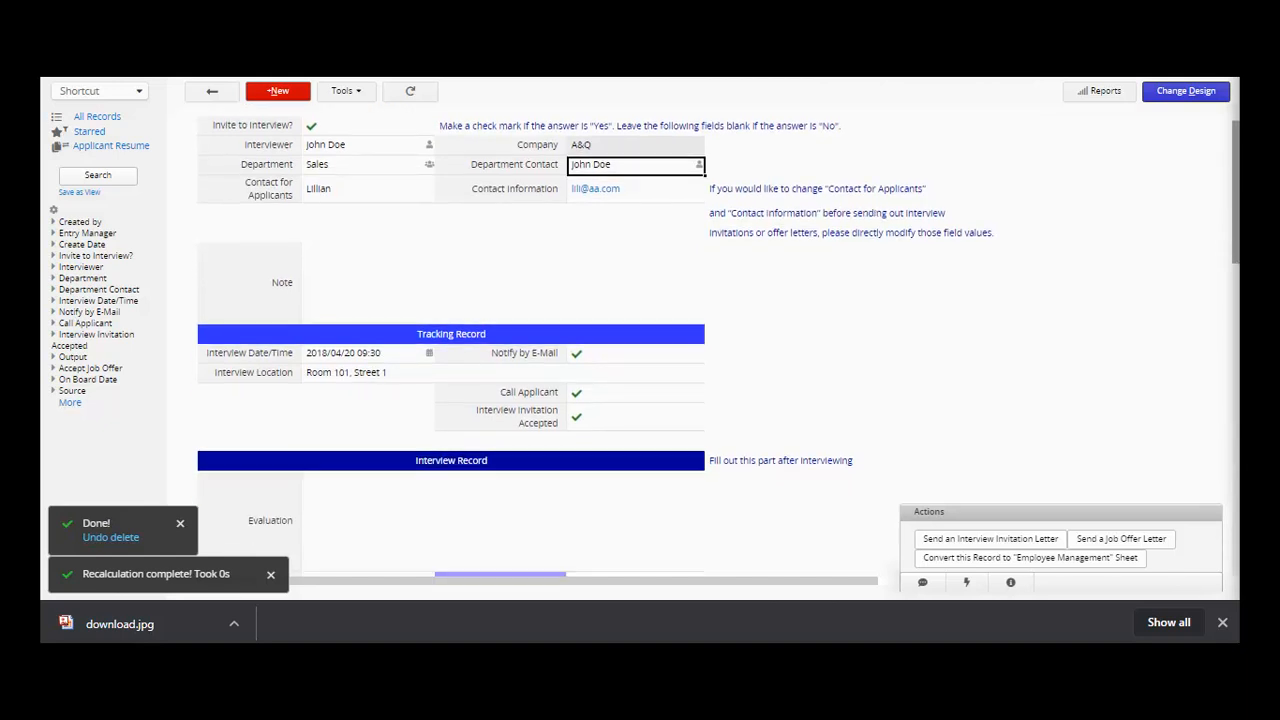
{"action": "scroll", "coordinate": [712, 330], "scroll_direction": "down", "scroll_amount": 1}
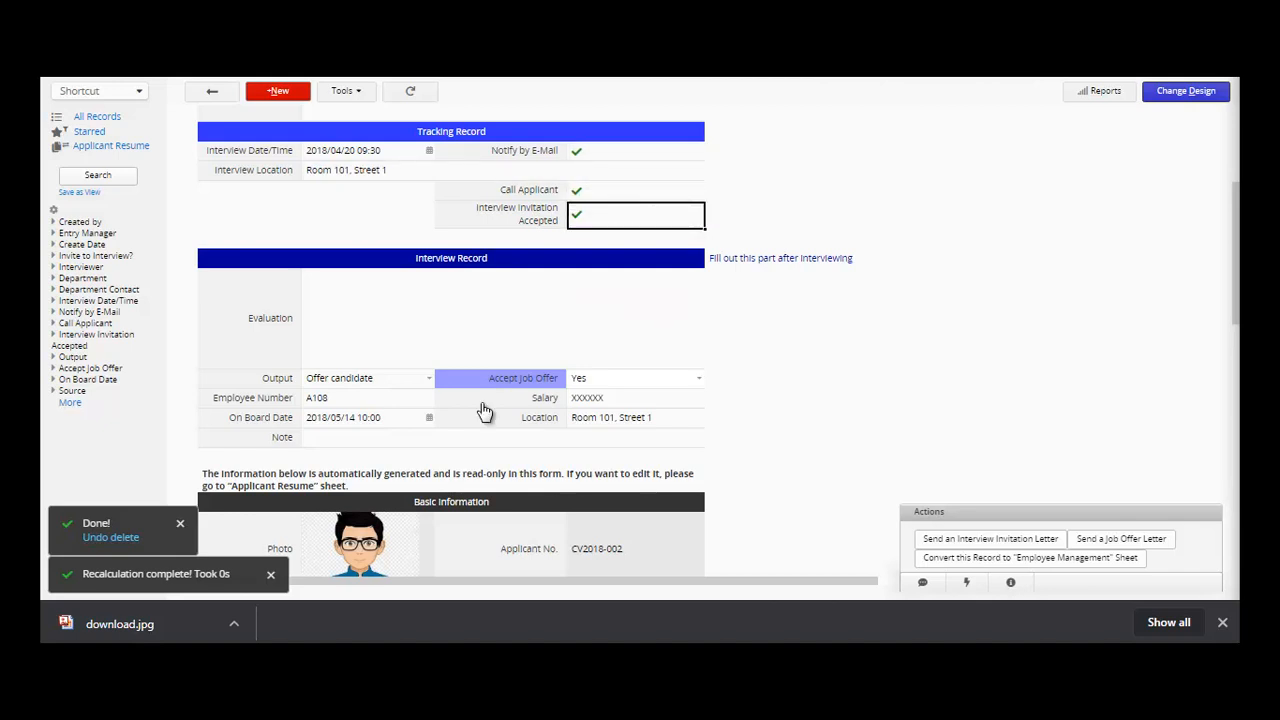
{"action": "left_click", "coordinate": [425, 383]}
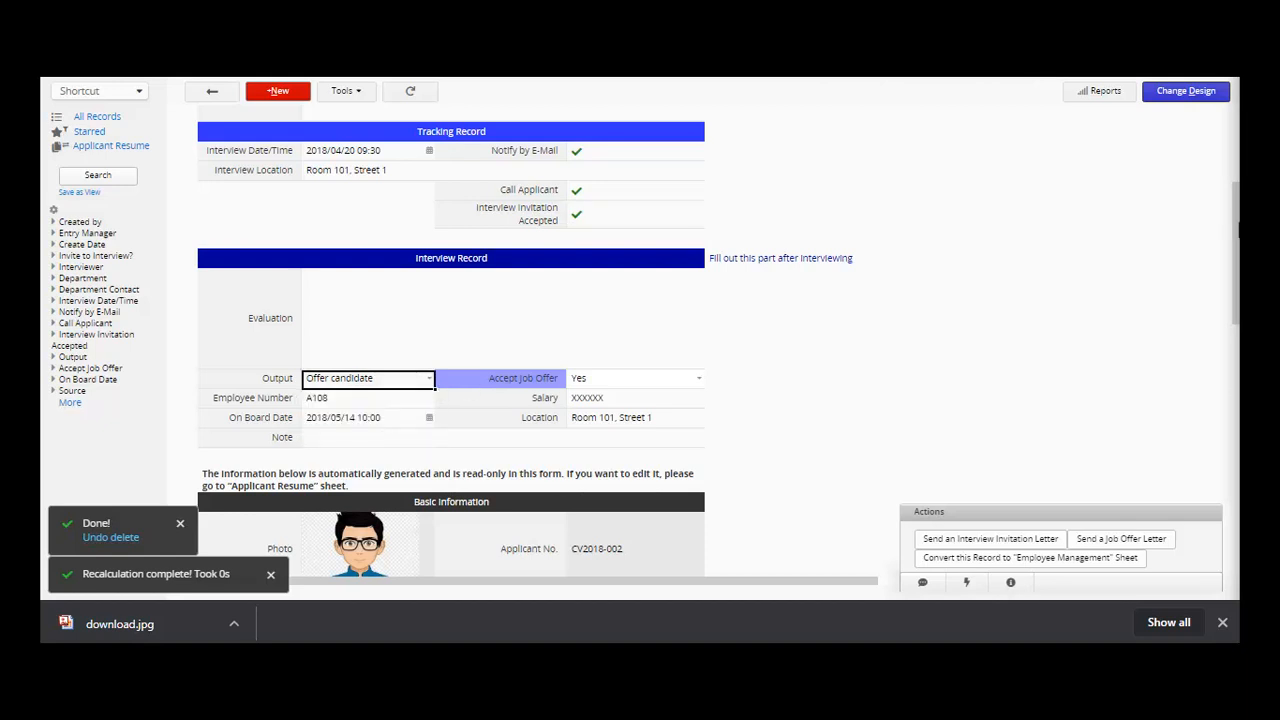
{"action": "left_click_drag", "start_coordinate": [1238, 258], "coordinate": [1236, 532]}
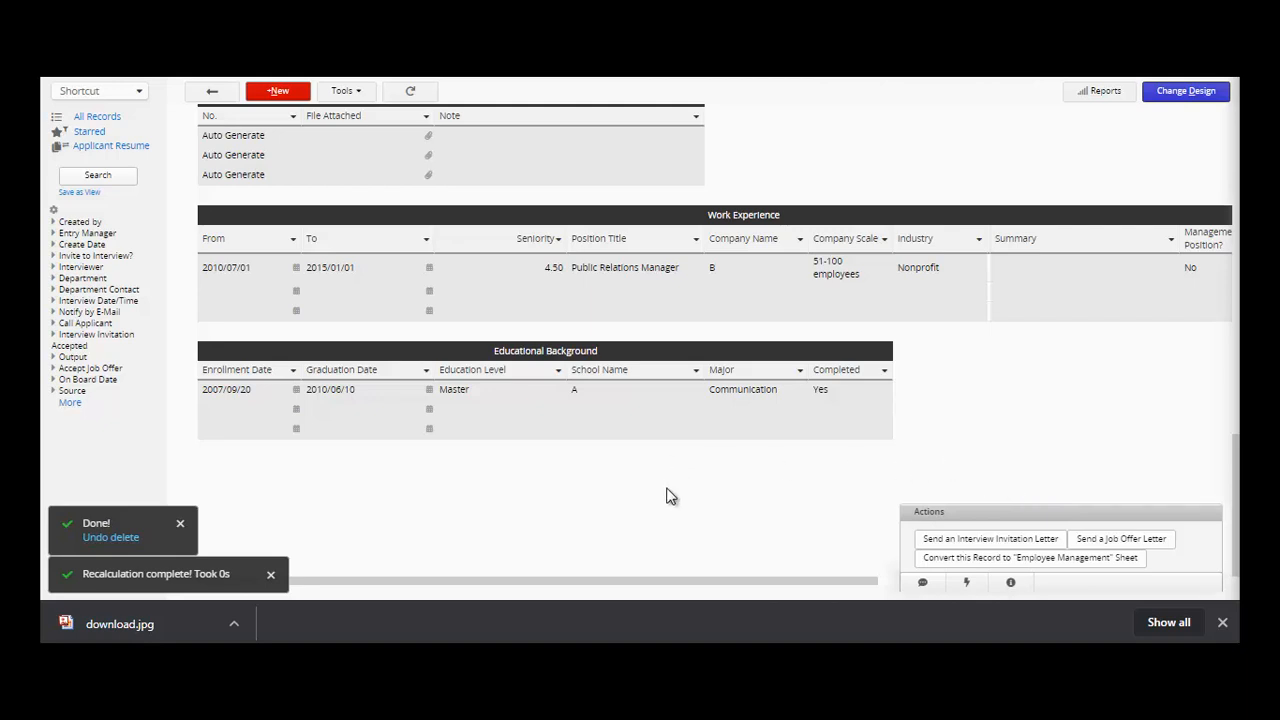
- Send the interview invitation and job offer letters, then convert the record to Employee Management entry E-00004
{"action": "left_click", "coordinate": [1003, 546]}
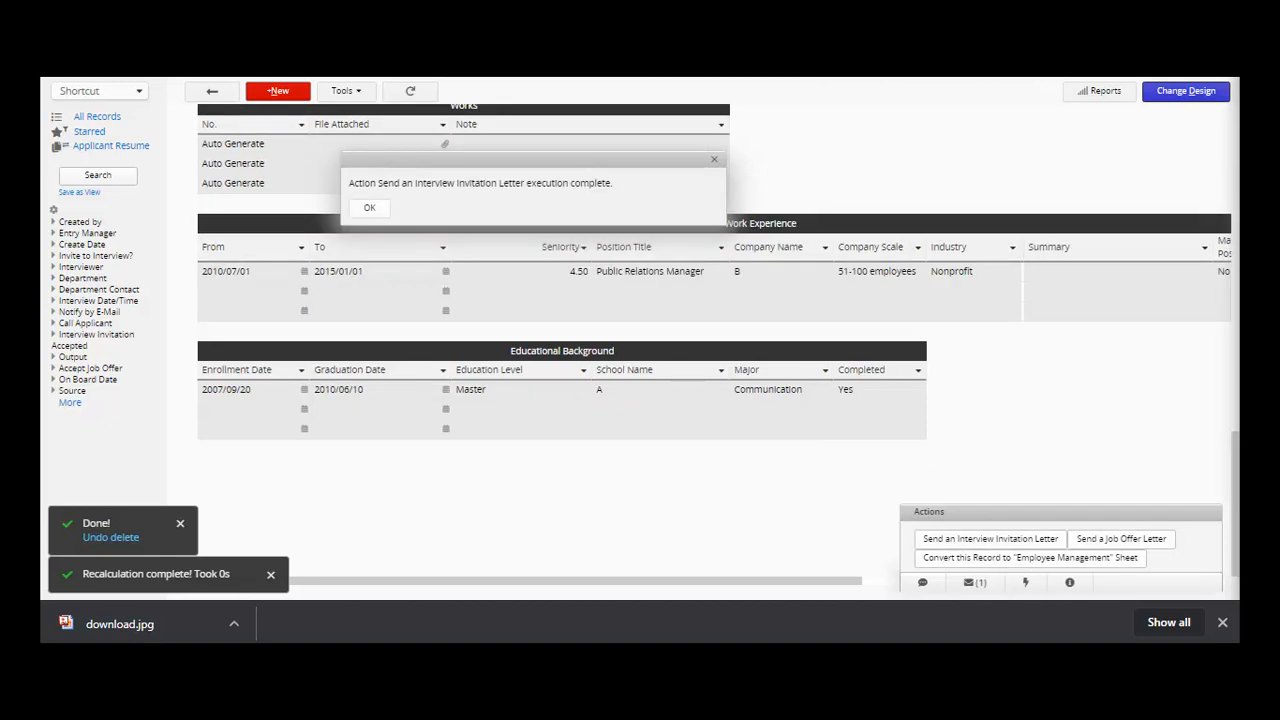
{"action": "left_click", "coordinate": [369, 207]}
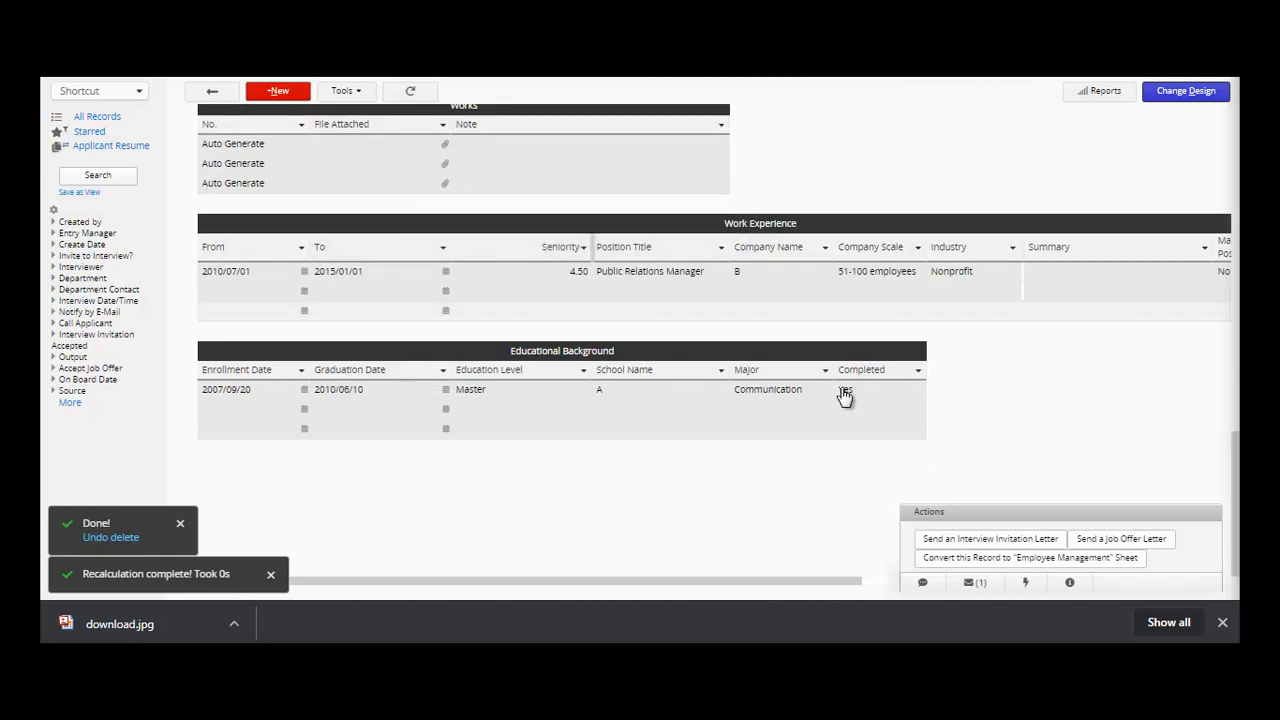
{"action": "left_click", "coordinate": [1155, 539]}
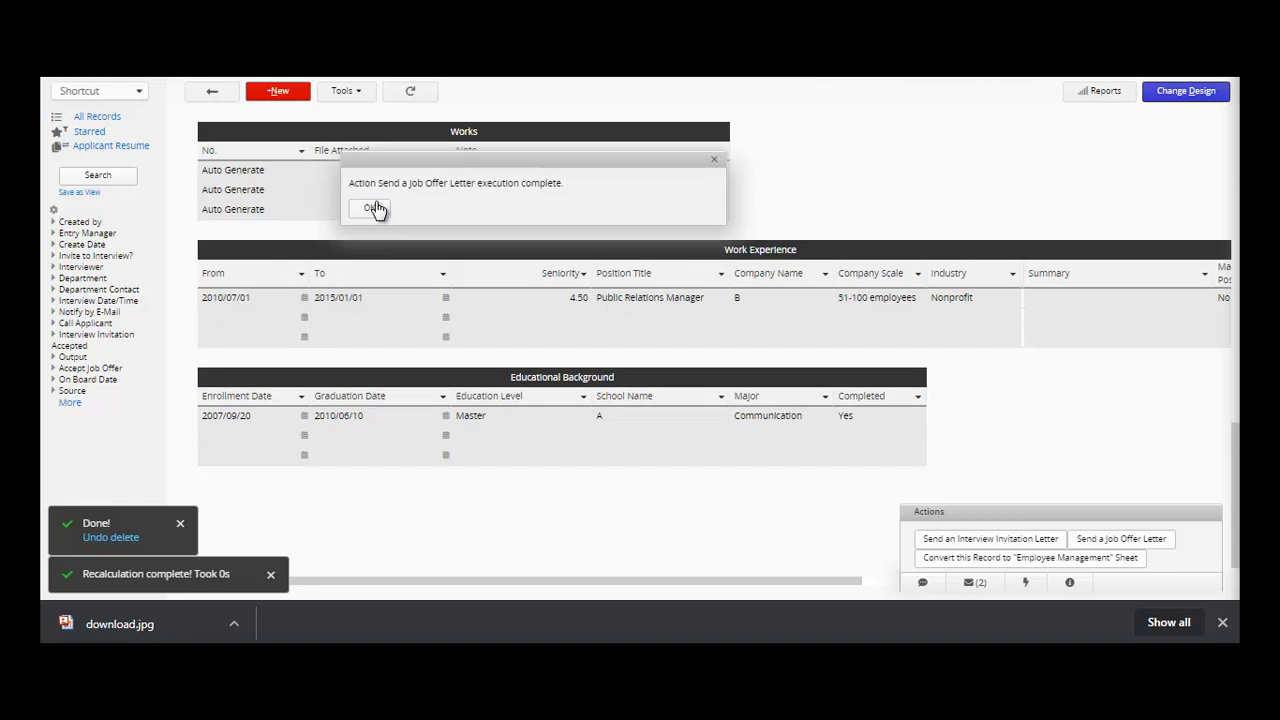
{"action": "left_click", "coordinate": [378, 210]}
{"action": "left_click", "coordinate": [973, 560]}
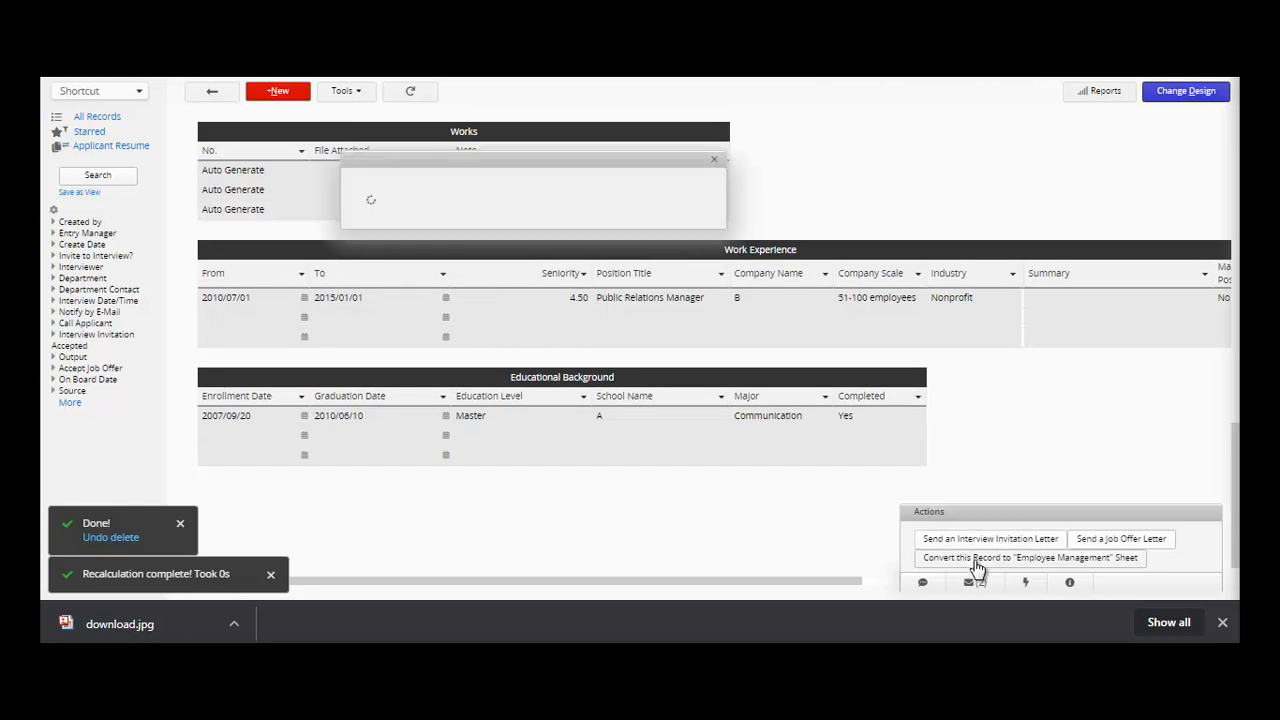
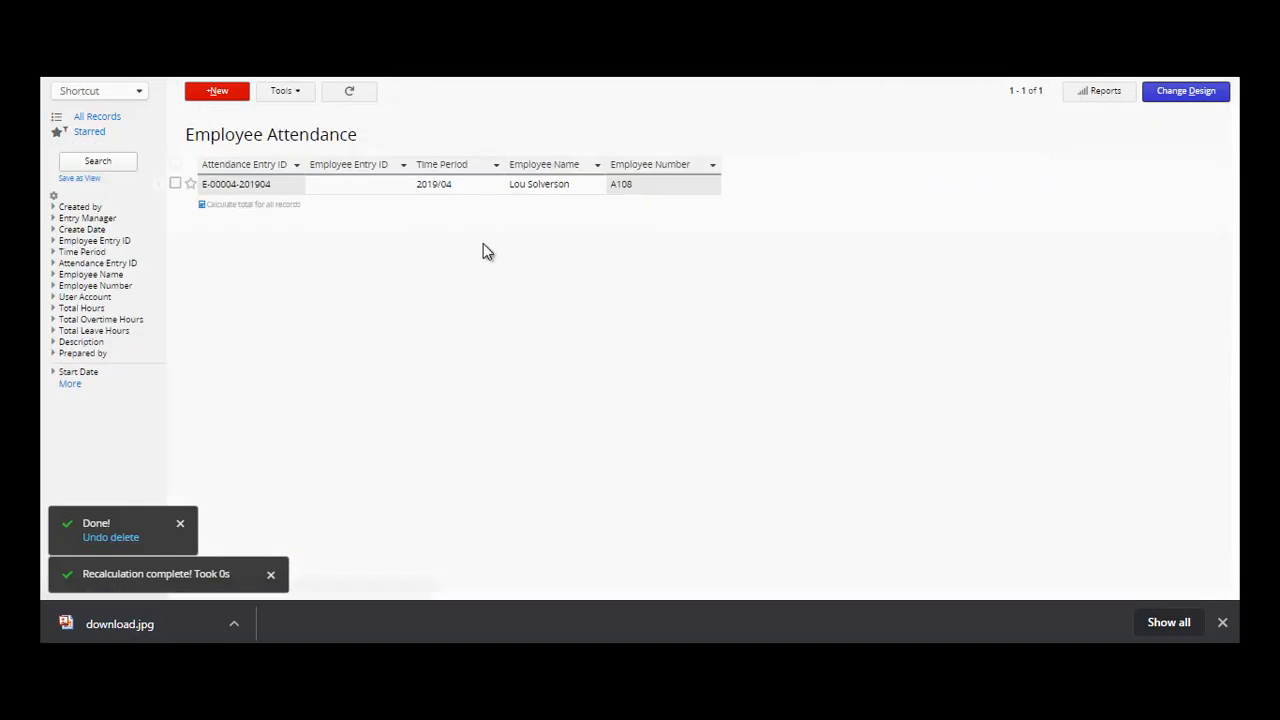
- Open the April 2019 attendance record and post the comment 'THIS IS SUBMITTED'
{"action": "mouse_move", "coordinate": [250, 80]}
{"action": "left_click", "coordinate": [321, 189]}
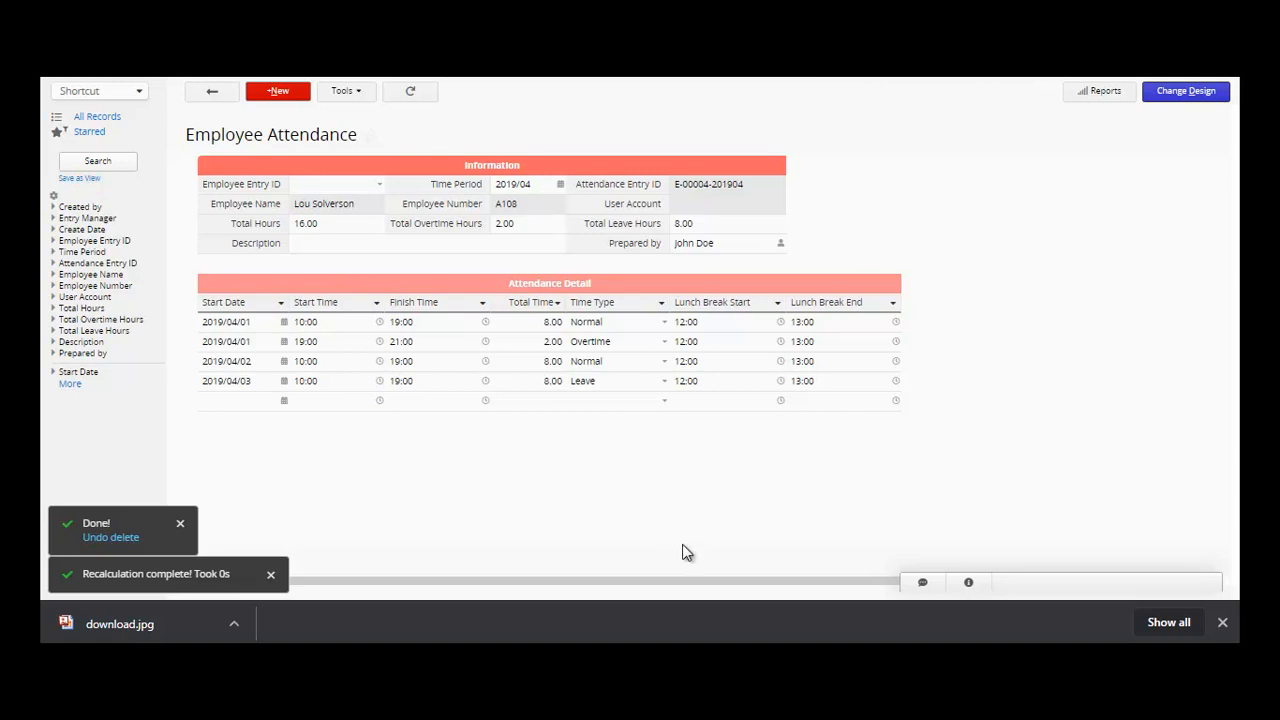
{"action": "left_click", "coordinate": [926, 584]}
{"action": "type", "text": "THIS IS SYU"}
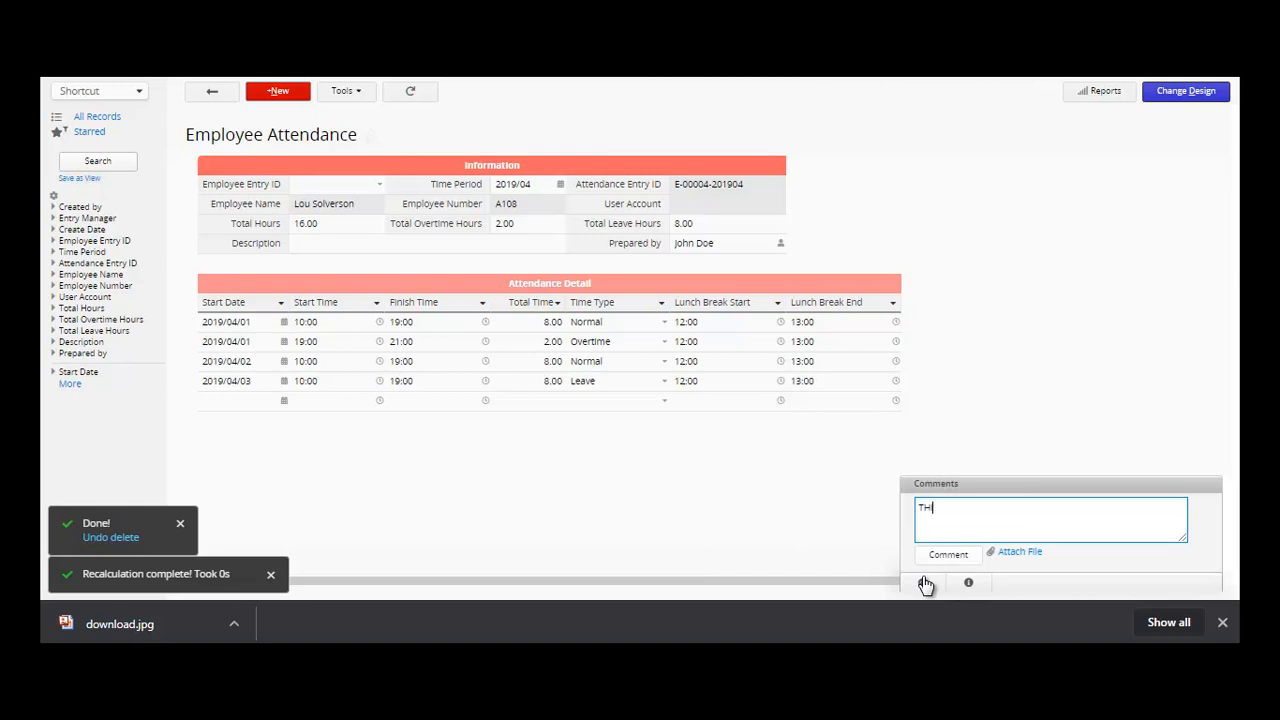
{"action": "key", "text": "BackSpace"}
{"action": "key", "text": "BackSpace"}
{"action": "type", "text": "UBMITTED"}
{"action": "left_click", "coordinate": [948, 558]}
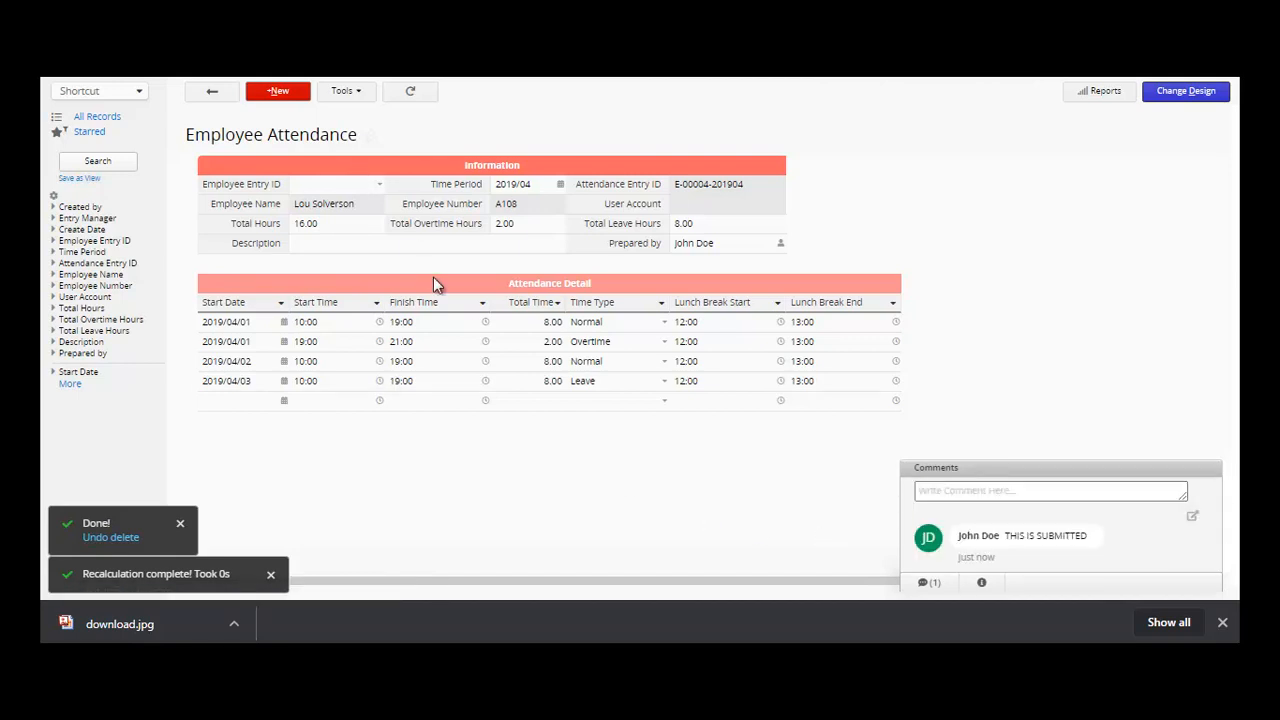
{"action": "mouse_move", "coordinate": [283, 77]}
{"action": "mouse_move", "coordinate": [325, 77]}
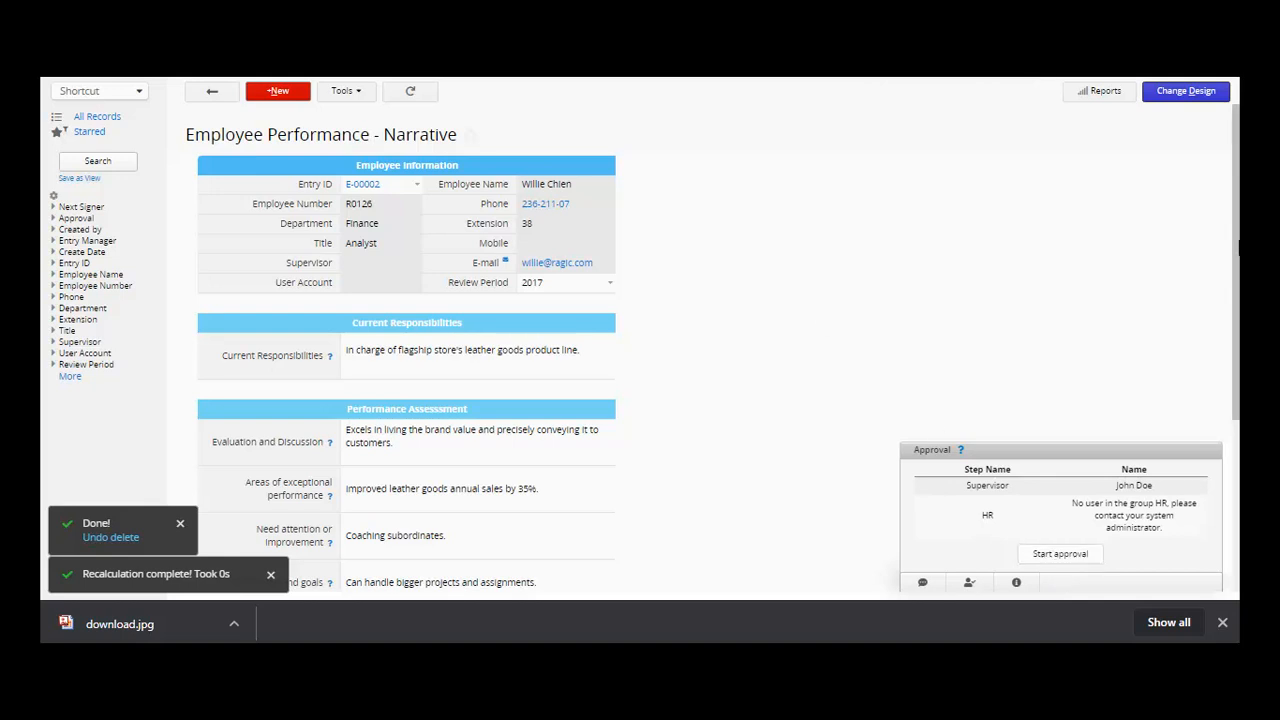
- Link the Narrative entry to employee entry E-00003 and save it
{"action": "scroll", "coordinate": [1237, 250], "scroll_direction": "down", "scroll_amount": 1}
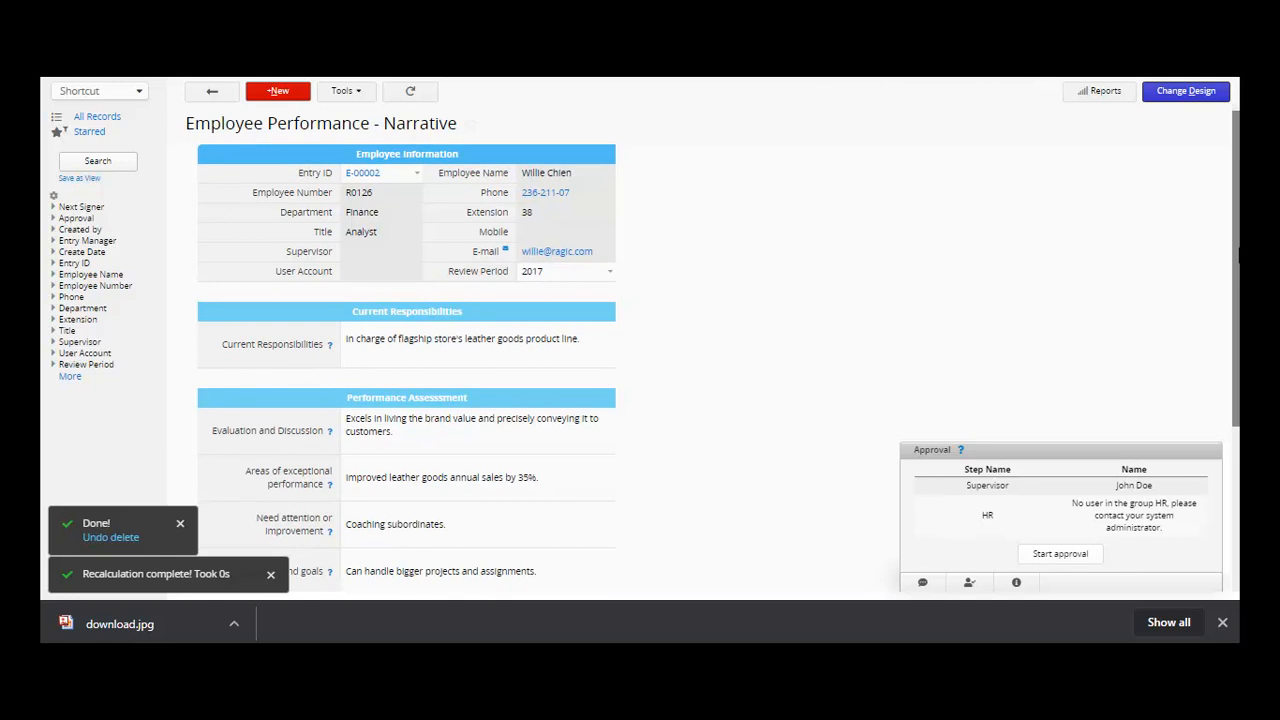
{"action": "left_click", "coordinate": [417, 175]}
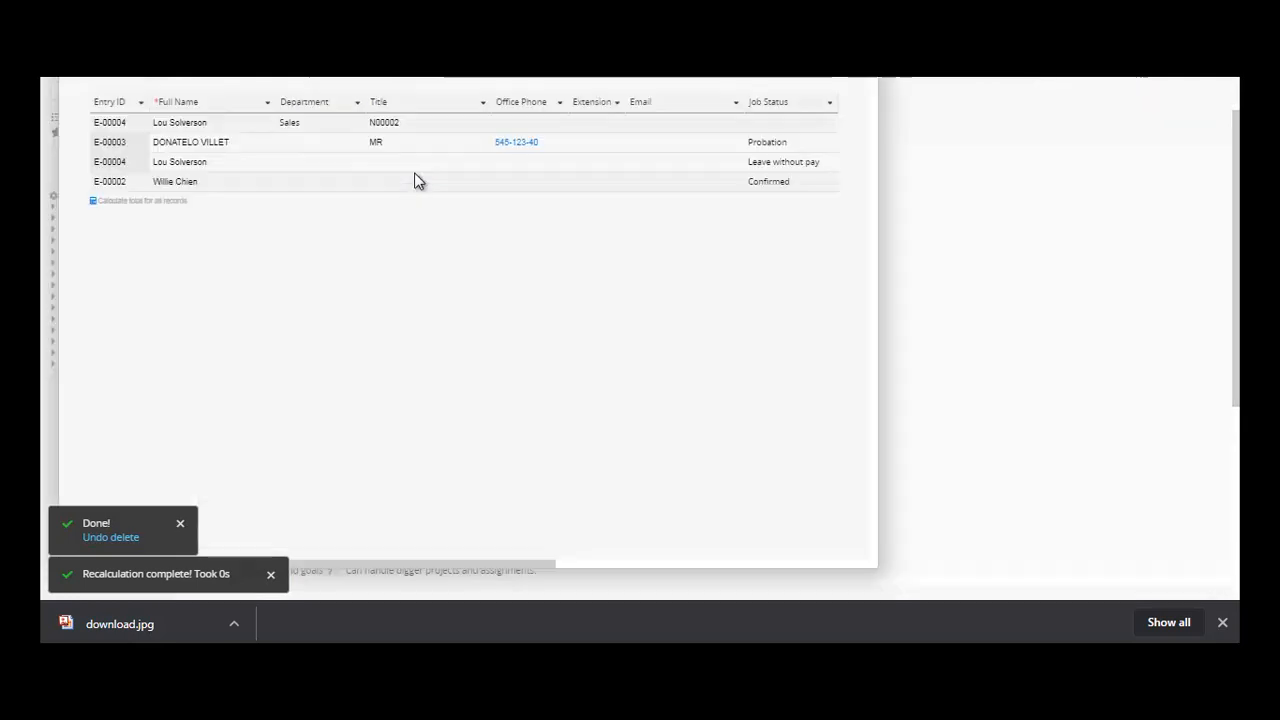
{"action": "left_click", "coordinate": [130, 145]}
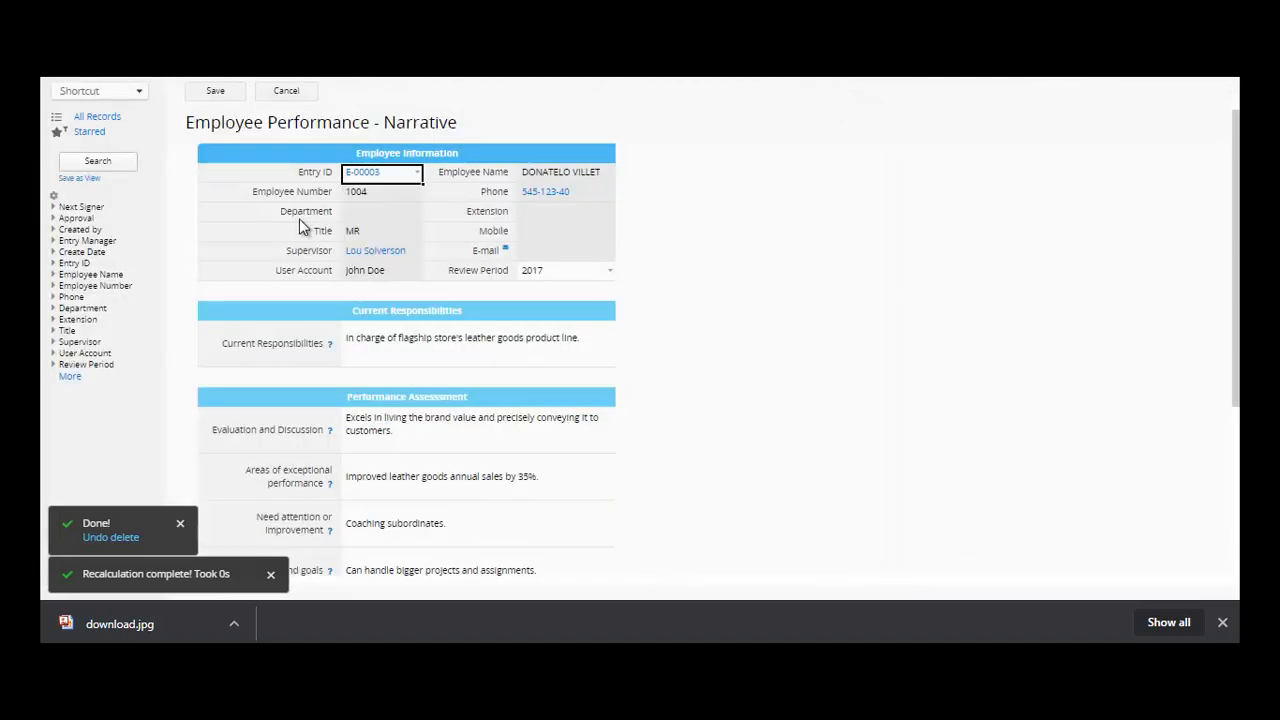
{"action": "left_click", "coordinate": [234, 94]}
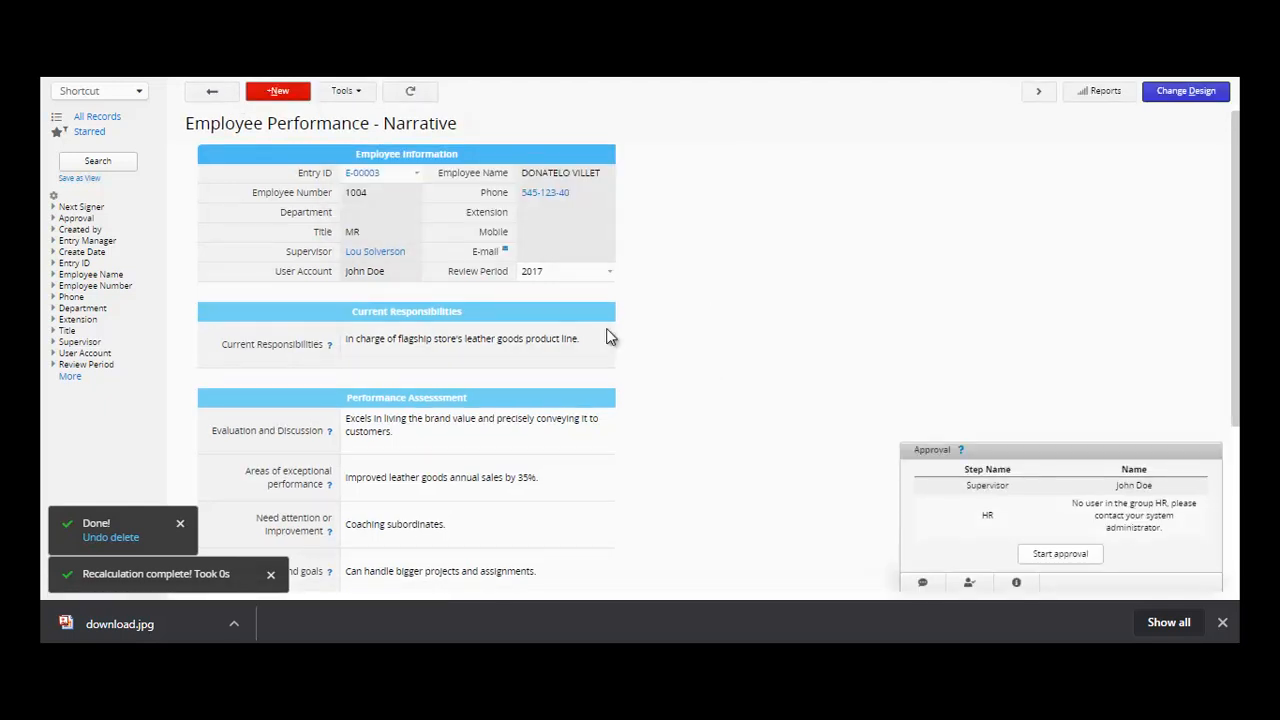
- Check the supervisor's record and the Narrative text fields, from responsibilities to goals
{"action": "left_click", "coordinate": [389, 256]}
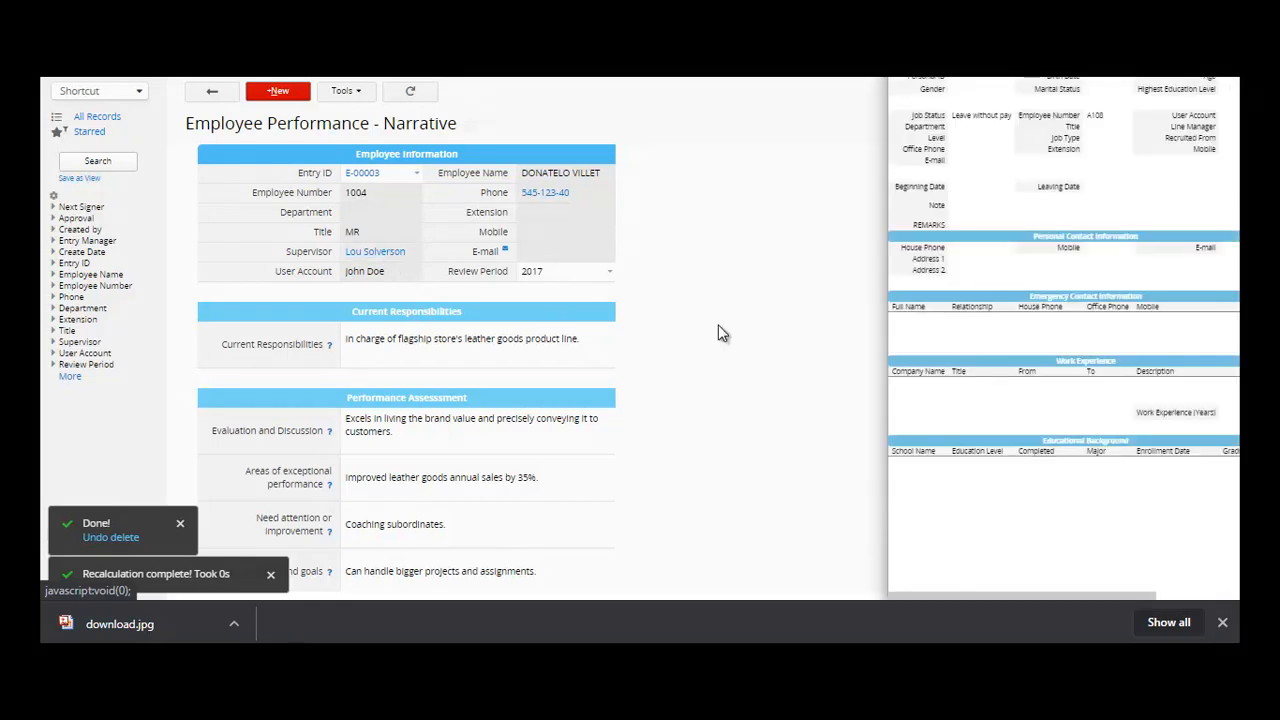
{"action": "left_click", "coordinate": [828, 381]}
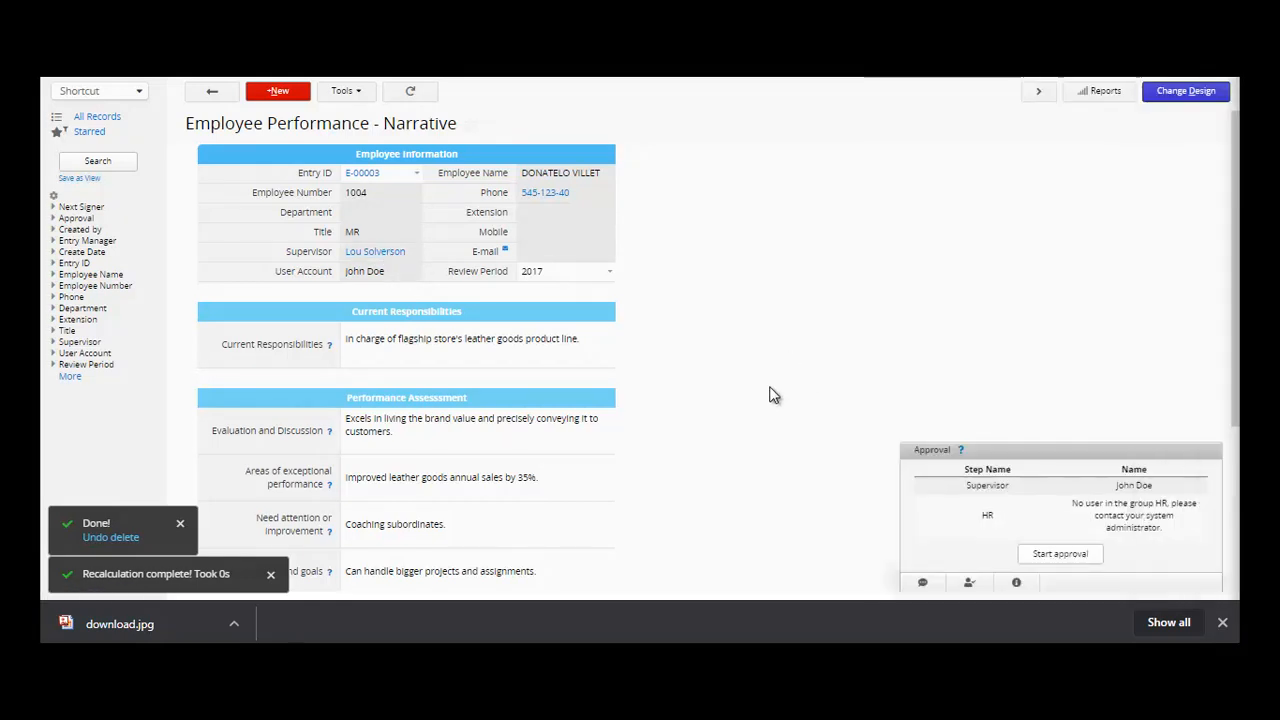
{"action": "left_click", "coordinate": [521, 363]}
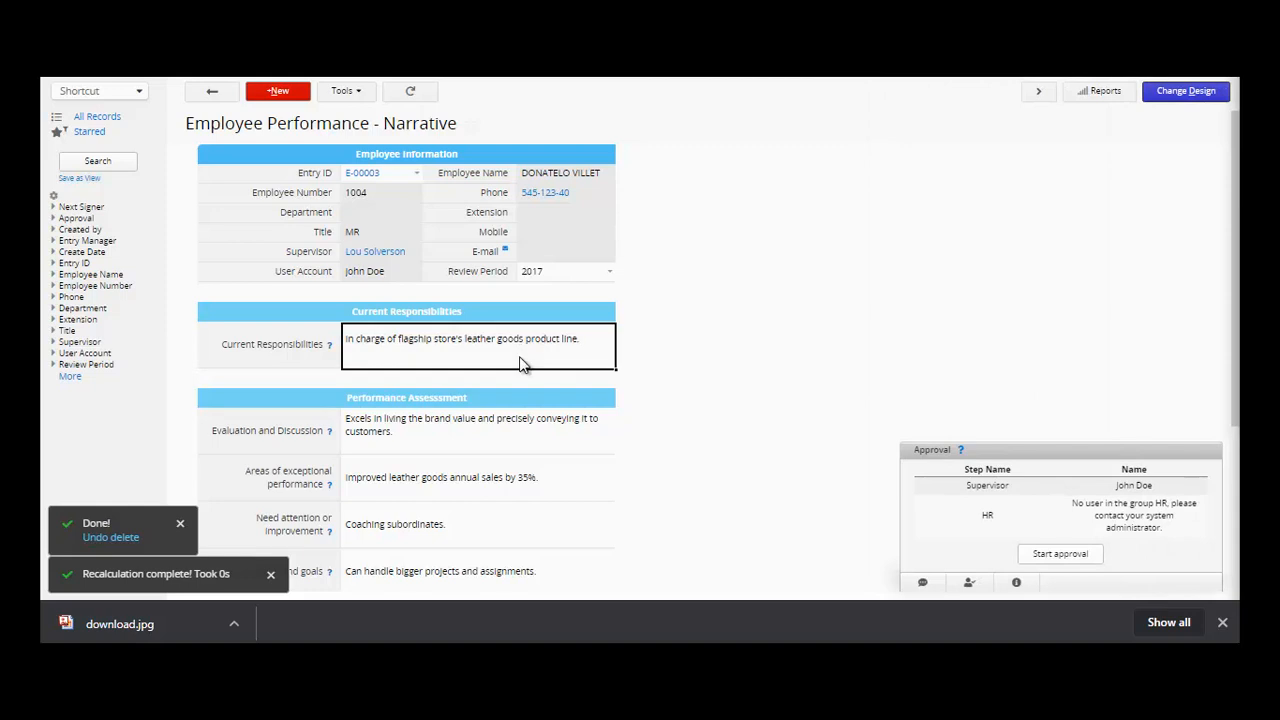
{"action": "left_click", "coordinate": [516, 440]}
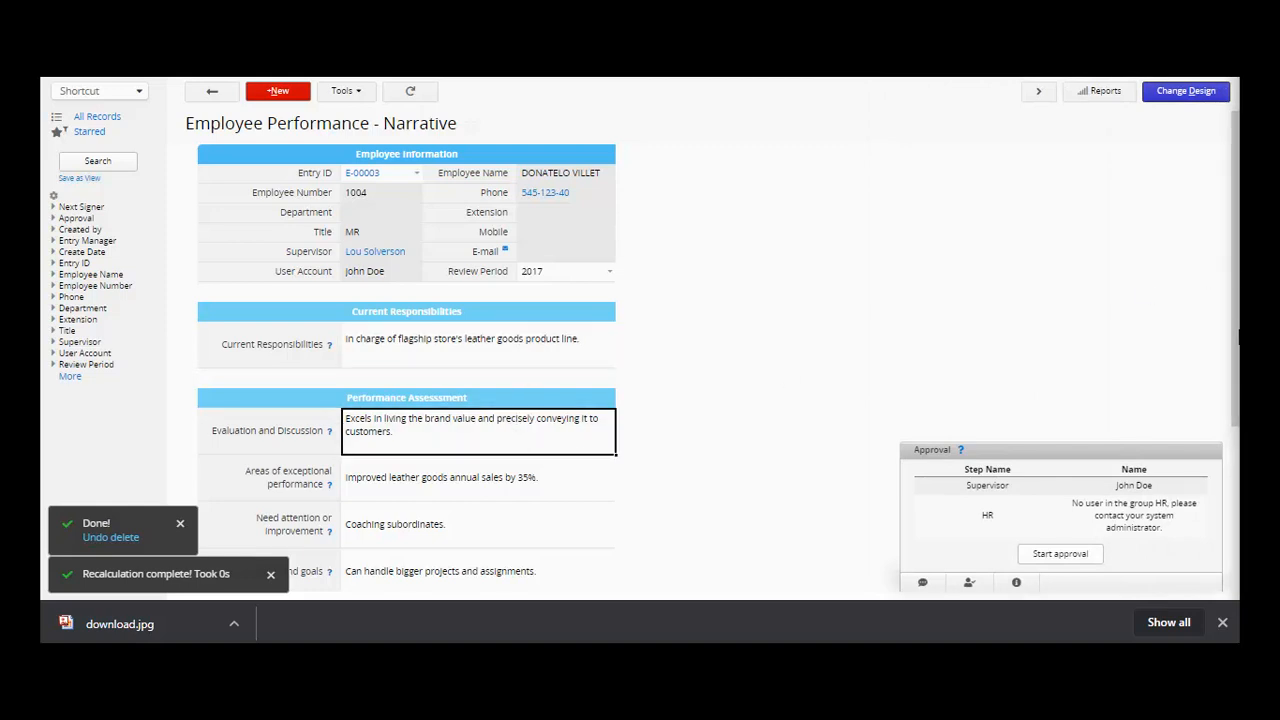
{"action": "scroll", "coordinate": [1237, 355], "scroll_direction": "down", "scroll_amount": 3}
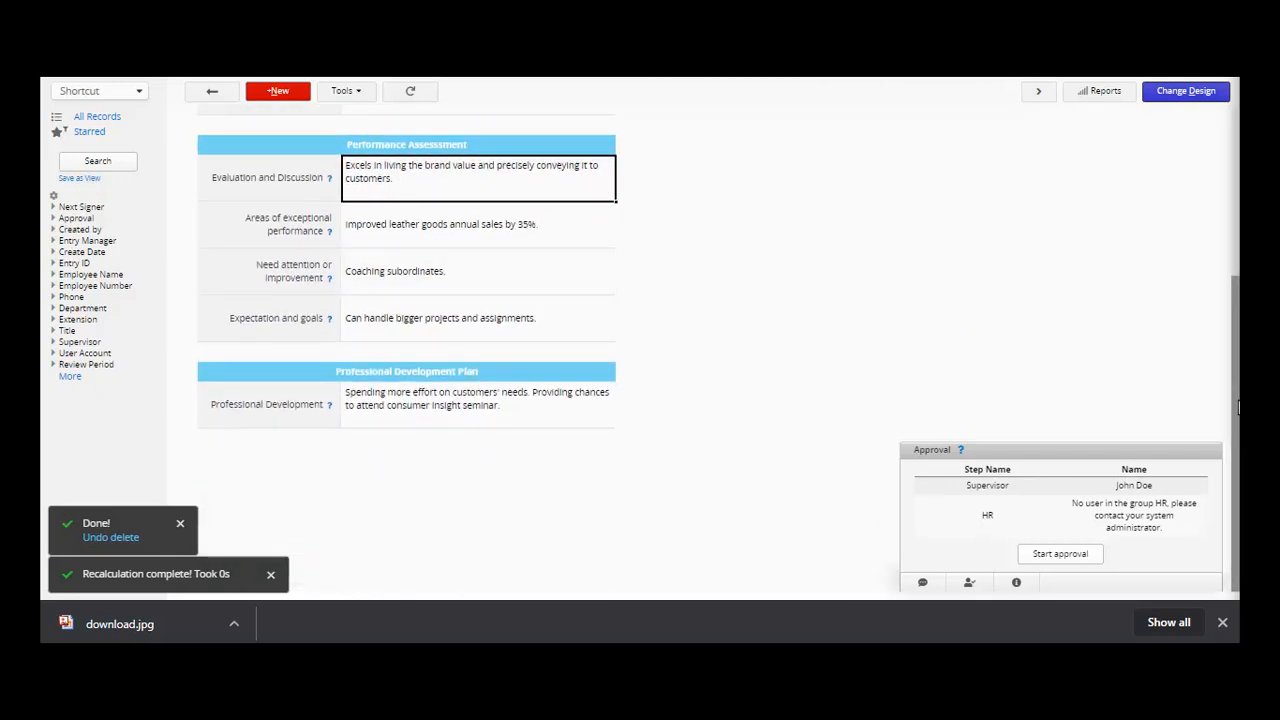
{"action": "scroll", "coordinate": [1237, 360], "scroll_direction": "up", "scroll_amount": 1}
{"action": "left_click", "coordinate": [551, 333]}
{"action": "left_click", "coordinate": [546, 365]}
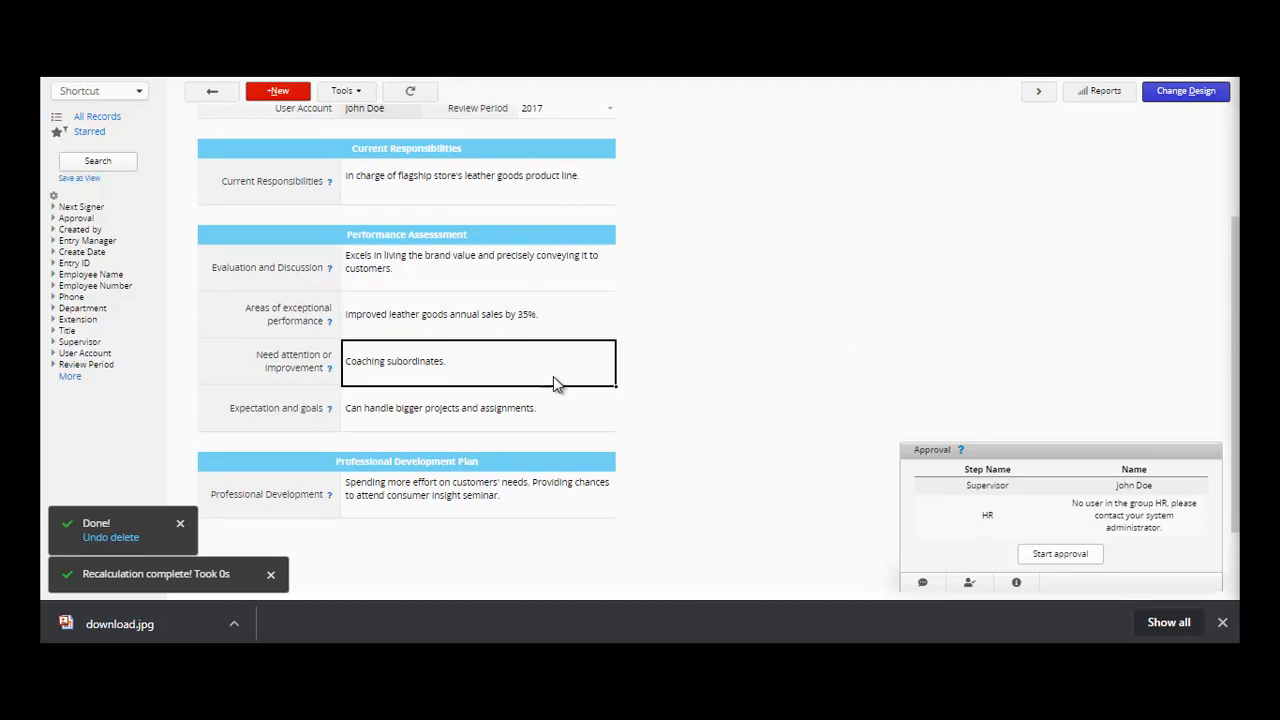
{"action": "left_click", "coordinate": [563, 403]}
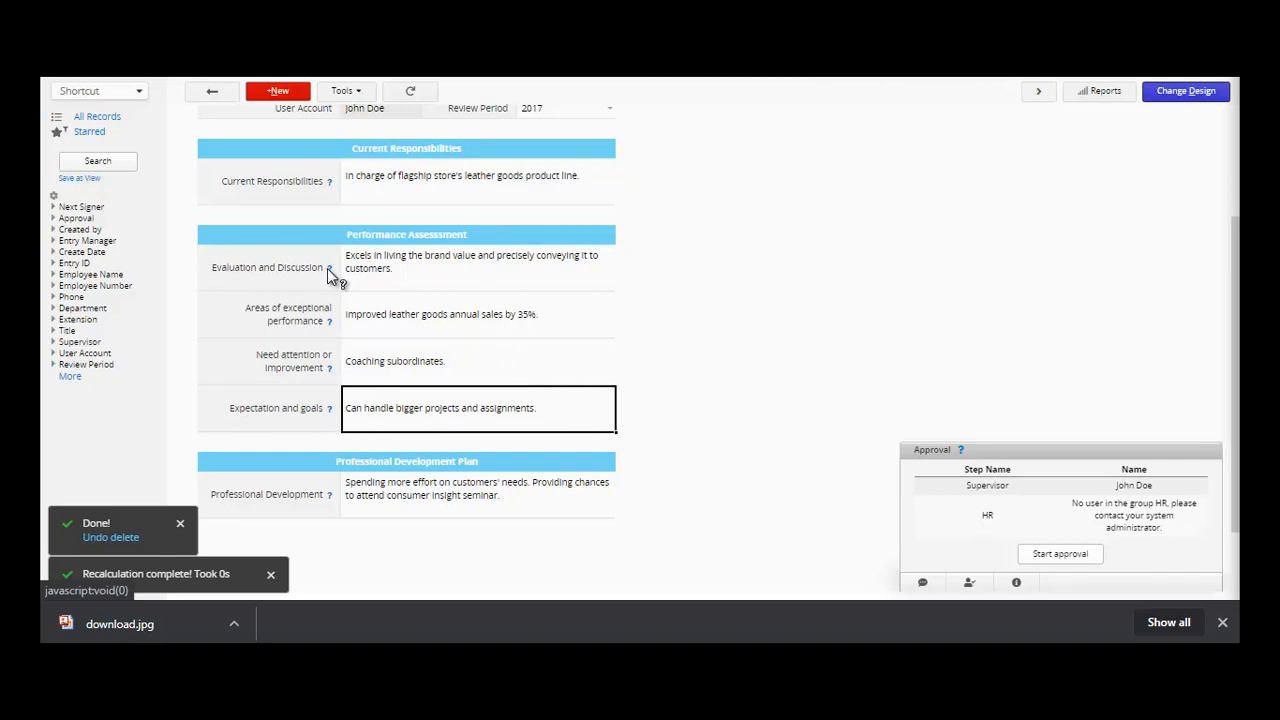
- Start the approval process for the entry and dismiss the approver notice
{"action": "left_click_drag", "start_coordinate": [1236, 391], "coordinate": [1236, 393]}
{"action": "scroll", "coordinate": [1194, 349], "scroll_direction": "up", "scroll_amount": 3}
{"action": "left_click", "coordinate": [1066, 562]}
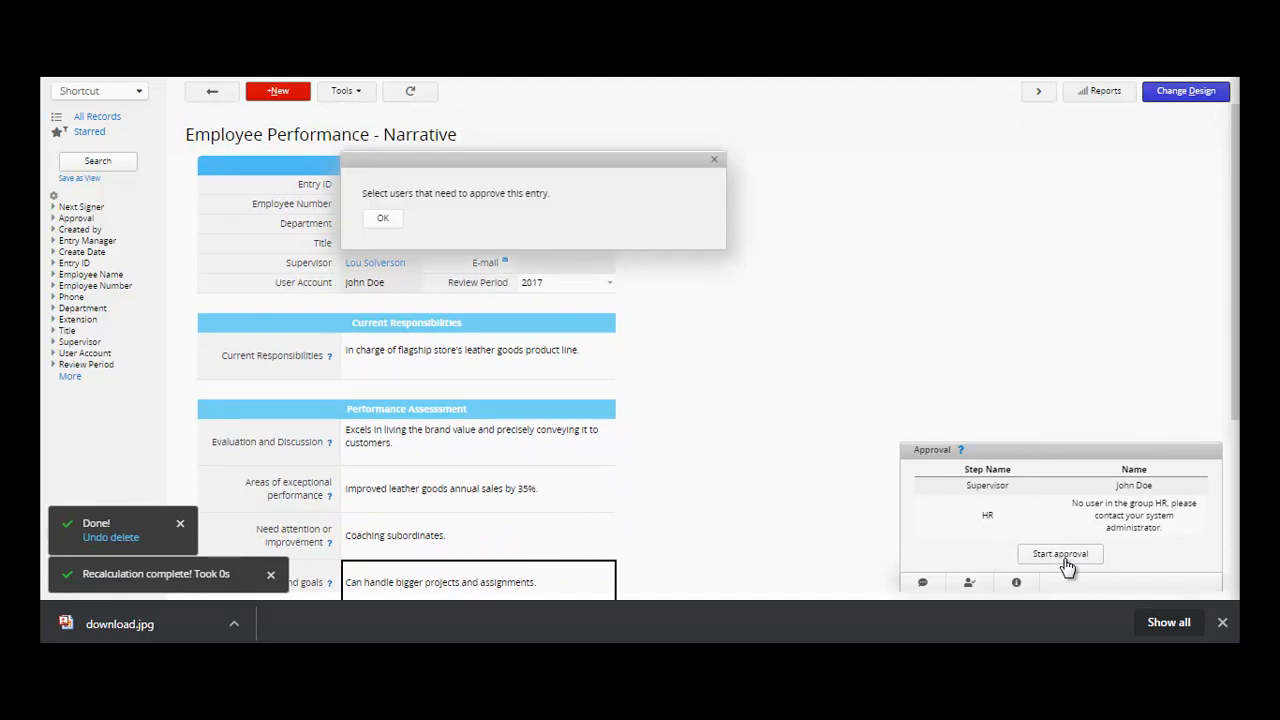
{"action": "left_click", "coordinate": [383, 221]}
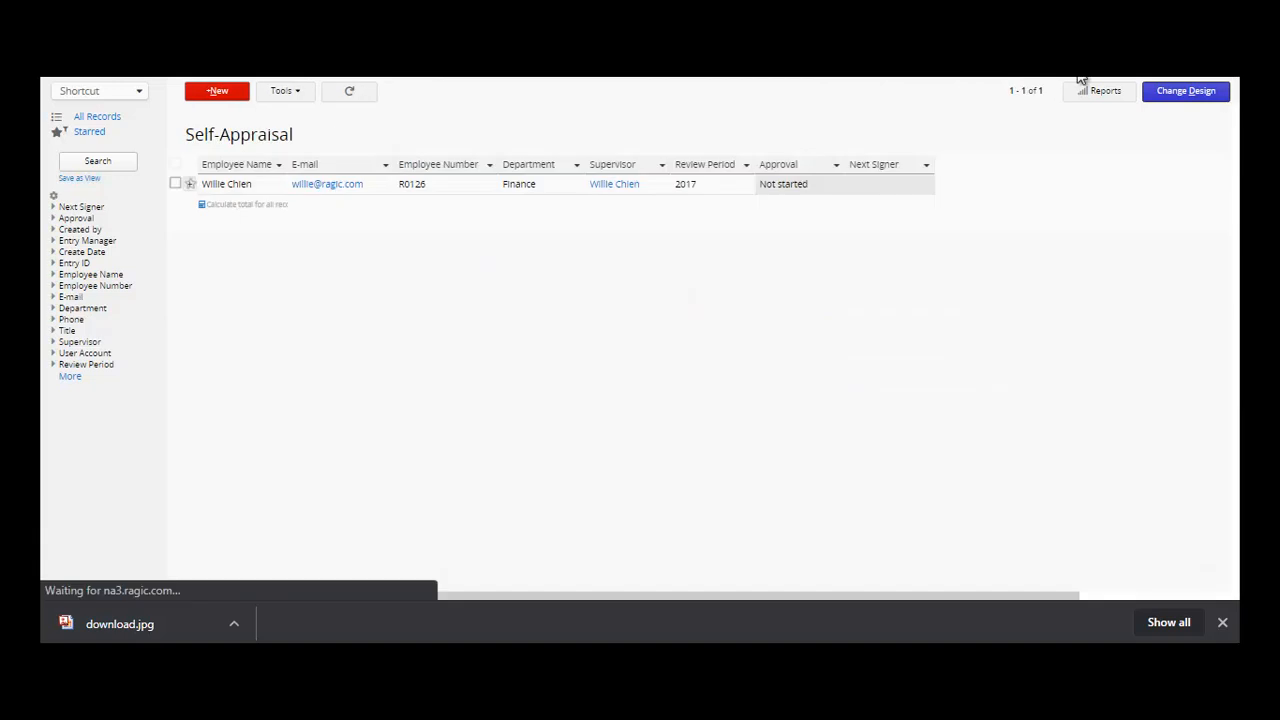
- Open the Finance employee's 2017 self-appraisal and review its sections, including Current position description
{"action": "left_click", "coordinate": [264, 188]}
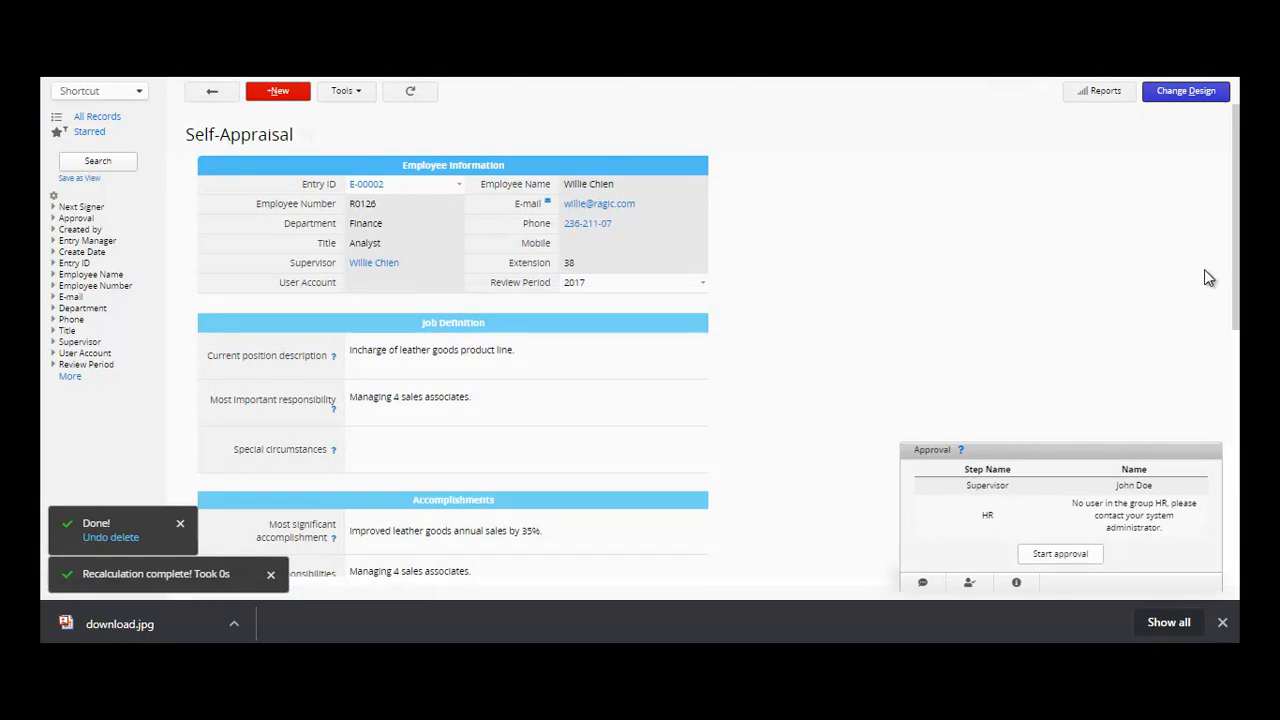
{"action": "scroll", "coordinate": [1237, 334], "scroll_direction": "down", "scroll_amount": 1}
{"action": "left_click_drag", "start_coordinate": [1237, 334], "coordinate": [1237, 346]}
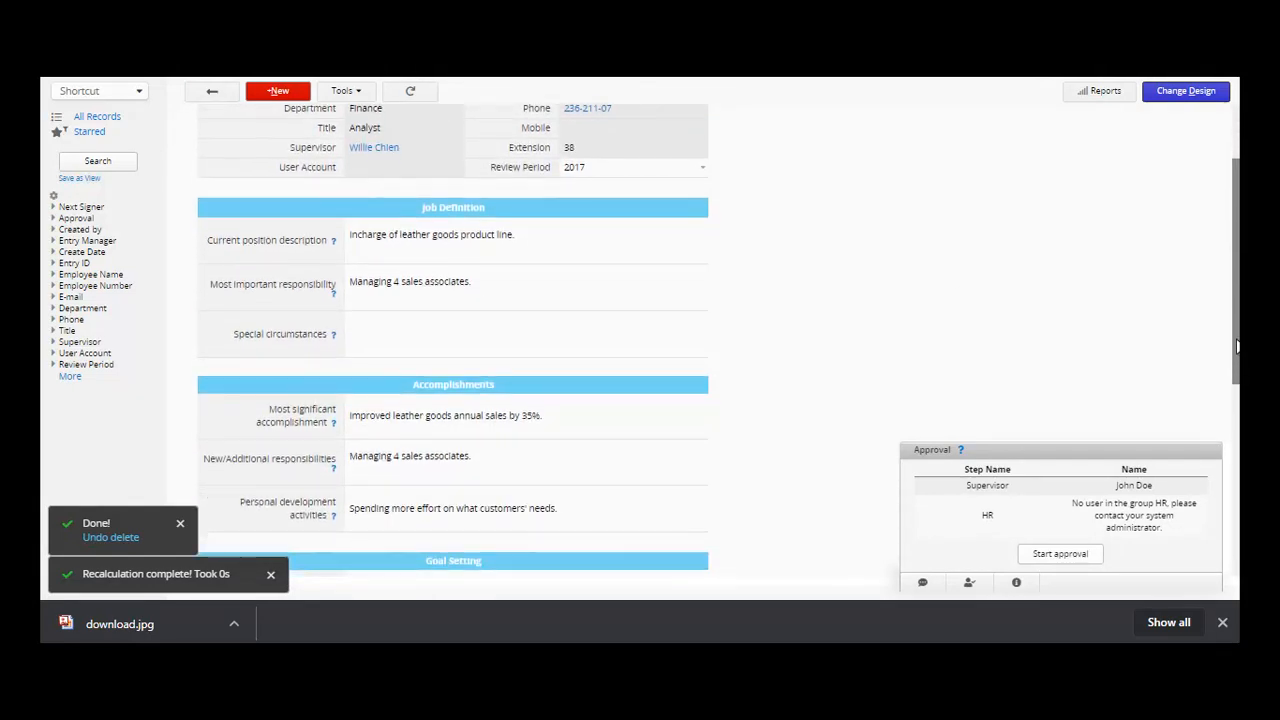
{"action": "left_click", "coordinate": [670, 257]}
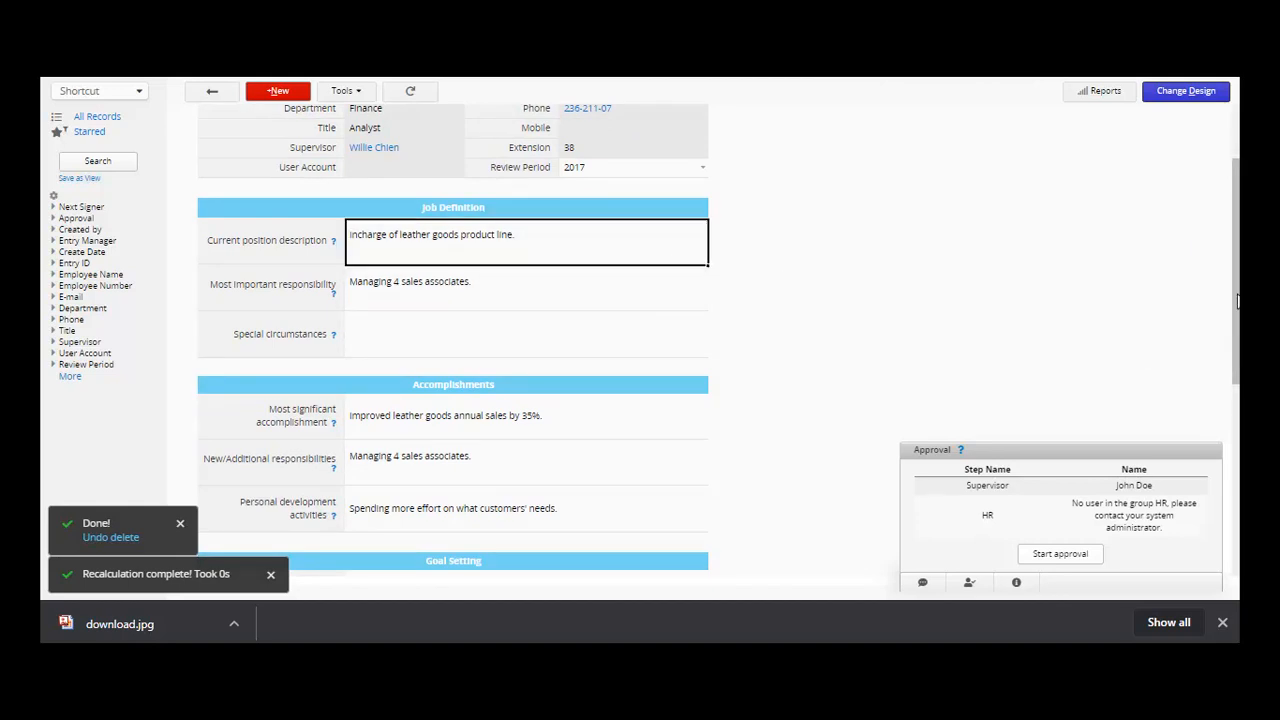
{"action": "left_click_drag", "start_coordinate": [1237, 300], "coordinate": [1237, 408]}
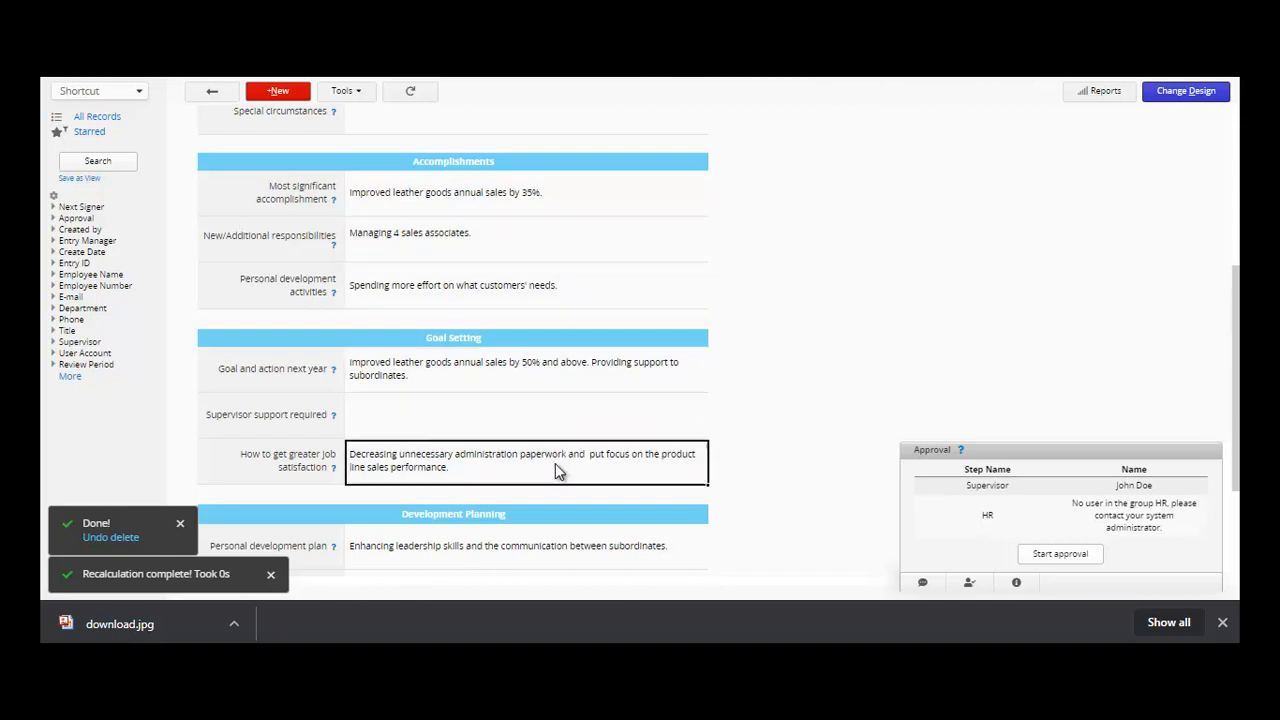
{"action": "scroll", "coordinate": [568, 362], "scroll_direction": "down", "scroll_amount": 3}
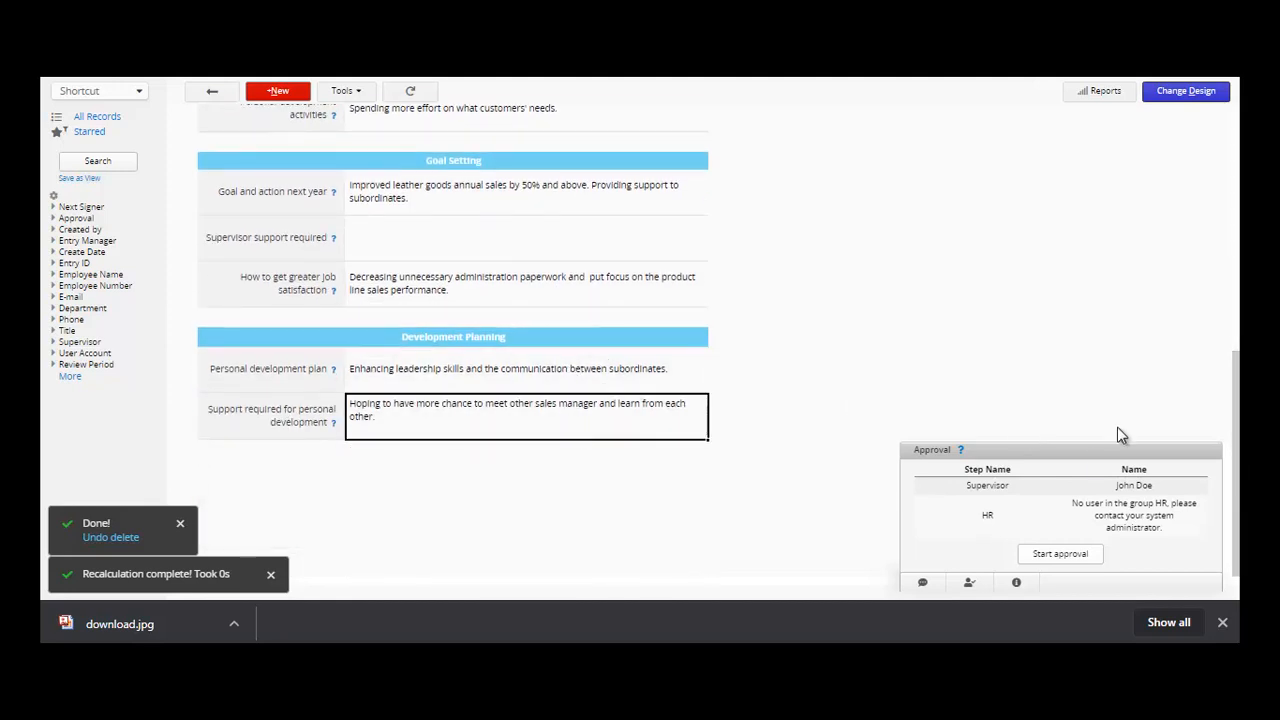
{"action": "scroll", "coordinate": [526, 416], "scroll_direction": "up", "scroll_amount": 10}
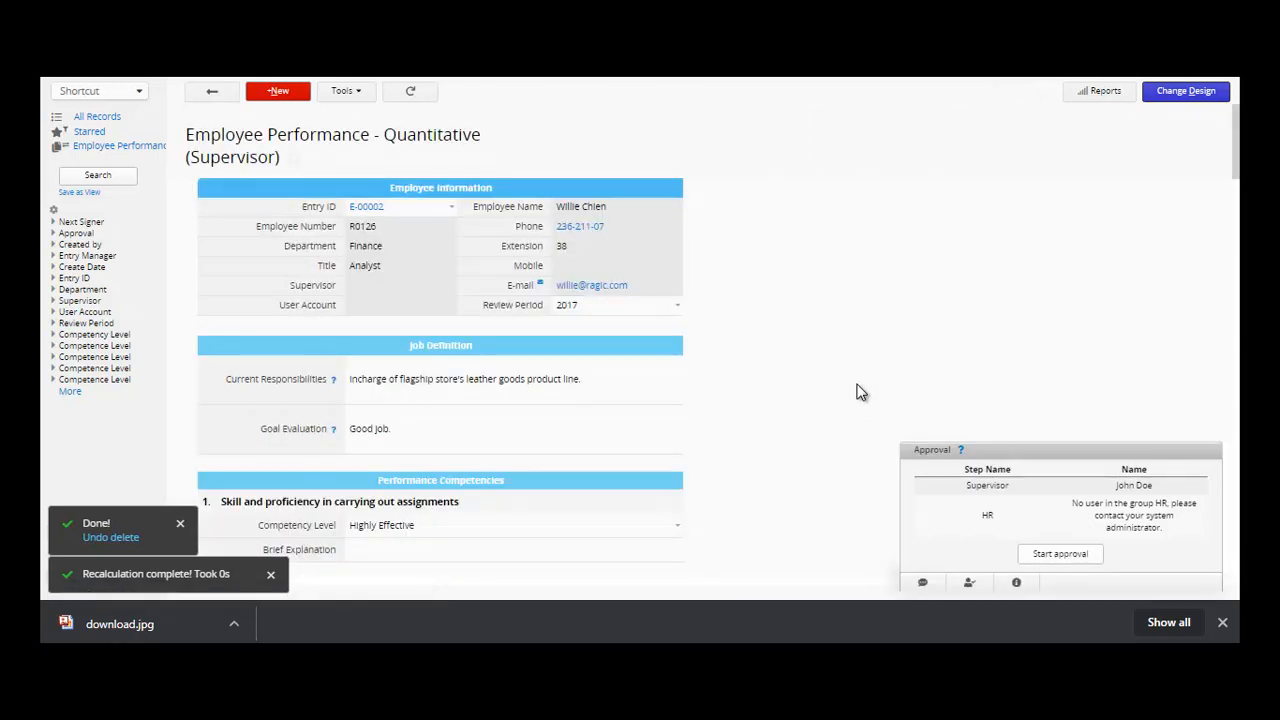
- Link the Non-supervisor performance entry to employee entry E-00003
{"action": "left_click", "coordinate": [450, 208]}
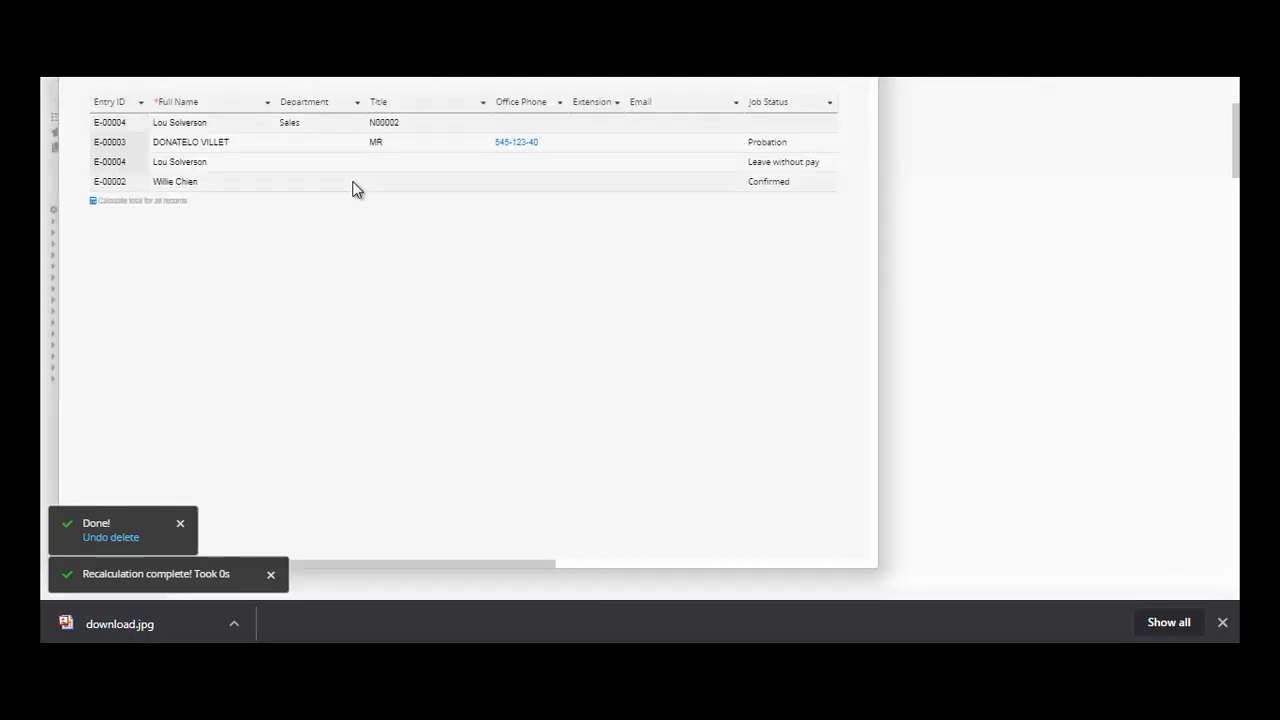
{"action": "left_click", "coordinate": [1062, 240]}
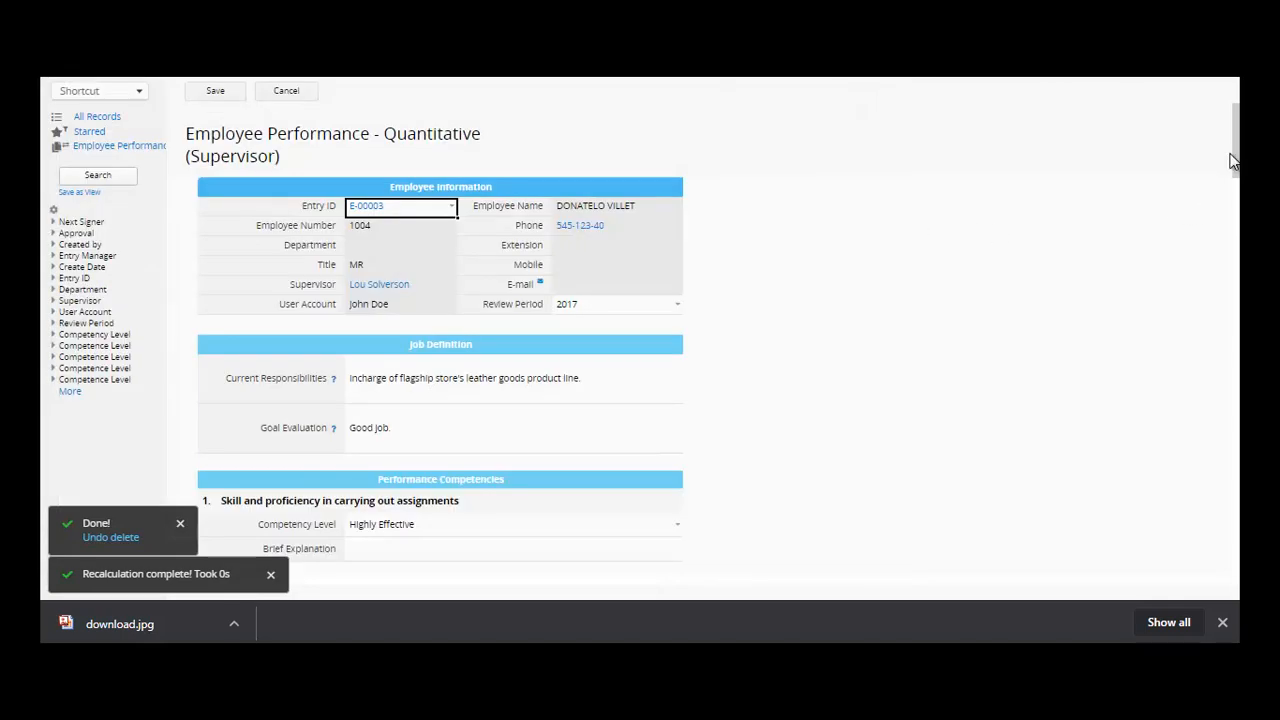
{"action": "scroll", "coordinate": [1236, 150], "scroll_direction": "down", "scroll_amount": 1}
{"action": "scroll", "coordinate": [1236, 150], "scroll_direction": "down", "scroll_amount": 2}
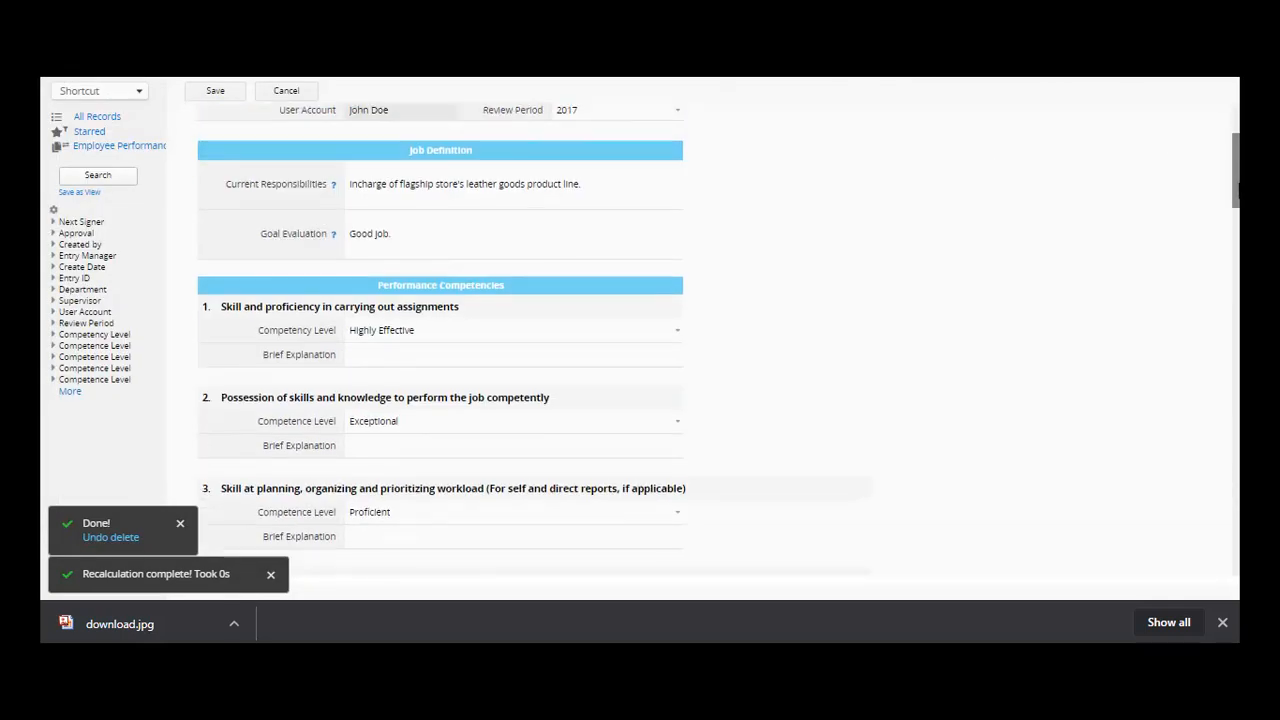
{"action": "scroll", "coordinate": [1236, 170], "scroll_direction": "down", "scroll_amount": 1}
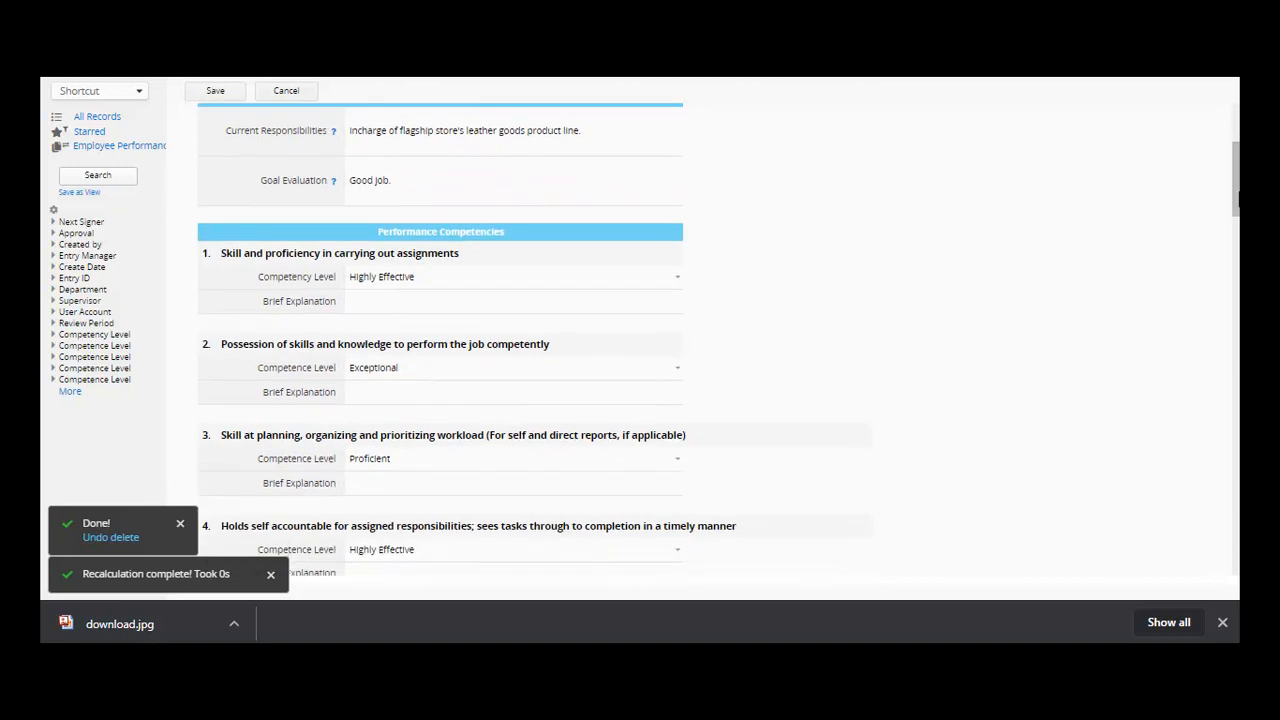
- Review the ratings for items 1–7, keeping Highly Effective, Exceptional and Proficient unchanged
{"action": "left_click", "coordinate": [675, 283]}
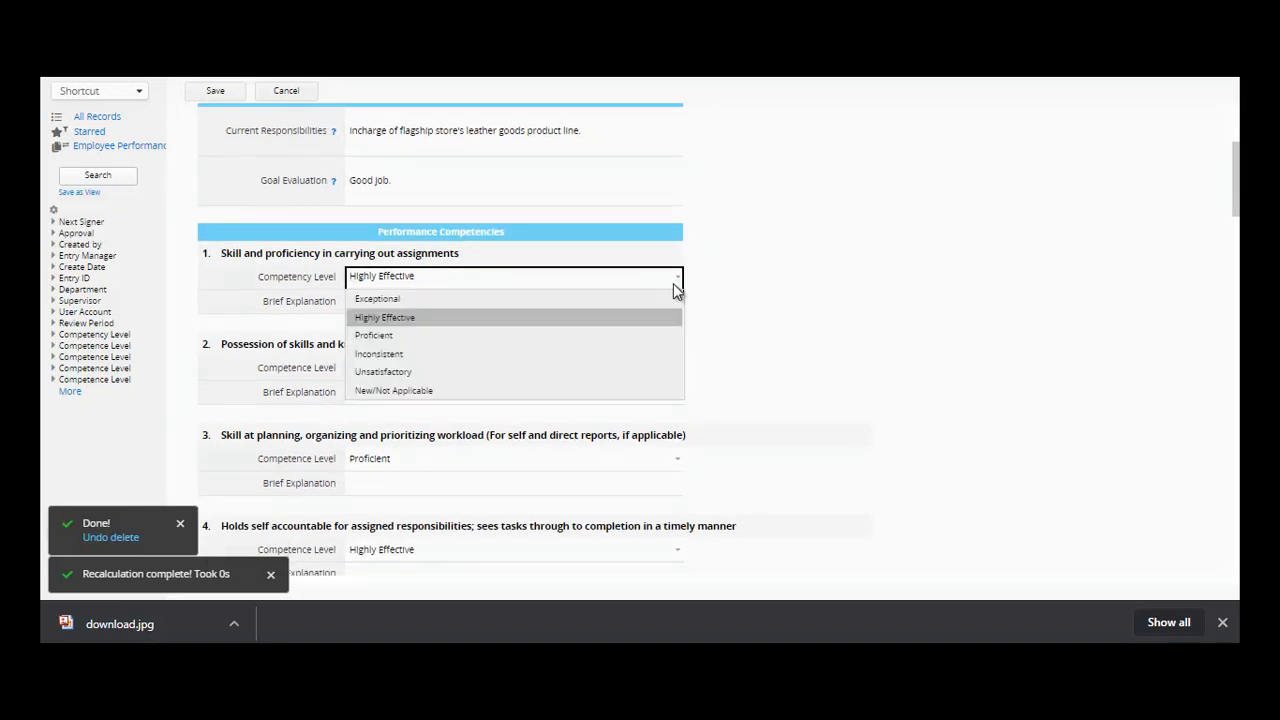
{"action": "left_click", "coordinate": [673, 283]}
{"action": "left_click", "coordinate": [675, 370]}
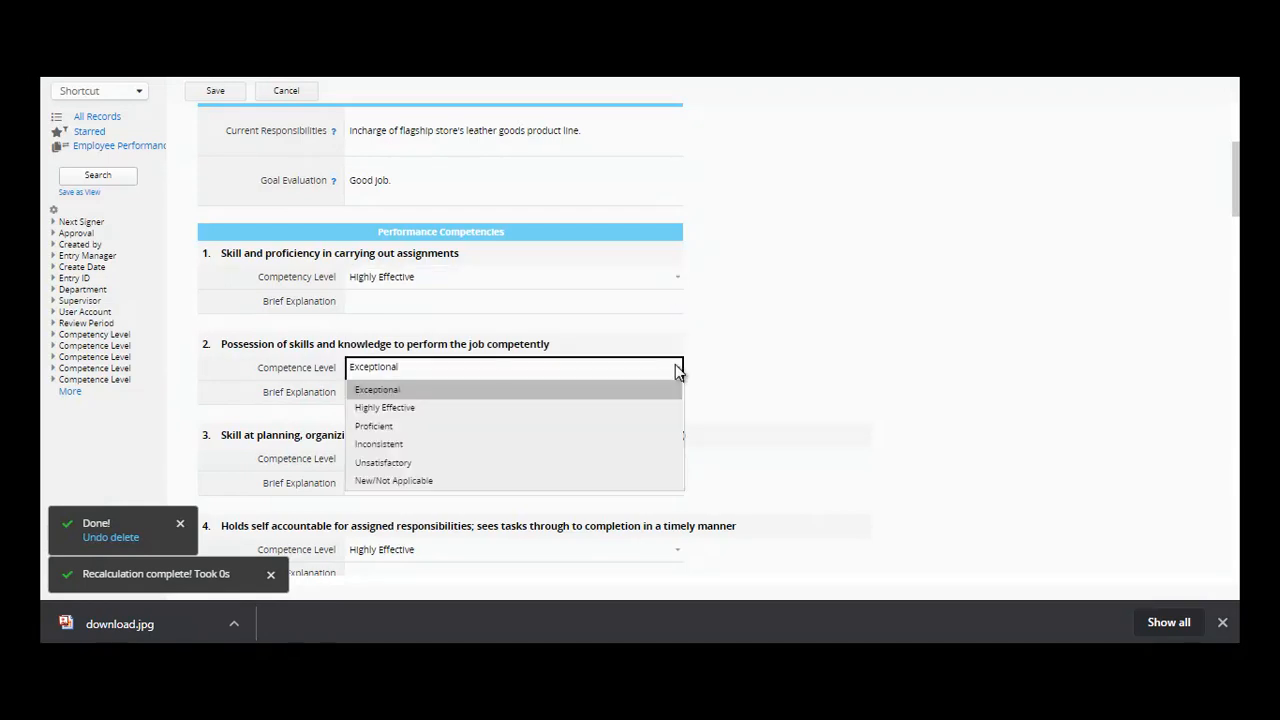
{"action": "left_click", "coordinate": [675, 369]}
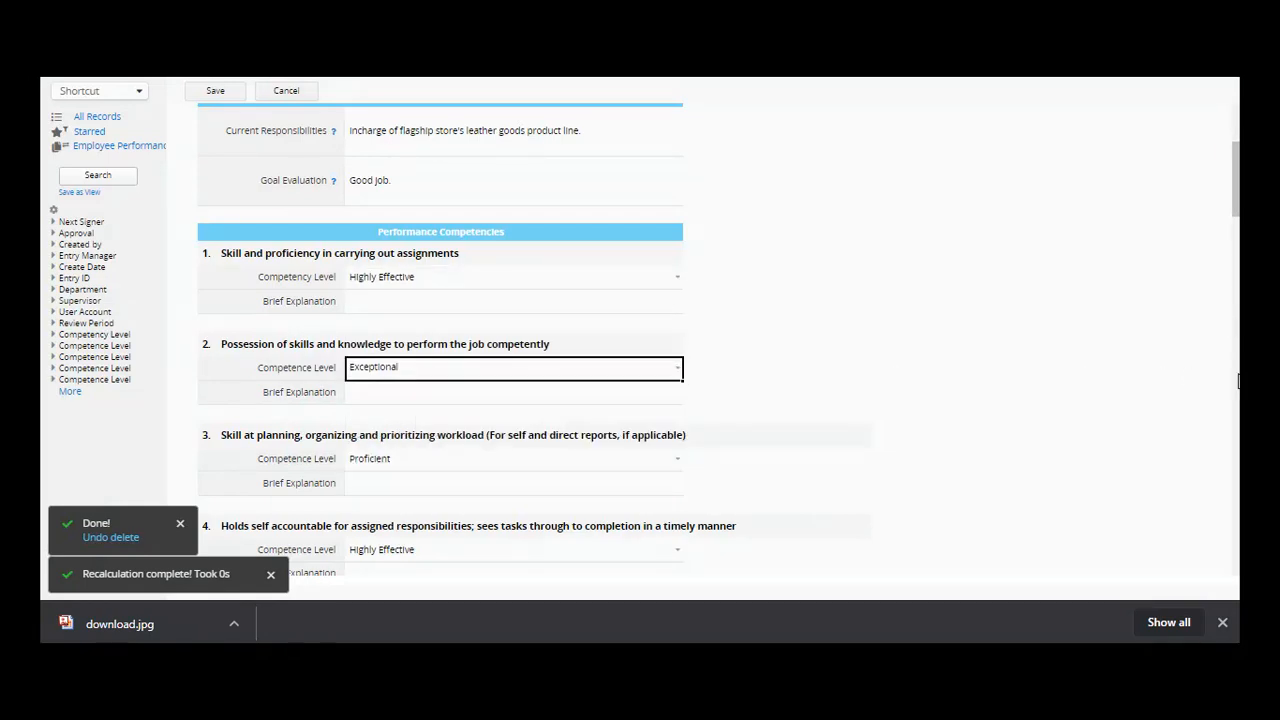
{"action": "scroll", "coordinate": [718, 339], "scroll_direction": "down", "scroll_amount": 4}
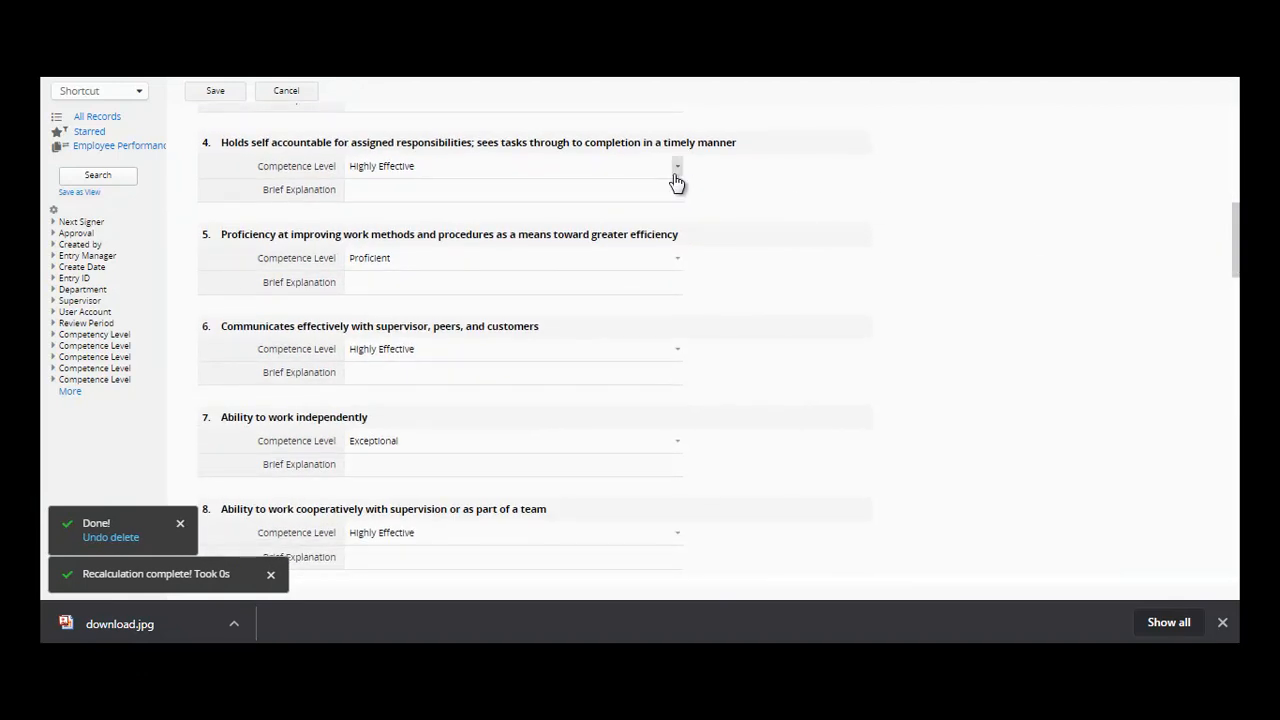
{"action": "left_click", "coordinate": [677, 172]}
{"action": "left_click", "coordinate": [679, 188]}
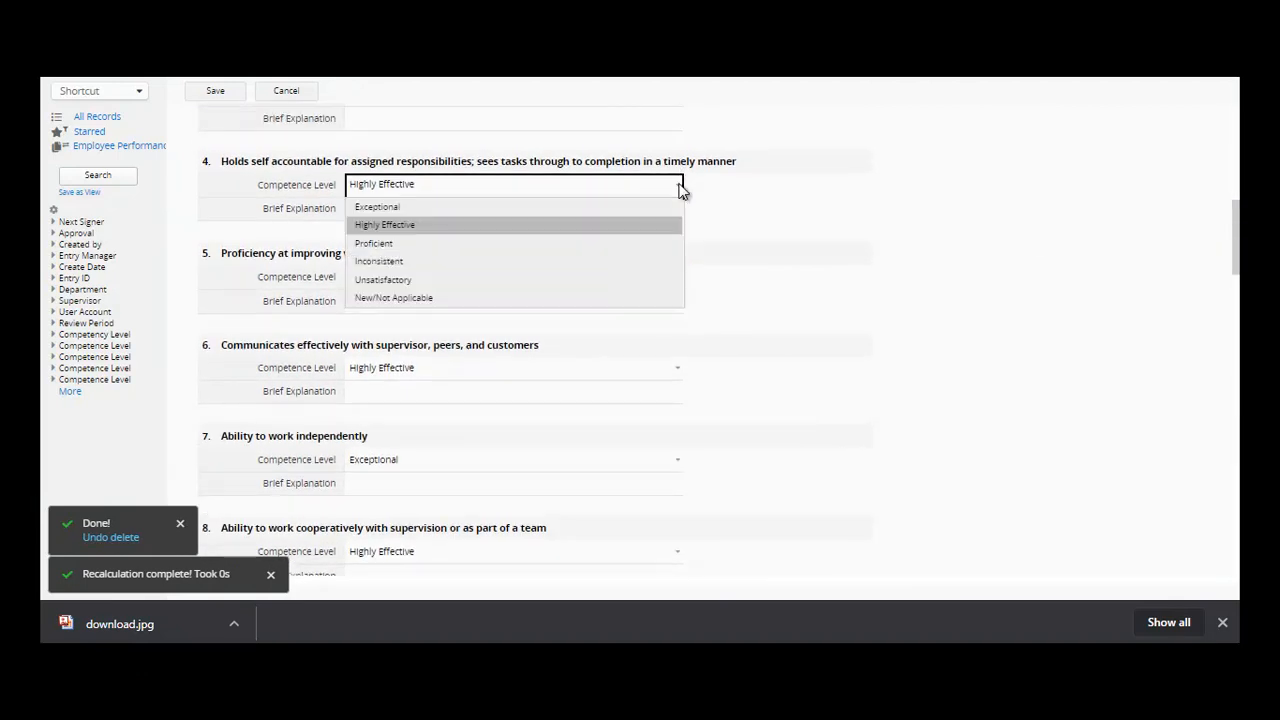
{"action": "left_click", "coordinate": [680, 190]}
{"action": "left_click", "coordinate": [680, 277]}
{"action": "left_click", "coordinate": [683, 288]}
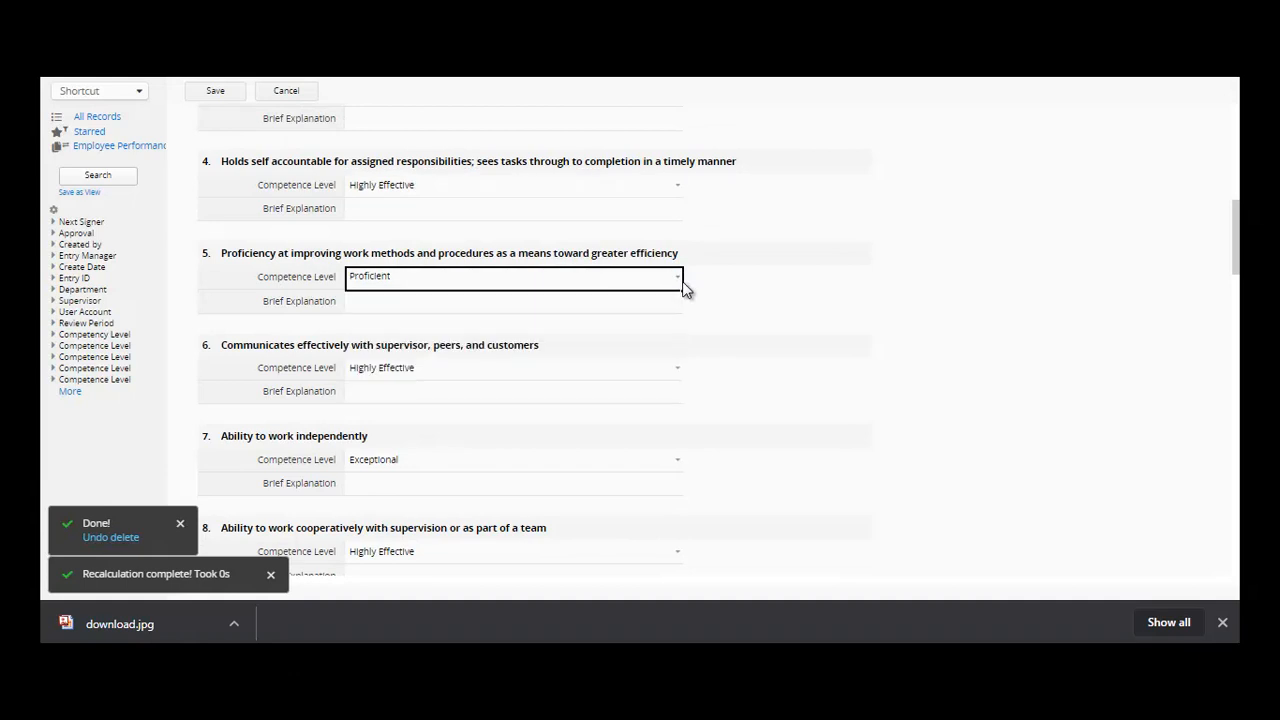
{"action": "left_click", "coordinate": [675, 364]}
{"action": "left_click", "coordinate": [675, 364]}
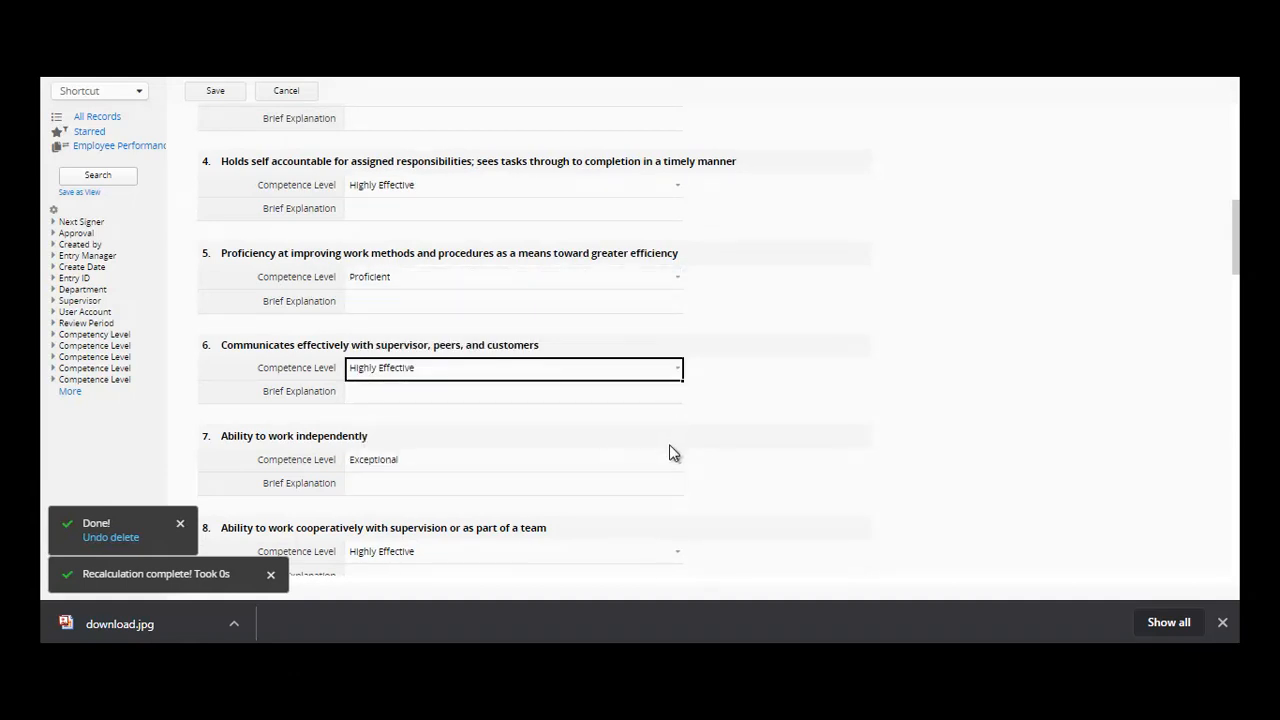
{"action": "left_click", "coordinate": [677, 460]}
{"action": "left_click", "coordinate": [675, 456]}
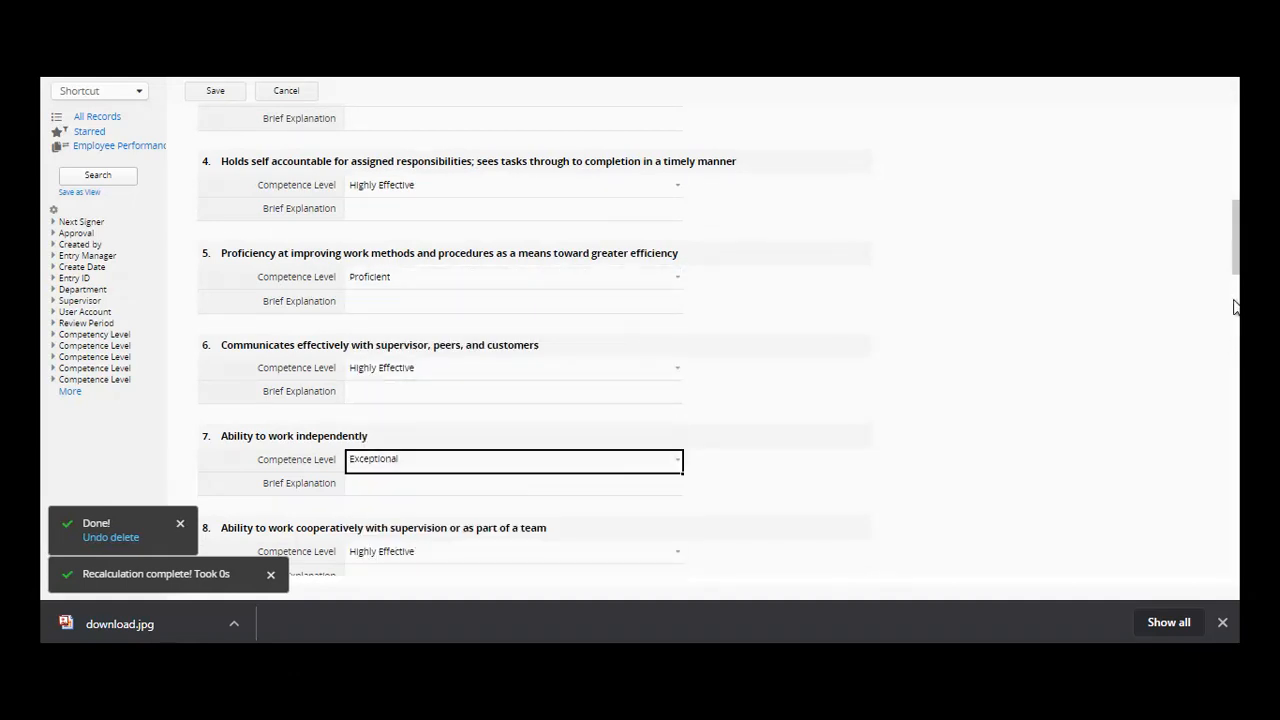
- Keep item 9 as Proficient and item 10 as Highly Effective, then save
{"action": "left_click_drag", "start_coordinate": [1237, 270], "coordinate": [1238, 333]}
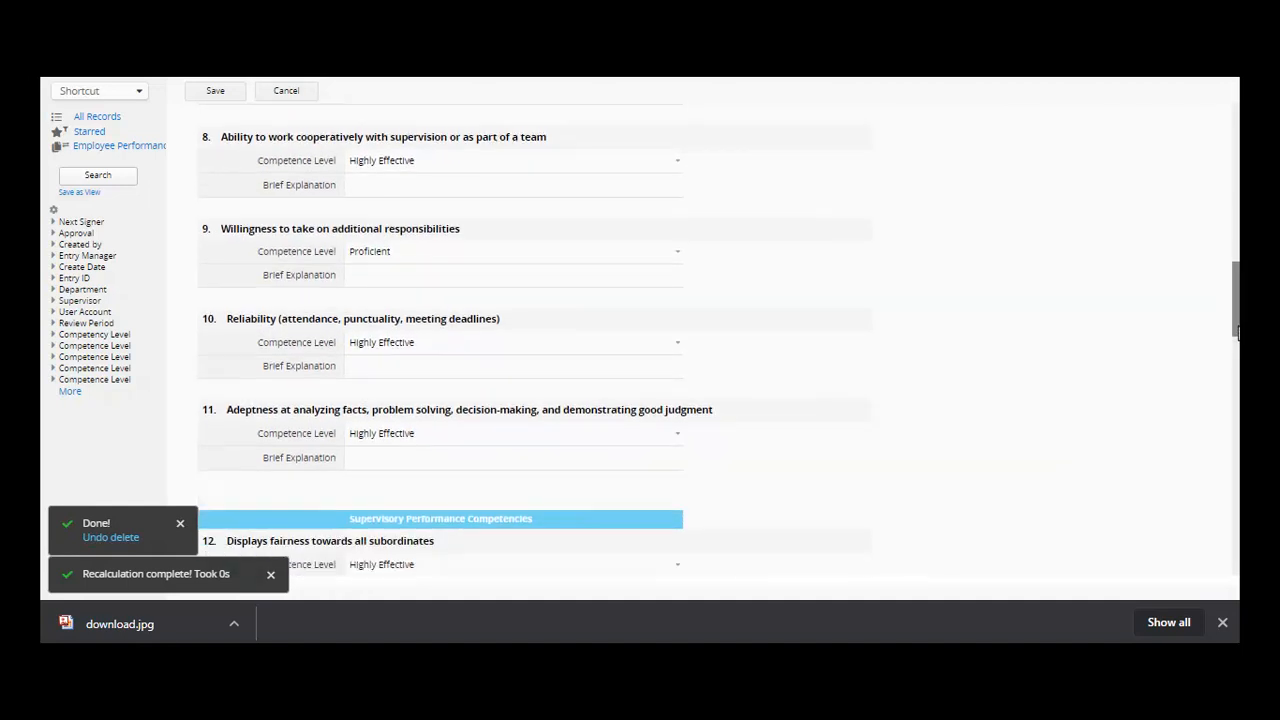
{"action": "left_click", "coordinate": [678, 253]}
{"action": "left_click", "coordinate": [679, 256]}
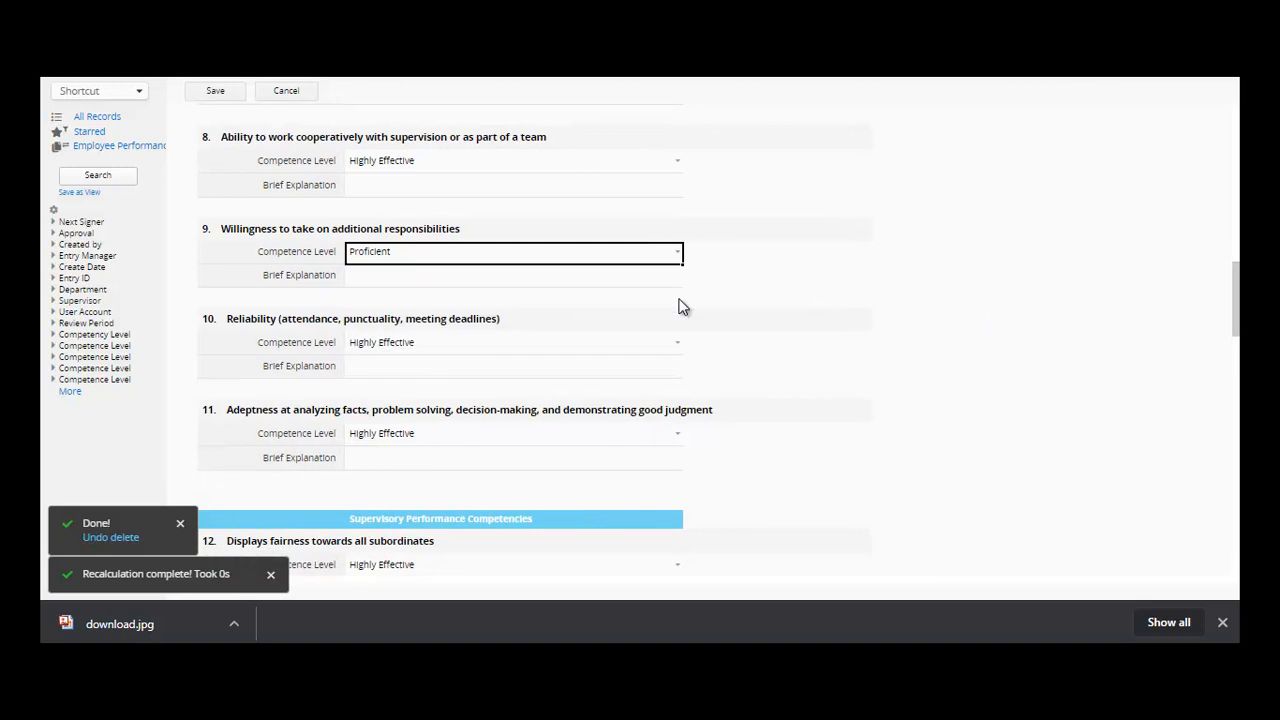
{"action": "left_click", "coordinate": [679, 345]}
{"action": "left_click", "coordinate": [680, 350]}
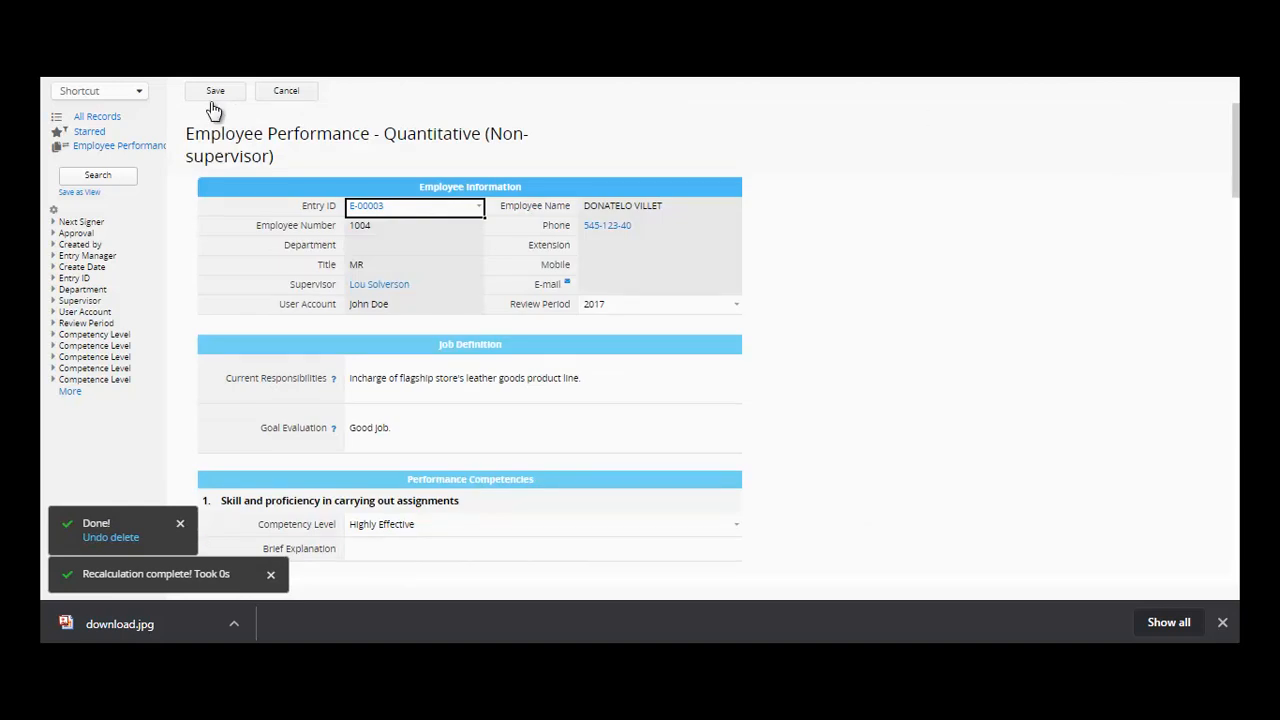
{"action": "left_click", "coordinate": [214, 91]}
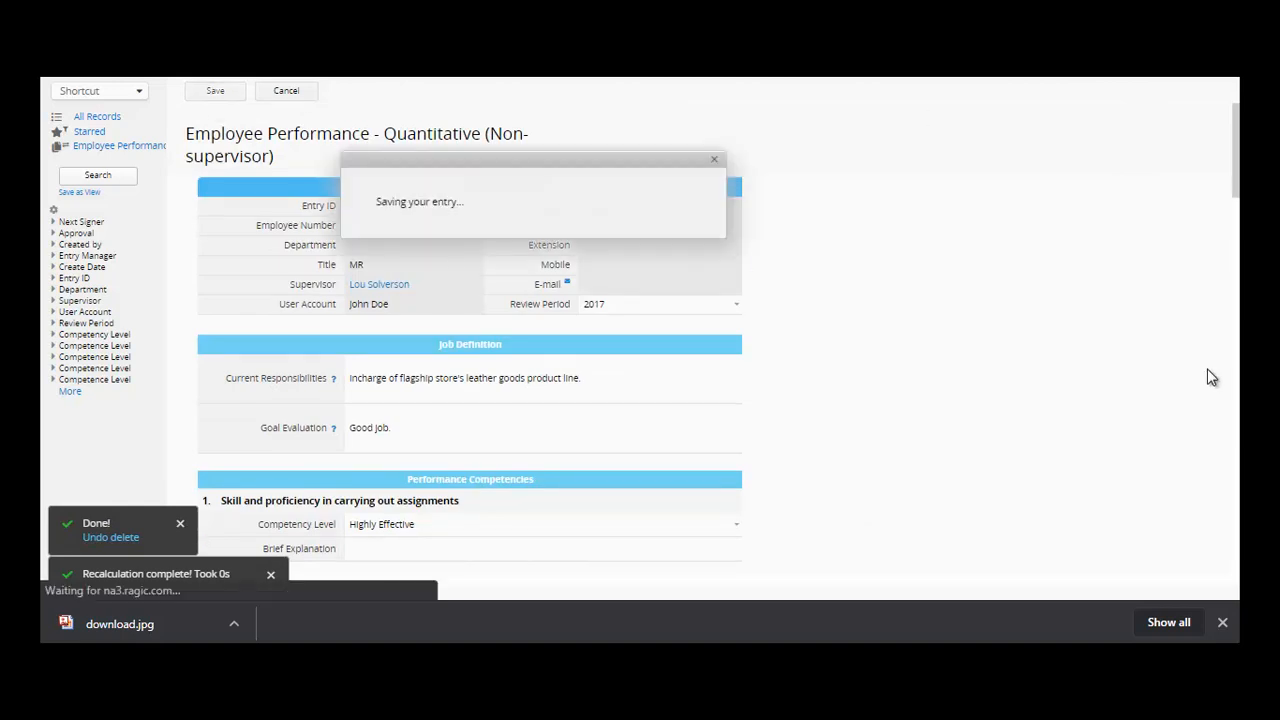
{"action": "left_click_drag", "start_coordinate": [1238, 178], "coordinate": [1238, 562]}
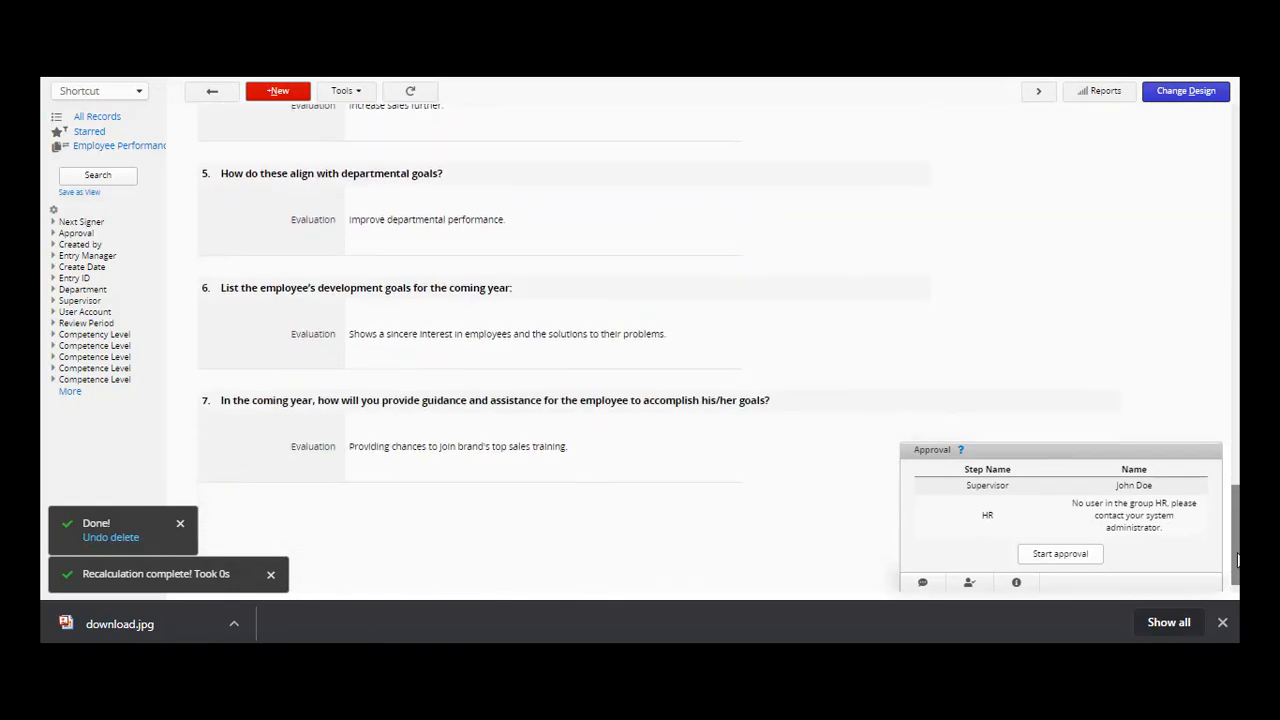
- Browse Add Components and Field Settings, then show the form's access rights in Form Settings
{"action": "key", "text": "Home"}
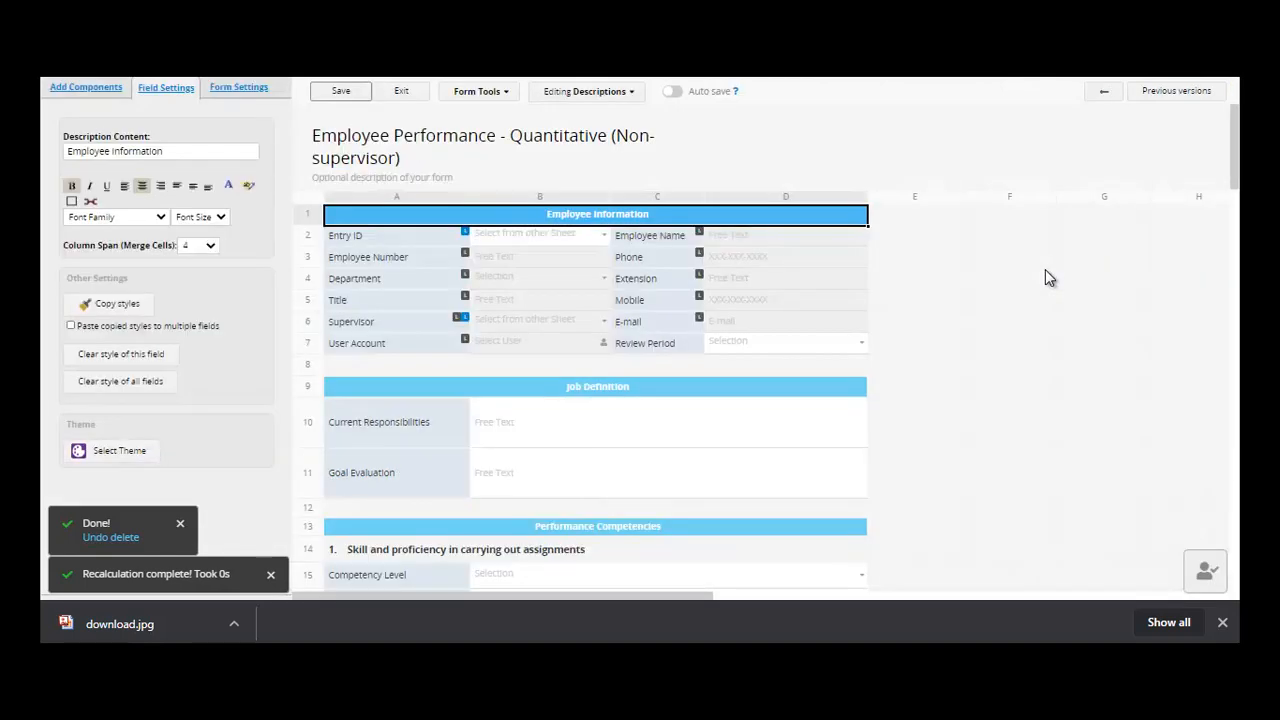
{"action": "left_click", "coordinate": [83, 88]}
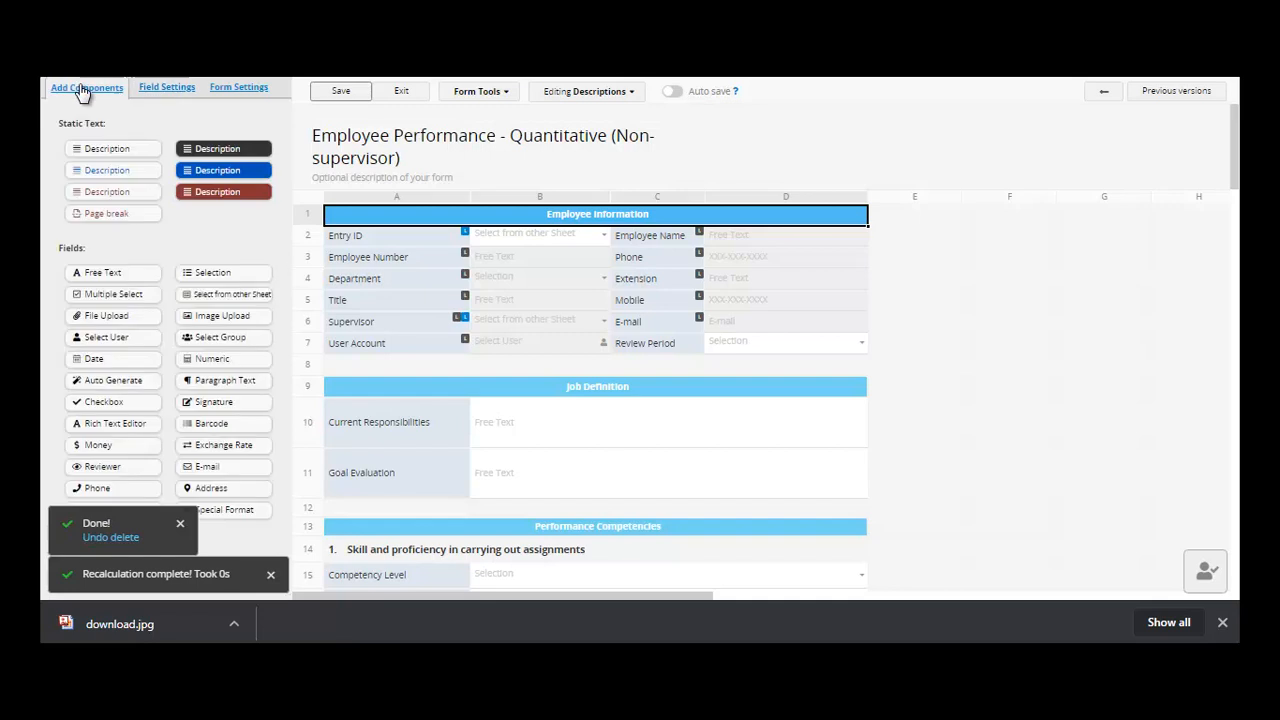
{"action": "left_click", "coordinate": [158, 92]}
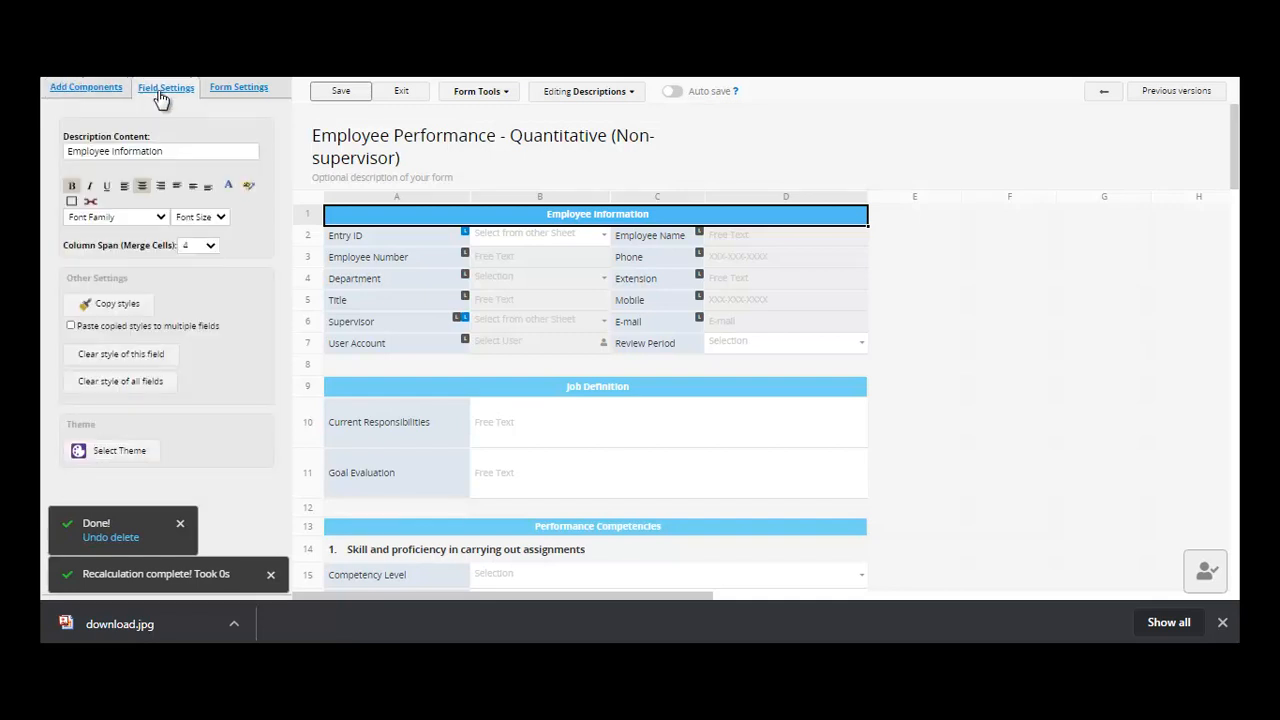
{"action": "left_click", "coordinate": [214, 92]}
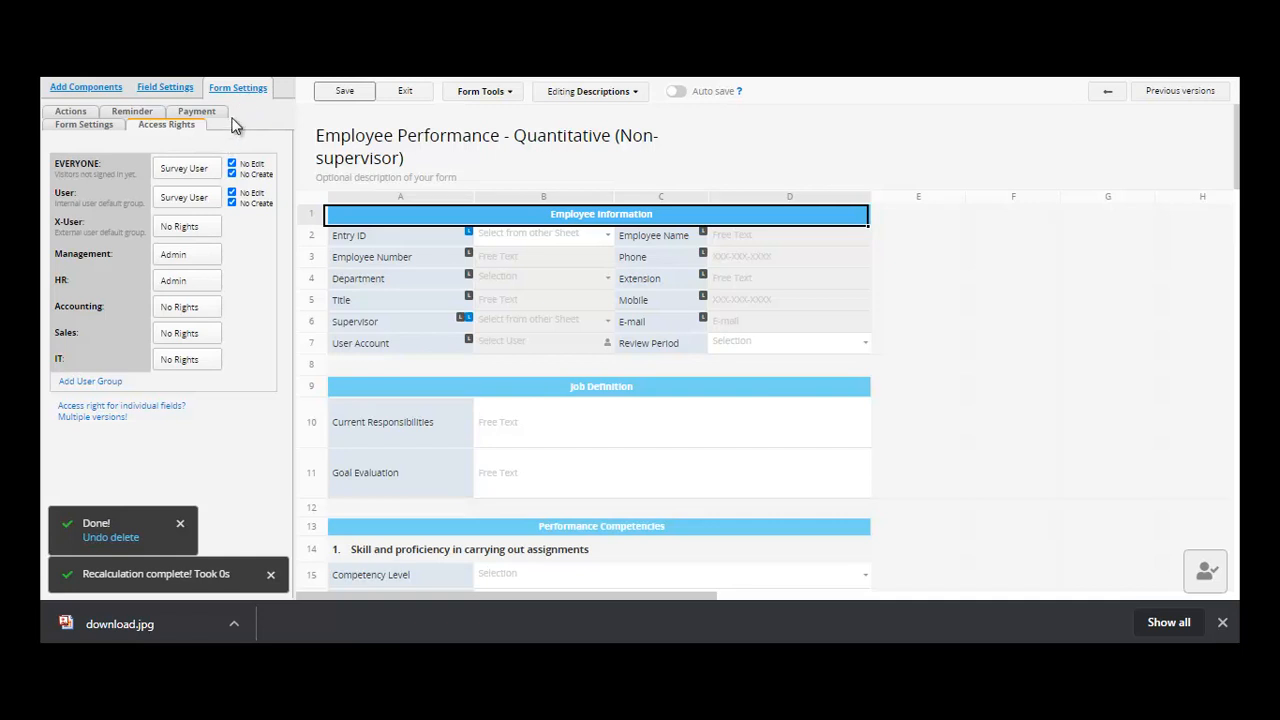
- Inspect the available action types without adding one, then view the empty Reminder settings
{"action": "left_click", "coordinate": [72, 112]}
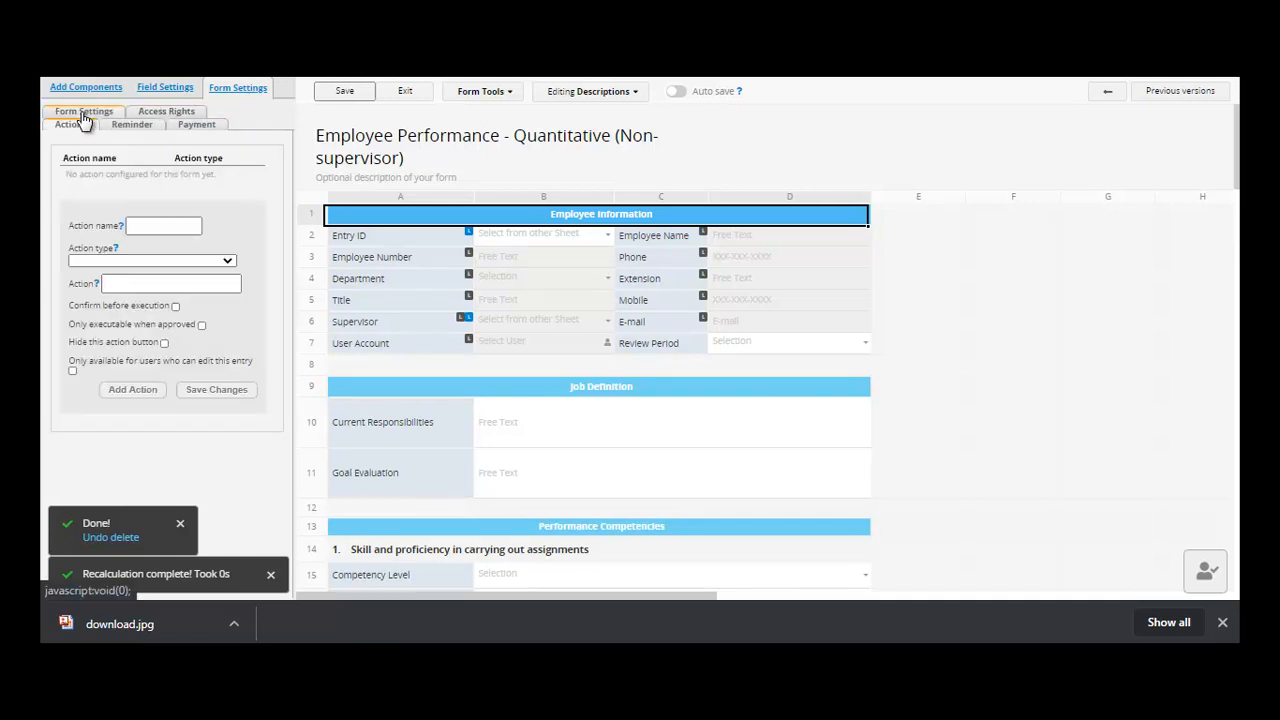
{"action": "left_click", "coordinate": [228, 262]}
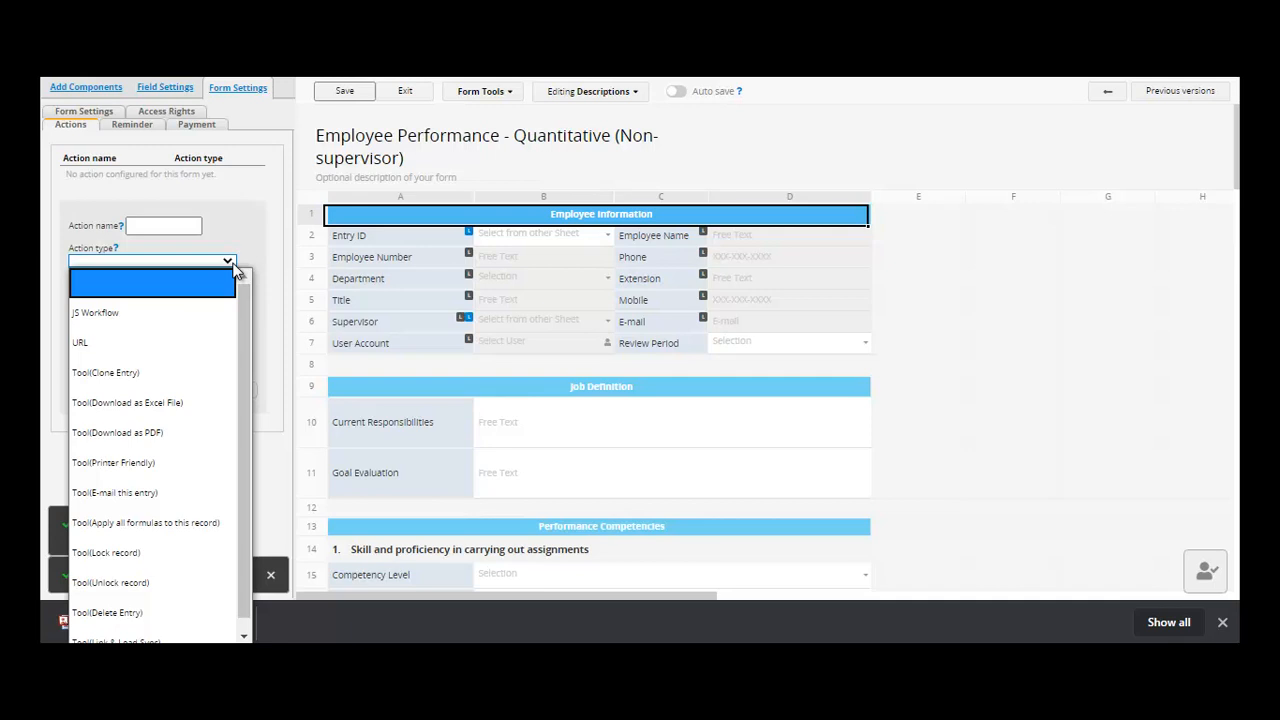
{"action": "left_click_drag", "start_coordinate": [247, 316], "coordinate": [249, 343]}
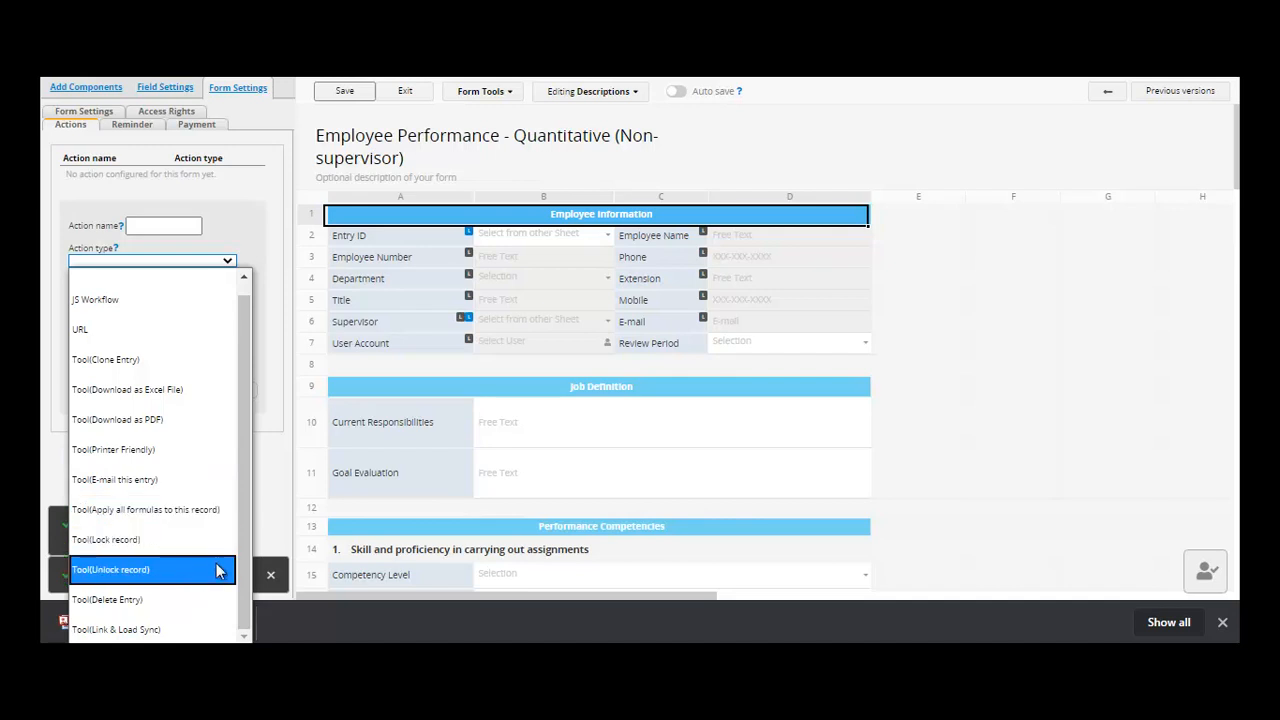
{"action": "left_click", "coordinate": [268, 407]}
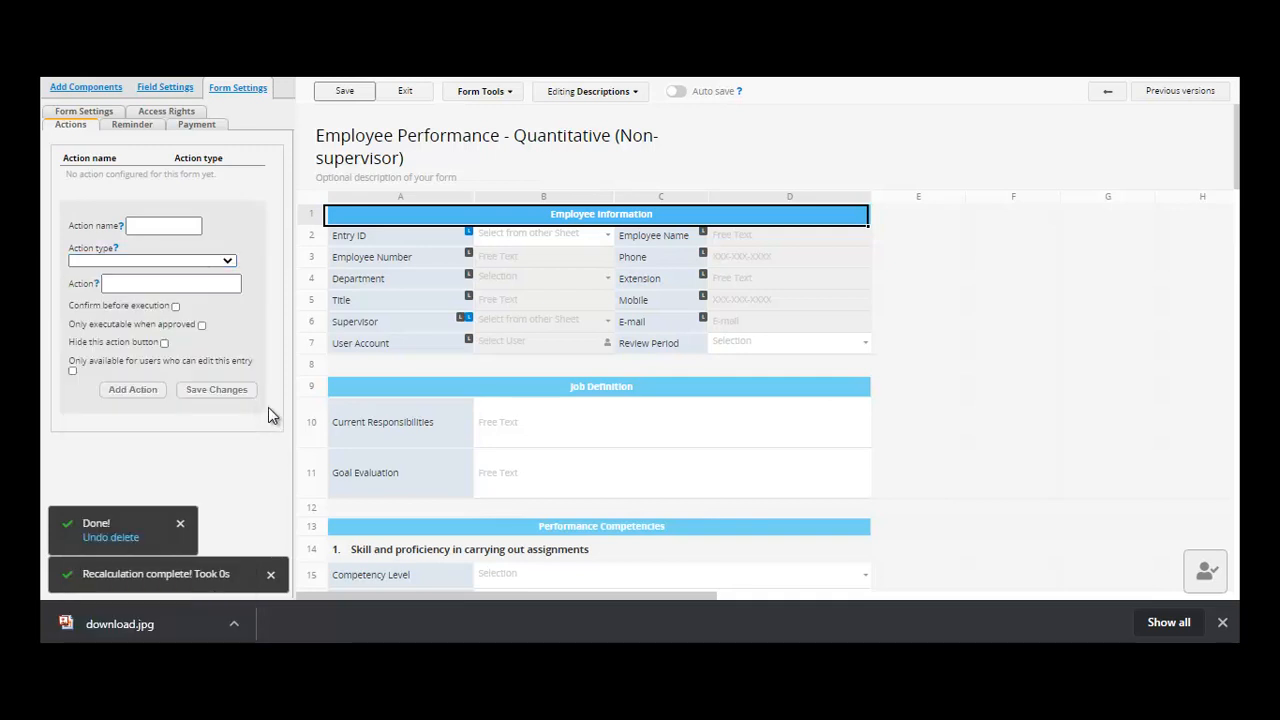
{"action": "left_click", "coordinate": [228, 260]}
{"action": "left_click", "coordinate": [260, 290]}
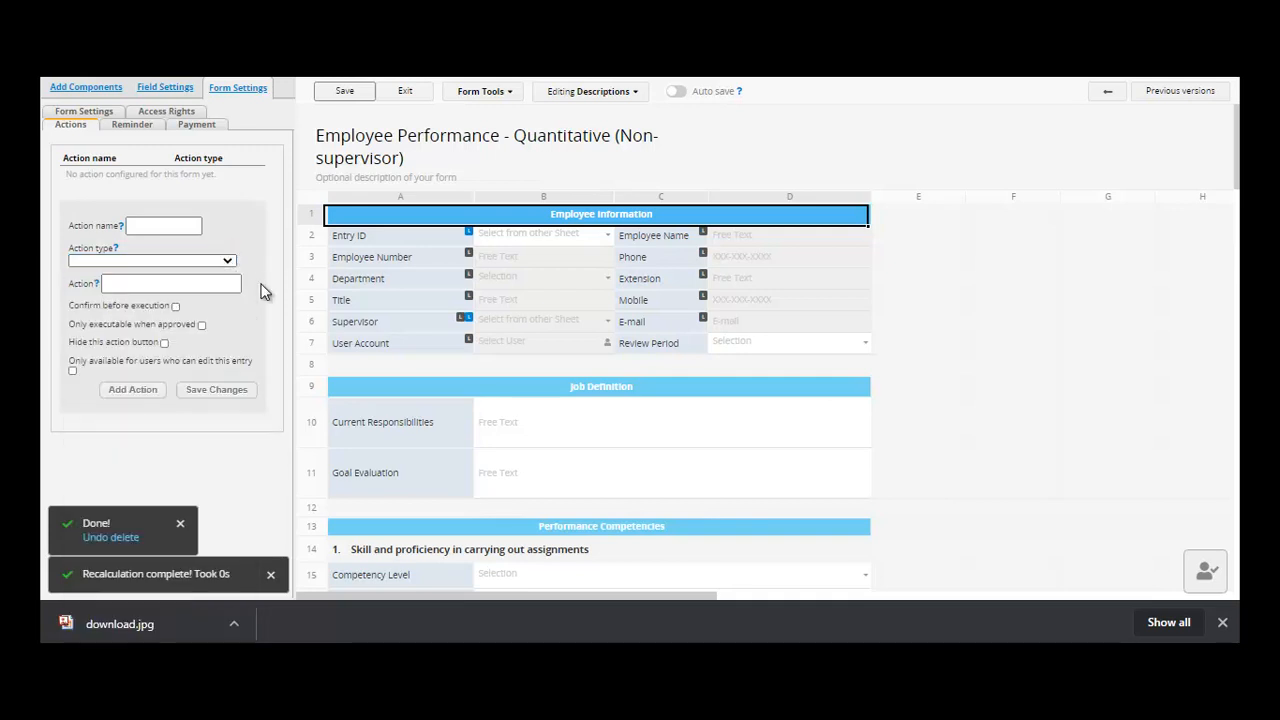
{"action": "left_click", "coordinate": [129, 130]}
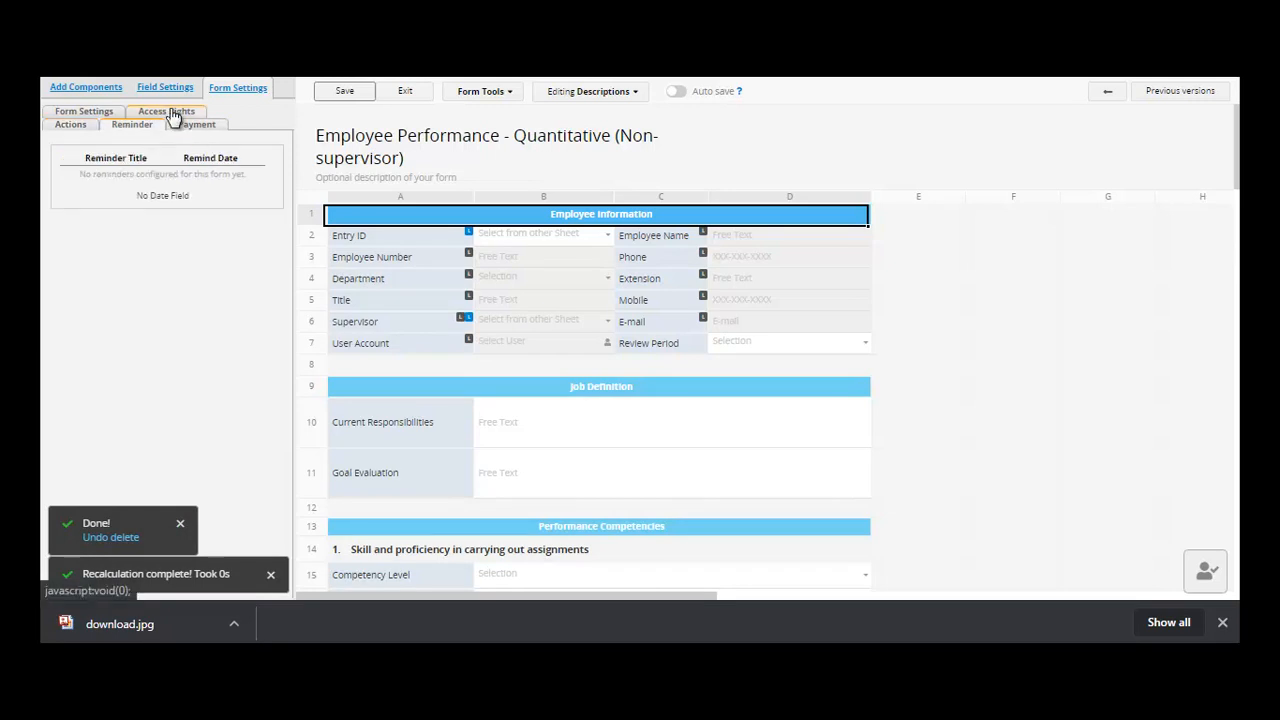
- Show the general settings with Employee Number as title field, then the Form Tools overview
{"action": "left_click", "coordinate": [100, 112]}
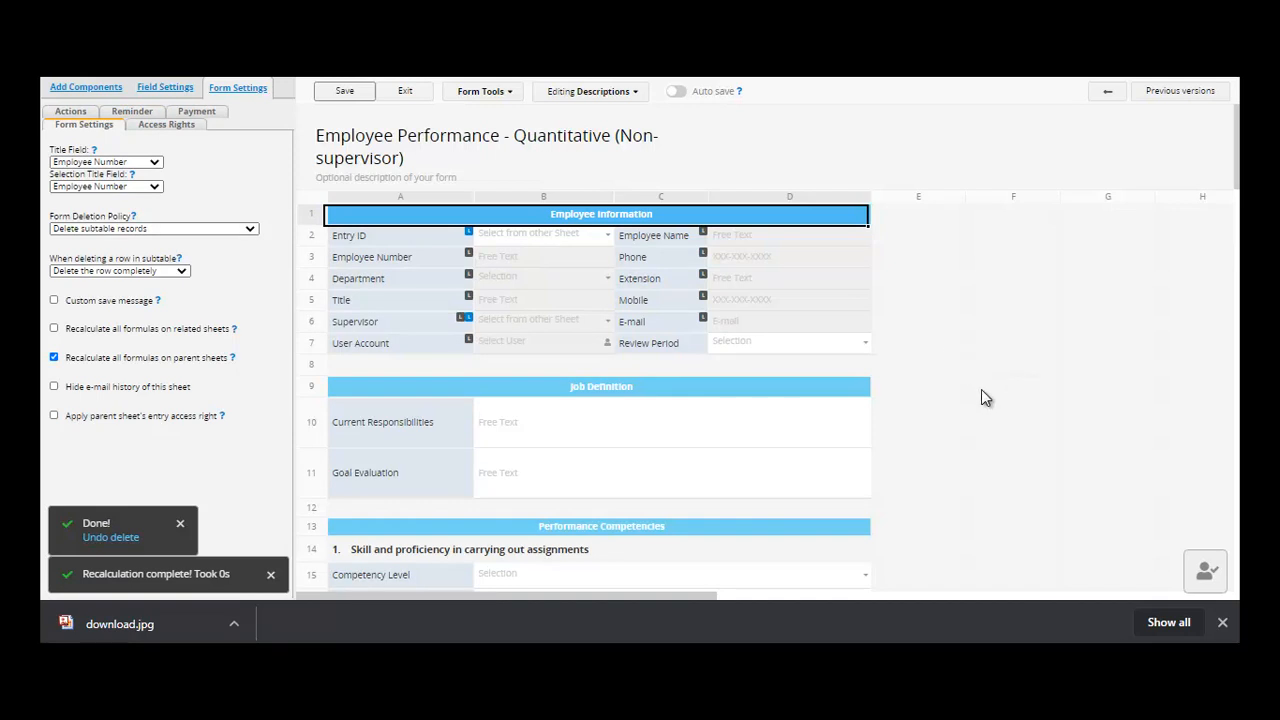
{"action": "left_click", "coordinate": [512, 104]}
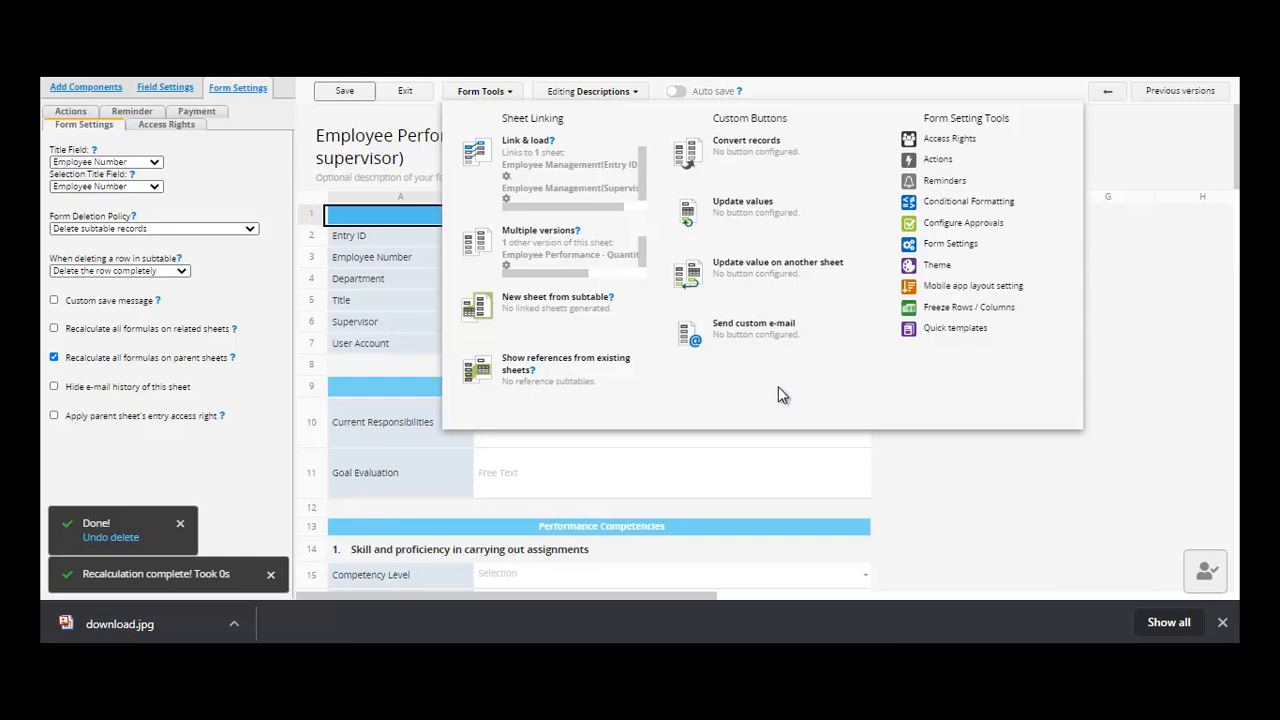
- Inspect the Everyone access rights options without changing them
{"action": "left_click", "coordinate": [1005, 141]}
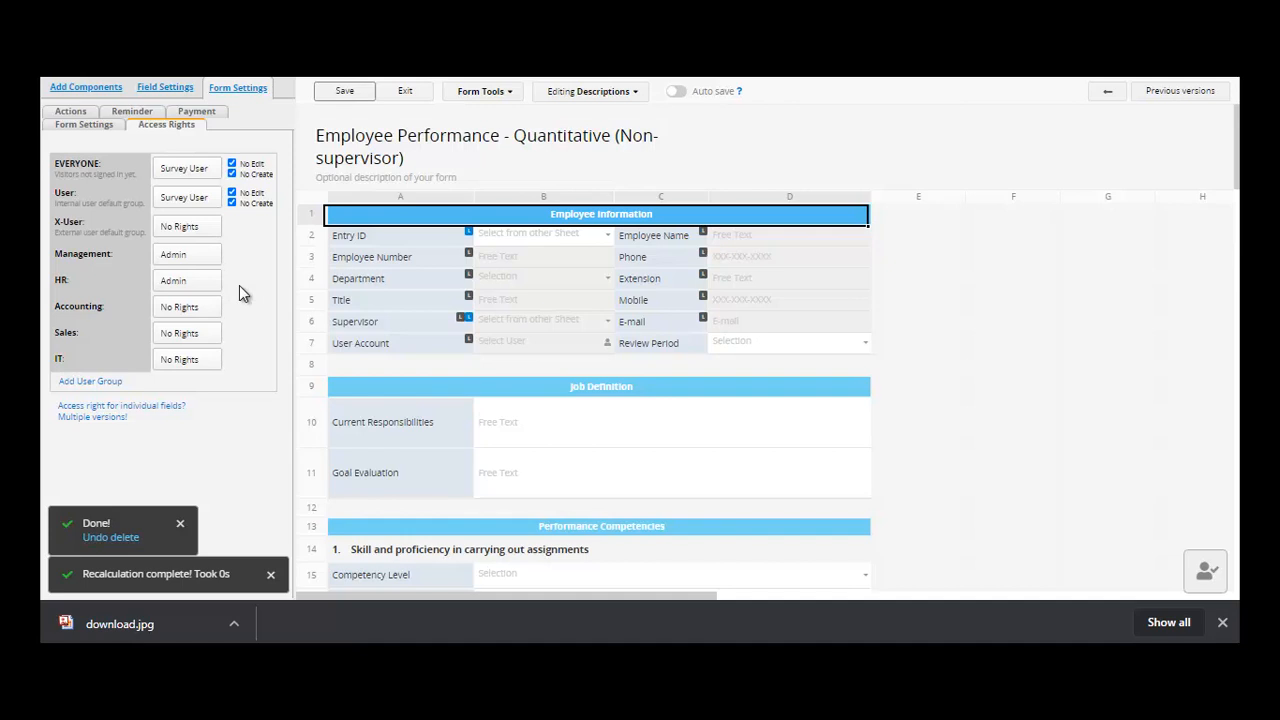
{"action": "left_click", "coordinate": [200, 169]}
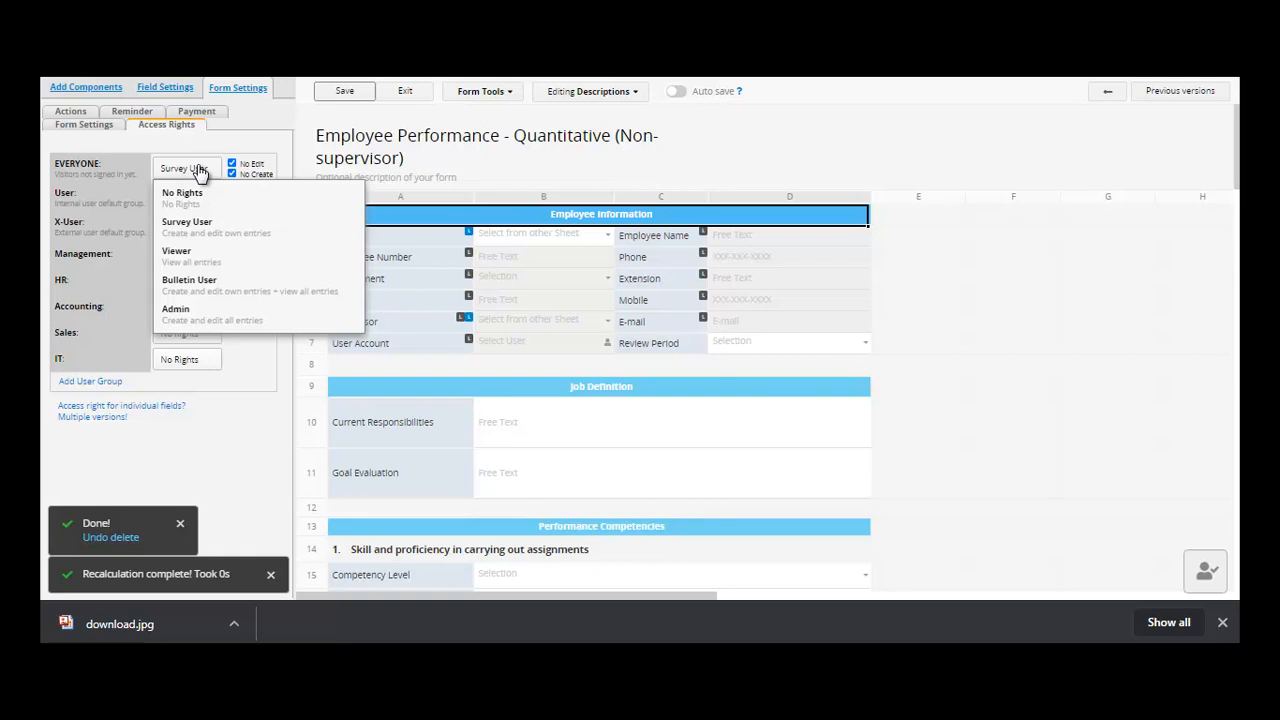
{"action": "left_click", "coordinate": [505, 100]}
{"action": "left_click", "coordinate": [505, 95]}
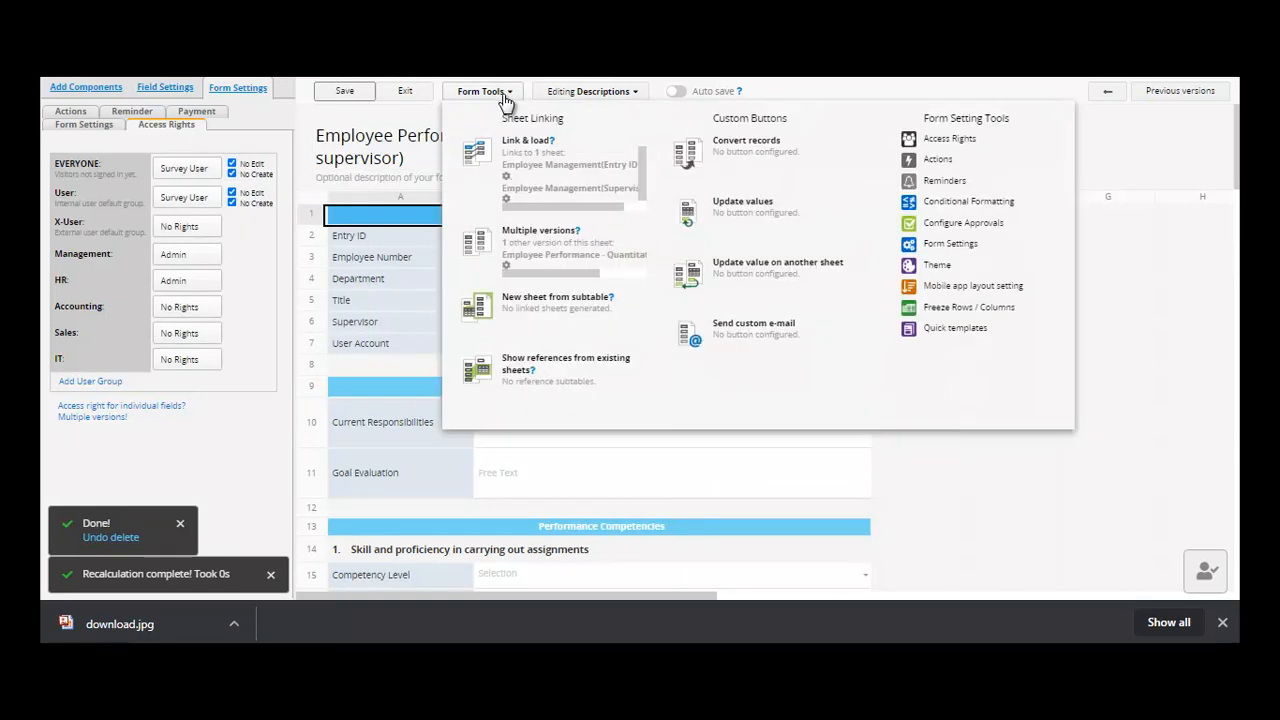
- Check the Actions settings' action type list, leaving no action configured
{"action": "left_click", "coordinate": [940, 160]}
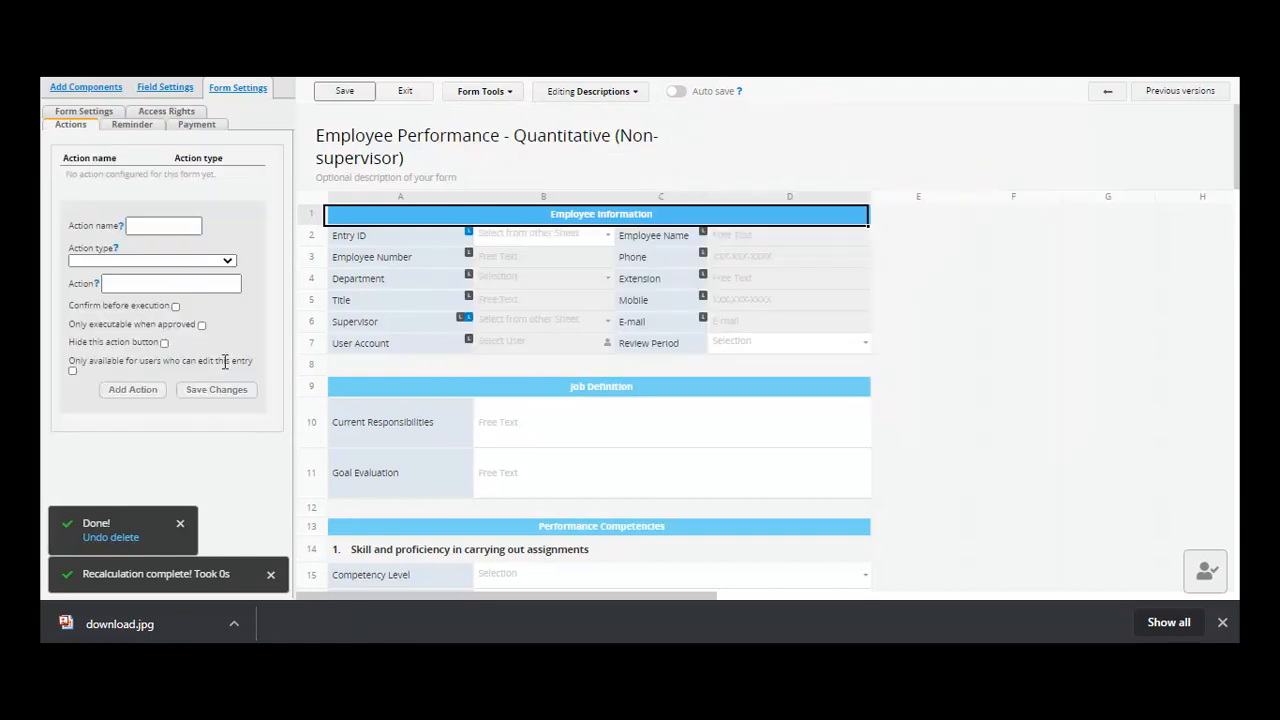
{"action": "left_click", "coordinate": [227, 262]}
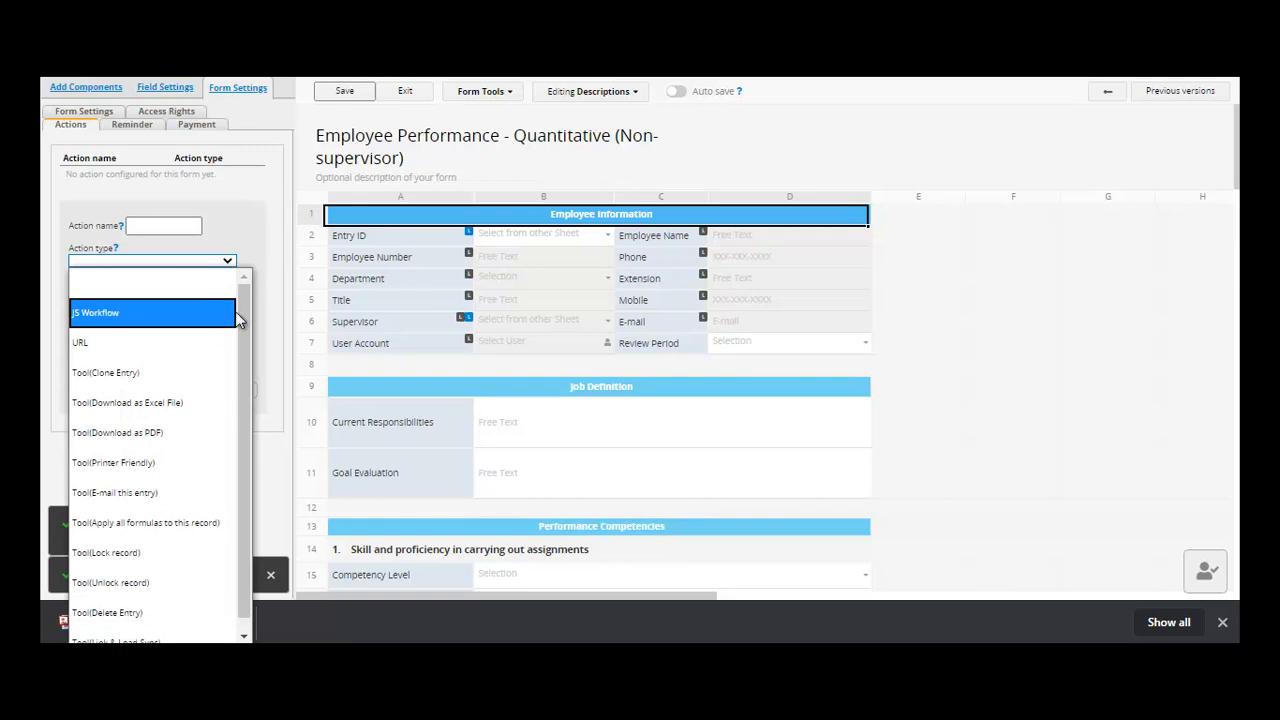
{"action": "left_click", "coordinate": [515, 94]}
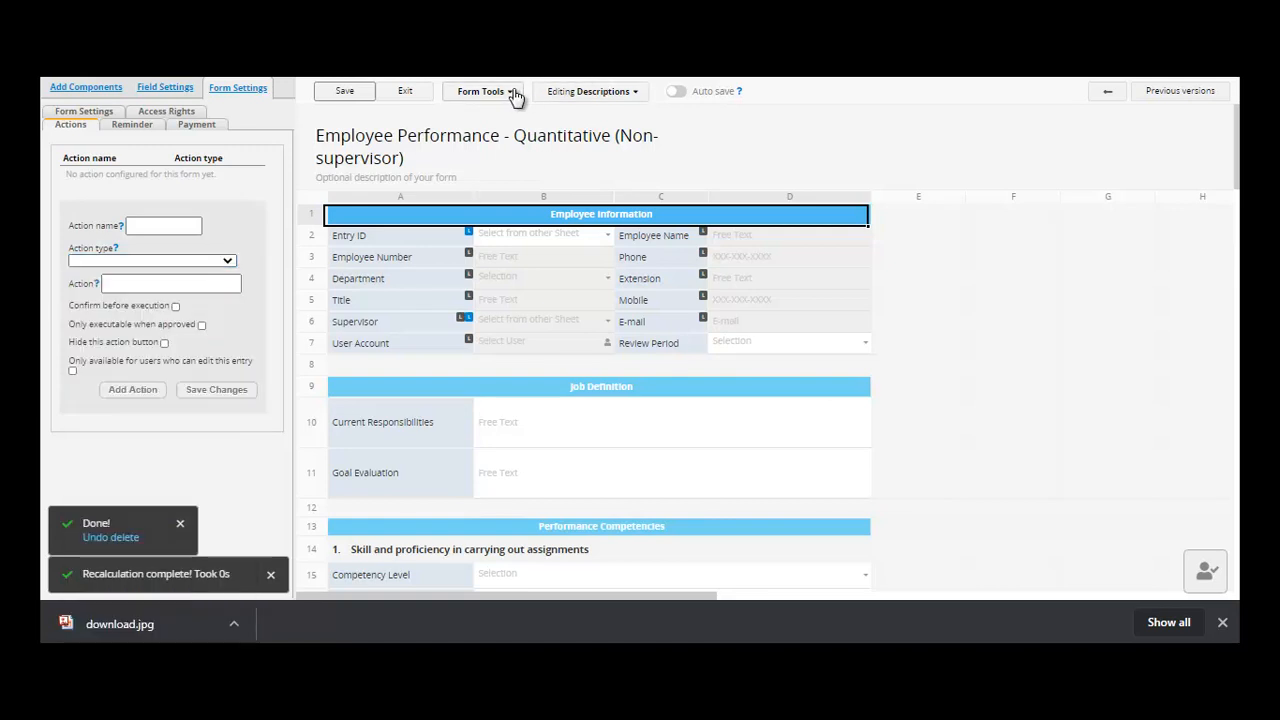
{"action": "left_click", "coordinate": [515, 94]}
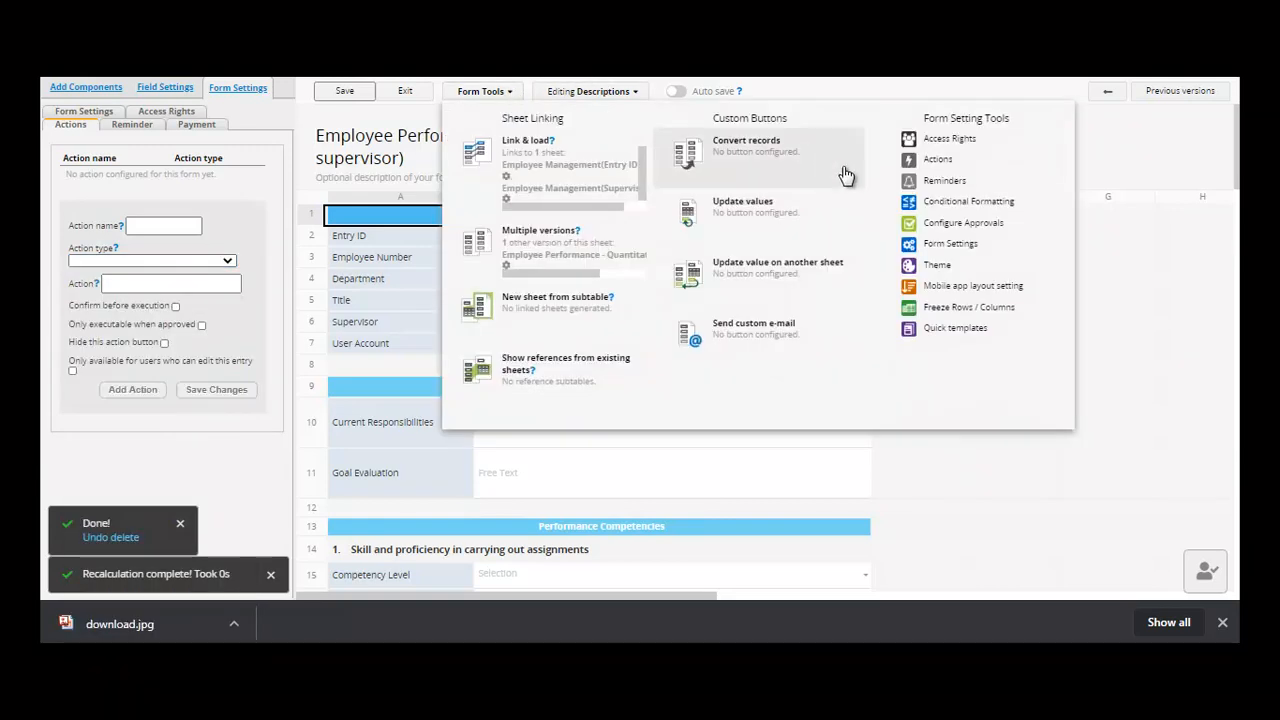
{"action": "left_click", "coordinate": [982, 206]}
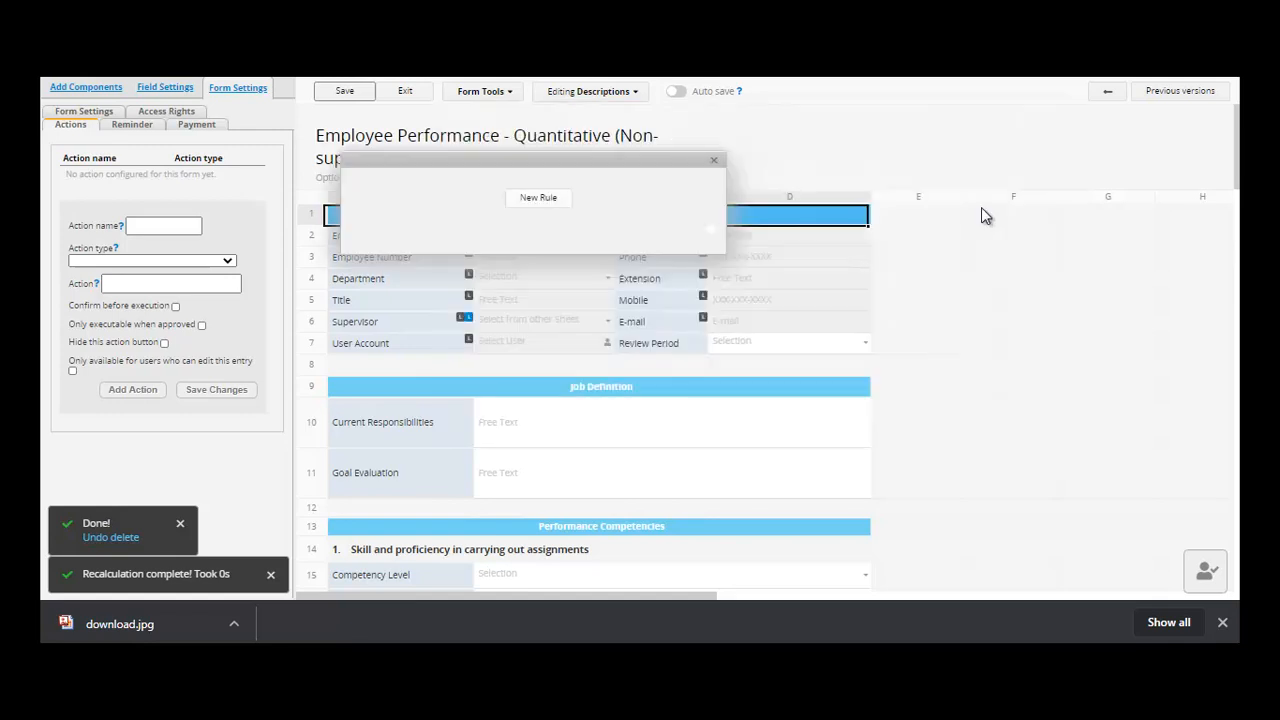
{"action": "left_click", "coordinate": [530, 210]}
{"action": "left_click", "coordinate": [636, 277]}
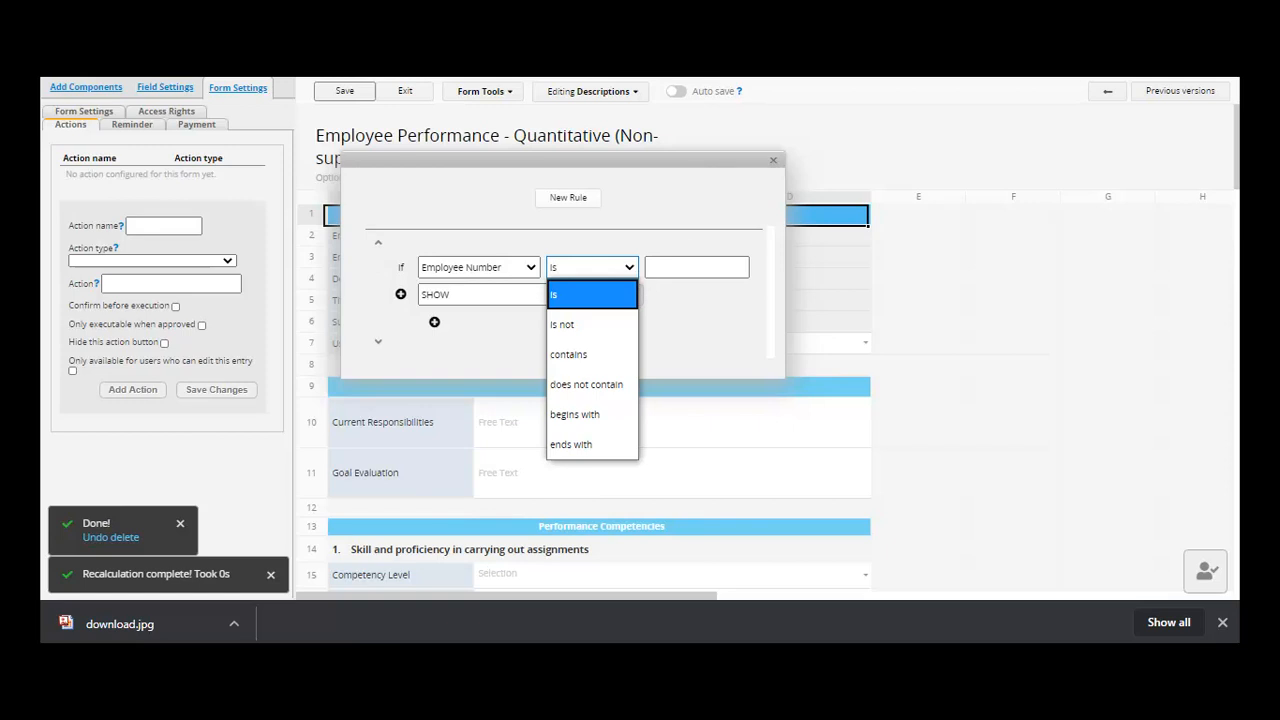
{"action": "left_click", "coordinate": [777, 161]}
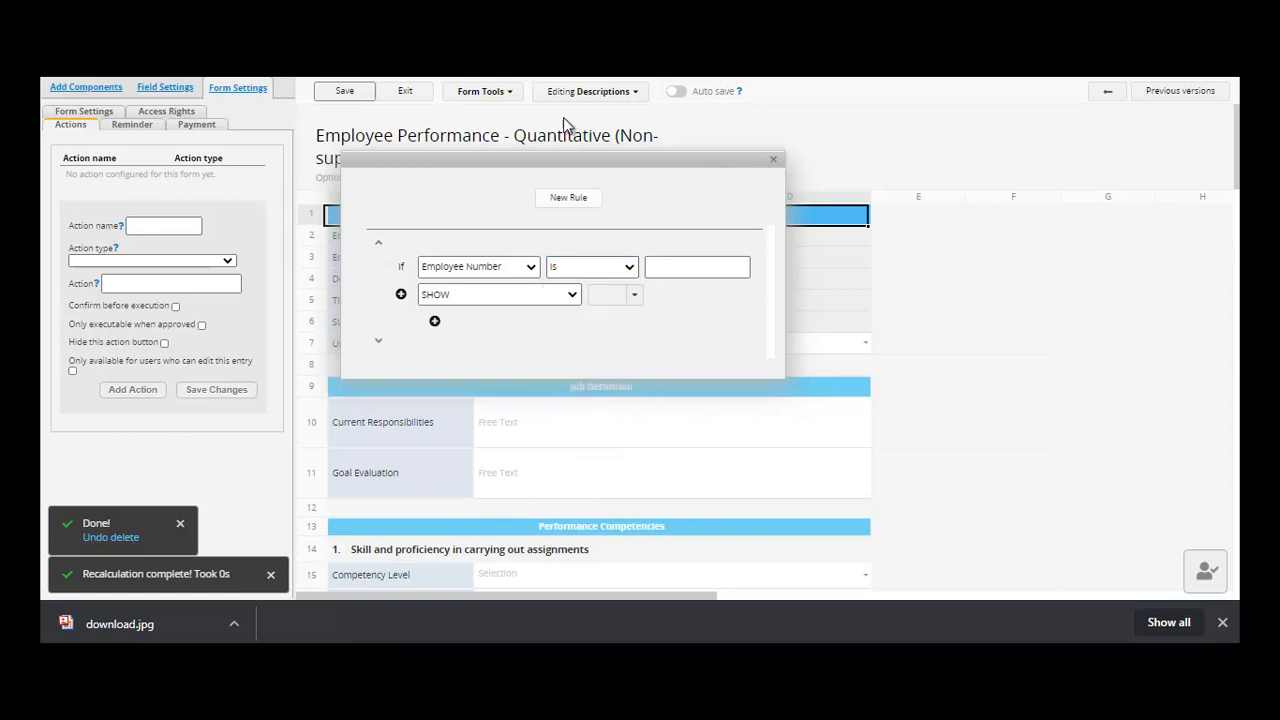
{"action": "left_click", "coordinate": [773, 159]}
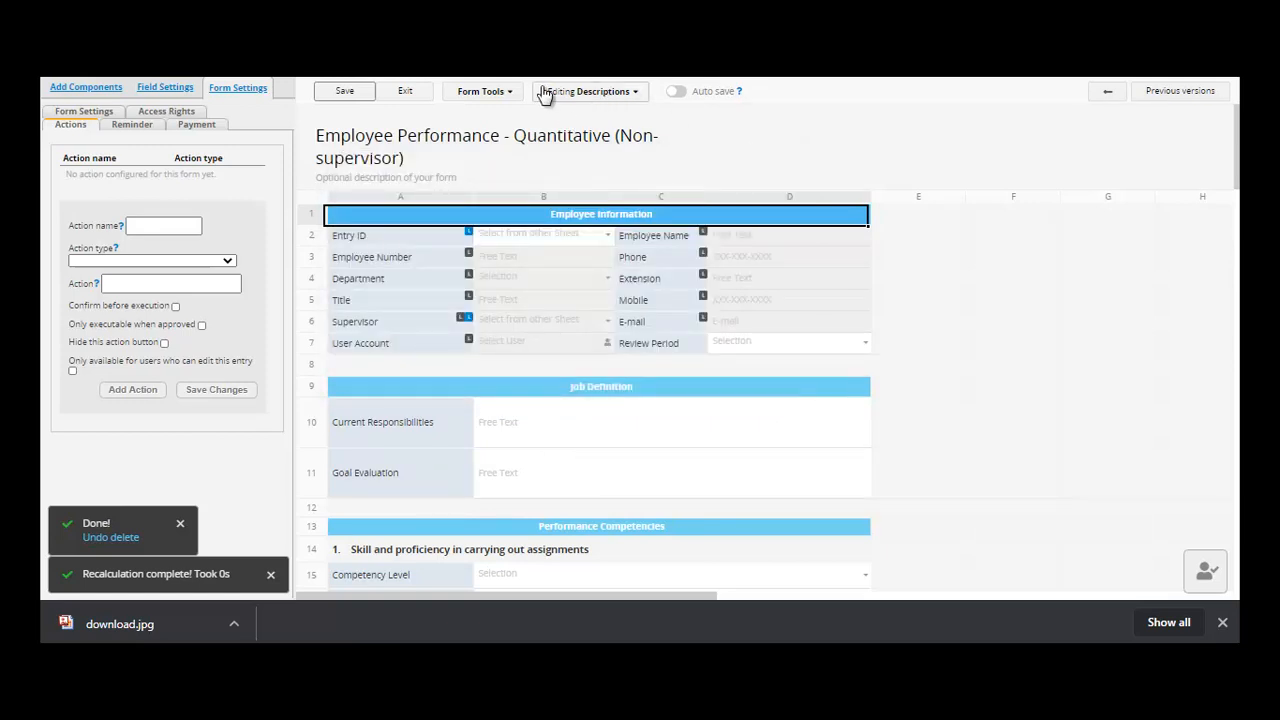
- Show the approval steps: Supervisor set to Direct Supervisor, followed by HR
{"action": "left_click", "coordinate": [507, 93]}
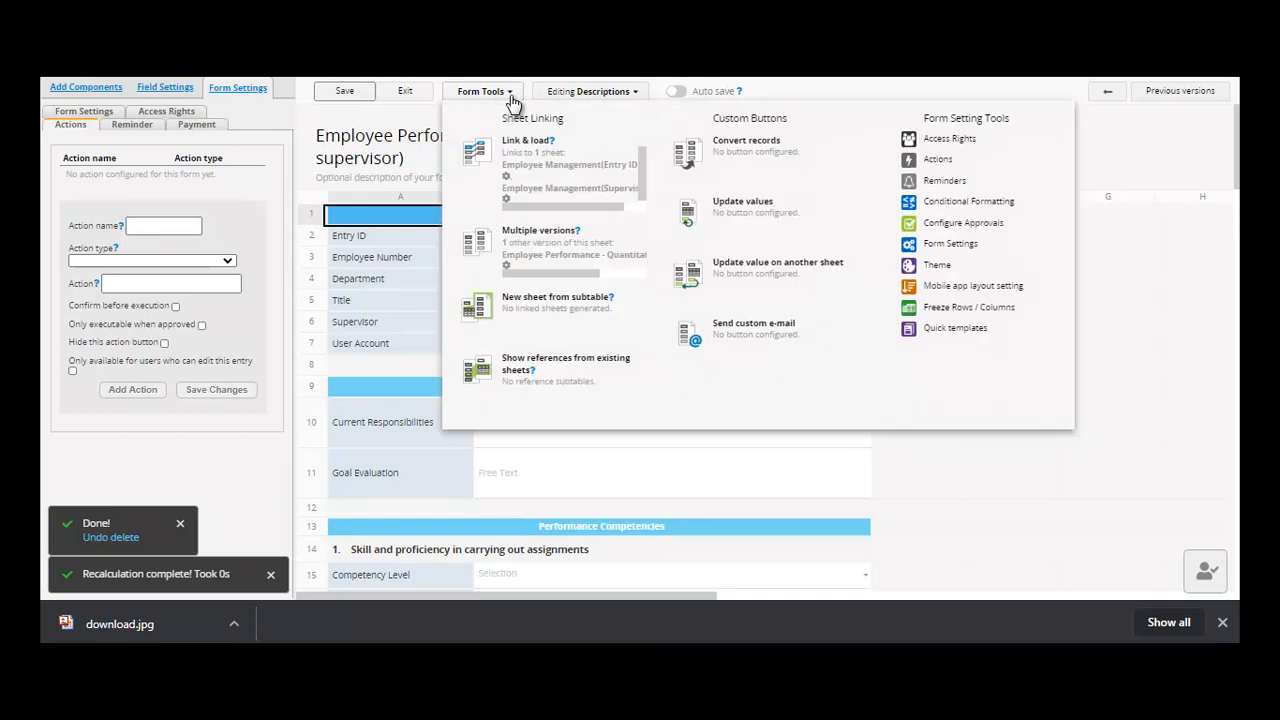
{"action": "left_click", "coordinate": [1000, 228]}
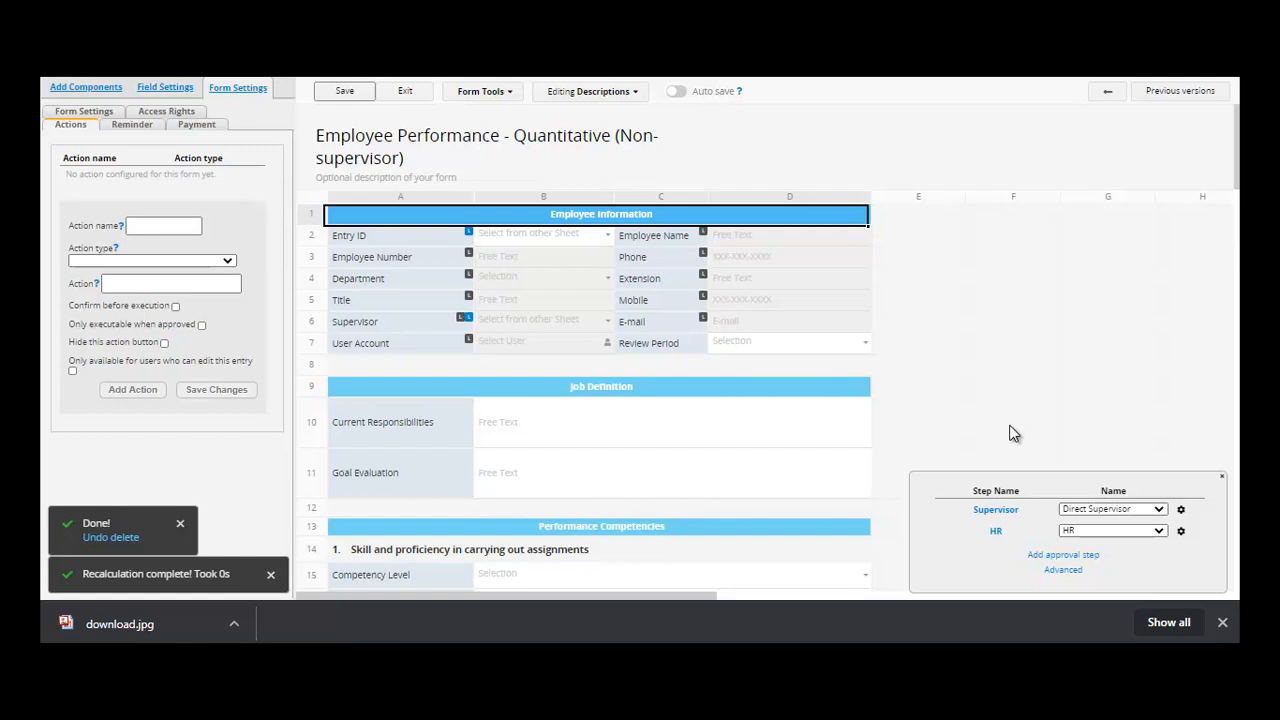
- Add a third approval step and name it SUBMIT
{"action": "left_click", "coordinate": [1075, 562]}
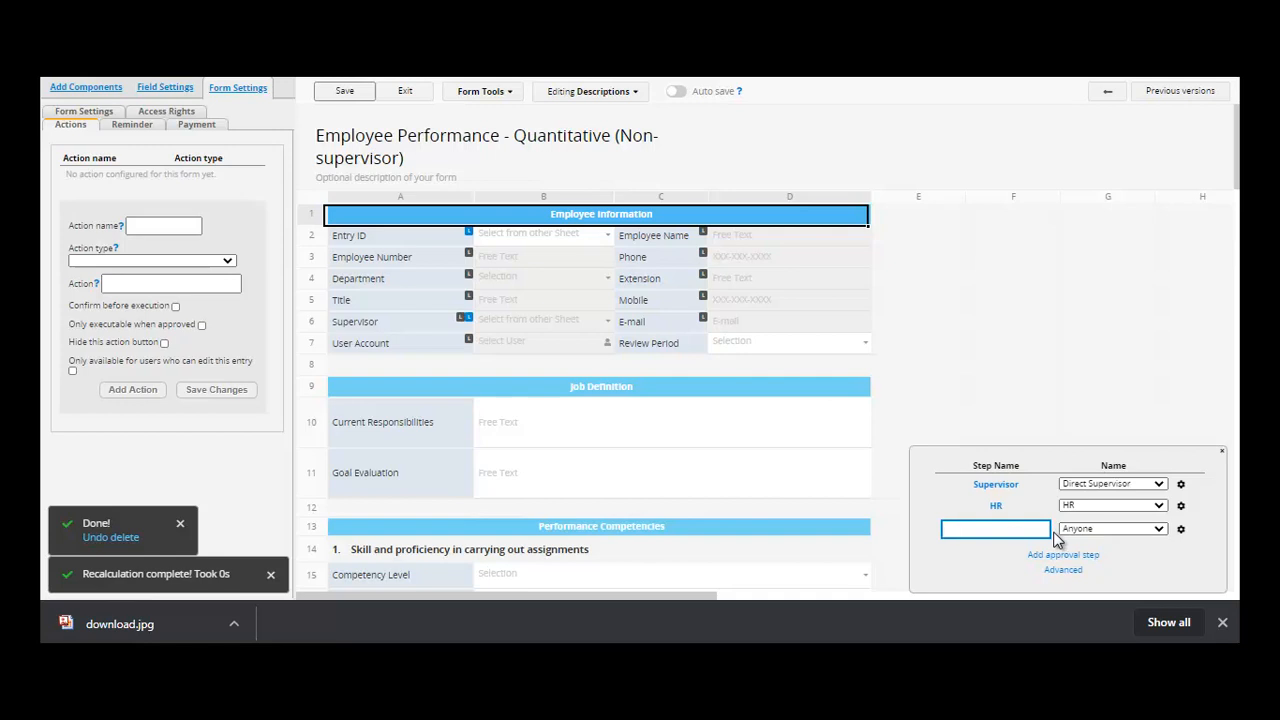
{"action": "type", "text": "SUBMIT"}
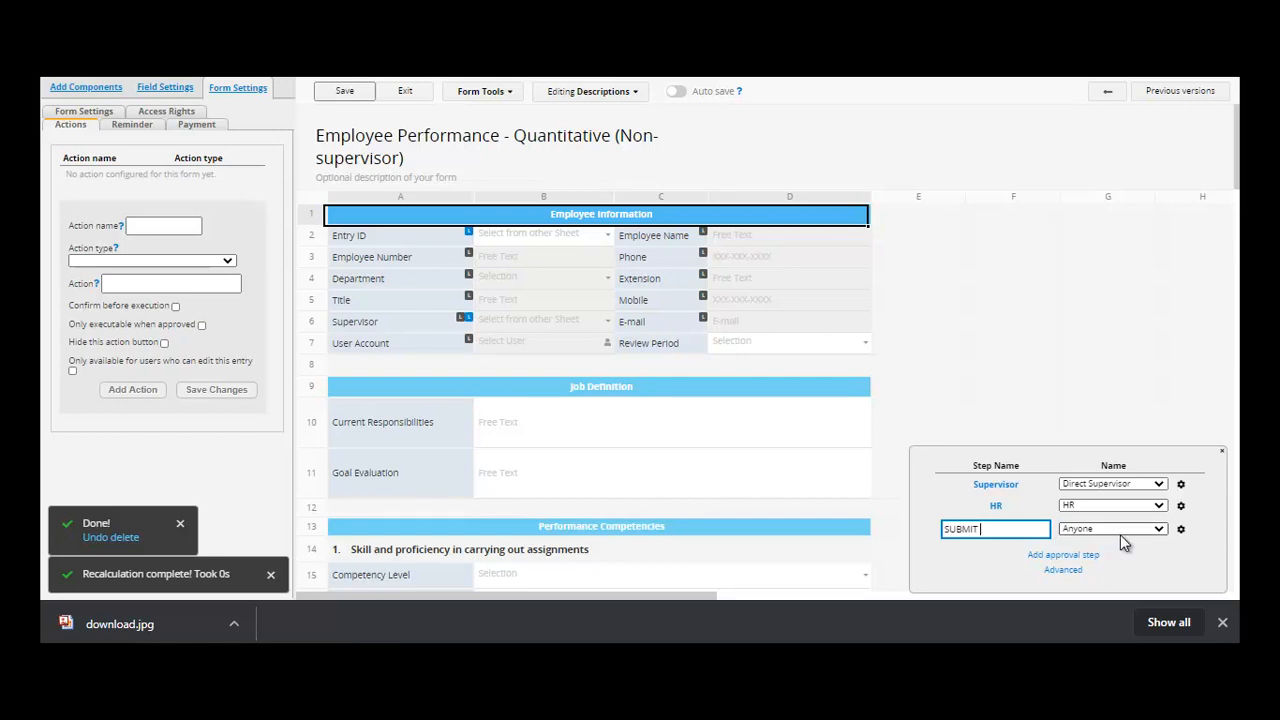
- Leave the SUBMIT step's approver as Anyone, then save the form design
{"action": "left_click", "coordinate": [1159, 528]}
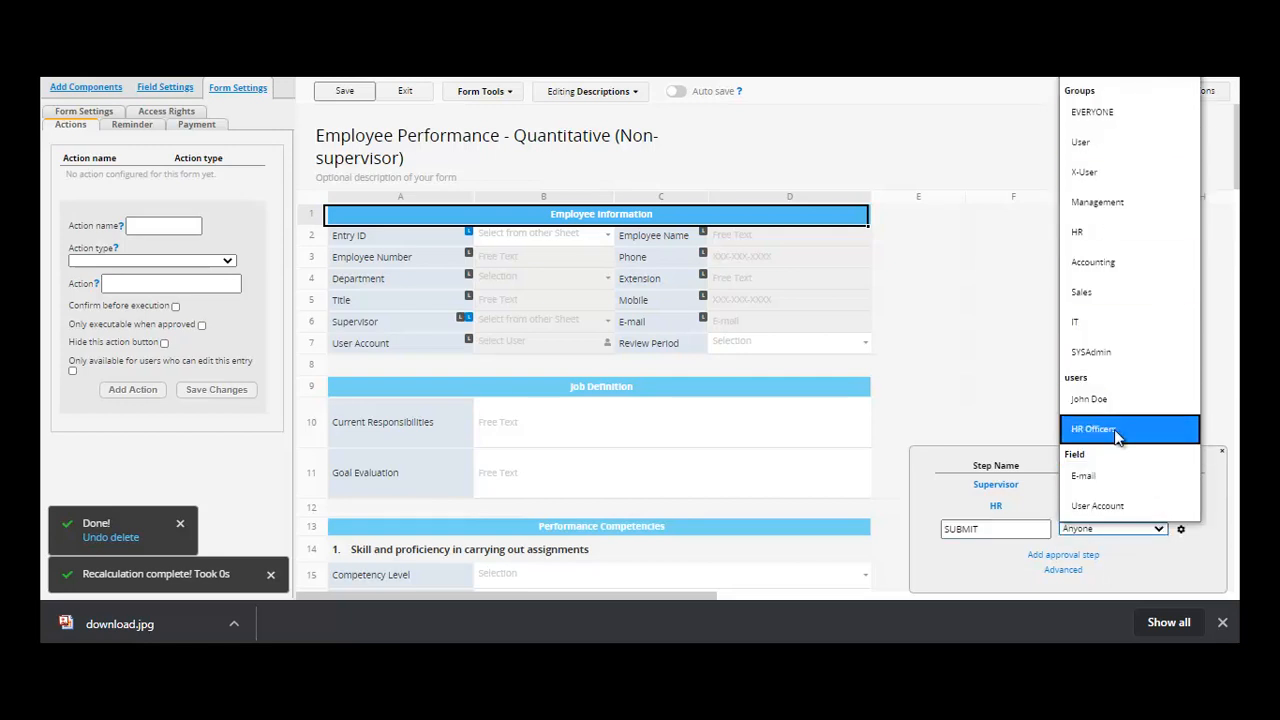
{"action": "left_click", "coordinate": [955, 405]}
{"action": "left_click", "coordinate": [955, 405]}
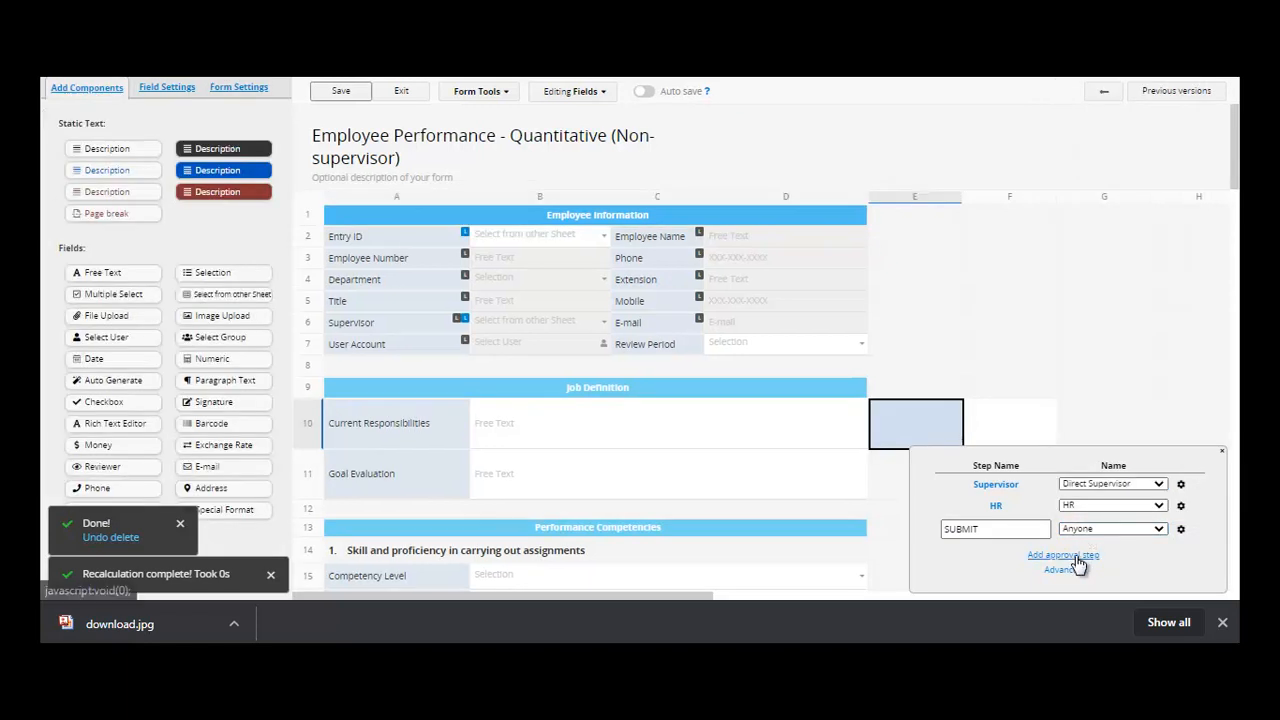
{"action": "left_click", "coordinate": [1001, 344]}
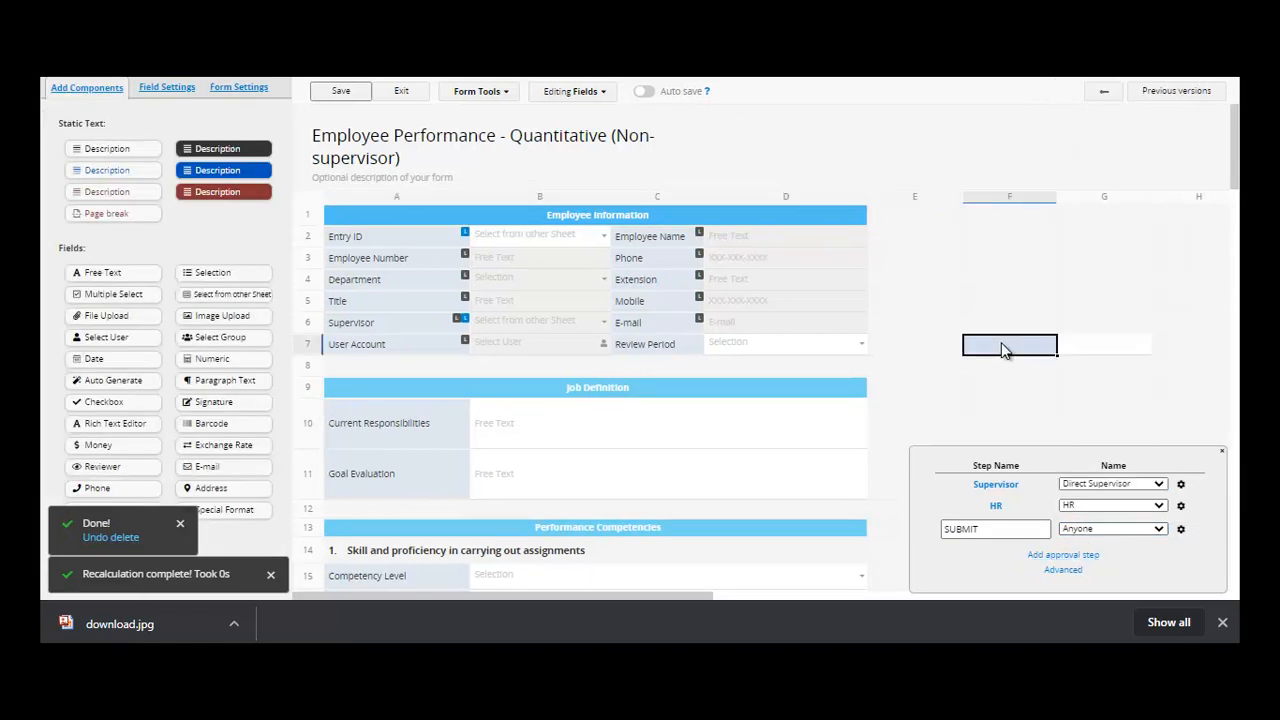
{"action": "left_click", "coordinate": [1182, 506]}
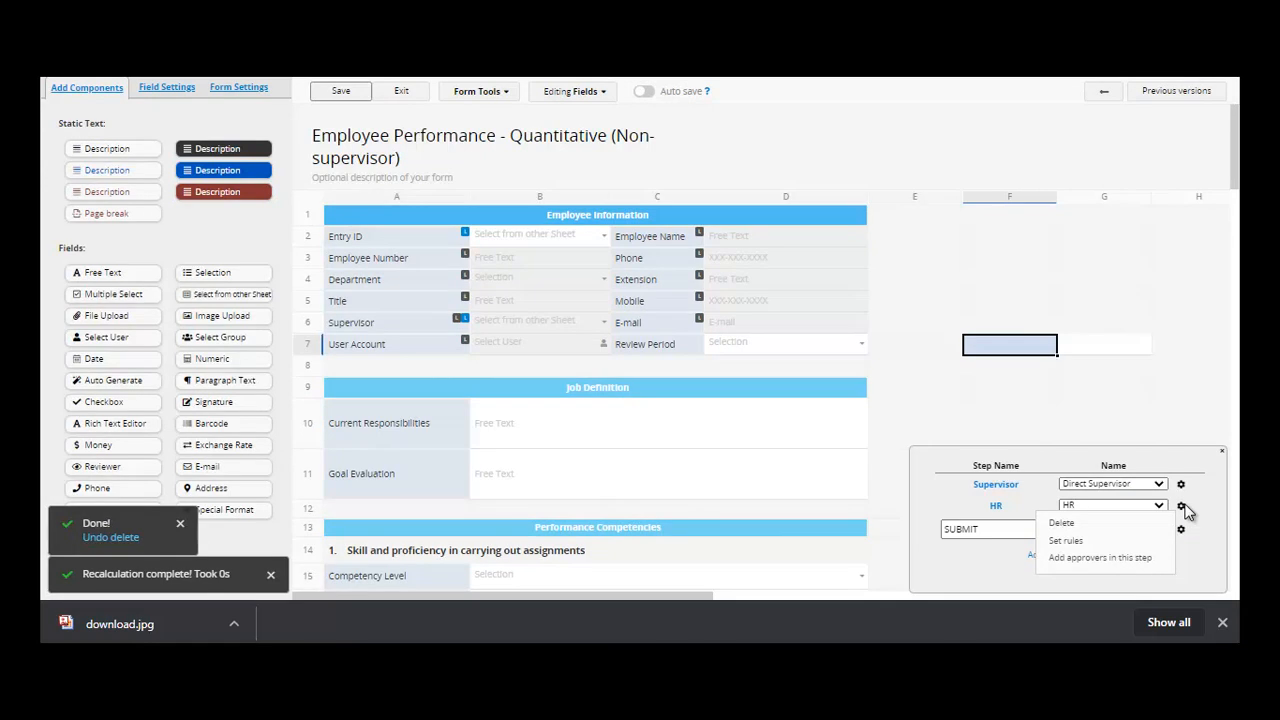
{"action": "left_click", "coordinate": [1119, 558]}
{"action": "left_click", "coordinate": [1102, 412]}
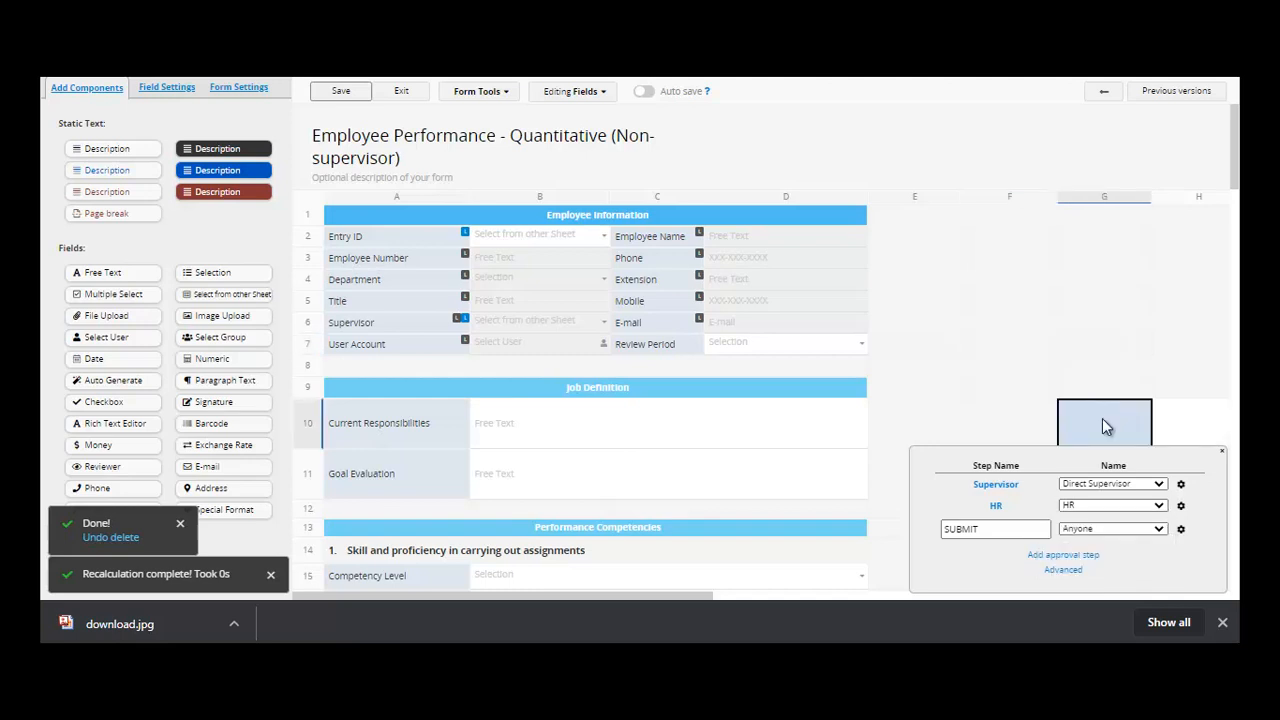
{"action": "left_click", "coordinate": [340, 92]}
- Open Form Settings and keep Employee Number as the title field
{"action": "left_click", "coordinate": [497, 99]}
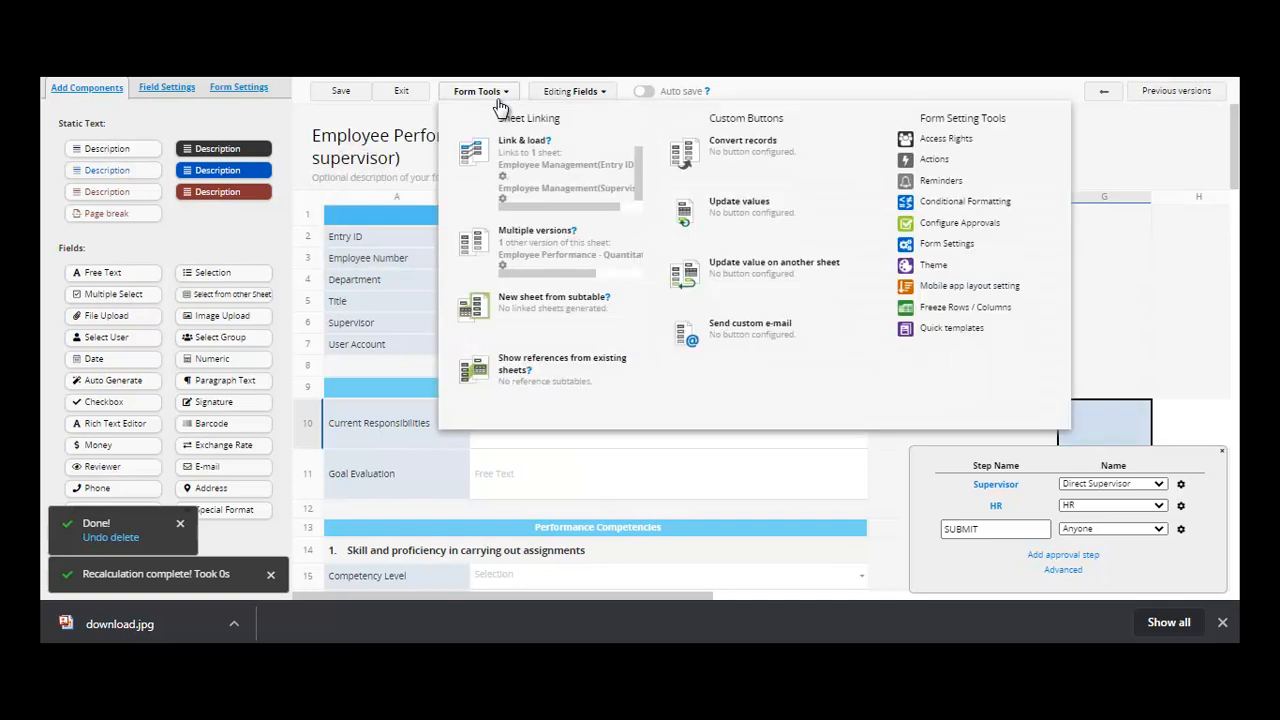
{"action": "left_click", "coordinate": [990, 258]}
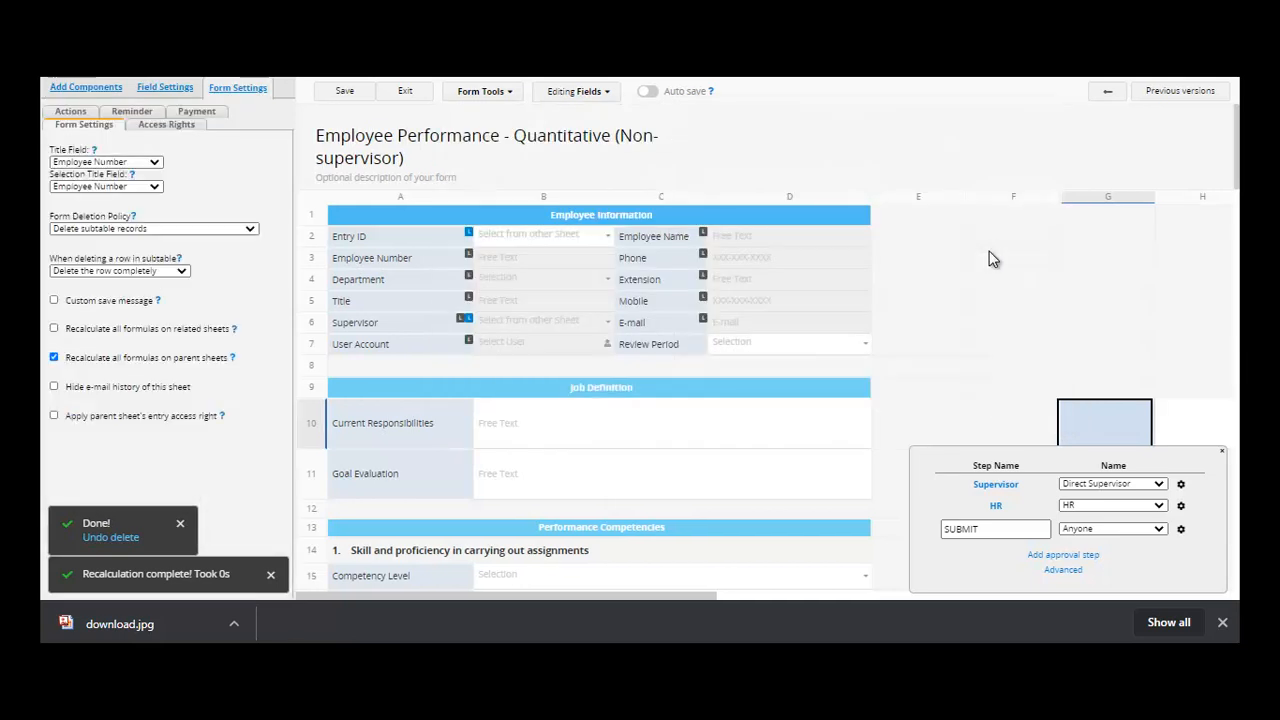
{"action": "left_click", "coordinate": [155, 165]}
{"action": "left_click", "coordinate": [155, 166]}
{"action": "left_click", "coordinate": [155, 166]}
{"action": "left_click", "coordinate": [155, 166]}
- Preview form themes: Asphalt, Eggplant, Watermelon, Marine, Pebble, Lawyer, Pumpkin and Ocean
{"action": "left_click", "coordinate": [511, 94]}
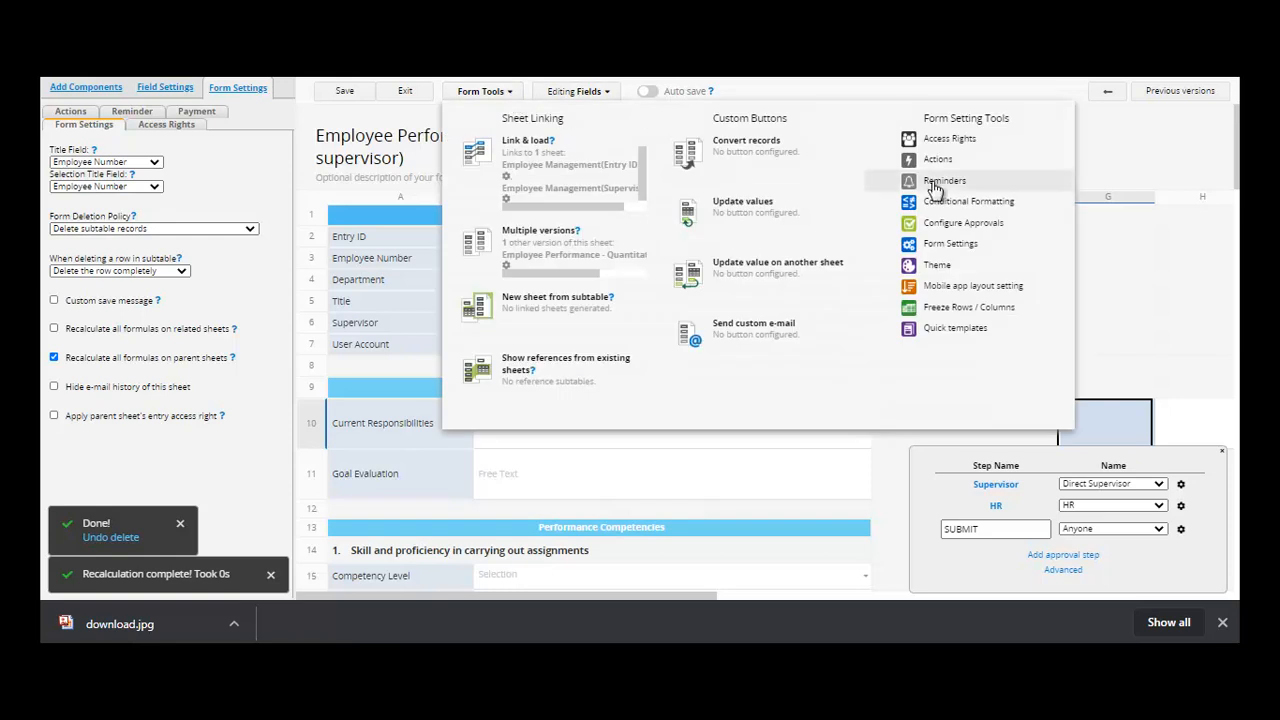
{"action": "left_click", "coordinate": [937, 265]}
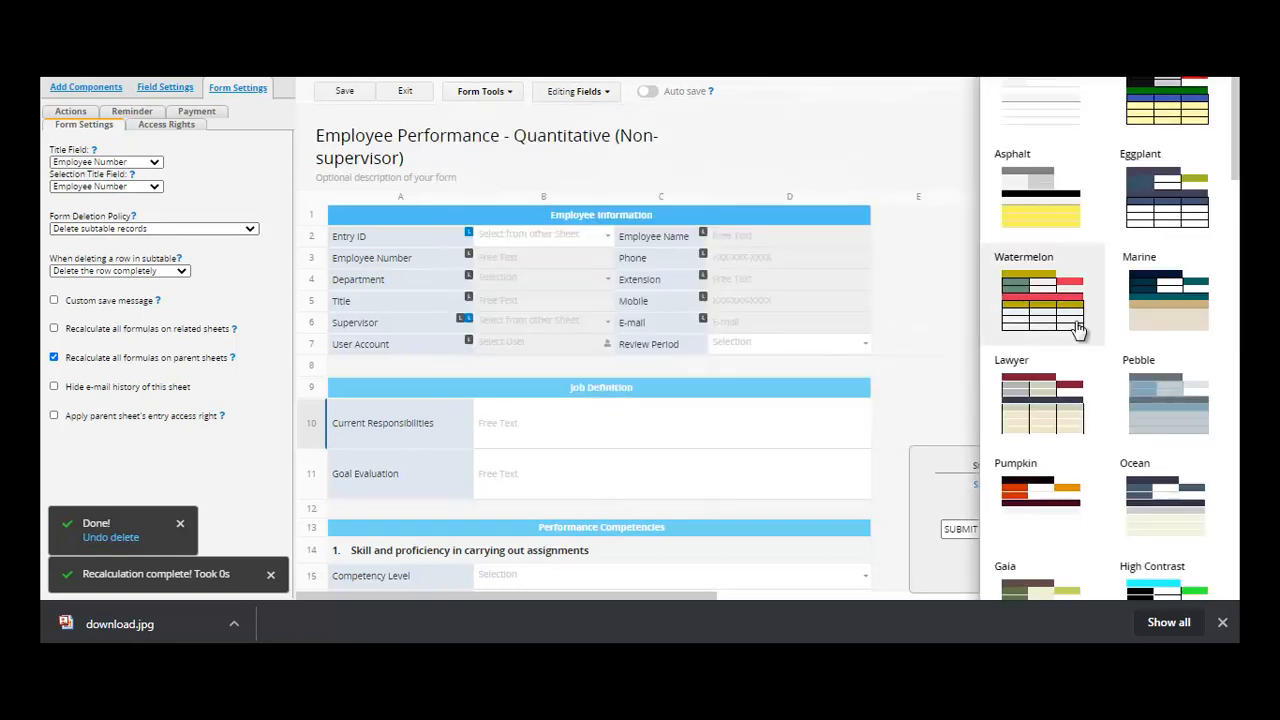
{"action": "left_click", "coordinate": [1200, 124]}
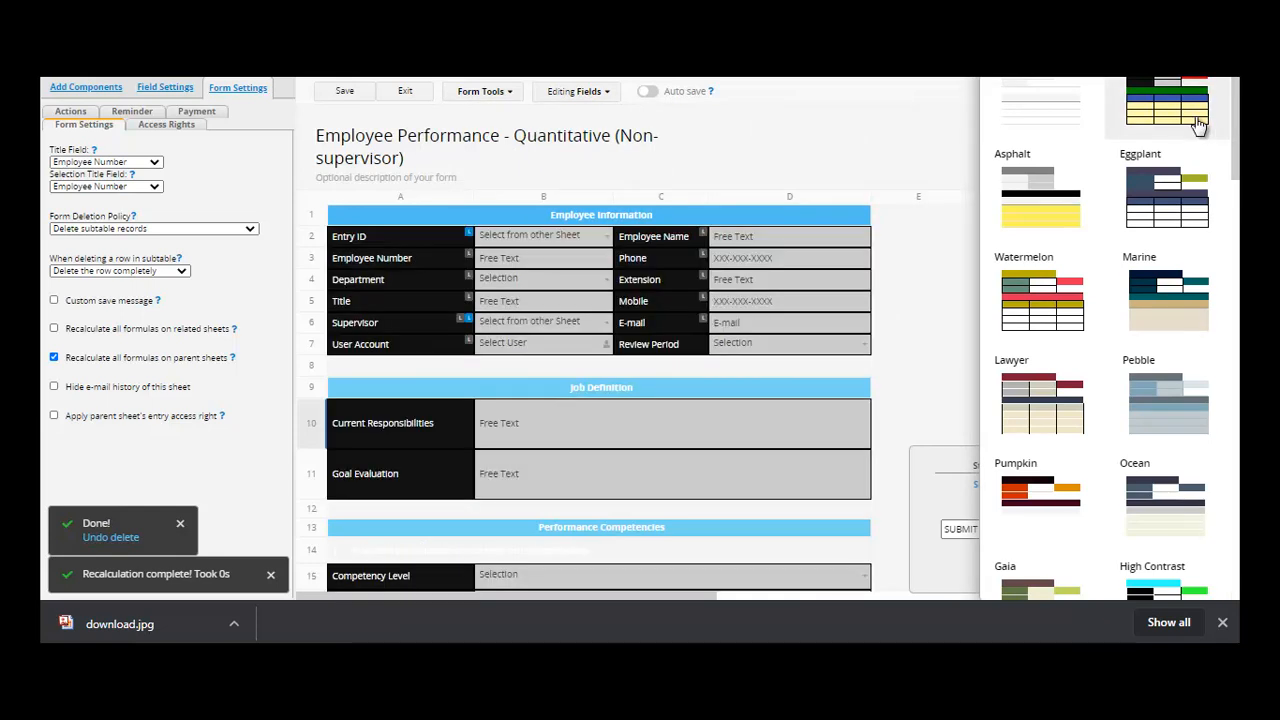
{"action": "left_click", "coordinate": [1062, 236]}
{"action": "left_click", "coordinate": [1137, 214]}
{"action": "left_click", "coordinate": [1065, 320]}
{"action": "left_click", "coordinate": [1178, 322]}
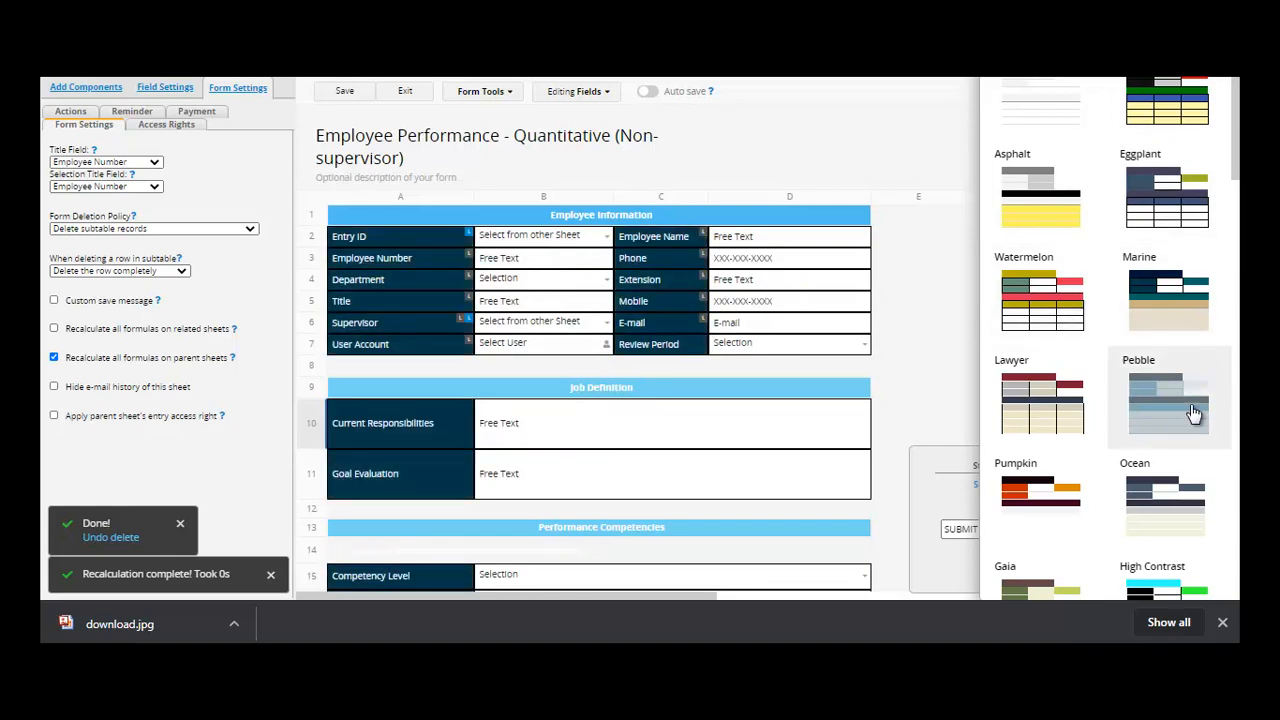
{"action": "left_click", "coordinate": [1193, 413]}
{"action": "left_click", "coordinate": [1071, 417]}
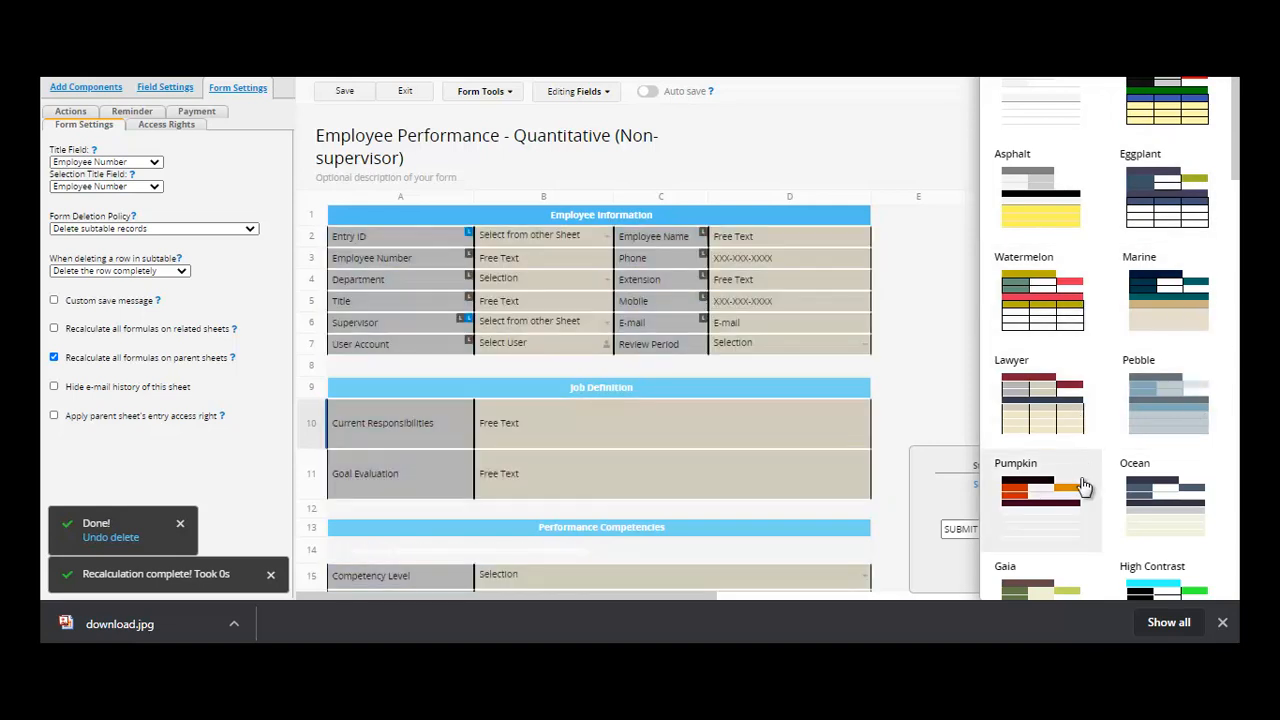
{"action": "left_click", "coordinate": [1080, 488]}
{"action": "left_click", "coordinate": [1150, 497]}
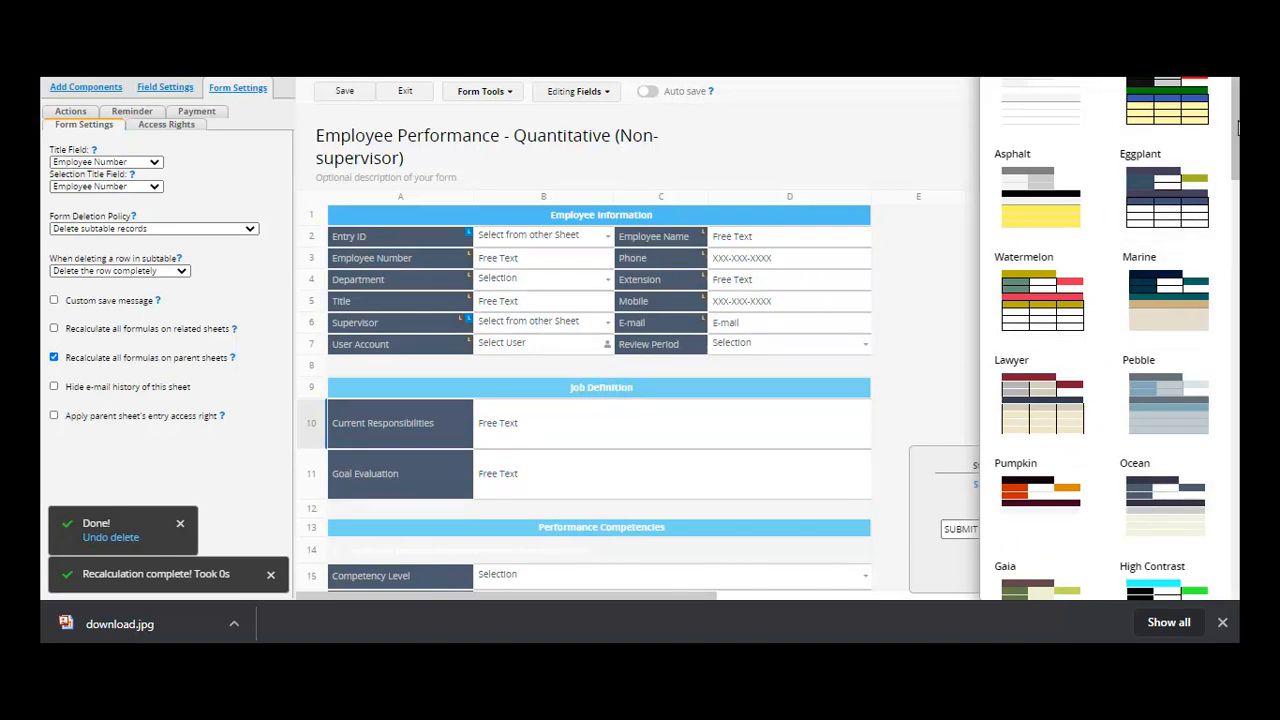
- Apply Sky Blue, then switch to orange Happy Cactus and close the theme panel
{"action": "scroll", "coordinate": [1062, 372], "scroll_direction": "down", "scroll_amount": 6}
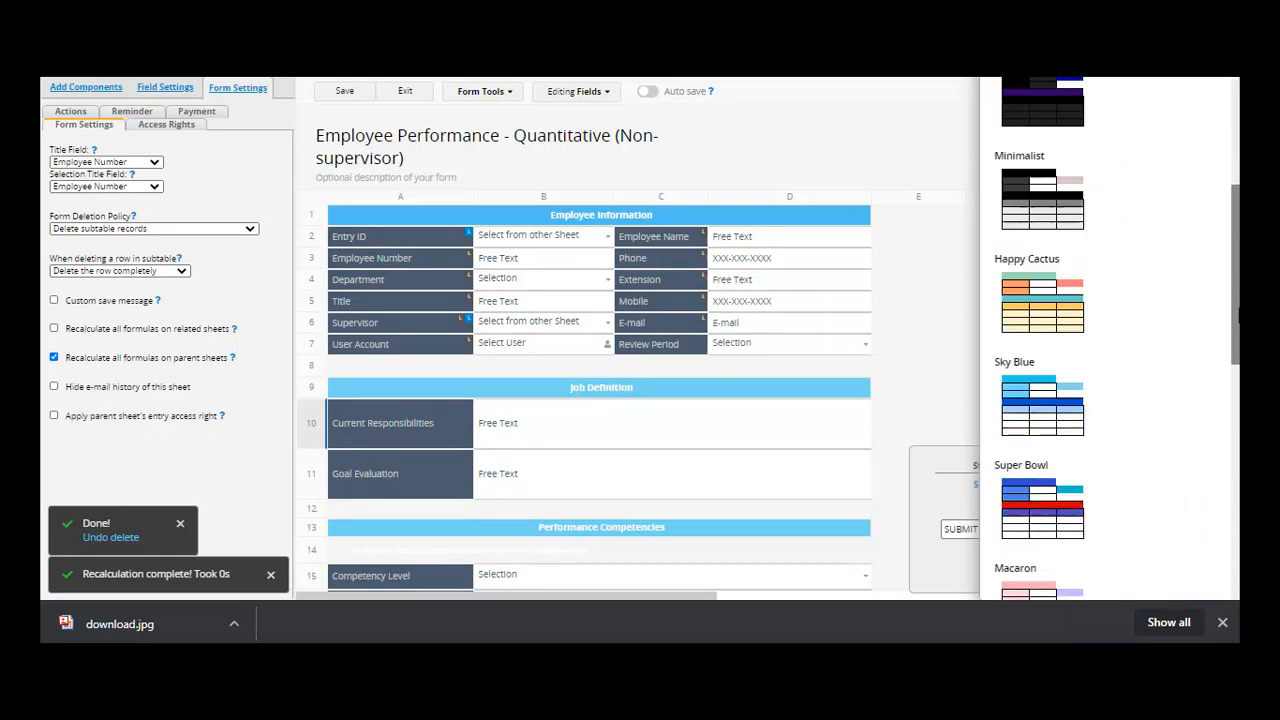
{"action": "left_click", "coordinate": [1055, 375]}
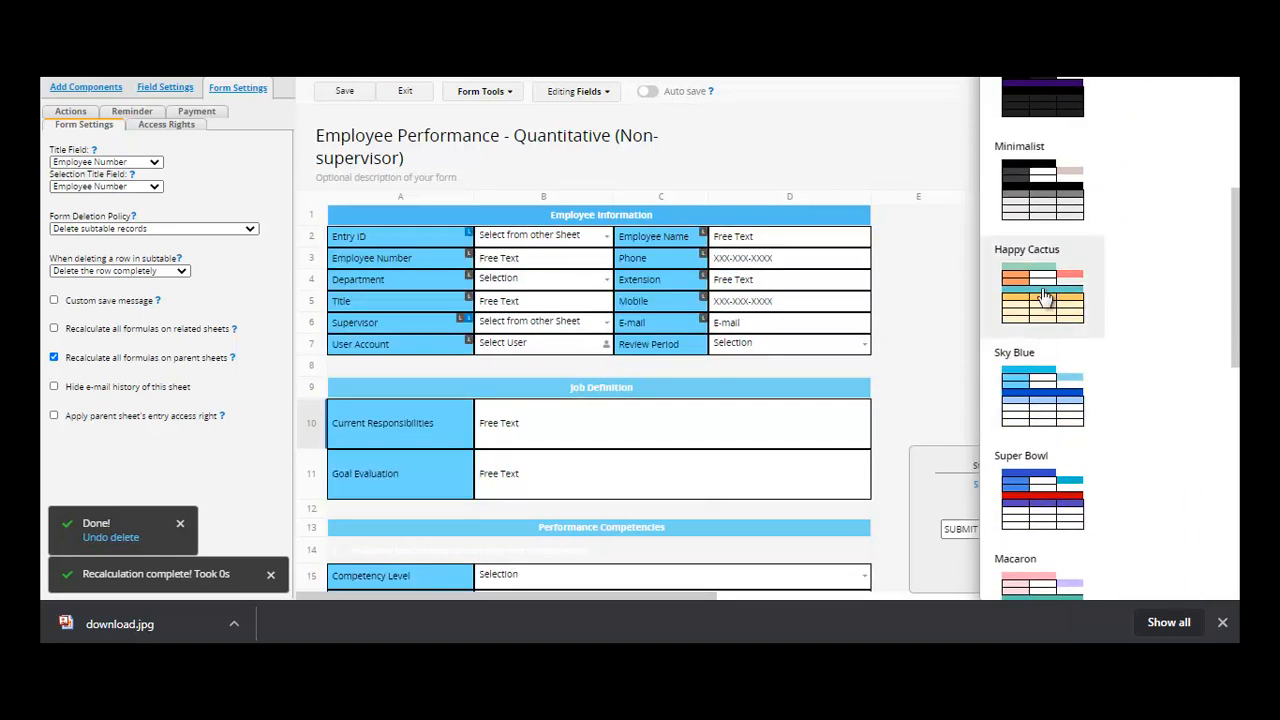
{"action": "left_click", "coordinate": [1045, 295]}
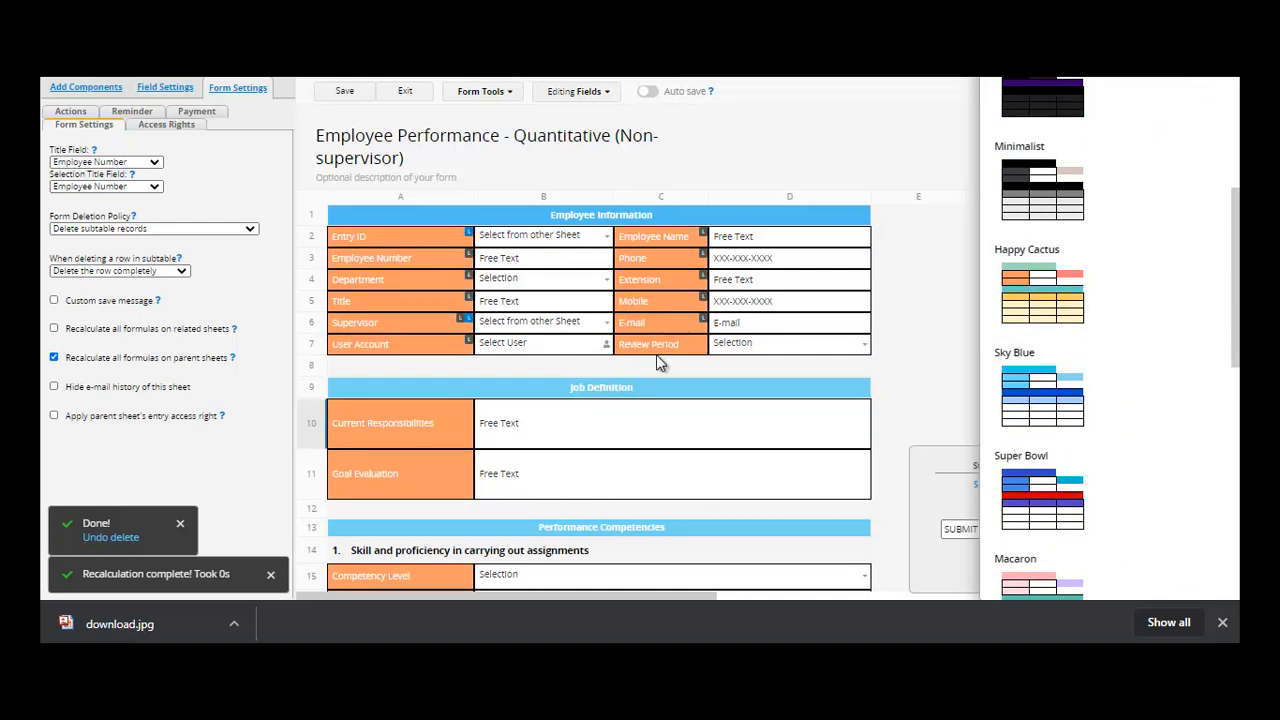
{"action": "left_click", "coordinate": [657, 355]}
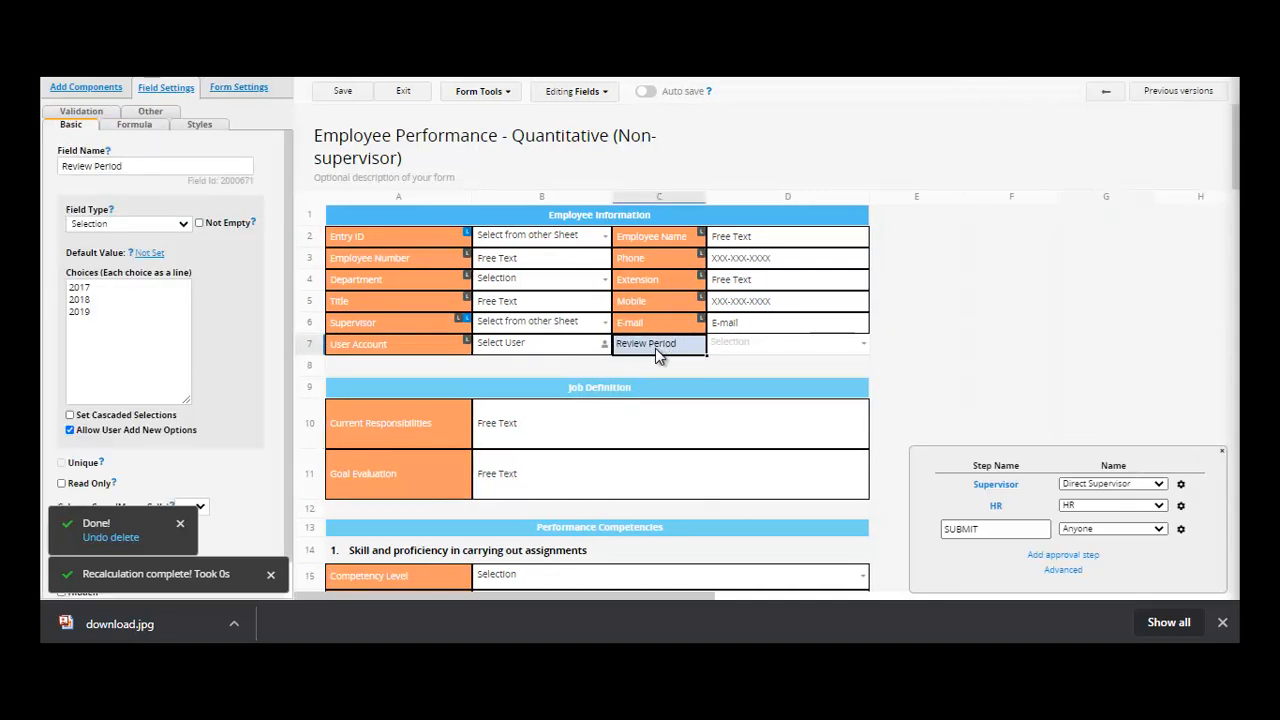
- Select the Job Definition section rows and bring up the Form Tools list
{"action": "left_click", "coordinate": [595, 424]}
{"action": "left_click_drag", "start_coordinate": [595, 424], "coordinate": [572, 395]}
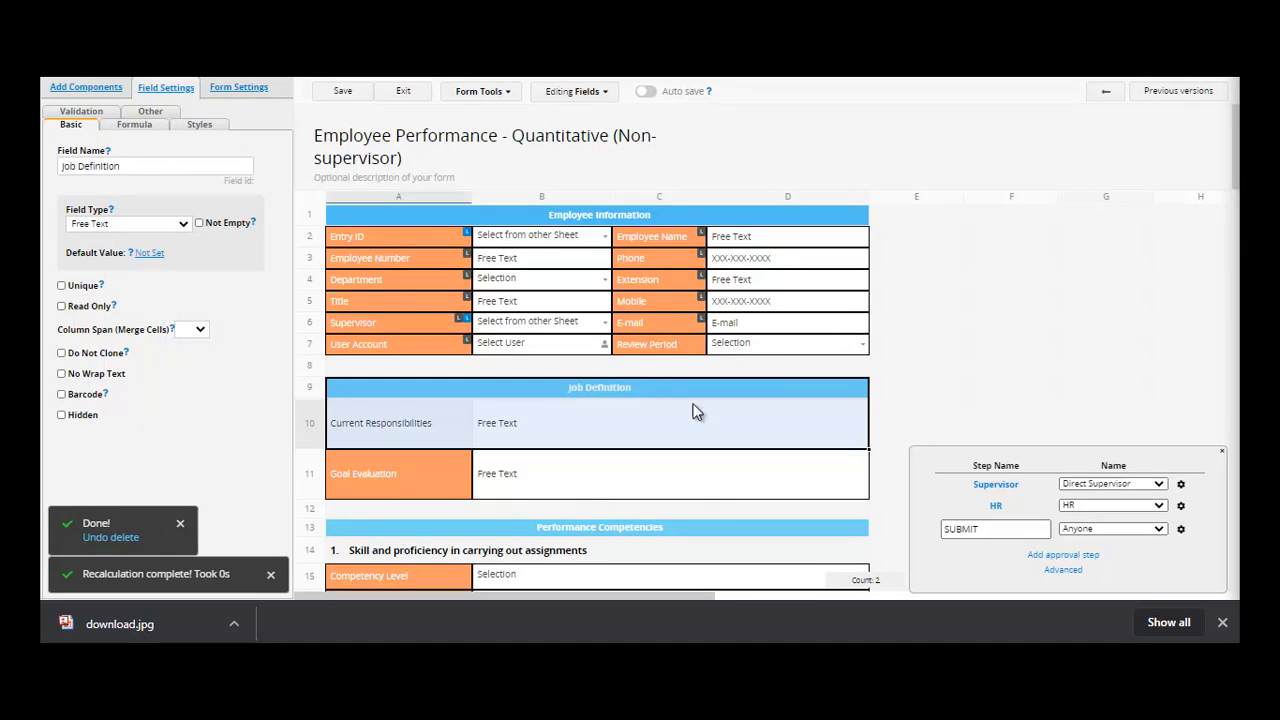
{"action": "left_click", "coordinate": [510, 94]}
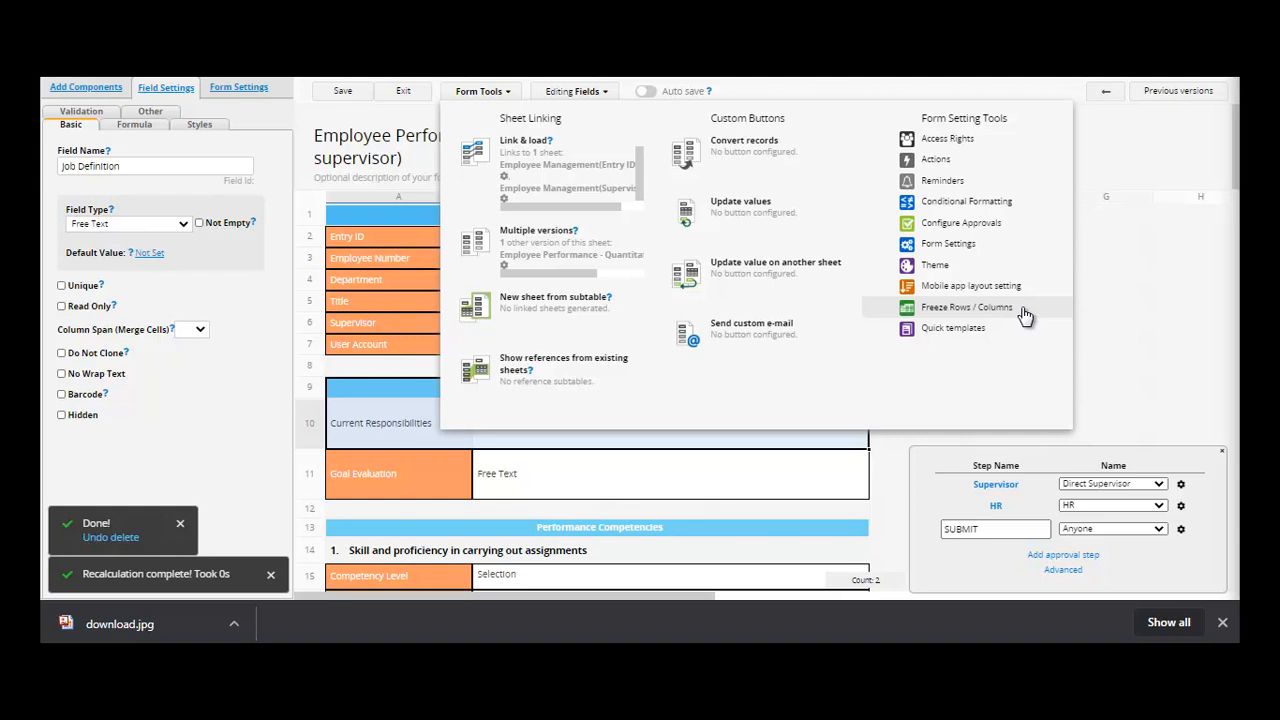
- Try the Quotation quick template, dismiss its prompt, scroll the gallery, then close it
{"action": "left_click", "coordinate": [981, 338]}
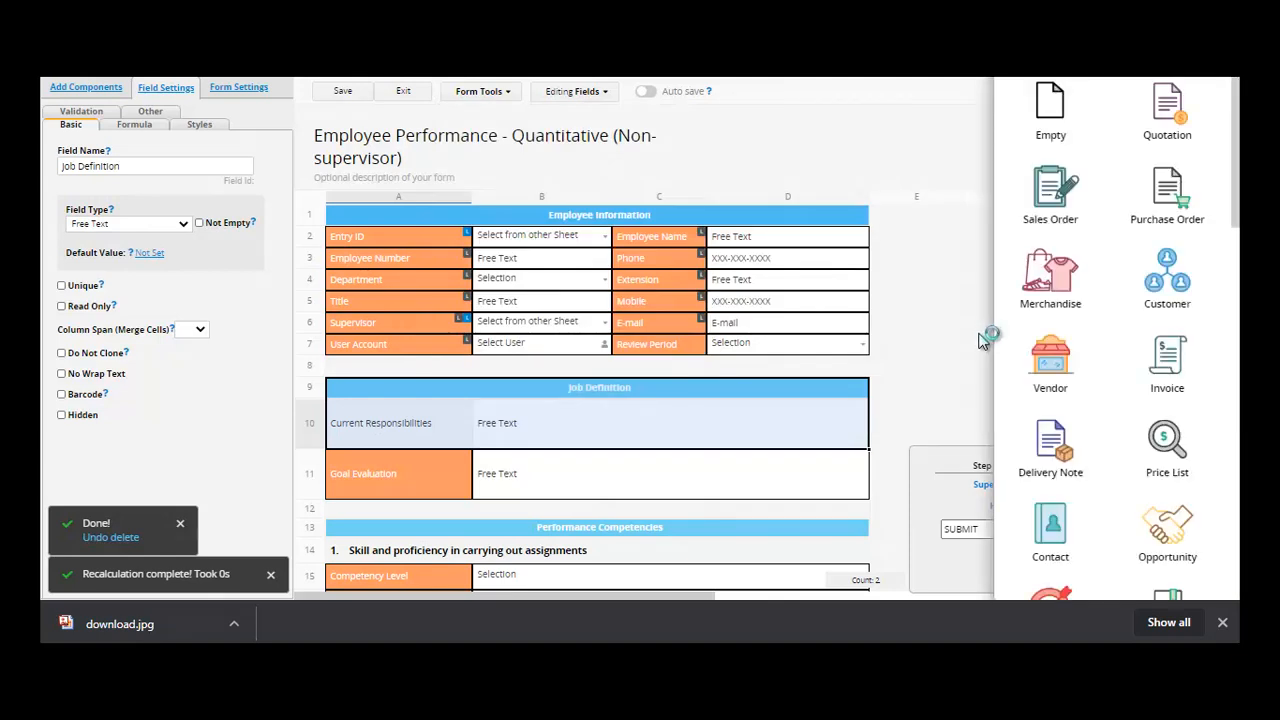
{"action": "left_click", "coordinate": [1179, 119]}
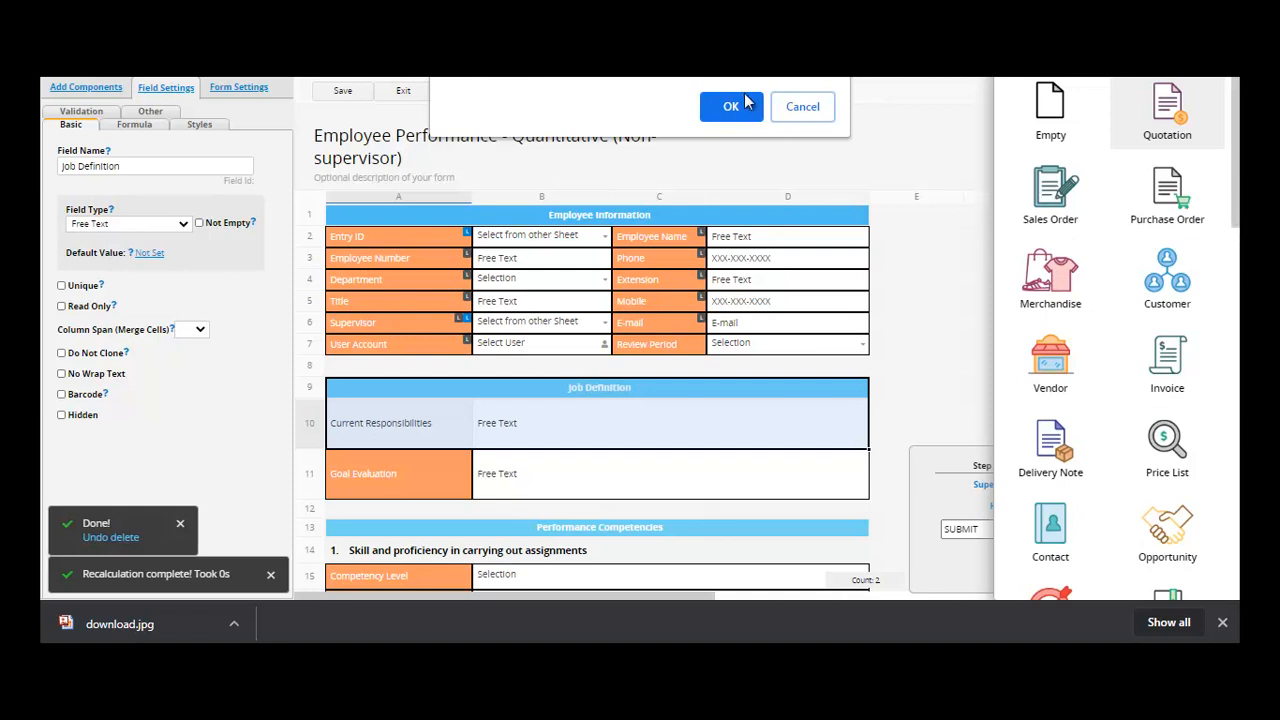
{"action": "left_click", "coordinate": [802, 107]}
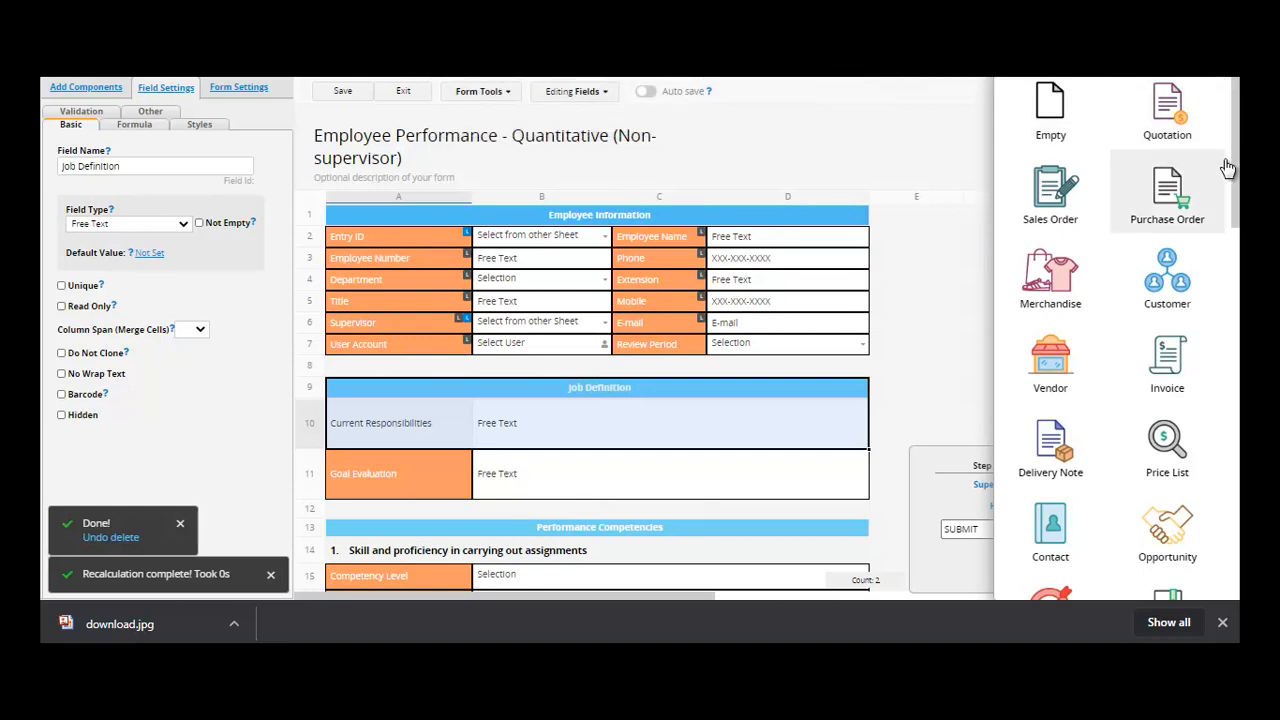
{"action": "scroll", "coordinate": [1223, 166], "scroll_direction": "down", "scroll_amount": 3}
{"action": "left_click_drag", "start_coordinate": [1238, 182], "coordinate": [1238, 367]}
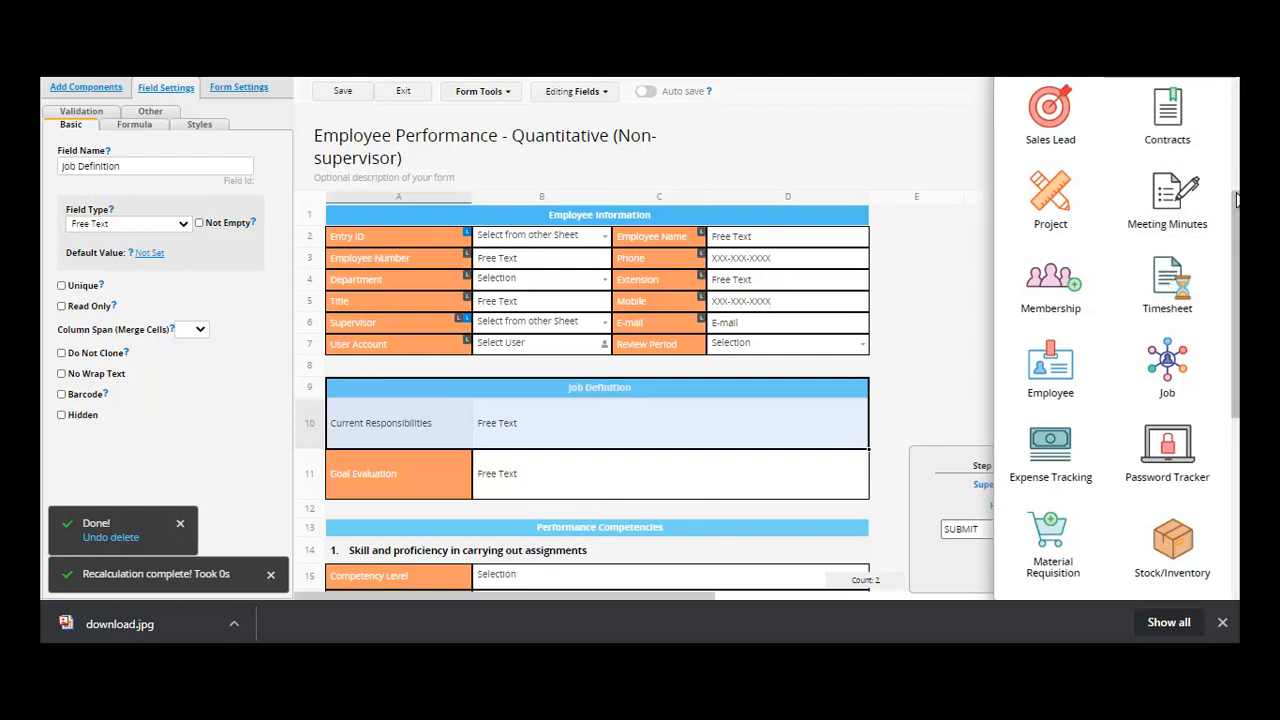
{"action": "left_click_drag", "start_coordinate": [1238, 229], "coordinate": [1236, 300]}
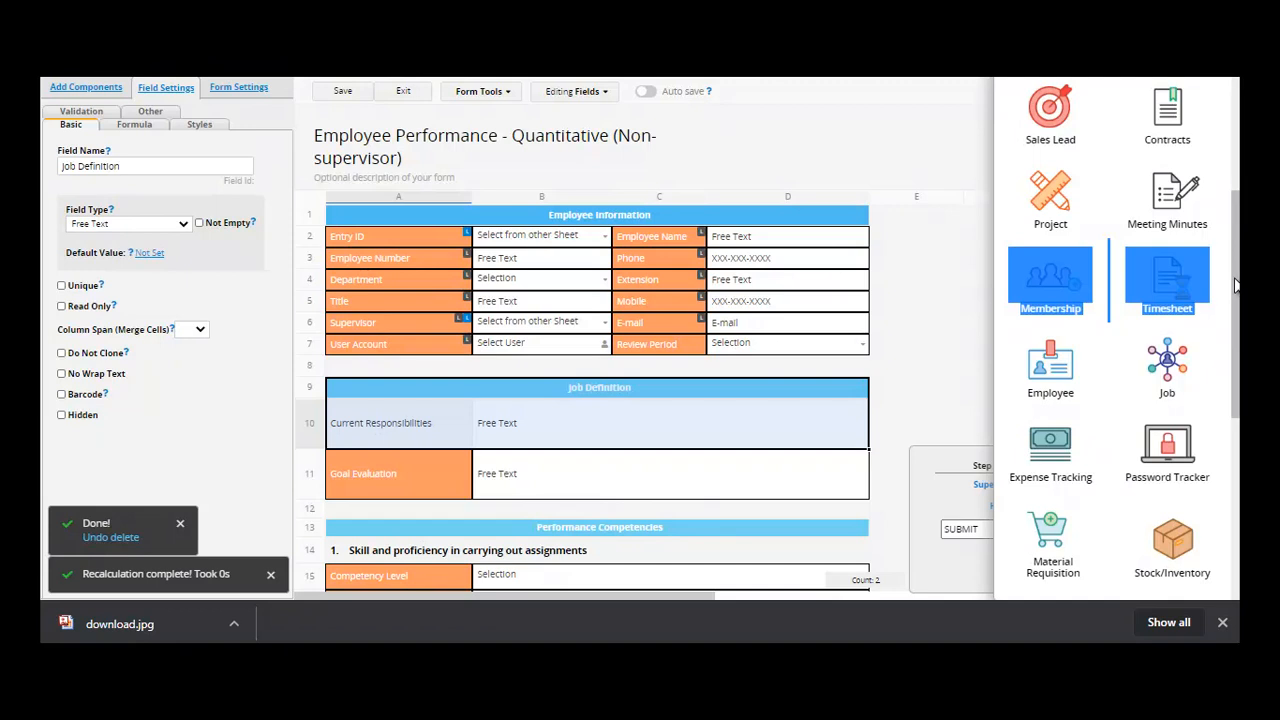
{"action": "left_click", "coordinate": [938, 283]}
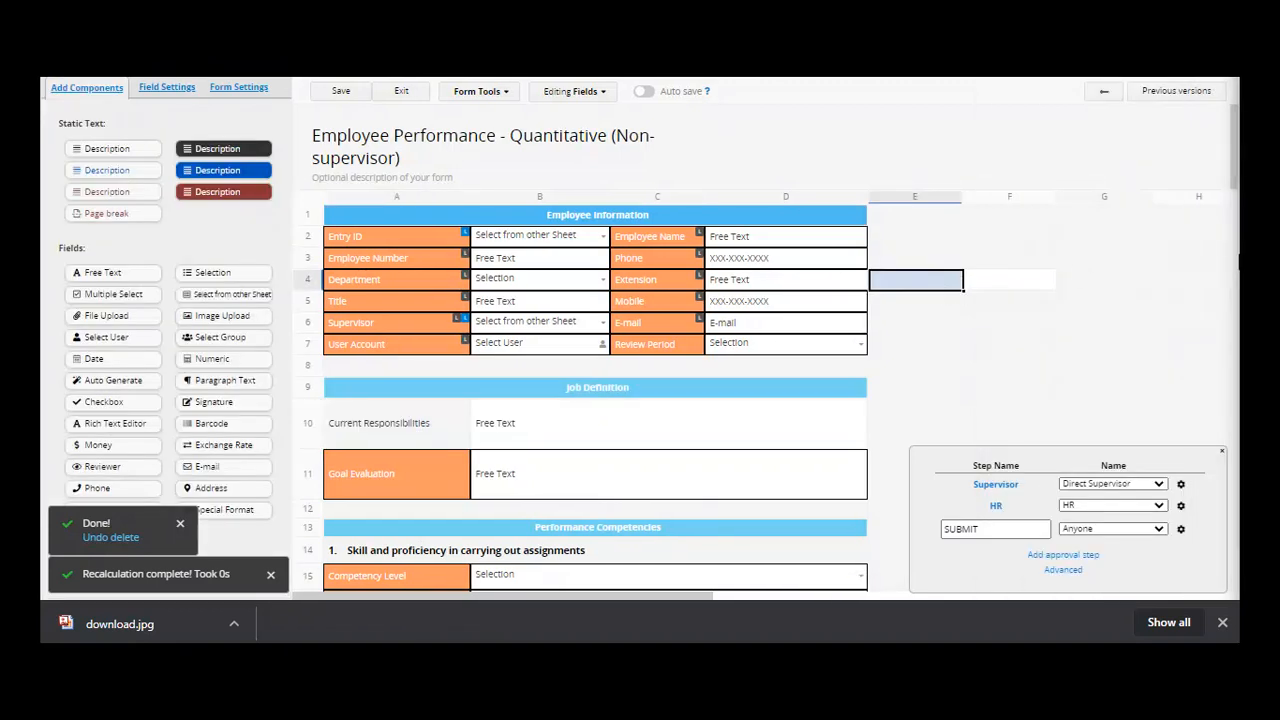
- Reopen the Quick templates gallery and scroll it to Suggest a template
{"action": "left_click", "coordinate": [478, 92]}
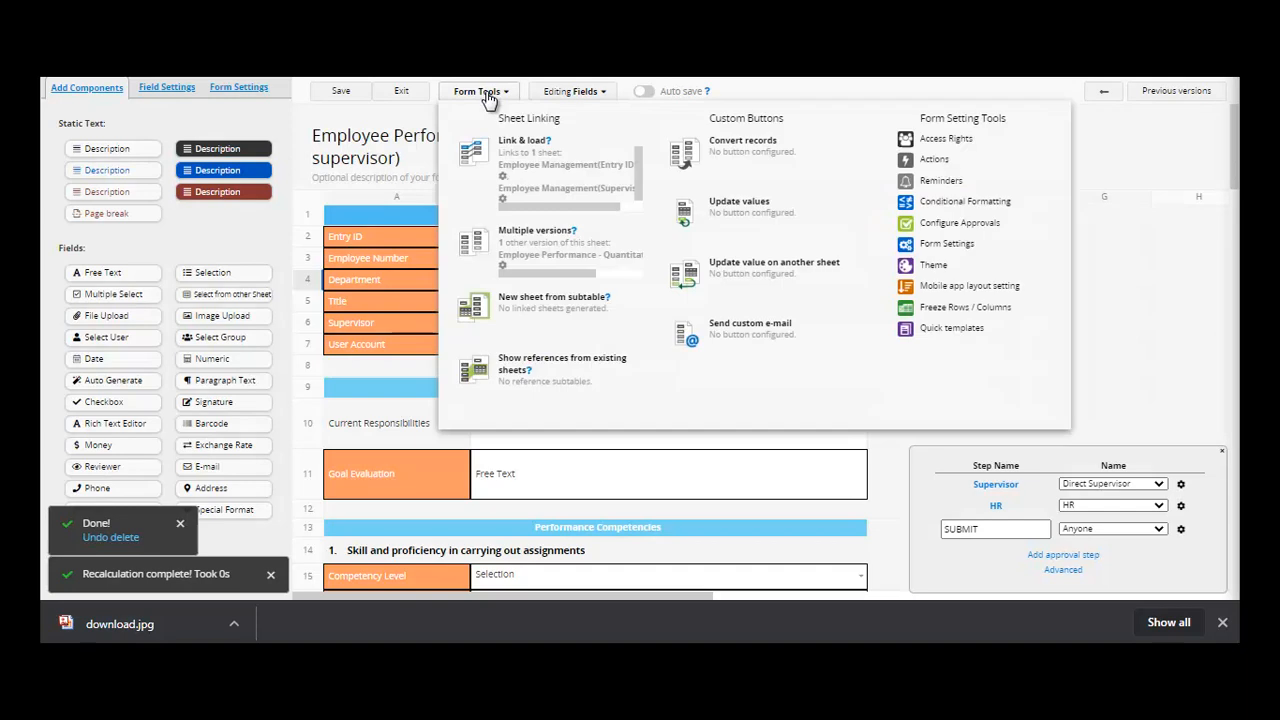
{"action": "left_click", "coordinate": [965, 328]}
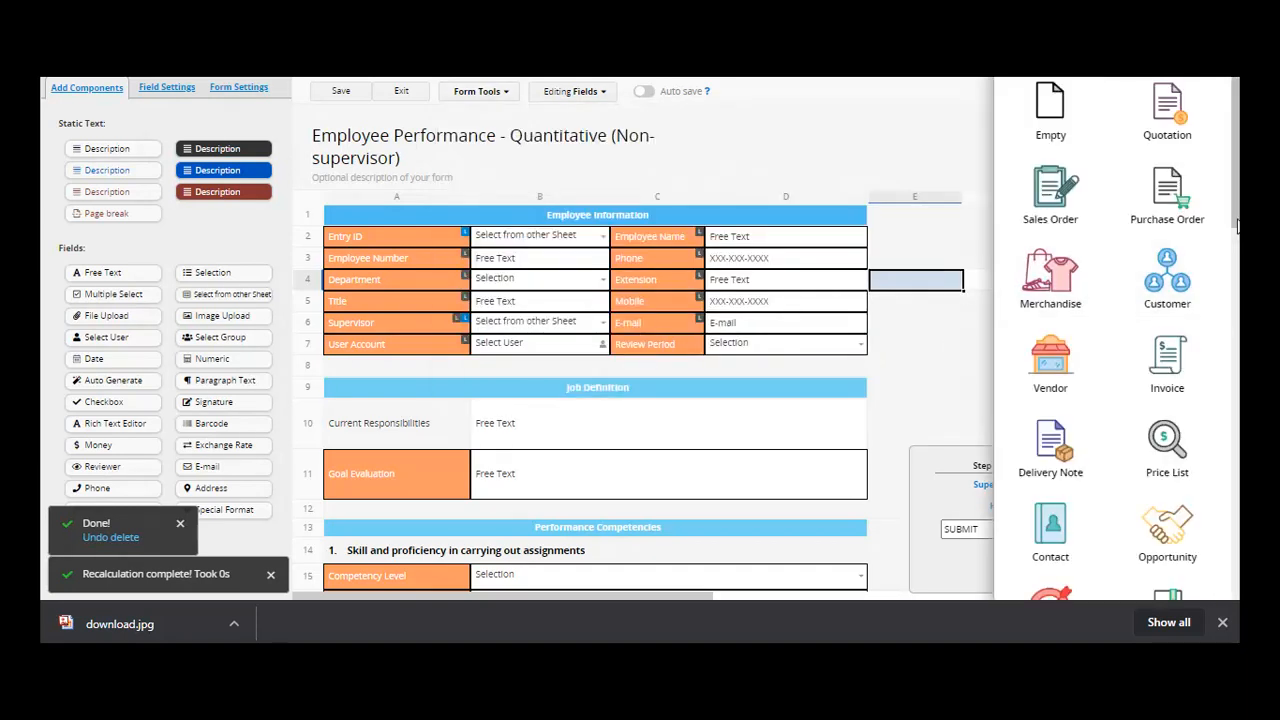
{"action": "left_click_drag", "start_coordinate": [1239, 227], "coordinate": [1239, 355]}
{"action": "left_click", "coordinate": [1239, 193]}
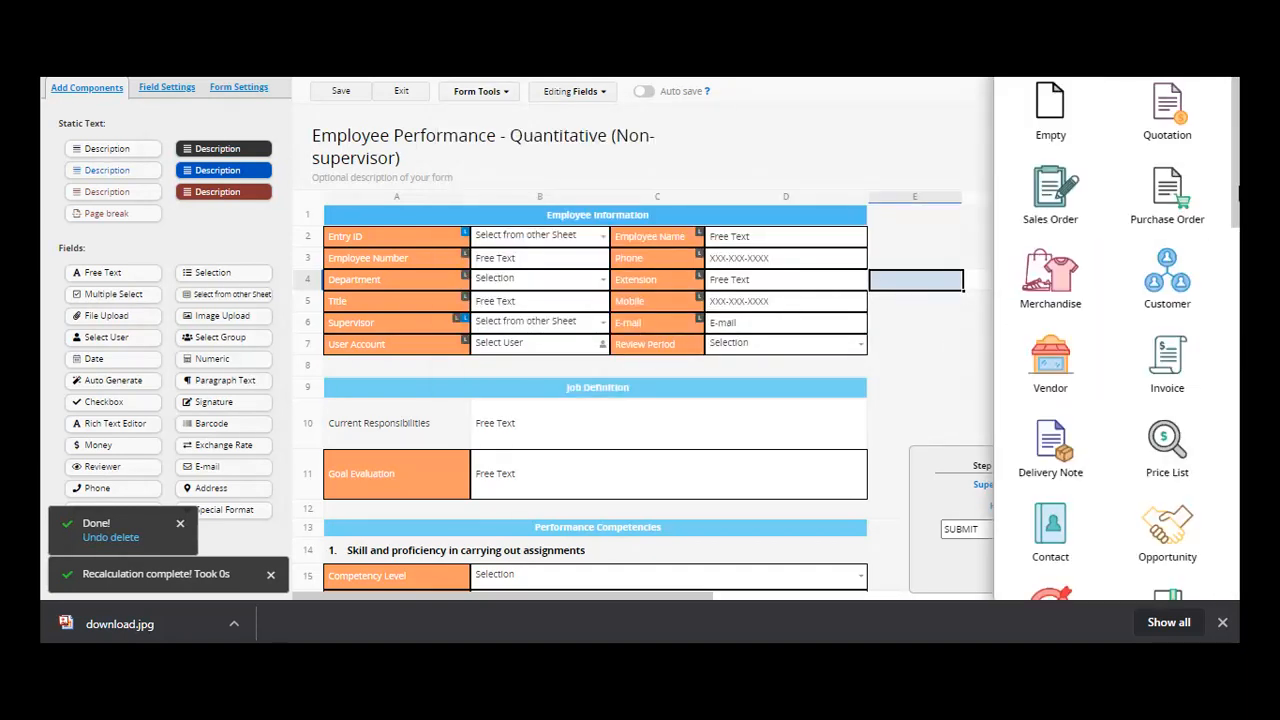
{"action": "left_click_drag", "start_coordinate": [1239, 193], "coordinate": [1238, 620]}
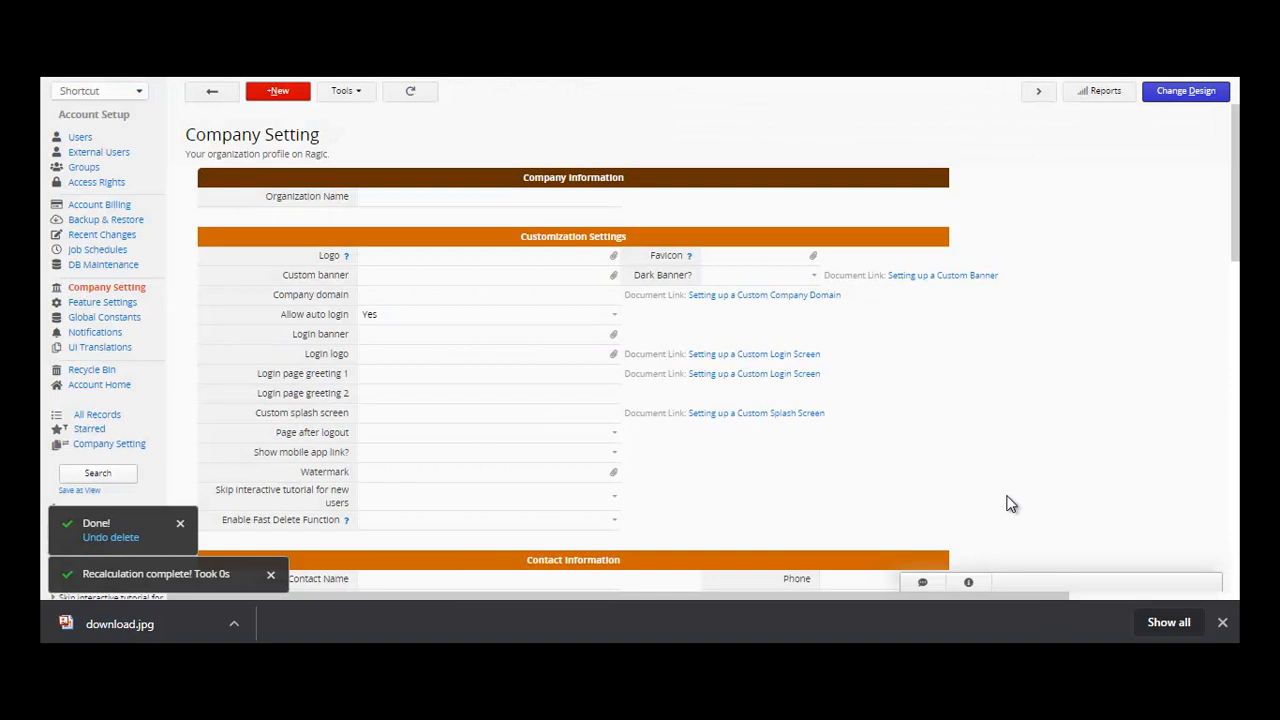
- Inspect each Company Setting field, from Logo through Skip interactive tutorial for new users
{"action": "left_click", "coordinate": [472, 262]}
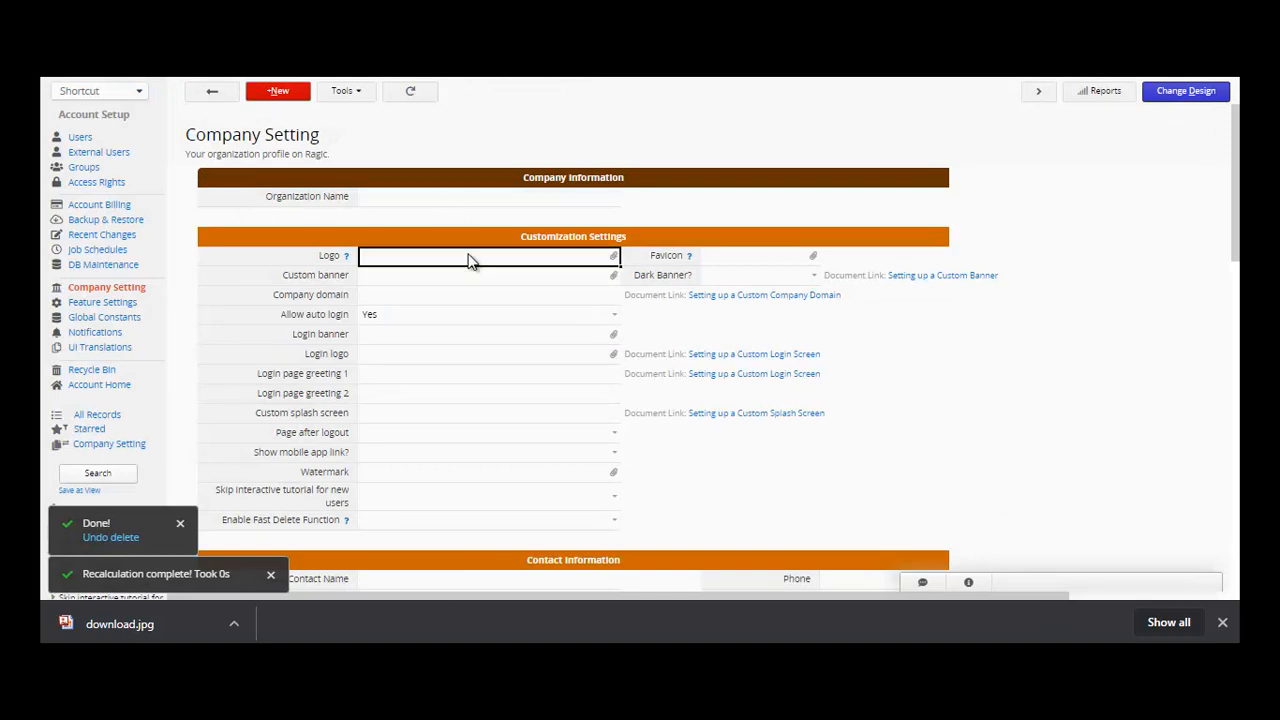
{"action": "left_click", "coordinate": [476, 281]}
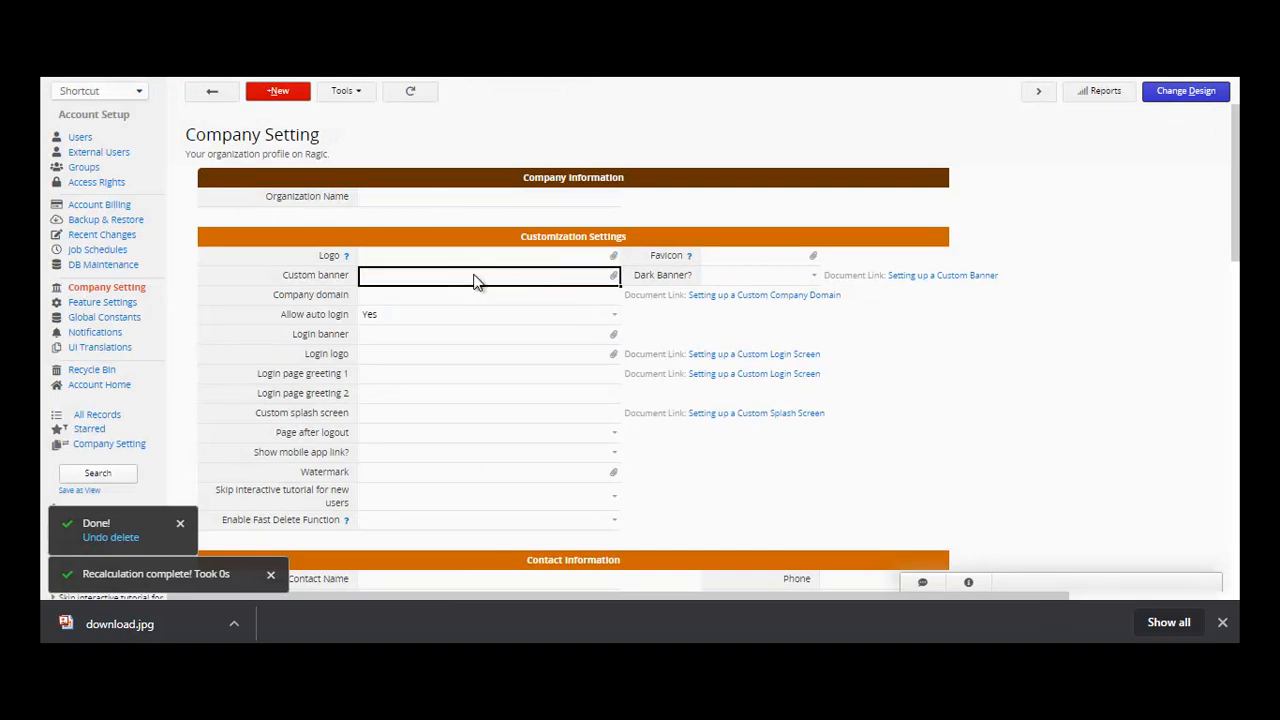
{"action": "left_click", "coordinate": [468, 304]}
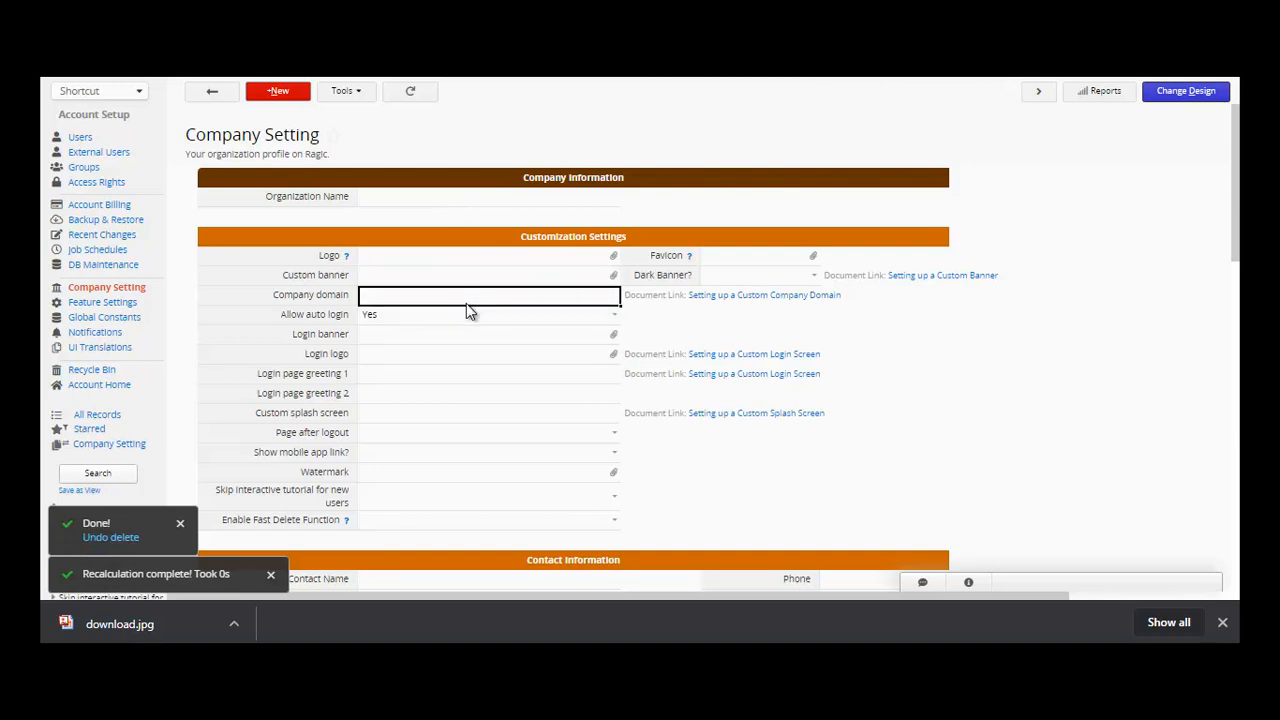
{"action": "left_click", "coordinate": [446, 380]}
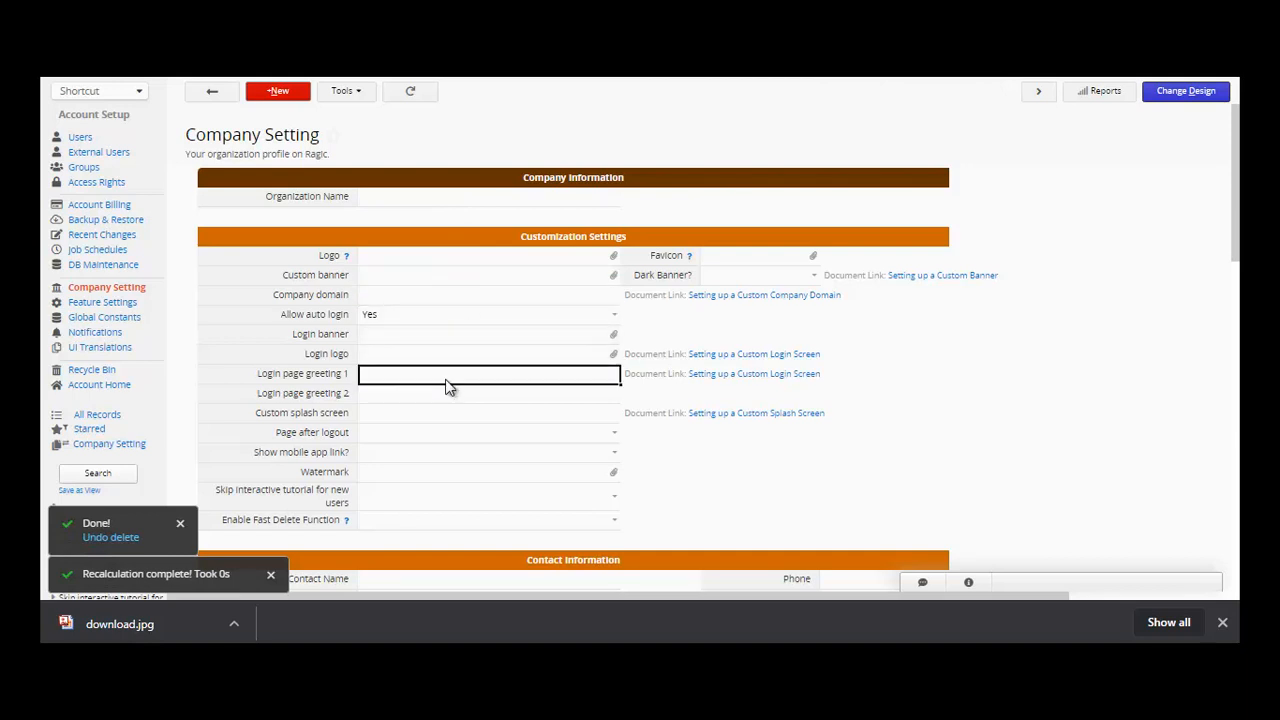
{"action": "left_click", "coordinate": [443, 394]}
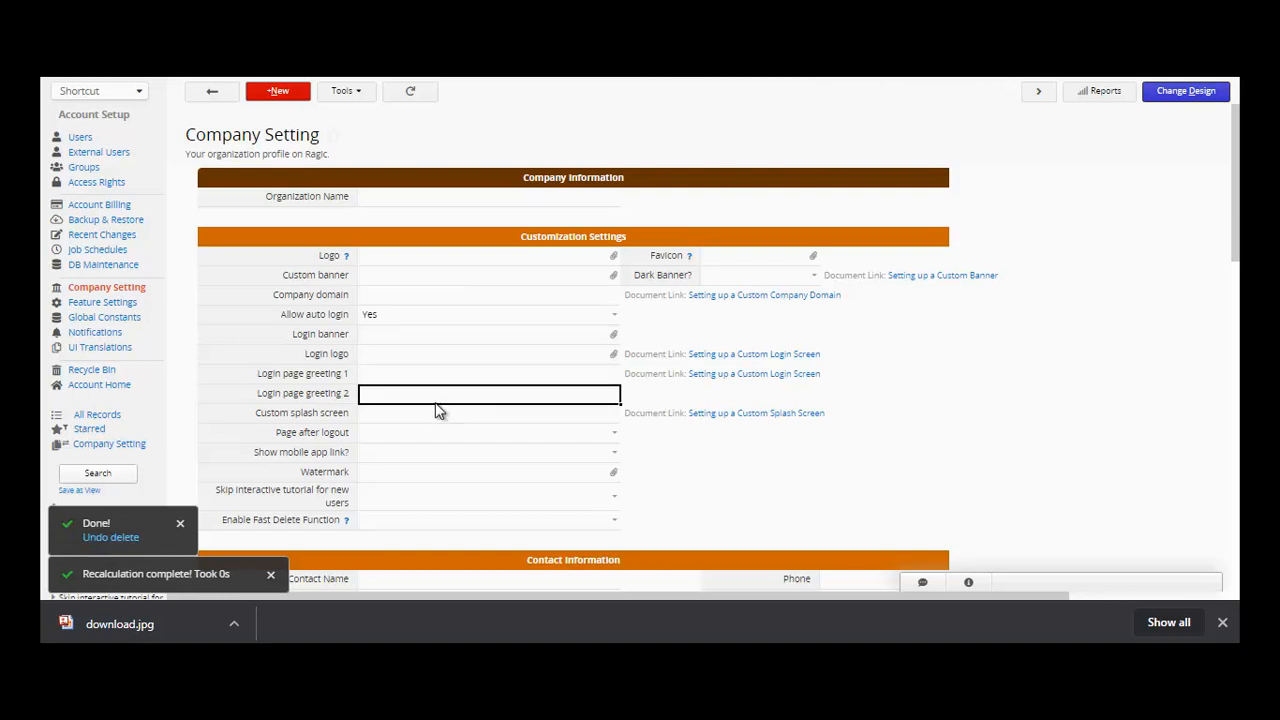
{"action": "left_click", "coordinate": [436, 416]}
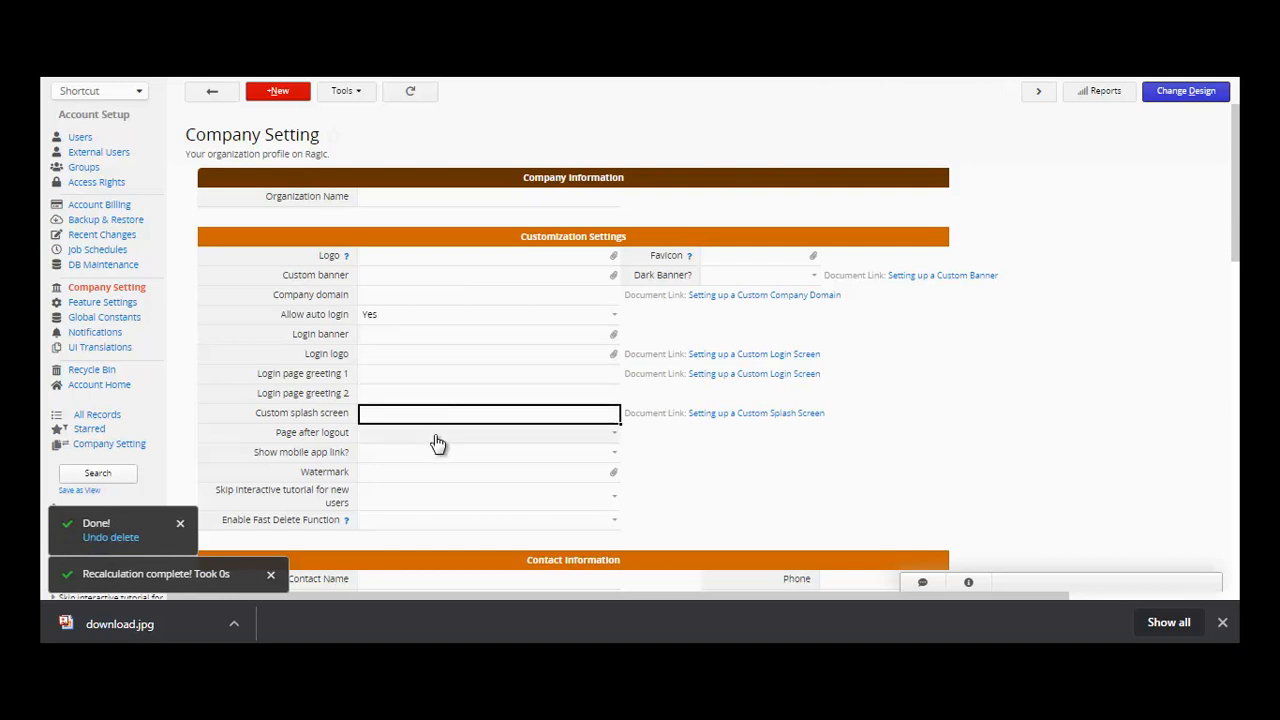
{"action": "left_click", "coordinate": [437, 440]}
{"action": "left_click", "coordinate": [437, 455]}
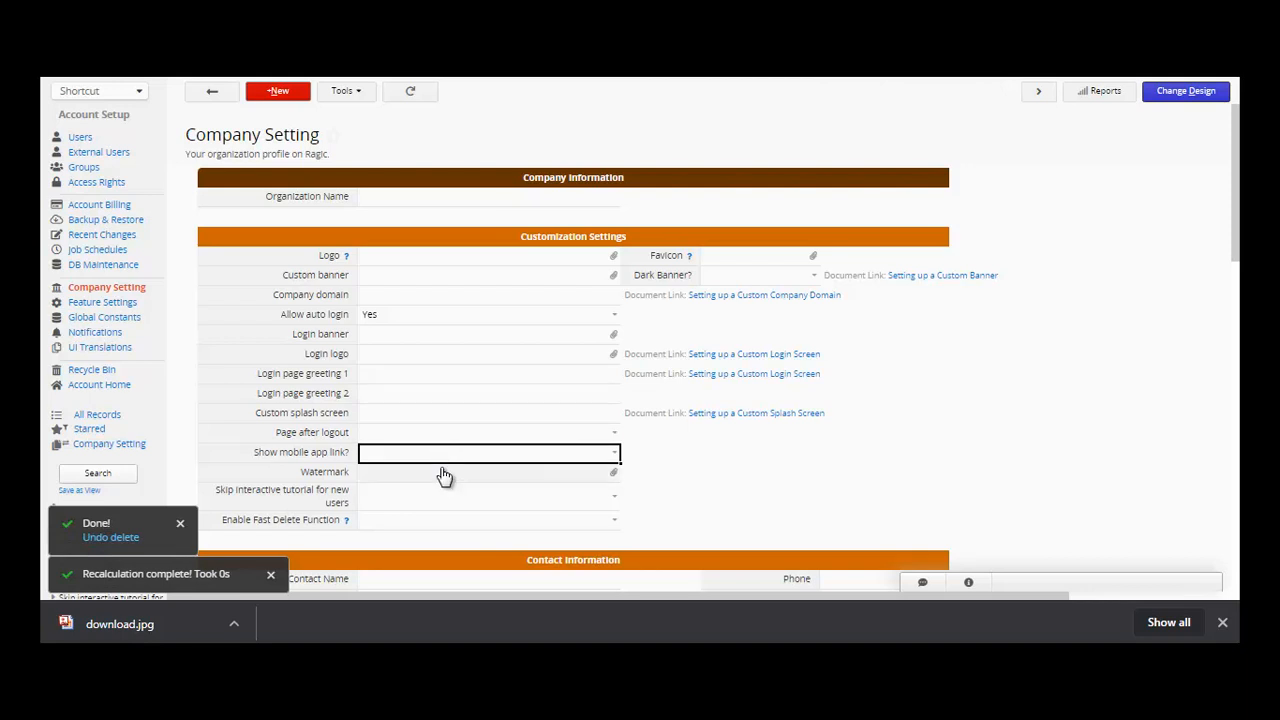
{"action": "left_click", "coordinate": [445, 476]}
{"action": "left_click", "coordinate": [449, 502]}
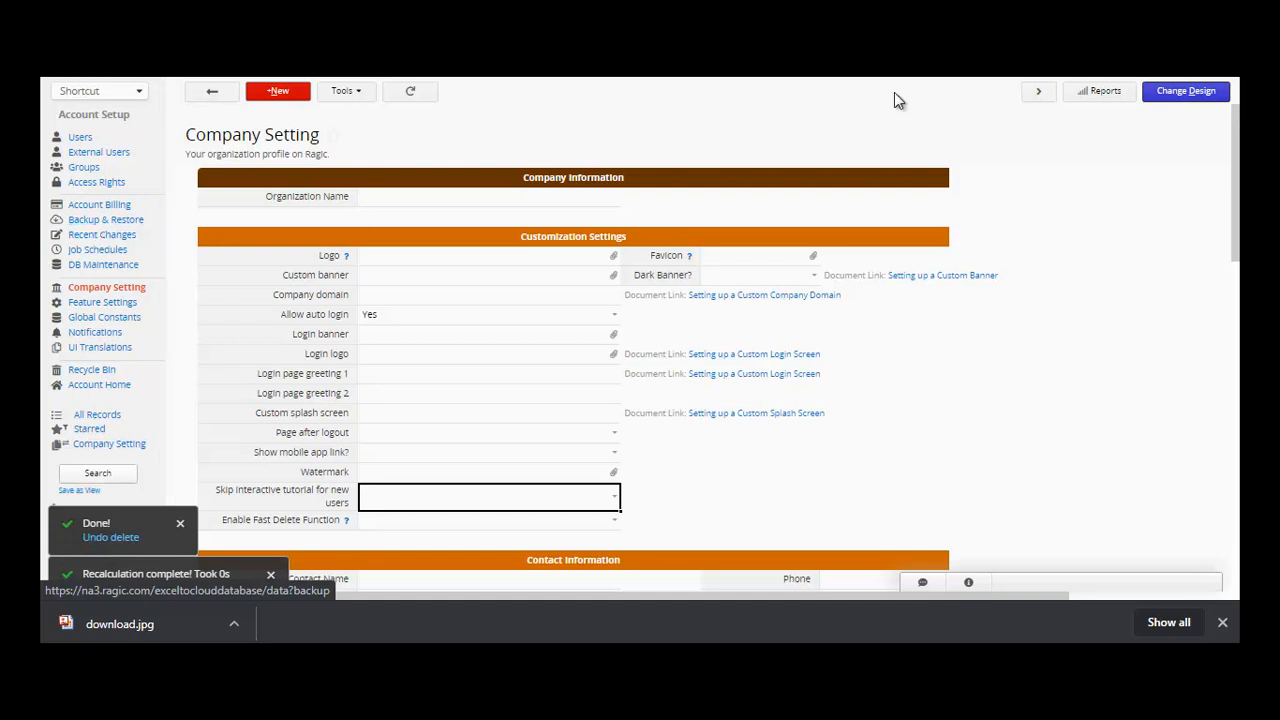
- Reload the page and scroll through the Feature Access Settings list
{"action": "key", "text": "F5"}
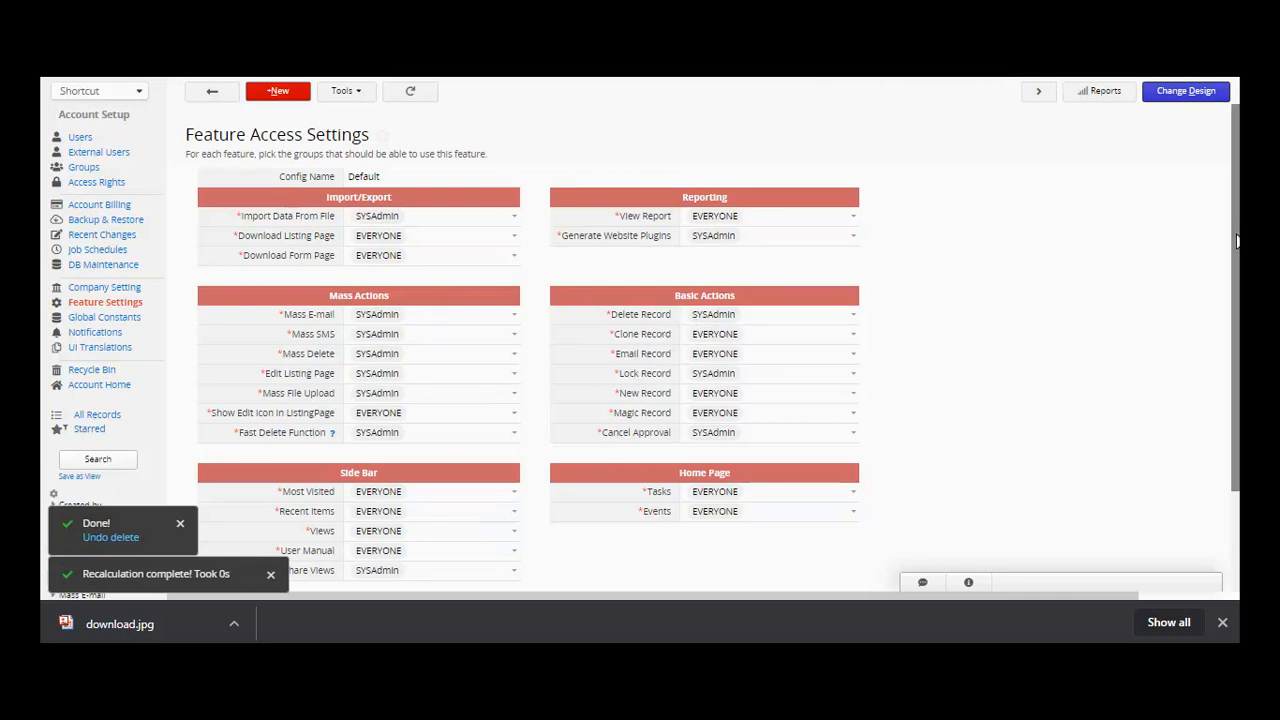
{"action": "scroll", "coordinate": [1236, 348], "scroll_direction": "down", "scroll_amount": 1}
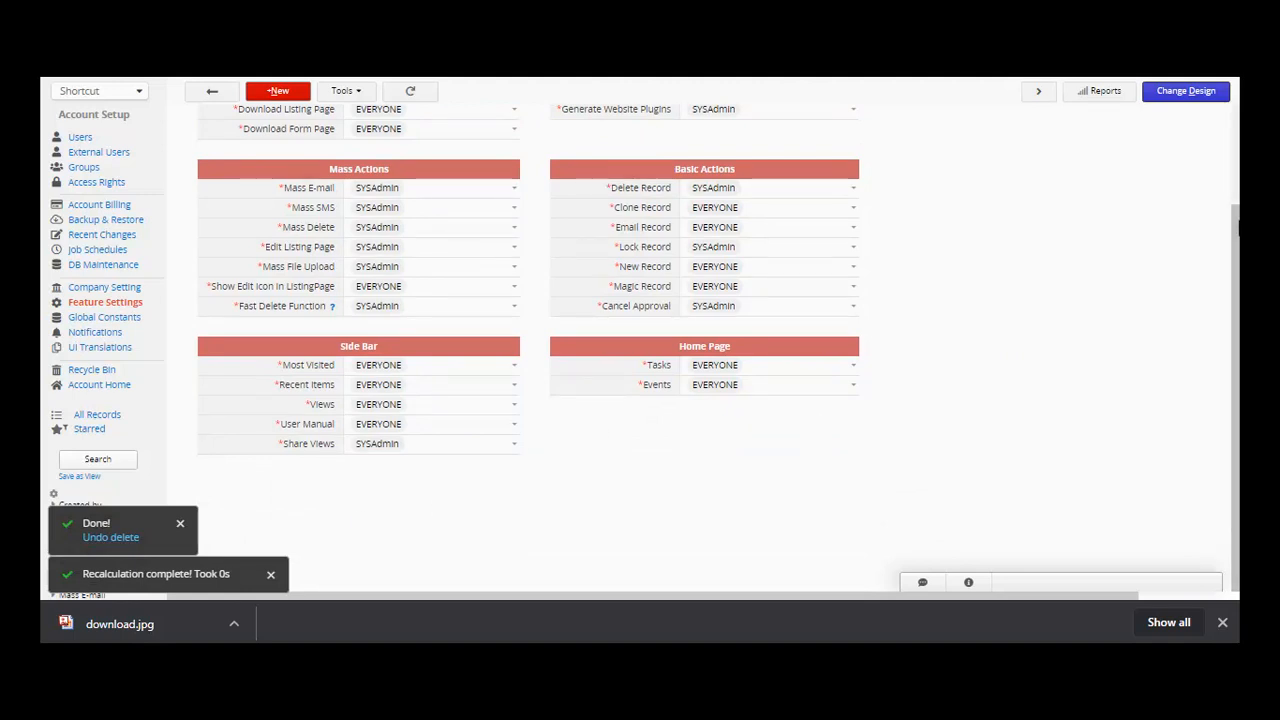
{"action": "scroll", "coordinate": [1238, 228], "scroll_direction": "up", "scroll_amount": 3}
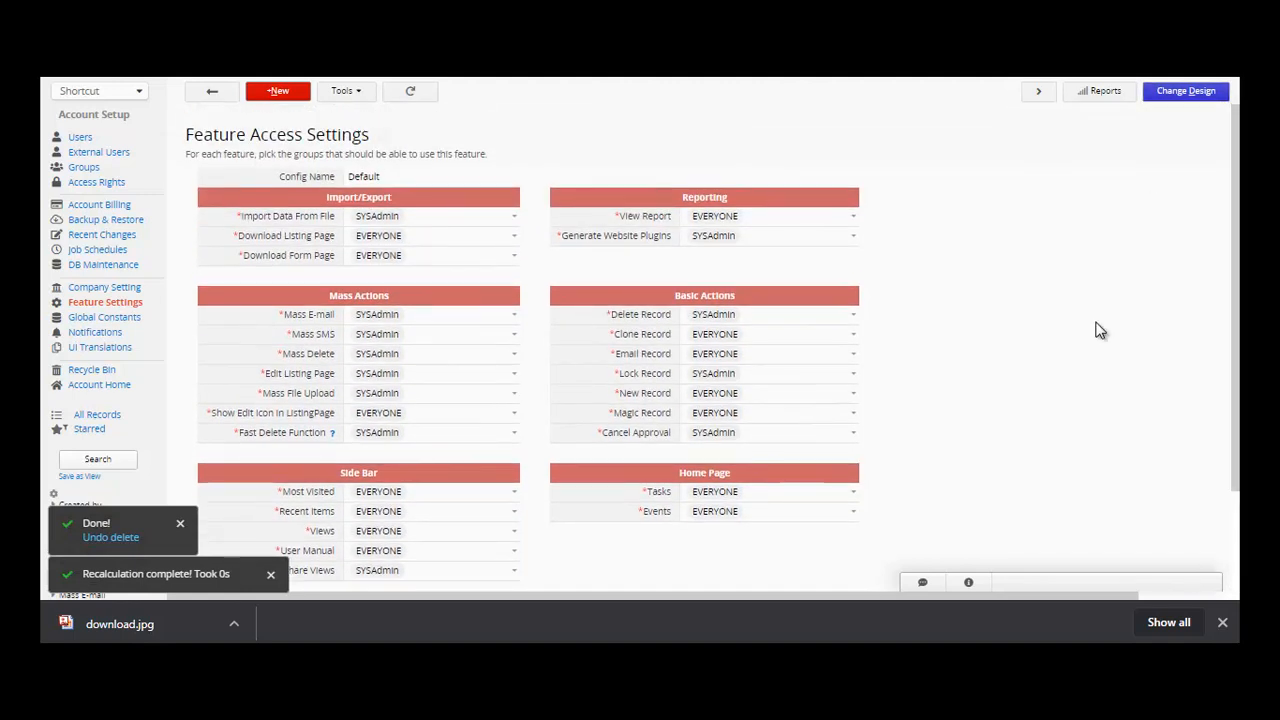